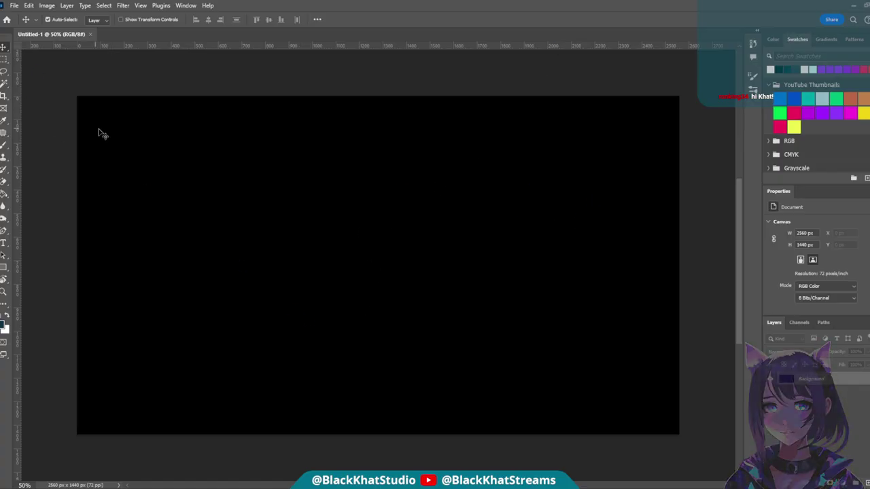
left_click(3, 123)
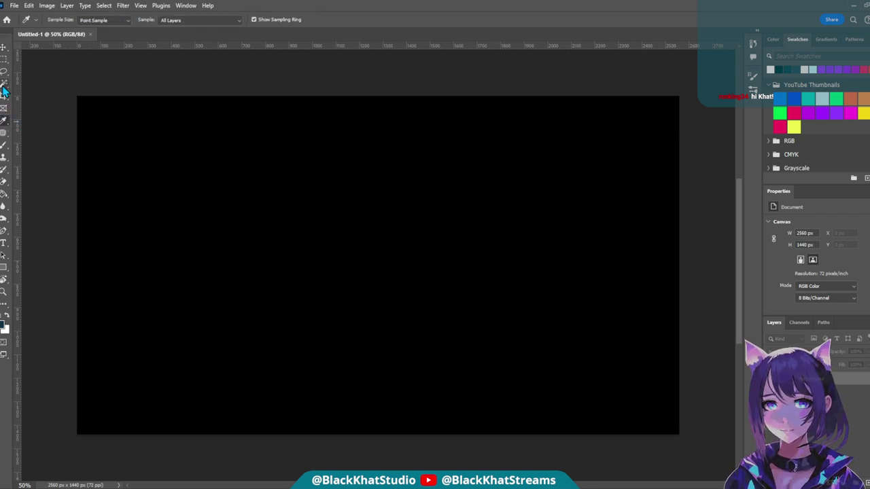
left_click(4, 145)
left_click_drag(204, 161, 353, 177)
mouse_move(357, 226)
left_mouse_down()
mouse_move(535, 318)
mouse_move(441, 318)
mouse_move(518, 305)
mouse_move(316, 297)
left_mouse_up()
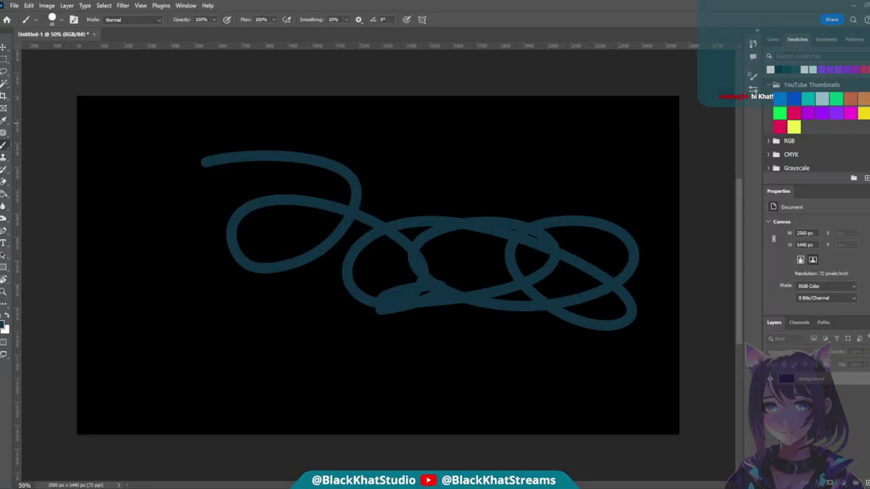
key("ctrl+z")
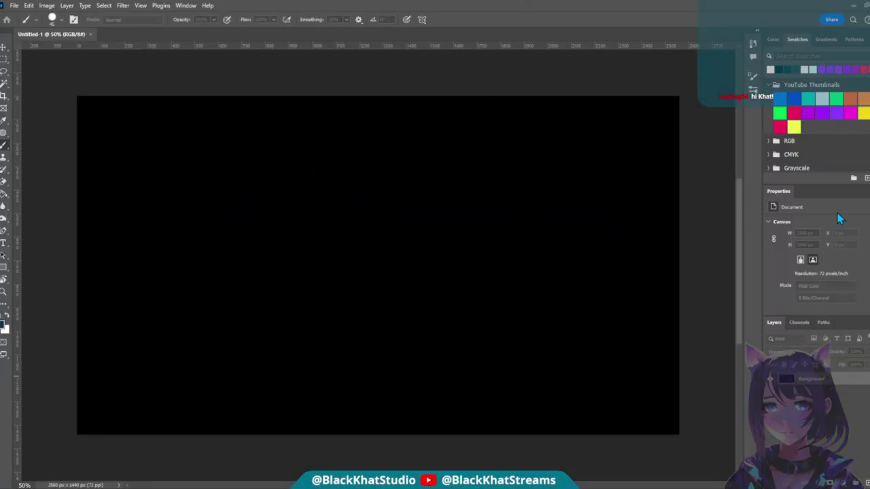
- Convert the locked background into a normal layer, clear its black fill to transparency and deselect
key("Return")
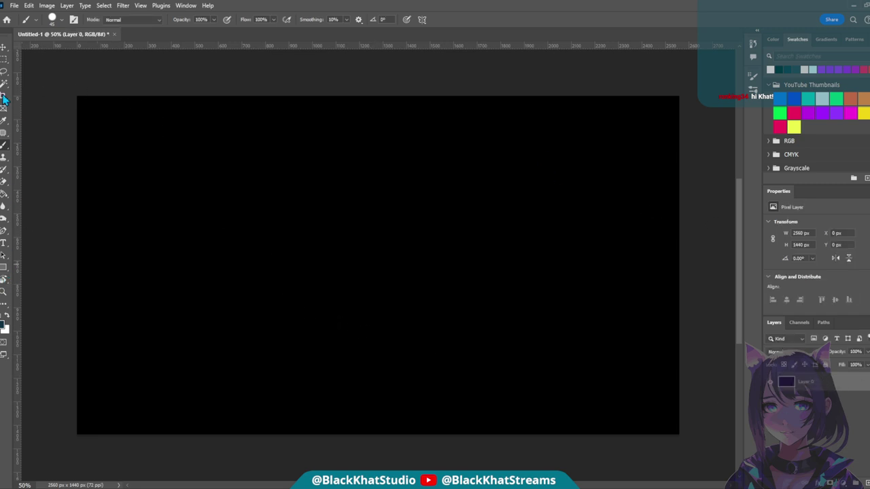
key("ctrl+a")
key("Delete")
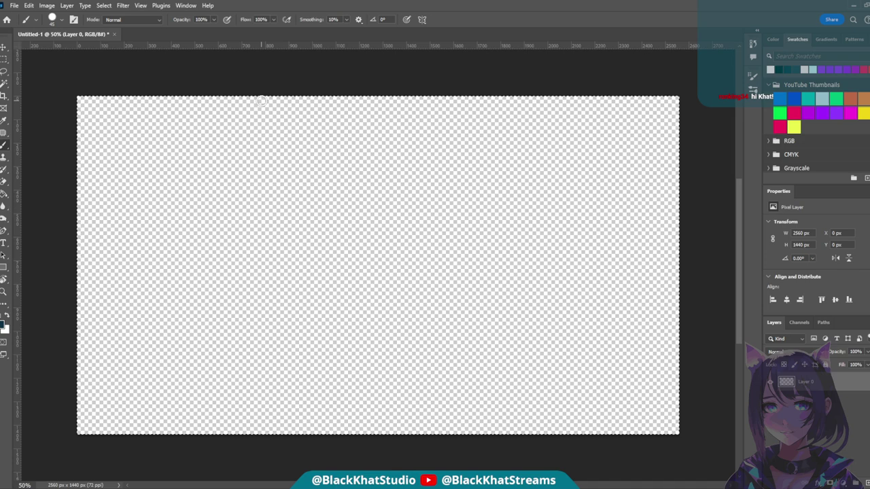
left_click(4, 61)
left_click(104, 87)
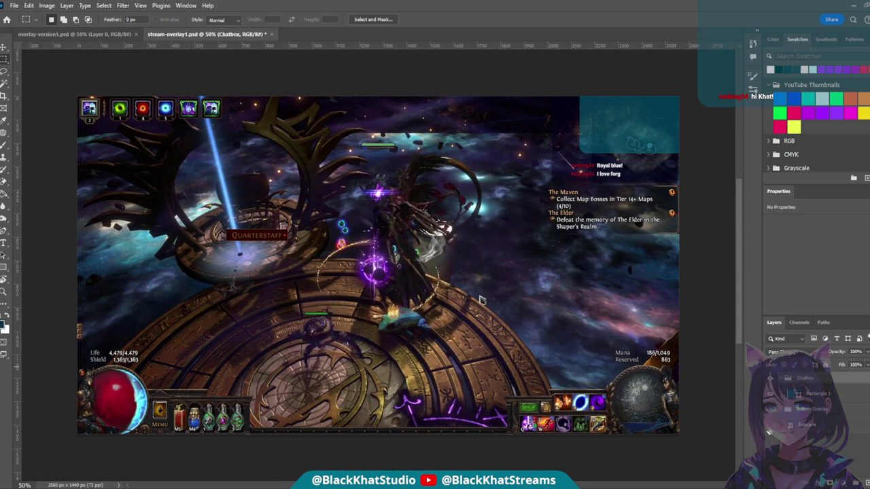
- Copy the Bottom Overlay group from stream-overlay1.psd into overlay-version1.psd and close the source document
key("ctrl+z")
key("ctrl+shift+z")
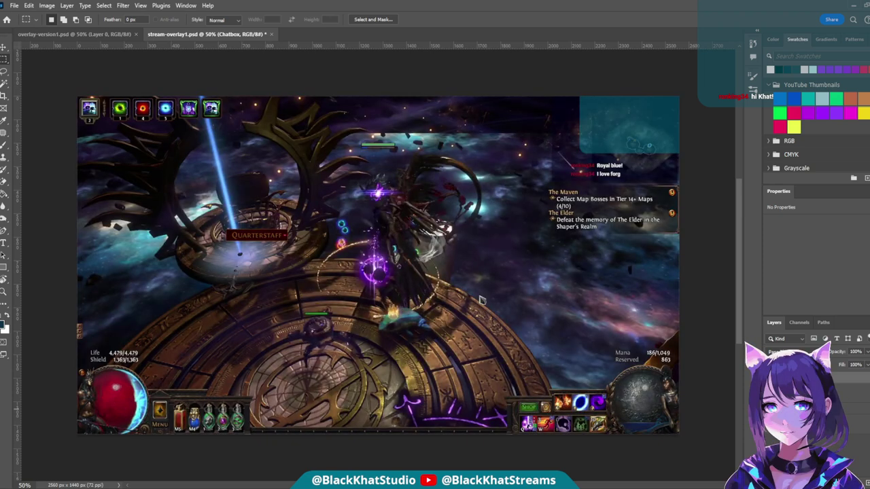
key("ctrl+v")
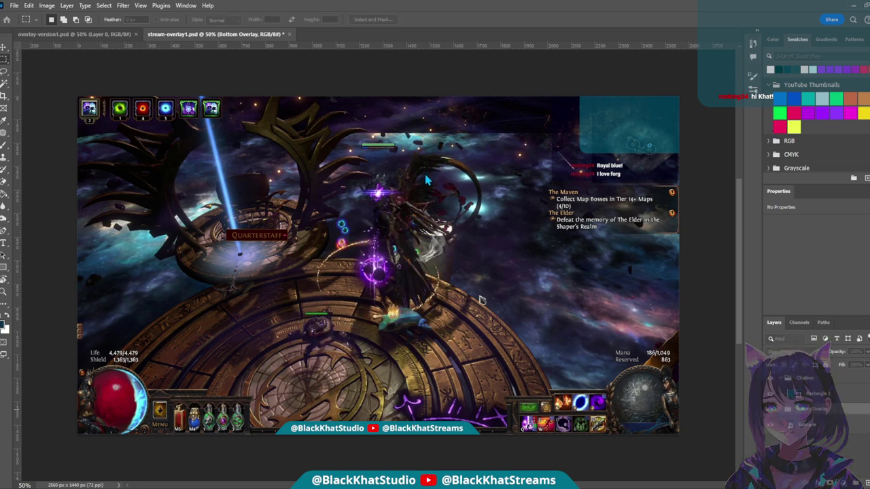
left_click(518, 136)
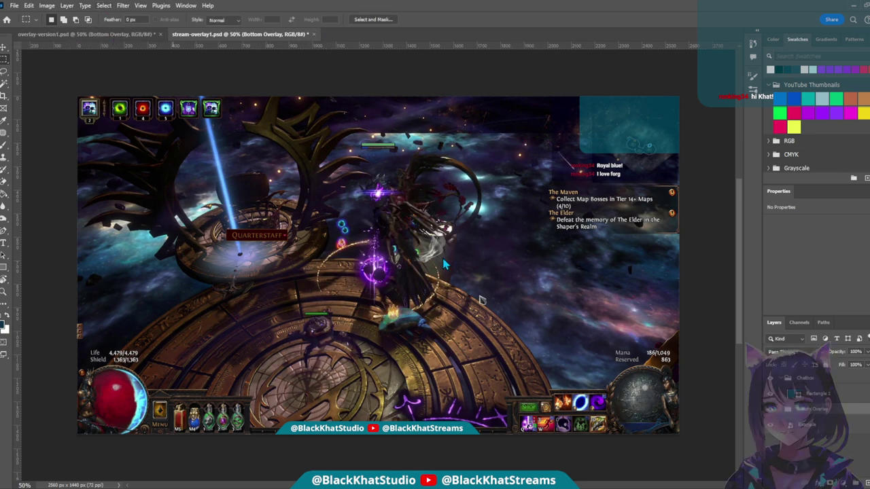
key("ctrl+w")
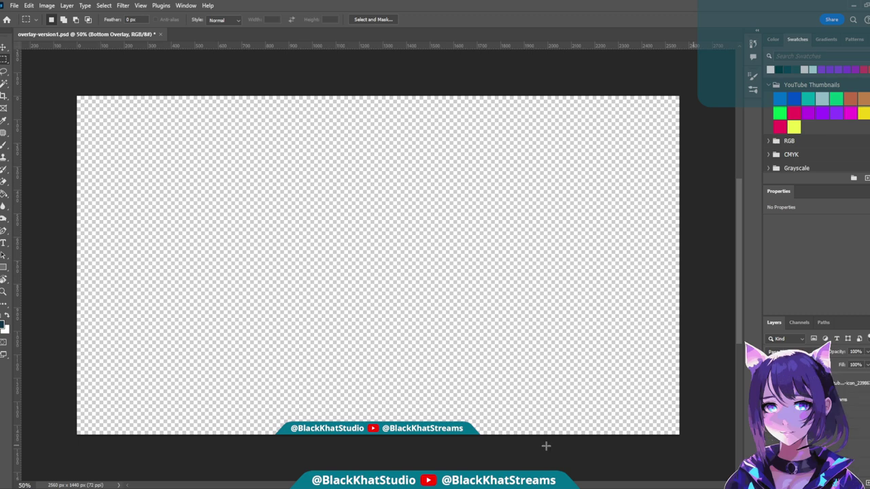
- Set the Rectangle tool's corner radius to 1 px and delete the trial bar drawn across the canvas's lower edge
key("u")
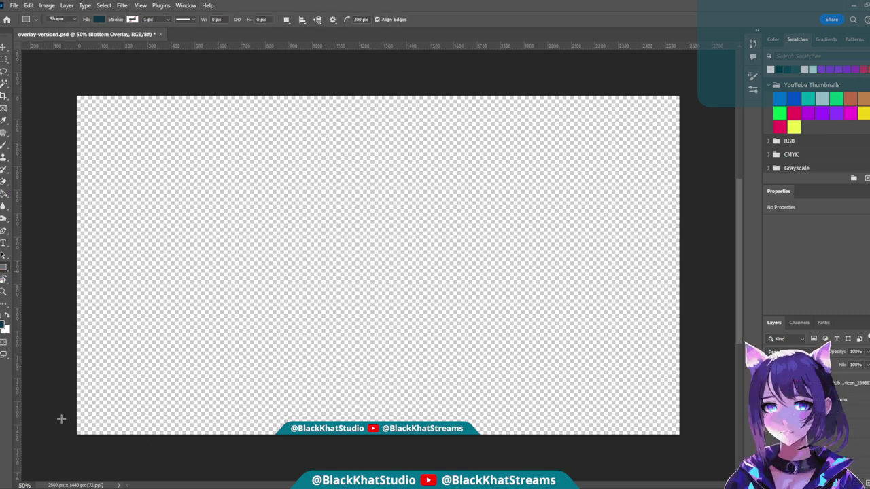
left_click_drag(195, 456, 715, 419)
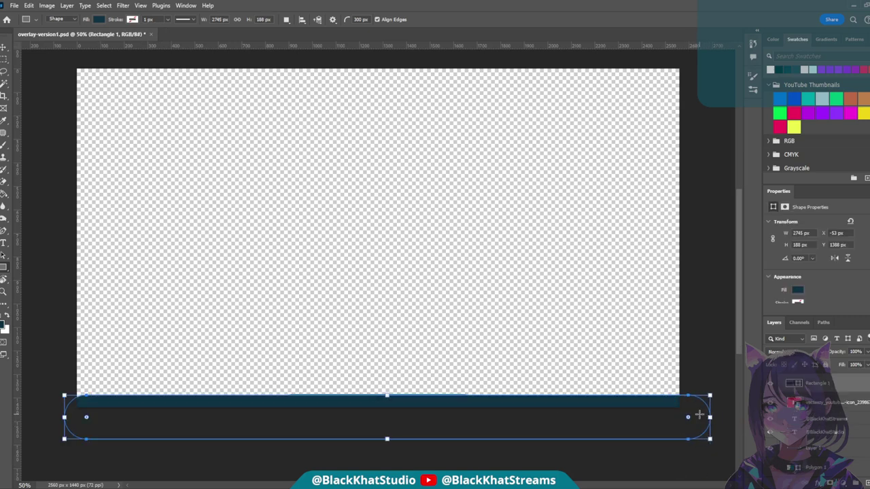
double_click(362, 19)
type("1")
key("Return")
left_click_drag(709, 395, 696, 396)
key("Delete")
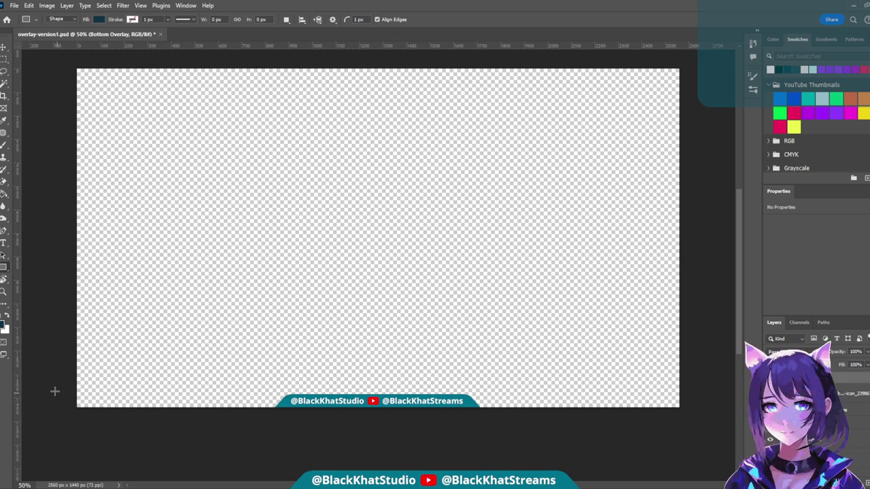
- Draw a dark blue rectangle about 2803 × 253 px across the full lower edge of the canvas, overlapping its sides
left_click_drag(53, 390, 713, 449)
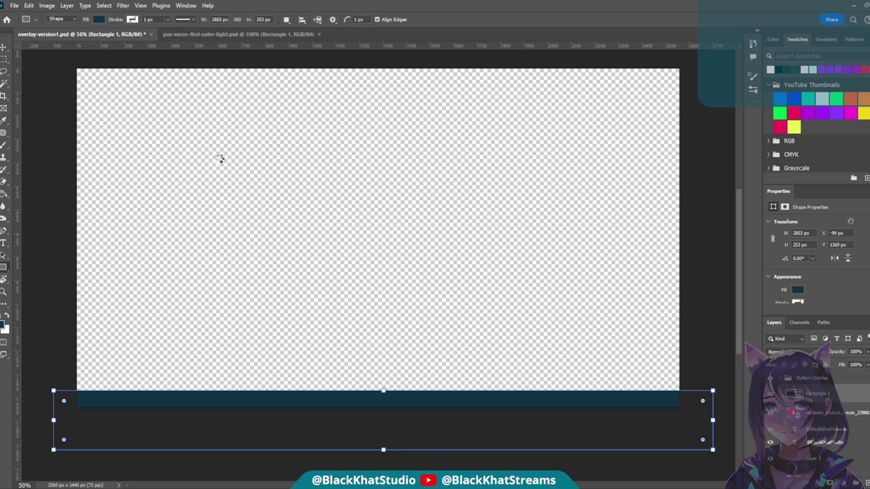
- Examine how the rectangles frame the image and titles in poe-necro-first-eater-fight.psd
scroll(361, 334, "up", 4)
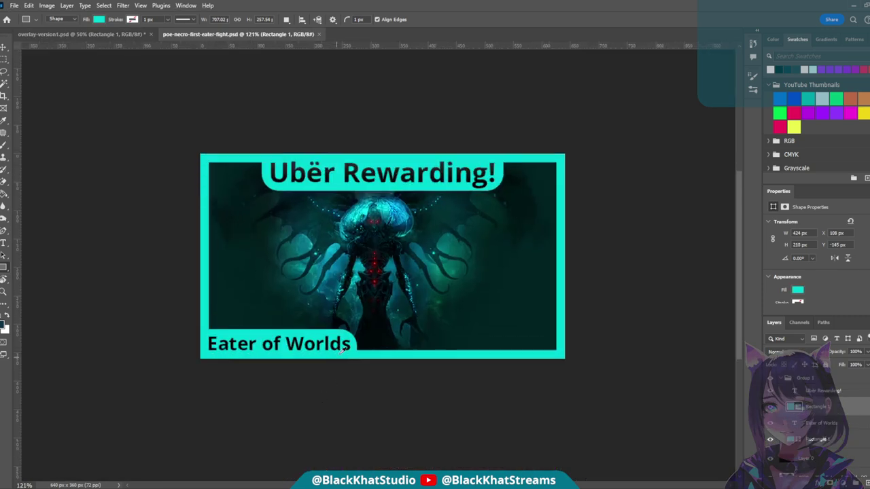
scroll(577, 253, "up", 1)
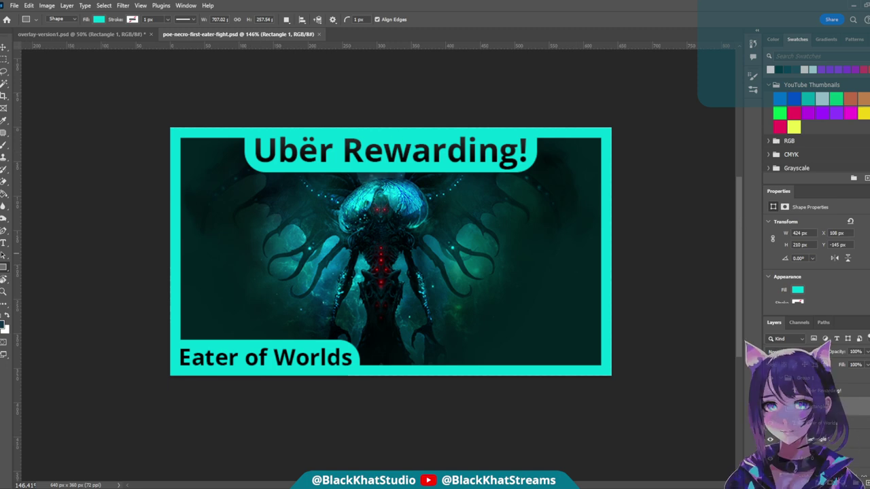
key("ctrl+z")
key("ctrl+shift+z")
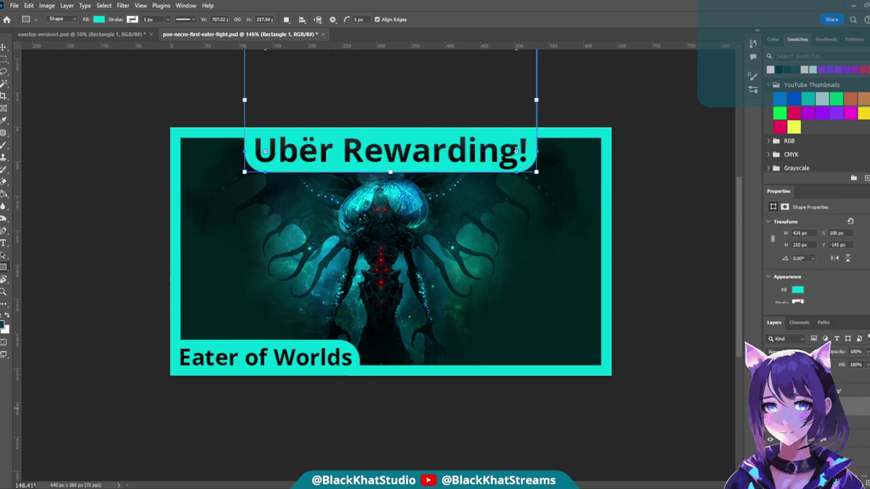
key("ctrl+z")
key("ctrl+shift+z")
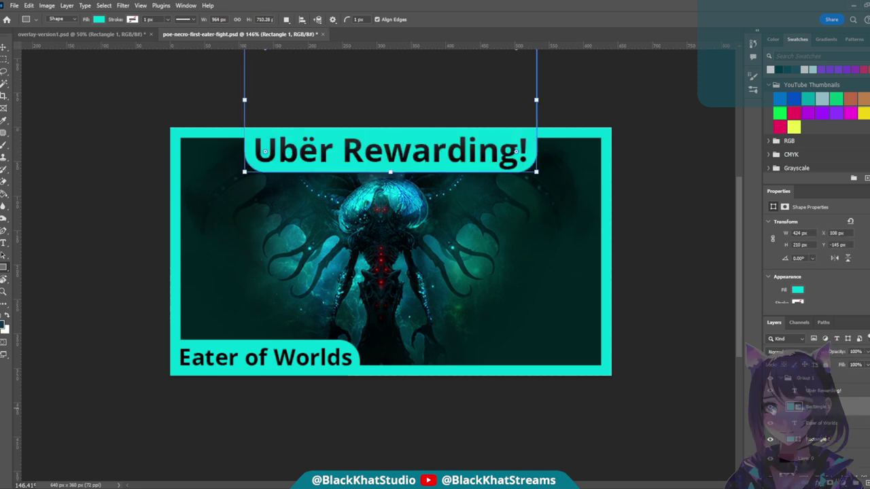
- Return to overlay-version1.psd, take the dark blue bar out of the Bottom Overlay group and stack it beneath the group
left_click(93, 34)
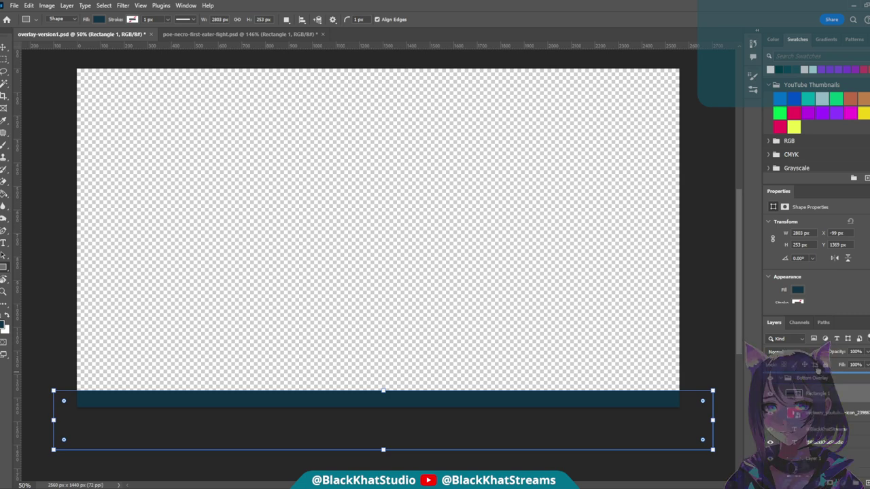
left_click(781, 399)
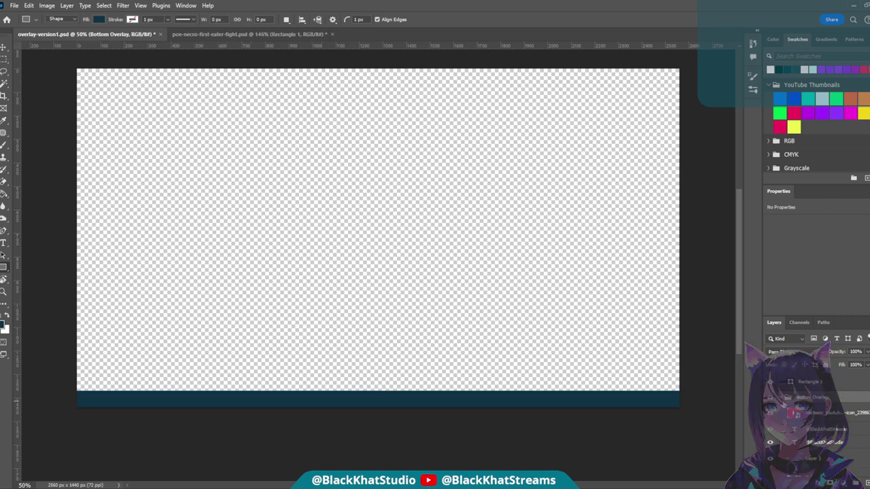
key("ctrl+bracketright")
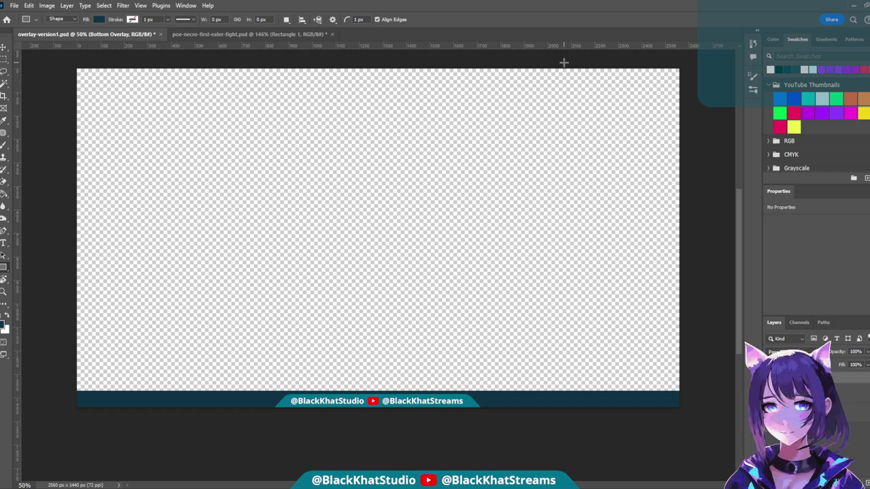
- Draw a dark blue vertical rectangle about 515 × 1731 px covering the right side of the canvas
left_click_drag(564, 63, 644, 474)
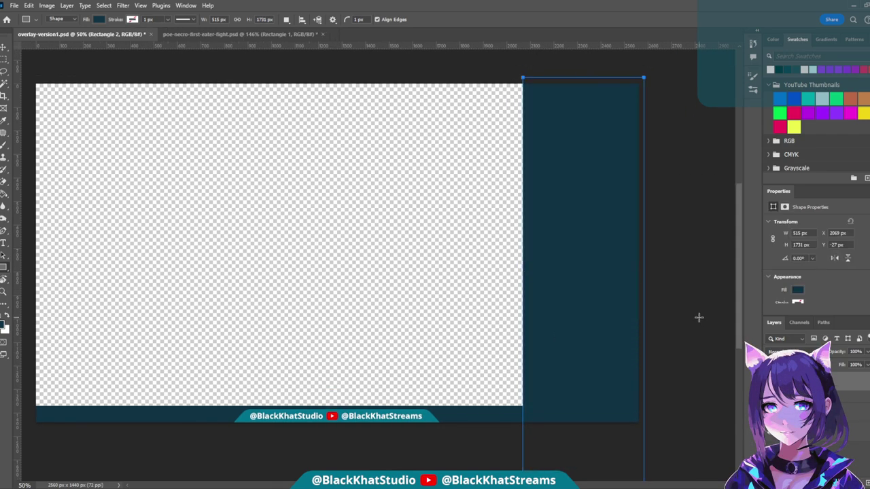
key("v")
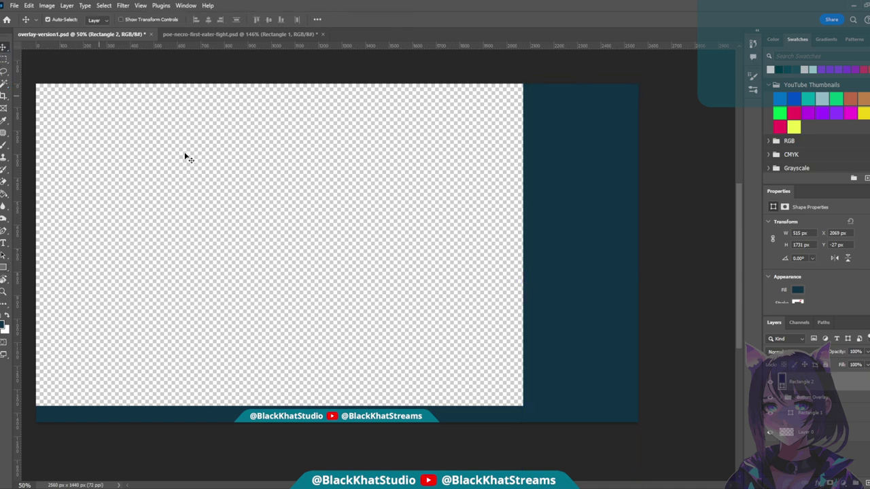
scroll(316, 364, "up", 1)
scroll(336, 374, "left", 2)
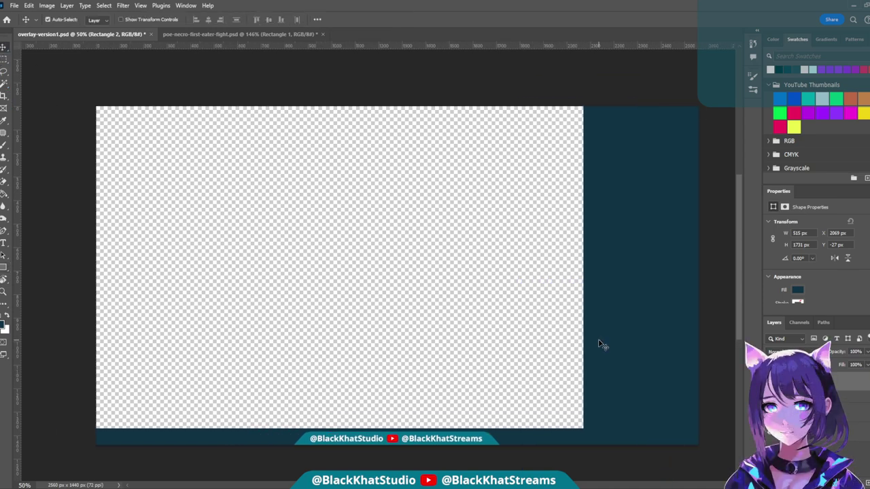
scroll(598, 343, "down", 1)
scroll(606, 314, "up", 1)
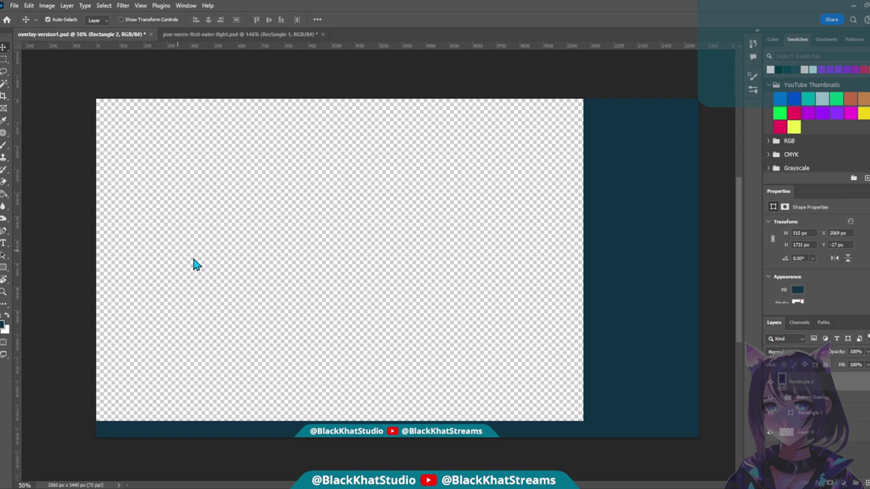
key("ctrl+v")
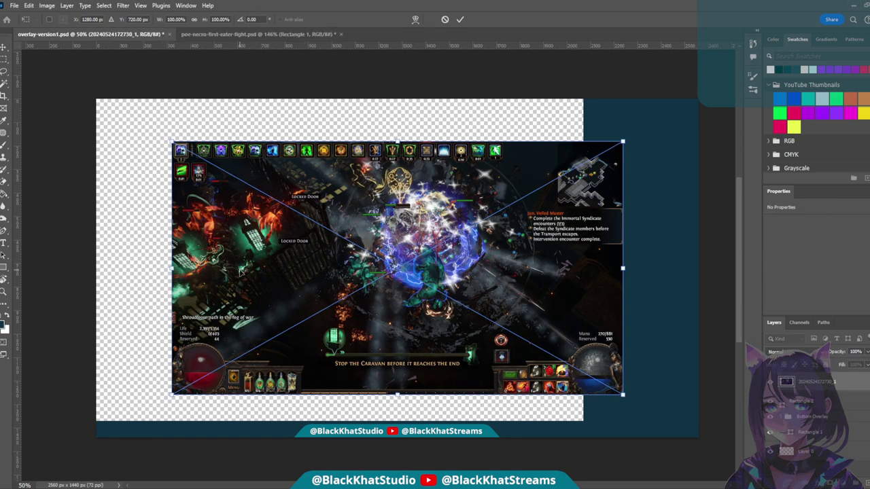
left_click_drag(300, 227, 228, 186)
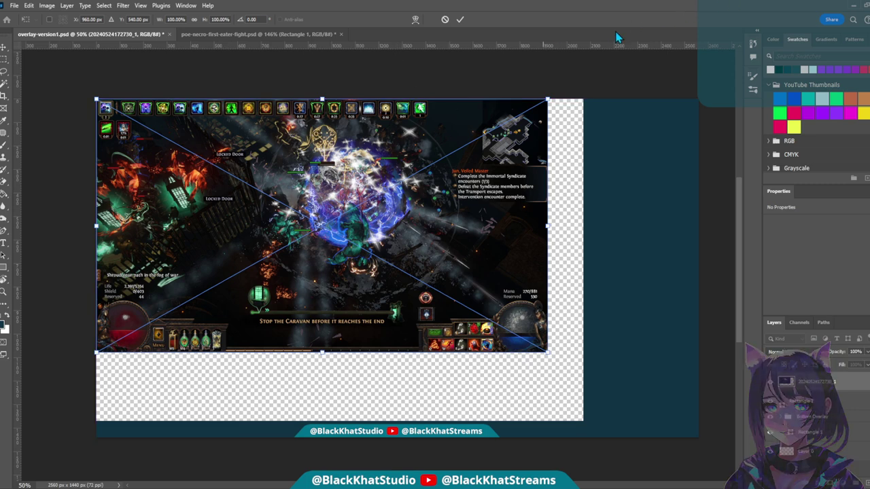
key("Return")
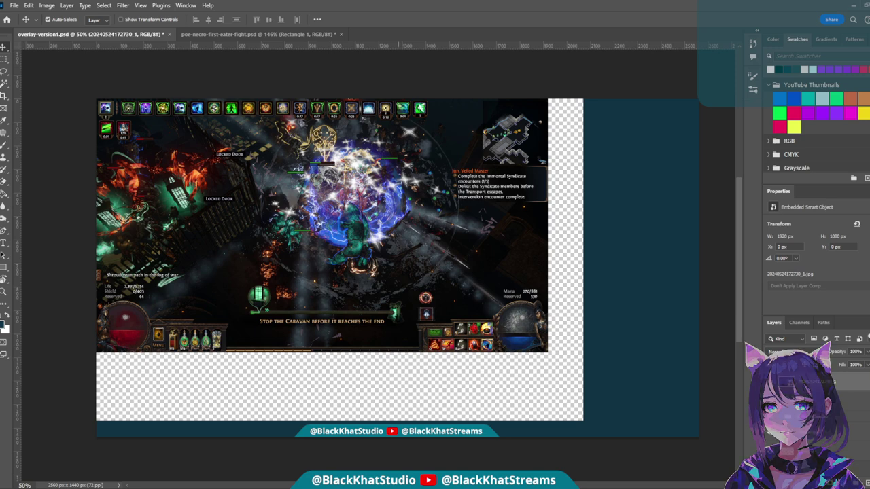
double_click(373, 7)
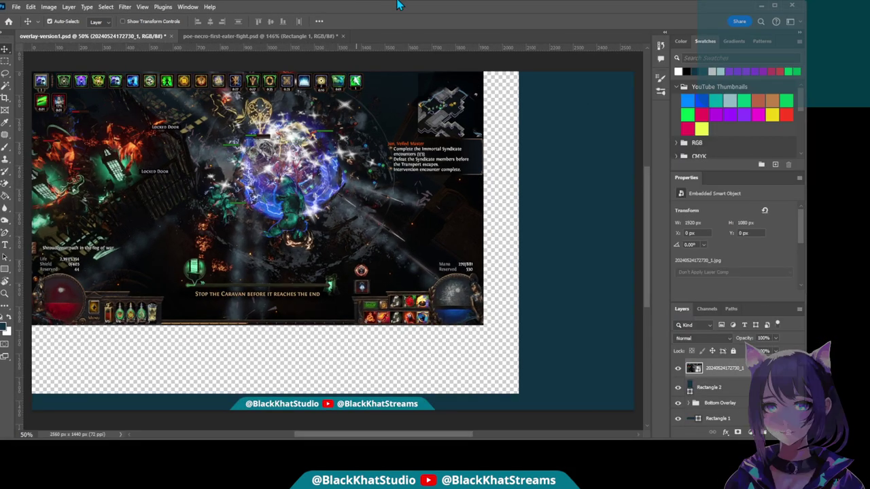
double_click(385, 11)
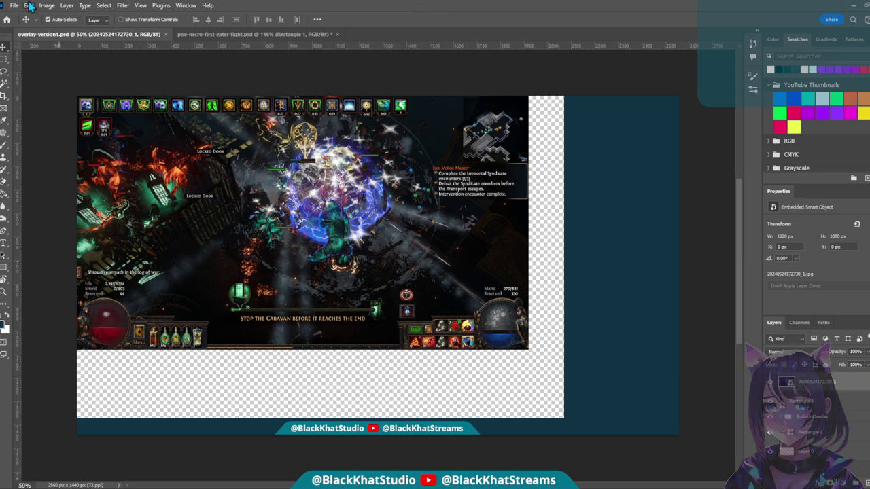
- Scale the placed game screenshot proportionally to about 116% while keeping its upper-left corner fixed
key("ctrl+t")
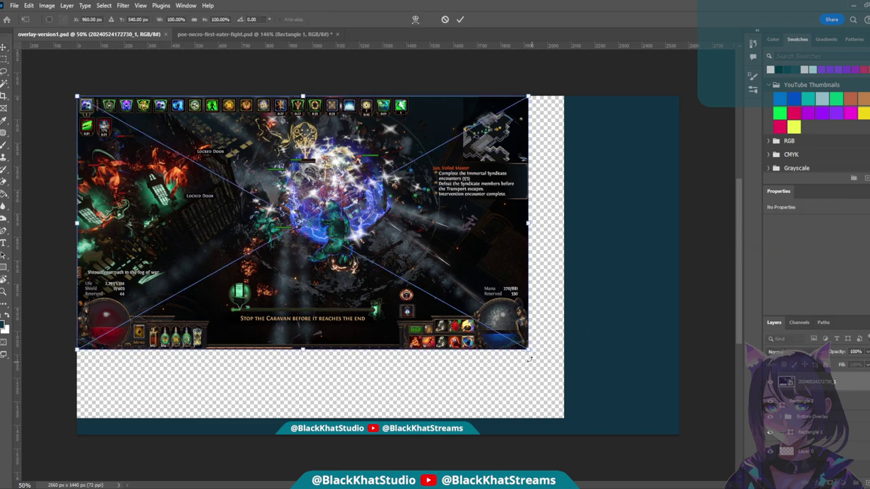
left_click_drag(533, 351, 606, 363)
mouse_move(622, 371)
left_mouse_down()
mouse_move(604, 352)
mouse_move(627, 358)
left_mouse_up()
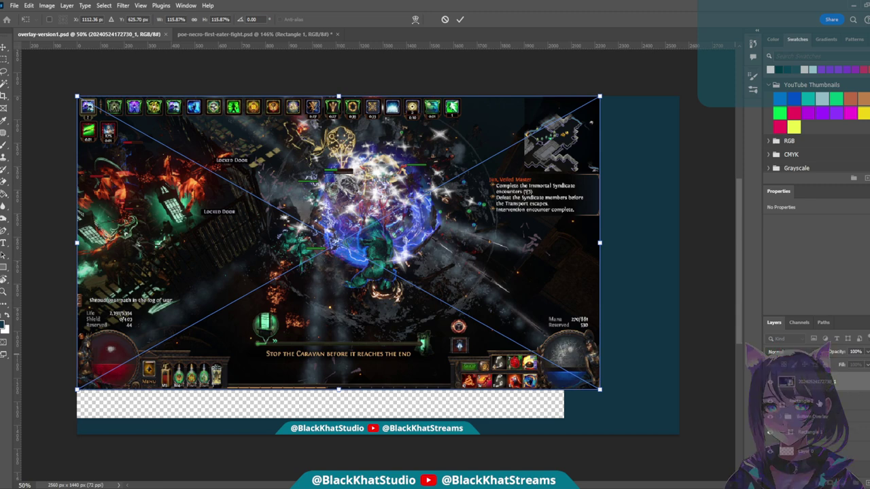
- Move the vertical side panel rightward to X 2221 px so its inner edge lines up with the screenshot's right edge
left_click(819, 403)
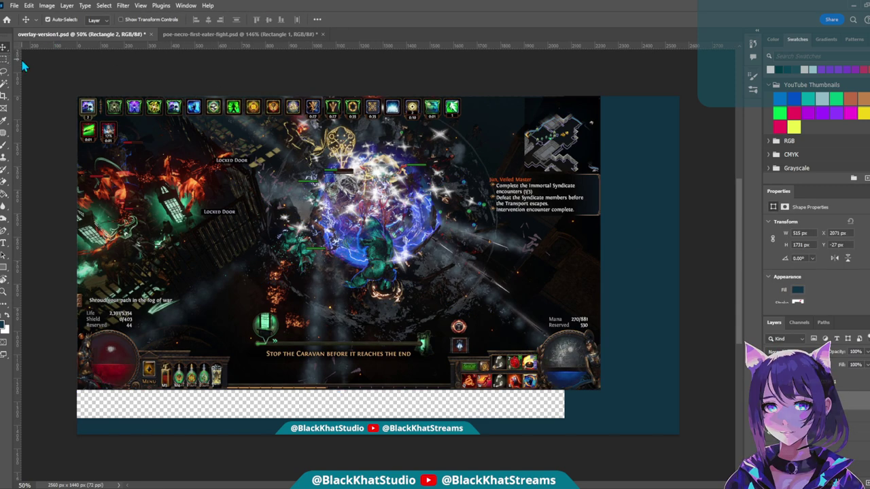
key("shift+Right")
key("shift+Right")
key("shift+Right")
key("shift+Right")
key("shift+Right")
key("shift+Right")
key("shift+Right")
key("shift+Right")
key("shift+Right")
key("shift+Right")
key("shift+Right")
key("shift+Right")
key("shift+Right")
key("shift+Right")
key("shift+Right")
key("shift+Right")
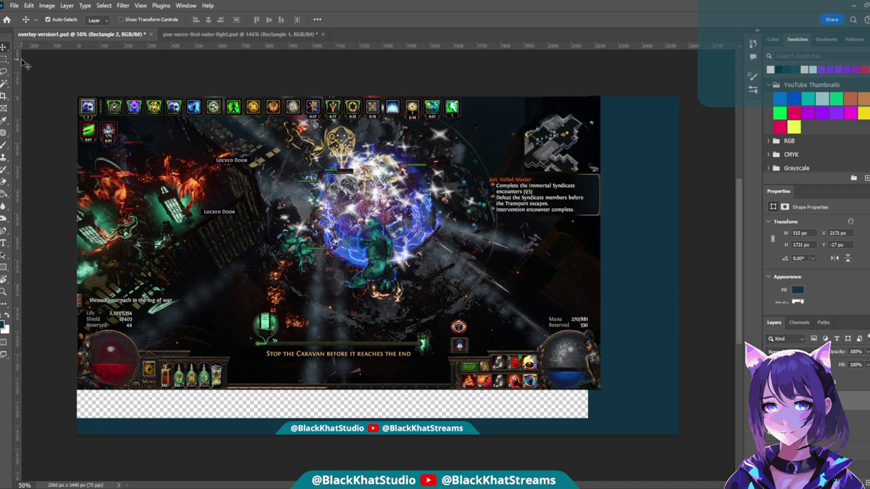
key("Left")
key("Left")
key("Left")
key("Left")
key("Left")
key("Left")
key("Left")
key("Left")
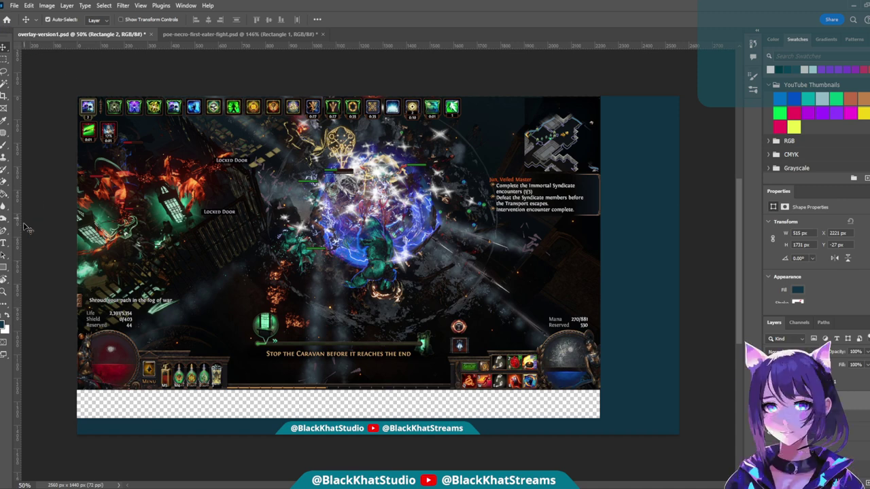
left_click(5, 268)
mouse_move(46, 75)
left_mouse_down()
mouse_move(680, 381)
mouse_move(711, 476)
mouse_move(710, 419)
left_mouse_up()
scroll(513, 190, "up", 1)
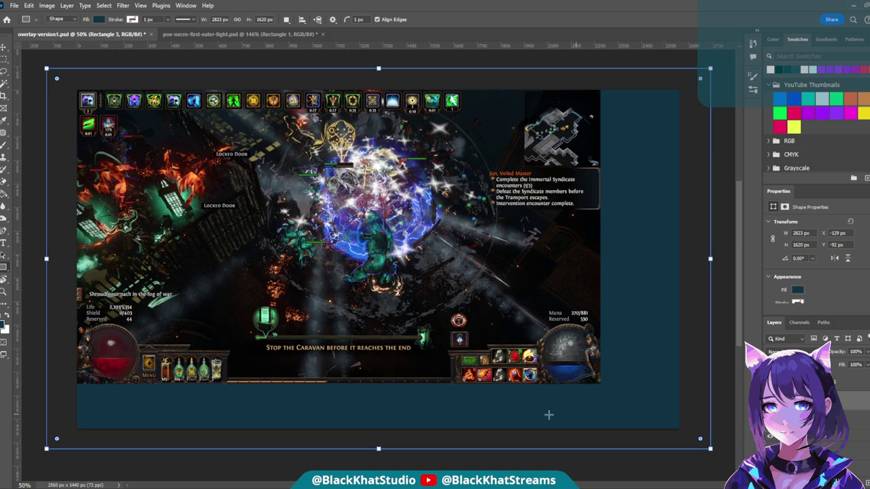
key("ctrl+z")
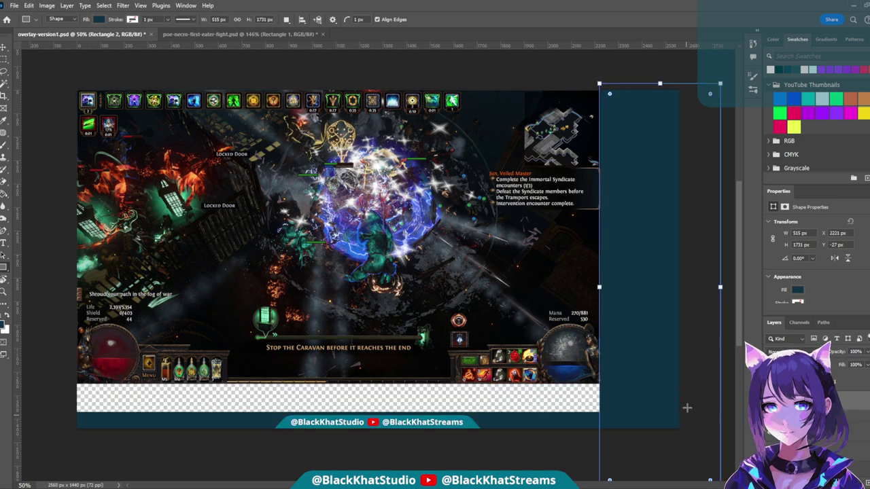
- Move the bottom banner rectangle upward to Y 1247 px so it fills the gap beneath the game screenshot
key("v")
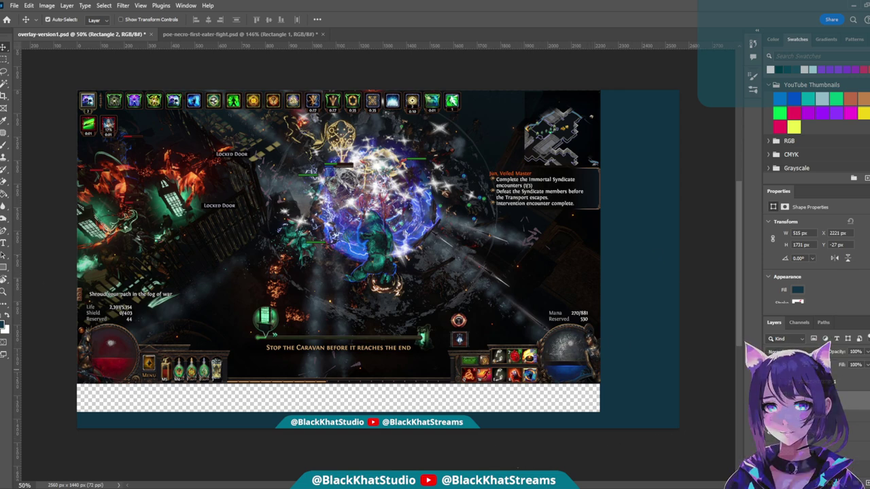
left_click(802, 433)
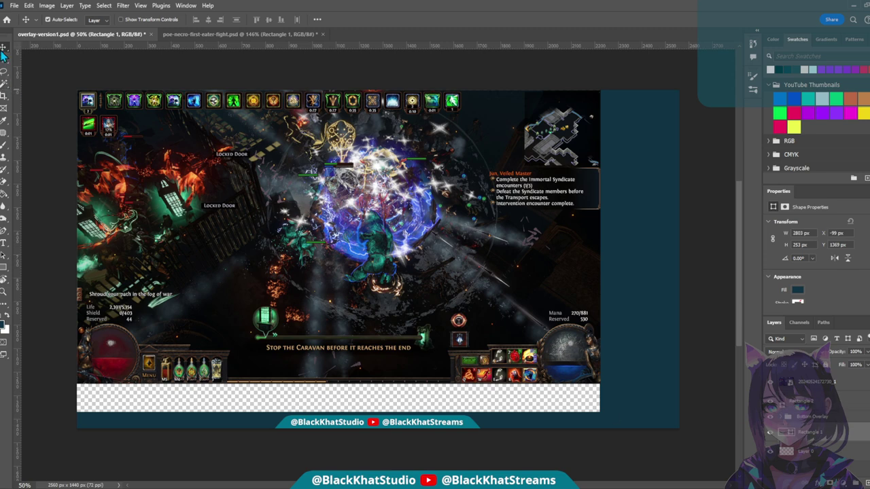
key("Up")
key("Up")
key("Up")
key("Up")
key("shift+Up")
key("shift+Up")
key("shift+Up")
key("shift+Up")
key("shift+Up")
key("shift+Up")
key("shift+Up")
key("shift+Up")
key("shift+Up")
key("shift+Up")
key("shift+Up")
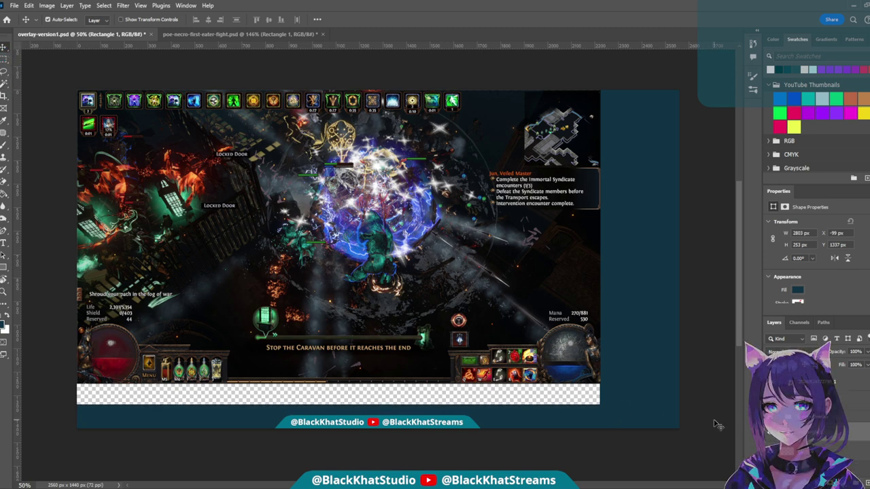
key("Up")
key("Up")
key("Up")
key("Up")
key("Up")
key("Up")
key("Up")
key("Up")
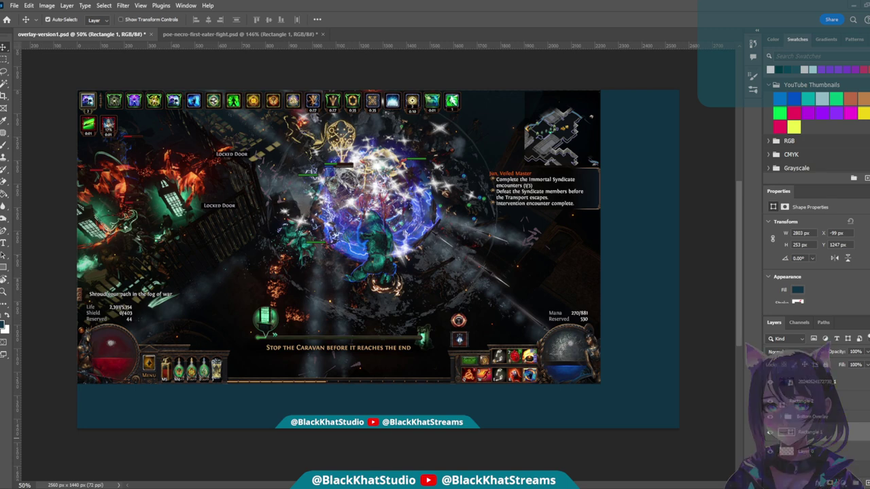
- Scale the avatar-exp-7 image to about 21% and place it in the canvas's lower-right corner at X 2179 px, Y 1017 px
key("ctrl+t")
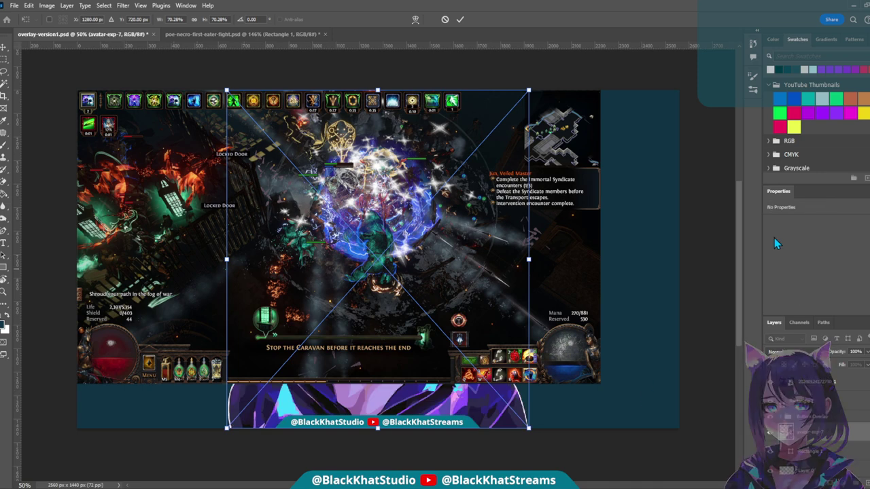
left_click_drag(226, 90, 466, 253)
key("ctrl+z")
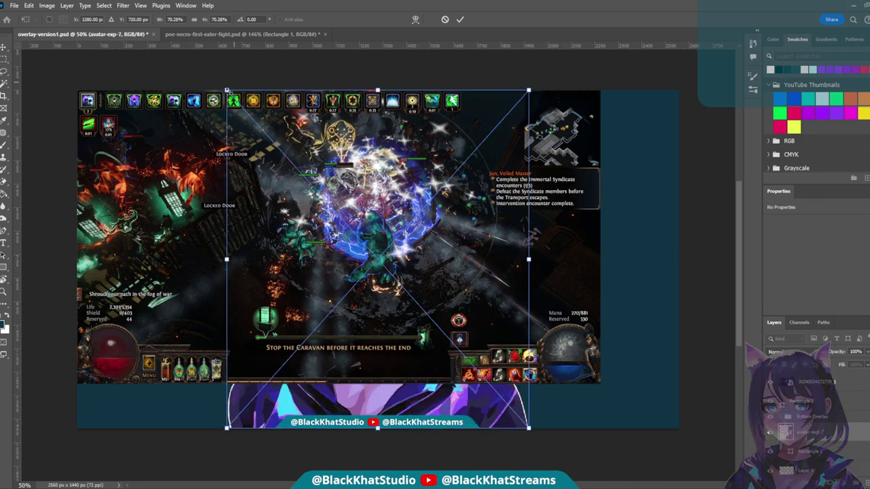
left_click_drag(227, 90, 439, 327)
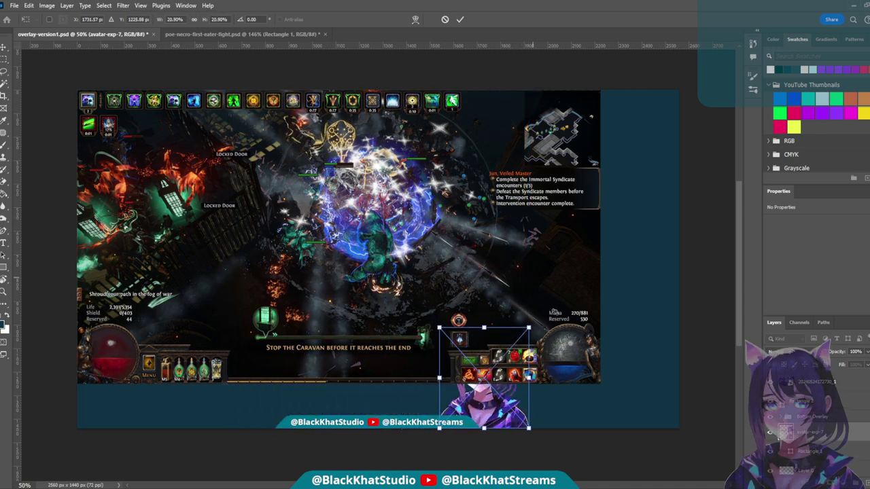
left_click_drag(498, 420, 649, 421)
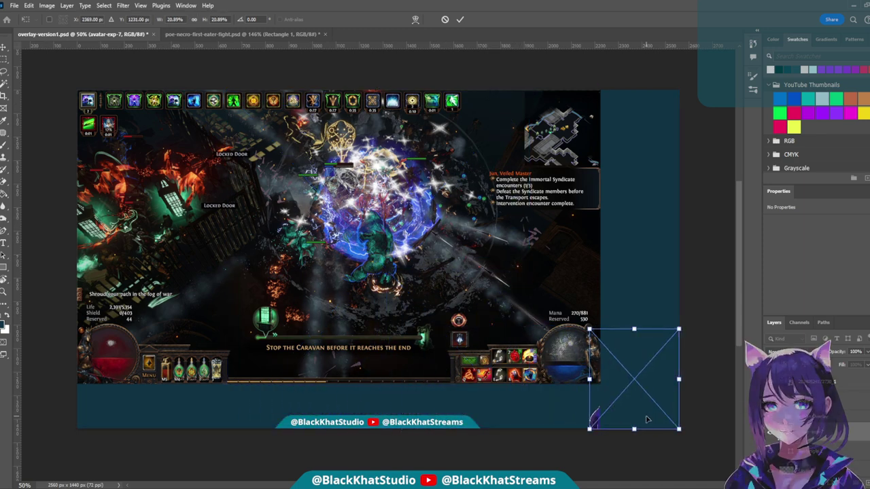
key("Return")
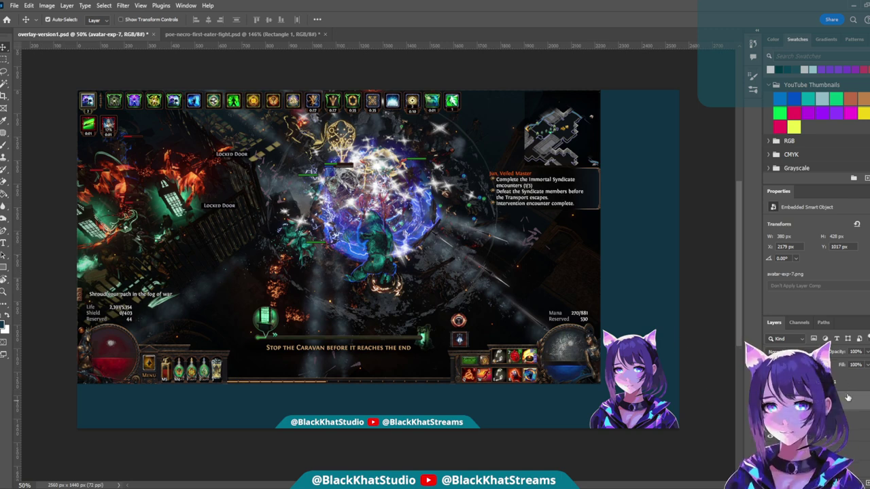
- Examine the overlay layout with the avatar, game screenshot, side panel and banner, both close up and in full-screen mode
scroll(641, 399, "up", 5)
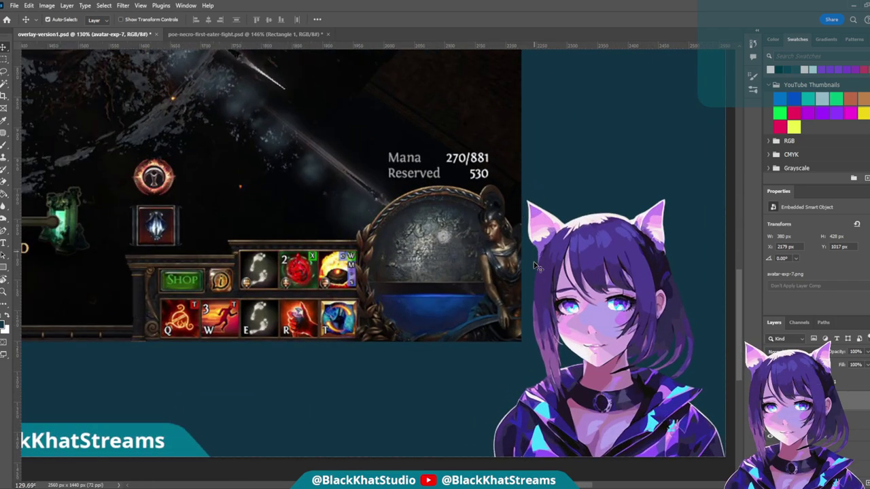
scroll(667, 340, "down", 5)
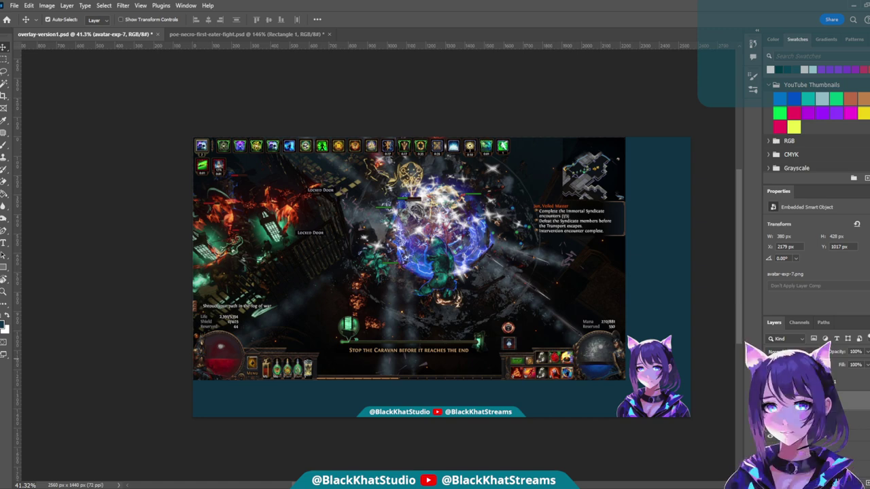
scroll(702, 426, "up", 3)
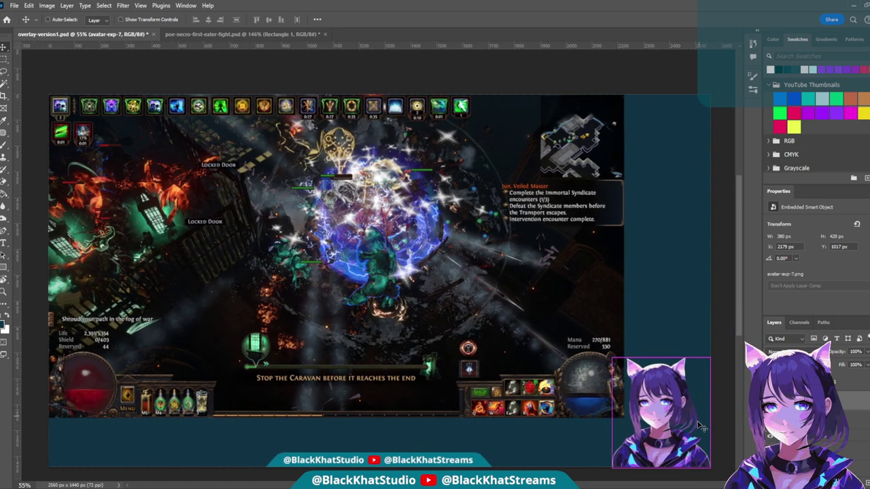
scroll(704, 408, "down", 3)
scroll(702, 407, "down", 1)
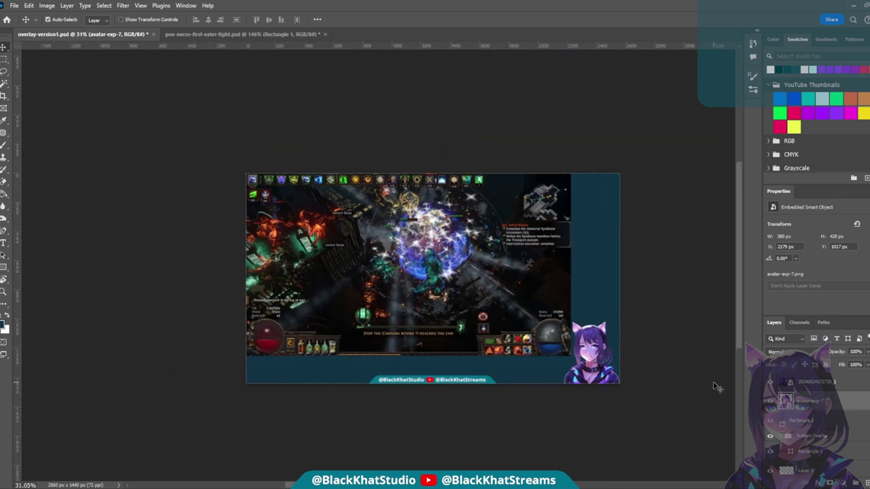
scroll(716, 386, "left", 1)
scroll(715, 385, "up", 2)
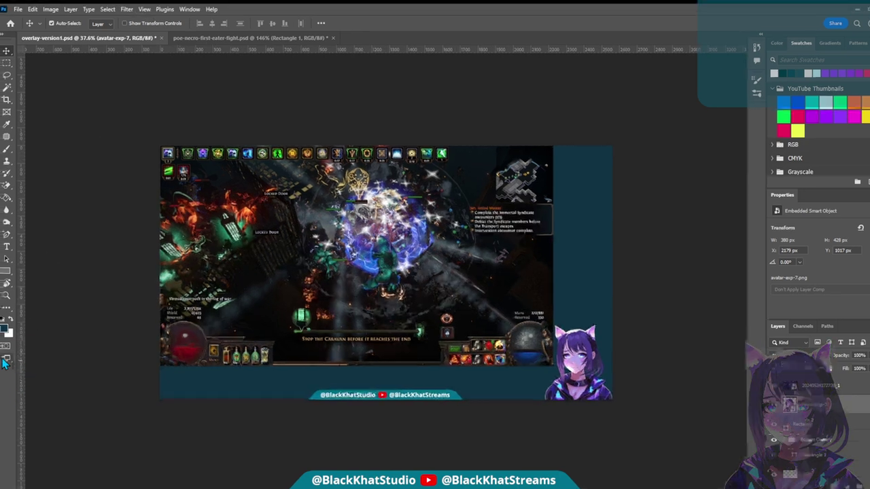
left_click(4, 362)
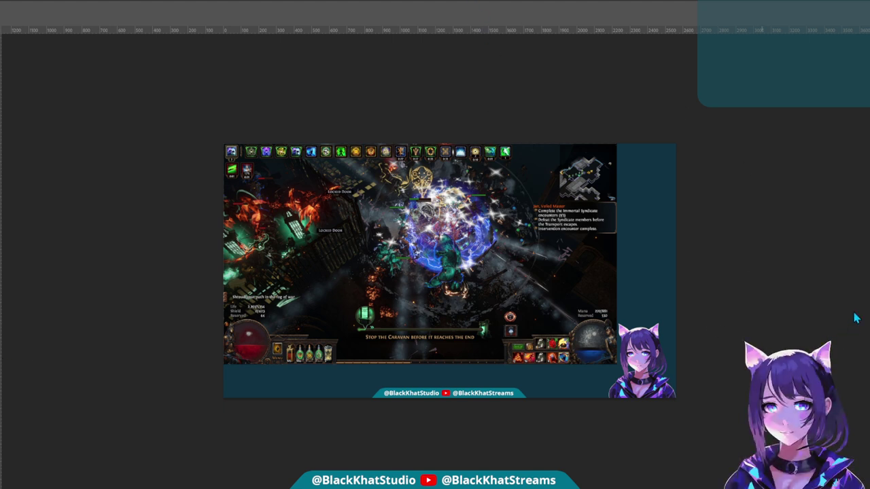
key("ctrl+plus")
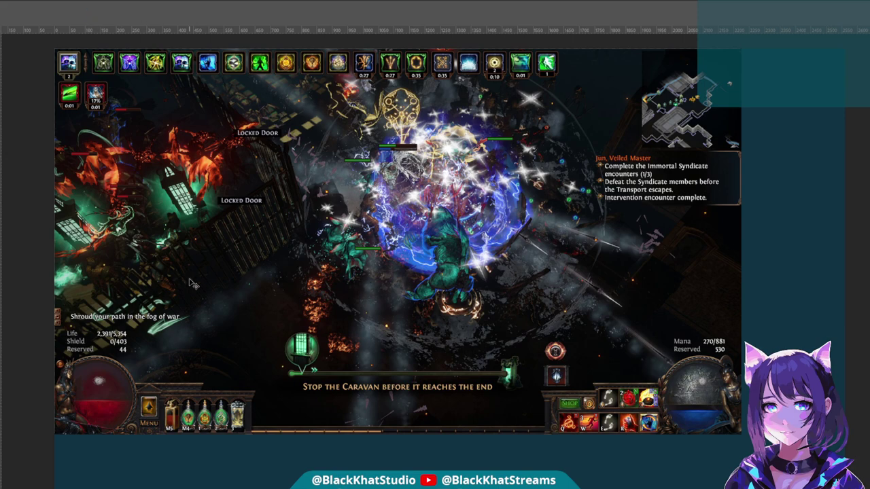
scroll(192, 284, "up", 5)
scroll(192, 284, "down", 5)
scroll(192, 284, "up", 1)
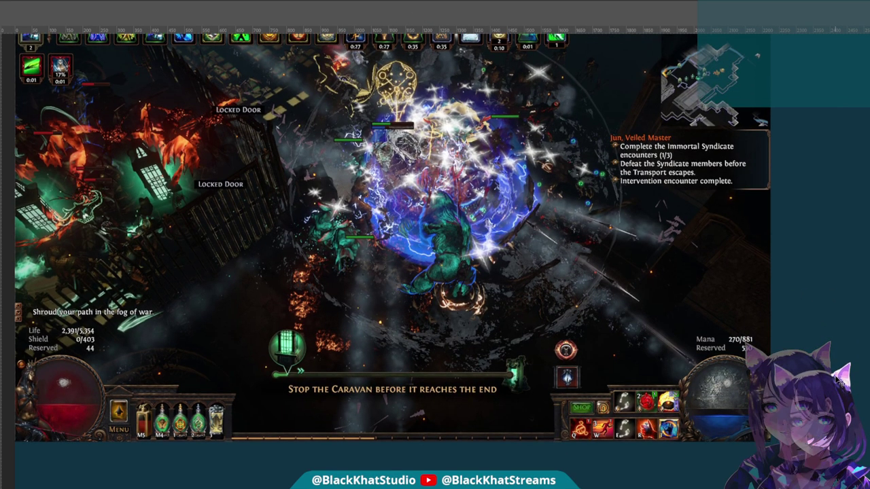
left_click(839, 379)
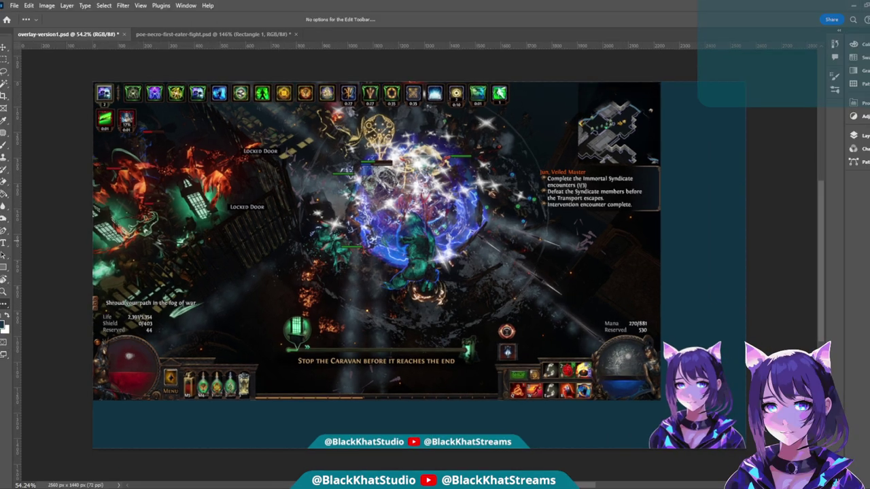
- Save the overlay-version1.psd document
left_click(3, 58)
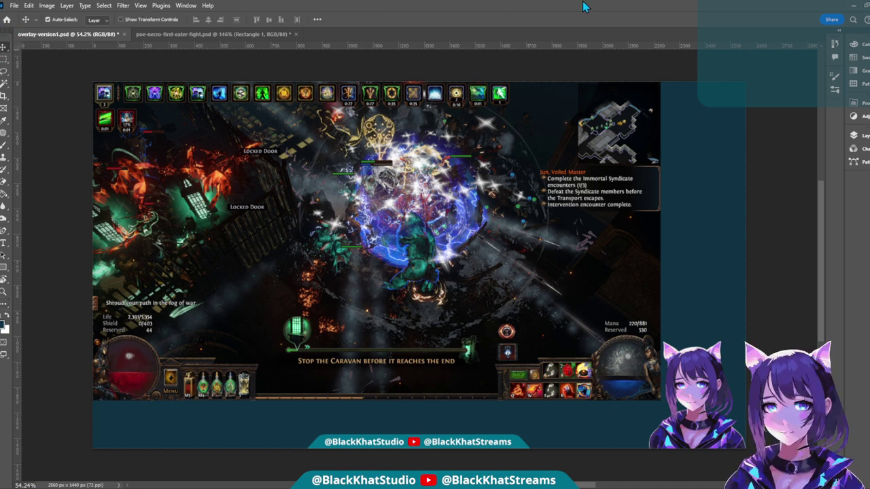
key("ctrl+s")
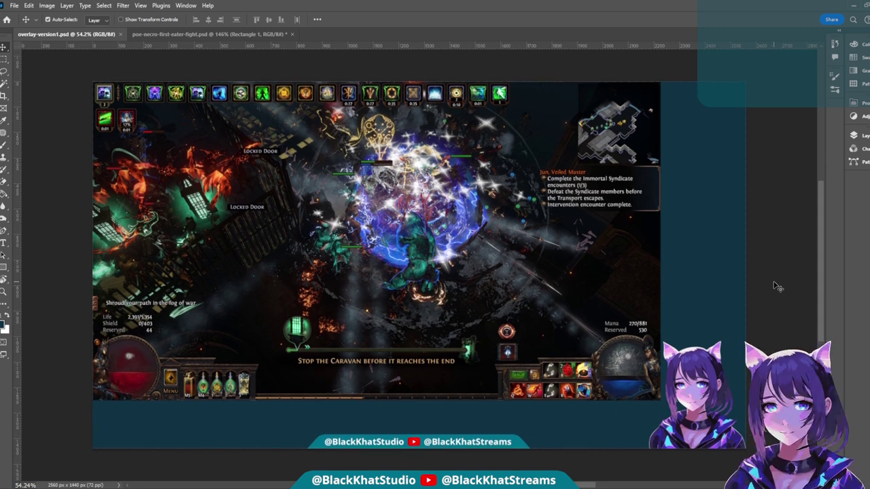
scroll(819, 343, "down", 1)
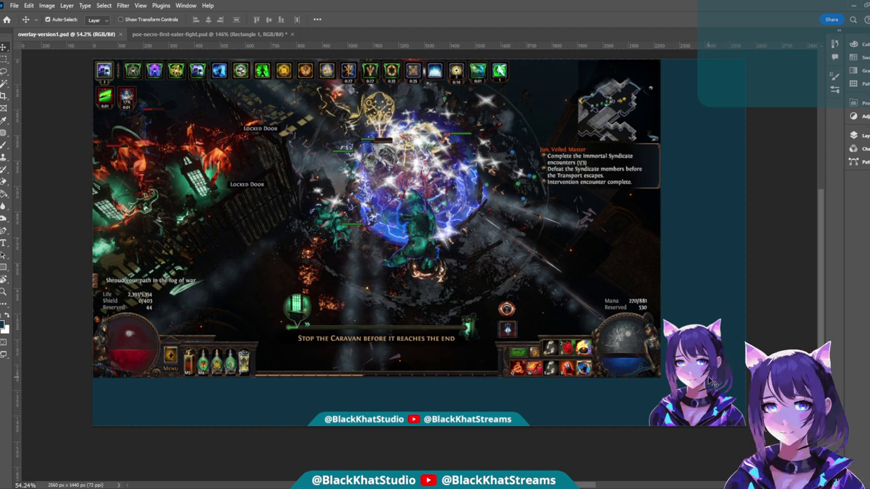
left_click(713, 384)
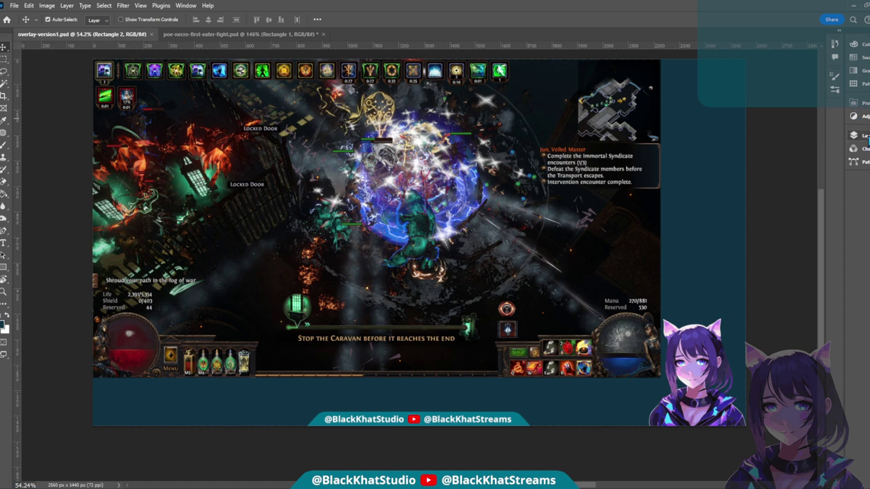
left_click(839, 31)
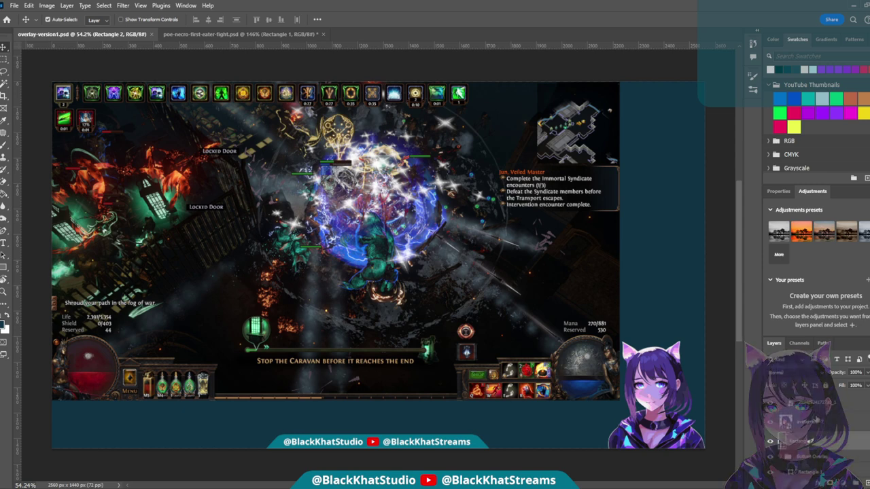
left_click(809, 403)
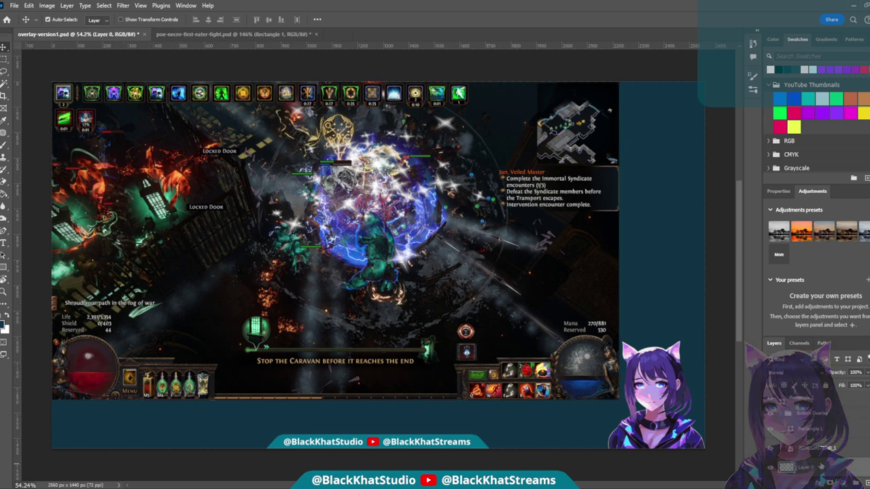
scroll(826, 441, "up", 1)
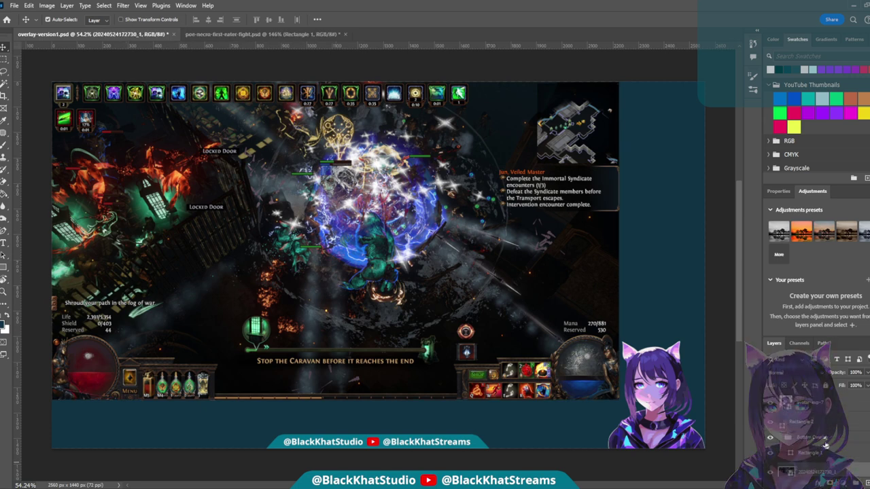
- Nudge the avatar-exp-7 layer rightward so the avatar sits within the side panel, clear of the game screenshot
left_click(816, 403)
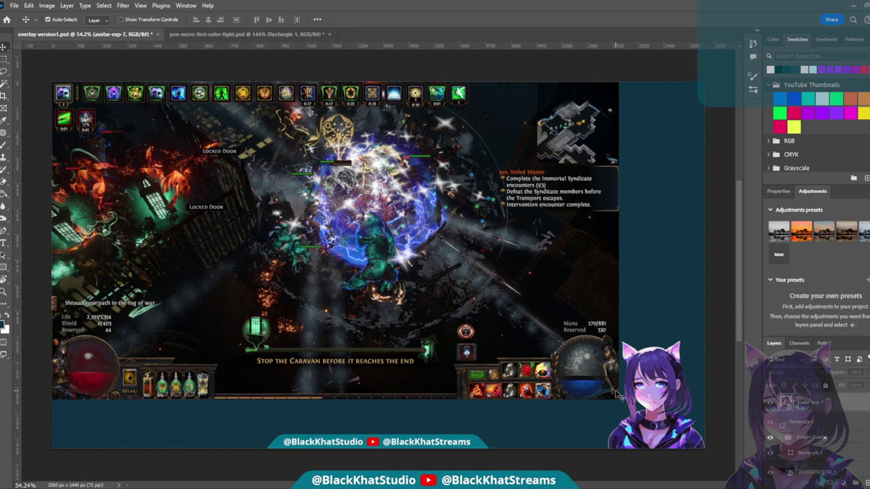
left_click(669, 391, "ctrl")
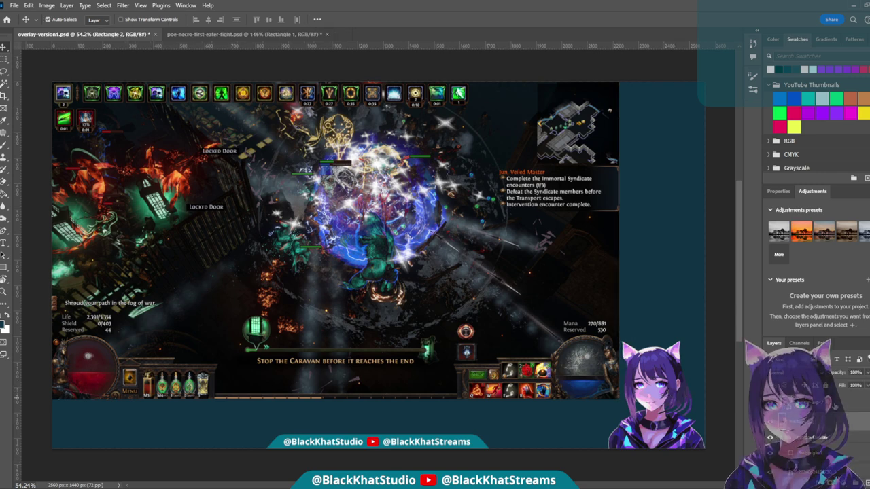
left_click(834, 401)
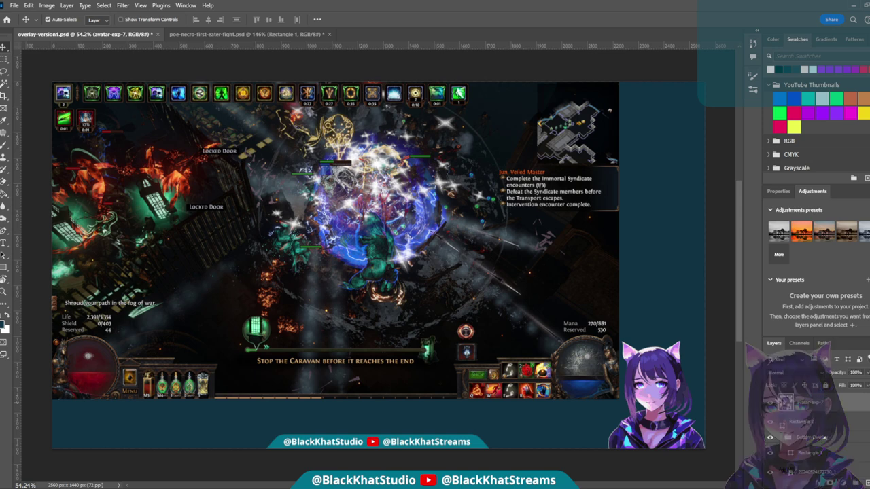
key("shift+Right")
key("shift+Right")
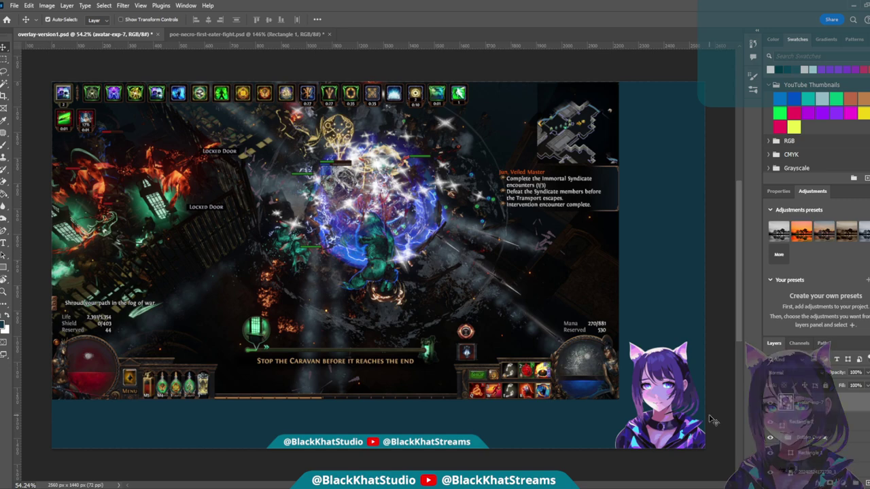
scroll(710, 420, "up", 3)
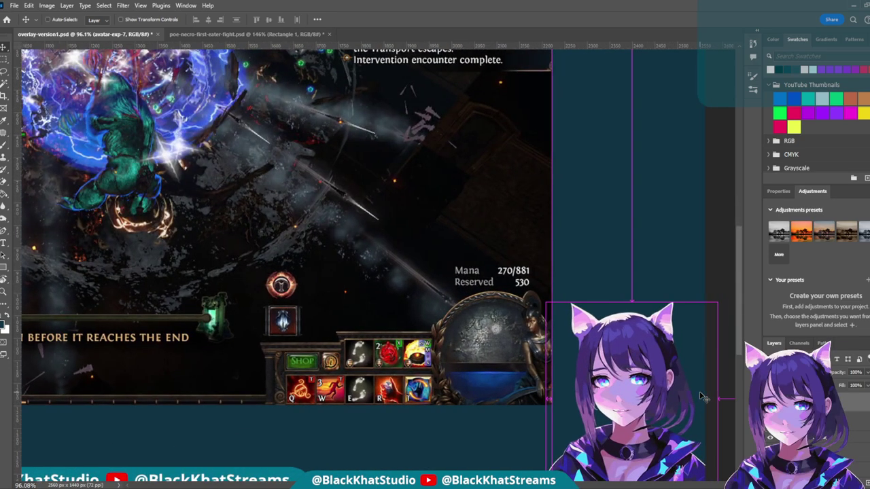
scroll(723, 383, "down", 1)
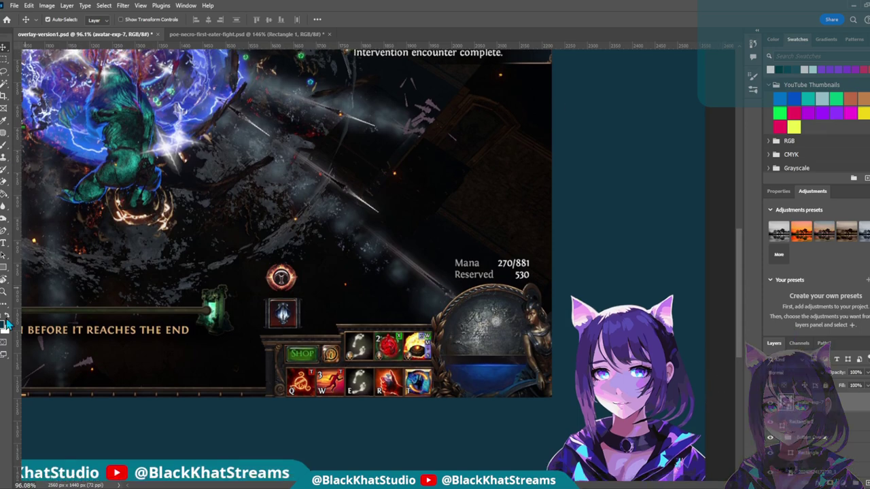
left_click(2, 293)
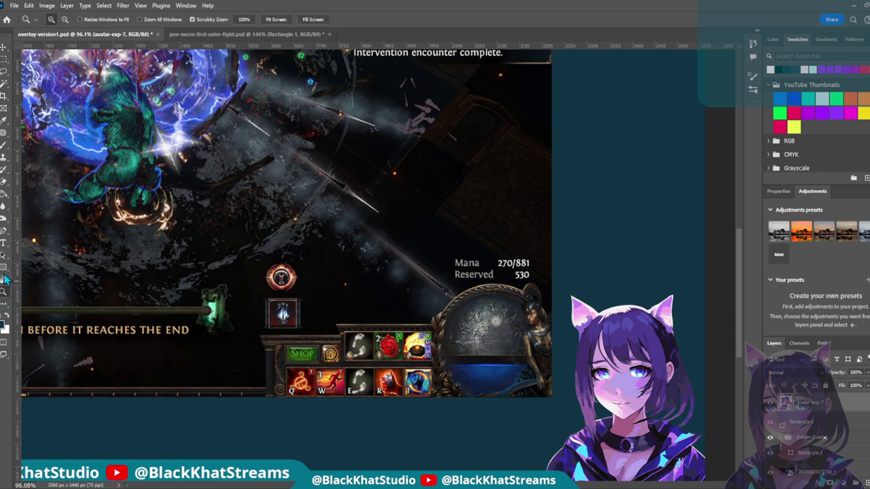
left_click(4, 283)
left_click(3, 256)
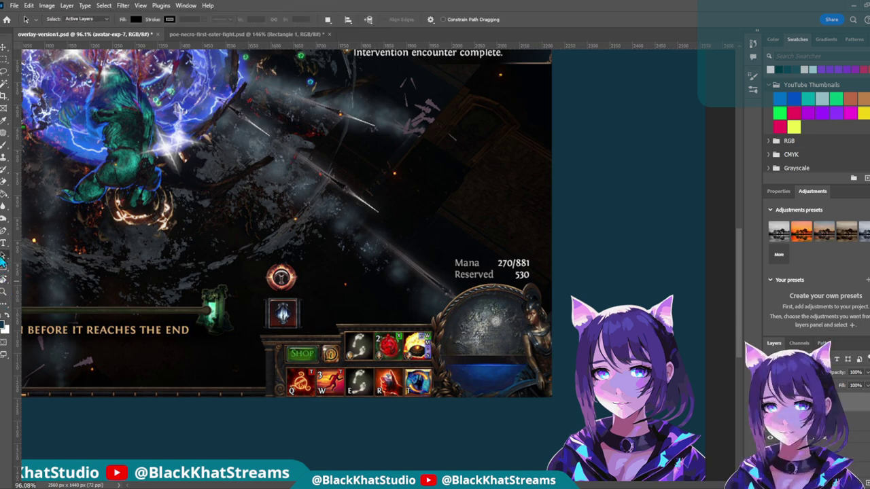
- Measure the horizontal gaps from the avatar's right ear to the canvas edge and from its left ear to the game screenshot with the Ruler tool
left_click(3, 231)
left_click(5, 218)
left_click(5, 217)
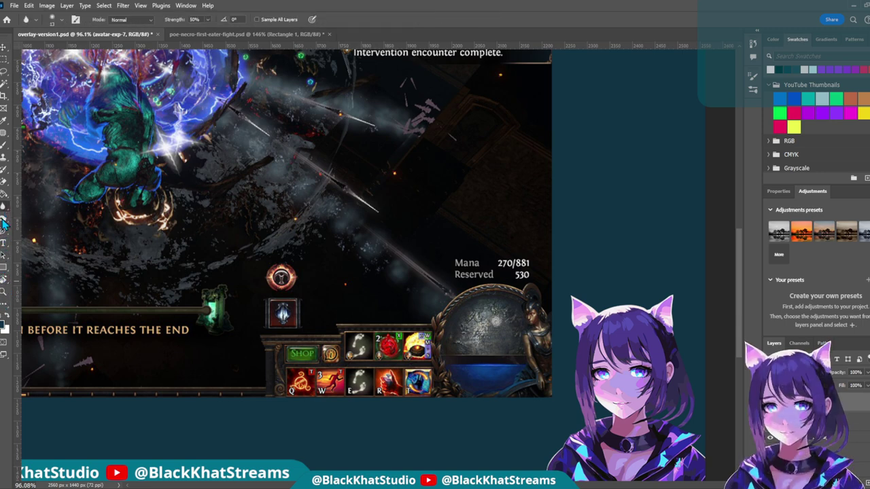
left_click(4, 205)
left_click(4, 194)
left_click(4, 182)
left_click(5, 168)
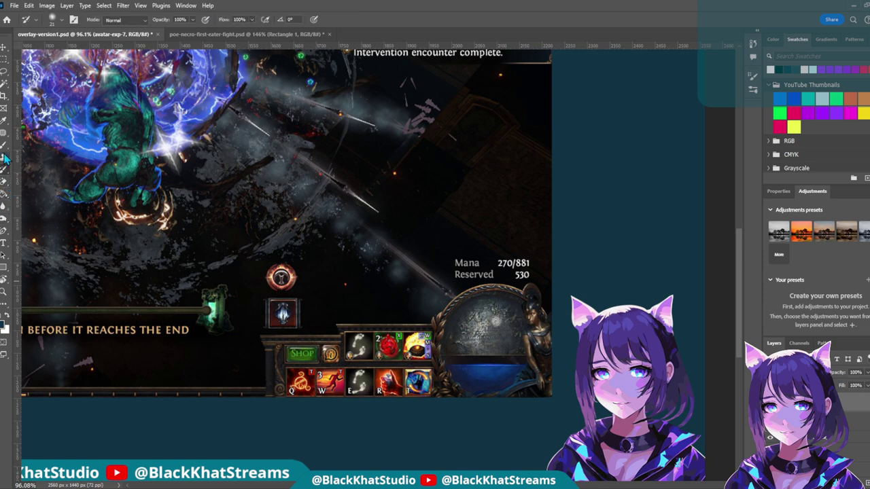
left_click(5, 156)
left_click(5, 144)
left_click(6, 133)
left_click(5, 119)
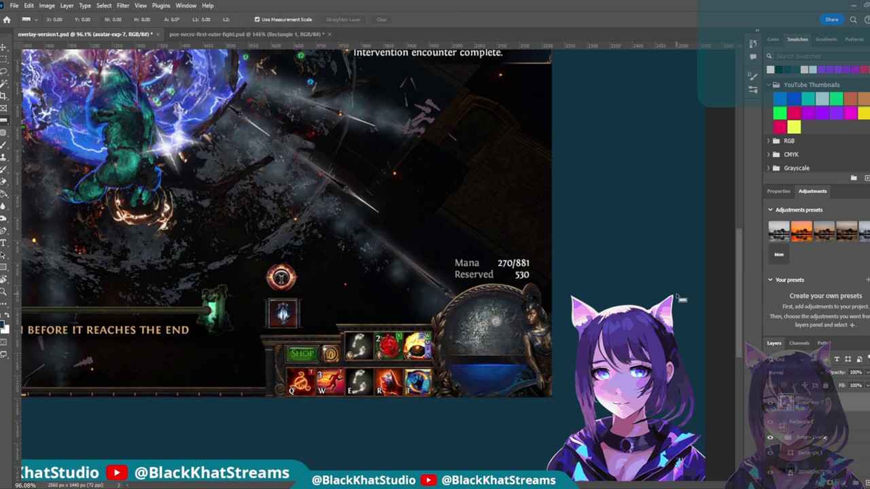
left_click_drag(673, 297, 705, 297)
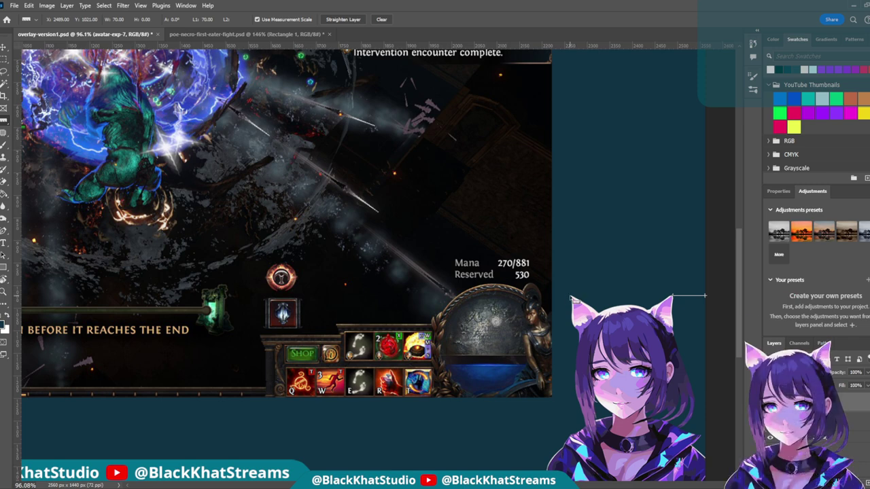
left_click_drag(571, 297, 551, 298)
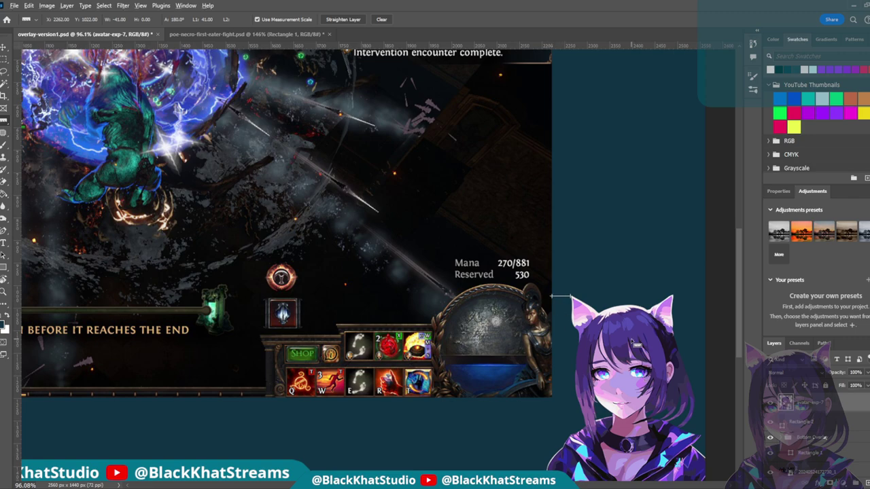
- Nudge the Rectangle 2 side panel leftward to widen the space between its inner edge and the avatar's left ear
scroll(635, 343, "up", 3)
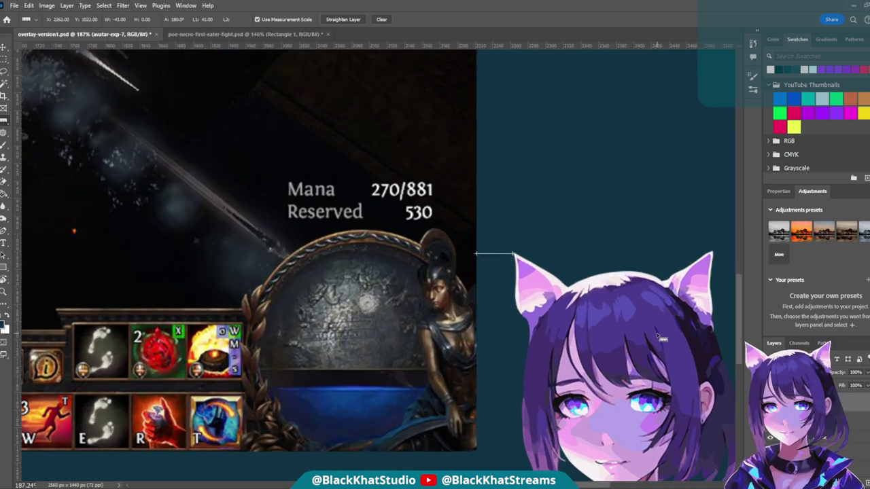
scroll(625, 262, "right", 5)
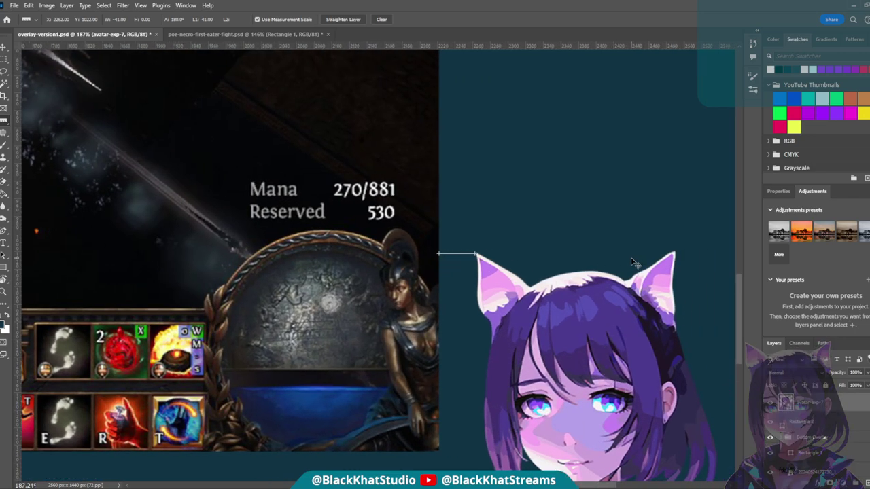
scroll(620, 252, "down", 3)
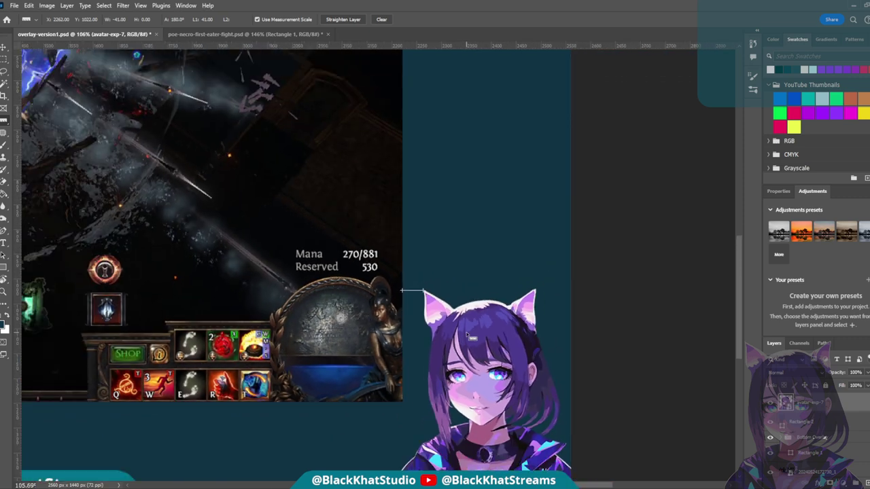
left_click(808, 421)
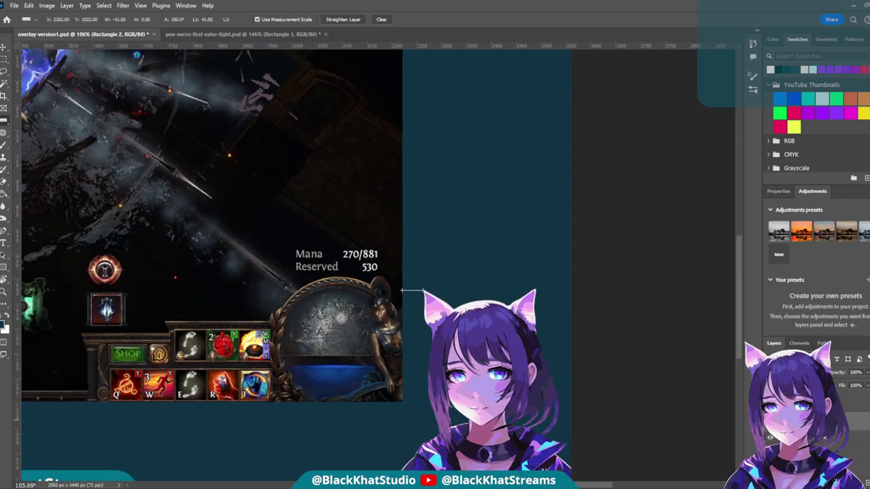
key("v")
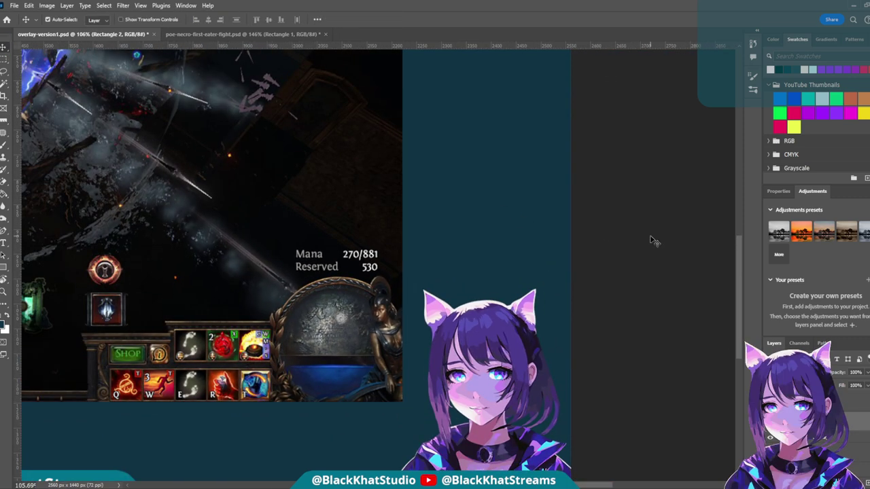
key("Left")
key("Left")
key("Left")
key("Left")
key("Left")
key("Left")
key("Left")
key("Left")
key("Left")
key("Left")
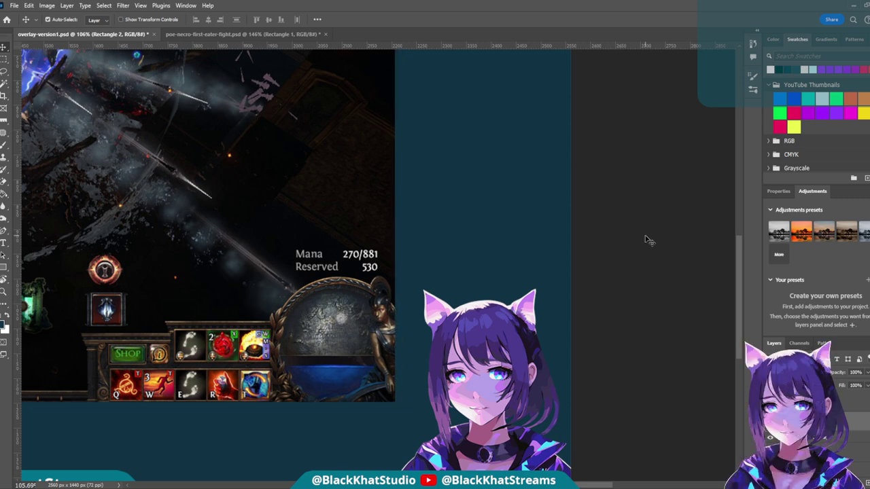
key("Left")
key("Left")
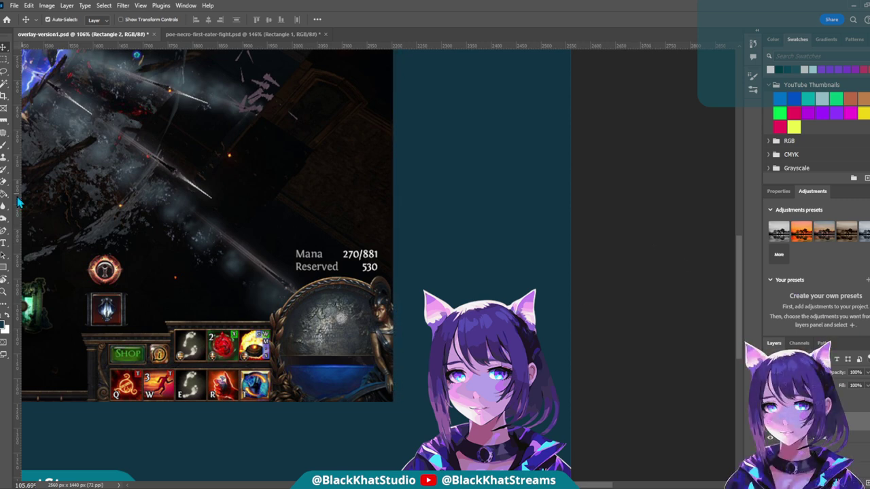
- Clear the old ruler line, measure the gap from the avatar's left ear to the panel's inner edge, and clear that measurement
key("i")
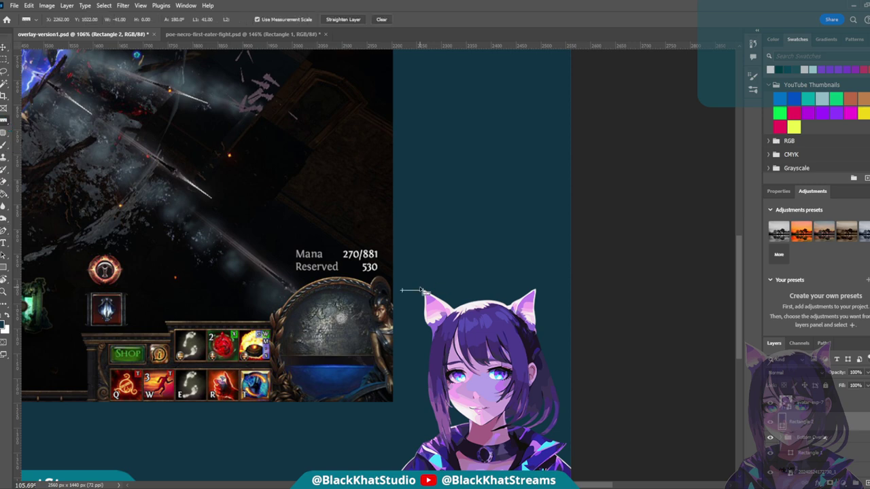
left_click(378, 21)
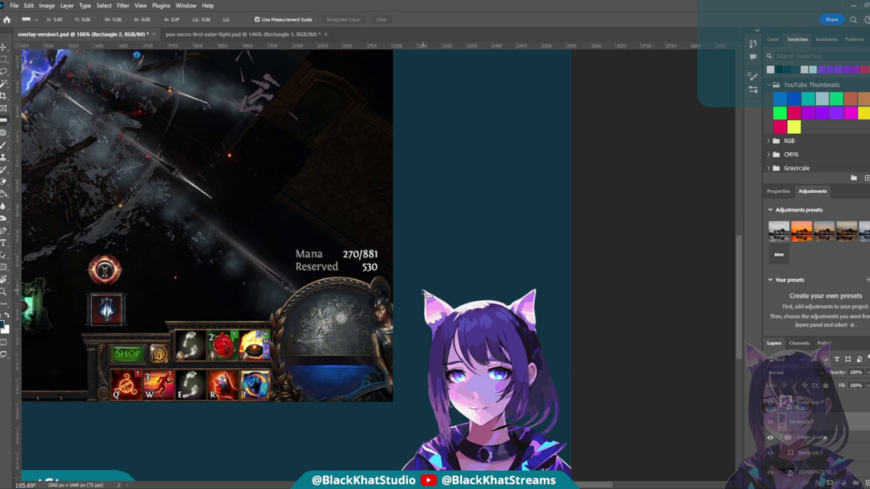
left_click_drag(422, 291, 395, 293)
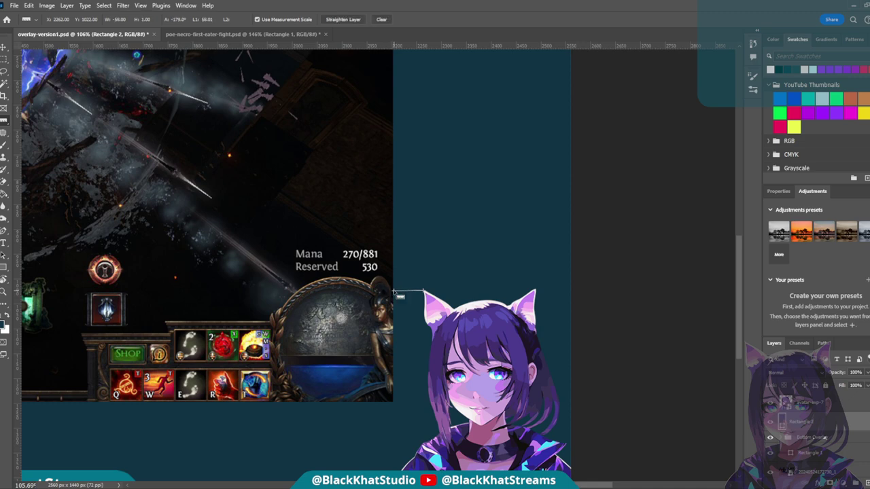
left_click(381, 19)
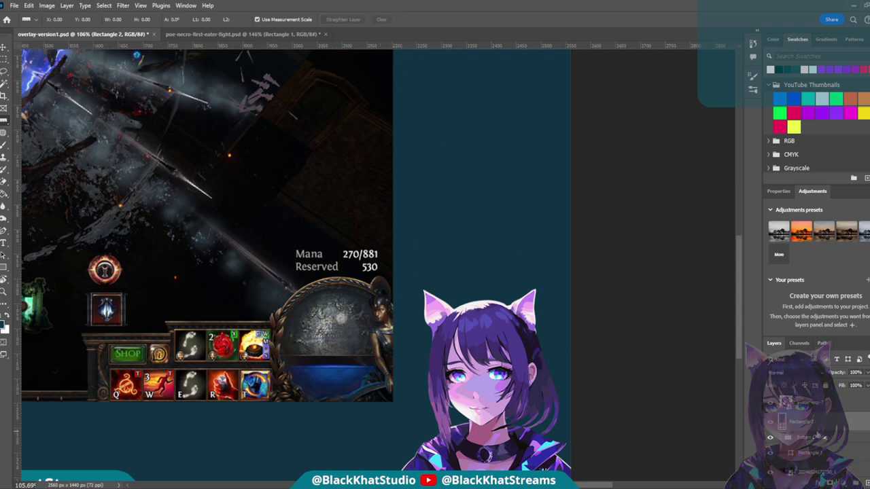
- Move the Rectangle 2 side panel further left until its inner edge is about 75 px from the avatar's left ear
left_click(4, 50)
key("Left")
key("Left")
key("Left")
key("Left")
key("Left")
key("Left")
key("Left")
key("Left")
key("Left")
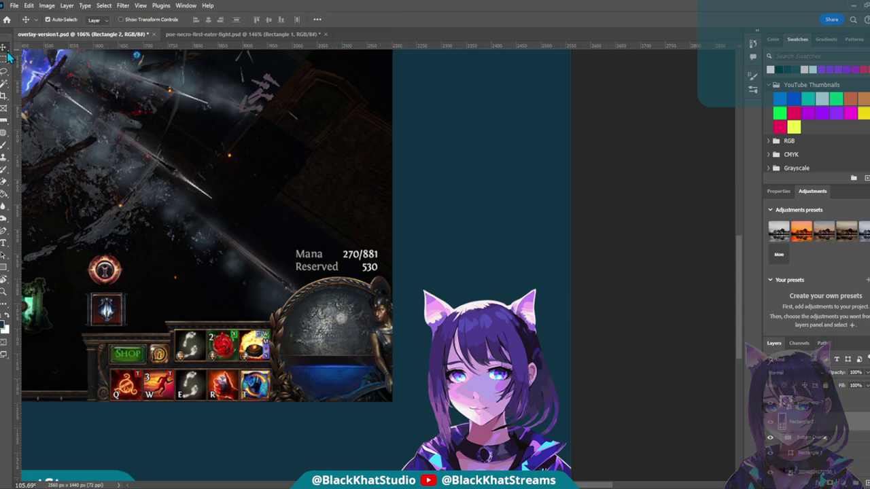
key("Left")
key("Left")
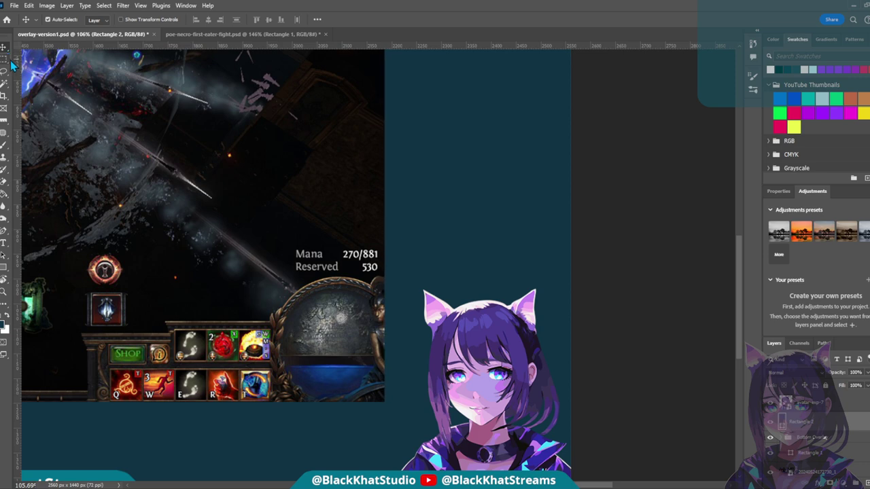
- Measure the gap between the panel's inner edge and the avatar's left ear again, clearing the measurement when done
left_click(5, 122)
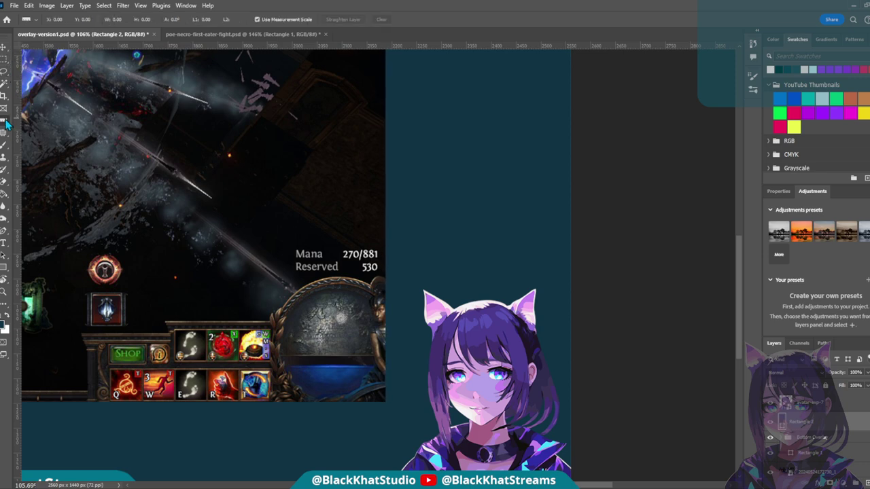
left_click_drag(385, 291, 422, 291)
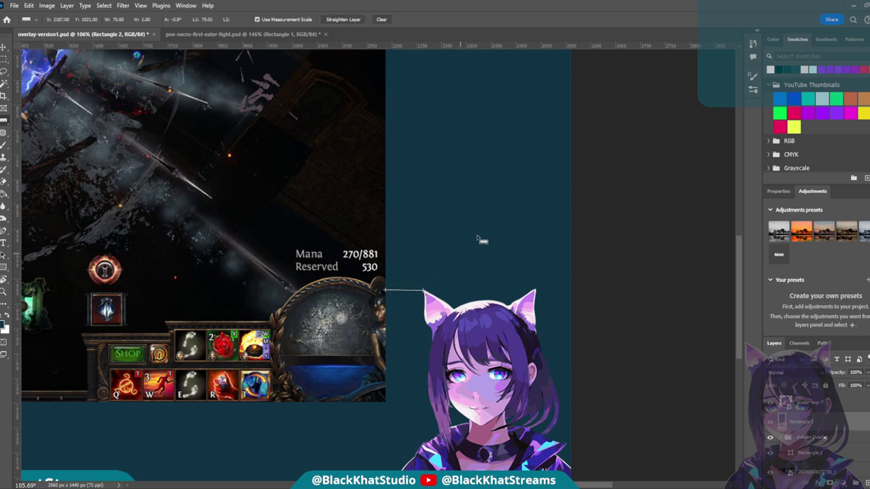
left_click(381, 19)
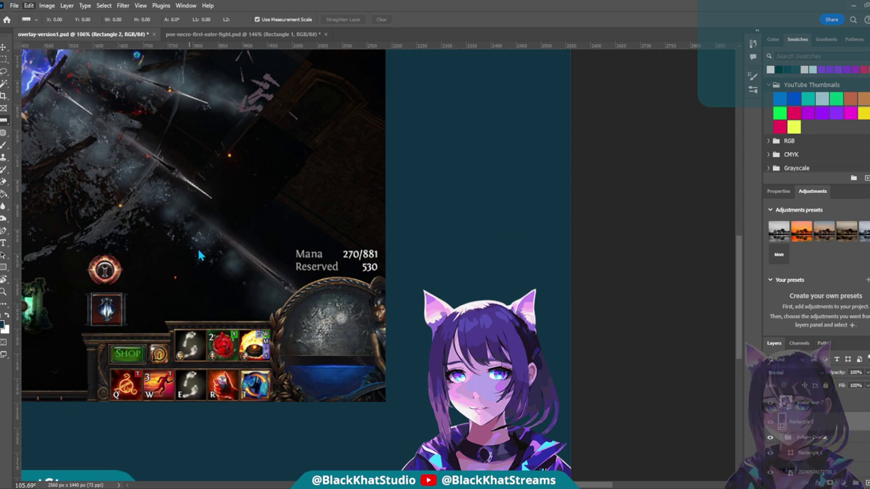
- Nudge the Rectangle 2 side panel slightly back to the right, leaving about 70 px before the avatar's left ear
key("i")
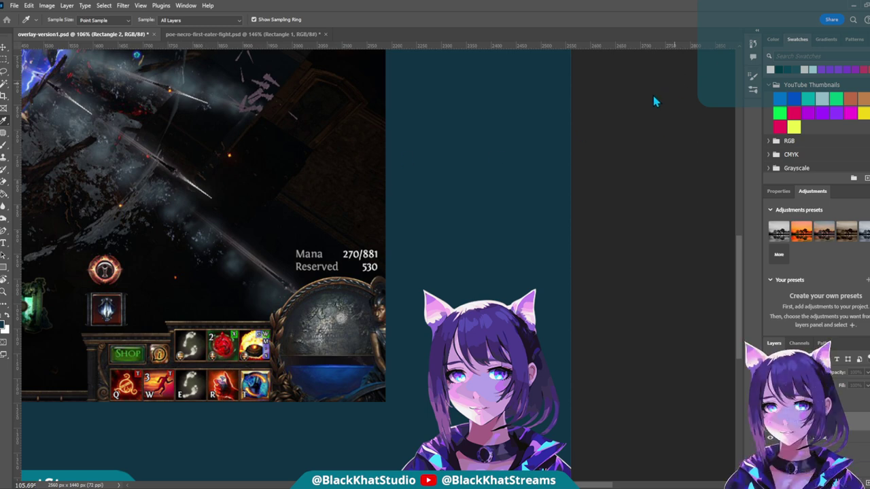
key("shift+i")
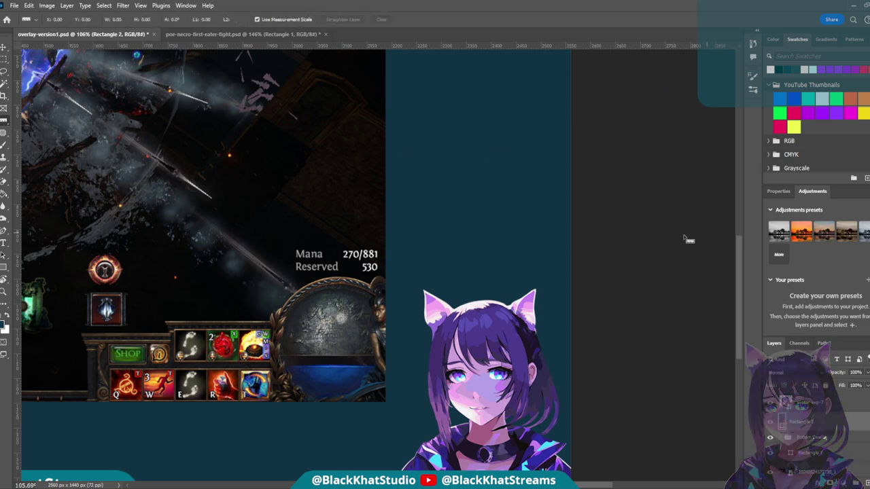
left_click(4, 48)
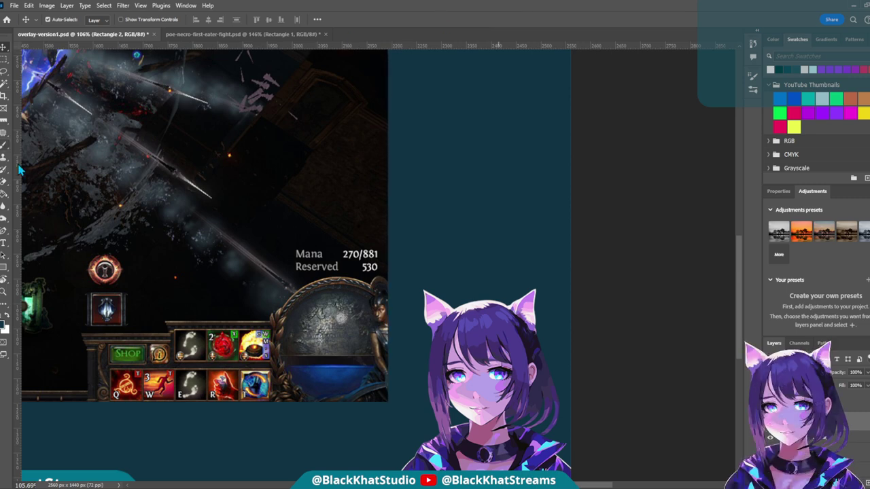
- Measure the gaps between the avatar's left ear and the panel's inner edge and between its right ear and the canvas edge
left_click(4, 120)
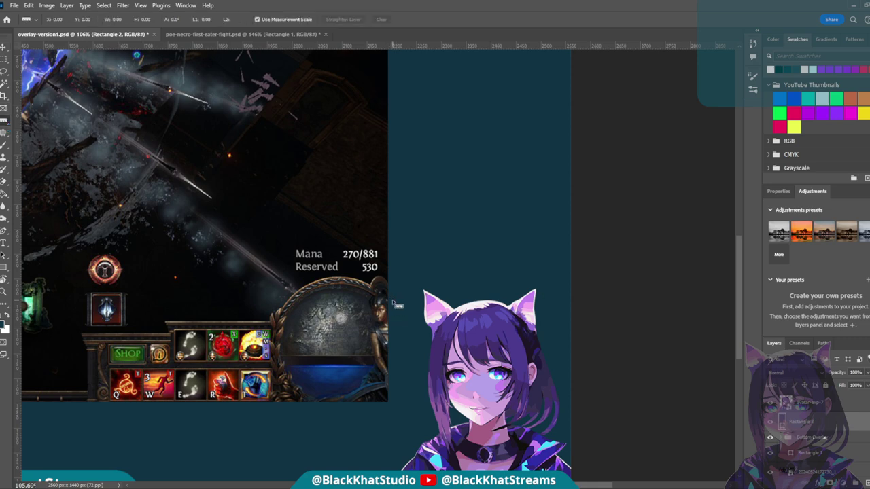
left_click_drag(388, 293, 423, 294)
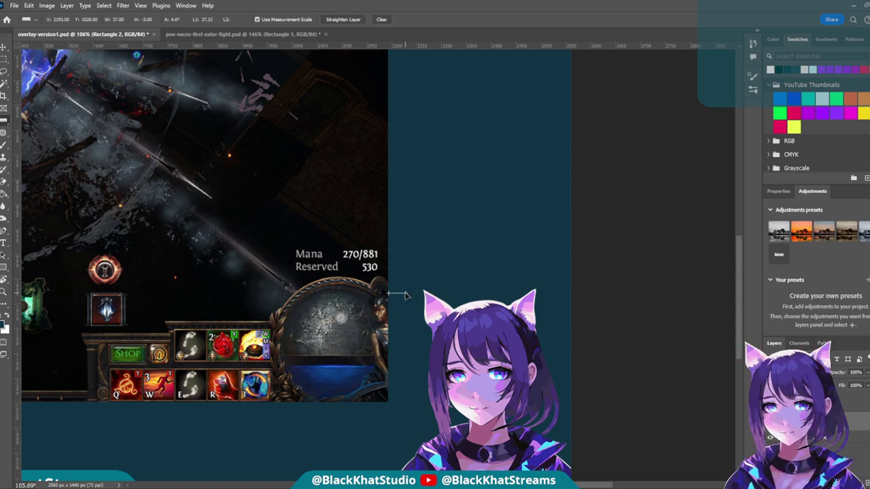
left_click(382, 19)
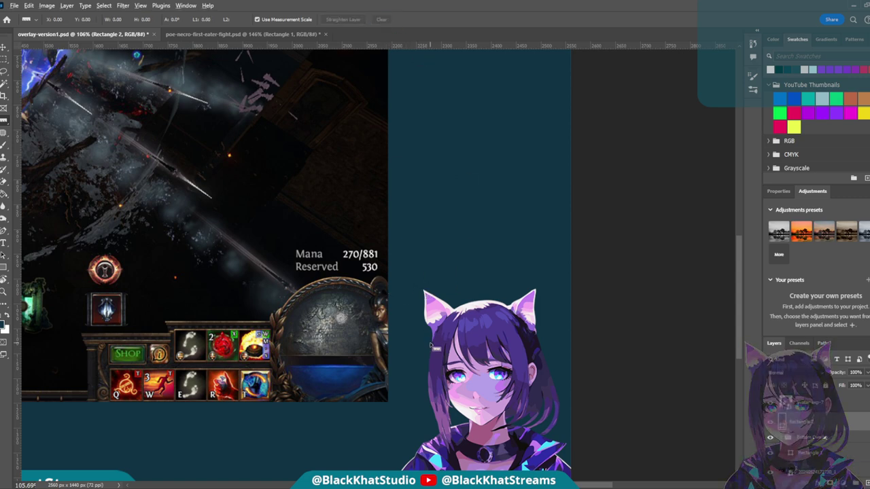
scroll(441, 340, "up", 5)
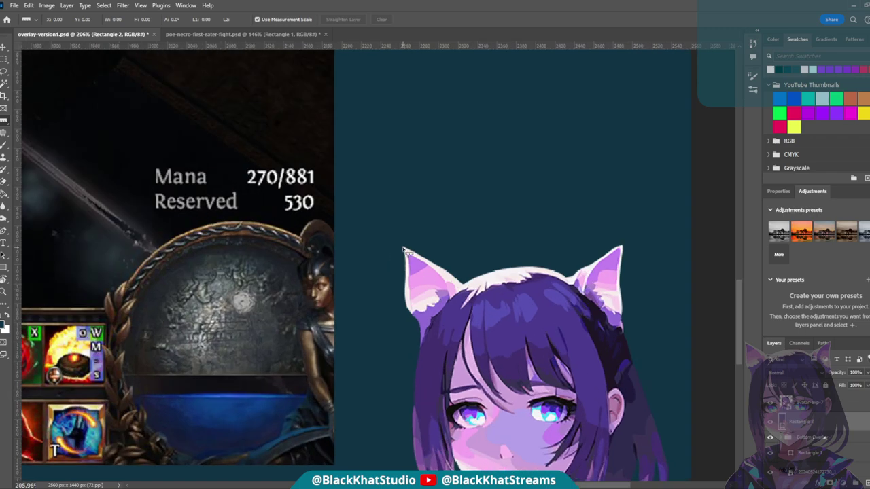
left_click_drag(401, 250, 333, 248)
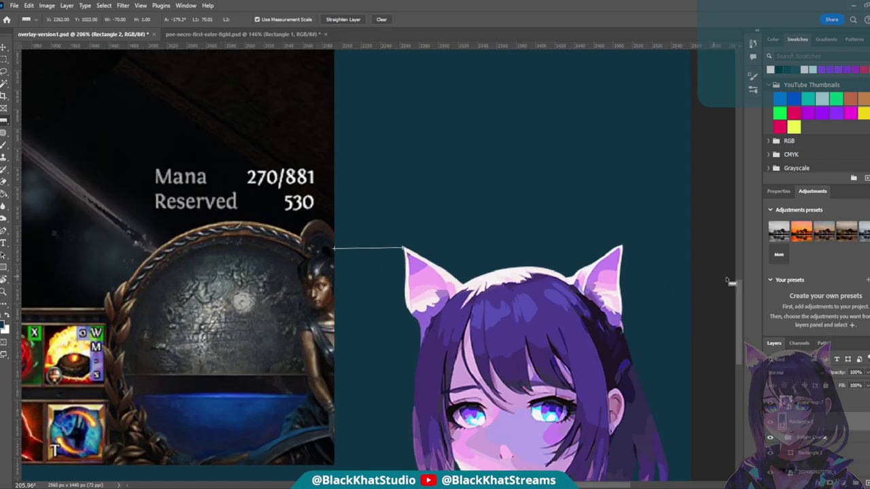
left_click_drag(623, 247, 691, 249)
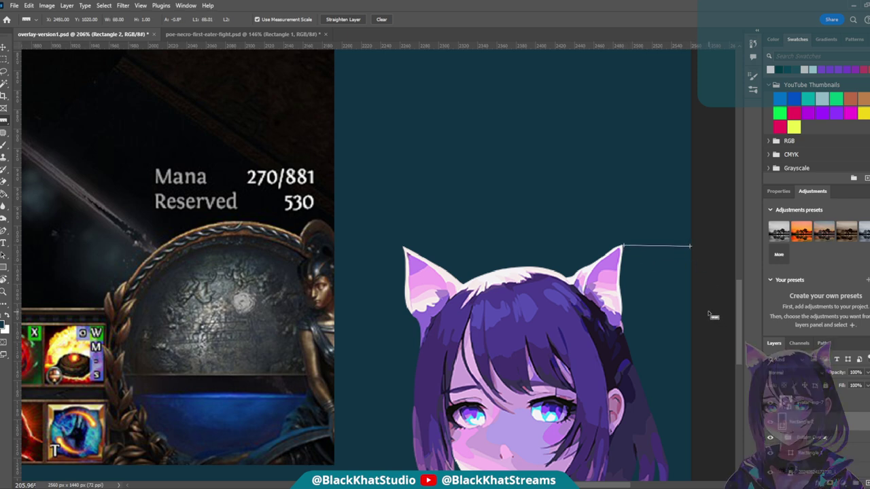
scroll(707, 310, "right", 1)
scroll(706, 310, "down", 4)
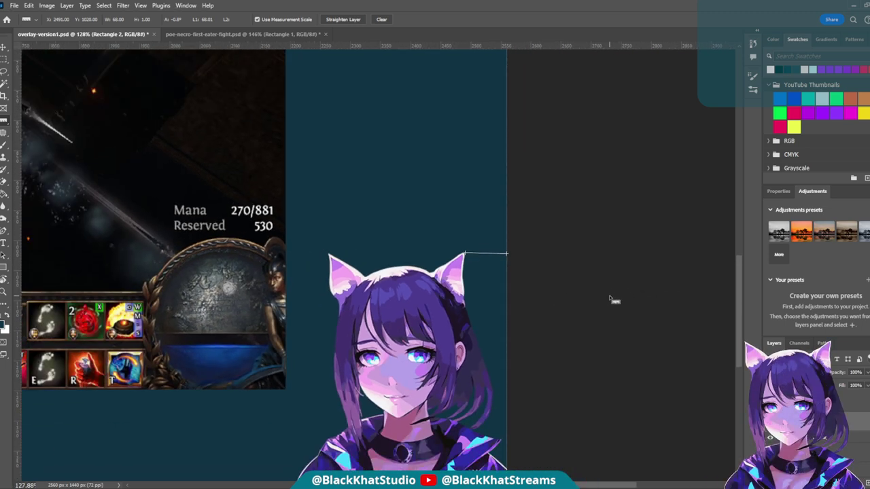
scroll(489, 333, "down", 2)
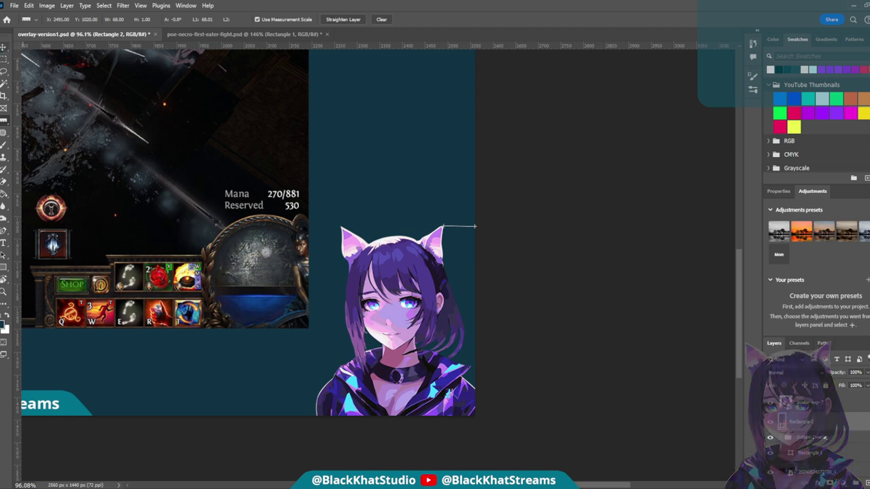
key("v")
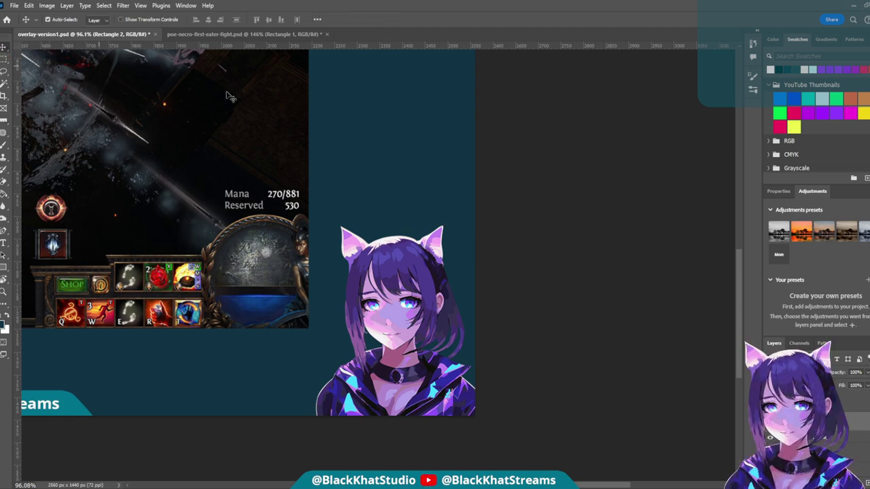
scroll(559, 421, "left", 5)
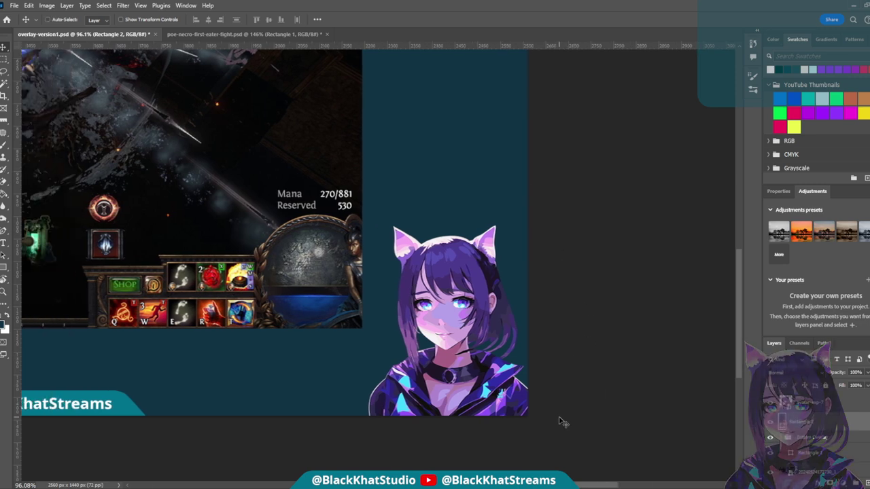
scroll(450, 336, "down", 6)
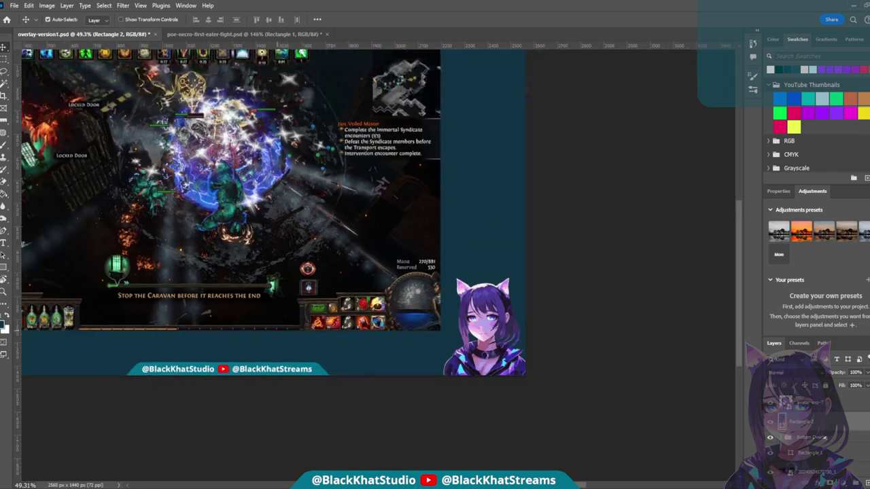
- Scale the gameplay screenshot down proportionally to 2196 × 1235 px so its edge meets the side panel
scroll(284, 357, "left", 3)
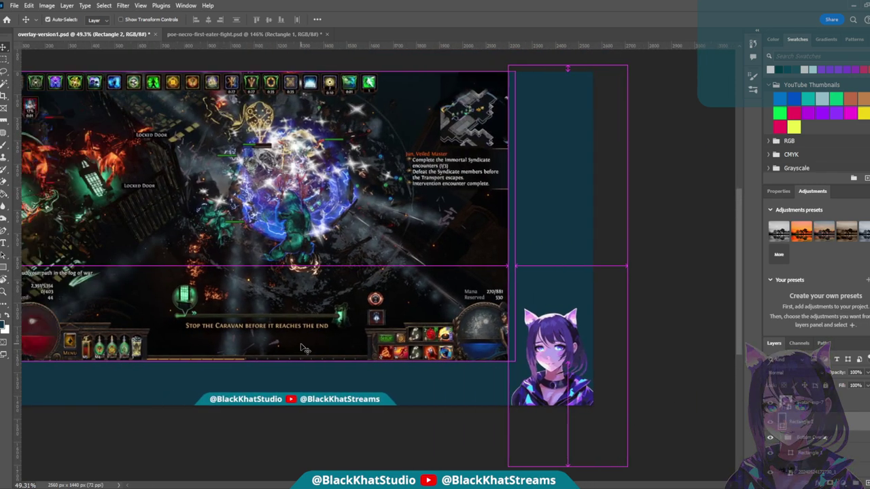
left_click(809, 468)
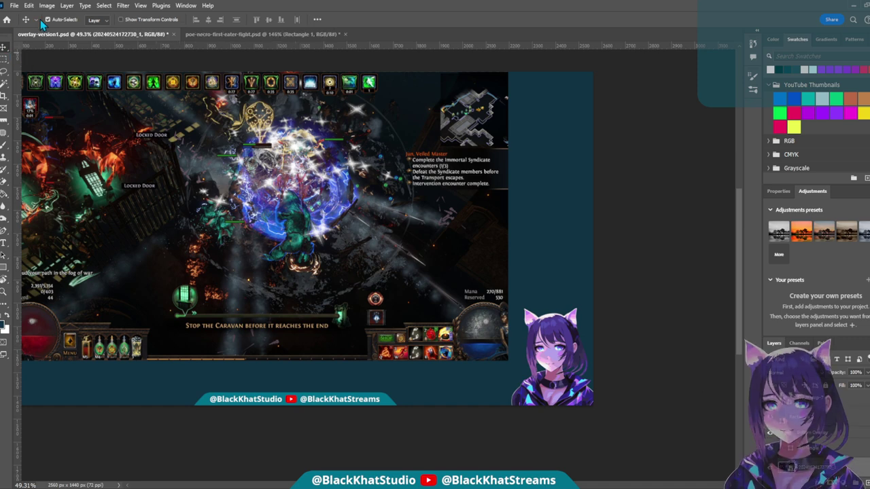
scroll(299, 340, "left", 2)
key("ctrl+t")
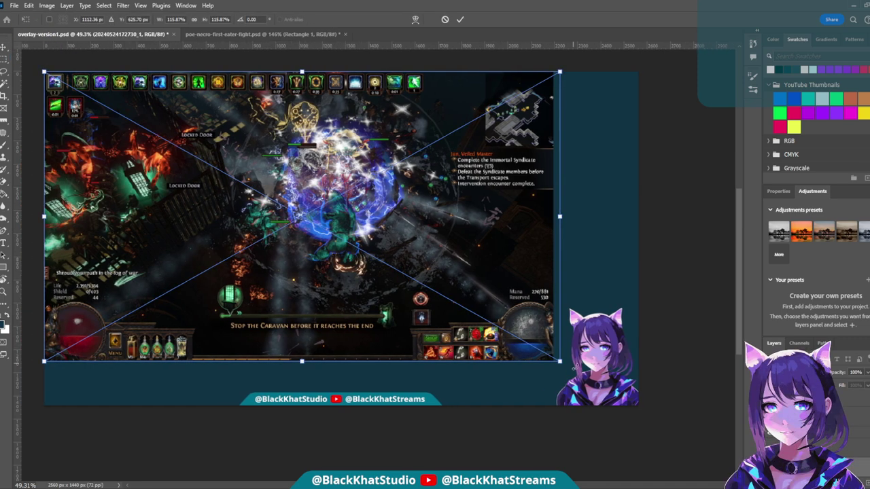
left_click_drag(560, 361, 554, 358)
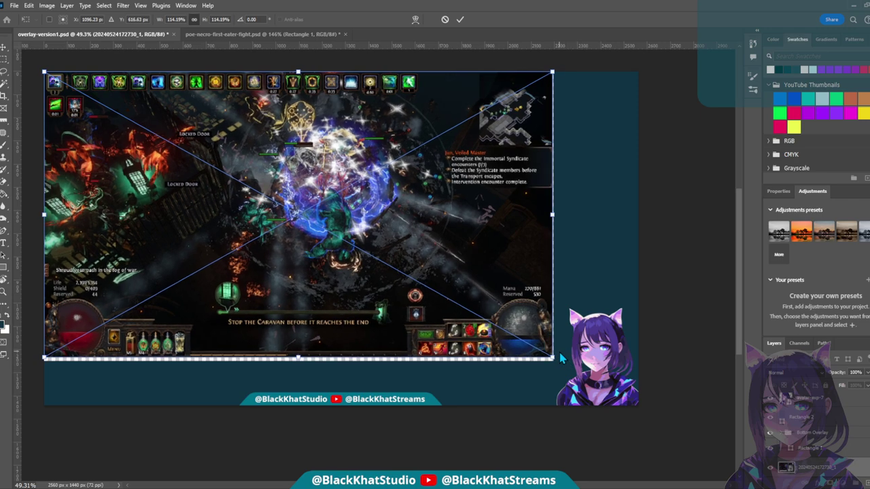
scroll(604, 382, "up", 3)
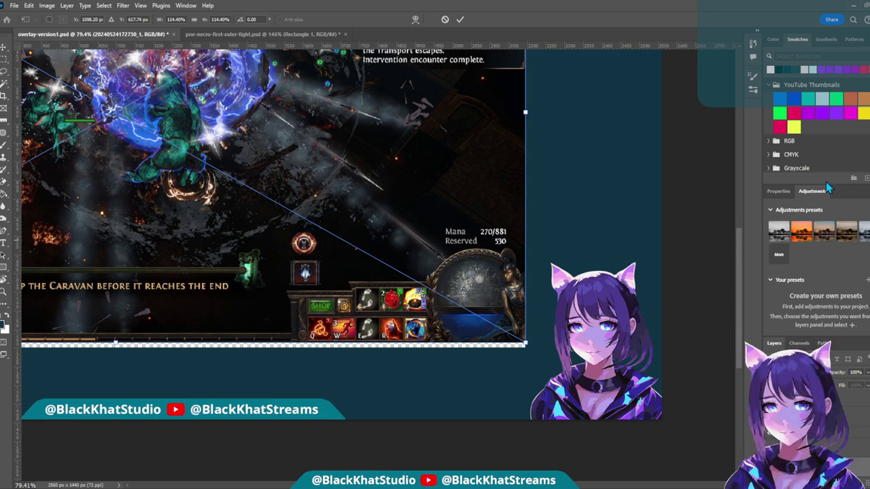
left_click(784, 193)
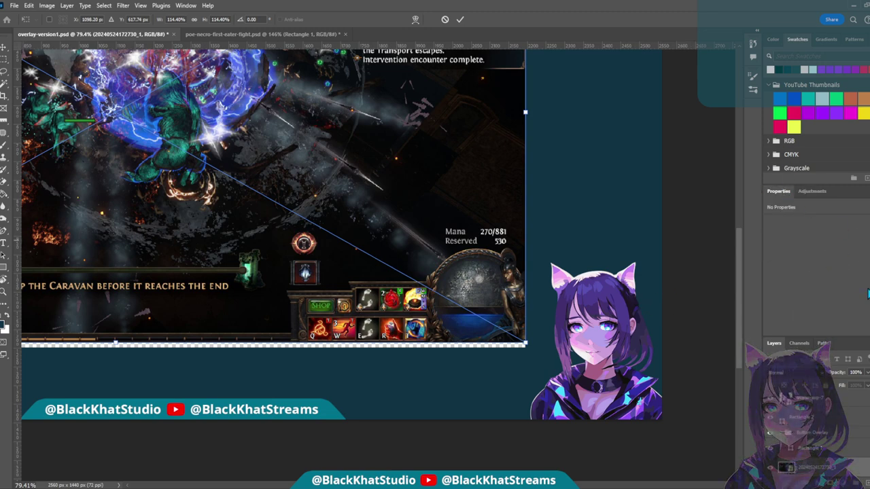
left_click(460, 19)
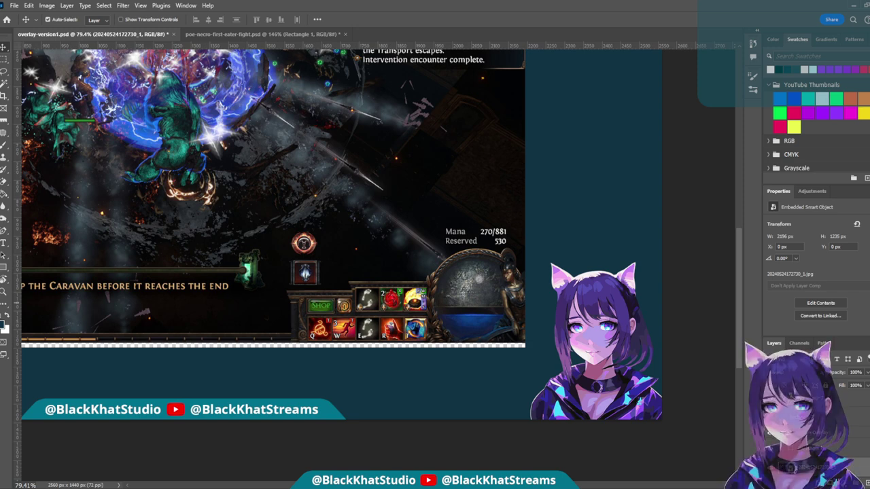
- Move the Rectangle 1 bottom banner up to Y 1229 px, closing the transparent gap beneath the gameplay screenshot
scroll(522, 299, "down", 3)
scroll(410, 379, "down", 2)
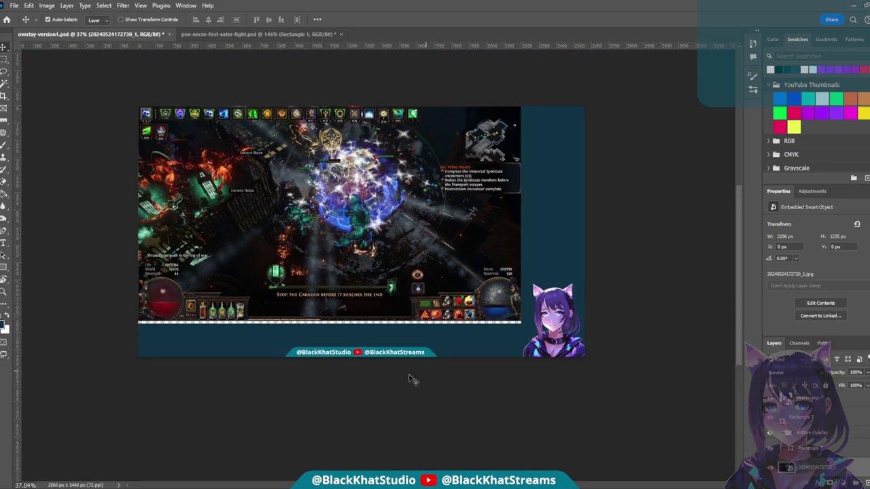
scroll(401, 388, "up", 1)
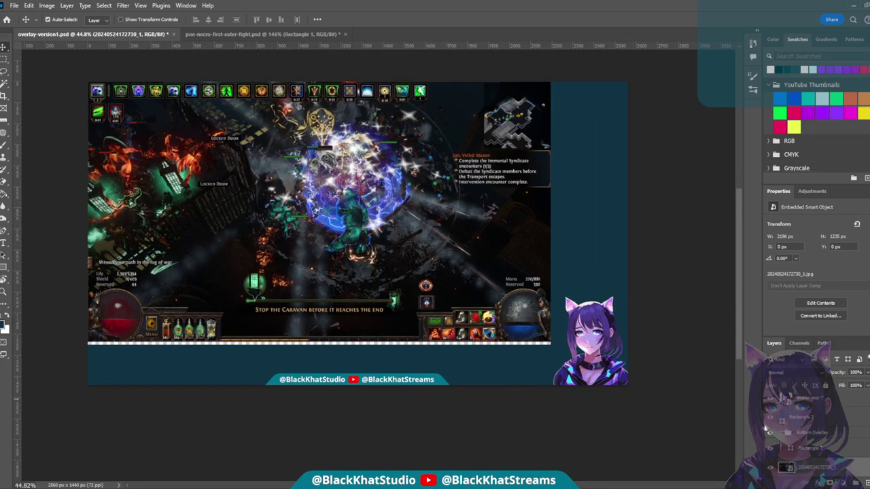
left_click(841, 453)
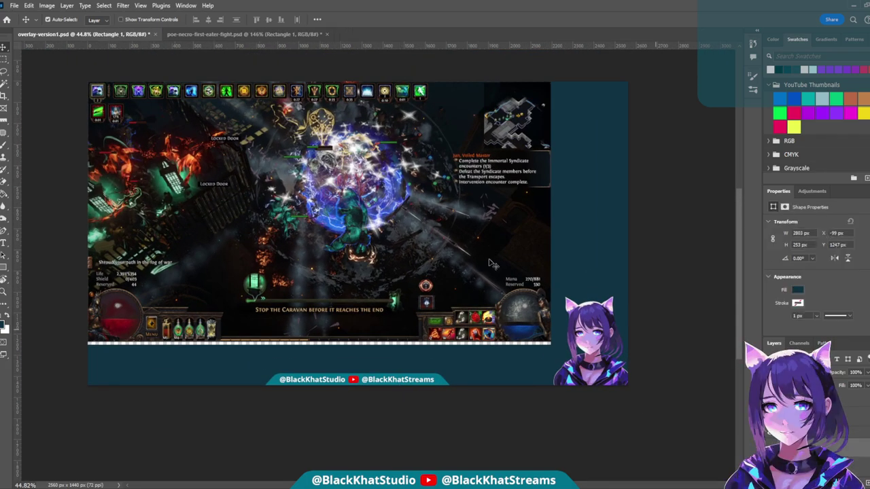
key("Up")
key("Up")
key("Up")
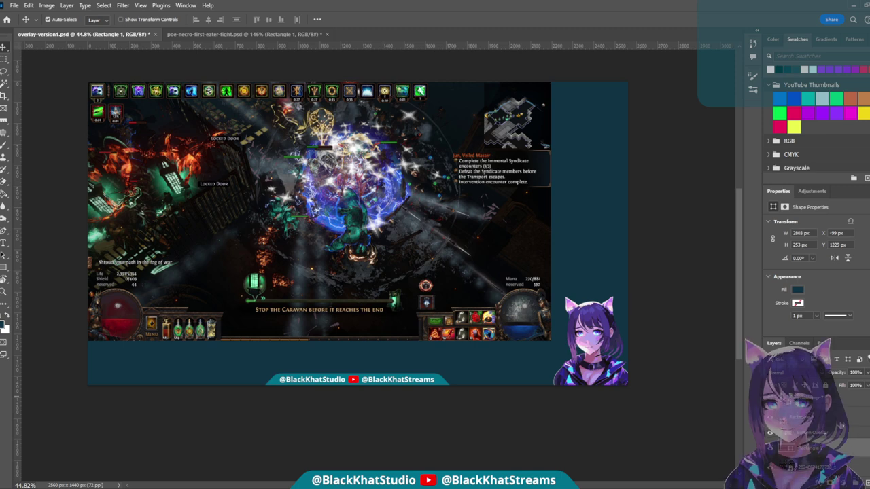
- Stack the Bottom Overlay group above the Rectangle 2 and Rectangle 1 layers, and select both rectangles
left_click_drag(806, 448, 806, 434)
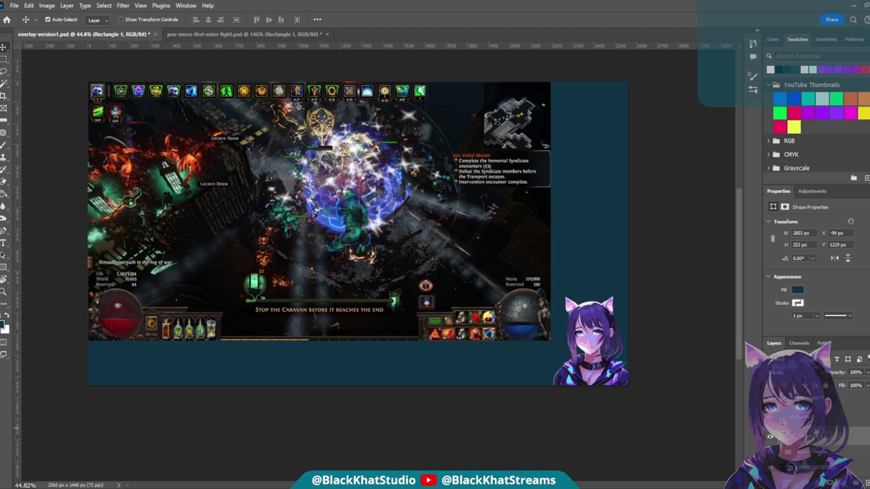
key("ctrl+z")
left_click(838, 429)
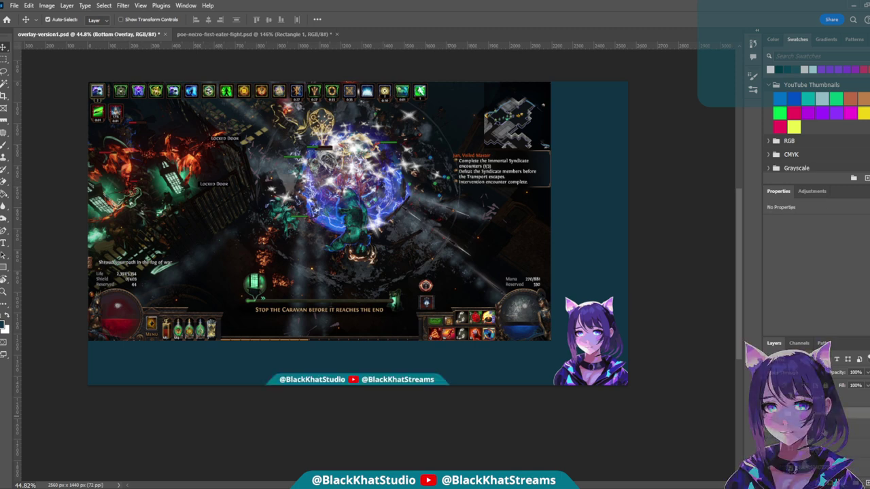
left_click(838, 449, "shift")
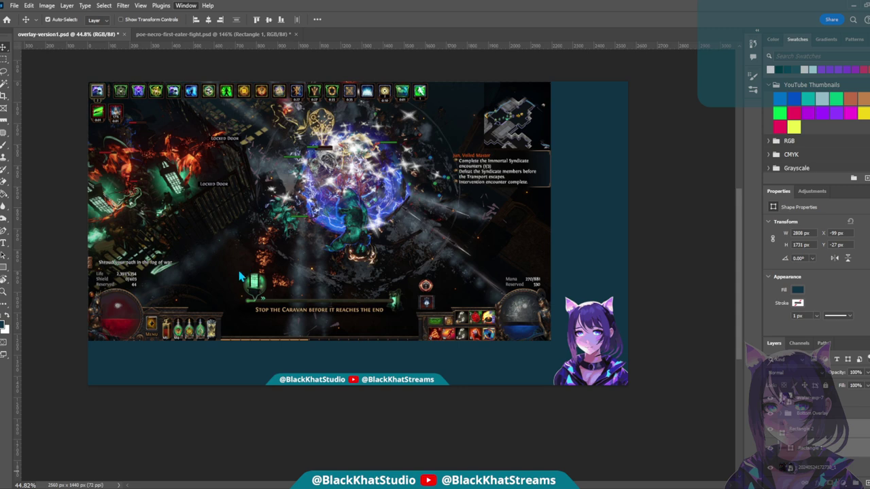
- Merge the two selected rectangles into one Rectangle 2 layer and convert it to a smart object
left_click(823, 344)
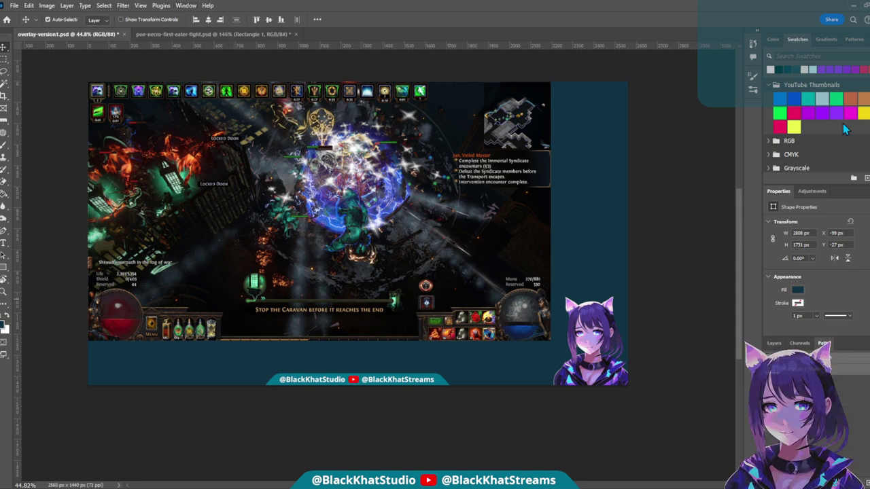
left_click(799, 343)
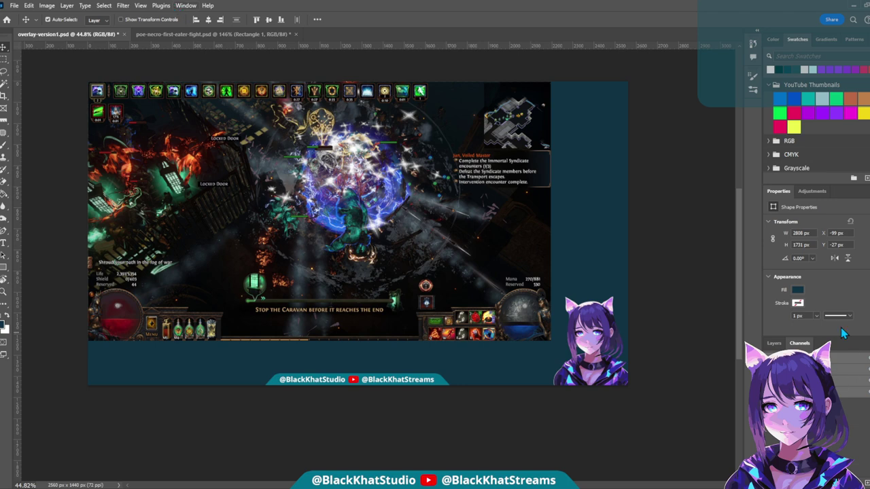
left_click(774, 344)
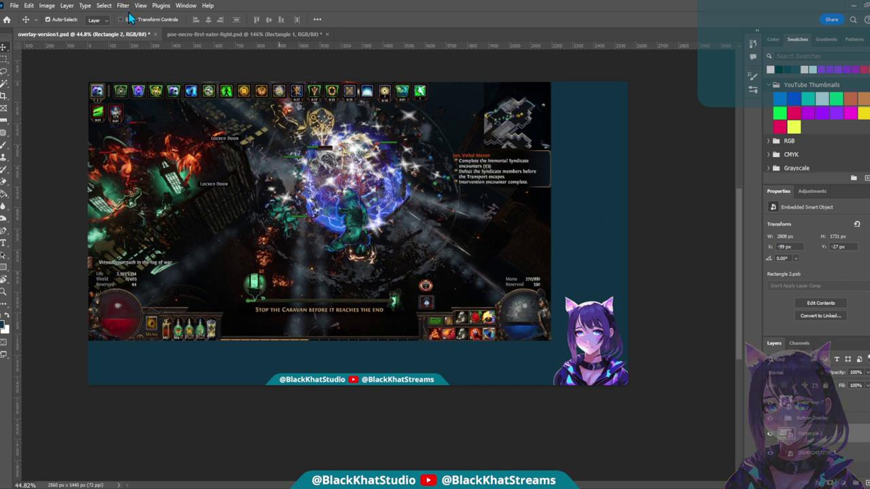
left_click(4, 147)
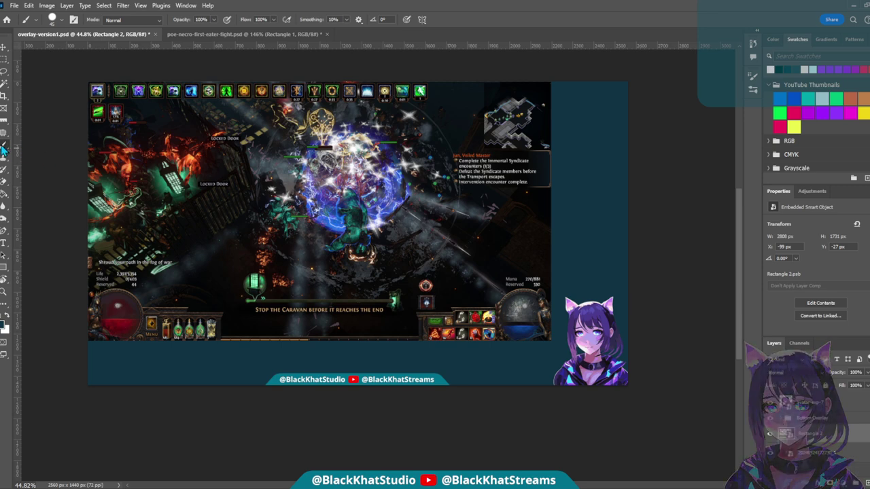
left_click(5, 157)
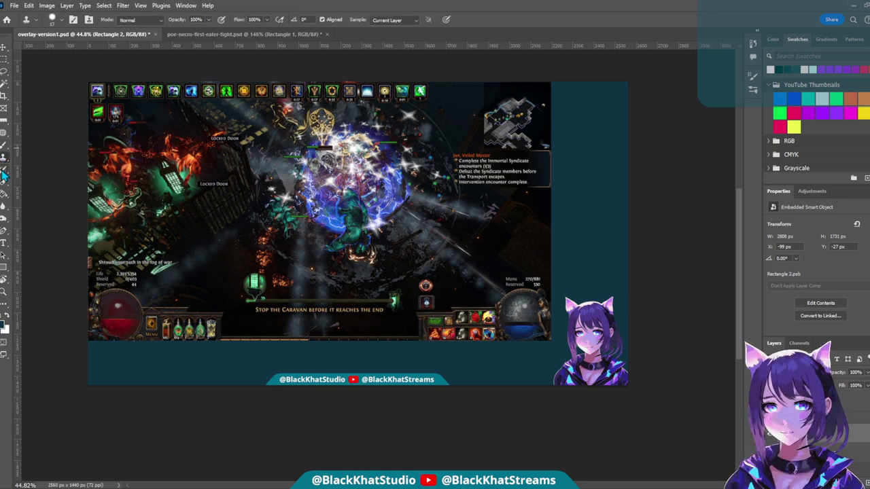
left_click(5, 110)
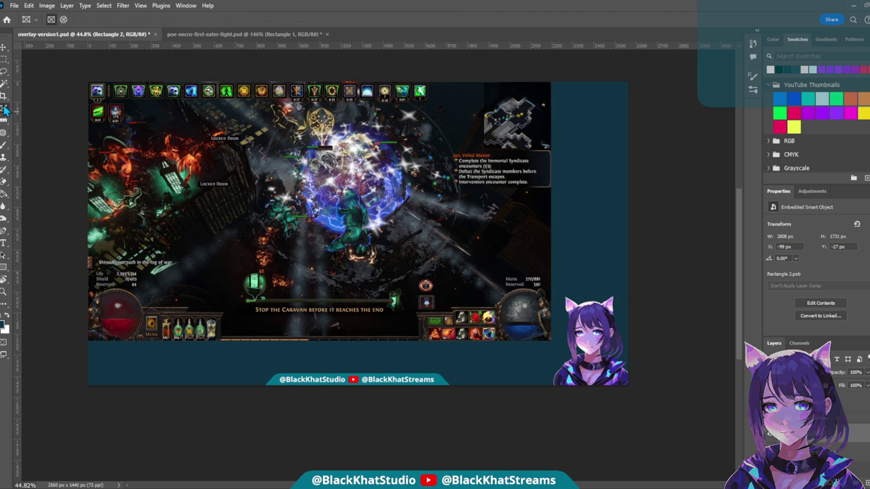
left_click(5, 176)
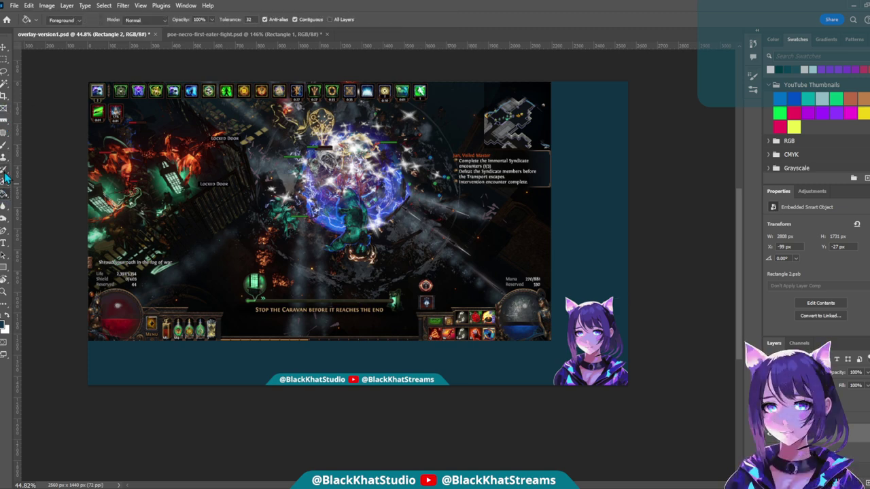
left_click(5, 158)
left_click(6, 148)
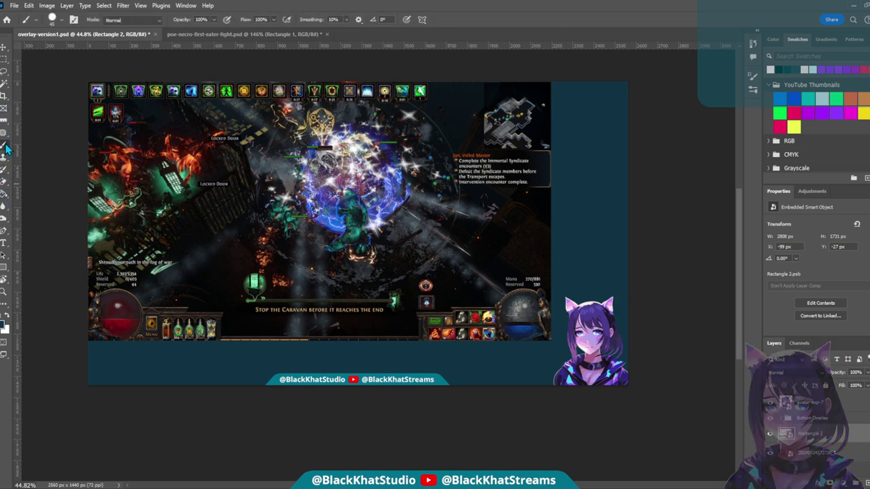
left_click(7, 195)
left_click(8, 217)
left_click(5, 228)
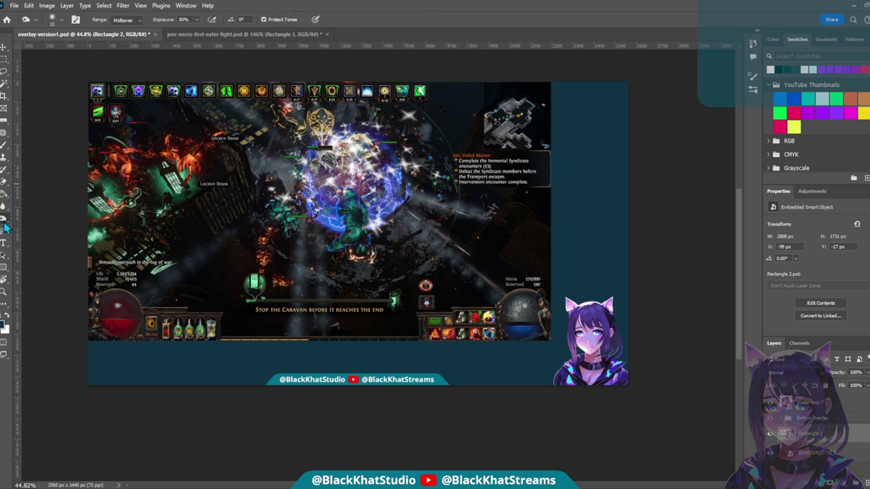
left_click(5, 231)
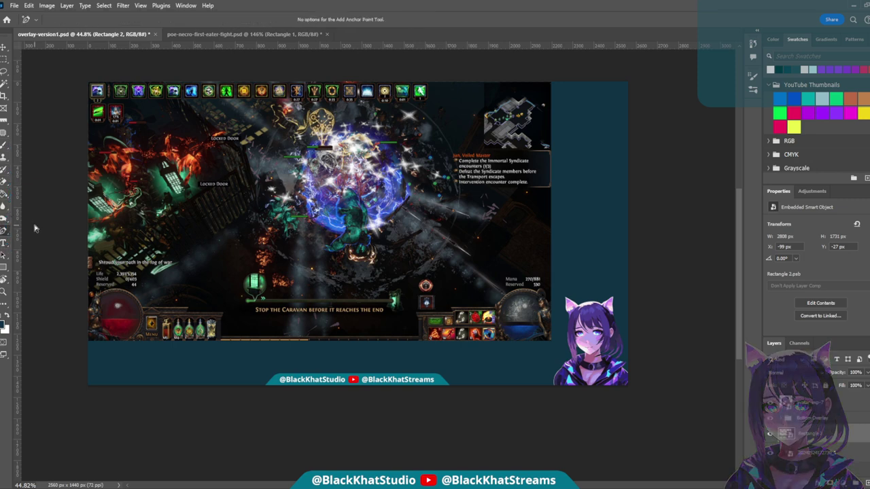
key("p")
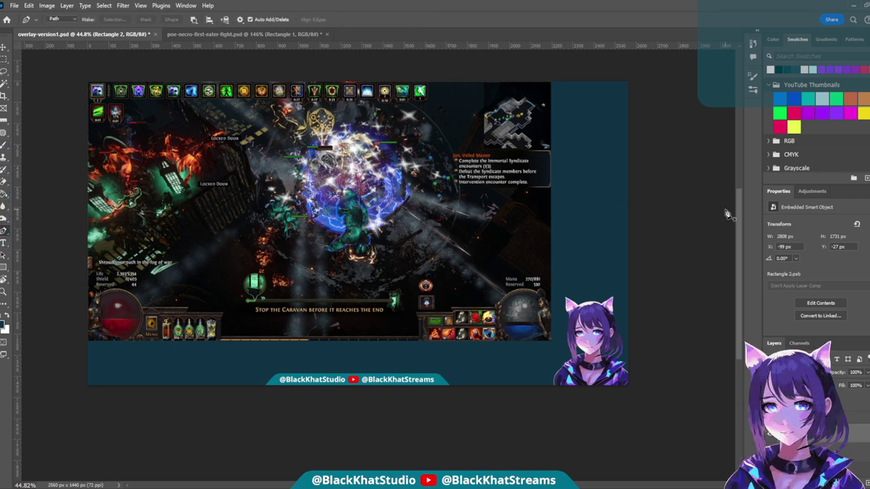
left_click(274, 361)
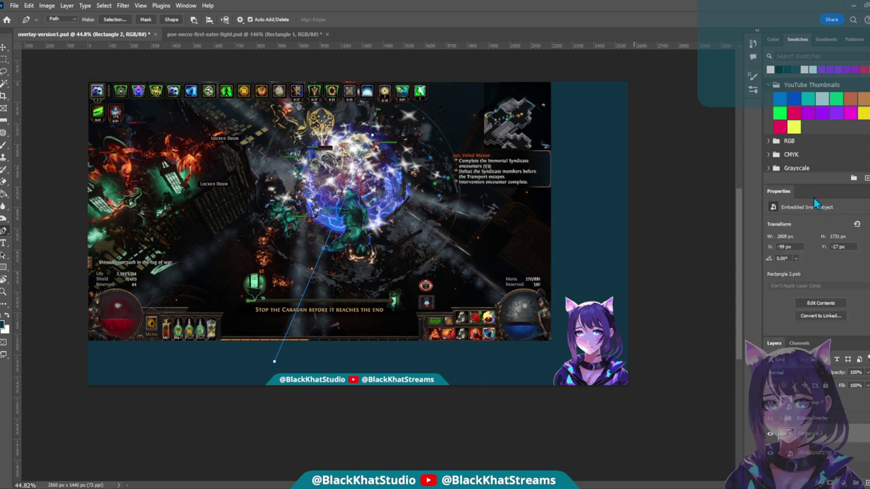
left_click(855, 39)
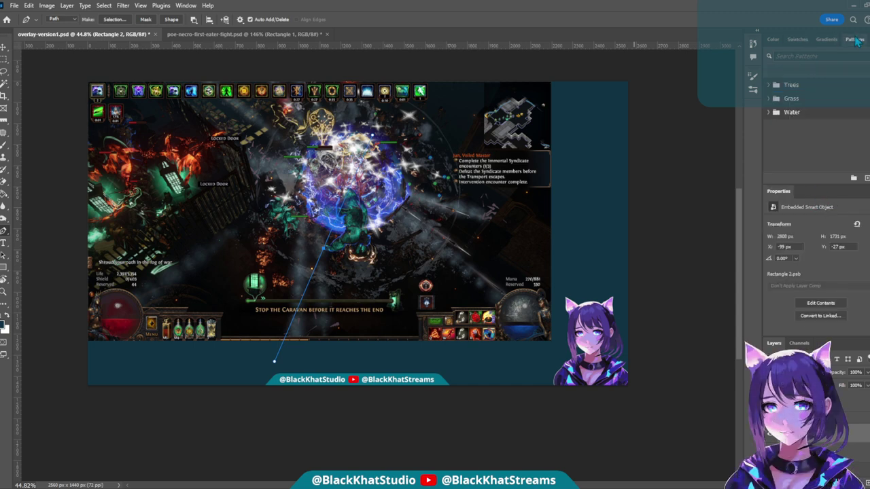
left_click(836, 39)
left_click(795, 41)
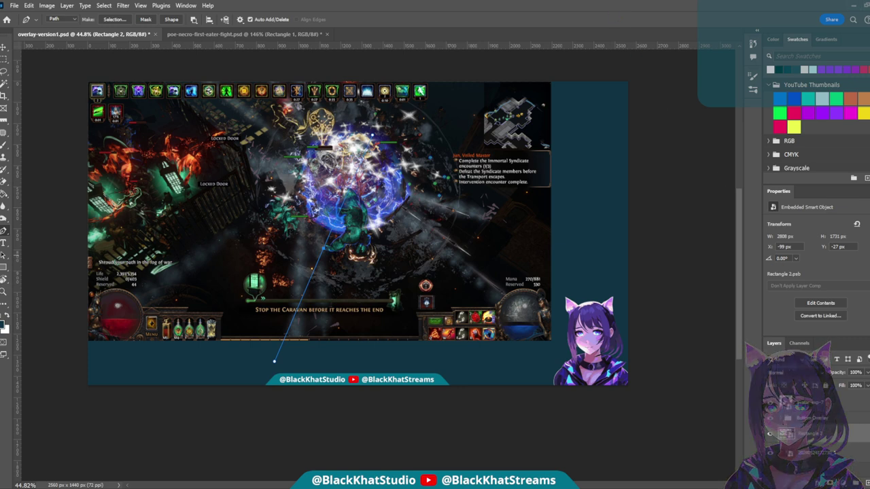
- Undo the pen path and the smart object conversion, and rasterize the merged Rectangle 2 shape into a pixel layer
key("Escape")
key("ctrl+z")
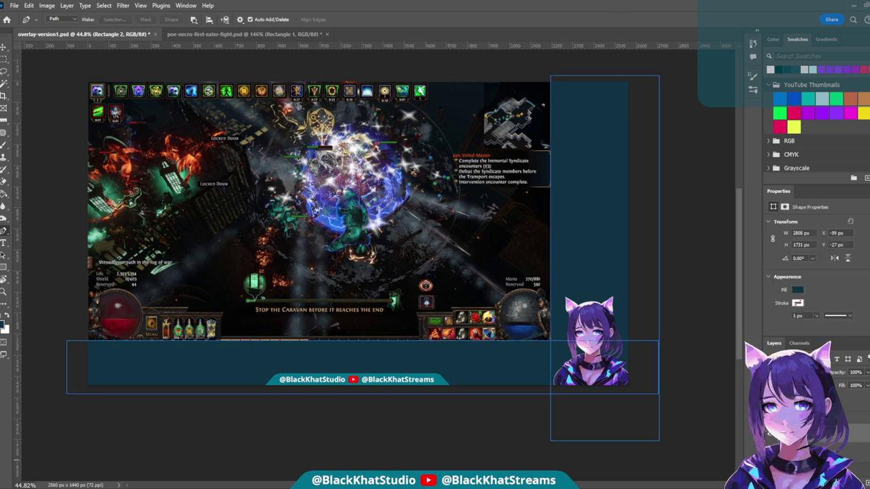
left_click(816, 445)
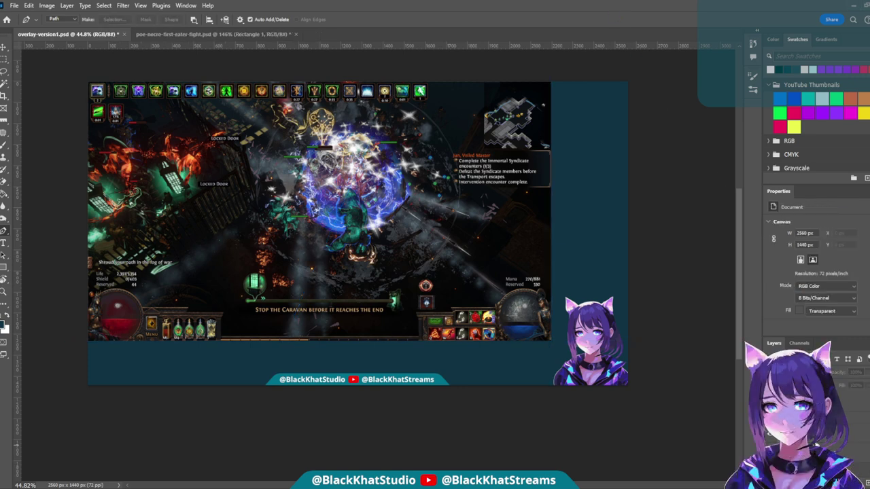
left_click(858, 434)
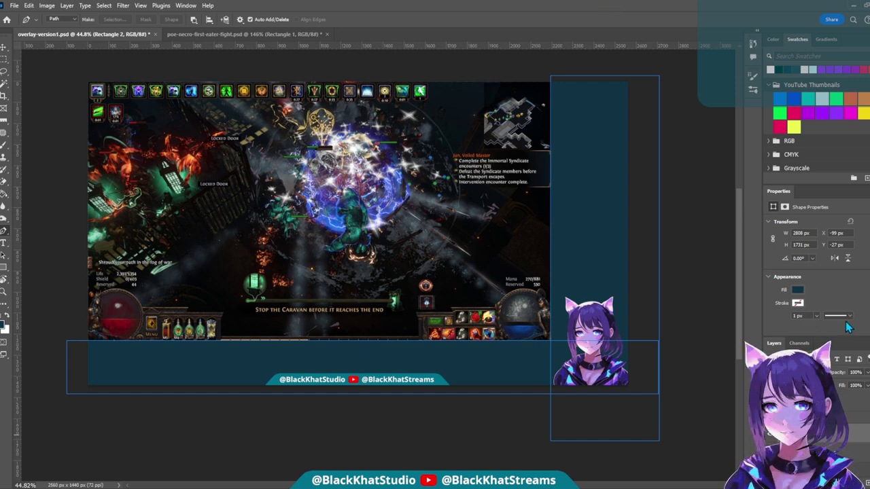
left_click(422, 217)
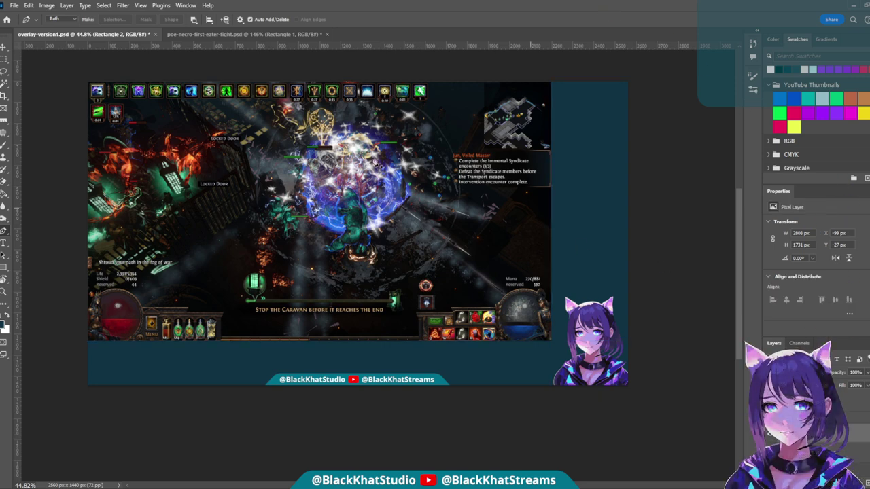
- Select the L-shaped frame on the Rectangle 2 layer with the Magic Wand, convert the selection to a work path and deselect
left_click(5, 84)
left_click(605, 148)
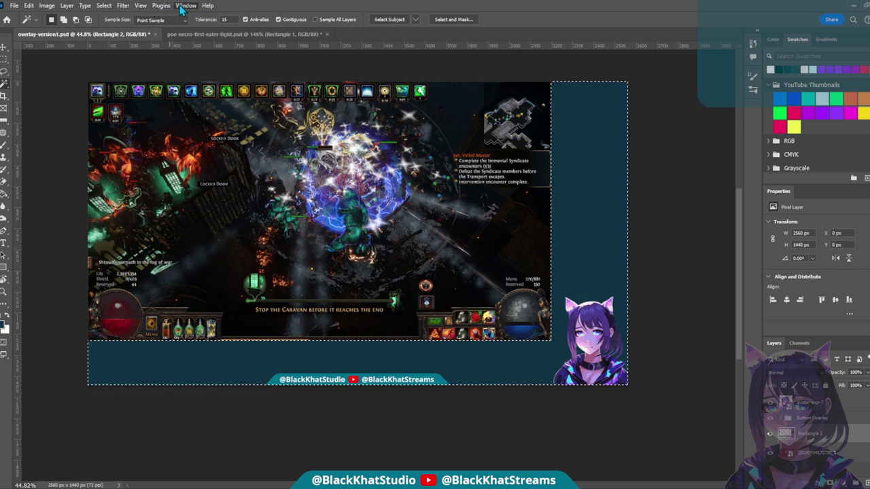
left_click(822, 343)
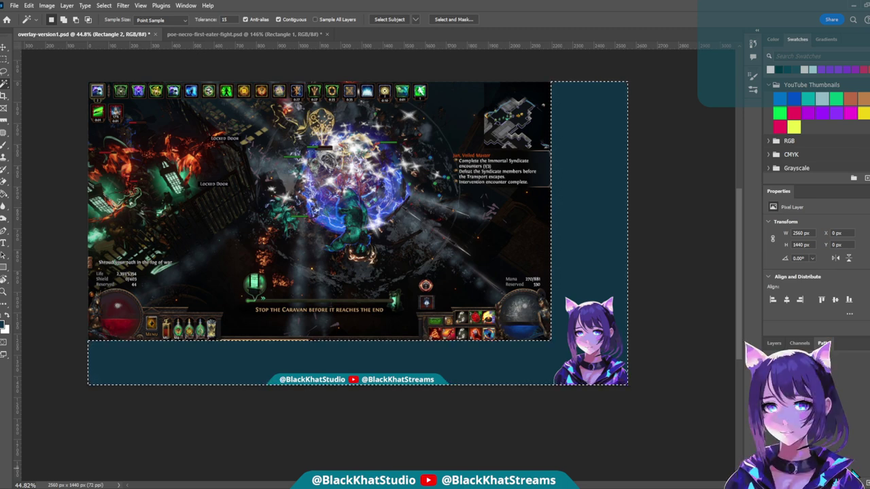
left_click(792, 360)
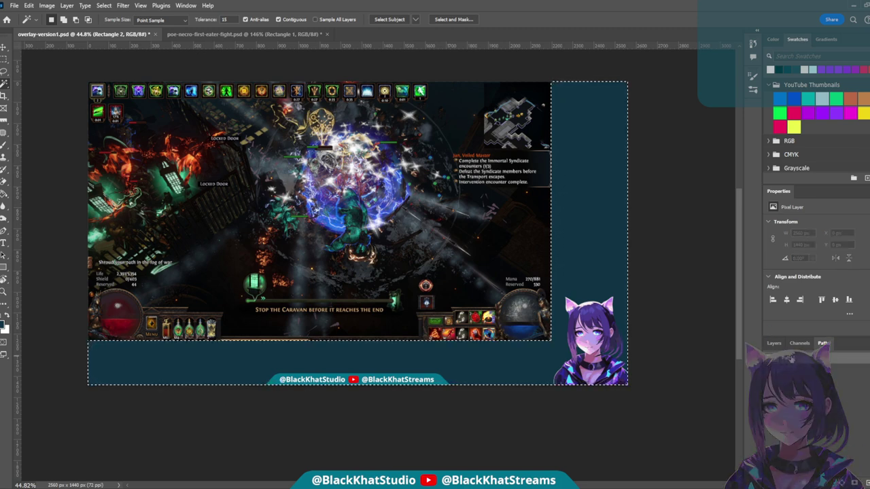
left_click(862, 375)
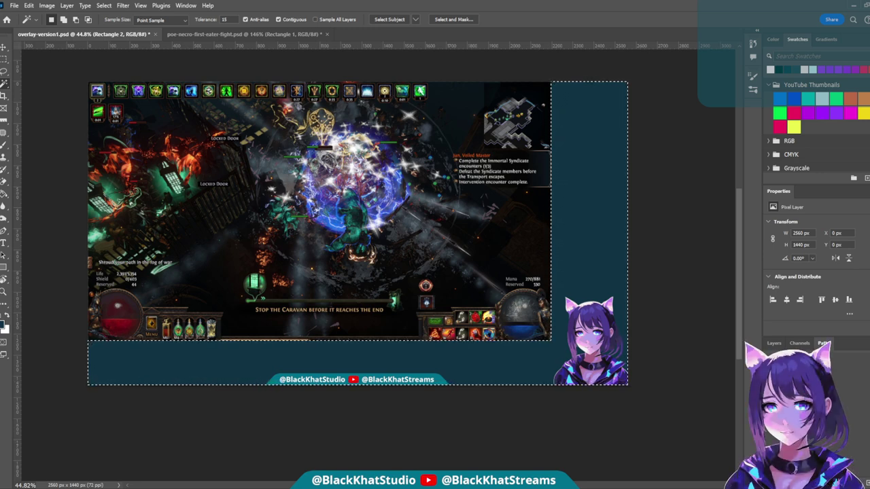
key("ctrl+d")
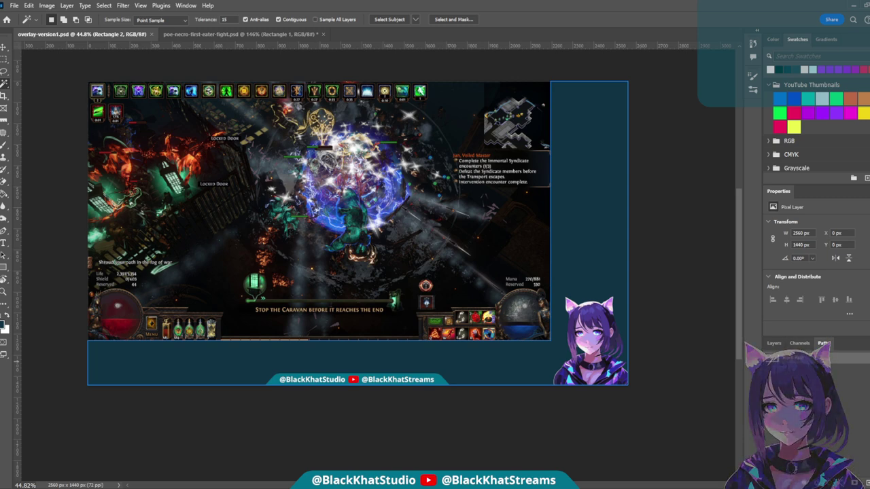
- With the work path active, draw a Pen tool segment about 2194 px long along the bottom banner's inner edge to the frame's inner corner
left_click(4, 233)
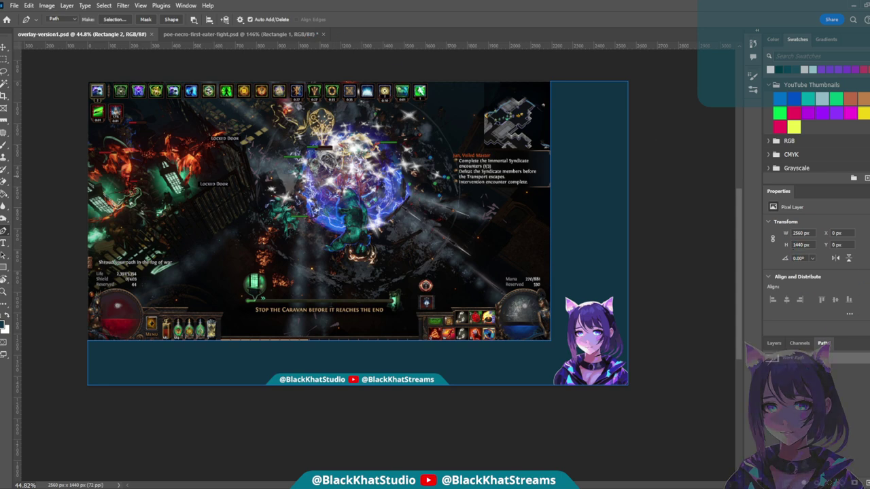
left_click(788, 359)
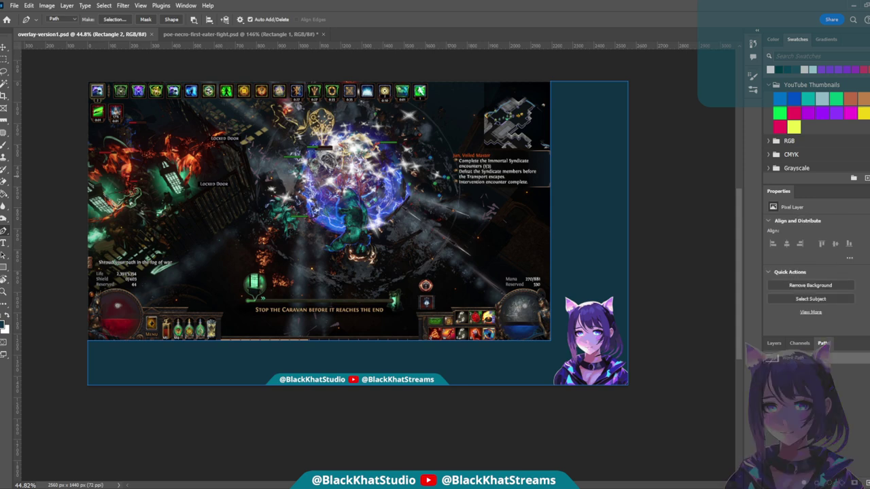
left_click(788, 359)
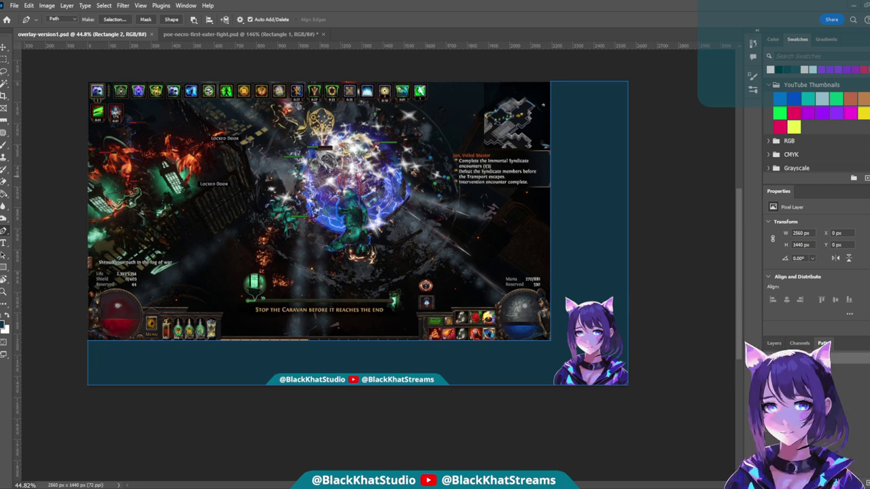
left_click(5, 149)
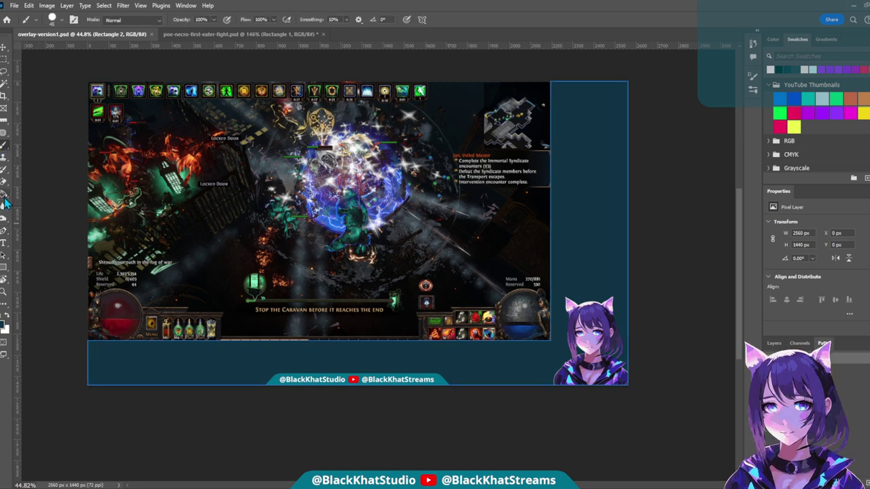
left_click(5, 234)
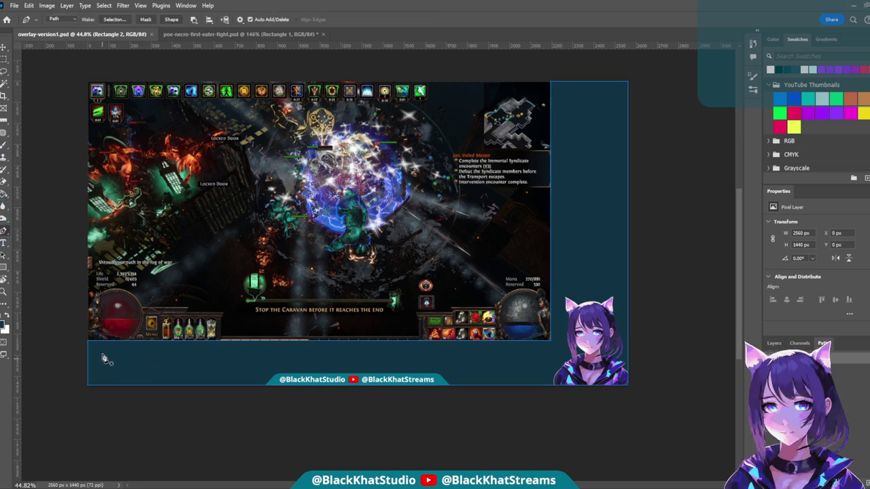
scroll(31, 374, "up", 5)
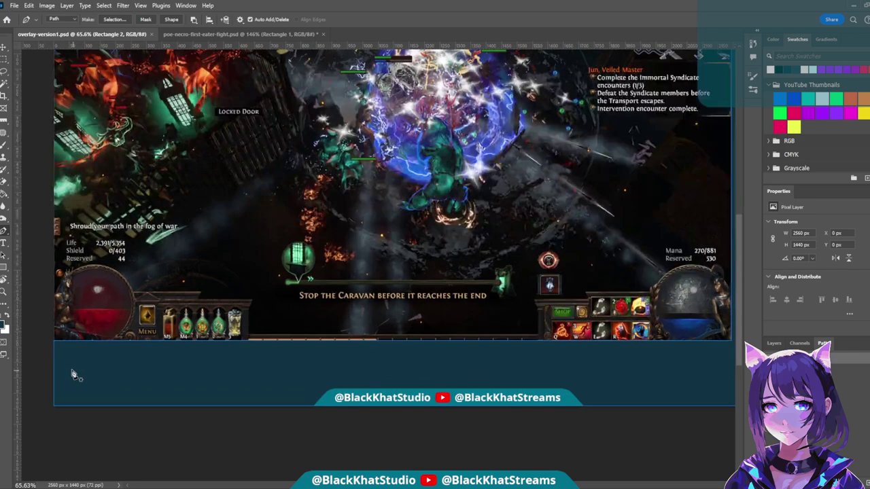
scroll(116, 350, "up", 2)
scroll(126, 359, "left", 4)
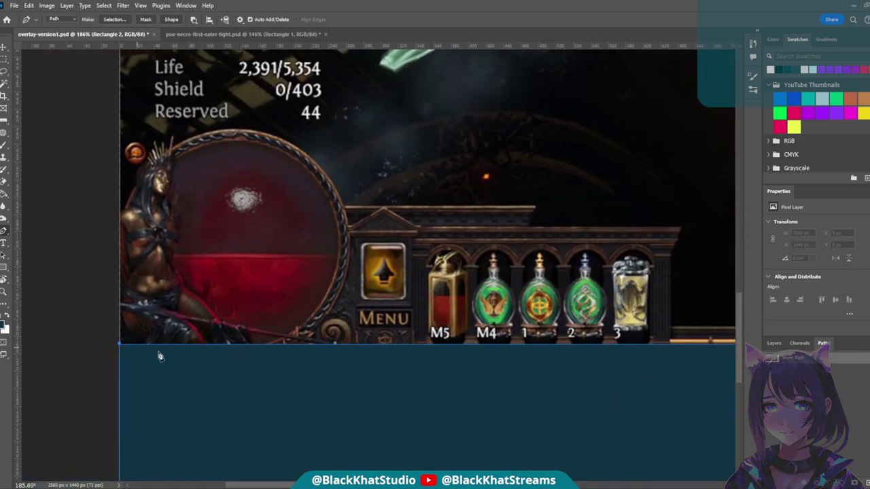
scroll(367, 378, "down", 6)
scroll(558, 333, "right", 8)
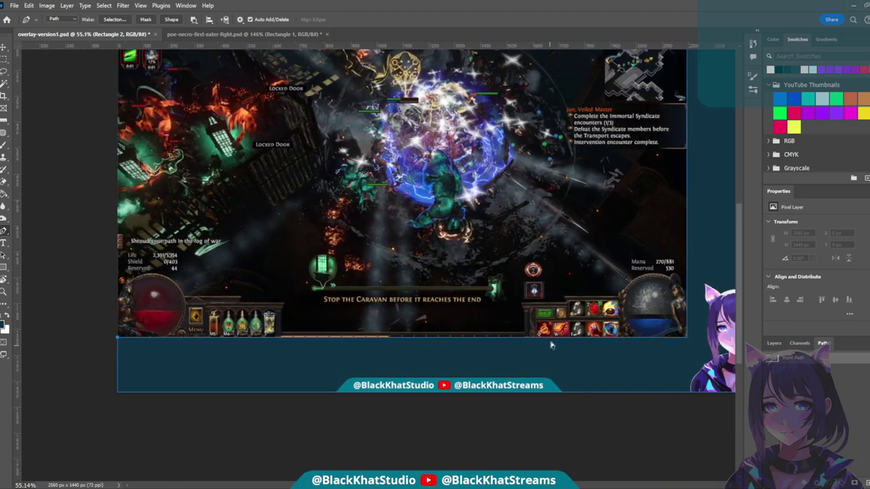
scroll(549, 376, "up", 3)
scroll(544, 377, "up", 3)
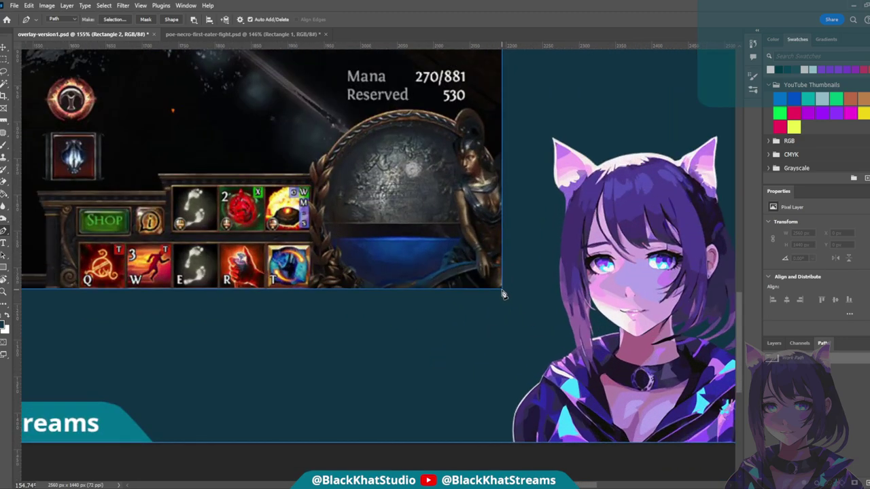
- Extend the pen path from the inner corner up the side panel's inner edge, about 1229 px to the canvas top
scroll(503, 293, "down", 5)
scroll(647, 227, "up", 1)
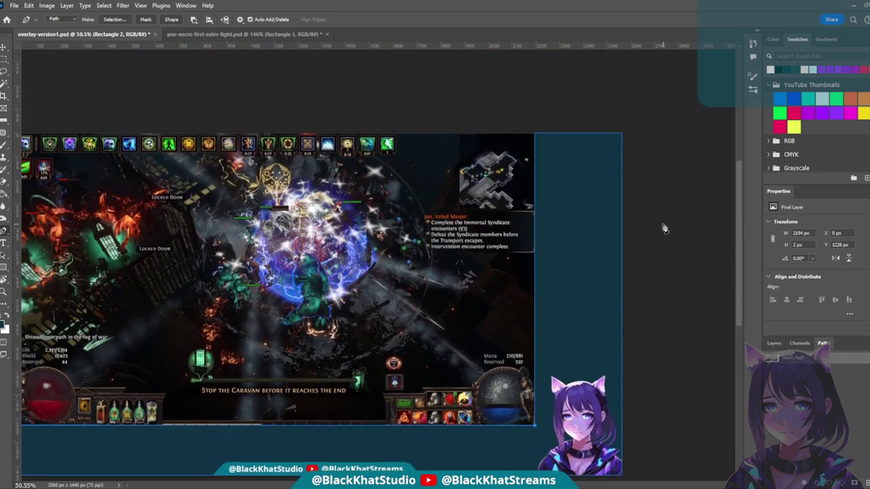
scroll(679, 188, "up", 5)
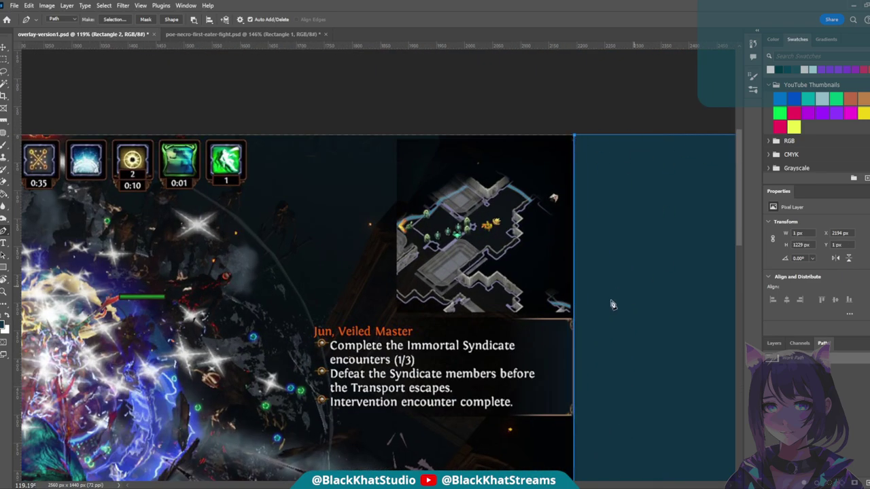
scroll(609, 336, "down", 4)
scroll(646, 367, "down", 5)
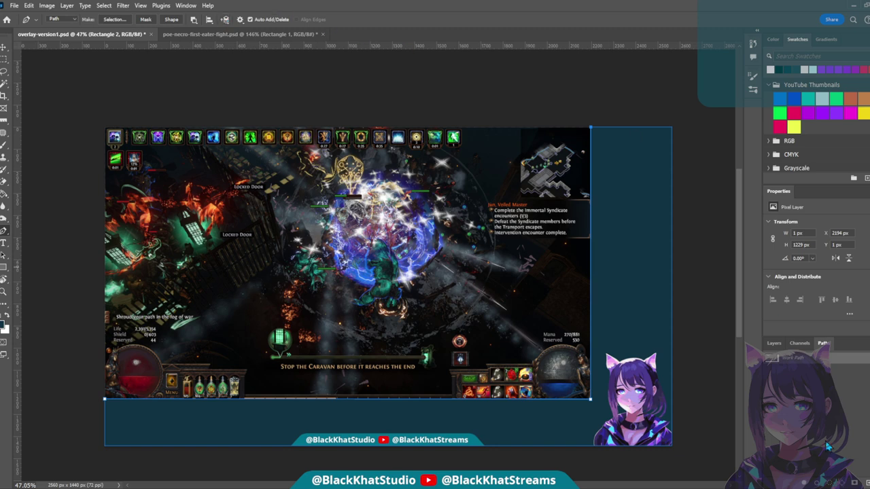
- Deselect the work path and add a new, separate path
left_click(808, 355)
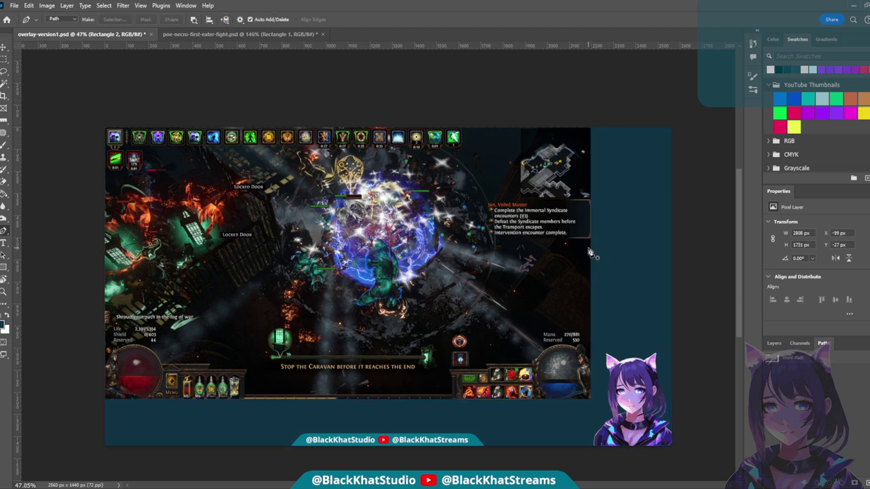
key("F7")
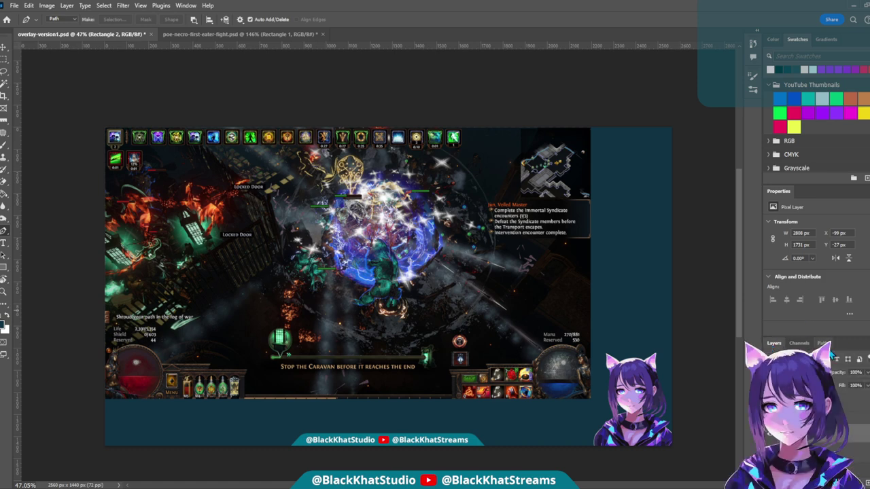
left_click(823, 344)
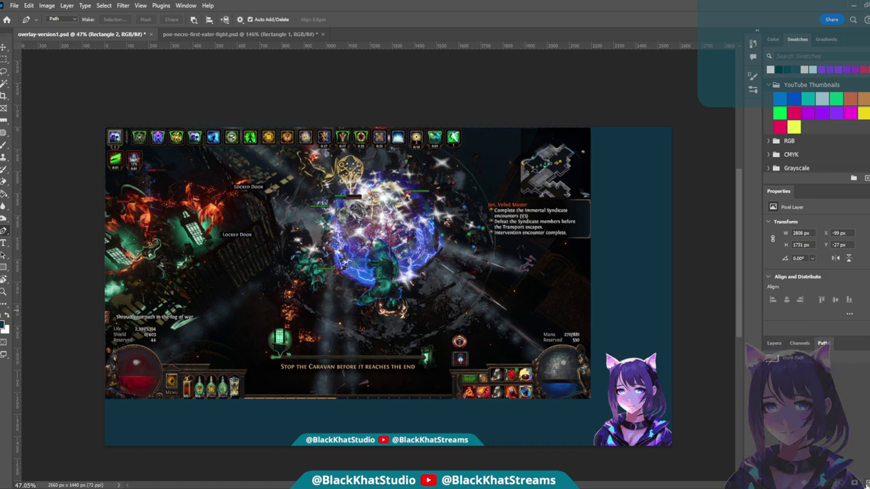
left_click(865, 484)
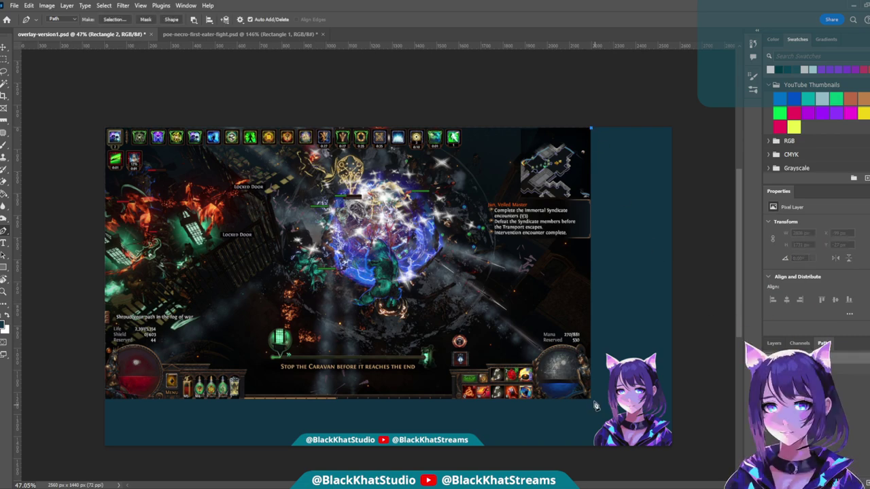
- Draw an open path about 1225 px down the side panel's inner edge, continuing about 2192 px along the bottom banner's inner edge
scroll(595, 405, "up", 4)
scroll(568, 363, "up", 2)
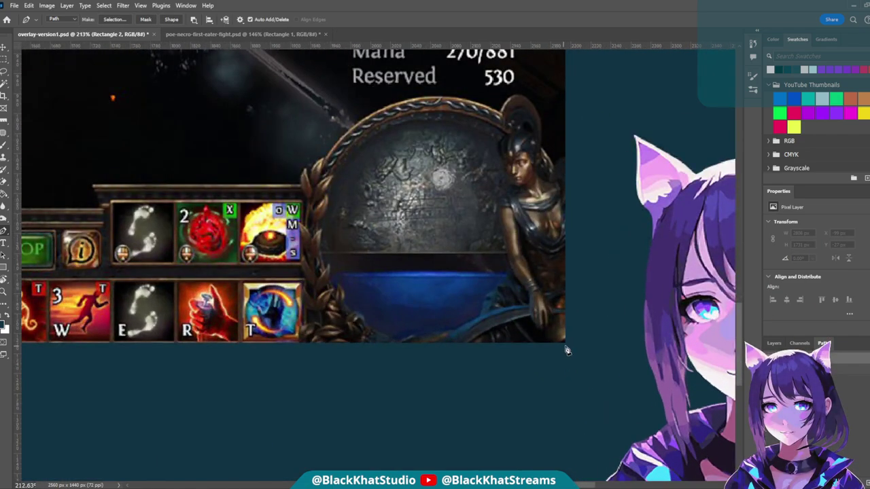
scroll(516, 361, "down", 6)
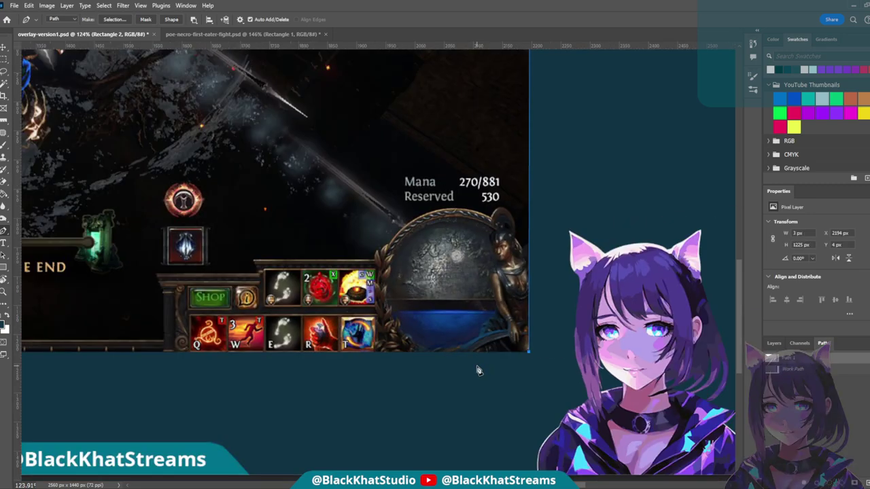
scroll(503, 414, "left", 10)
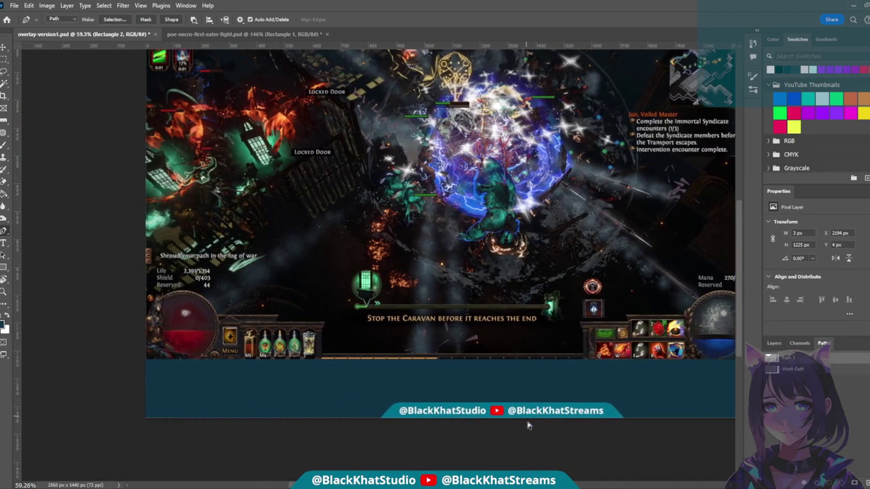
left_click(238, 365)
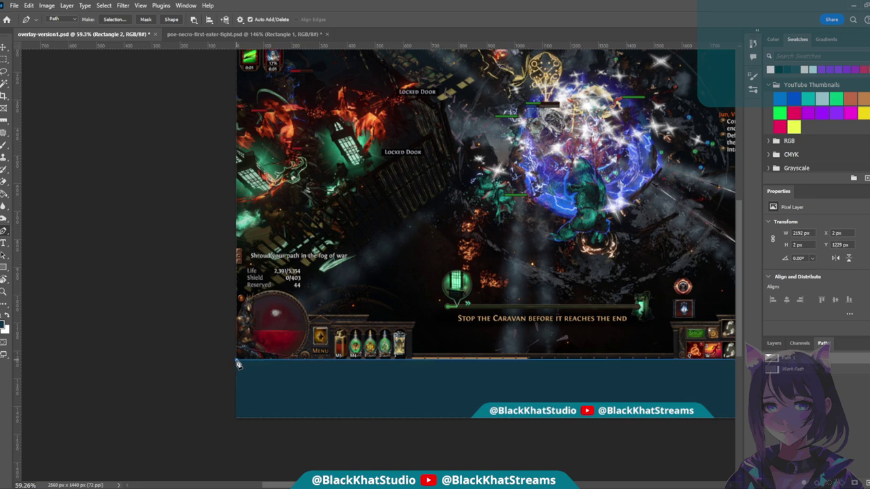
scroll(519, 365, "right", 5)
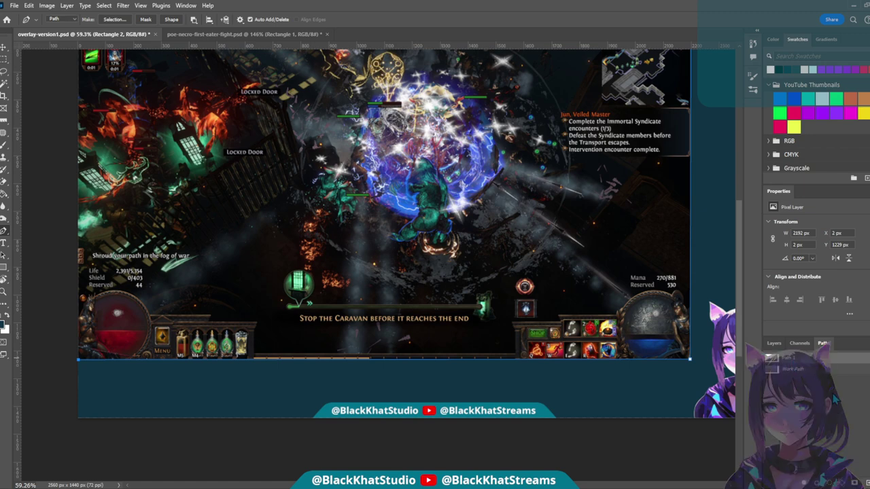
- Stroke the new open path in the frame's dark teal along the inner edge bordering the gameplay area
key("i")
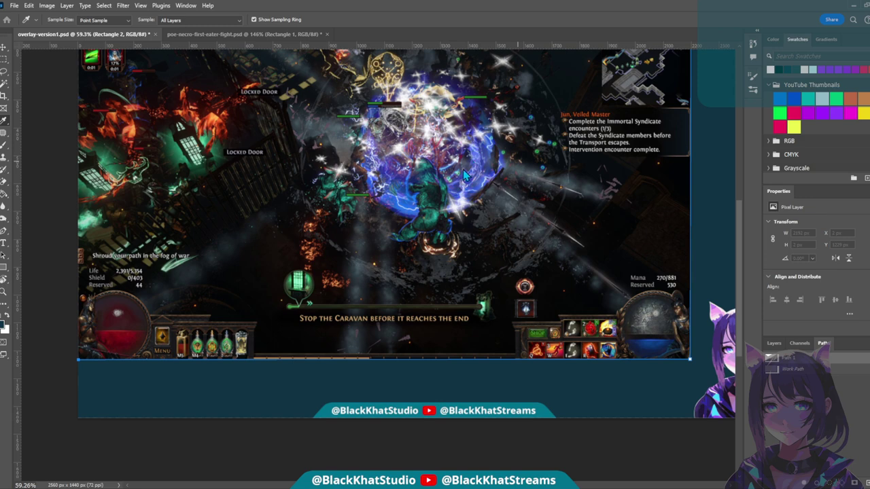
key("p")
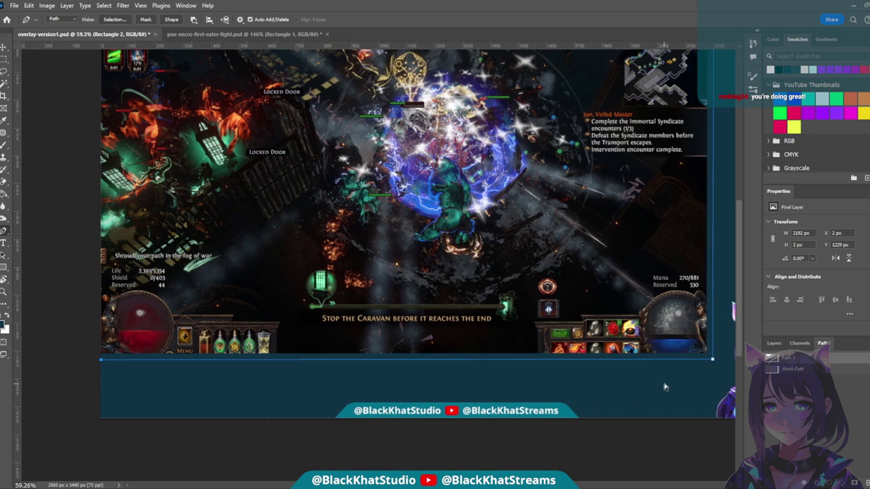
scroll(664, 385, "right", 3)
scroll(347, 224, "up", 2)
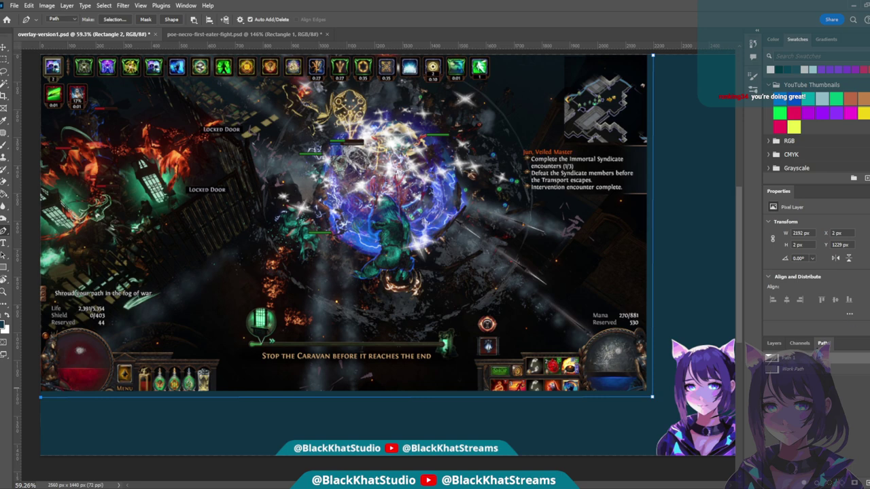
- Compare the work path with the new Path 1 and examine how they follow the frame's inner edge near the minimap
left_click(773, 345)
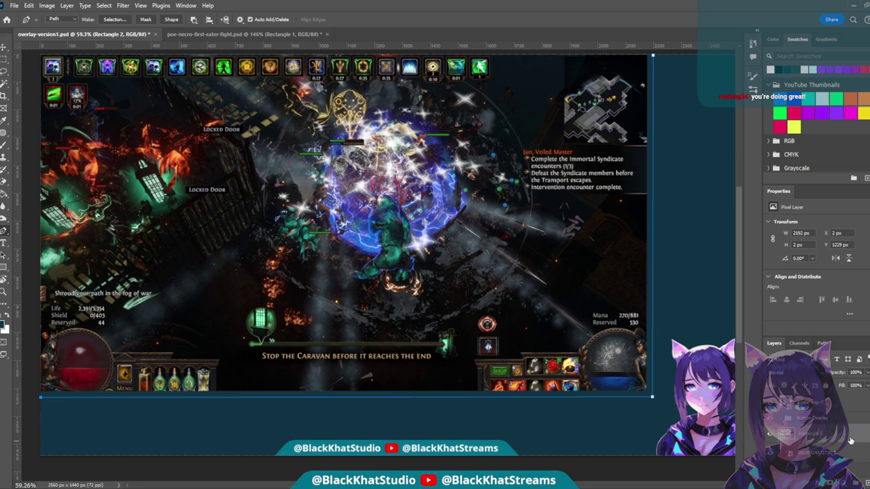
left_click(823, 343)
left_click(801, 369)
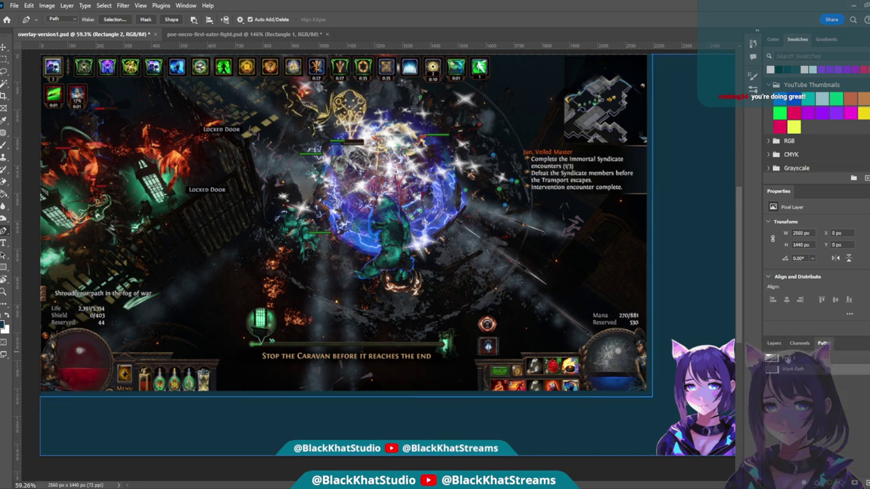
left_click(796, 367)
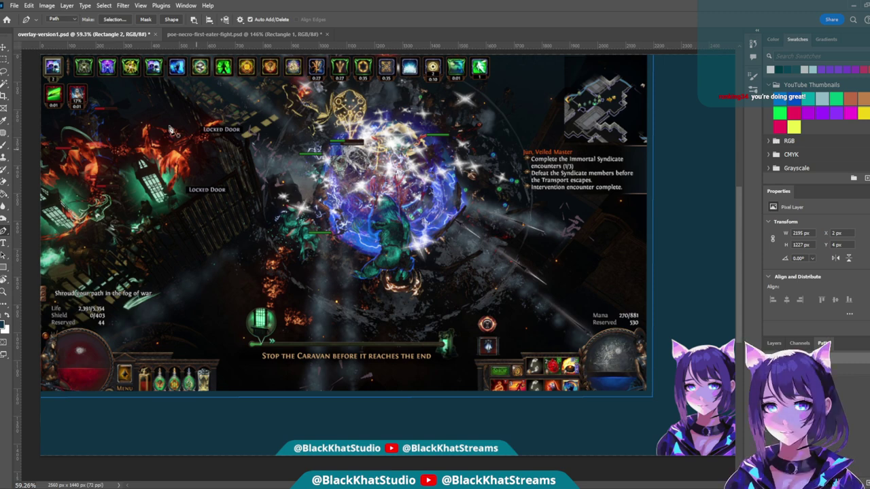
left_click(4, 47)
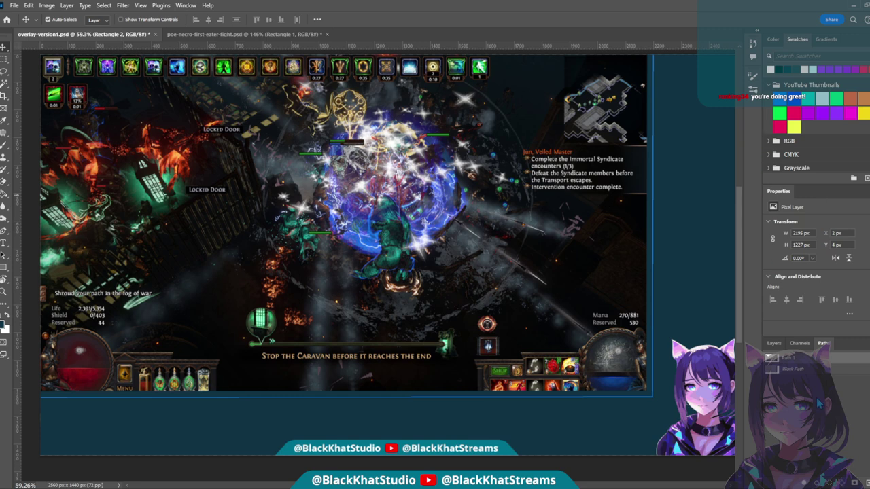
left_click(794, 369)
left_click(806, 362)
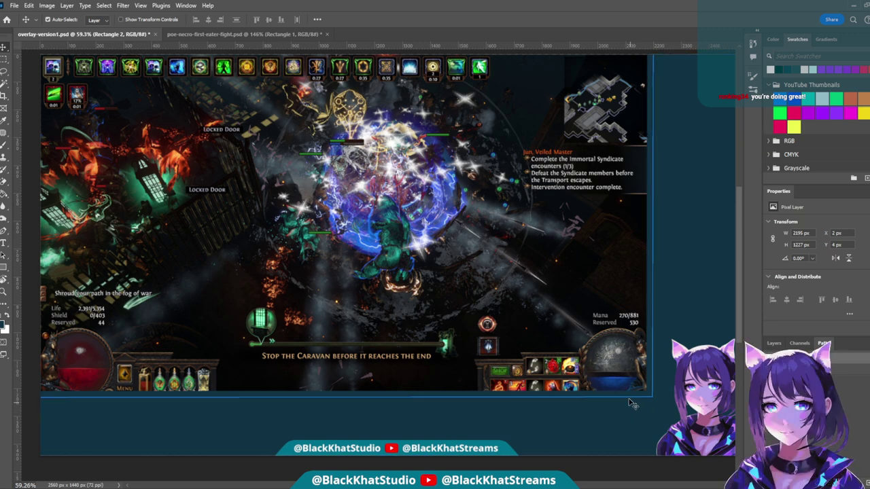
left_click_drag(631, 402, 594, 174)
scroll(594, 174, "up", 6)
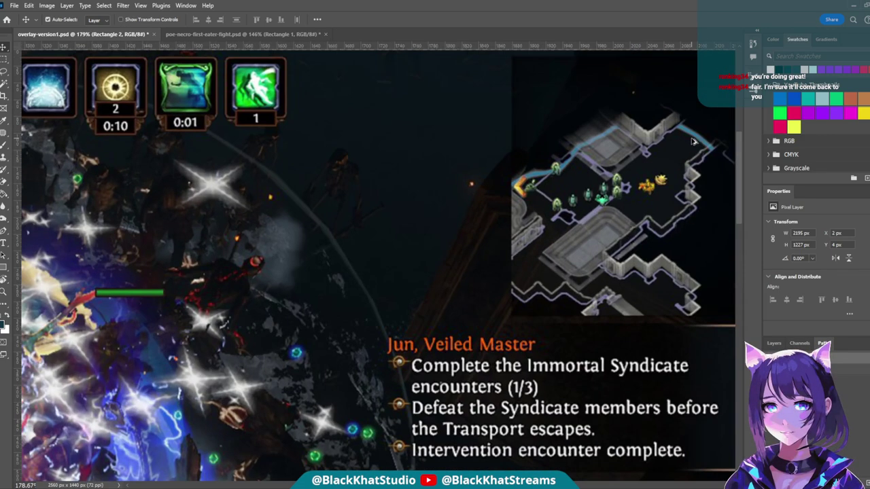
- Draw a rounded rectangle about 1084 × 381 px with 100 px corners over the gameplay area, undoing an extra second rectangle
scroll(693, 142, "right", 2)
scroll(697, 140, "up", 2)
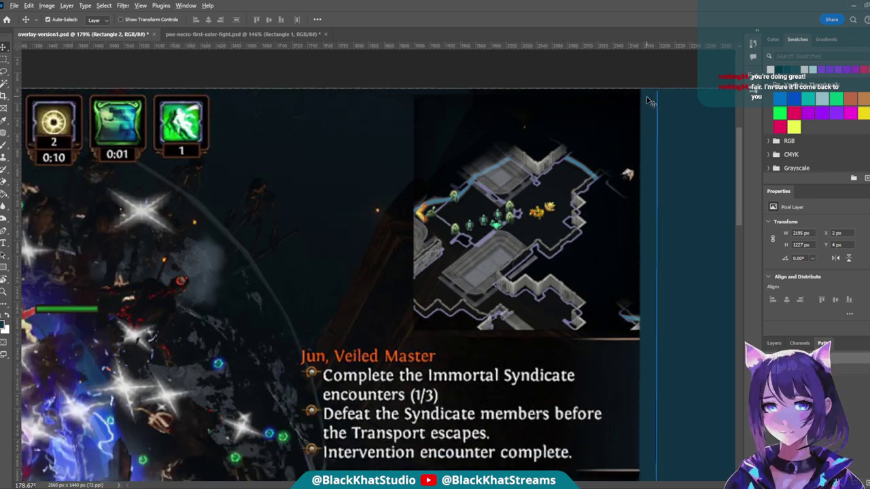
scroll(651, 104, "down", 6)
scroll(644, 136, "down", 2)
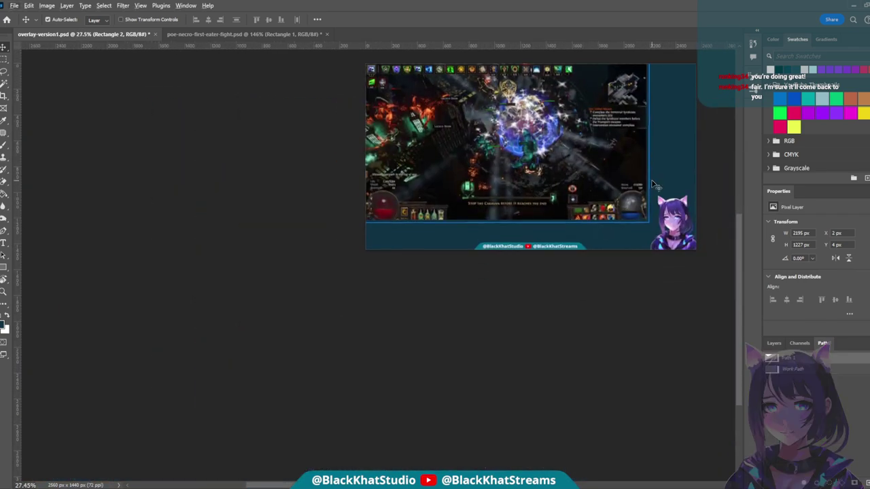
scroll(664, 190, "up", 4)
scroll(707, 176, "up", 1)
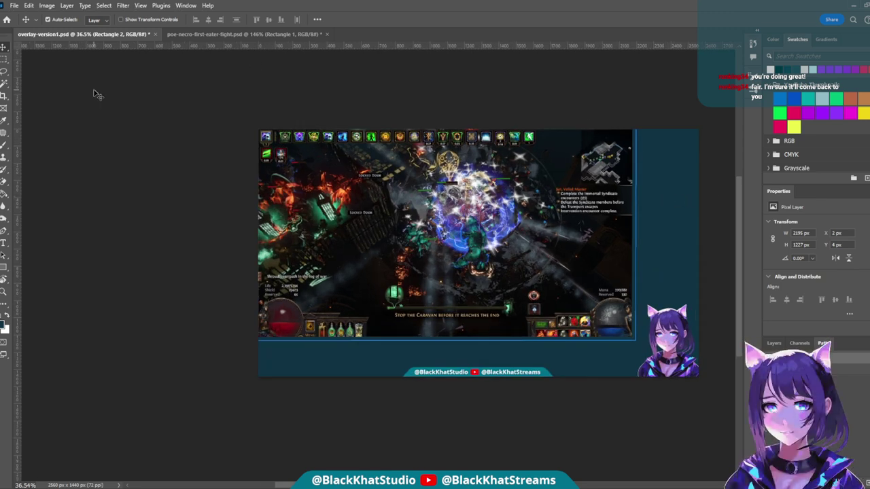
left_click(4, 269)
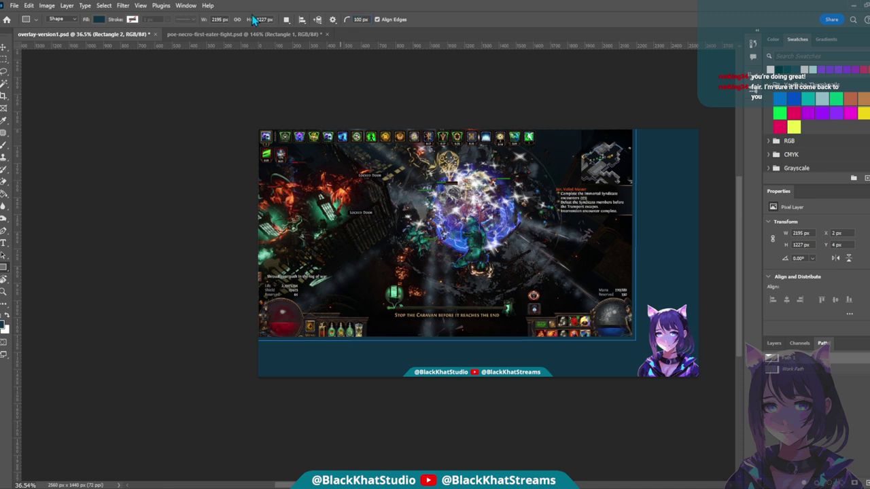
left_click_drag(357, 194, 544, 261)
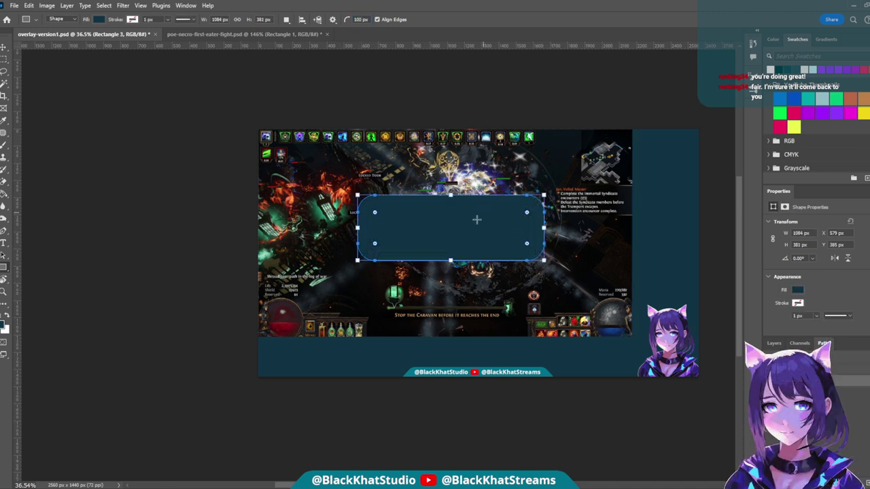
left_click_drag(411, 224, 619, 303)
key("ctrl+z")
- Move the rounded rectangle to about X 1089 px, Y 829 px, fitting it against the frame's inner corner
key("v")
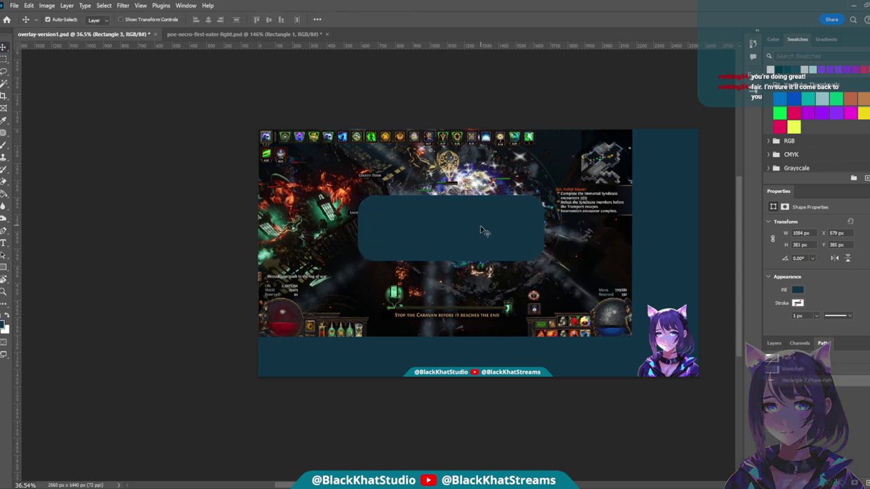
left_click_drag(482, 231, 542, 288)
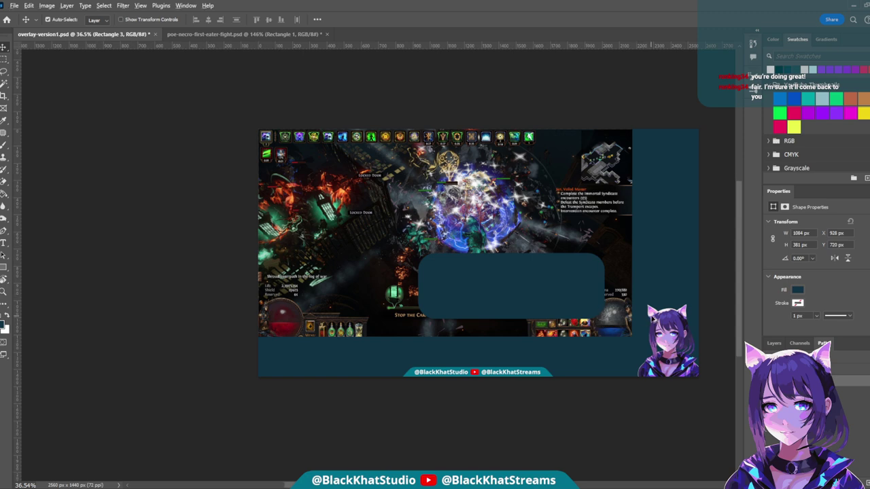
scroll(638, 319, "up", 5)
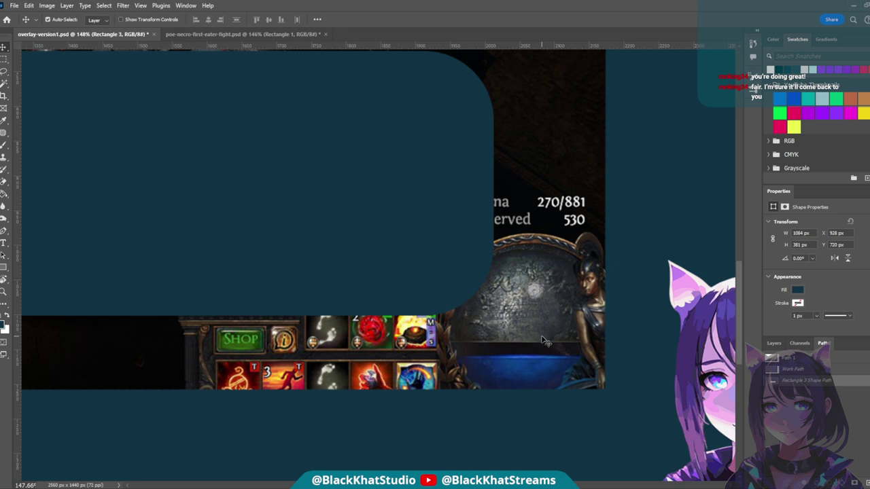
left_click_drag(408, 252, 514, 325)
scroll(680, 367, "down", 5)
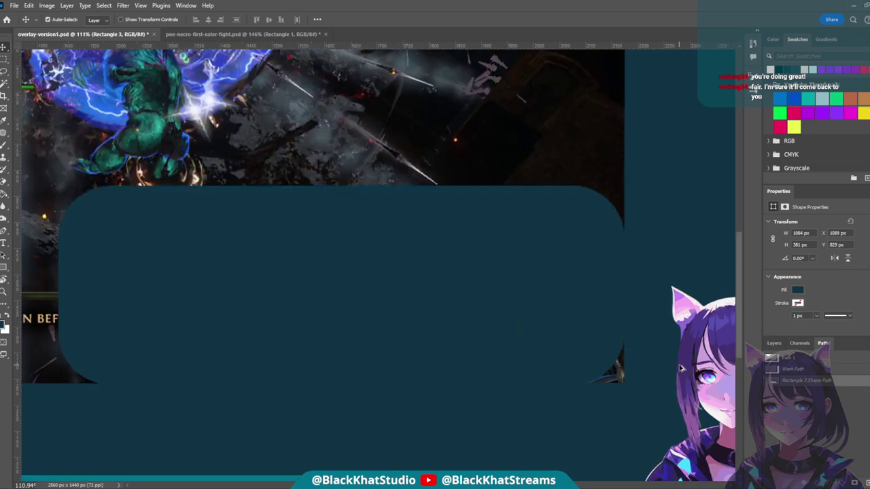
- Try to reshape the path's corner anchor at the frame's inner corner with the Convert Point tool
scroll(675, 374, "right", 3)
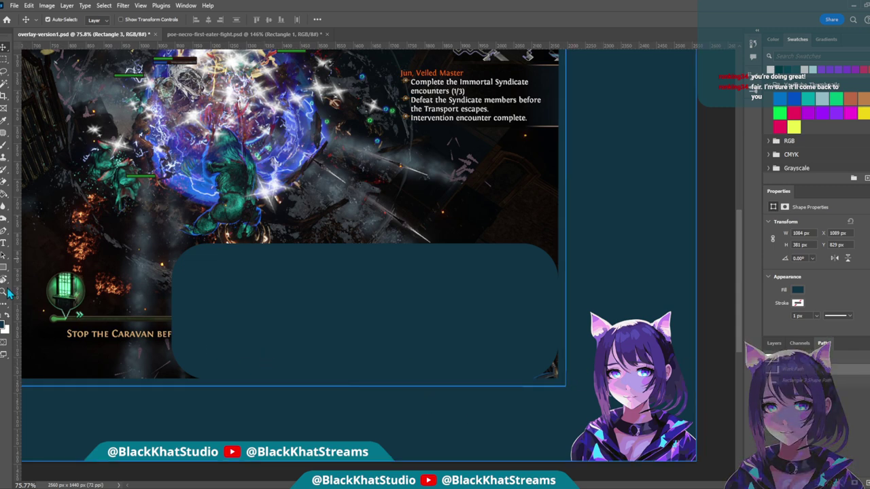
left_click(4, 231)
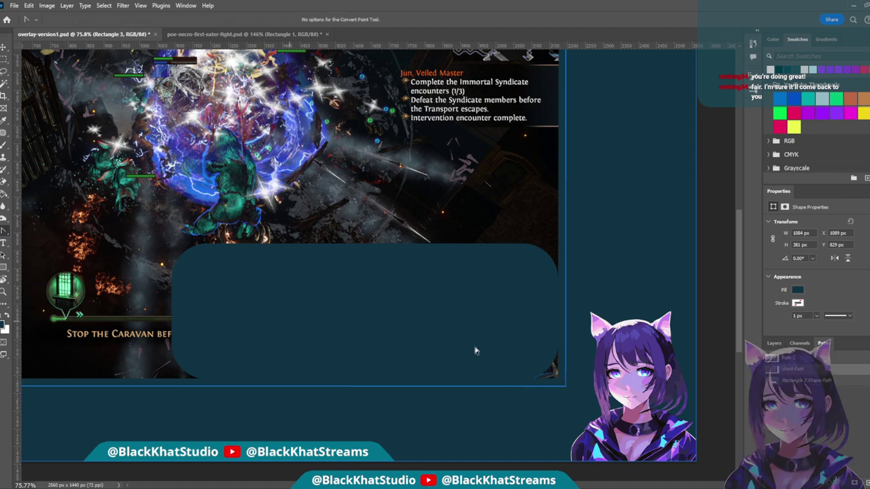
key("alt")
left_click_drag(566, 391, 550, 369)
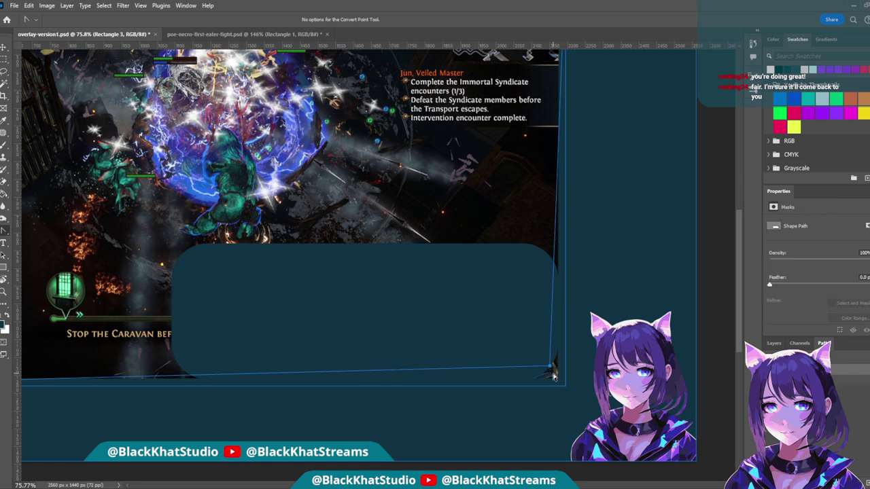
left_click(594, 398)
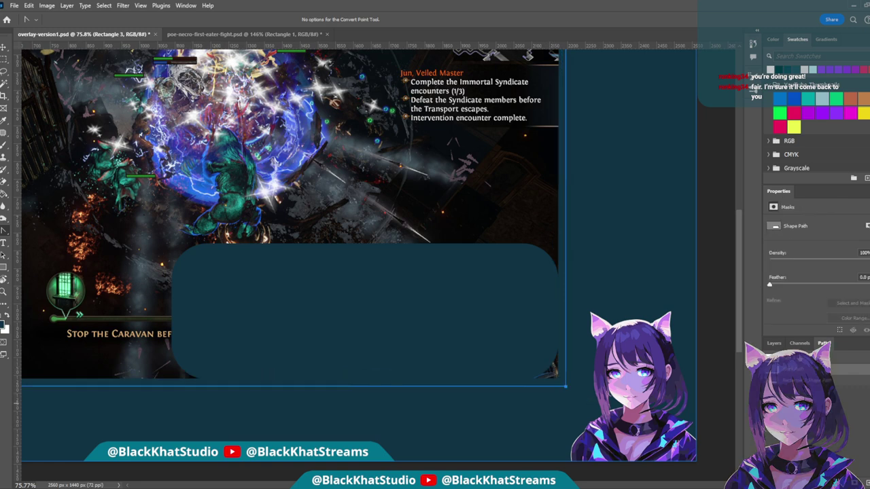
- Try to curve the path at the frame's inner corner by pulling direction handles out of its corner anchor
left_click(571, 393)
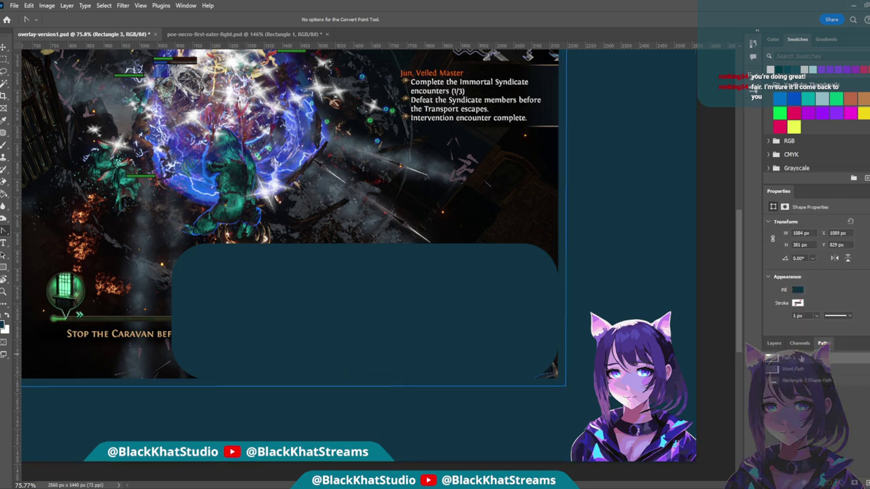
left_click(566, 390)
left_click_drag(568, 390, 483, 349)
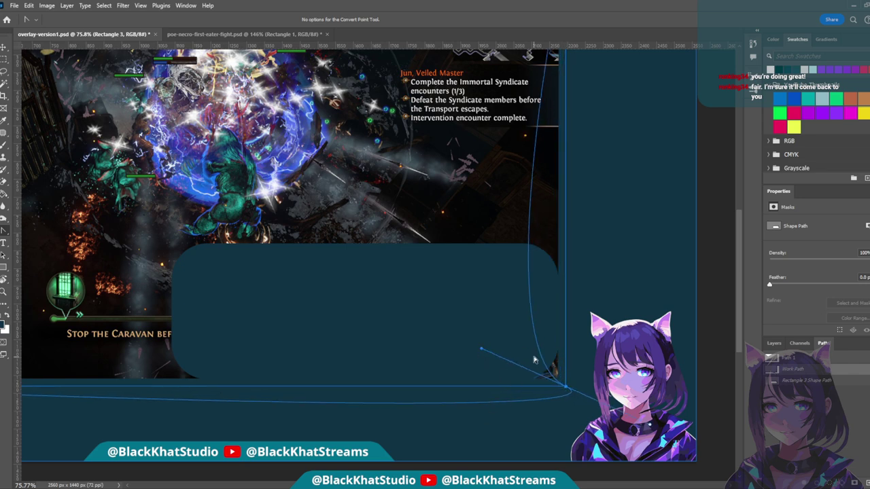
left_click(558, 367)
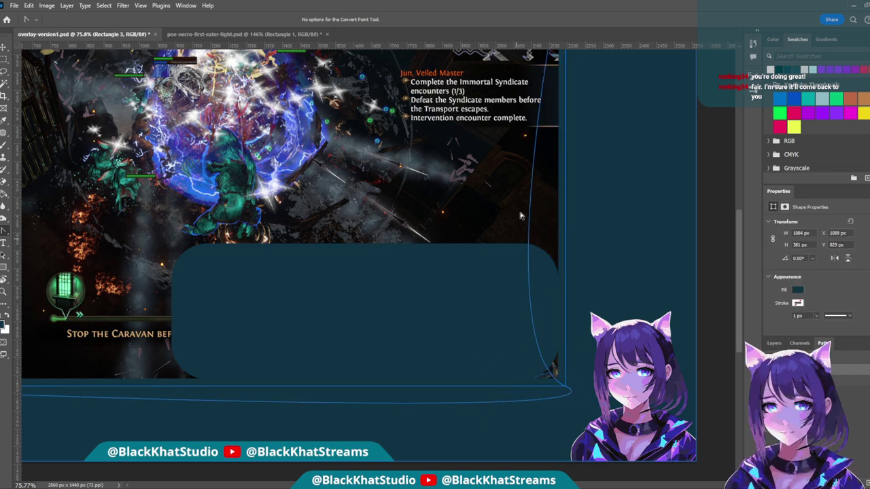
scroll(569, 256, "up", 3)
scroll(577, 266, "down", 4)
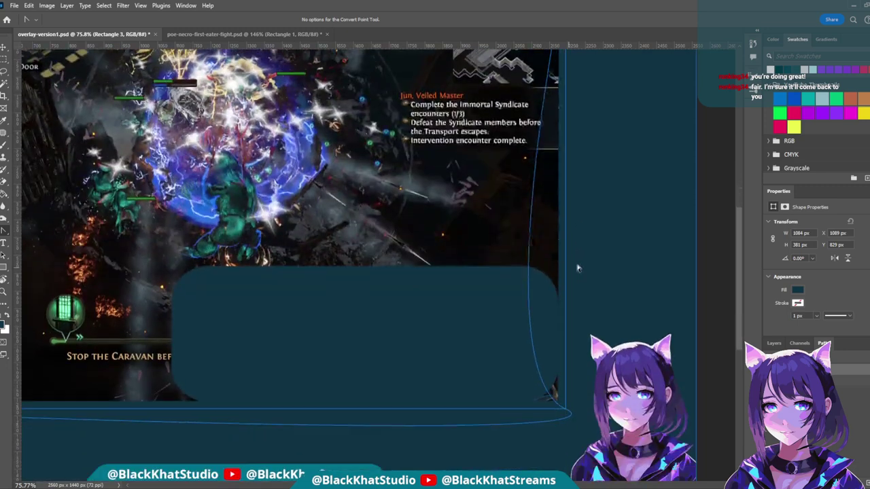
left_click(469, 190)
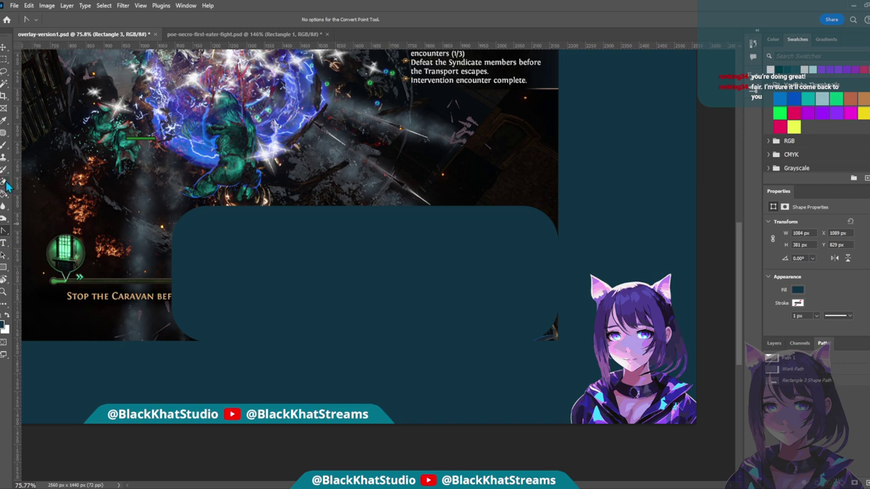
- Delete the rounded rectangle shape covering the lower part of the gameplay area
left_click_drag(528, 330, 405, 264)
left_click(799, 381)
key("Delete")
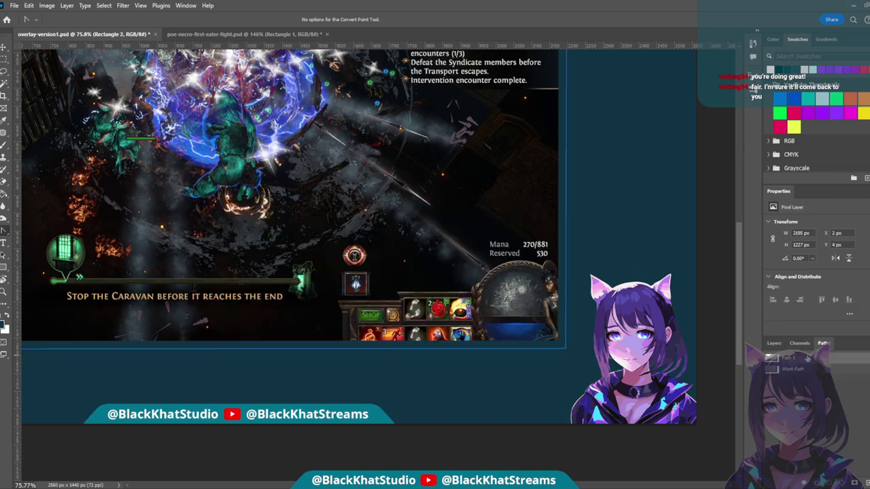
- Remove Path 1 and the dark teal strokes bordering the gameplay area, keeping the work path
left_click(810, 365)
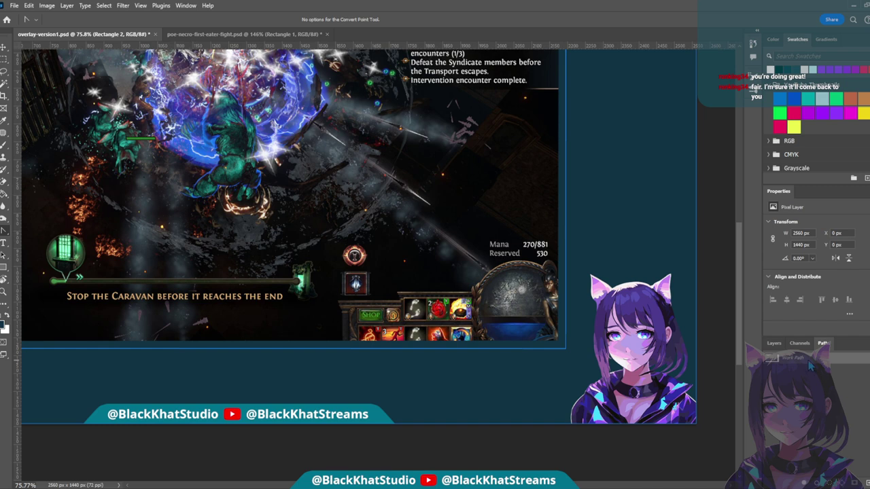
key("i")
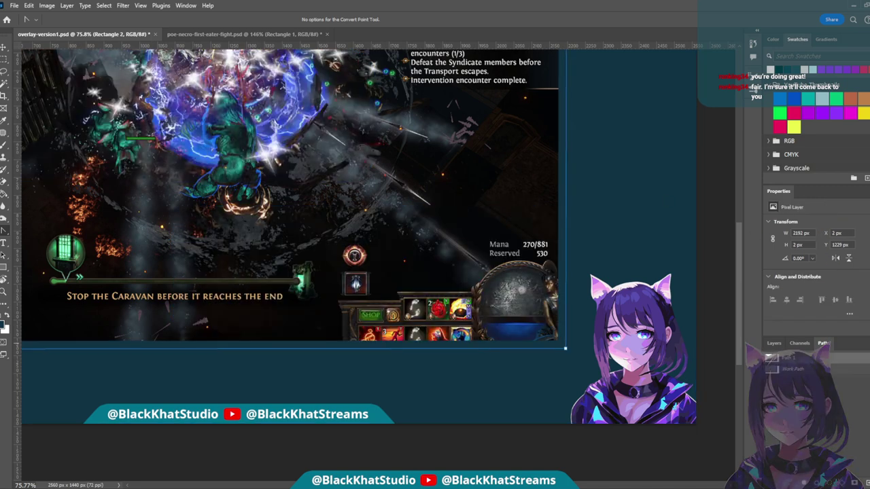
key("ctrl+z")
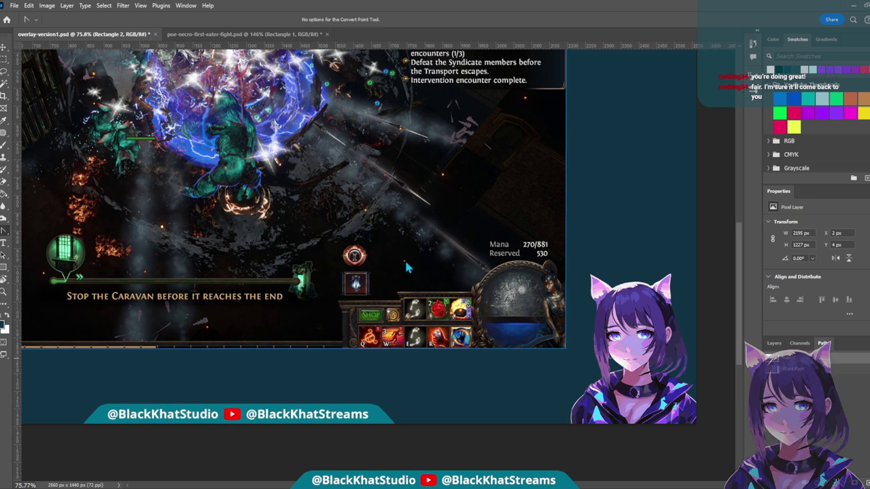
key("ctrl+z")
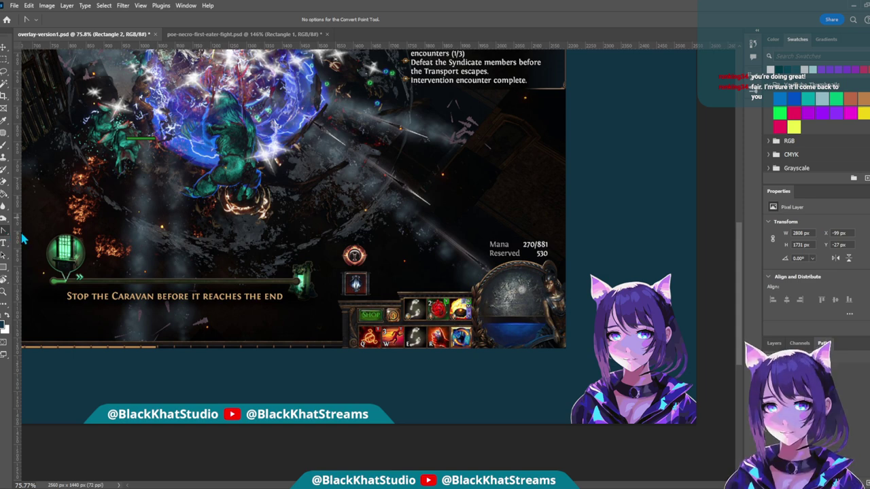
- Set the line's width to 5 px and draw a 50 px thick line about 1618 px long along the bottom banner's upper edge
left_click(4, 266)
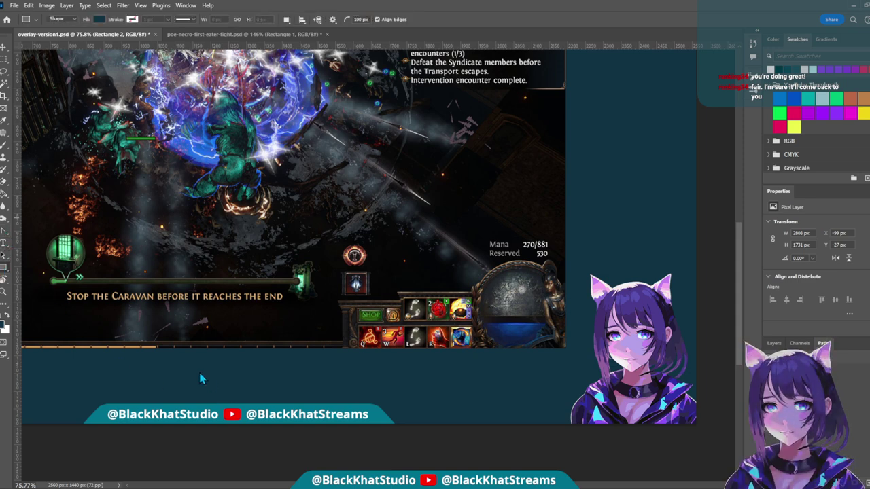
key("shift+u")
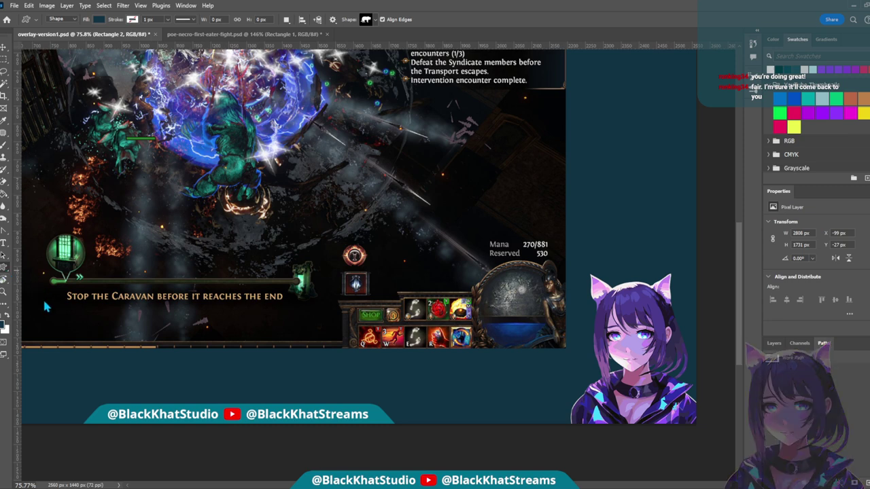
key("shift+u")
scroll(330, 390, "left", 5)
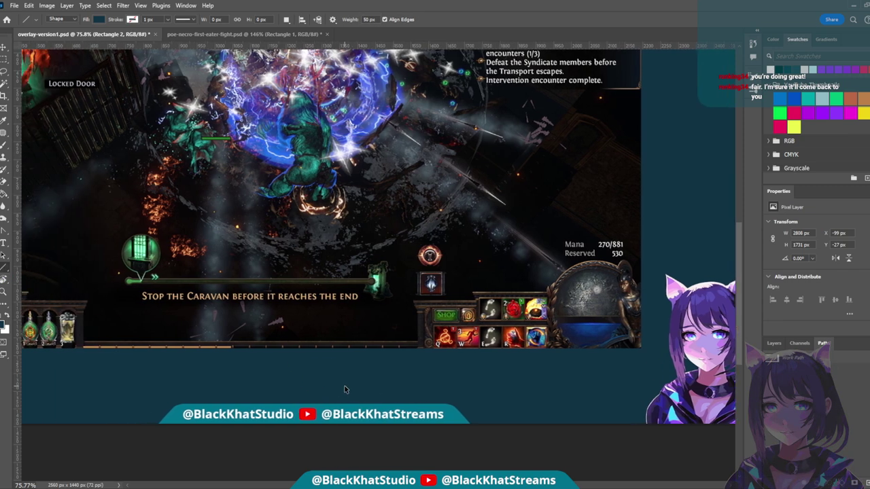
scroll(319, 371, "left", 4)
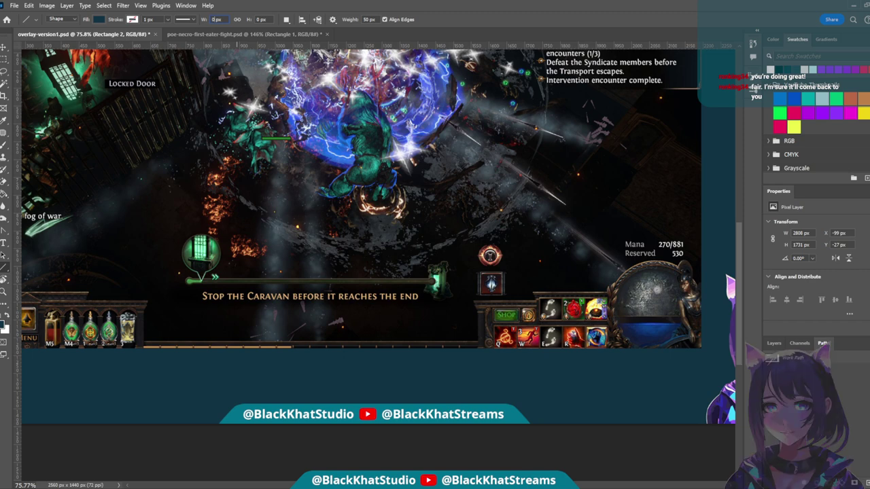
type("5")
scroll(201, 314, "left", 3)
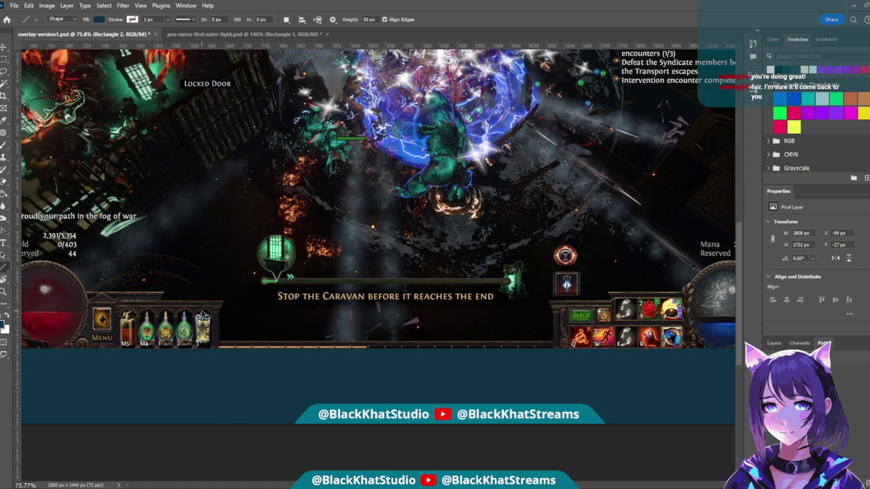
scroll(202, 314, "left", 4)
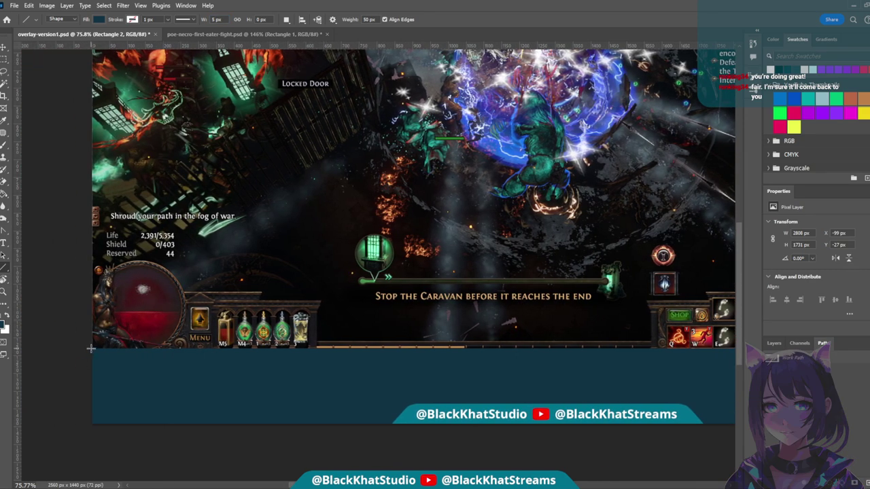
left_click_drag(90, 349, 664, 350)
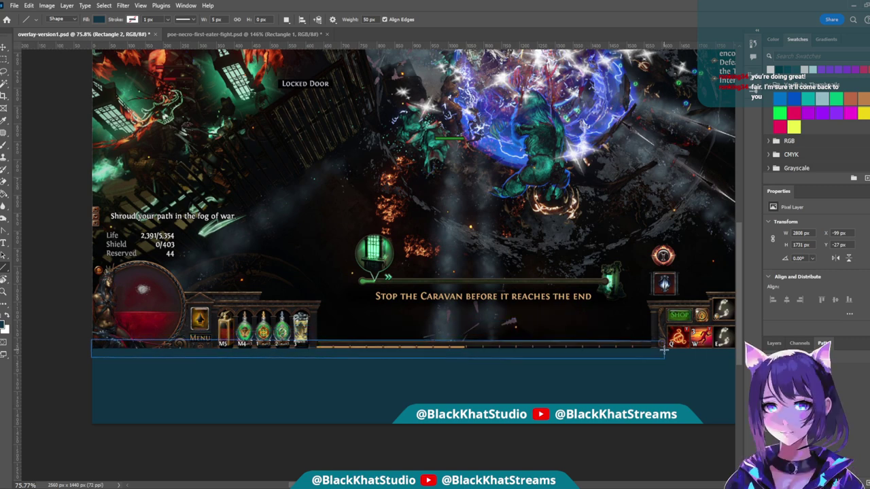
left_click_drag(664, 350, 667, 350)
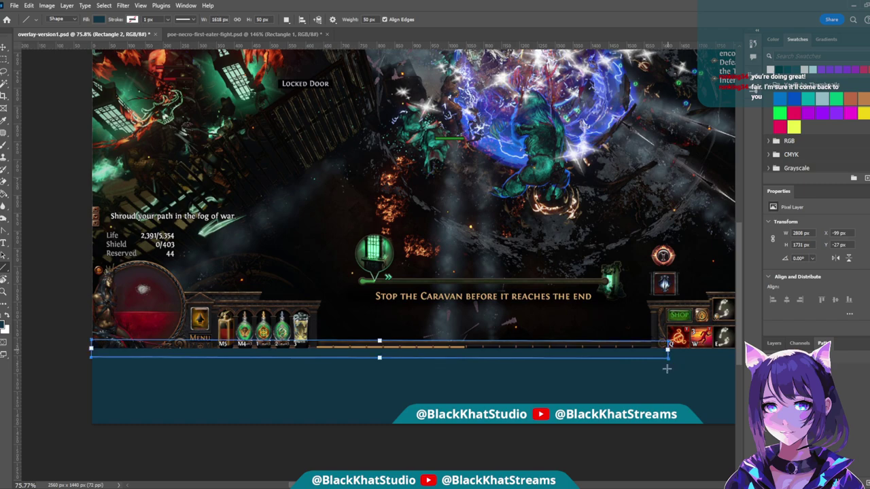
- Delete the thick line along the bottom banner's upper edge and switch to the Crop tool
scroll(463, 373, "up", 3)
scroll(478, 382, "left", 2)
scroll(478, 382, "left", 5)
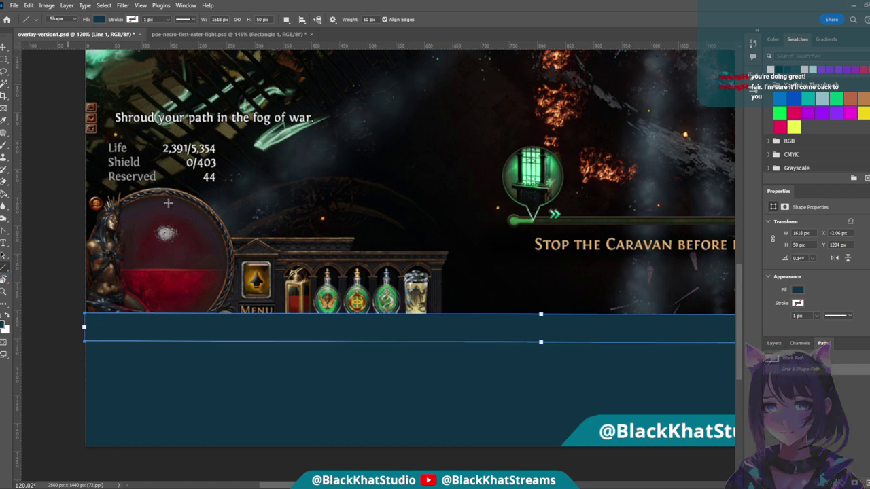
left_click(4, 49)
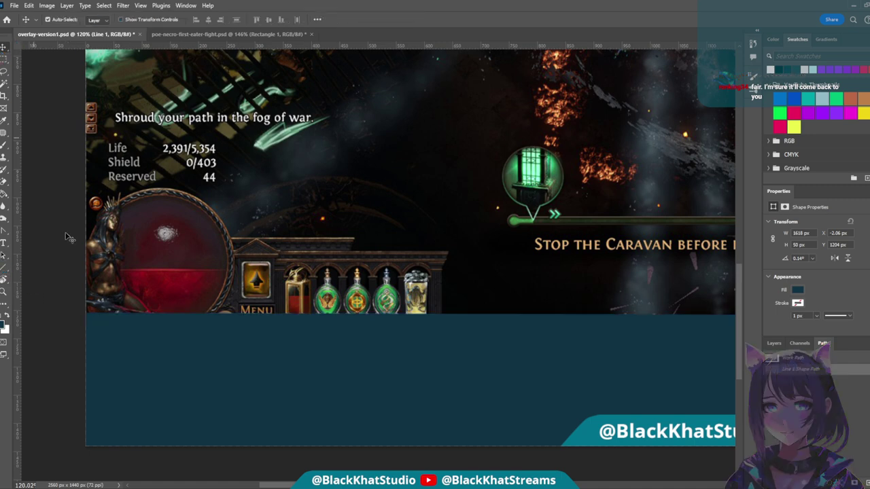
key("Delete")
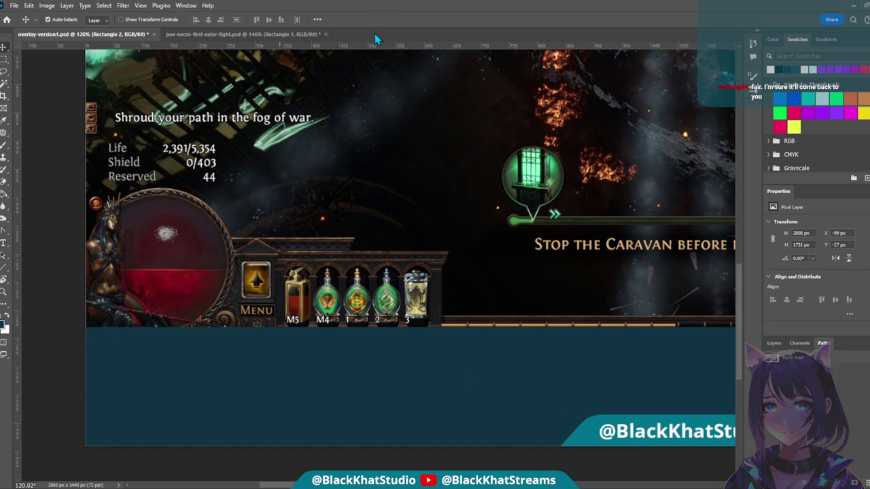
key("c")
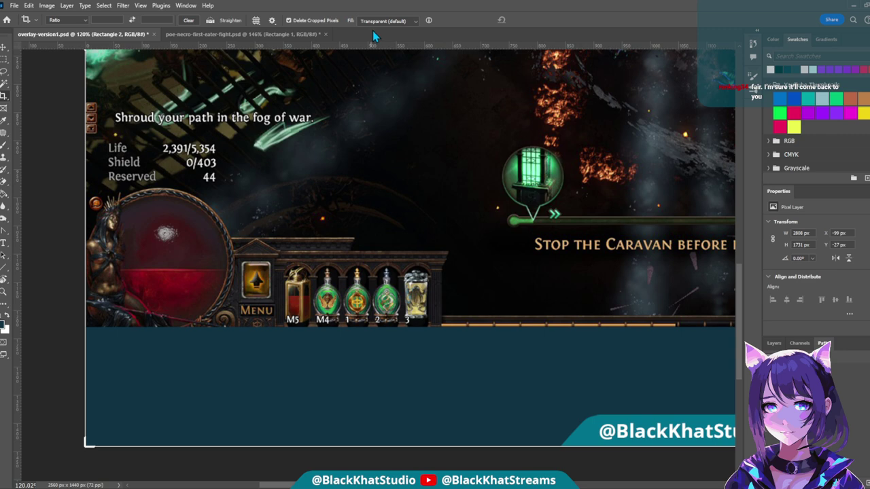
- Examine the overlay frame from the bottom banner to the side panel, with the Move tool active and the layers shown
scroll(516, 296, "down", 3, "alt")
scroll(520, 282, "right", 3)
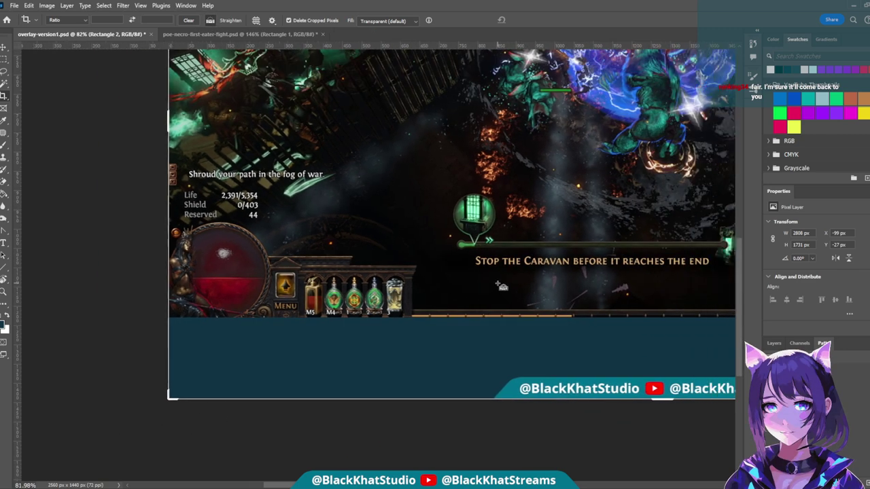
scroll(520, 282, "up", 2)
left_click(5, 48)
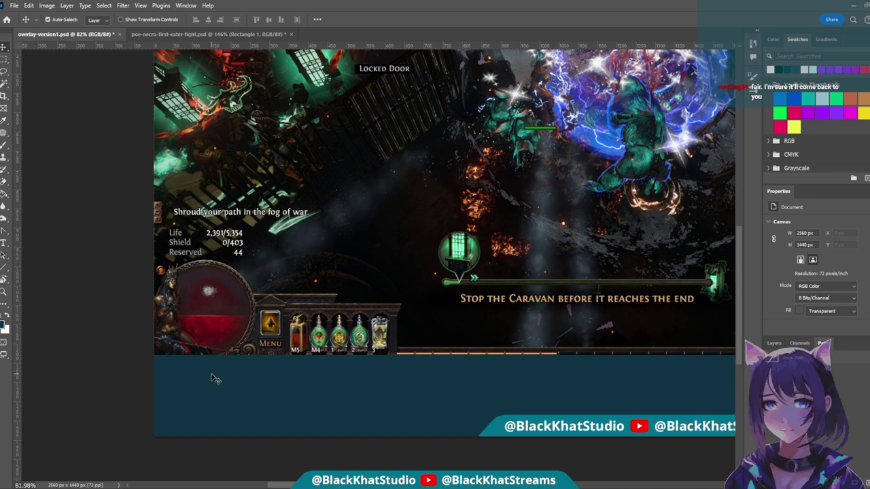
scroll(212, 375, "right", 3)
scroll(215, 368, "down", 3)
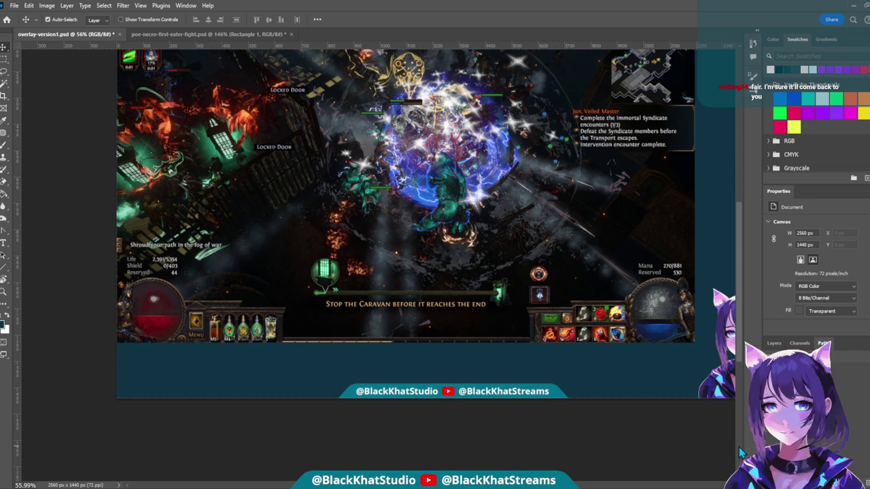
key("ctrl")
scroll(707, 450, "up", 2)
scroll(700, 448, "right", 2)
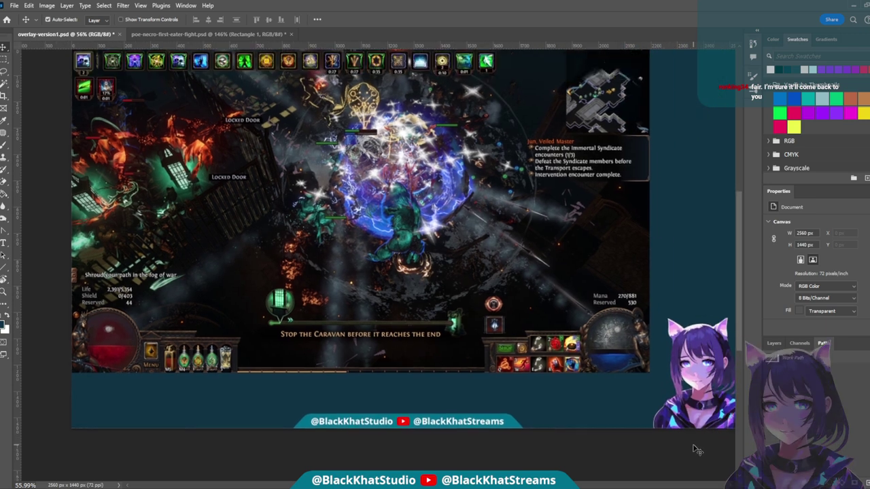
scroll(687, 442, "down", 1)
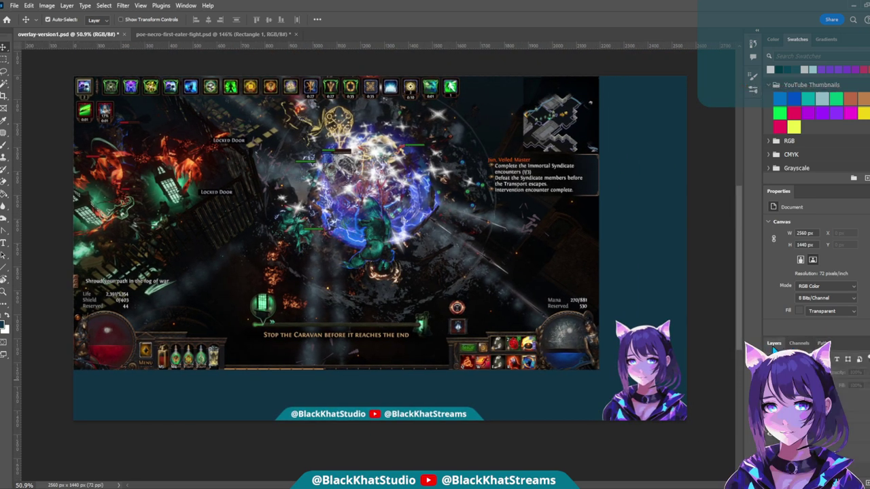
left_click(774, 344)
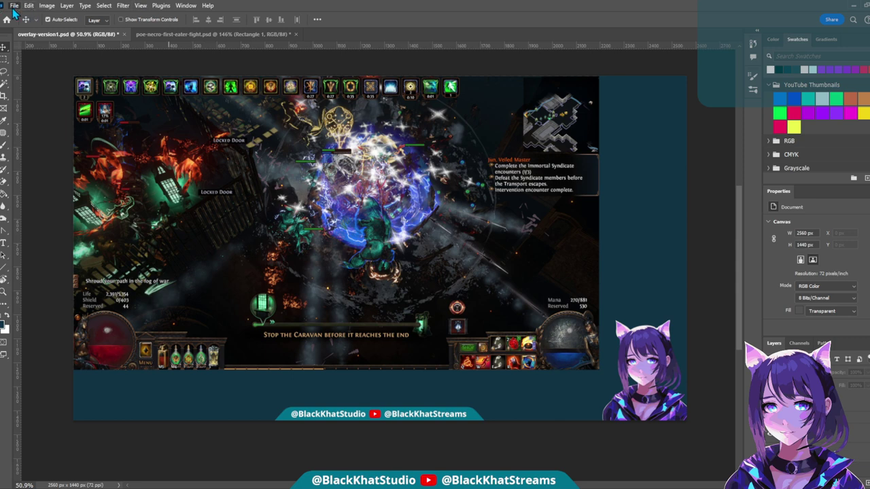
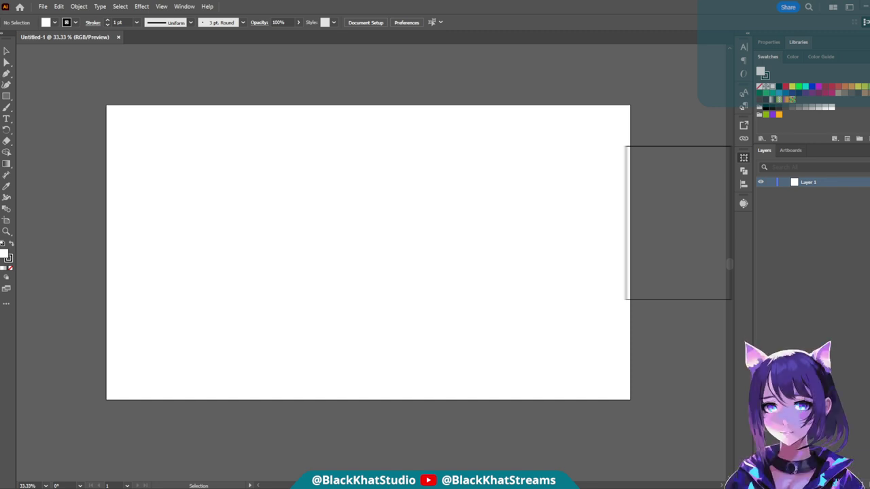
- Switch to Illustrator, show the document properties above the swatches and layers, and shrink the space the properties take
left_click_drag(731, 147, 728, 169)
left_click(838, 315)
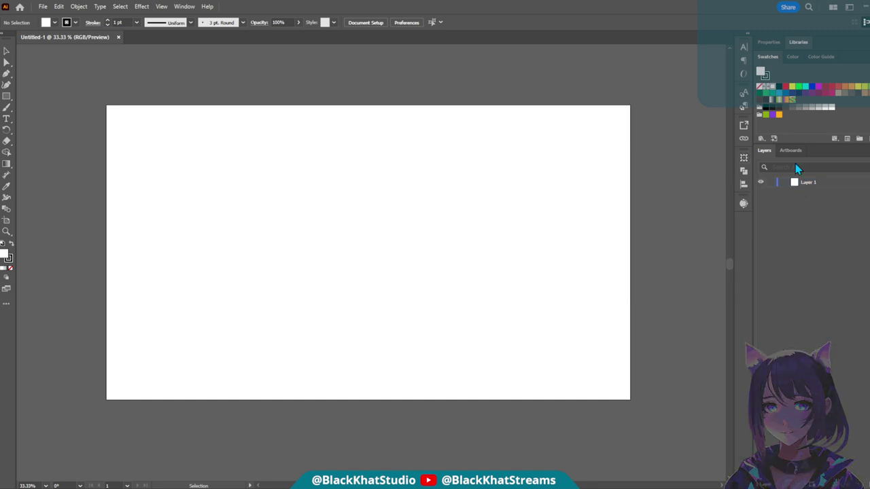
left_click(769, 42)
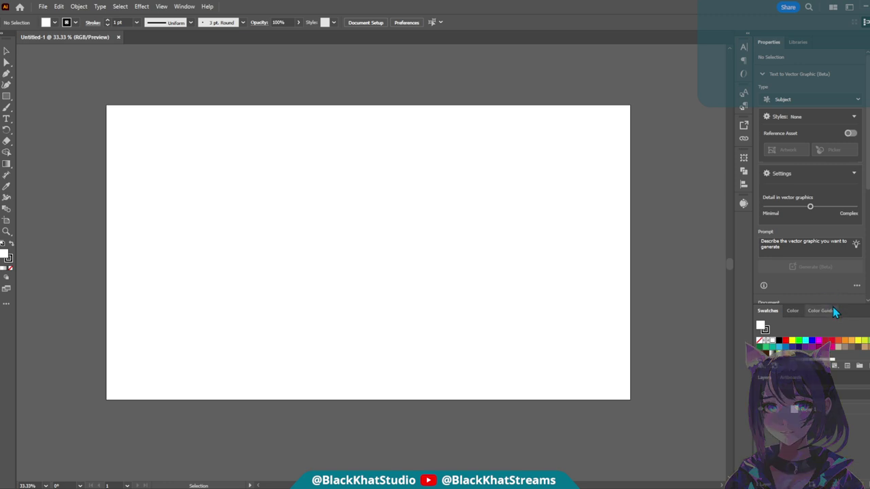
left_click_drag(834, 305, 831, 262)
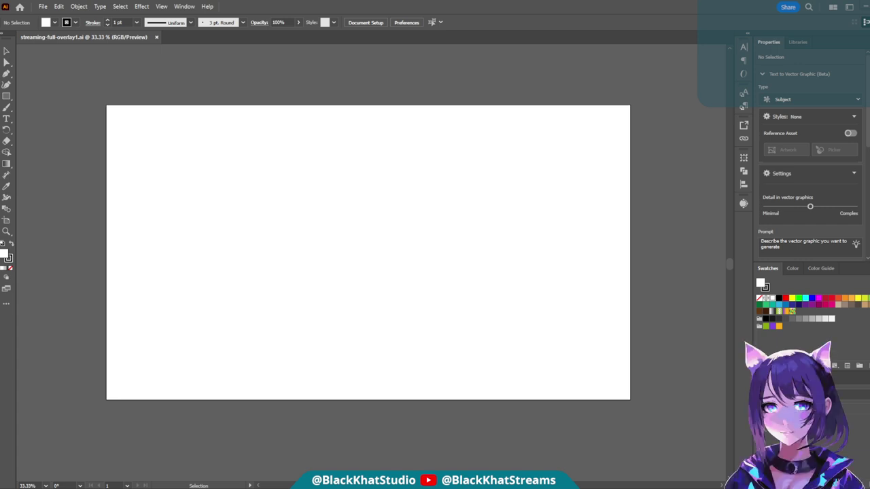
- Paste the gameplay screenshot, align it to the artboard's upper-left corner and scale it to about 2185 × 1229 px
key("ctrl+v")
left_click_drag(214, 158, 309, 151)
left_click_drag(502, 325, 591, 337)
key("ctrl+z")
mouse_move(501, 330)
left_mouse_down()
mouse_move(538, 316)
mouse_move(620, 377)
mouse_move(580, 358)
left_mouse_up()
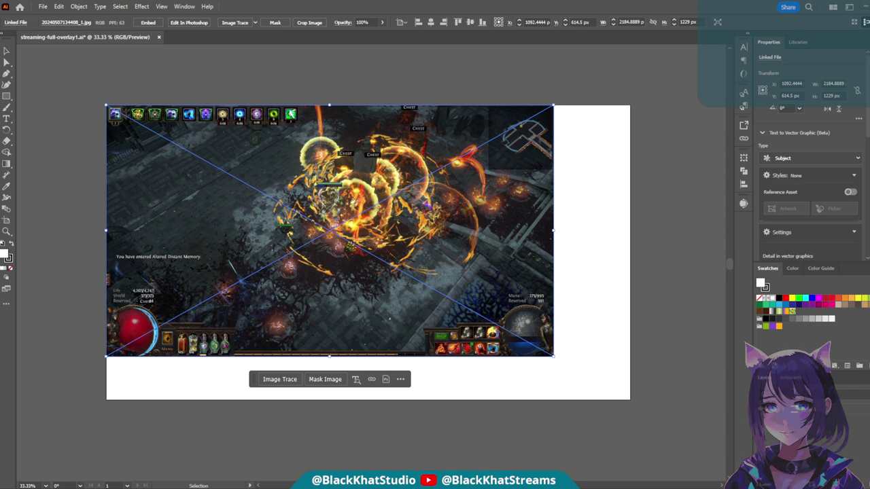
- Paste the avatar image and scale it down into the artboard's lower-right corner, matching the width of the strip beside the gameplay
key("ctrl+v")
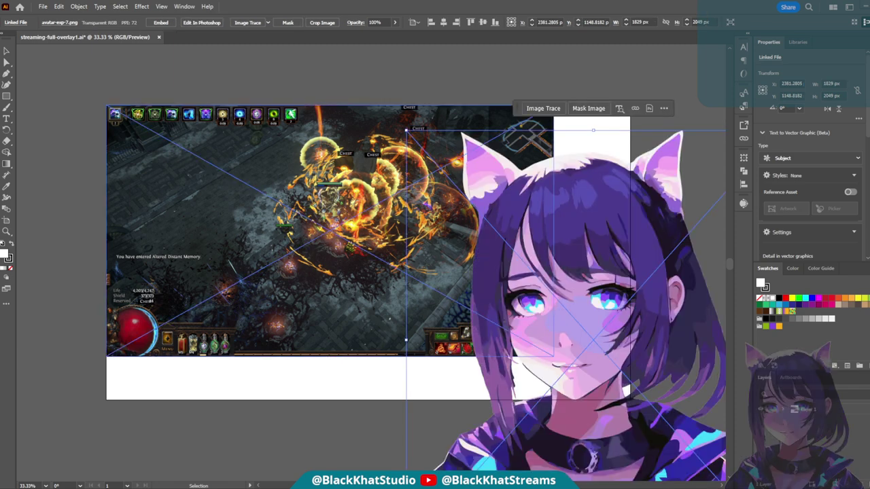
left_click_drag(408, 129, 626, 405)
left_click_drag(716, 427, 569, 276)
left_click_drag(500, 250, 531, 290)
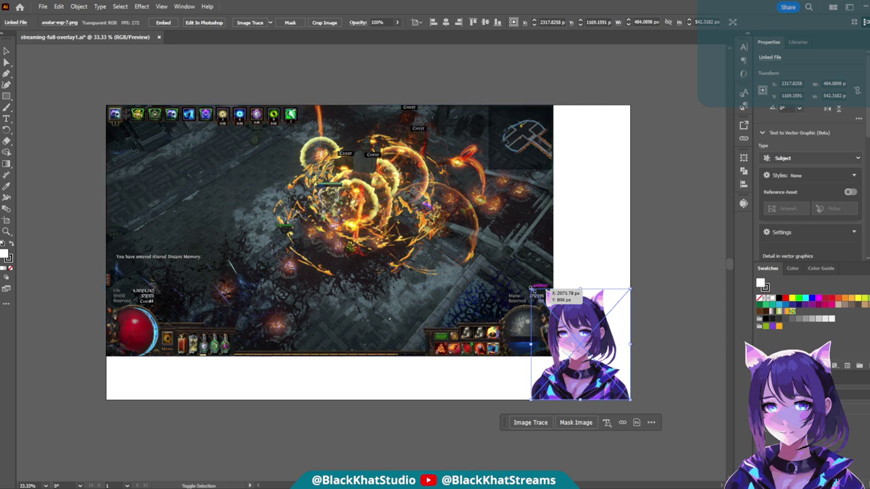
left_click(550, 303, "shift")
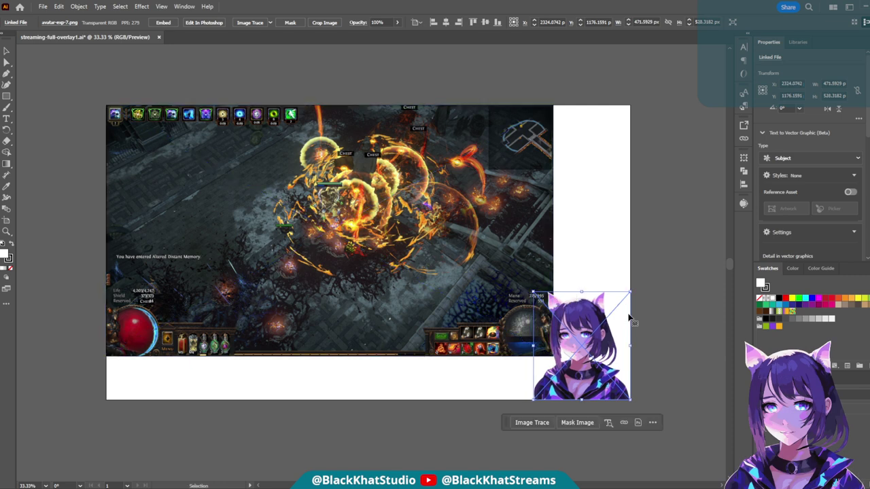
left_click(677, 330)
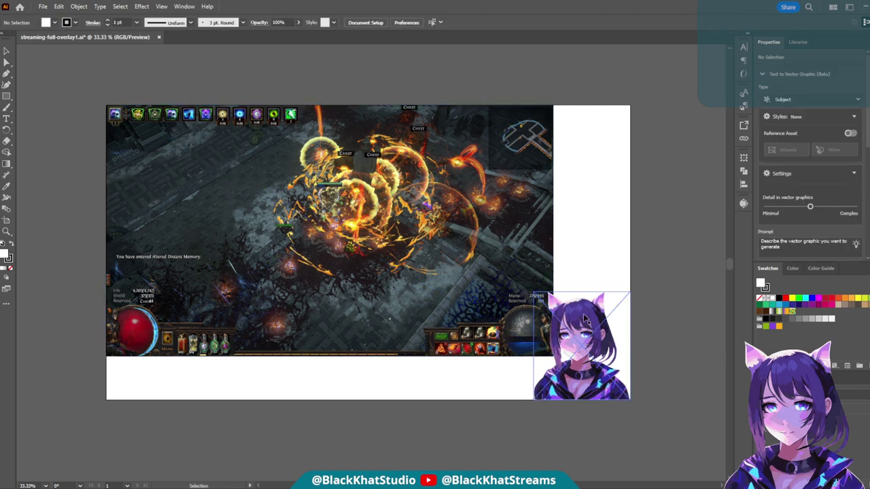
left_click(535, 292)
mouse_move(534, 292)
left_mouse_down()
mouse_move(562, 314)
mouse_move(553, 314)
left_mouse_up()
left_click(649, 375)
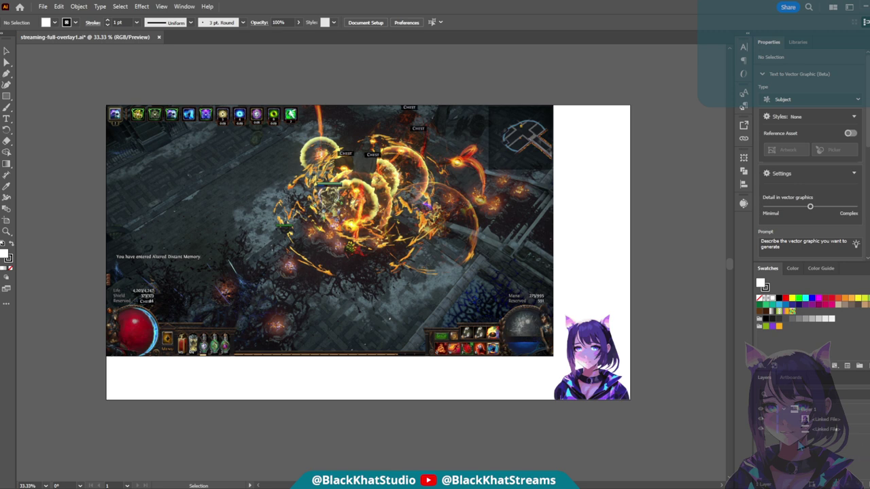
- Draw a 2559 × 211 px rectangle along the strip below the gameplay and a 376 × 1229 px rectangle beside the gameplay
left_click(6, 96)
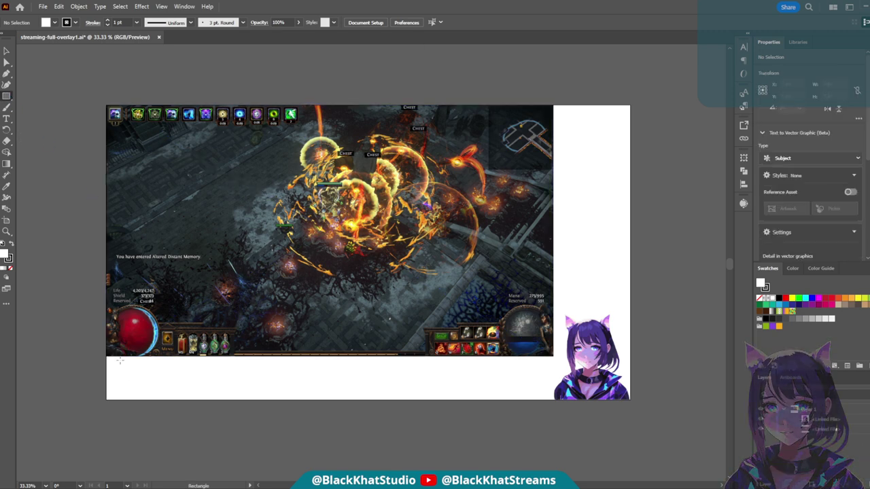
mouse_move(107, 357)
left_mouse_down()
mouse_move(664, 394)
mouse_move(630, 400)
left_mouse_up()
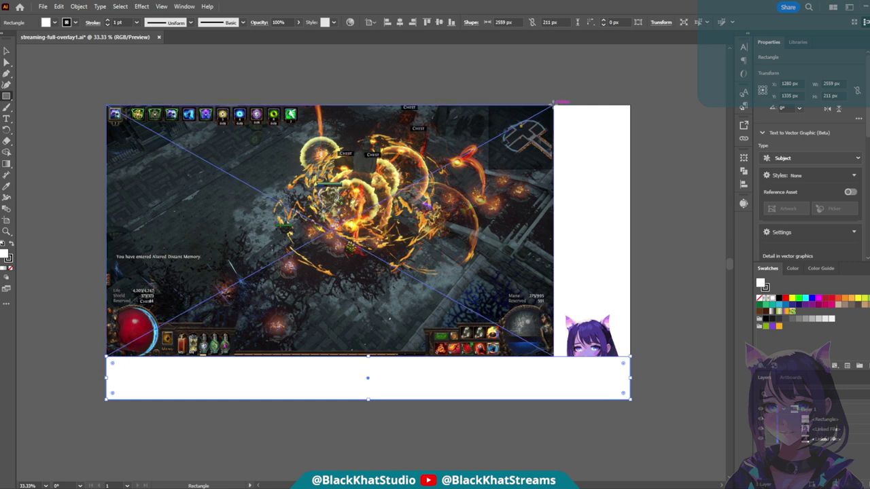
left_click_drag(553, 104, 630, 355)
- Try to combine the bottom and side rectangles into one compound path and check their shared edge
key("a")
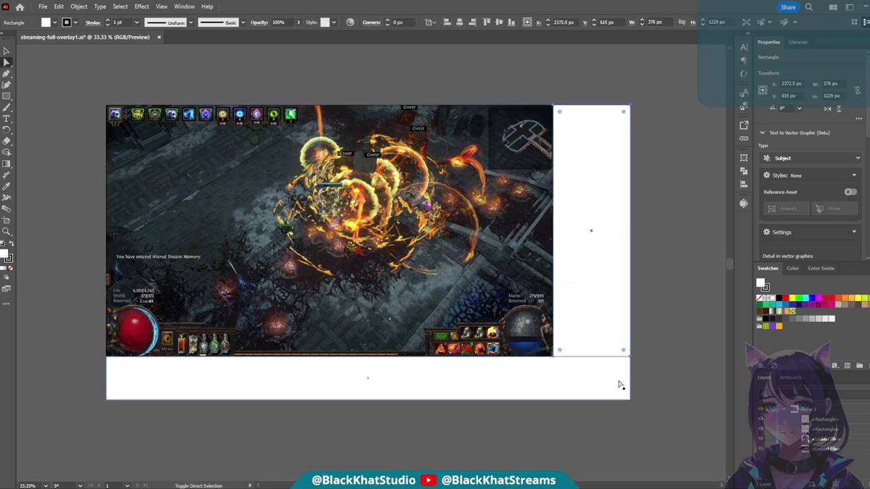
left_click(569, 395, "shift")
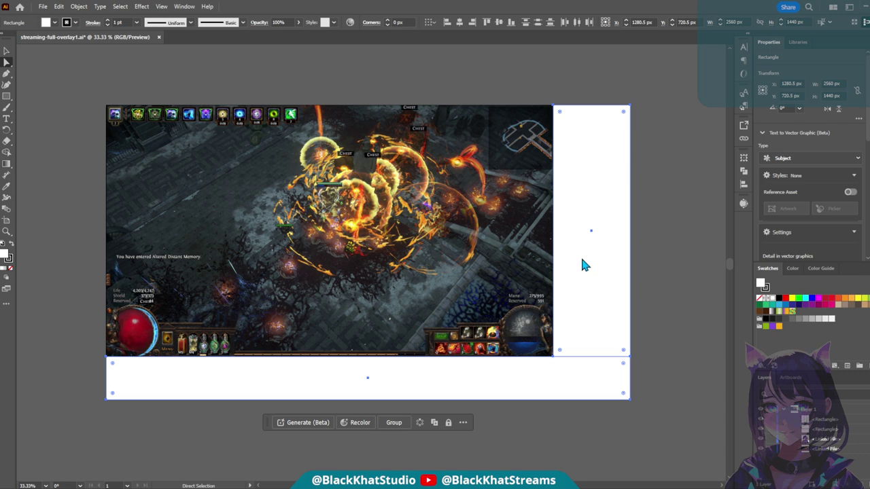
key("ctrl+8")
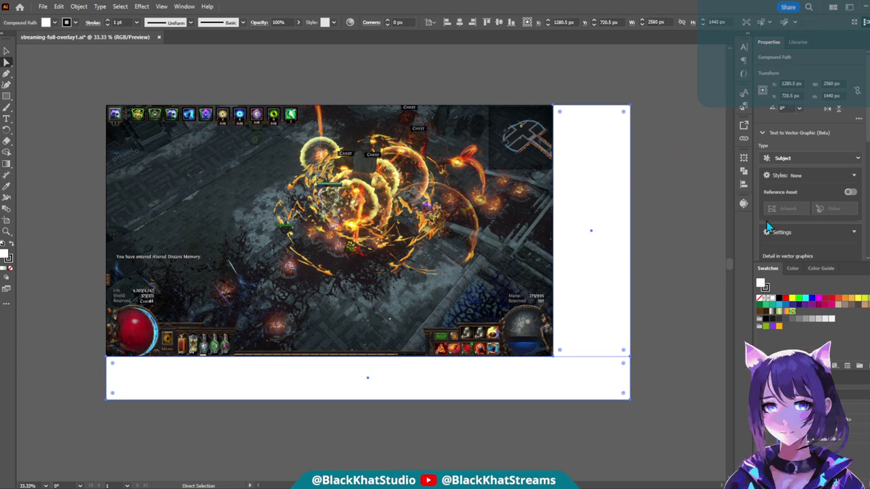
left_click(690, 277)
left_click(608, 316)
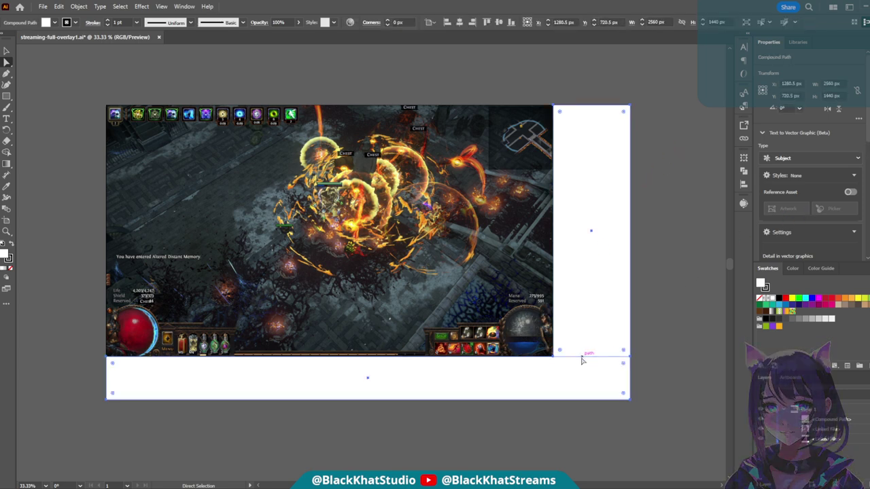
scroll(610, 388, "up", 2)
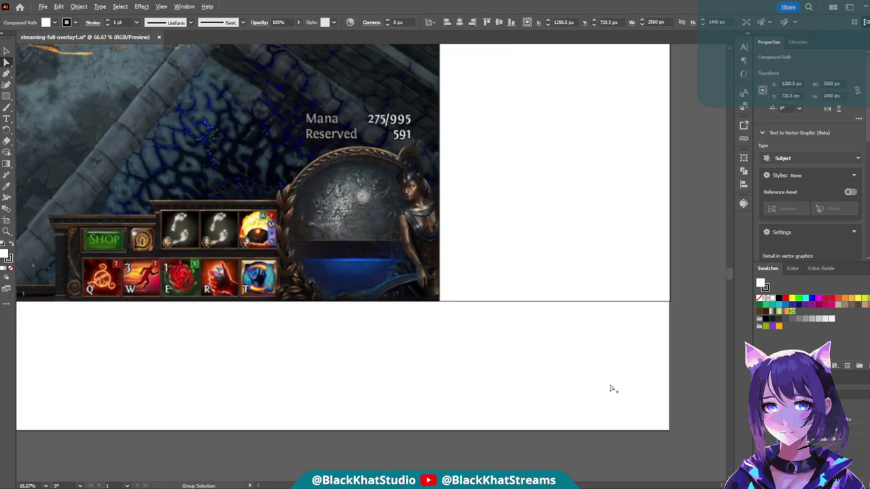
scroll(610, 388, "up", 2)
left_click(549, 294)
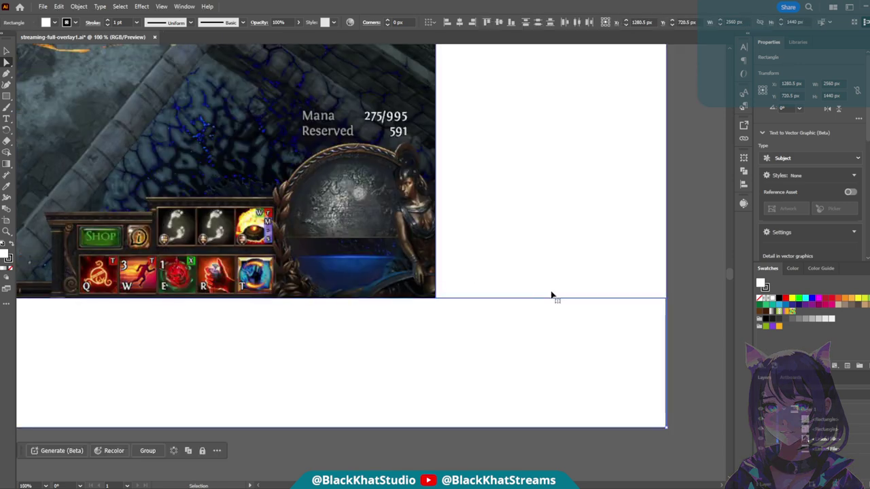
scroll(694, 356, "down", 3)
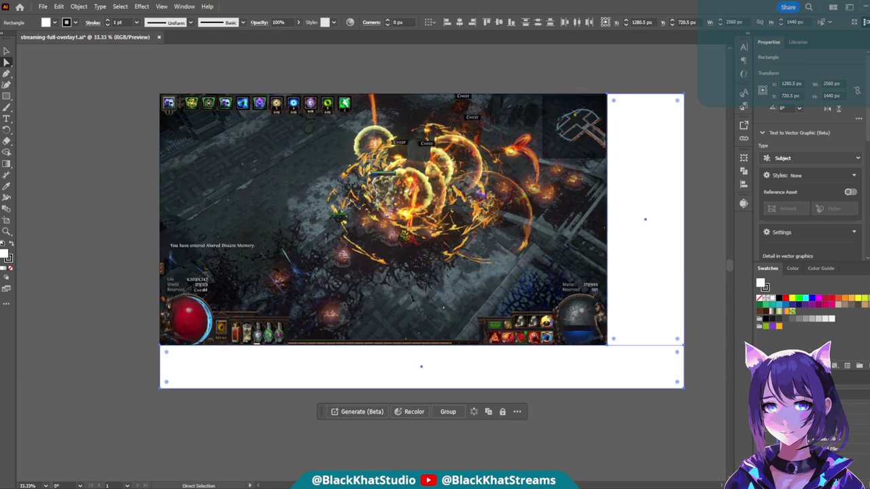
left_click(710, 302)
- Replace the side rectangle with a 376 × 1440 px one spanning the artboard's full height and overlapping the bottom rectangle
key("ctrl+z")
key("ctrl+z")
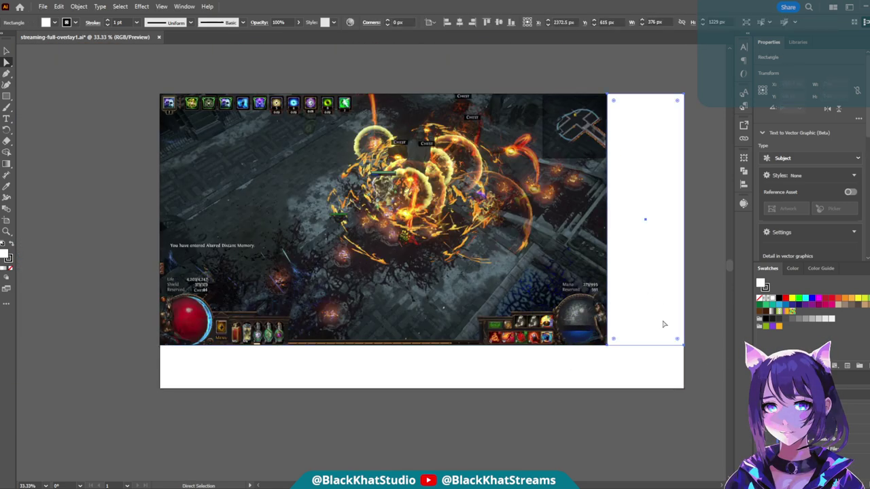
key("a")
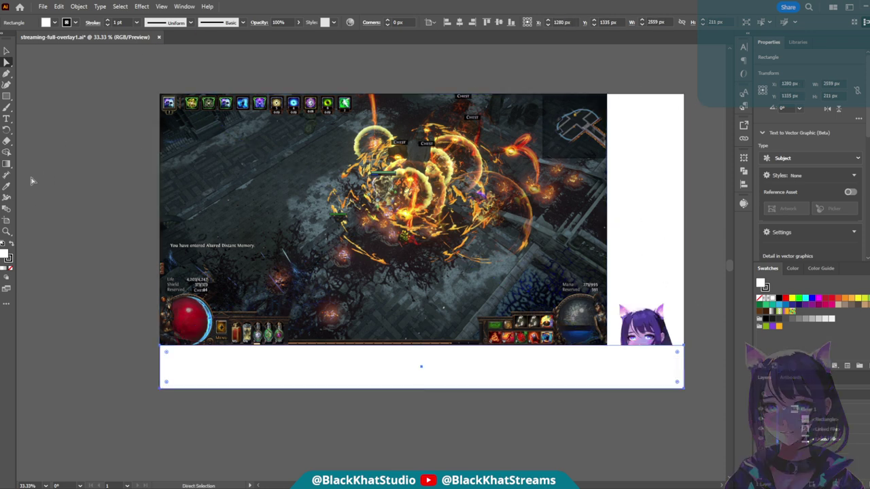
key("m")
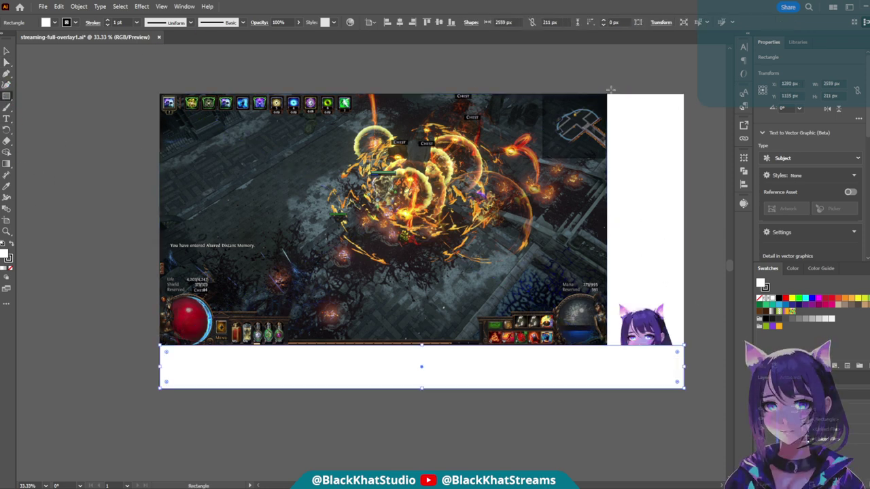
left_click_drag(607, 93, 684, 389)
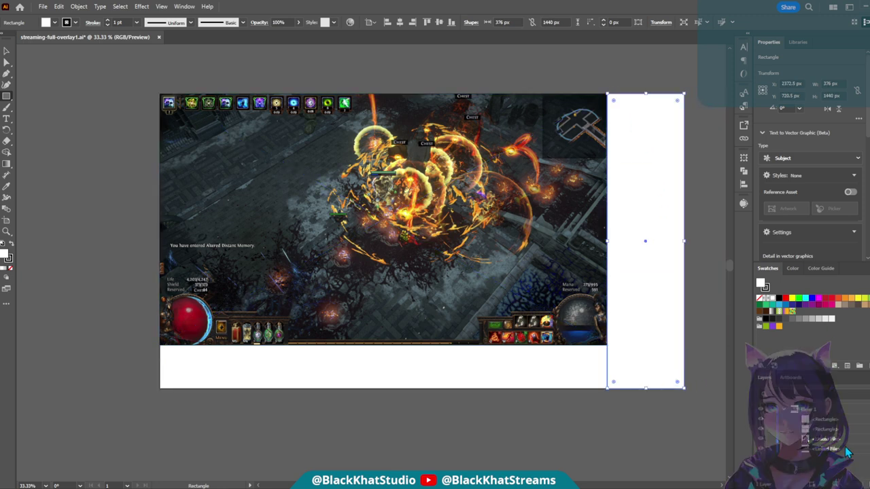
- Separate the avatar onto a layer above the rectangles and move the gameplay screenshot into a bottom layer renamed Background
left_click_drag(837, 449, 841, 423)
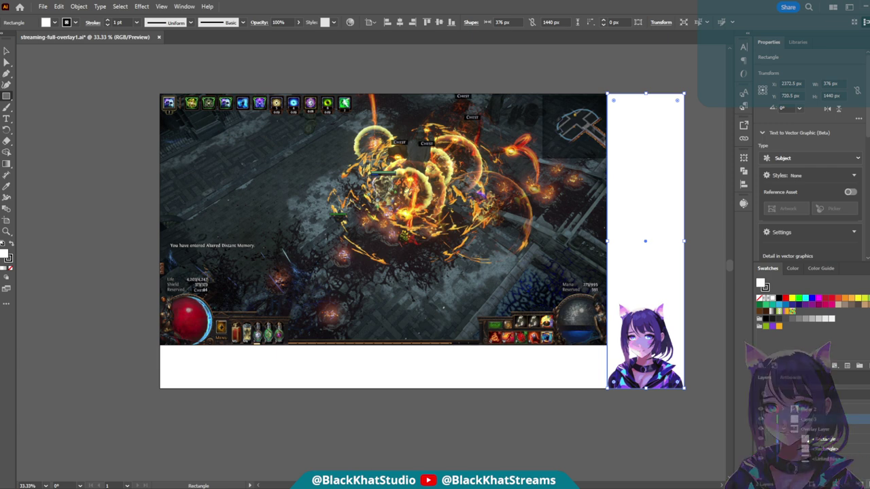
double_click(816, 419)
type("Background")
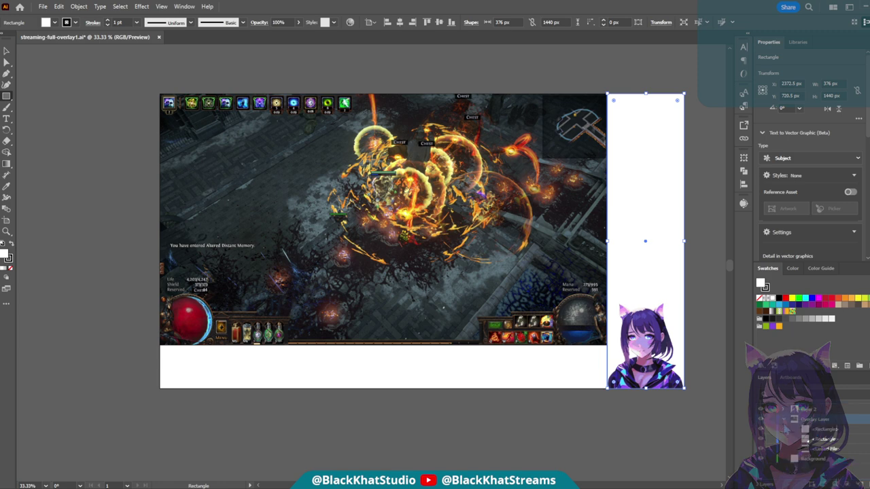
left_click(826, 450)
mouse_move(827, 472)
left_mouse_down()
mouse_move(818, 458)
mouse_move(818, 466)
left_mouse_up()
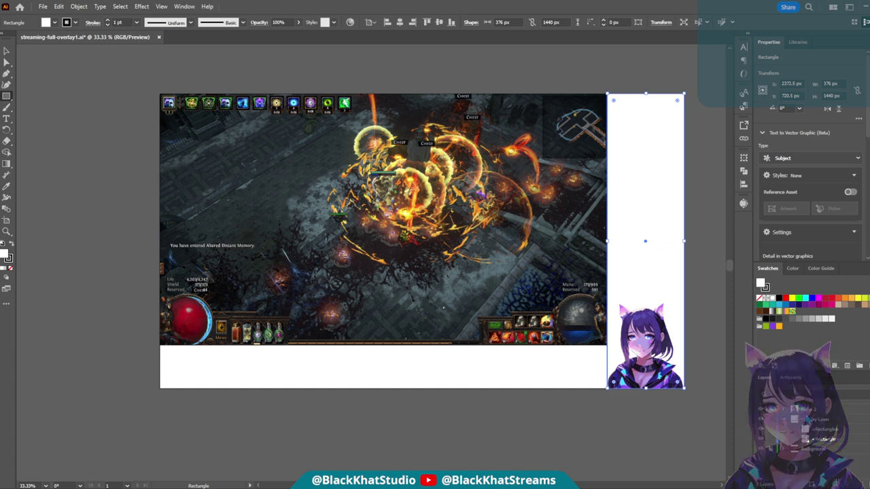
- Rename the avatar's layer, Layer 2, and save the streaming-full-overlay1.ai document
double_click(809, 409)
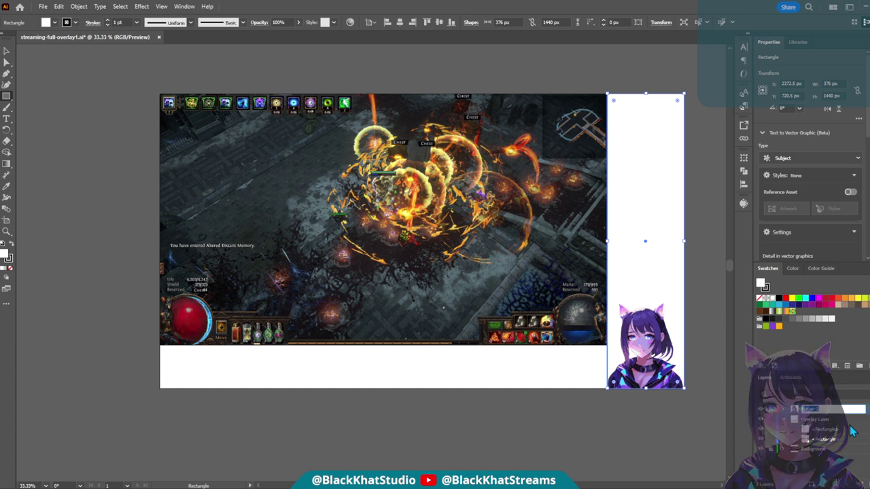
type("C")
key("Return")
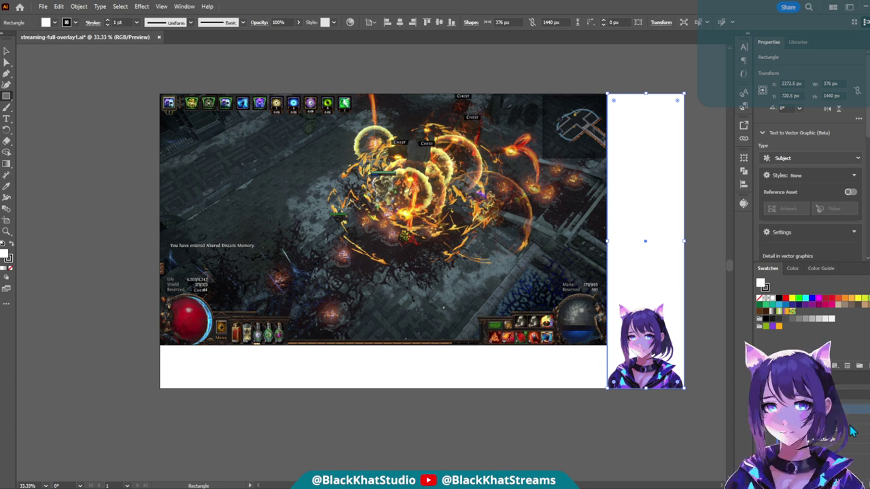
key("ctrl+s")
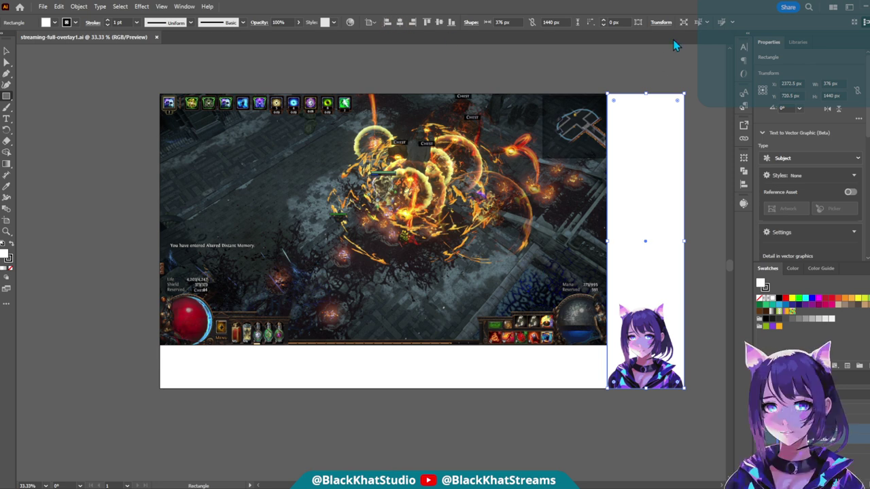
- Unite the bottom and side rectangles into a single L-shaped path spanning 2560 × 1440 px
left_click(745, 159)
left_click(744, 169)
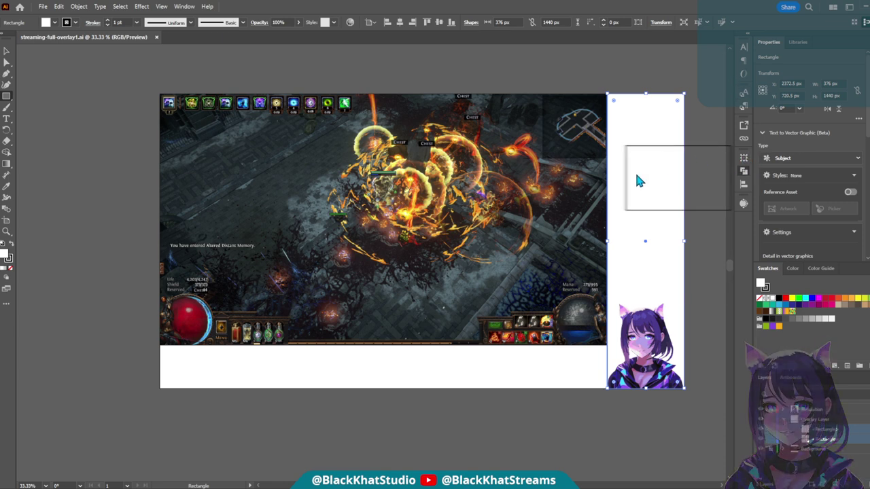
left_click(636, 174)
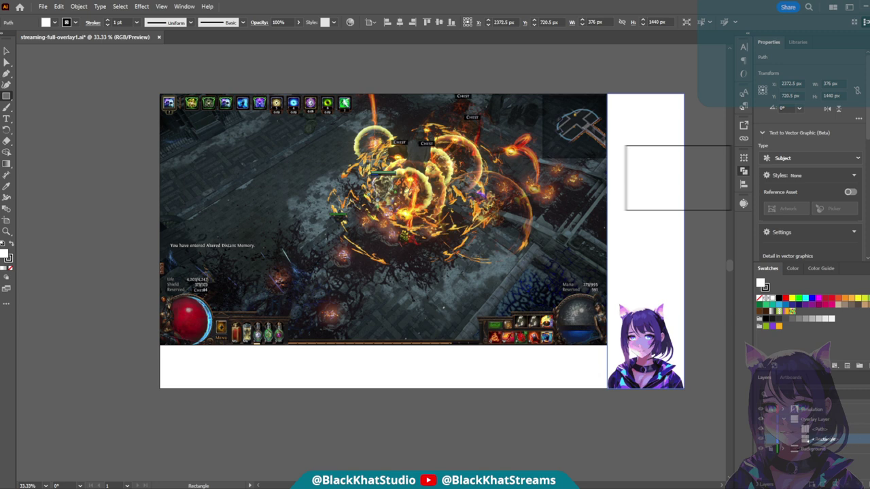
left_click(380, 367)
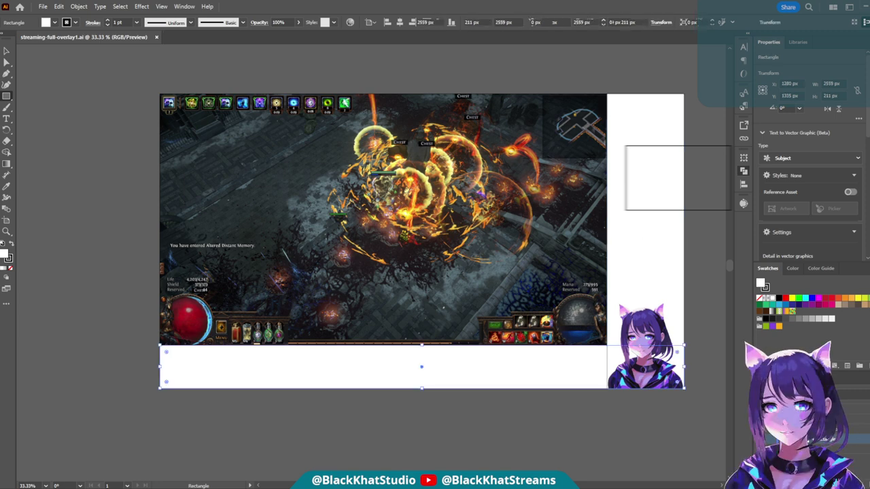
left_click(636, 178)
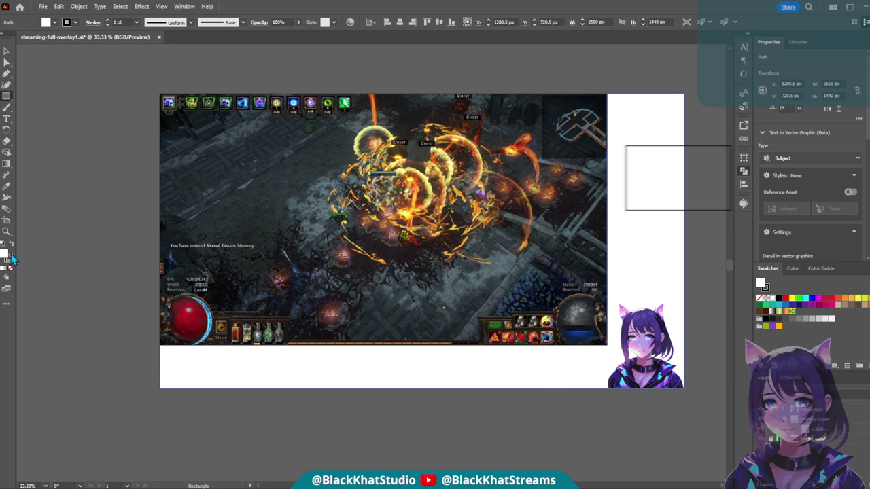
- Remove the stroke from the united L-shaped frame and keep its white fill
left_click(75, 23)
left_click(5, 38)
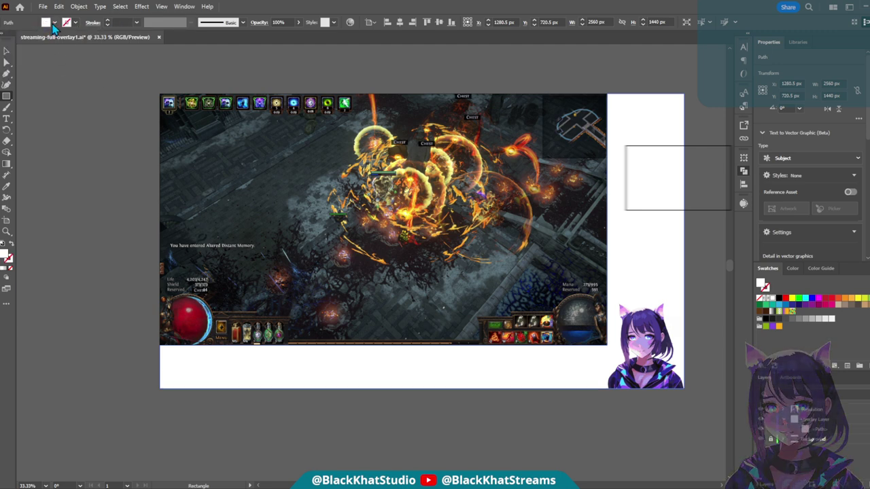
left_click(46, 22)
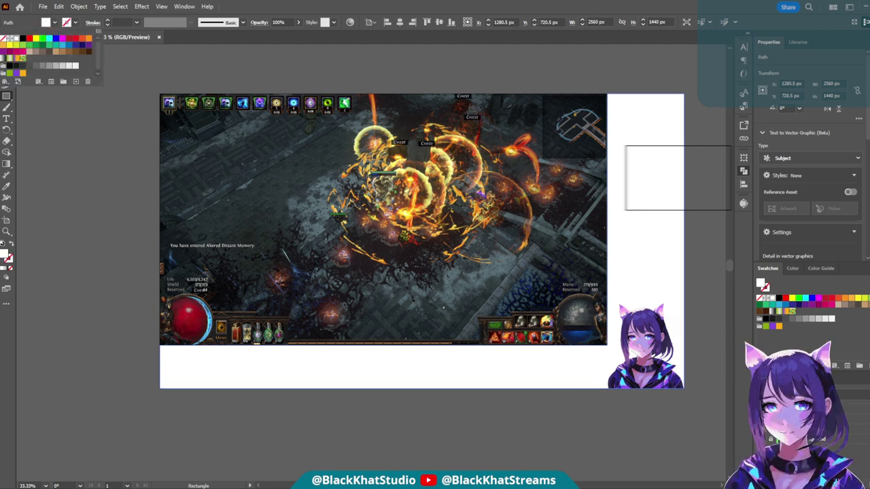
key("Escape")
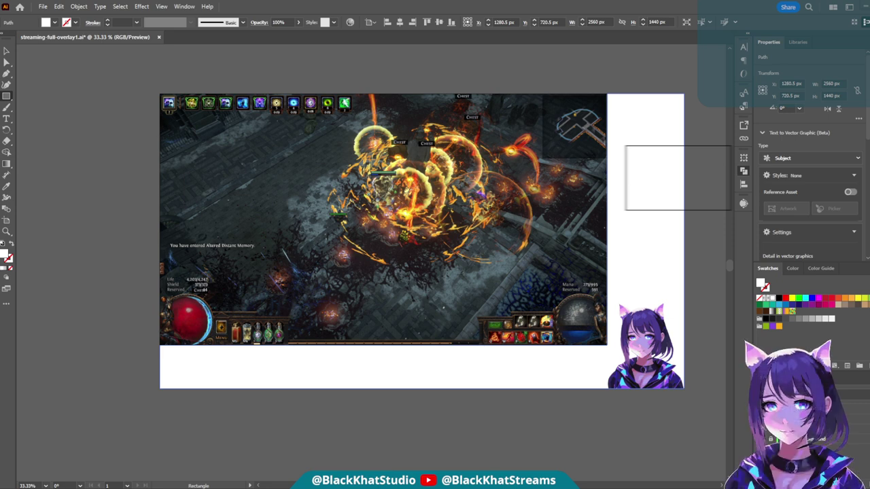
left_click_drag(869, 331, 447, 331)
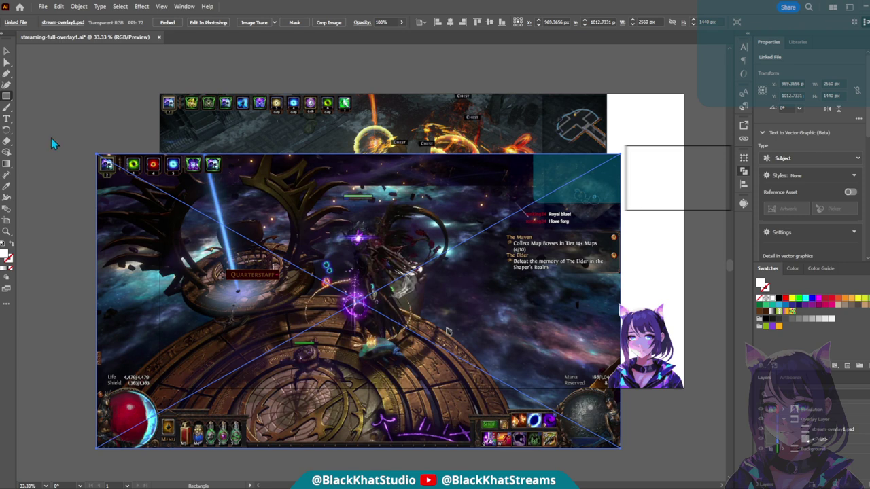
left_click(6, 64)
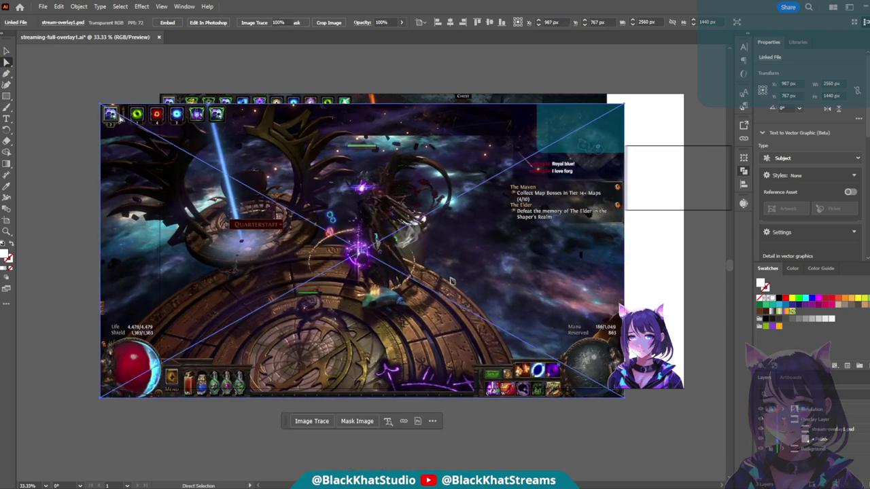
key("Delete")
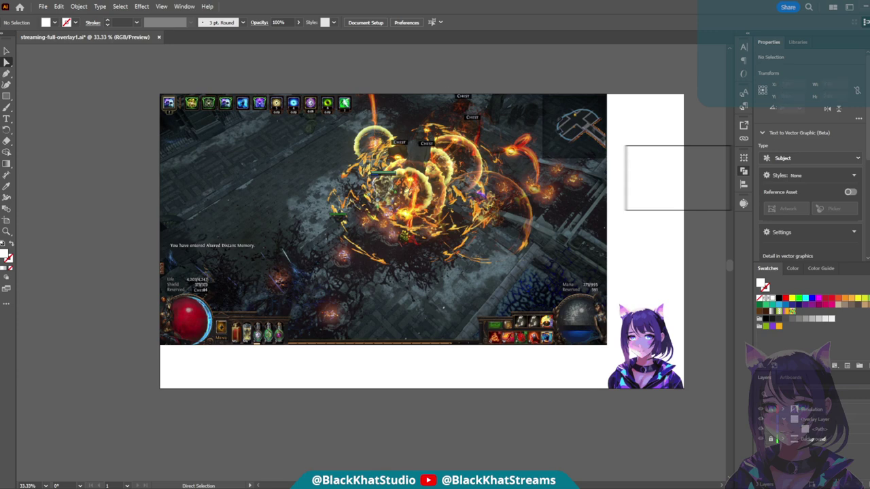
- Place stream-overlay1.png as a linked banner on the frame's bottom bar, positioned at about X 1186 px, Y 1337 px
left_click(3, 243)
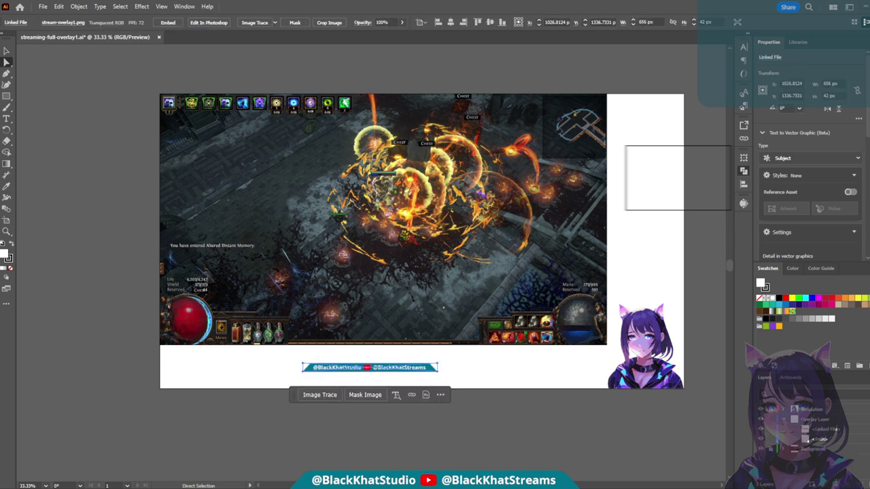
scroll(369, 367, "up", 3)
scroll(370, 272, "down", 3)
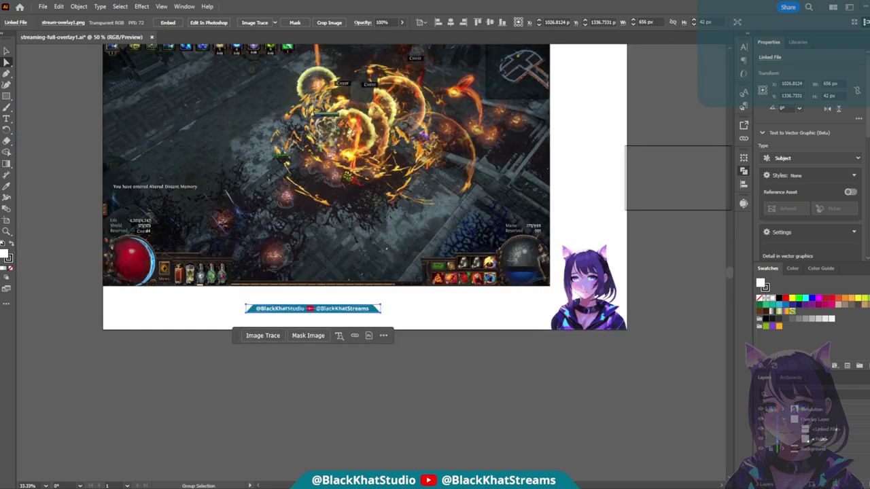
key("ctrl+shift+a")
scroll(333, 272, "up", 2)
left_click(333, 353)
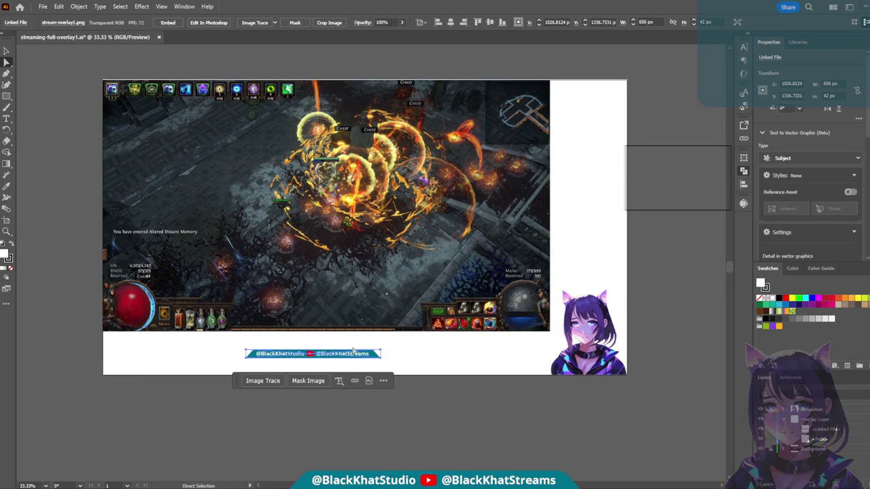
left_click_drag(333, 354, 369, 357)
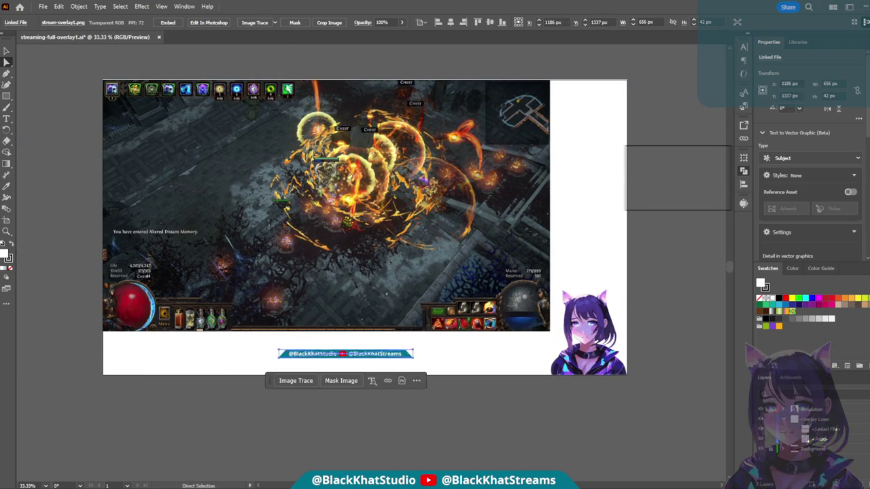
- Fill the L-shaped frame with the banner's teal, sampled with the Eyedropper
left_click(136, 357)
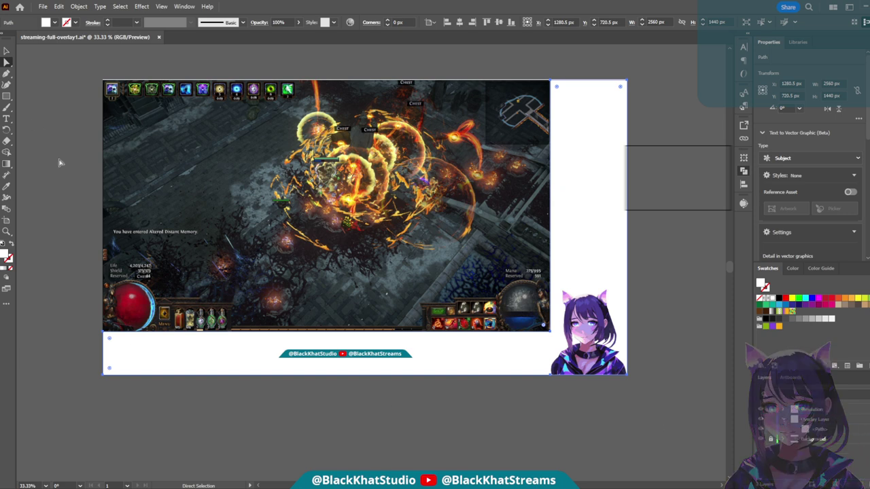
left_click(7, 185)
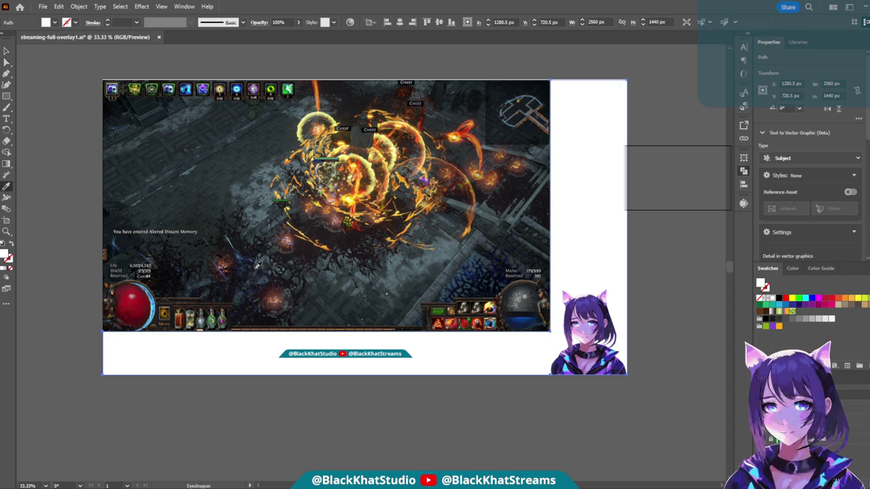
left_click(289, 351)
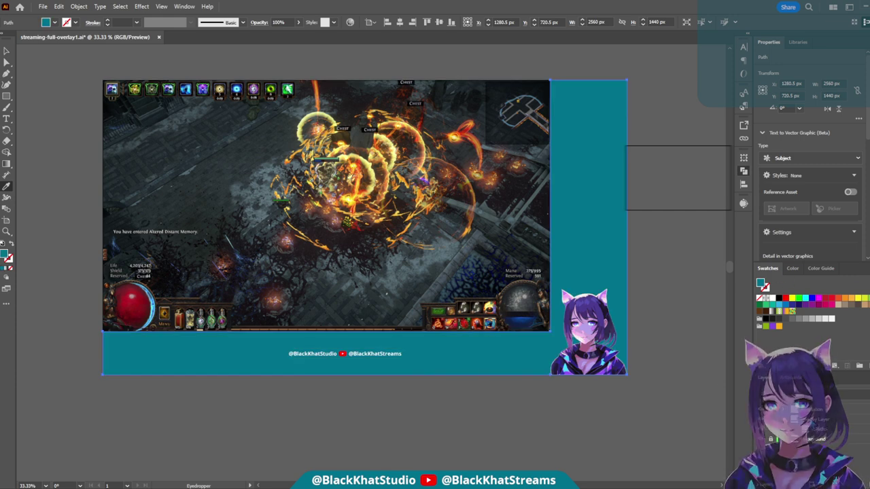
- Examine the frame's inner corner and bottom bar for alignment with the gameplay screenshot and the artboard
scroll(511, 454, "up", 1)
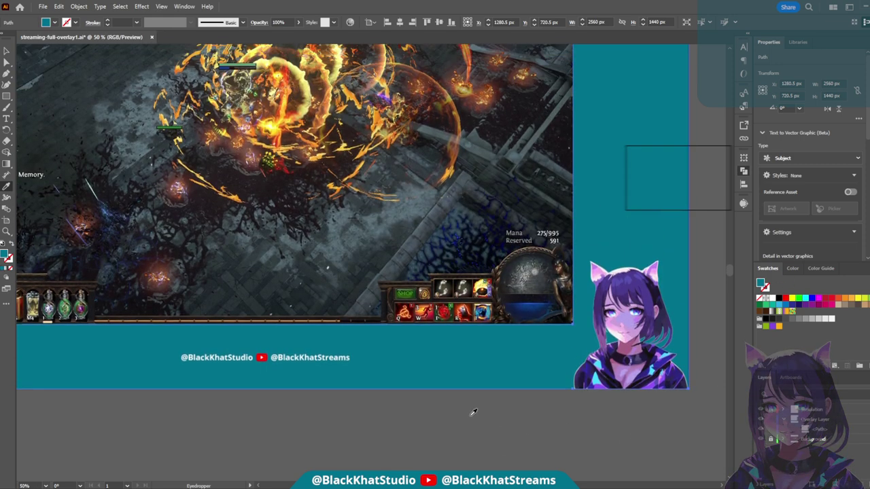
scroll(472, 412, "up", 3)
scroll(469, 414, "down", 2)
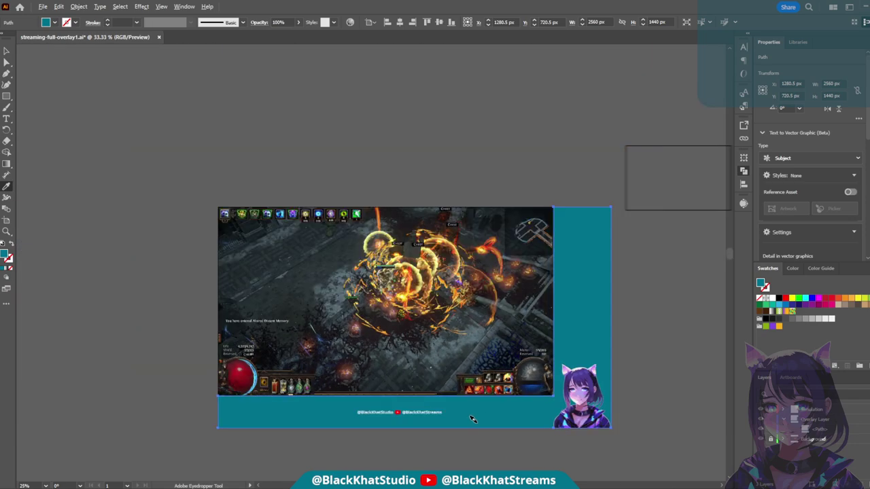
scroll(470, 414, "up", 1)
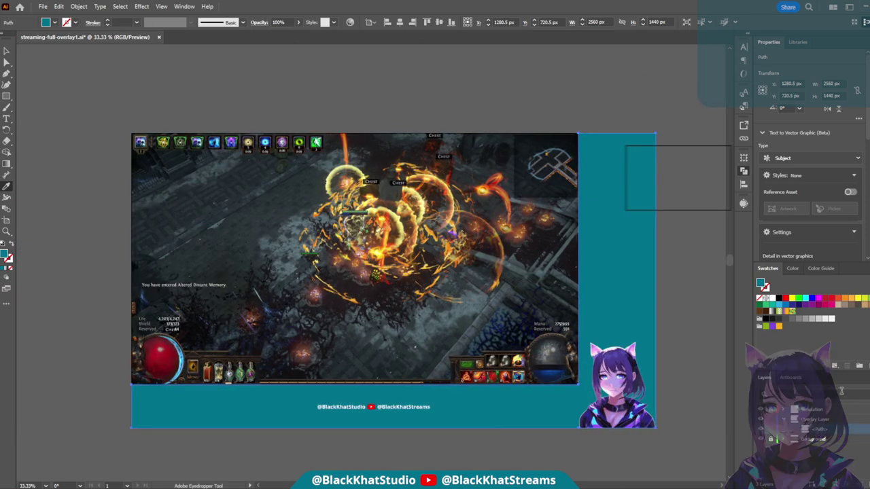
key("a")
scroll(476, 468, "right", 3)
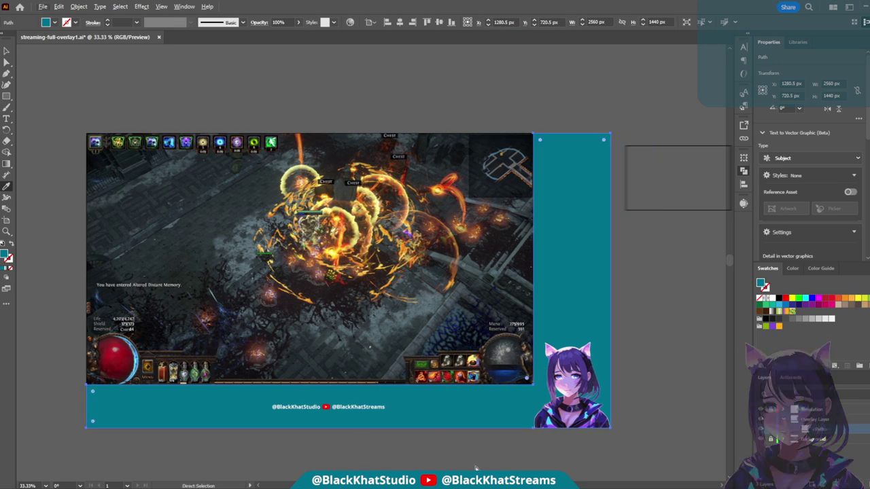
key("i")
scroll(700, 377, "right", 2)
scroll(680, 367, "down", 2)
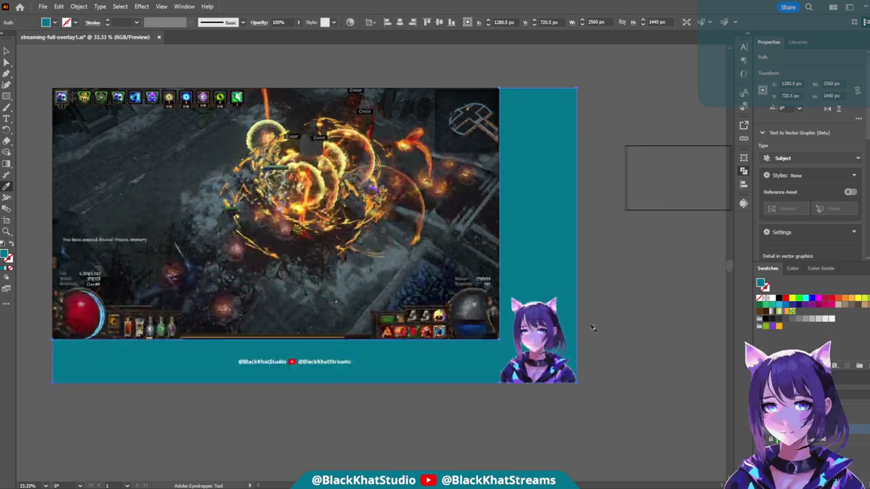
scroll(540, 337, "up", 4)
key("a")
scroll(411, 421, "left", 2)
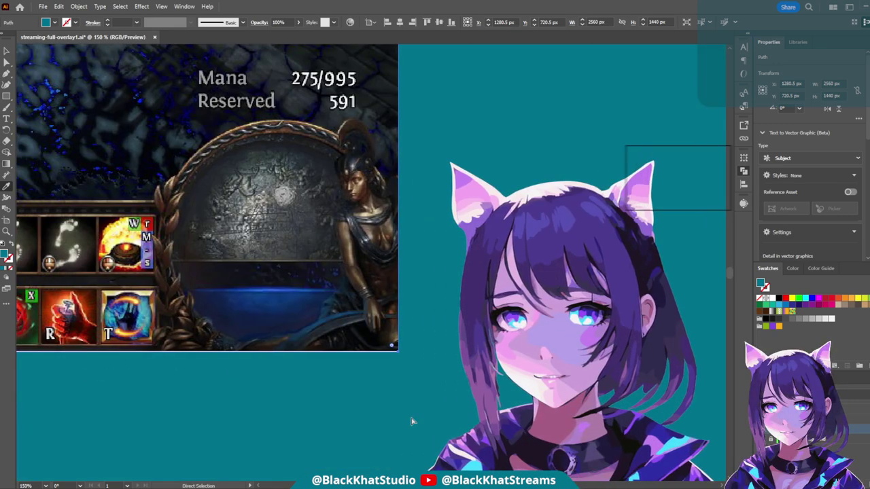
scroll(411, 422, "left", 1)
key("i")
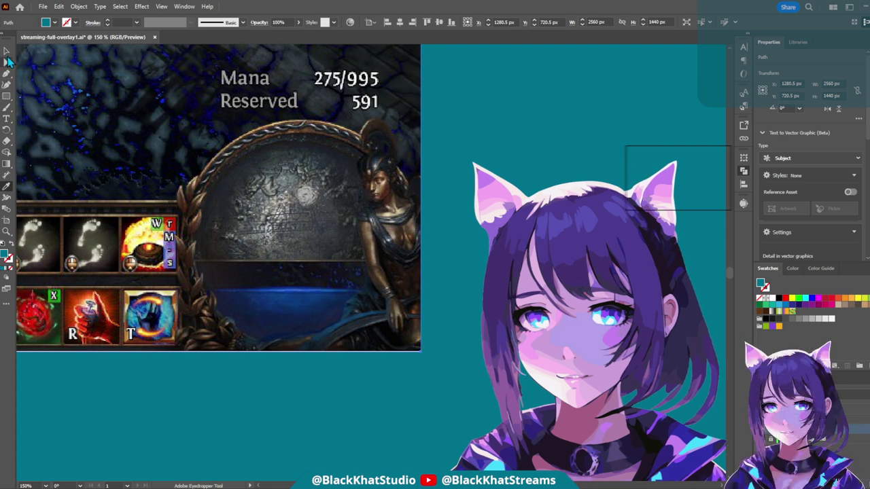
left_click(8, 61)
key("v")
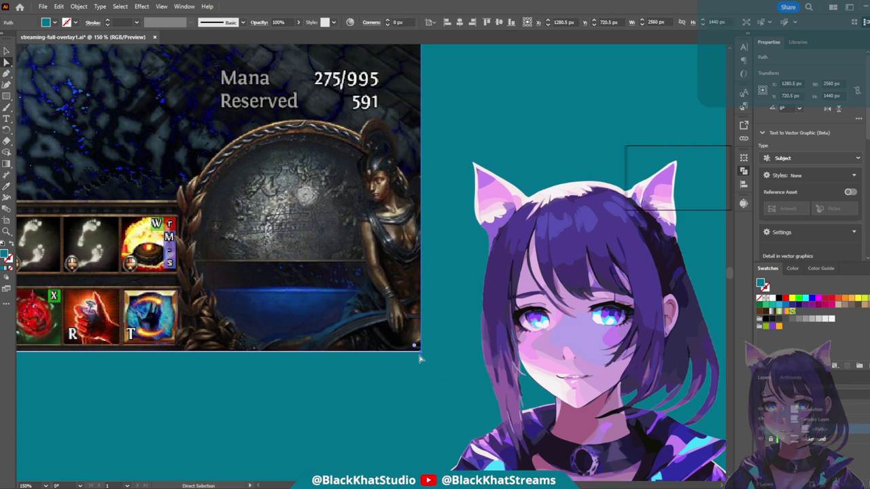
scroll(292, 391, "left", 8)
scroll(300, 399, "left", 10)
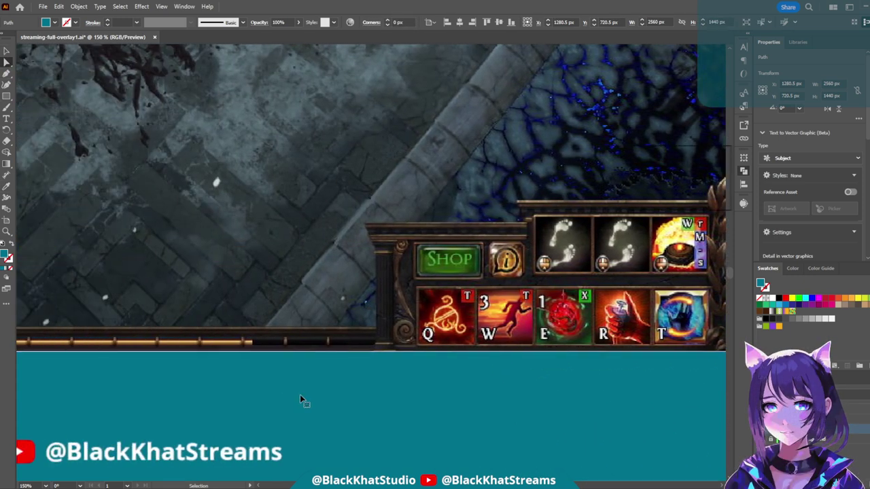
scroll(319, 443, "down", 3)
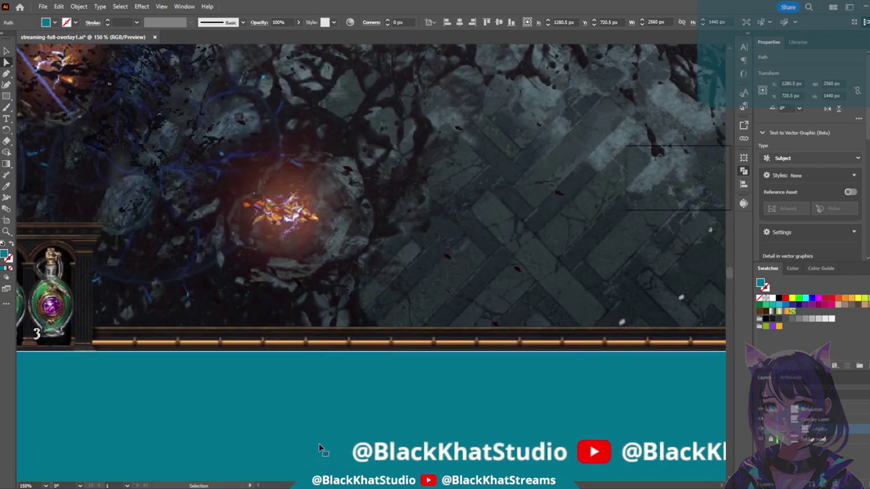
scroll(279, 439, "left", 2)
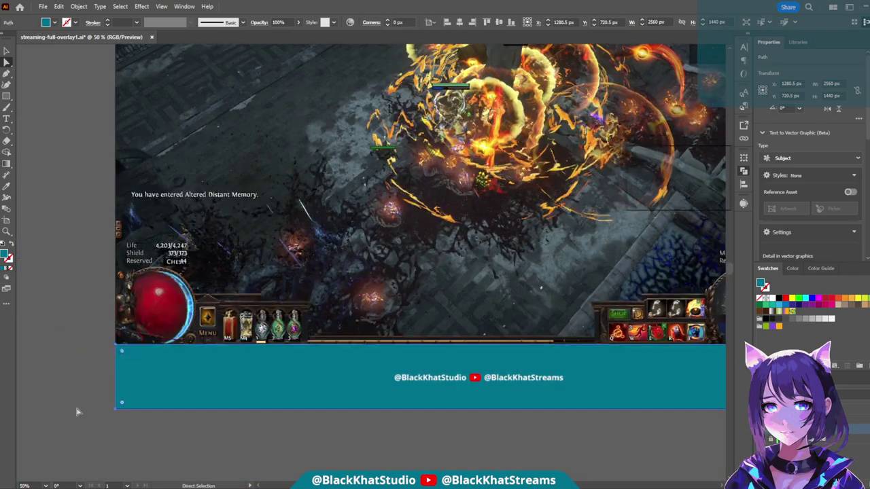
- Snap the L-shaped frame's lower-left corner to the artboard corner, placing the path at X 1280 px, Y 720 px
left_click(78, 412)
scroll(100, 449, "up", 4)
key("a")
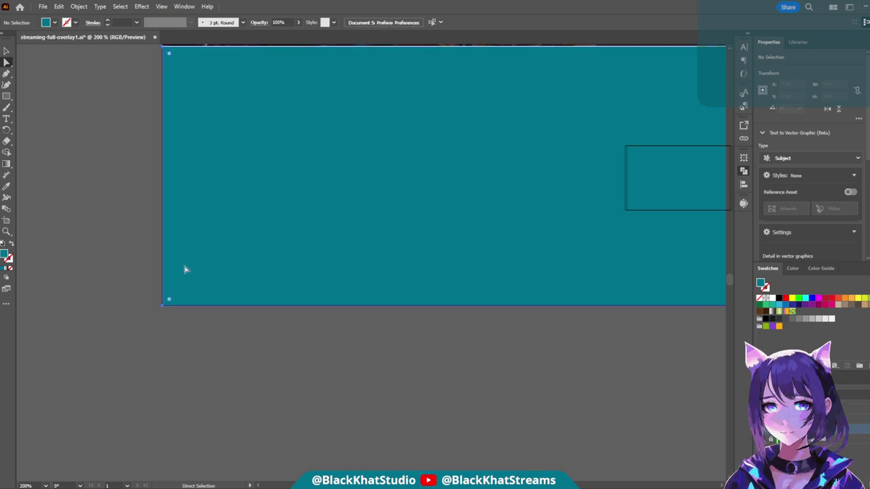
left_click(164, 305)
mouse_move(164, 305)
left_mouse_down()
mouse_move(212, 267)
mouse_move(163, 309)
left_mouse_up()
scroll(386, 251, "up", 3)
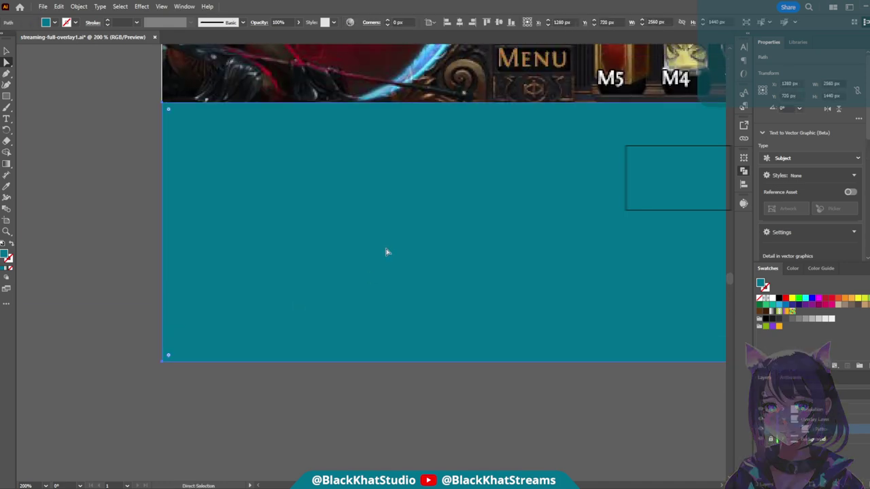
- Select the L-shaped frame and examine its bottom bar, side column and inner corner beside the avatar
scroll(355, 251, "down", 4)
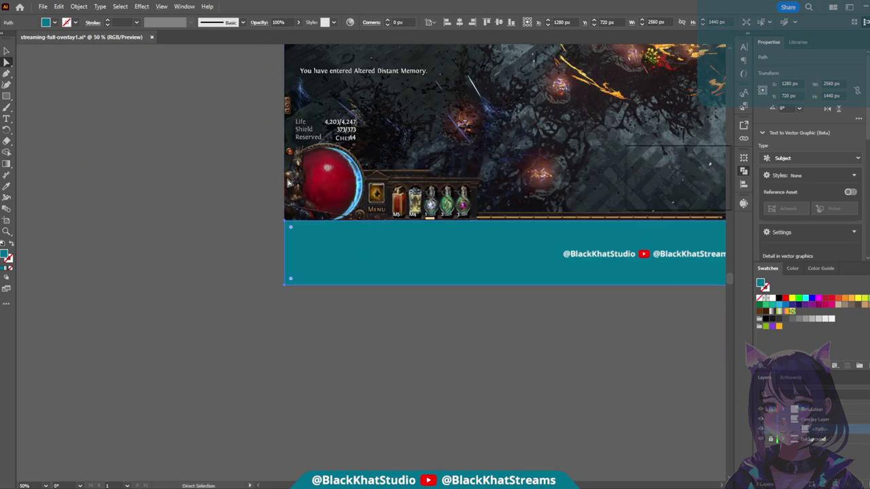
scroll(645, 201, "right", 7)
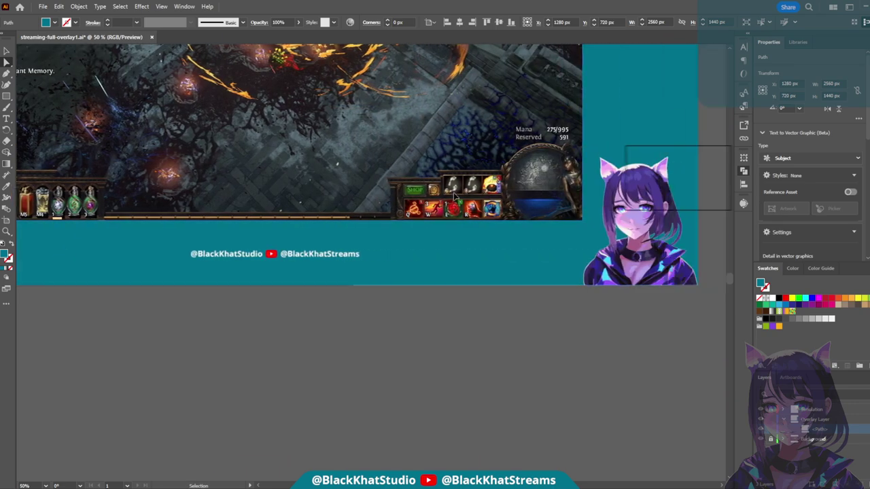
scroll(455, 197, "up", 5)
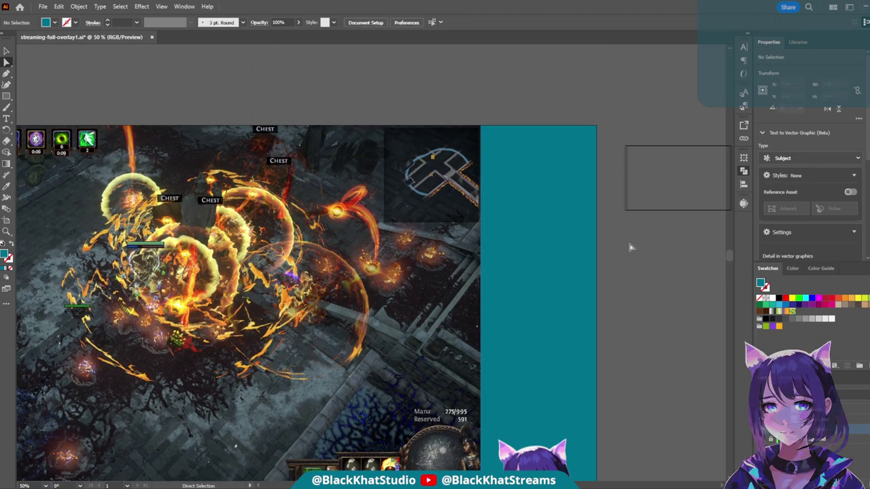
left_click(378, 338)
scroll(378, 338, "down", 2)
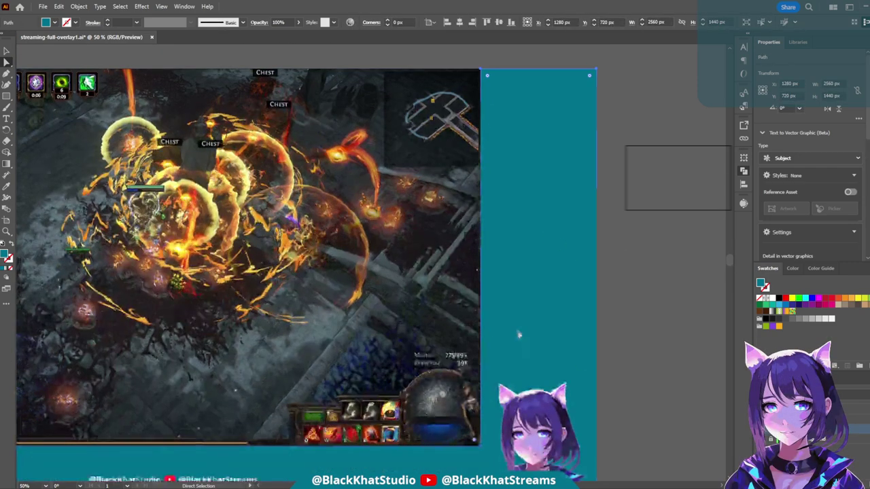
scroll(467, 265, "up", 4)
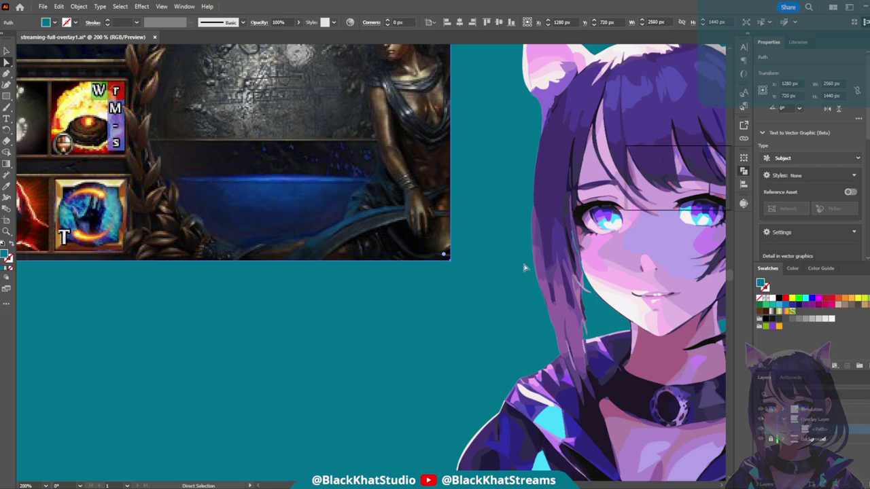
key("plus")
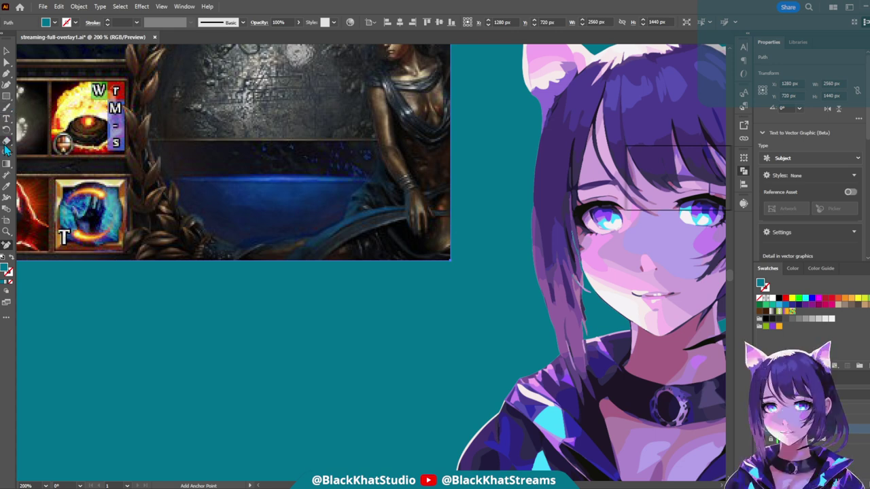
left_click(6, 233)
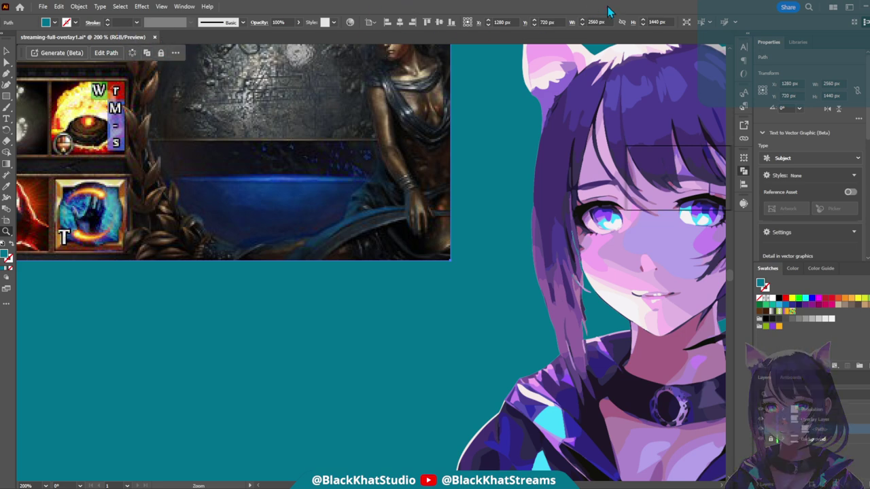
scroll(558, 146, "up", 2)
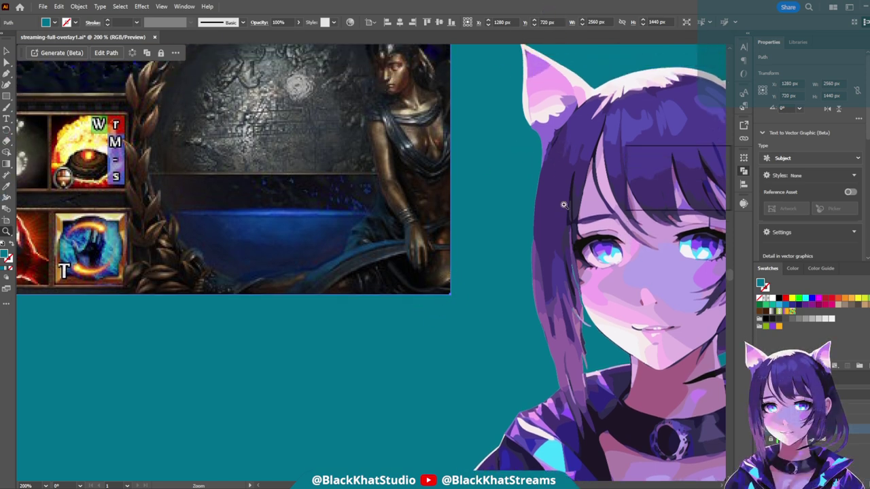
- Bevel the frame's inner corner by adding an anchor point about 5 px along each adjoining edge and deleting the corner anchor
key("plus")
scroll(455, 275, "up", 4)
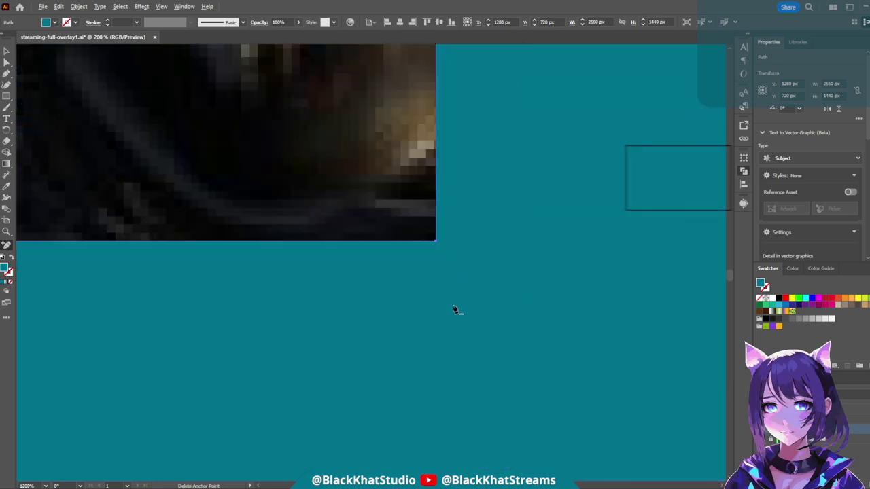
scroll(670, 157, "right", 2)
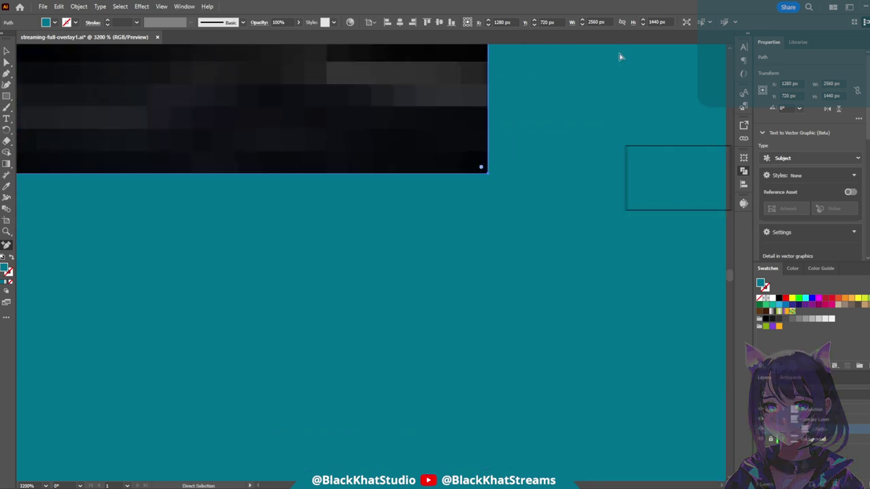
scroll(573, 165, "up", 3)
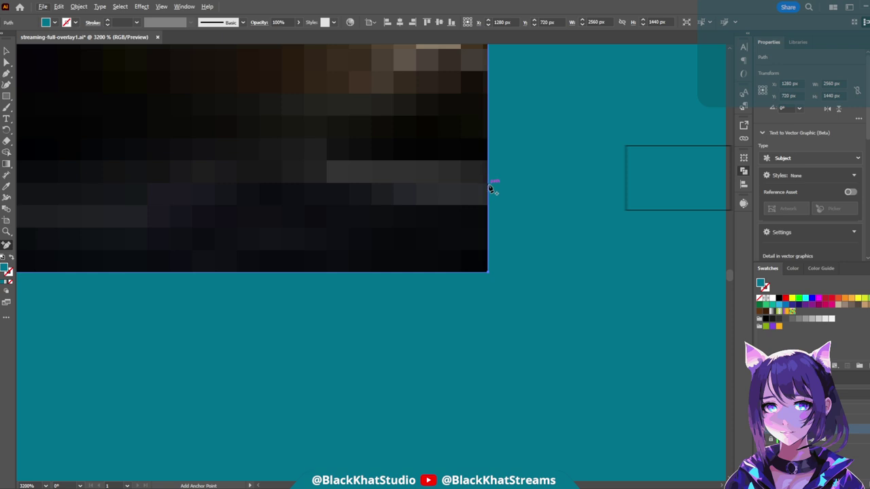
left_click(489, 185)
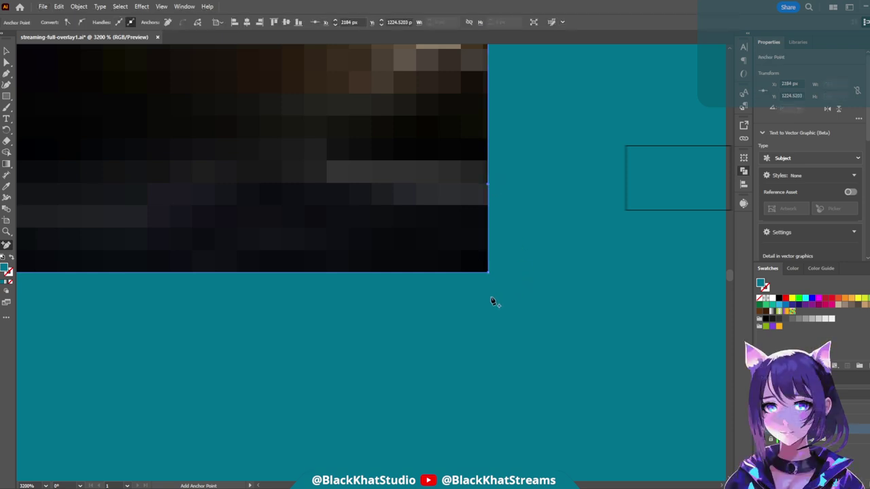
left_click(393, 273)
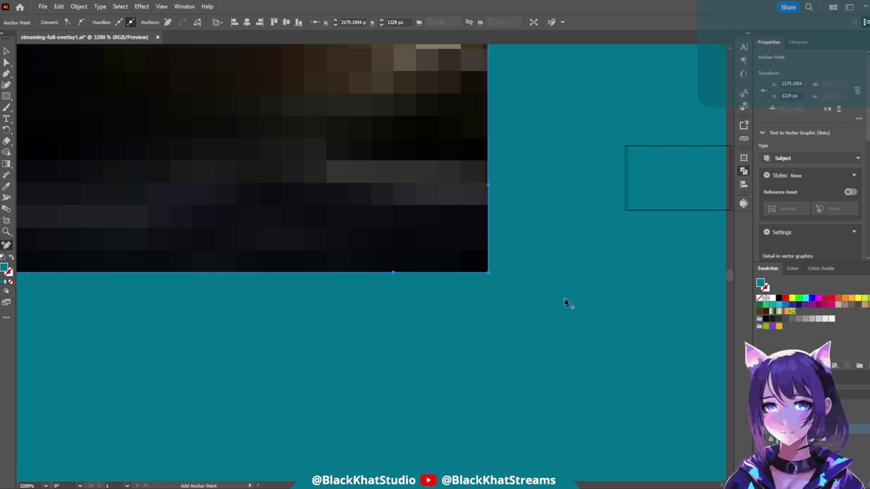
left_click(487, 273)
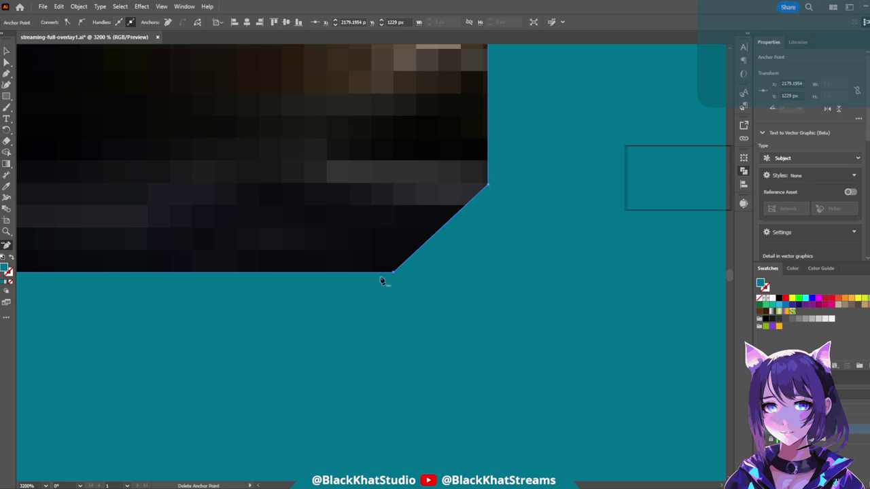
- Curve the beveled corner from its horizontal-edge anchor, keeping the bar edge straight and aligning the handle along that edge
key("a")
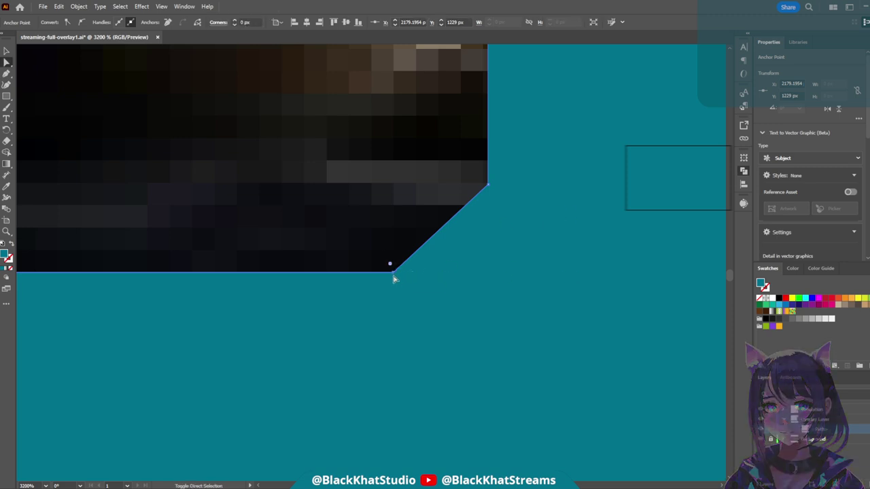
left_click_drag(394, 272, 323, 220)
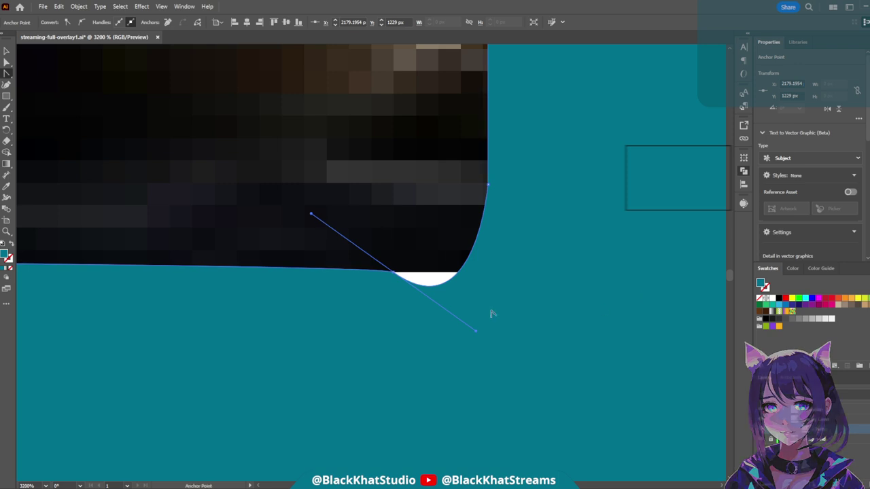
left_click(312, 216)
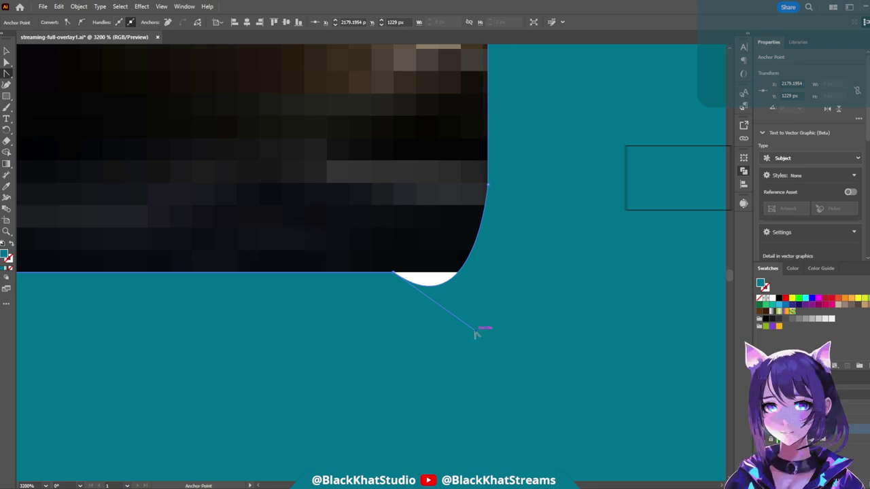
left_click_drag(478, 334, 490, 273)
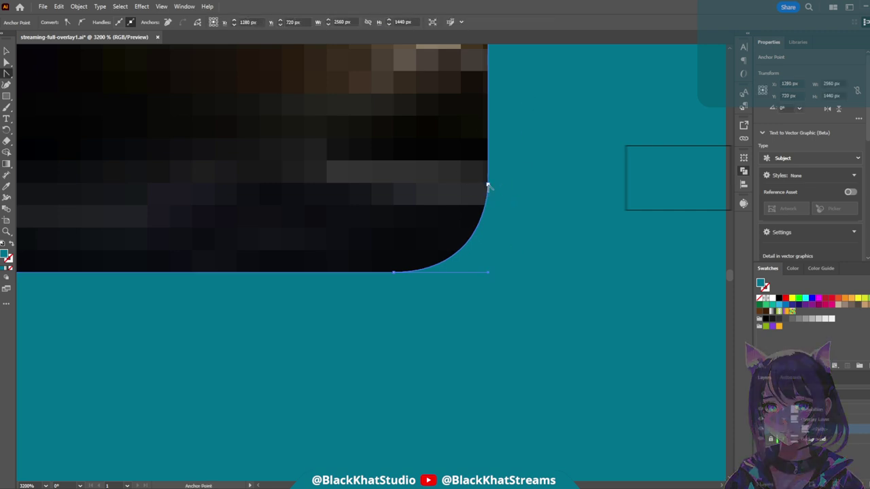
- Extend a vertical handle from the corner's side-edge anchor and shorten the horizontal handle to even out the rounding
left_click_drag(487, 184, 487, 250)
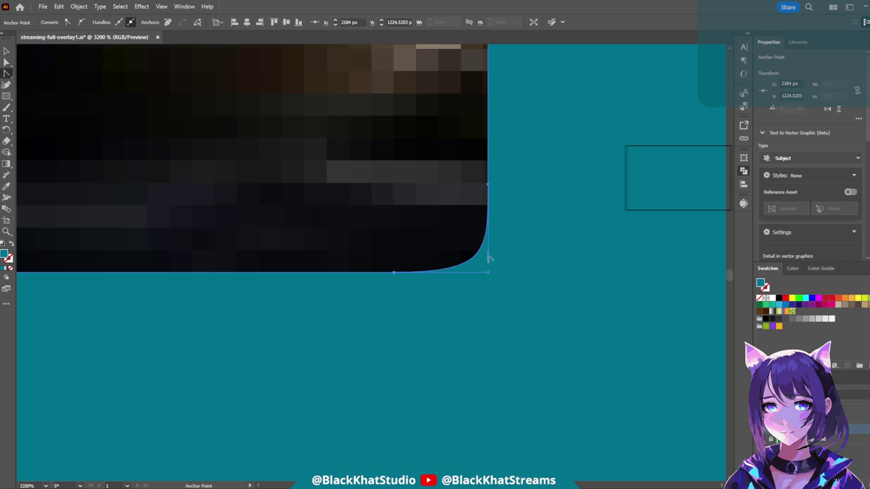
left_click_drag(488, 255, 492, 276)
left_click(547, 274)
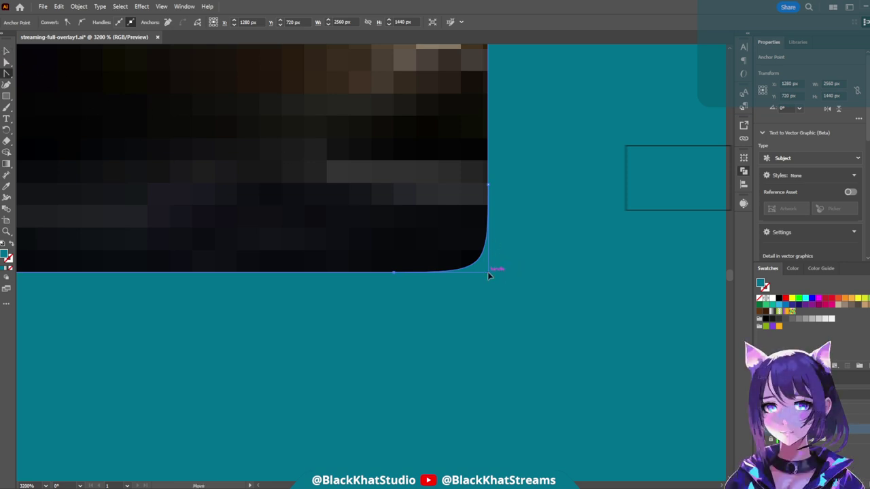
left_click_drag(490, 275, 471, 273)
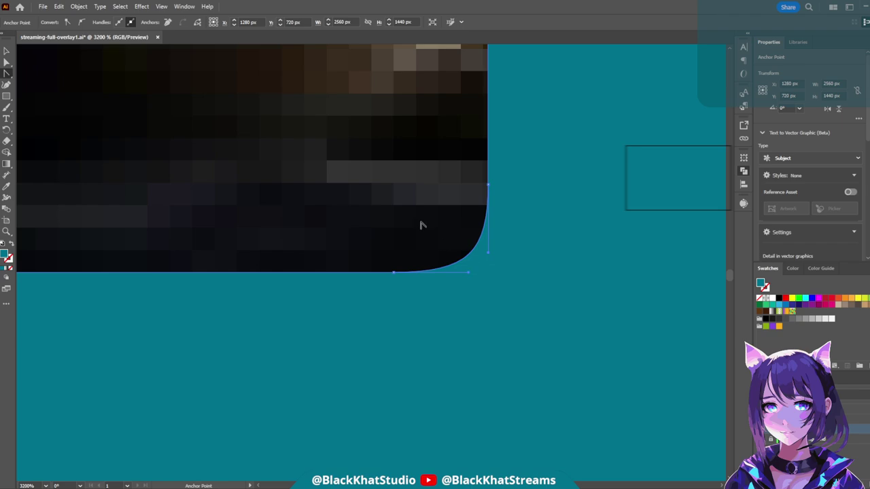
left_click(180, 117)
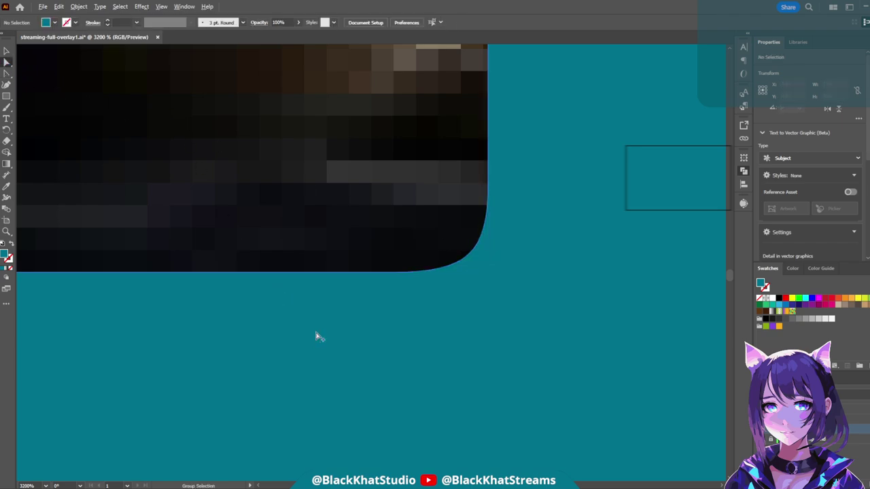
- Examine the rounded inner corner against the whole overlay and in close-up
scroll(316, 336, "down", 10, "alt")
scroll(215, 377, "up", 6, "alt")
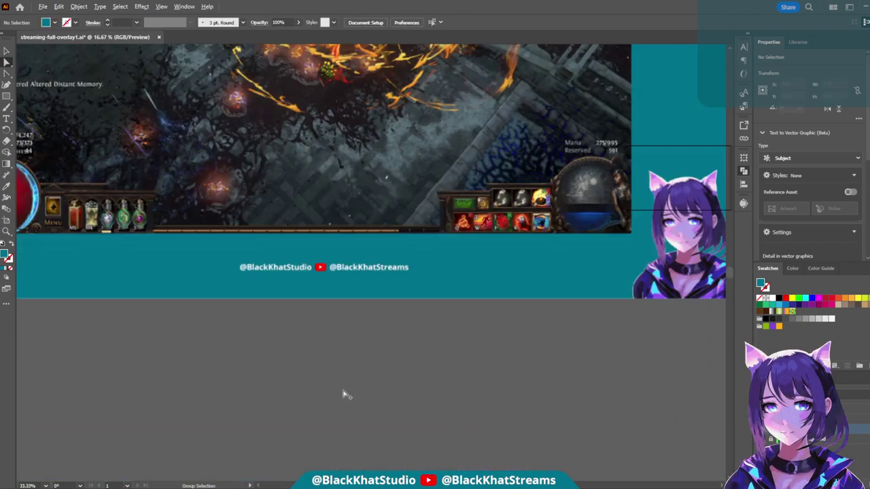
scroll(476, 306, "down", 1, "alt")
scroll(478, 302, "right", 4)
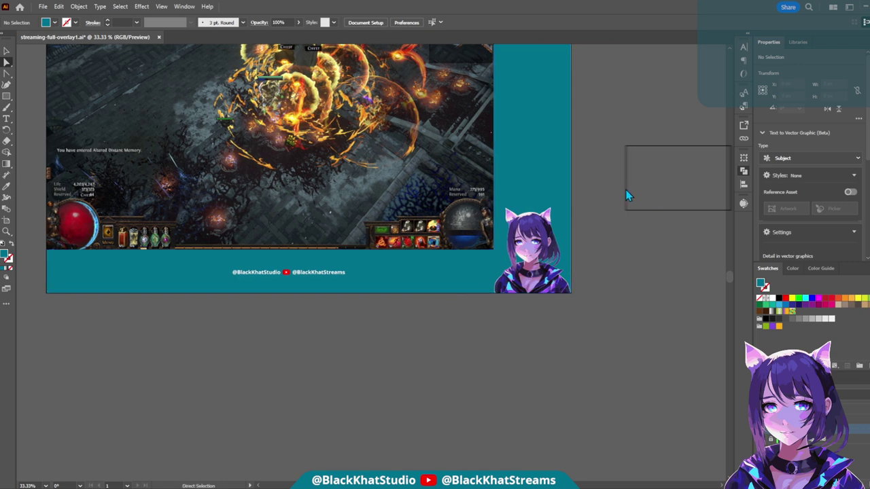
scroll(607, 213, "up", 1)
scroll(606, 270, "up", 3, "alt")
scroll(171, 346, "left", 4)
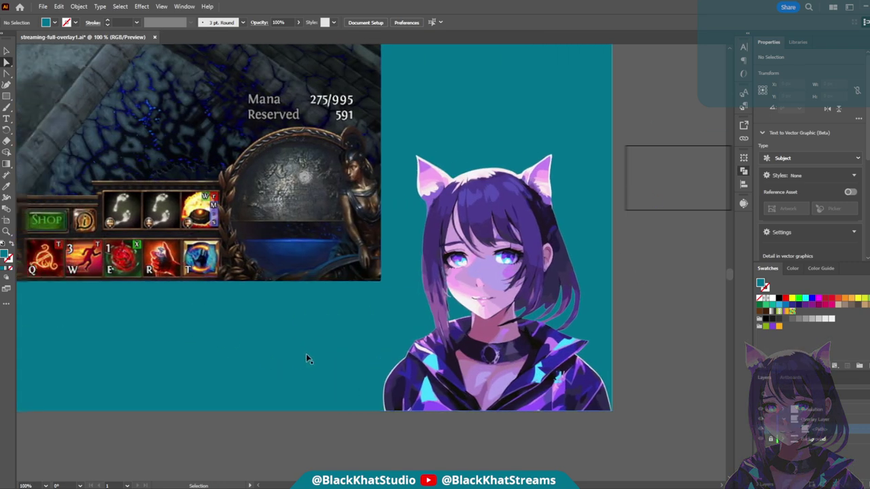
scroll(428, 326, "up", 7, "alt")
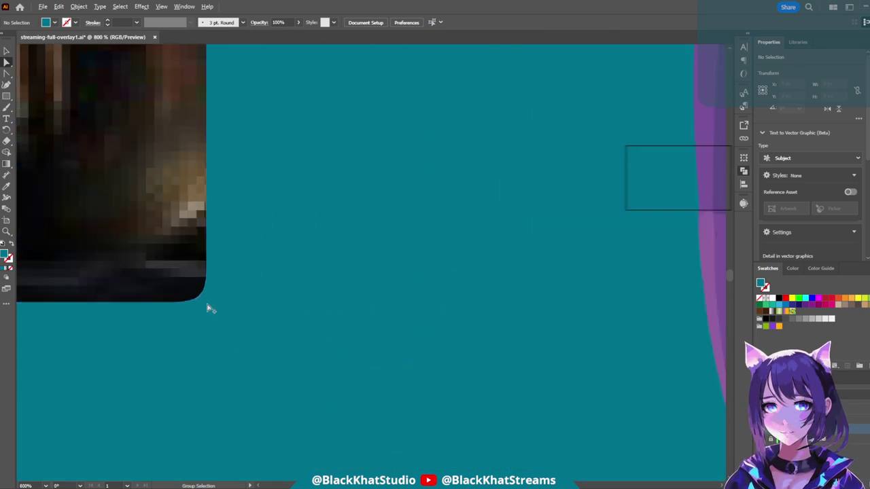
scroll(219, 329, "left", 3)
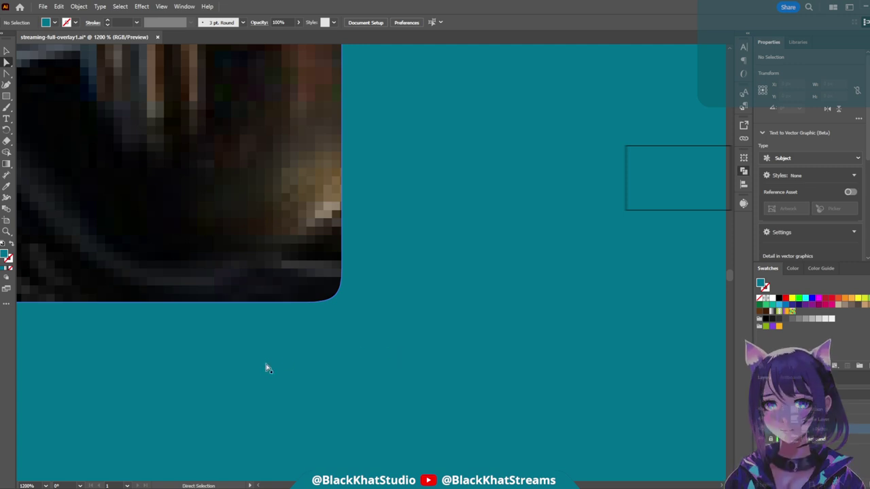
- Undo the anchor and handle edits on the frame's inner corner back to the original square corner
left_click(344, 359)
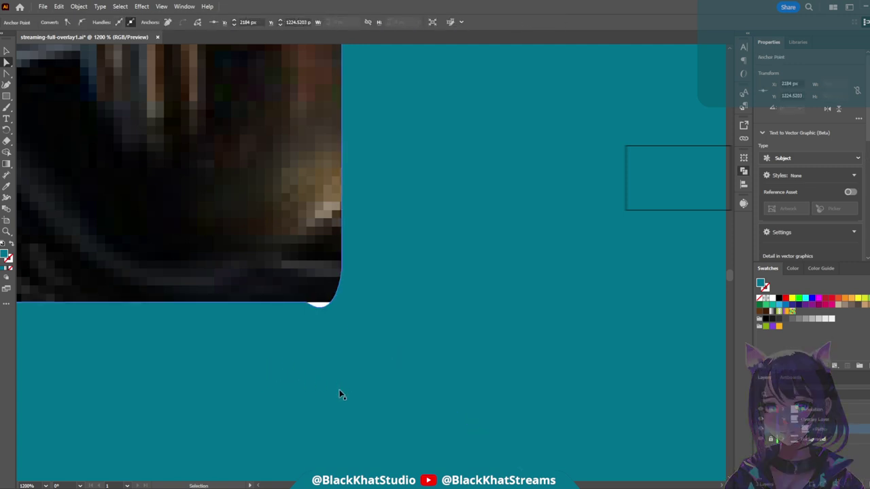
key("Delete")
key("ctrl+z")
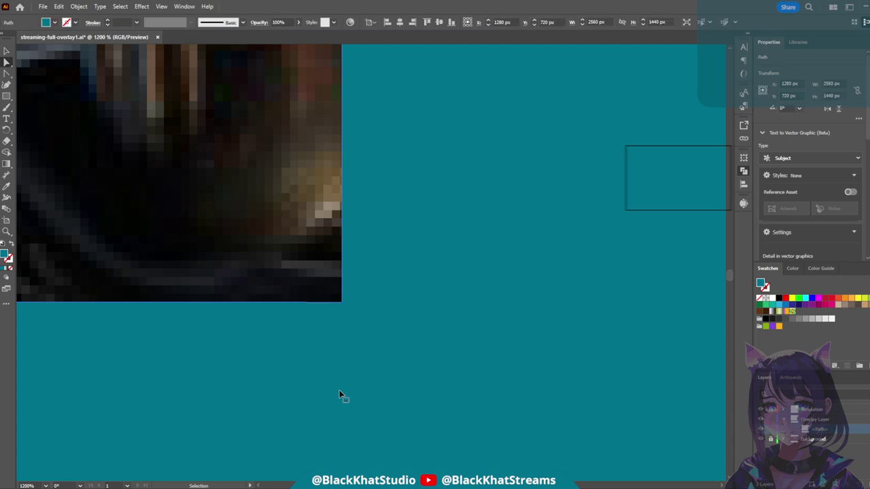
- Show the rulers for the overlay document
key("a")
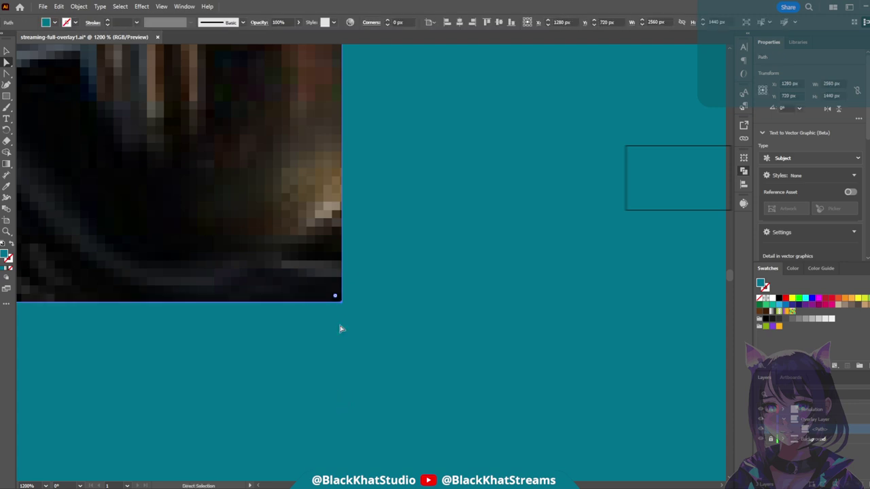
key("Down")
key("Down")
key("Down")
key("Down")
key("Down")
key("Down")
key("Down")
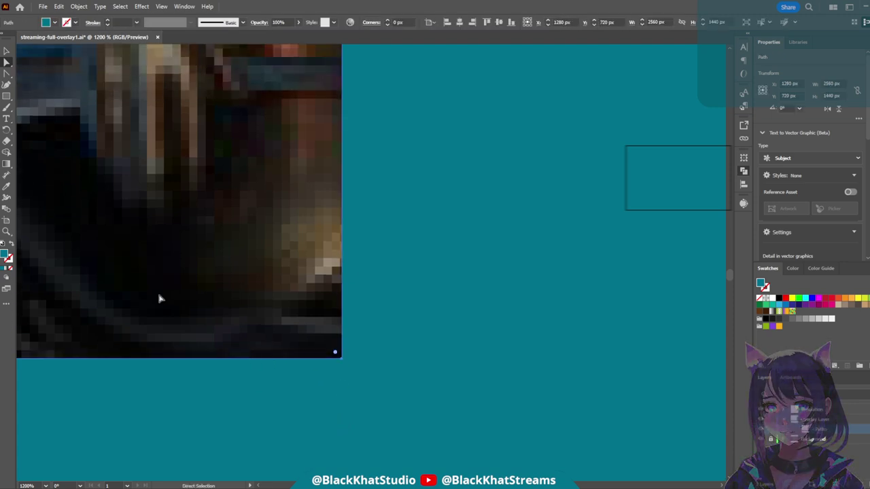
key("v")
key("Right")
key("Right")
key("Right")
key("Right")
key("Right")
key("Right")
key("Right")
key("Right")
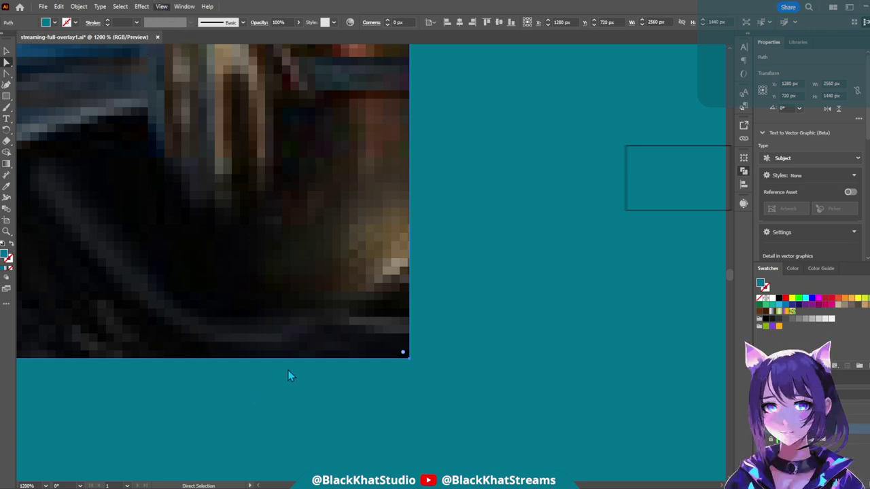
key("ctrl+r")
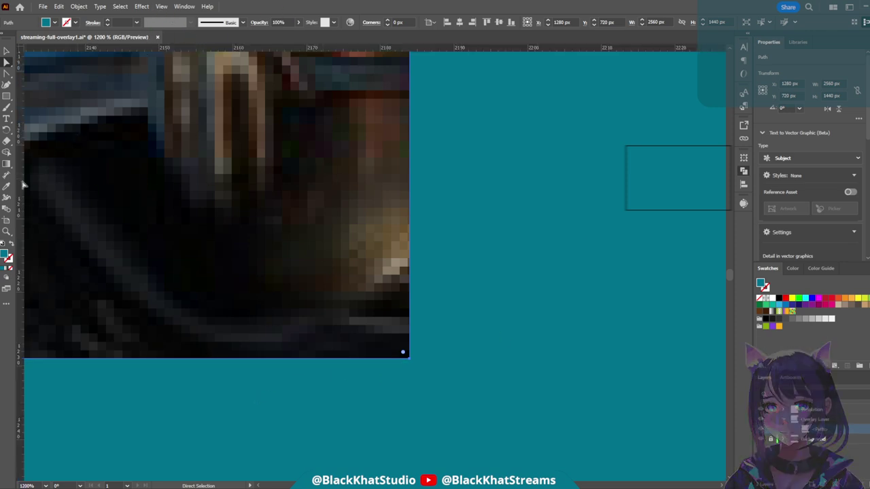
- Place a vertical guide at X 2154 px, 30 px inside the right edge of the overlay's game opening
left_click_drag(19, 191, 418, 347)
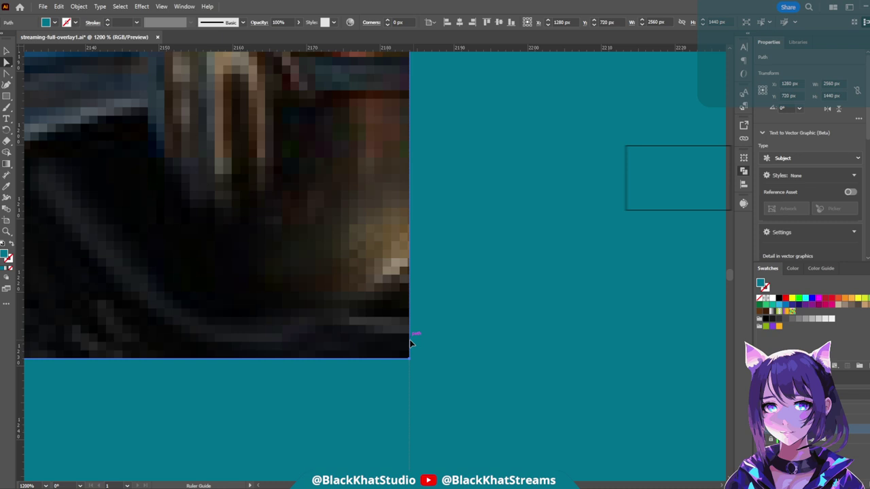
left_click_drag(410, 343, 183, 331)
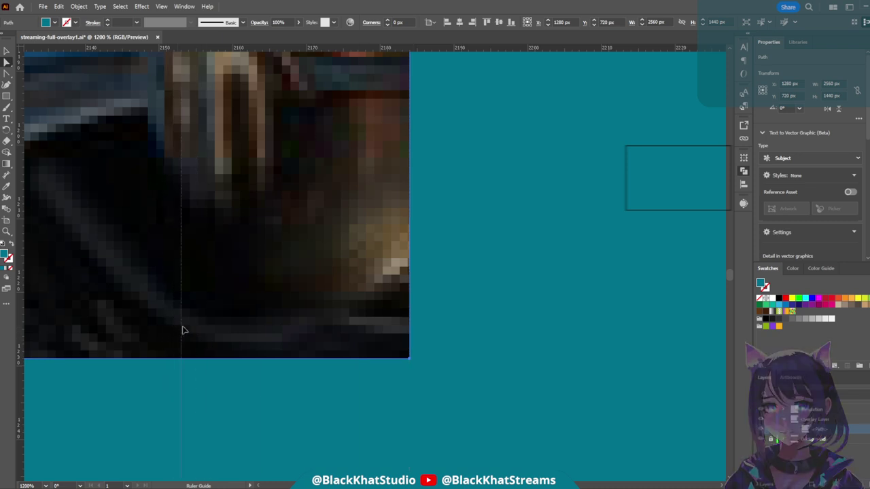
left_click_drag(183, 330, 189, 330)
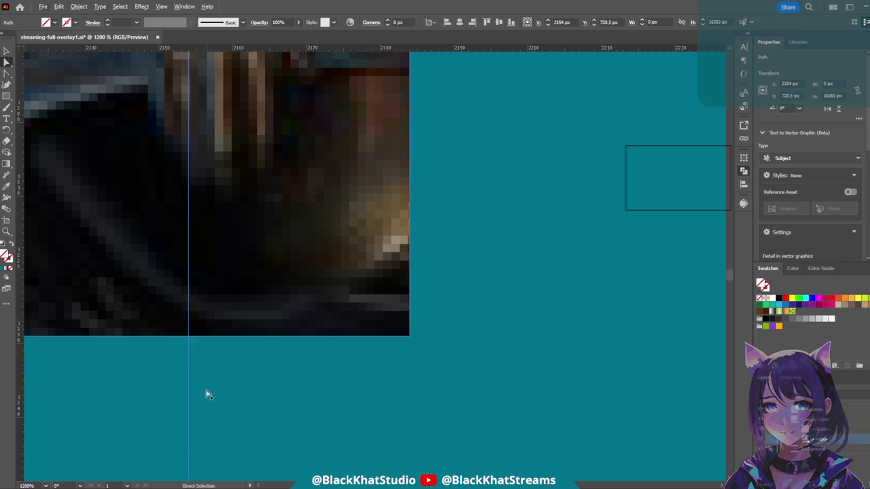
- Place a horizontal guide at Y 1199 px and add anchor points where the two guides cross the opening's edges
key("plus")
left_click(189, 337)
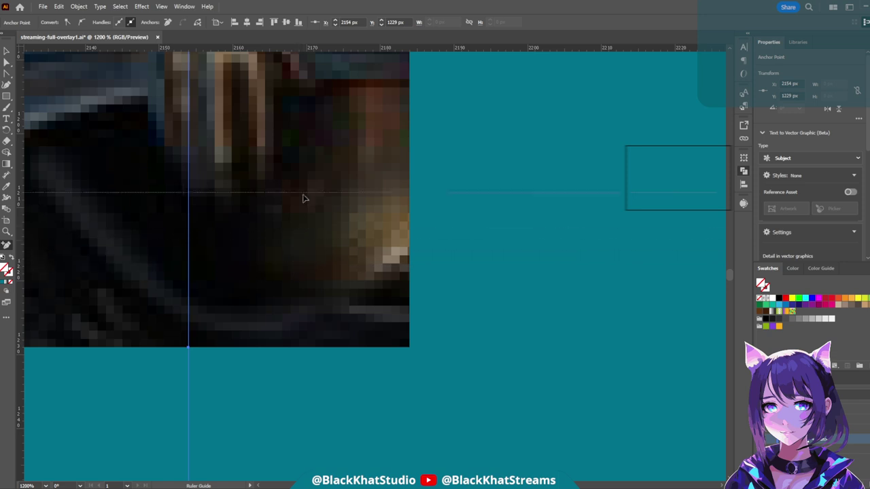
left_click_drag(308, 138, 309, 127)
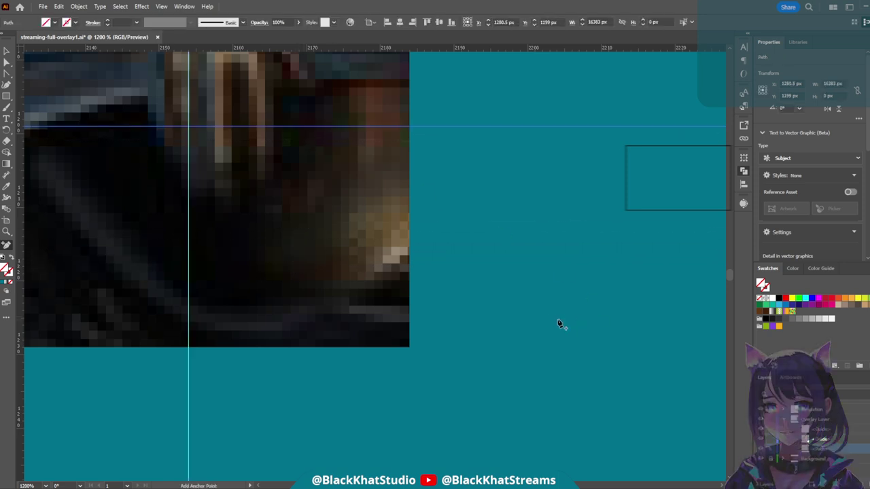
left_click(410, 127)
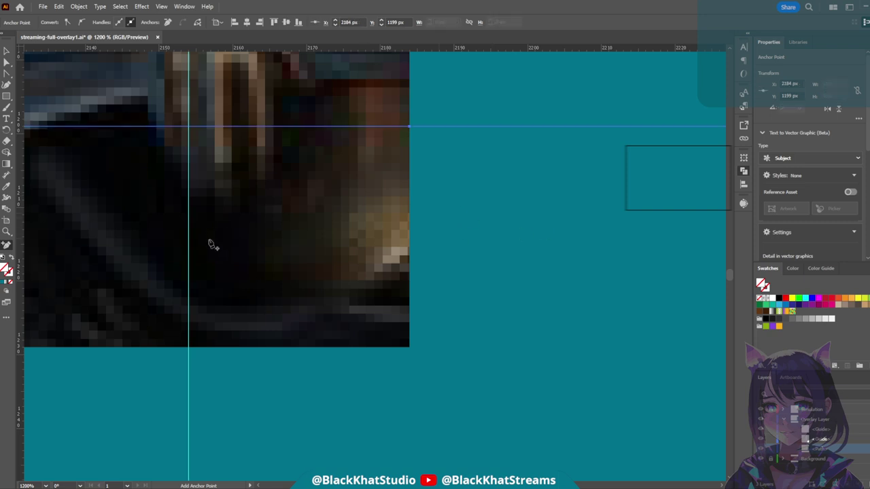
- Try to delete the overlay opening's lower-right corner anchor point and undo the deletion
key("a")
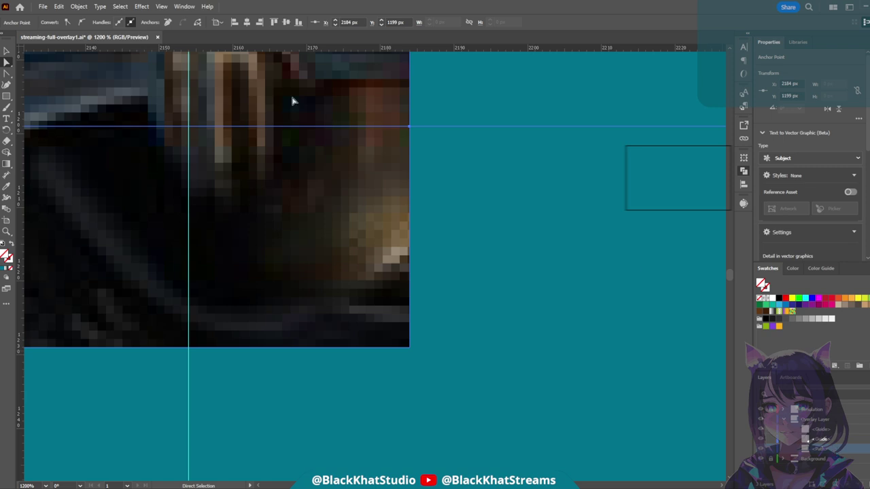
left_click(406, 345)
key("minus")
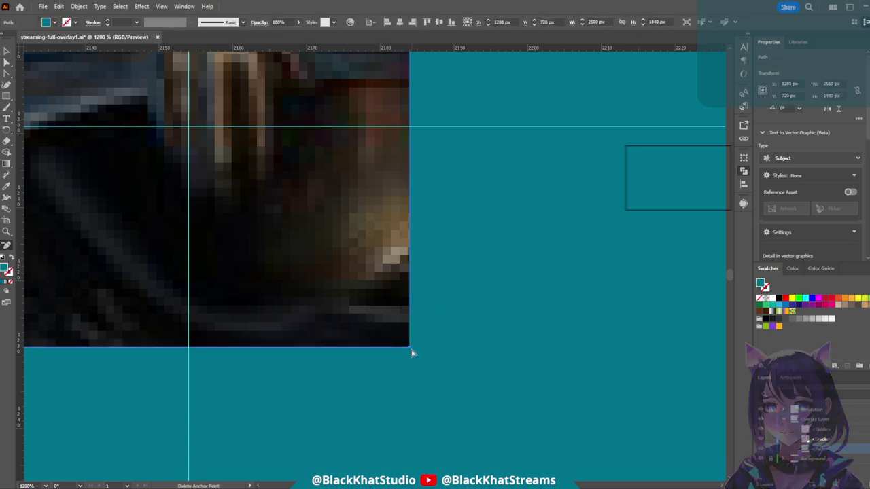
left_click(411, 349)
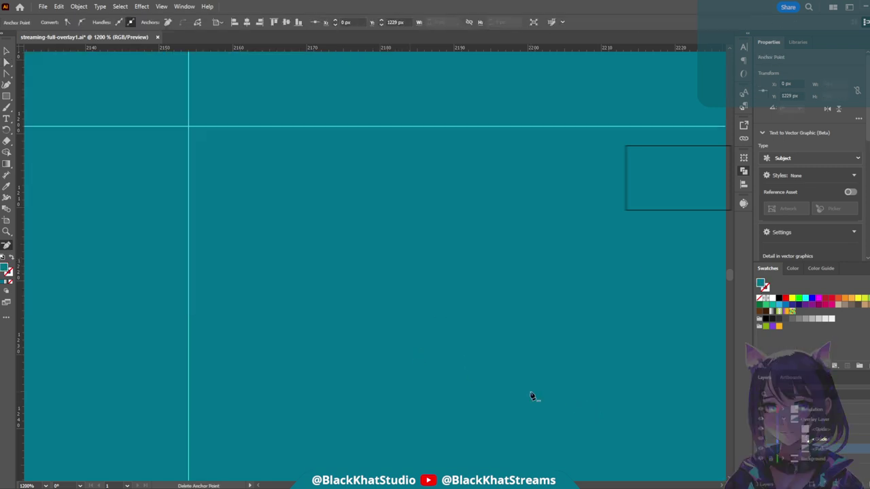
scroll(367, 331, "down", 5)
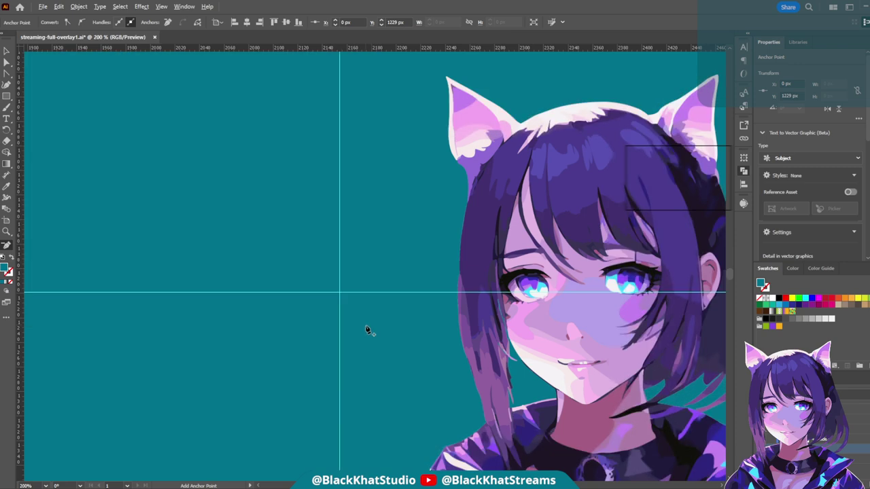
scroll(367, 331, "down", 3)
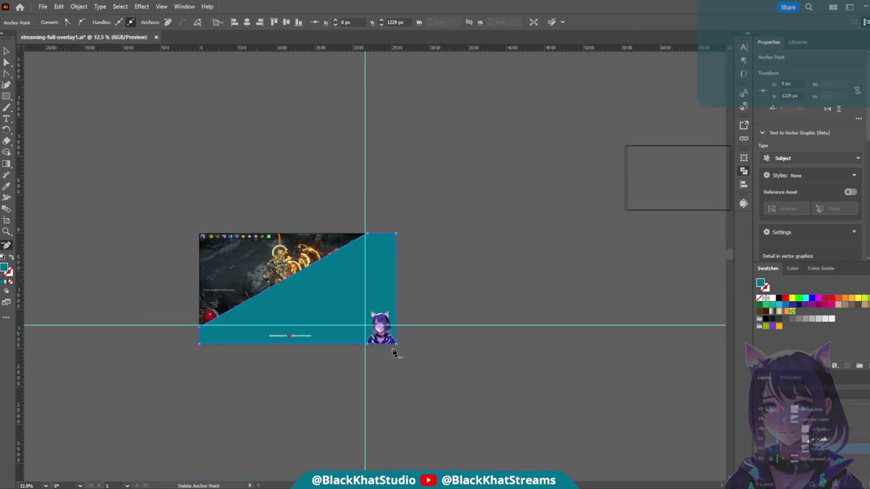
key("Delete")
- Add anchor points to the overlay path at X 2184, Y 1199 px and at X 2154, Y 1229 px
scroll(386, 344, "up", 12)
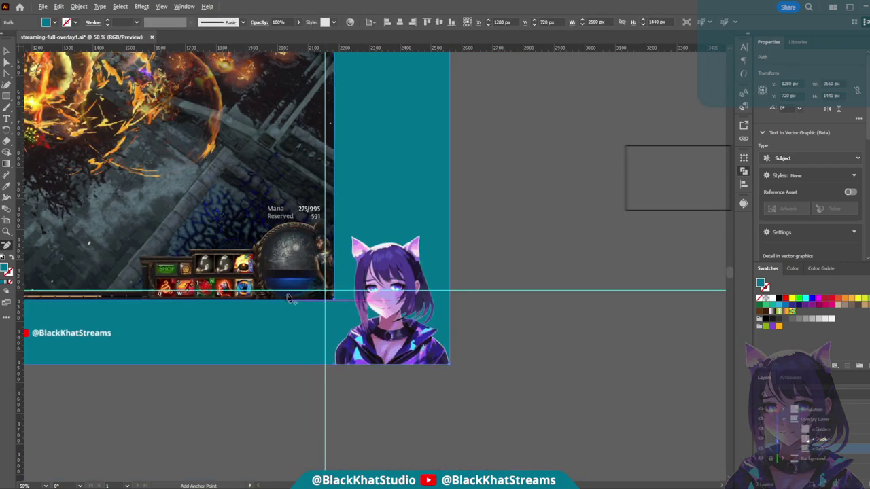
scroll(191, 319, "left", 3)
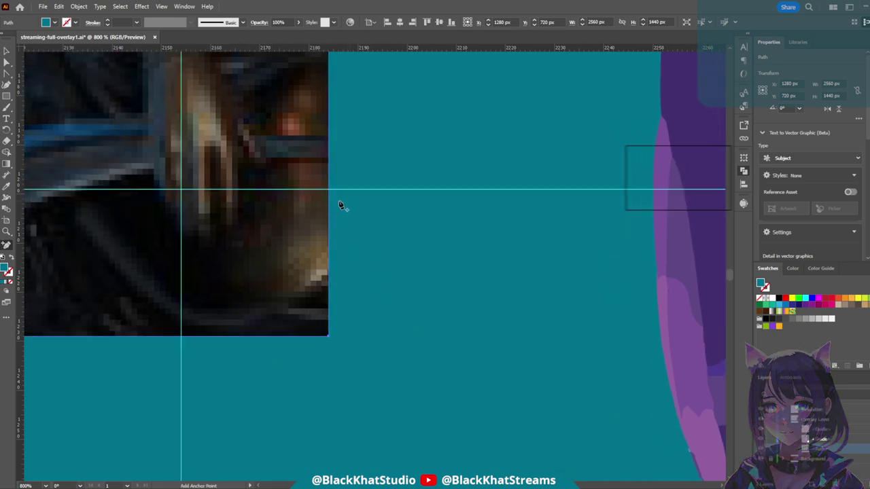
left_click(328, 190)
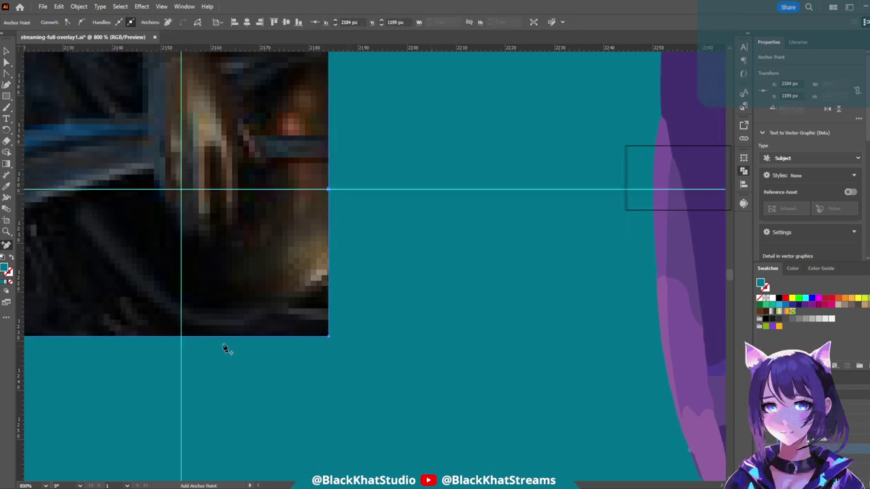
left_click(181, 336)
- Delete the opening's corner anchor point at X 2184, Y 1229 px so a diagonal joins its two neighbouring points
key("a")
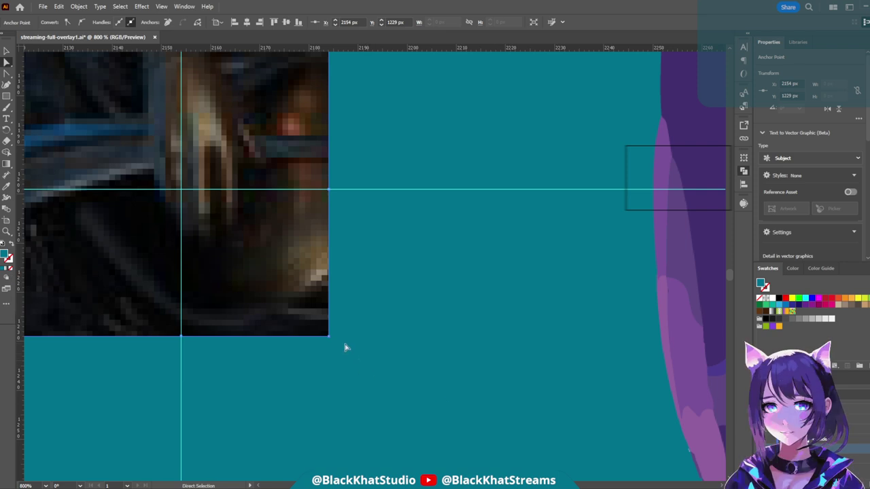
left_click(329, 338)
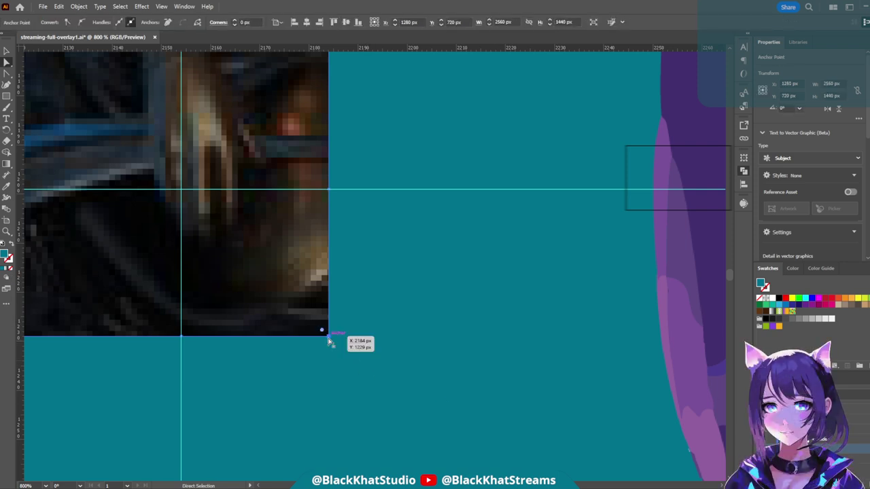
left_click(329, 337)
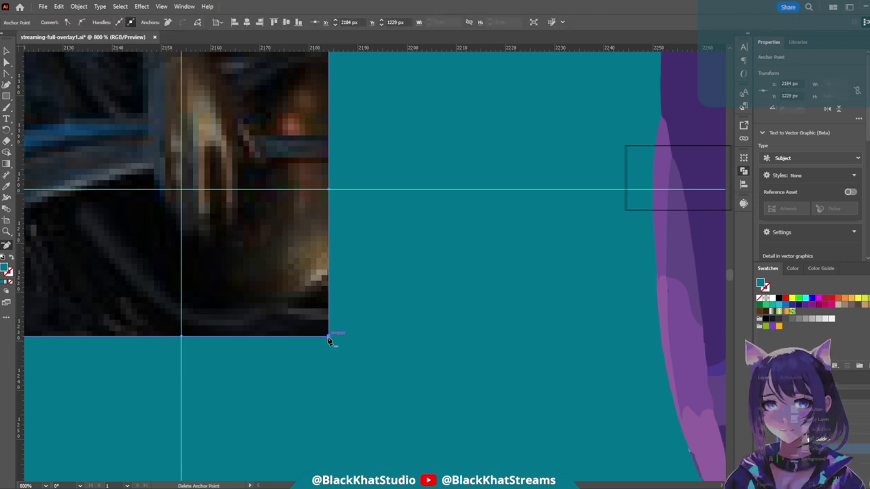
key("shift+Left")
key("shift+Left")
key("shift+Left")
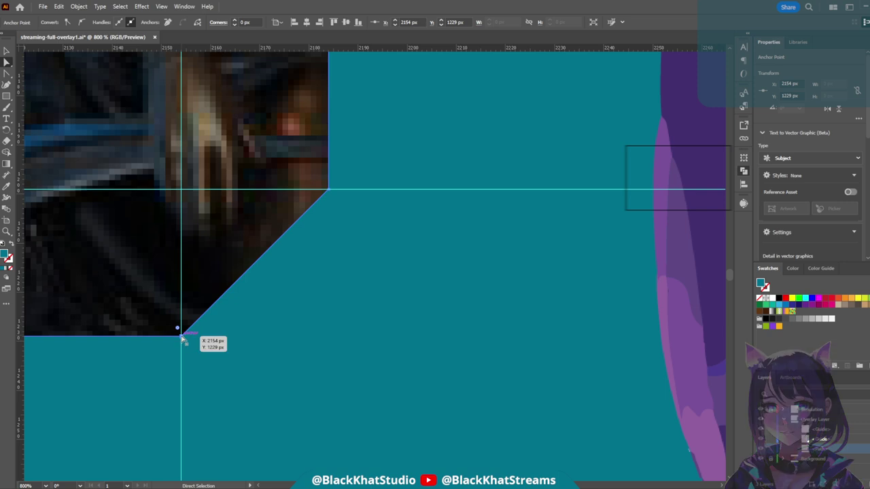
- Round the diagonal corner by pulling handles from both end anchors toward the former corner, removing the outward handle on the lower anchor
key("shift+c")
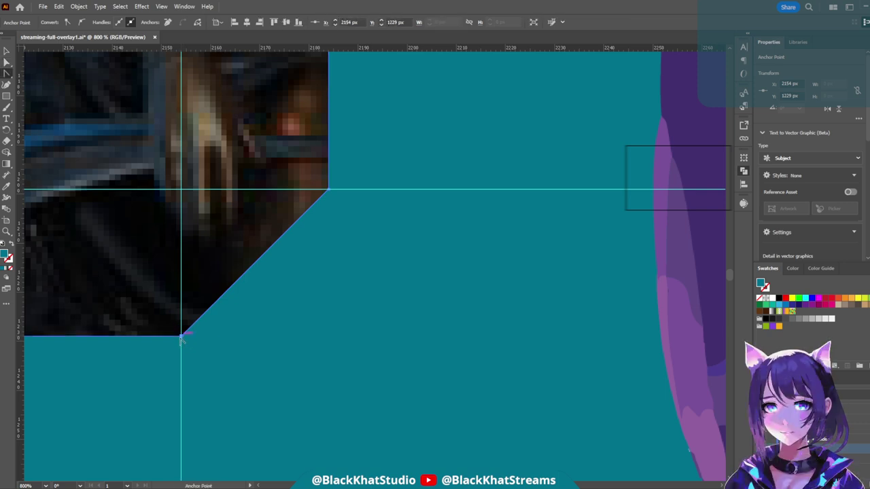
left_click_drag(187, 336, 328, 336)
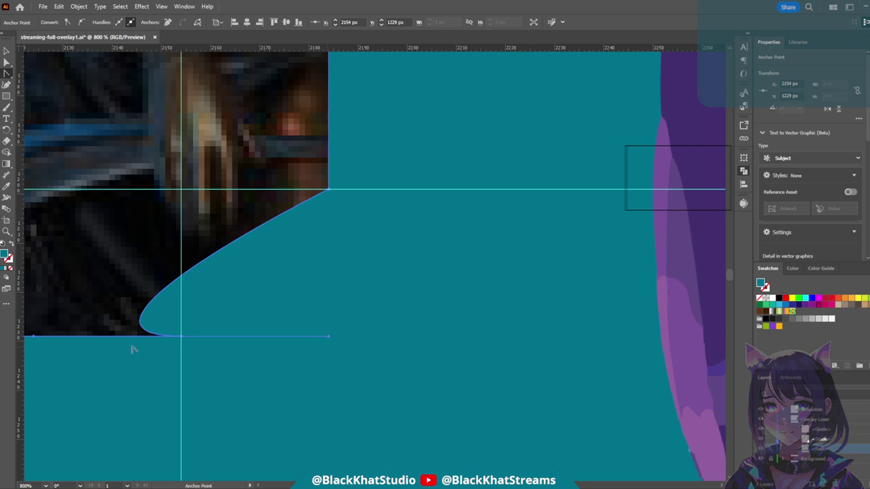
left_click(35, 337)
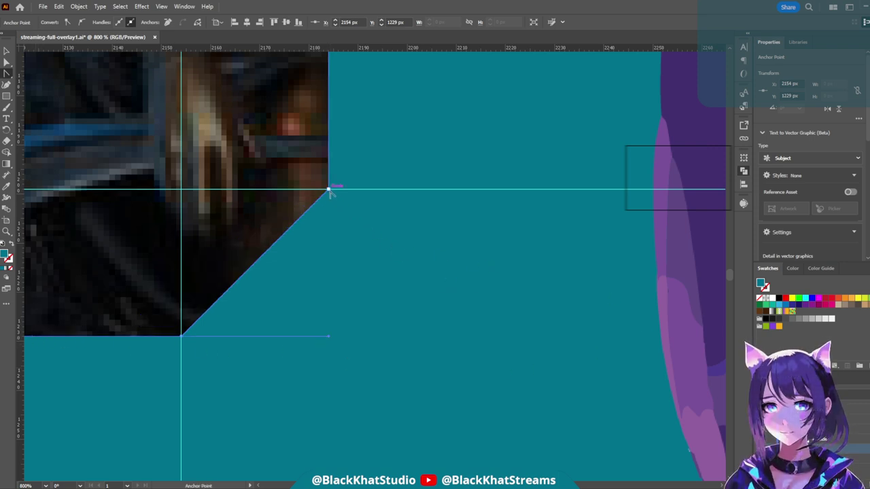
left_click_drag(329, 191, 330, 332)
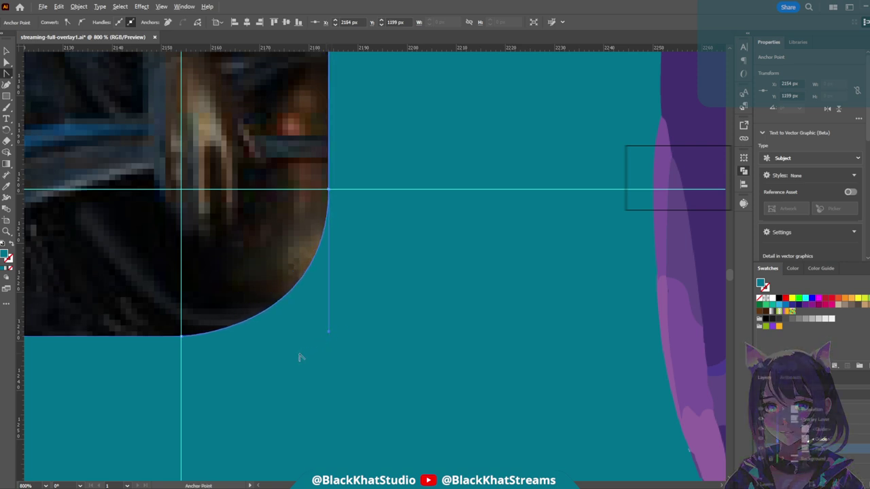
- Place a horizontal guide at Y 1229 px along the opening's bottom edge
scroll(299, 357, "up", 3)
scroll(299, 354, "right", 2)
scroll(299, 355, "left", 4)
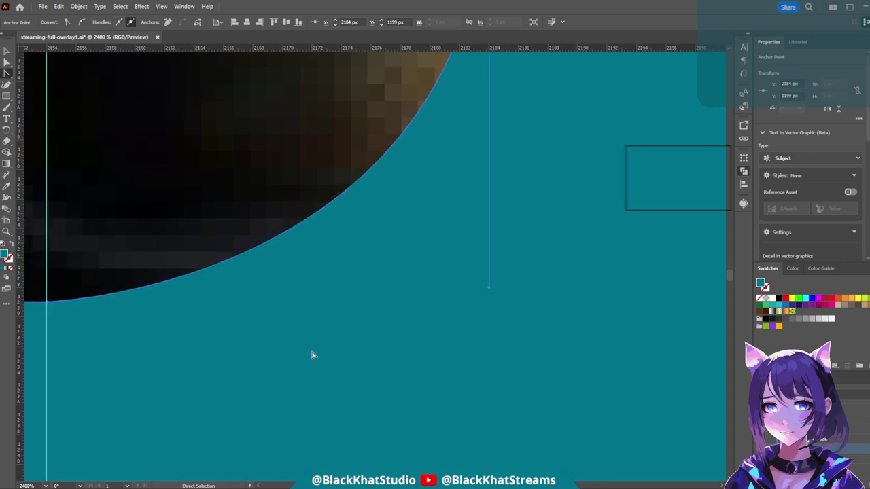
scroll(312, 355, "left", 2)
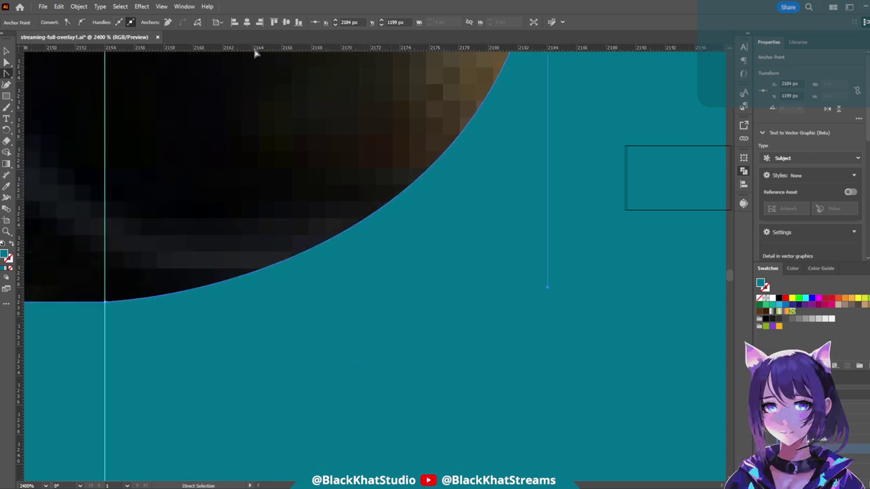
left_click_drag(255, 53, 260, 306)
- Place a vertical guide at X 2184 px along the opening's right edge
scroll(524, 203, "up", 2)
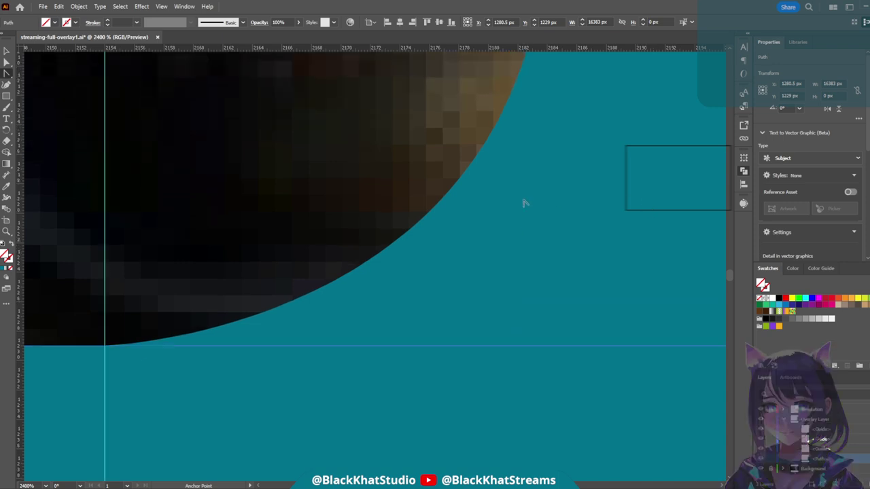
scroll(550, 195, "right", 3)
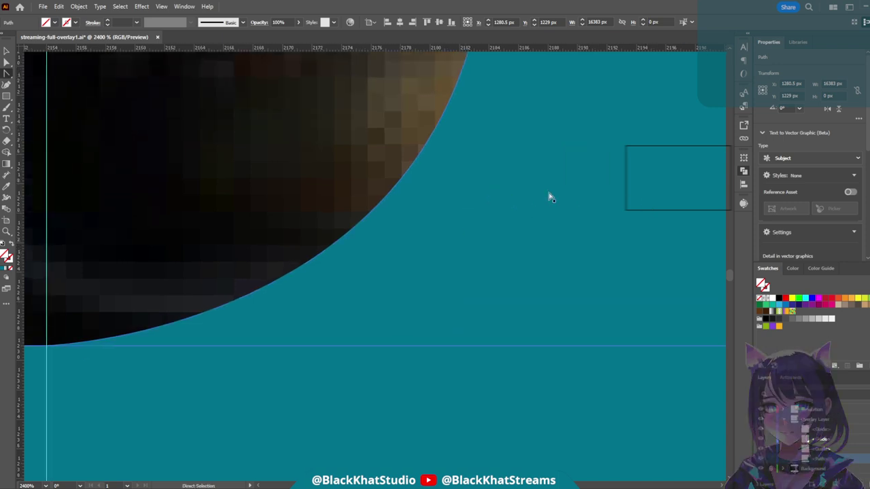
scroll(484, 226, "up", 3)
scroll(484, 225, "down", 3)
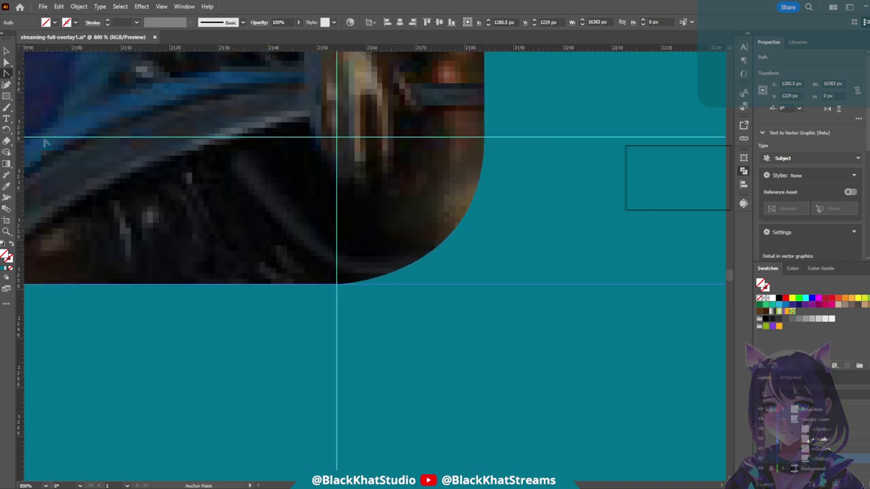
left_click_drag(453, 183, 483, 181)
scroll(580, 228, "up", 1)
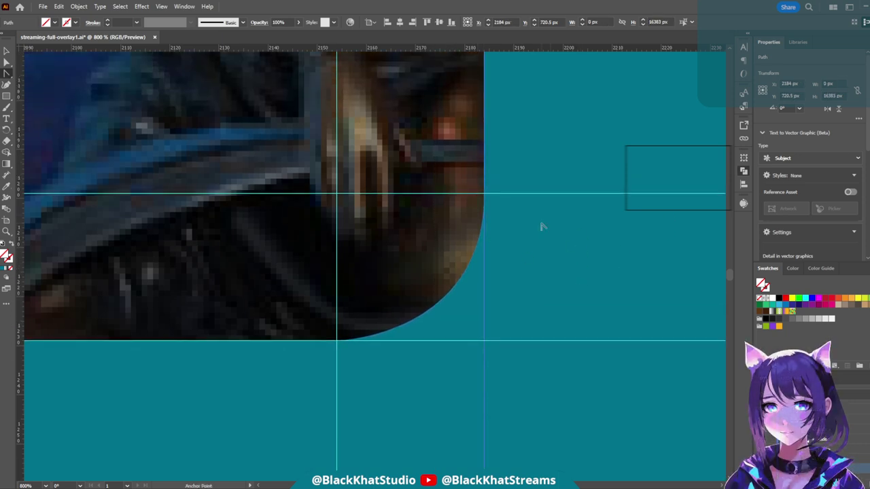
scroll(540, 225, "right", 1)
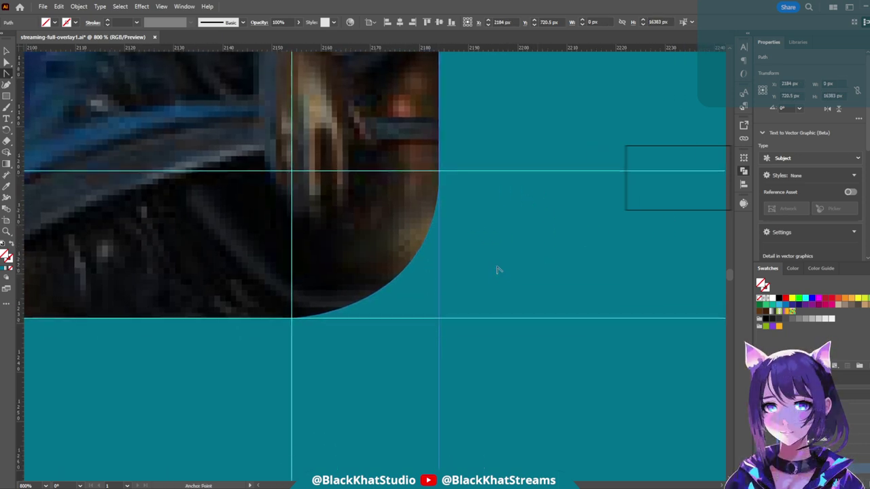
- Pull the curve handle of the opening's bottom anchor at X 2154, Y 1229 px to the guide intersection at X 2184, Y 1229 px
scroll(497, 268, "up", 1)
scroll(838, 446, "down", 1)
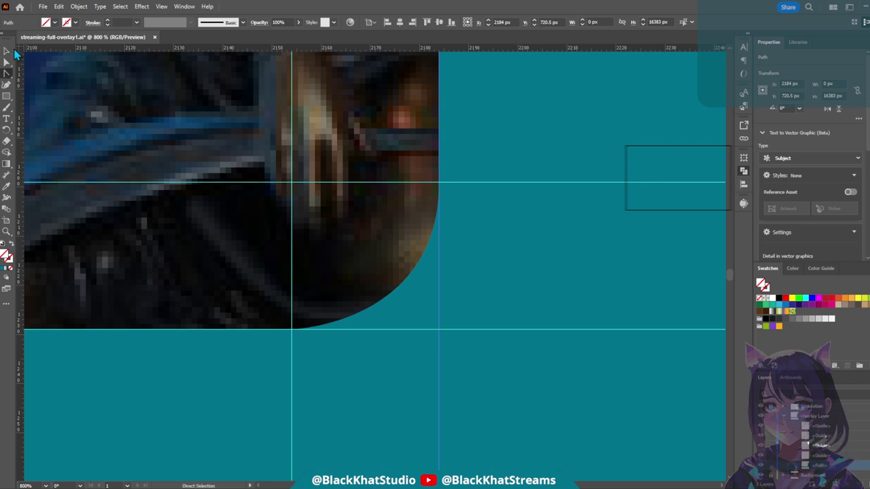
left_click(469, 275)
scroll(435, 268, "up", 2)
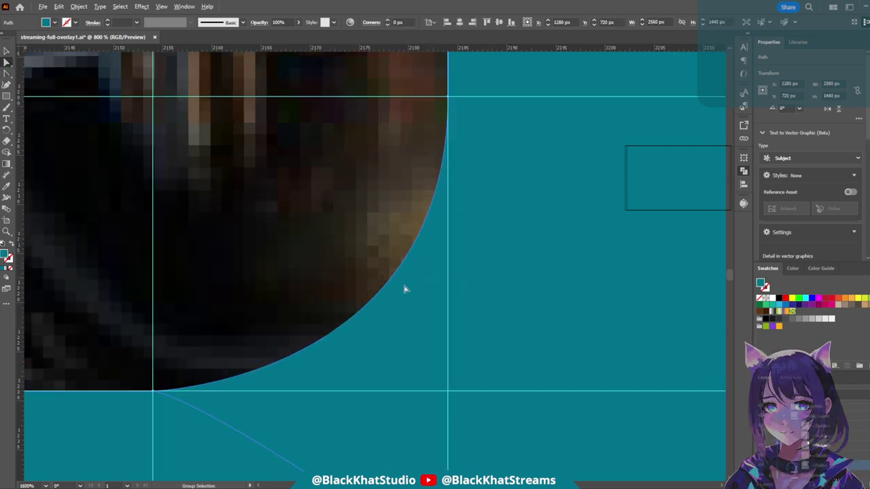
scroll(235, 373, "down", 3)
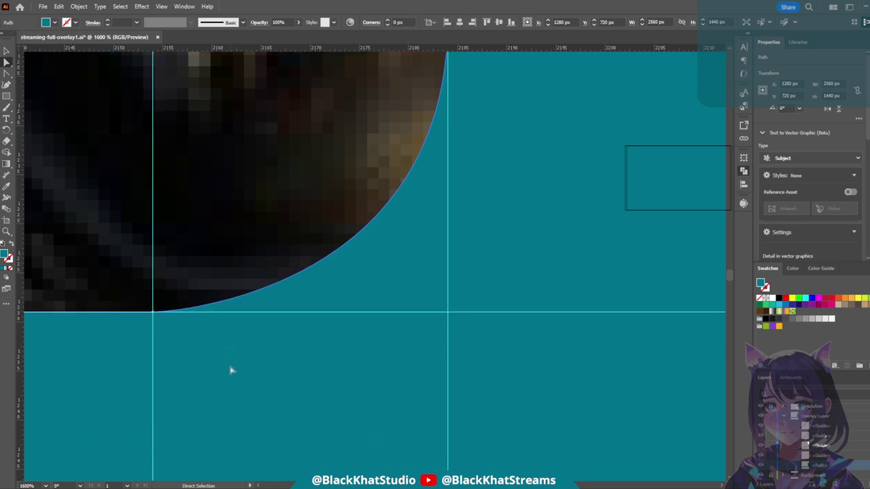
left_click(153, 314)
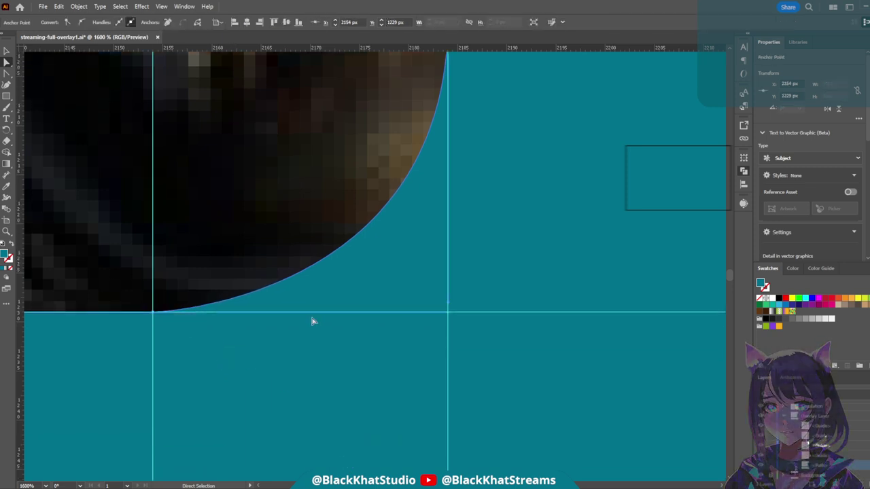
left_click_drag(153, 314, 84, 286)
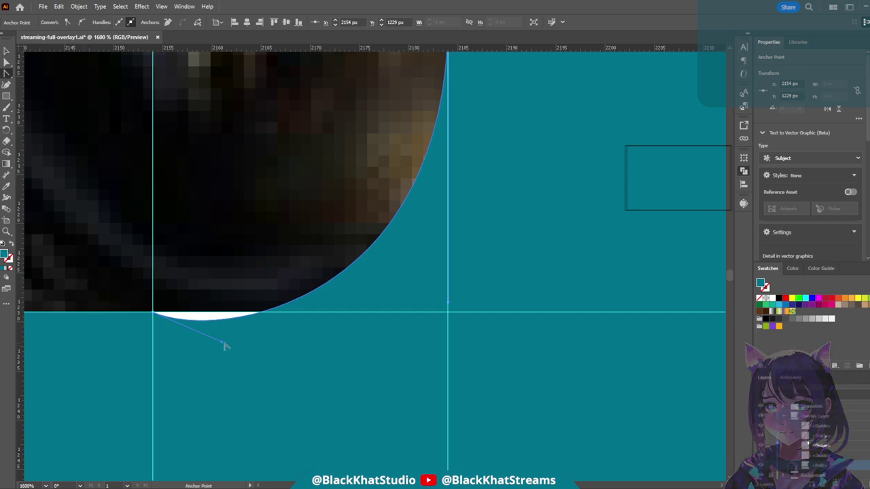
left_click_drag(224, 345, 449, 313)
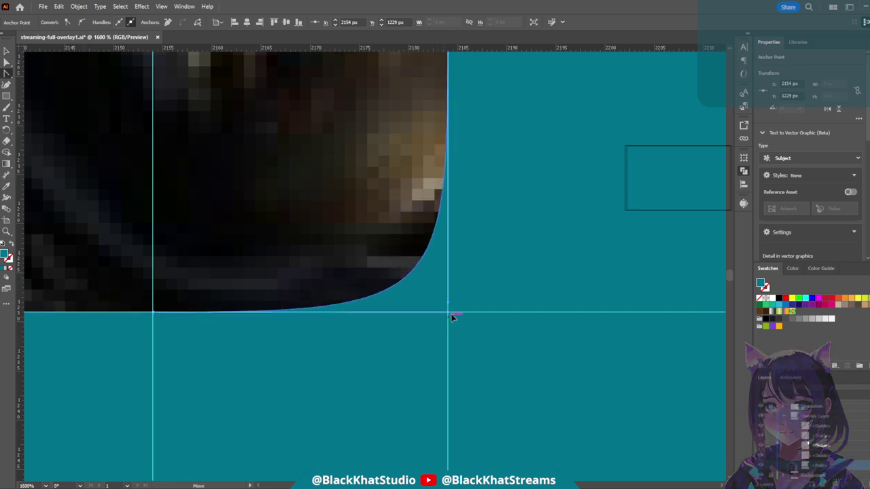
- Extend the curve handle of the right-edge anchor at X 2184, Y 1199 px down to the same guide intersection
scroll(571, 263, "up", 2)
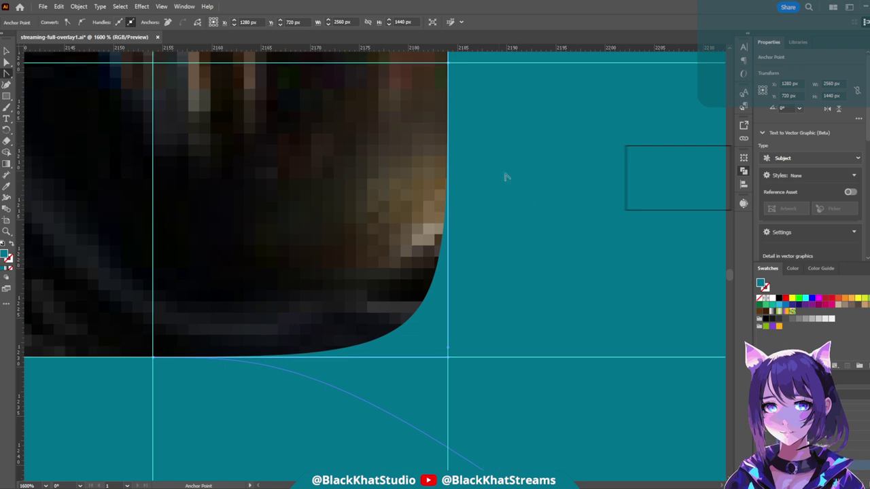
scroll(532, 208, "up", 2)
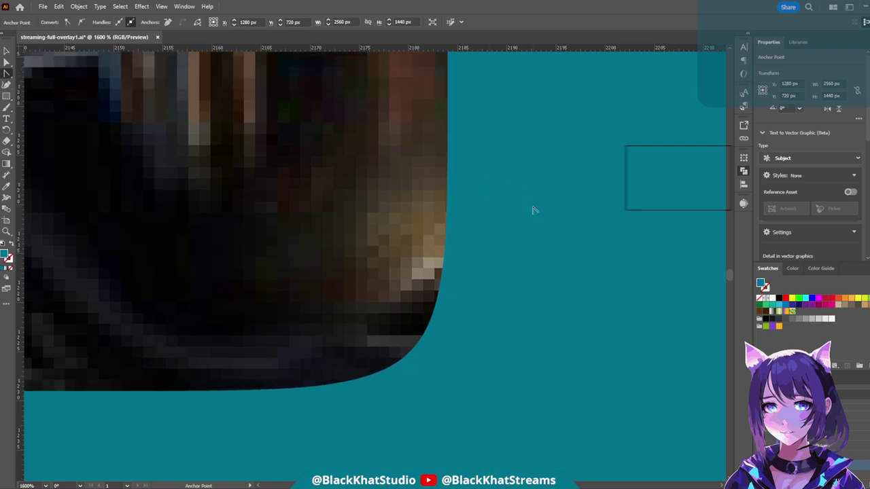
left_click(447, 114)
left_click_drag(448, 117, 445, 403)
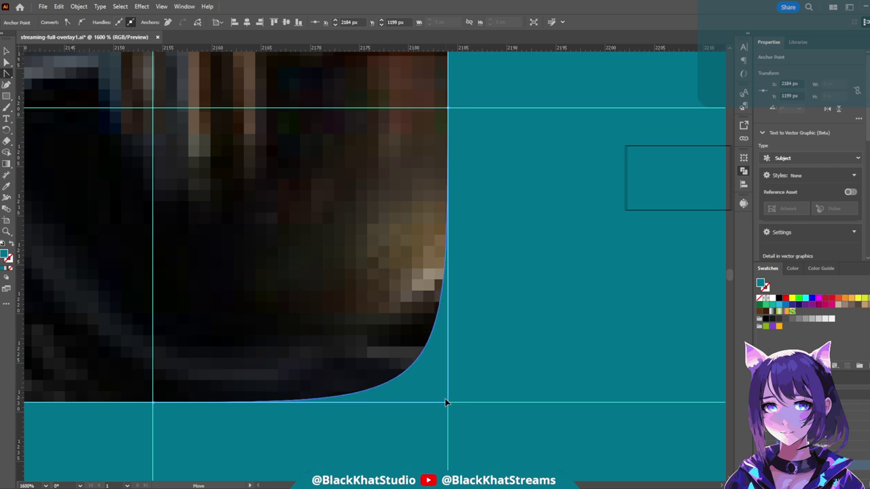
- Delete the guides around the opening's rounded corner, including those at X 2184, Y 1229 and X 2154 px
scroll(458, 175, "up", 5)
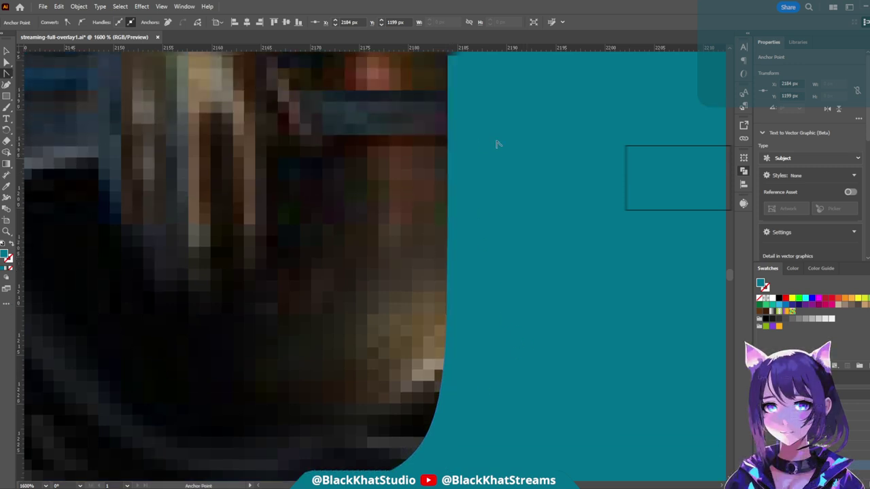
scroll(499, 161, "up", 4)
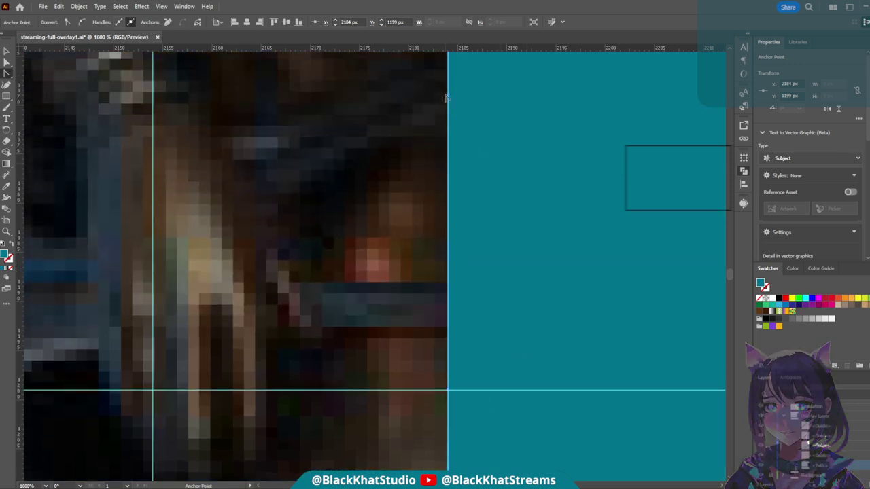
scroll(485, 360, "down", 11)
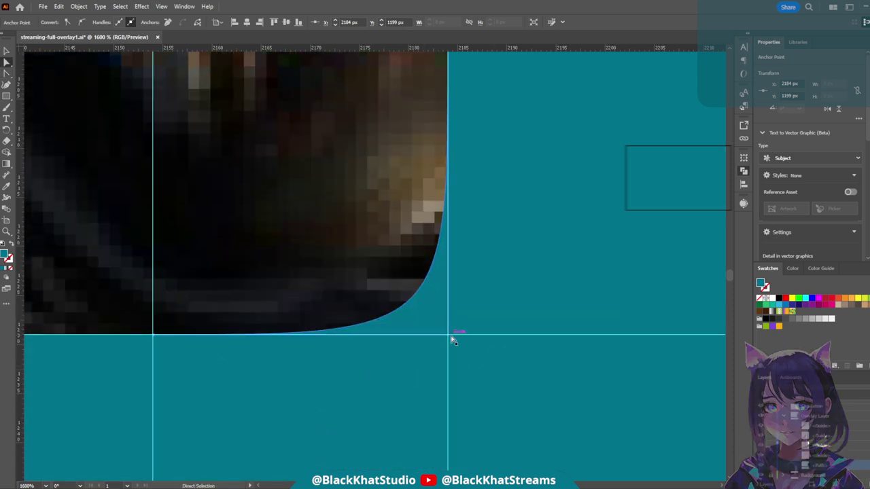
left_click(447, 367)
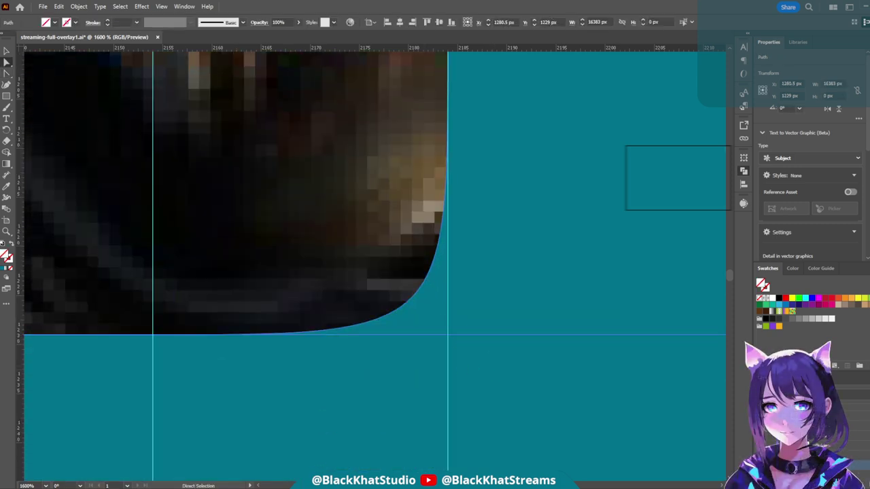
key("ctrl+shift+a")
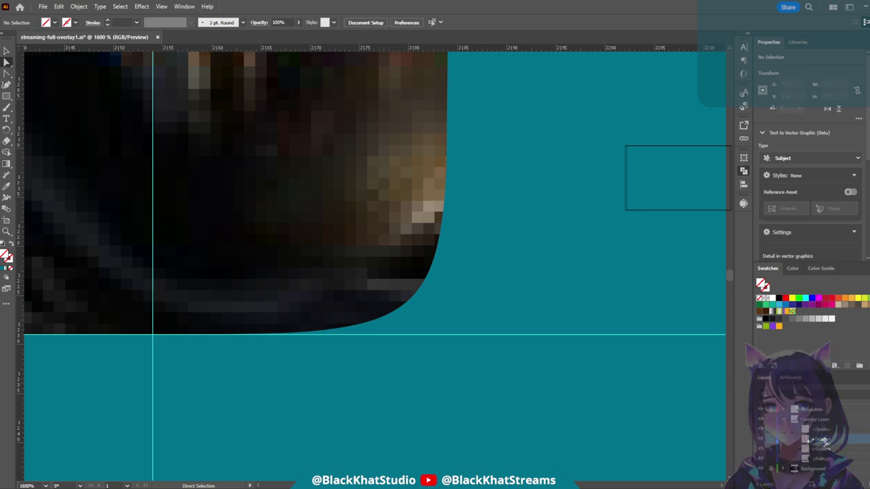
left_click(824, 440)
key("Delete")
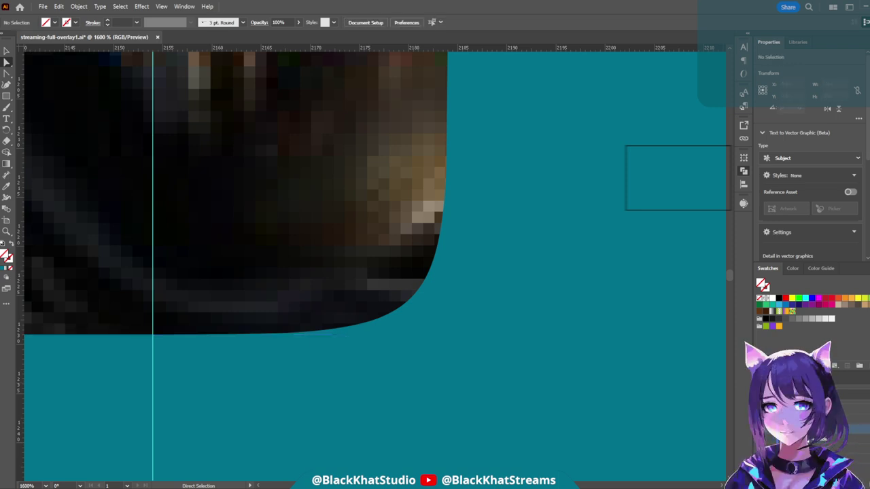
left_click(153, 380)
key("Delete")
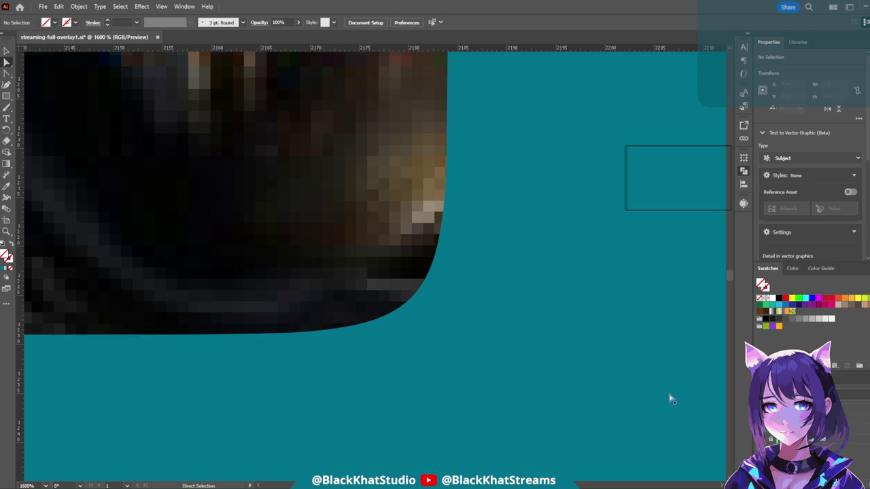
- Deselect everything and examine the rounded corner both against the whole overlay and close up
left_click(430, 291)
left_click_drag(375, 344, 156, 374)
scroll(266, 380, "down", 7)
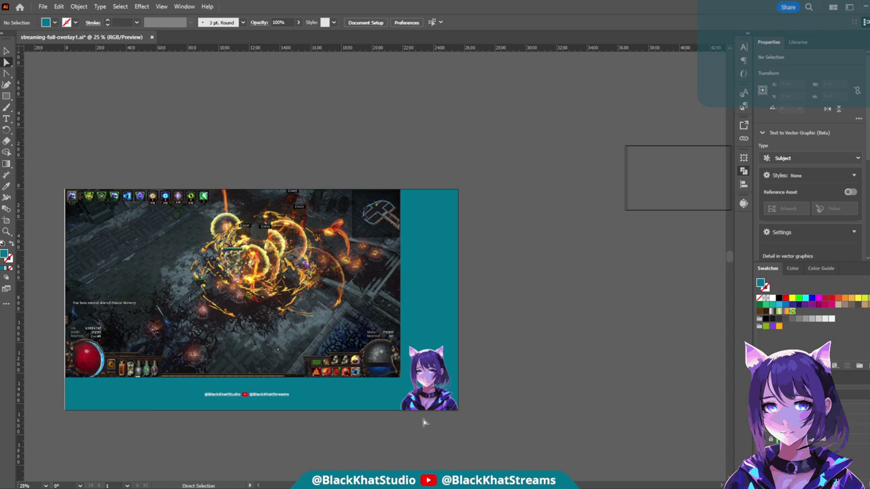
scroll(274, 422, "left", 3)
scroll(404, 431, "up", 1)
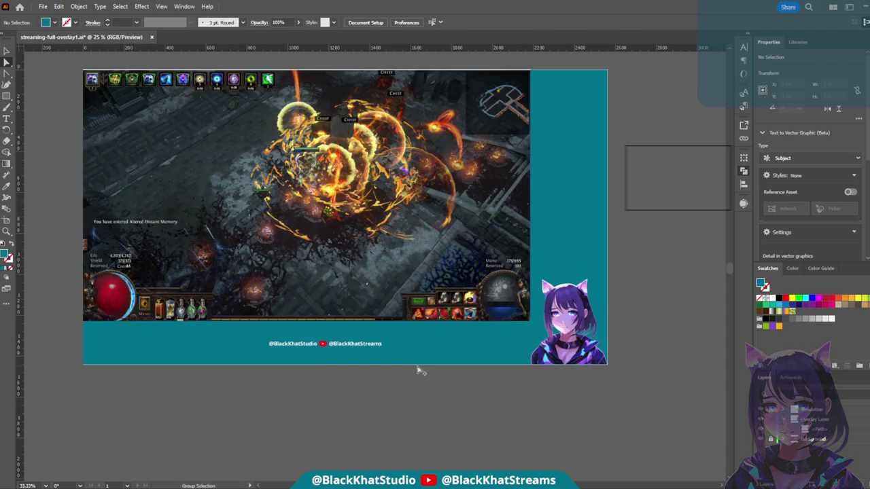
scroll(418, 369, "up", 1)
scroll(417, 369, "up", 3)
scroll(412, 367, "down", 1)
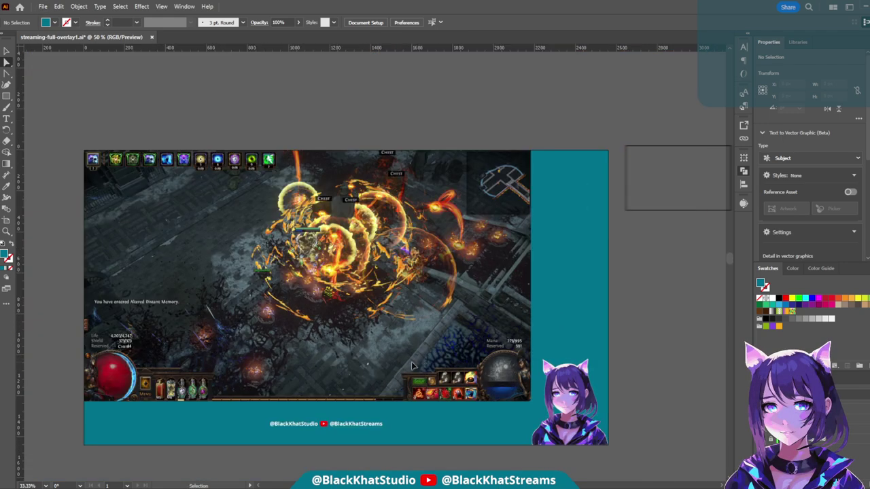
scroll(412, 361, "up", 1)
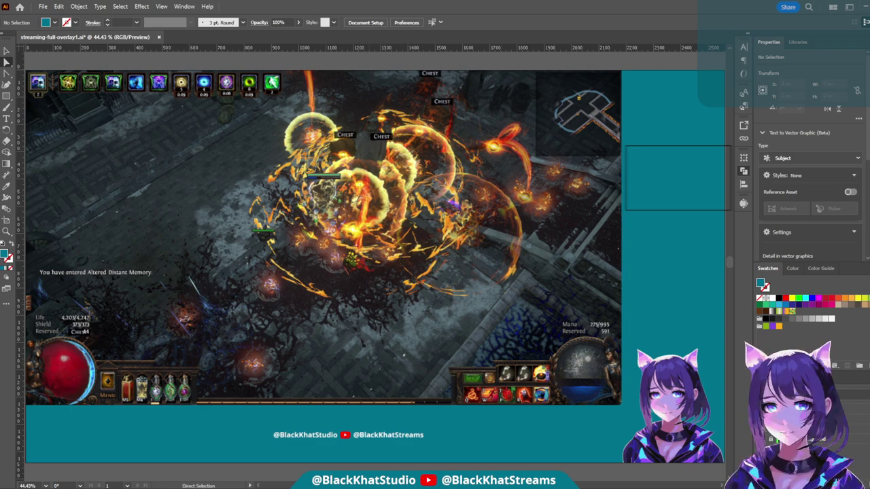
scroll(628, 413, "right", 2)
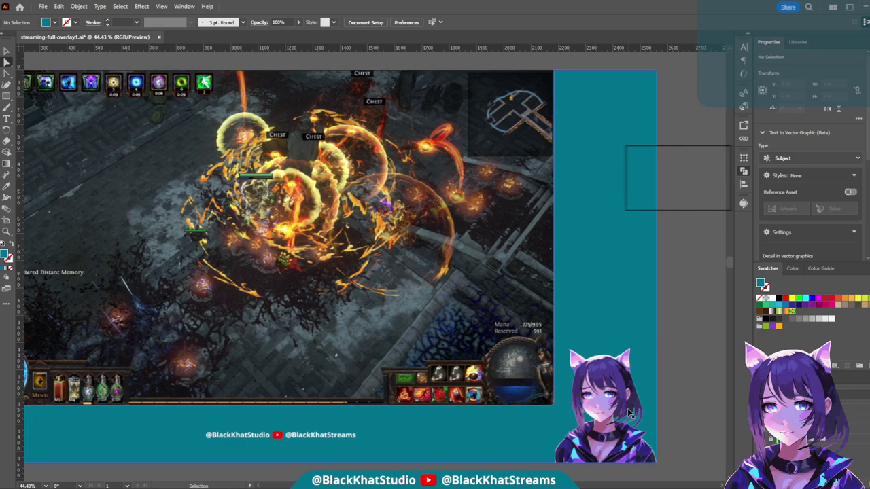
scroll(628, 414, "right", 2)
scroll(567, 412, "up", 5)
scroll(583, 361, "right", 2)
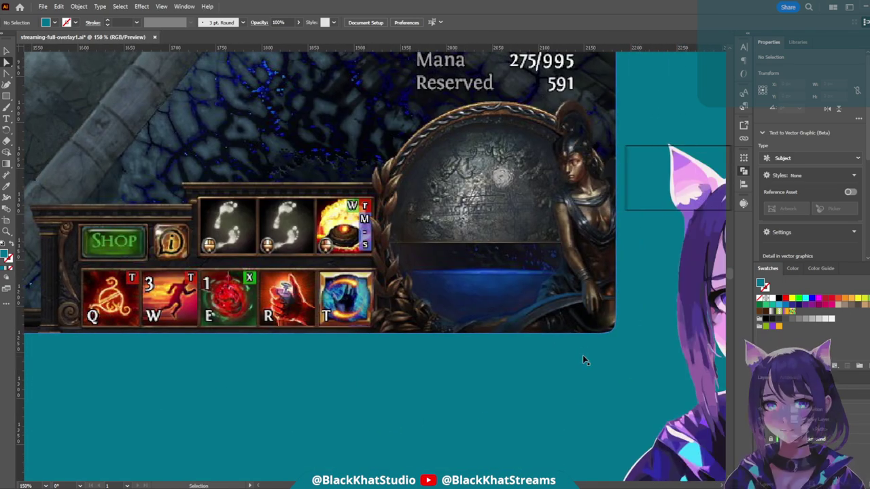
scroll(582, 361, "right", 1)
scroll(548, 360, "down", 5)
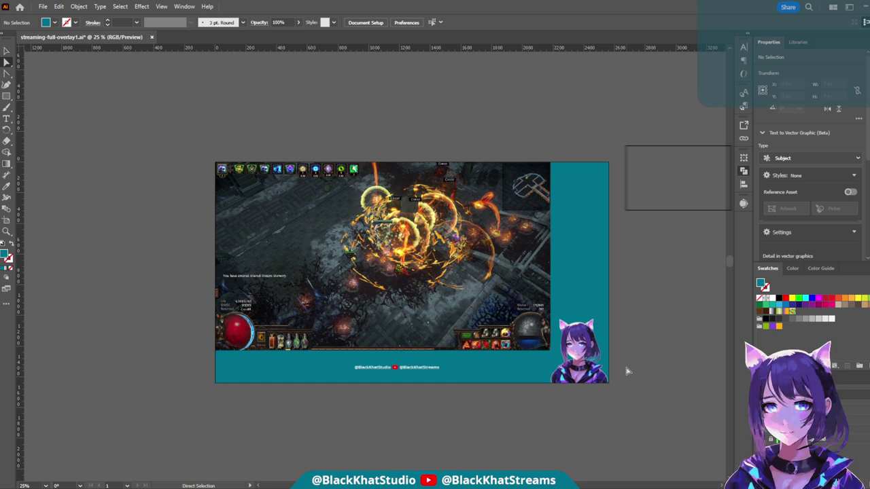
- Move the right-edge anchor point of the rounded corner up 4 px to Y 1195 px, keeping it at X 2184 px
scroll(632, 342, "up", 1)
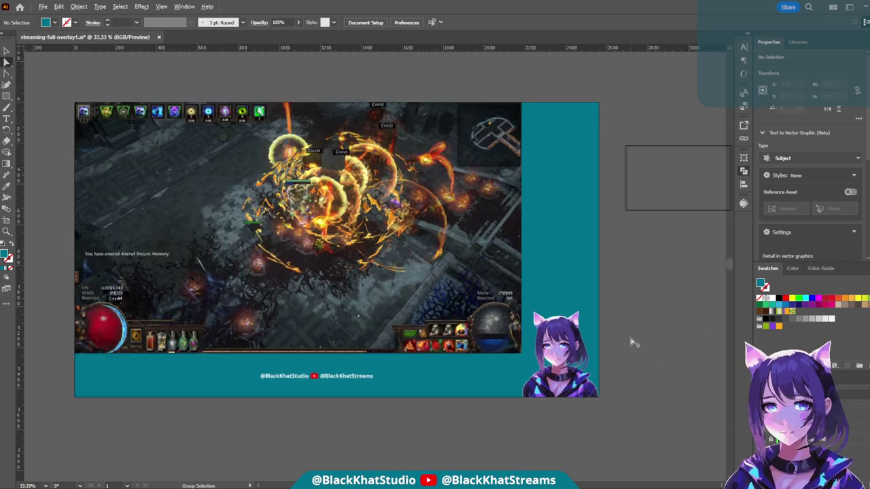
scroll(524, 353, "up", 8)
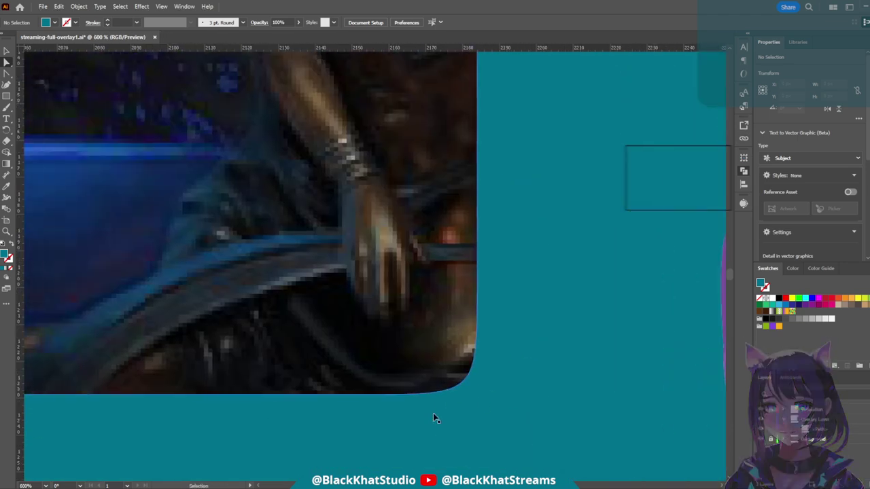
key("a")
left_click(488, 395)
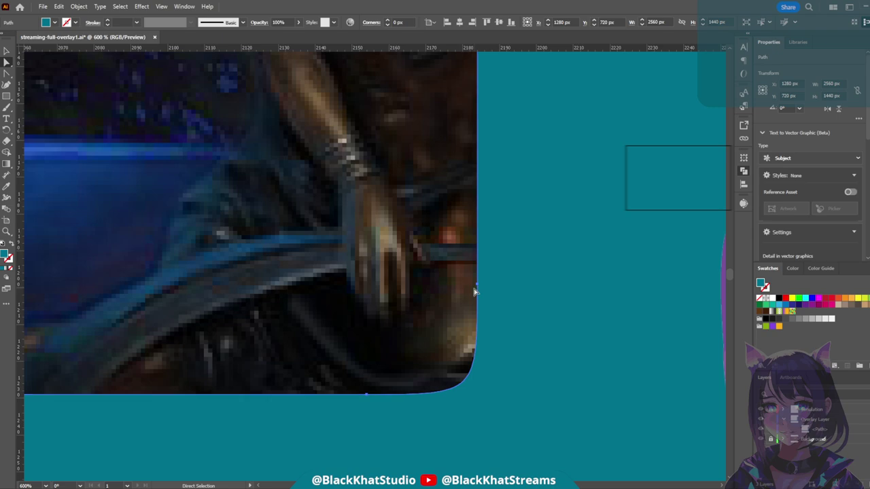
scroll(355, 418, "down", 2)
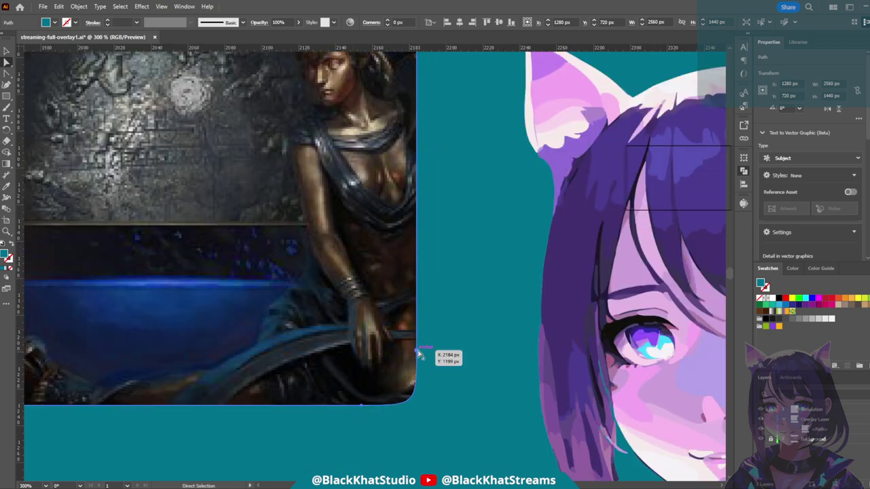
left_click(418, 354)
scroll(447, 386, "up", 4)
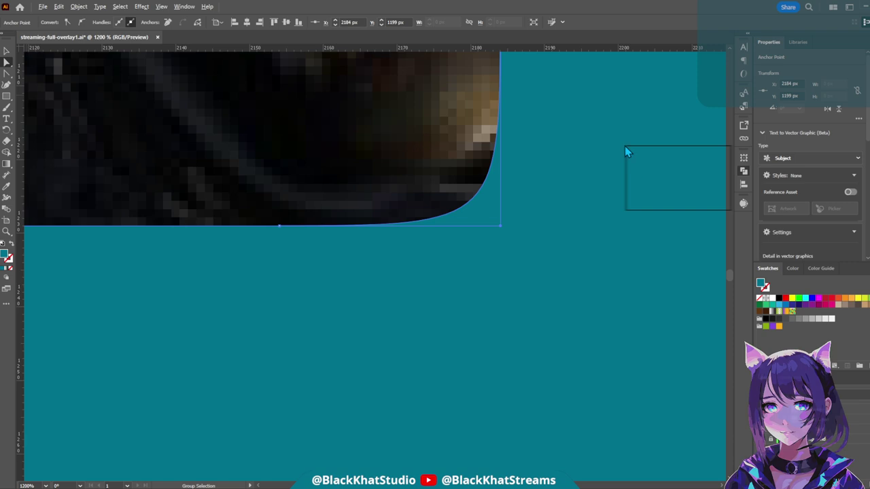
scroll(631, 112, "up", 1)
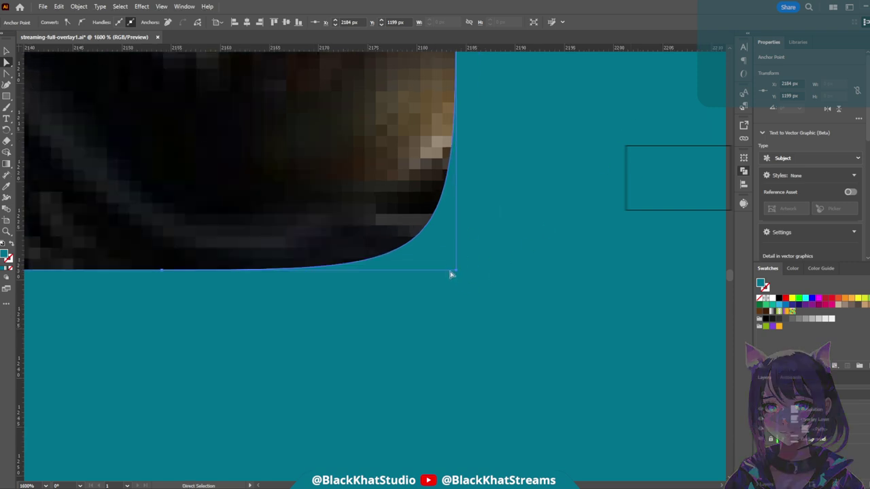
key("Left")
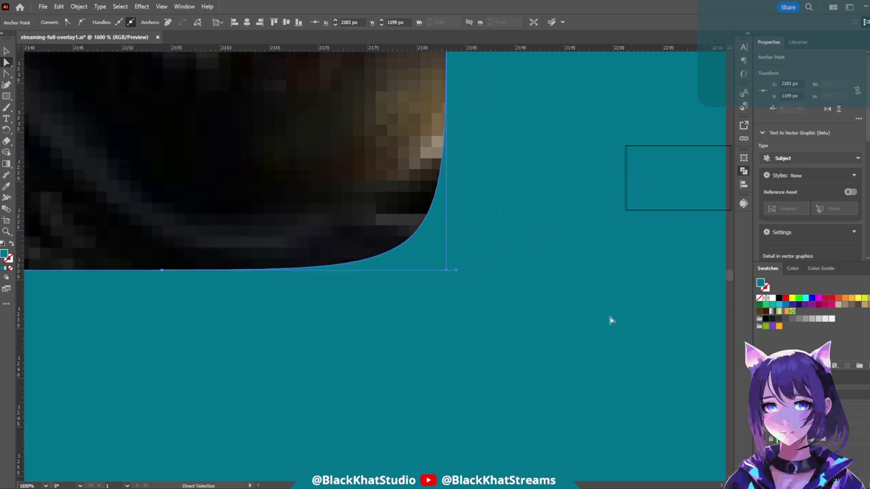
key("Right")
key("Up")
key("Up")
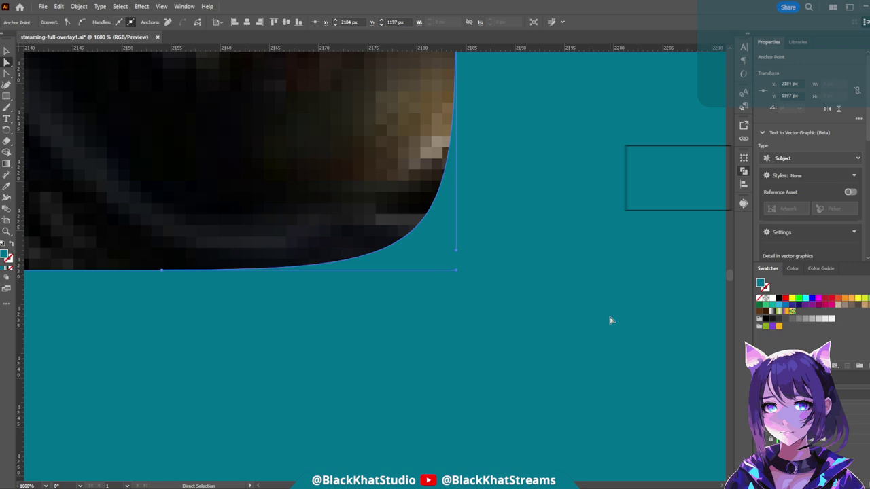
key("Up")
key("Up")
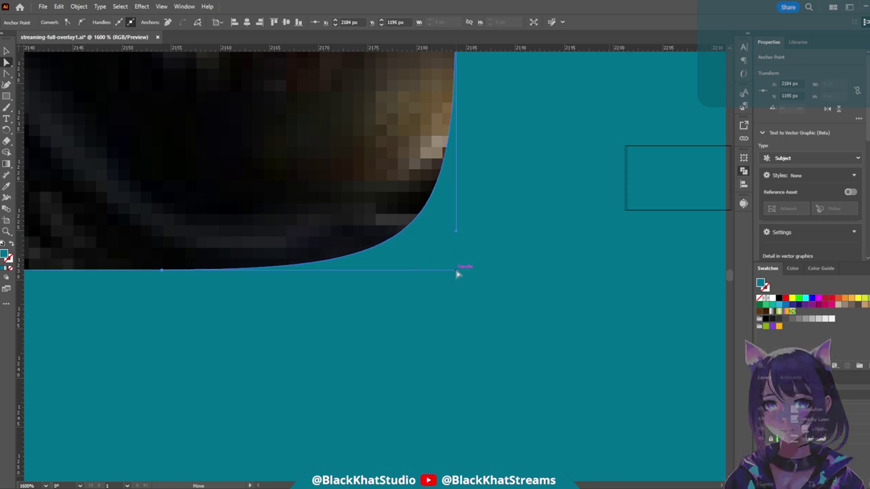
key("Left")
key("Left")
key("Left")
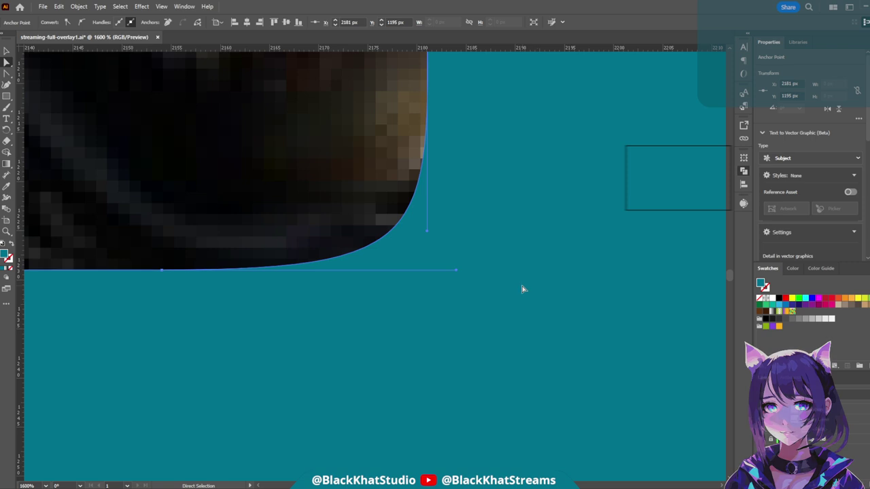
key("Right")
key("Right")
key("Right")
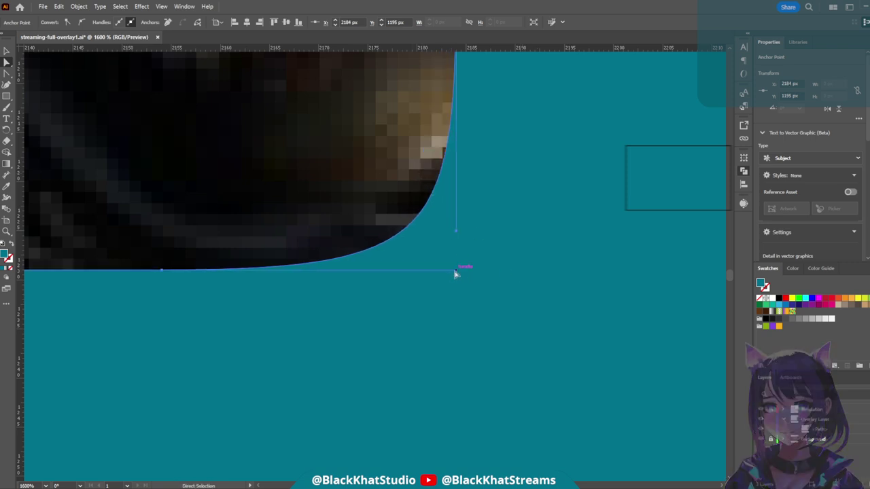
- Nudge the right-edge anchor point 1 px left to X 2183 px
key("Left")
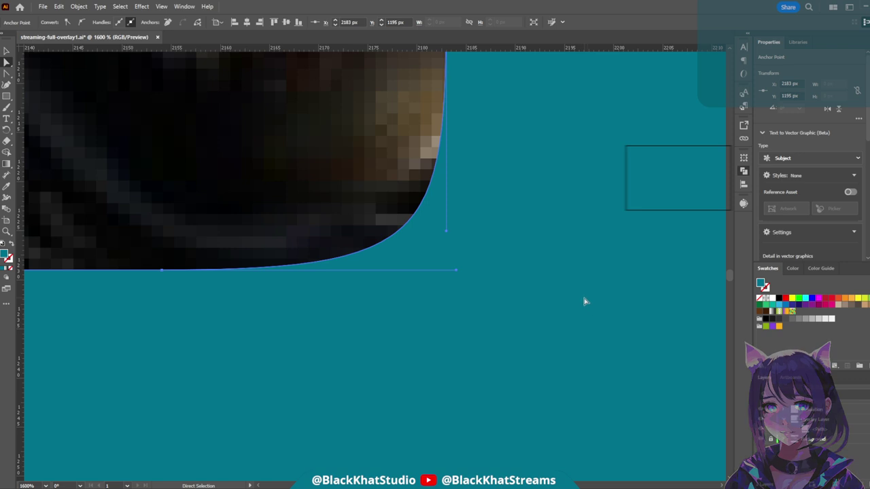
- Nudge the right-edge anchor point to X 2184 px and shorten the bottom-edge anchor's handle to end at about X 2180 px
key("Right")
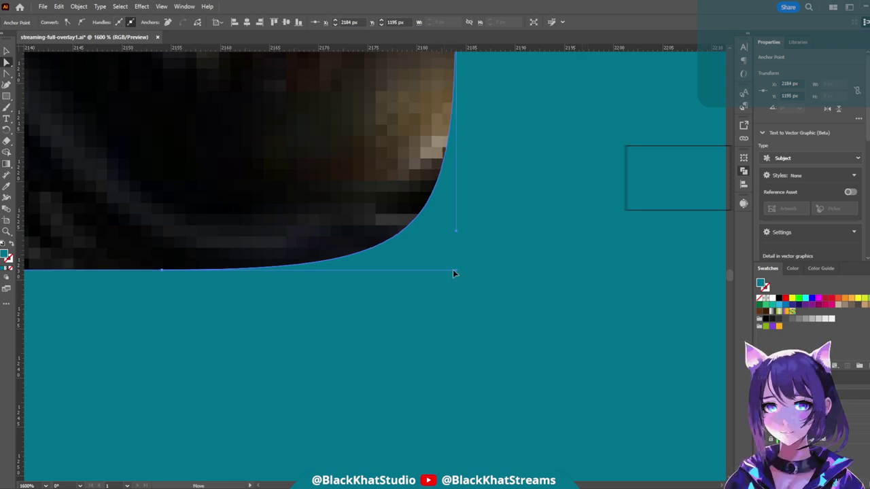
left_click_drag(456, 270, 448, 273)
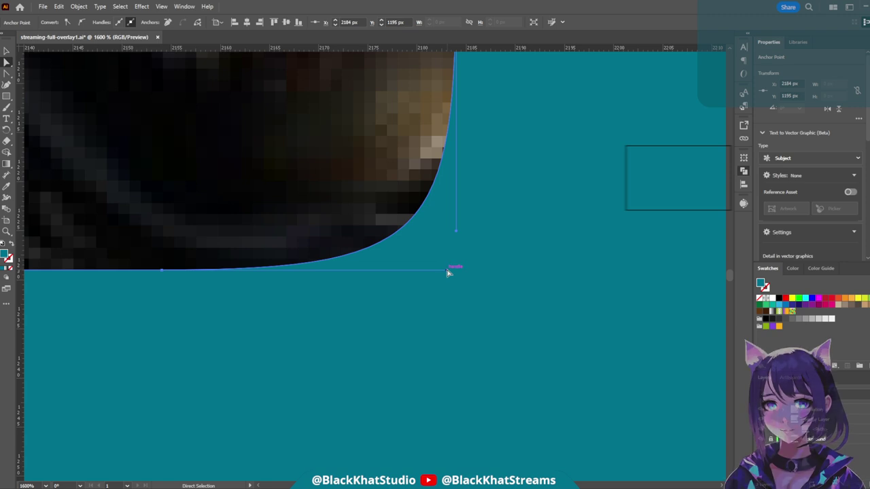
left_click_drag(448, 272, 418, 271)
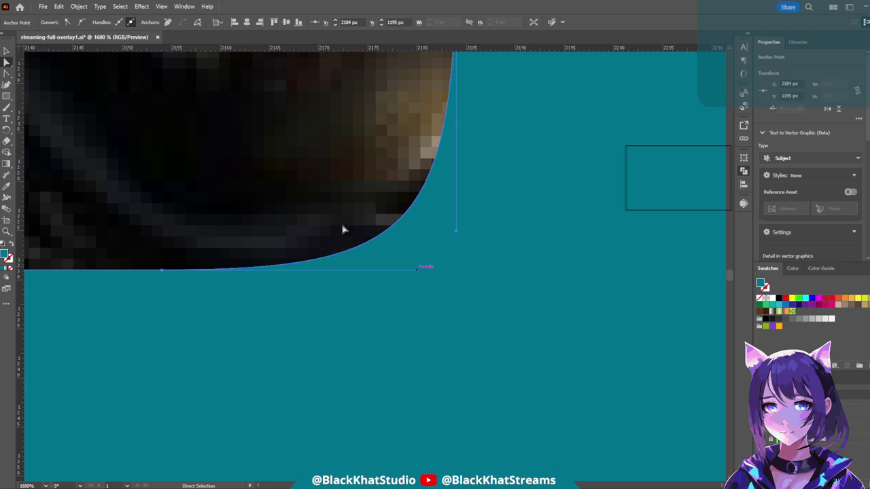
- Deselect everything and examine the reshaped corner against the full overlay and at close range
scroll(343, 229, "down", 14)
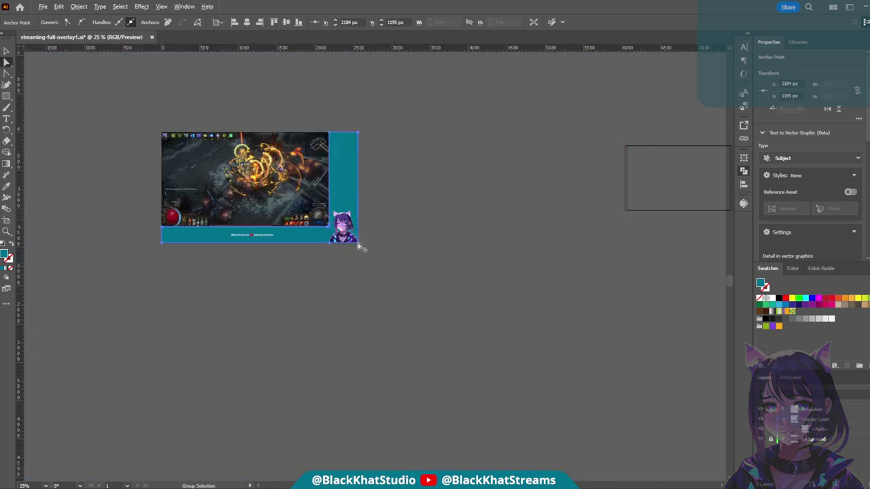
left_click(345, 252)
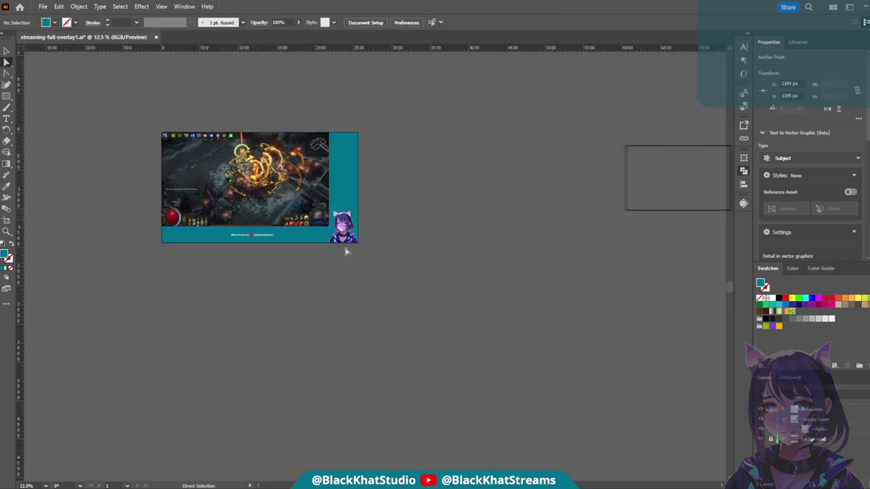
scroll(170, 267, "left", 1)
key("ctrl+0")
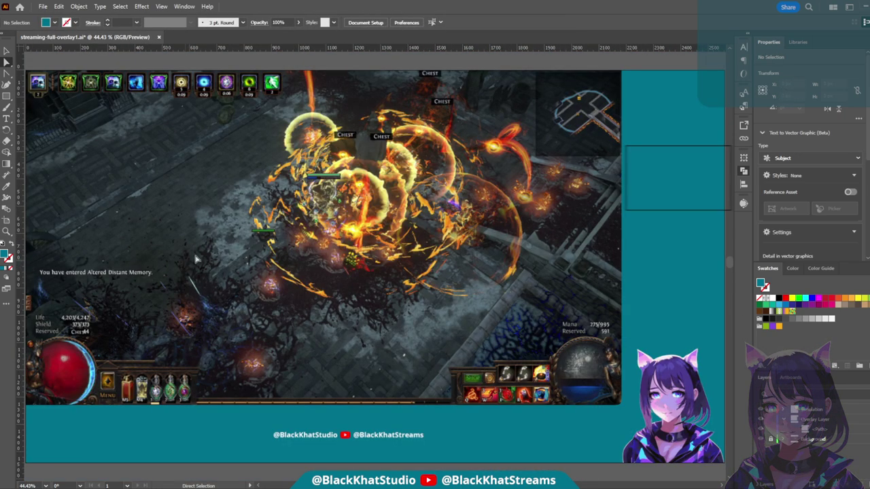
scroll(195, 259, "up", 1)
scroll(195, 259, "down", 2)
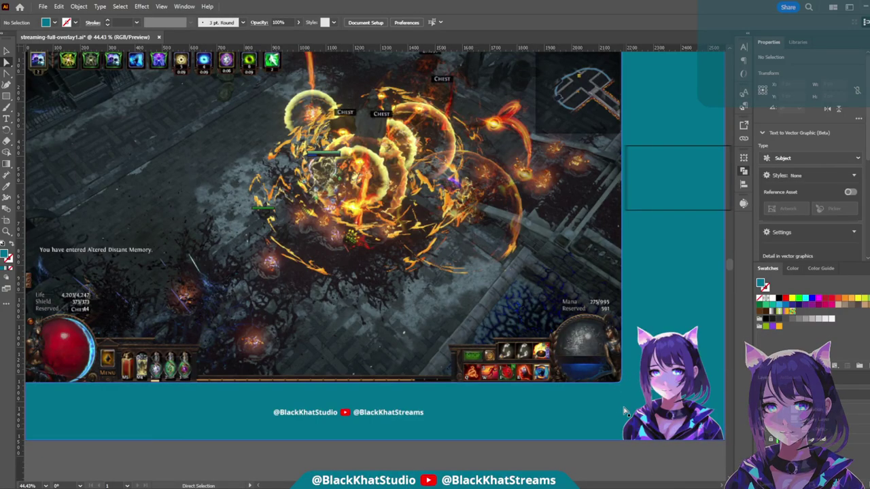
scroll(624, 410, "up", 5)
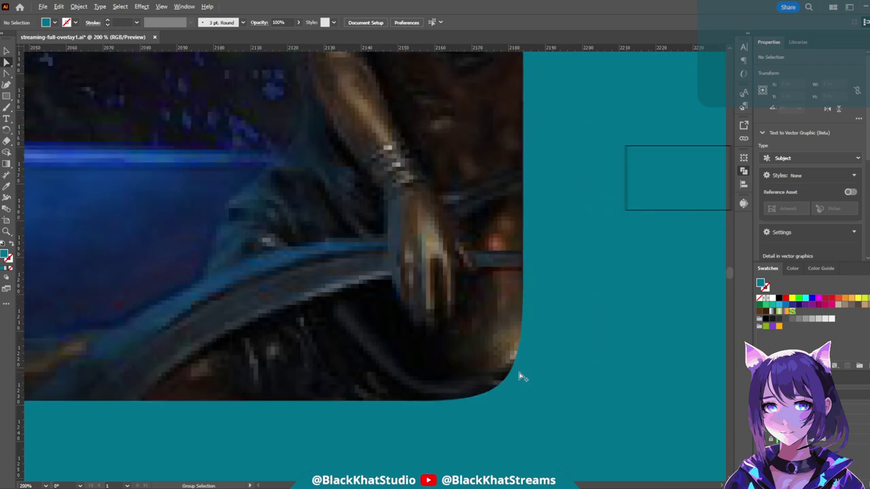
scroll(521, 377, "up", 4)
- Move the corner's right-edge anchor point up to Y 1193 px, shorten the bottom-edge anchor's handle to about X 2178 px, and deselect the path
left_click(530, 312)
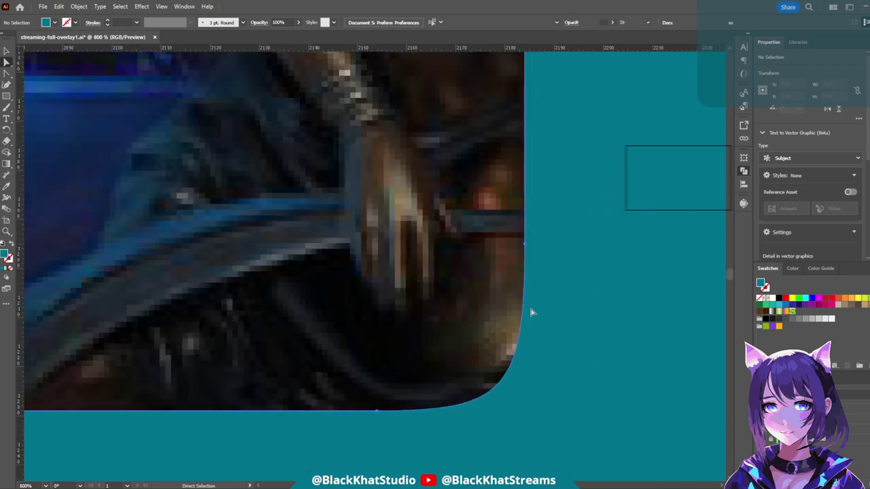
left_click(381, 411)
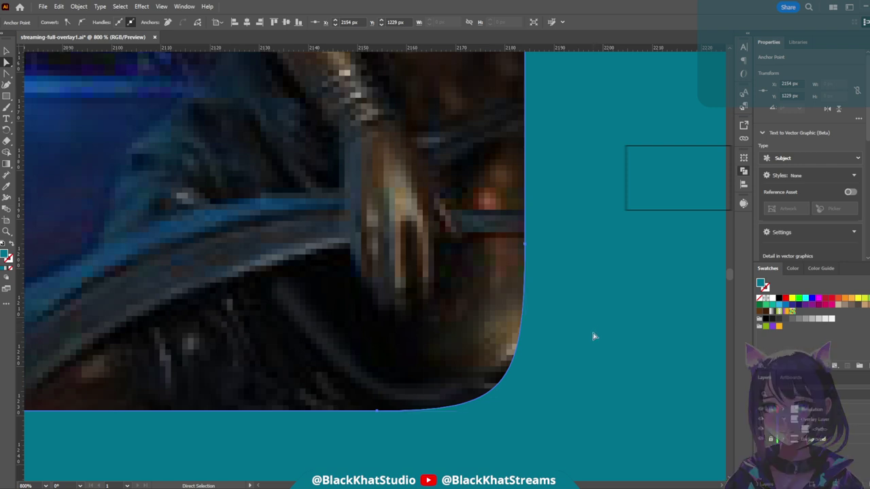
left_click(594, 334)
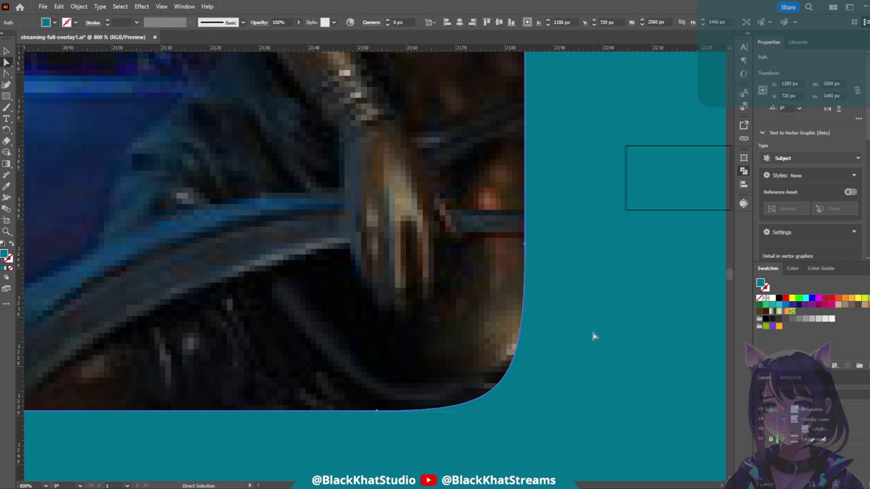
left_click(525, 245)
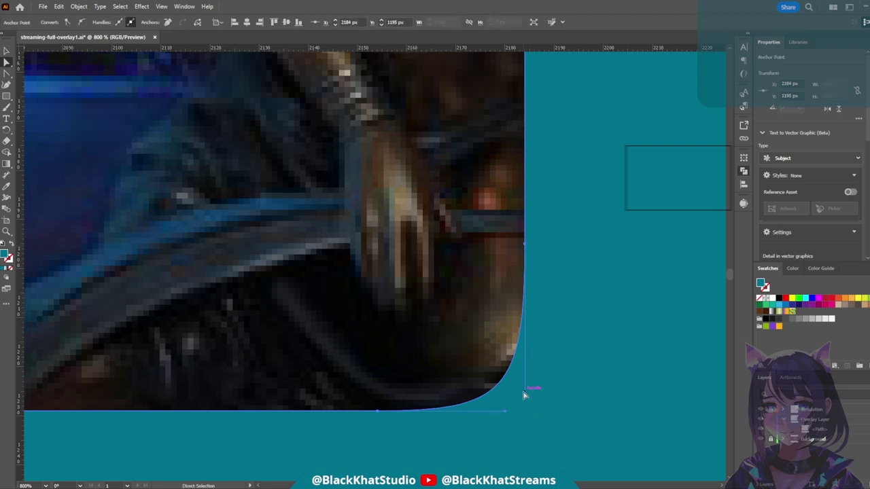
key("Up")
key("Up")
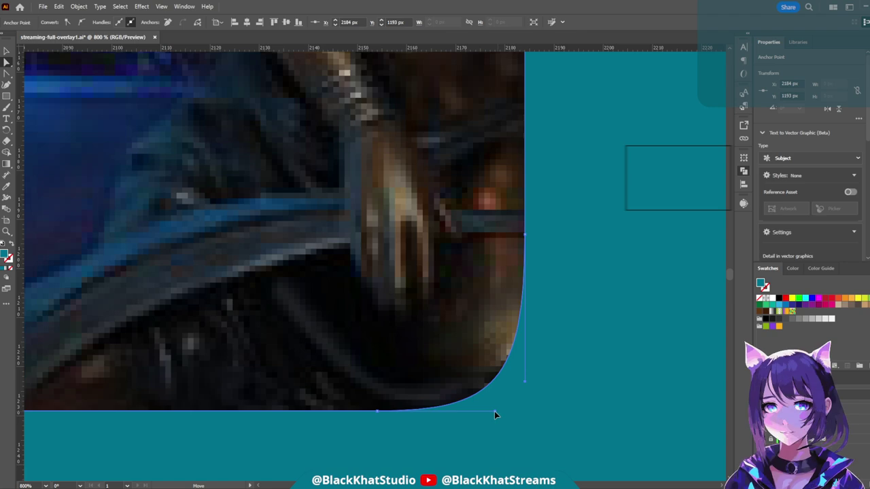
left_click(552, 414)
scroll(524, 423, "down", 11)
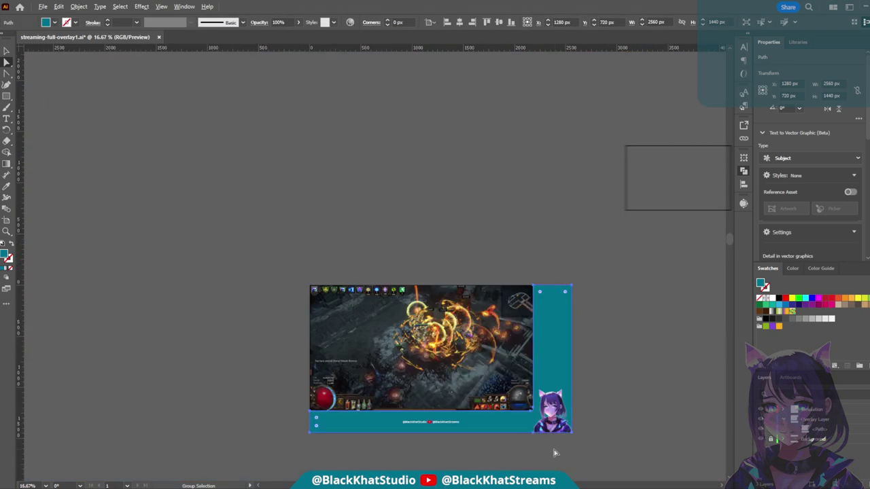
key("v")
left_click(615, 427)
- Select the linked gameplay image and set its X position to 1092 px
scroll(615, 426, "up", 3)
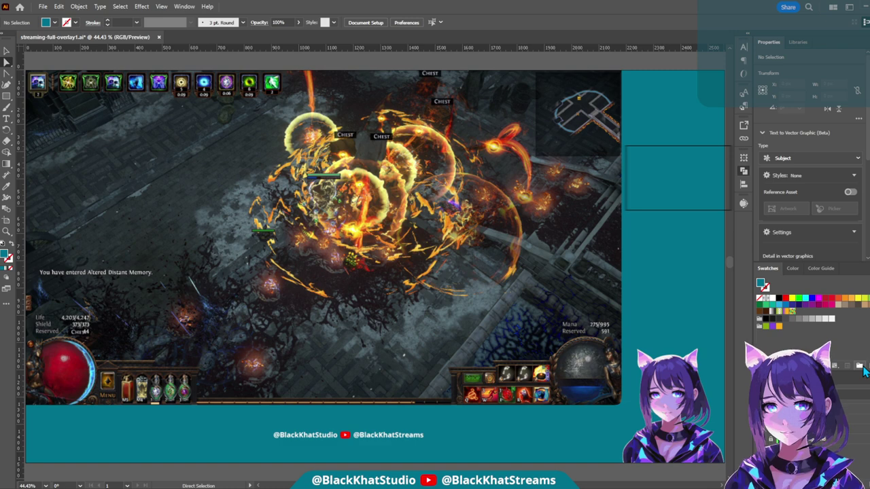
scroll(490, 436, "left", 2)
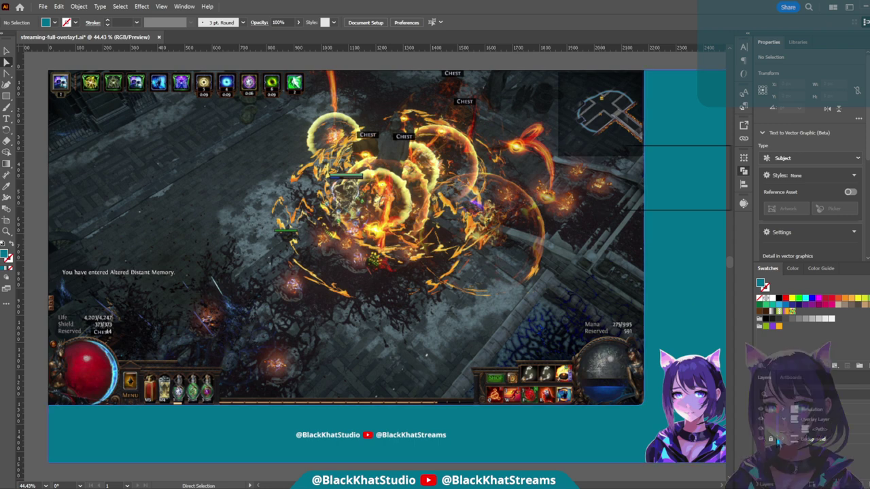
left_click(843, 411)
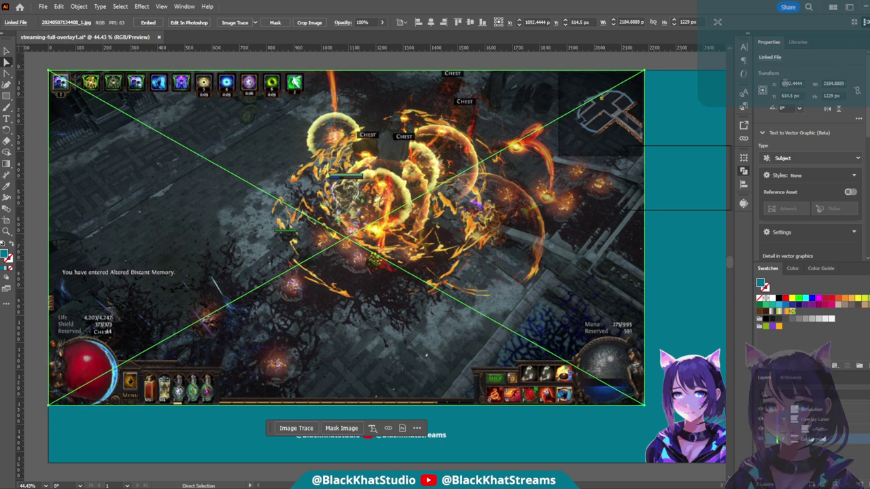
triple_click(787, 84)
type("1092")
key("Return")
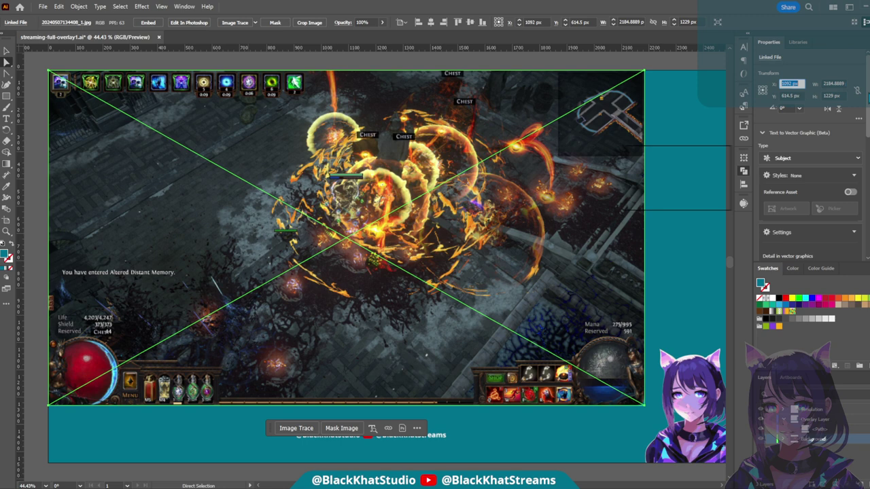
- Shift the gameplay image left in 1 px increments to X 1072 px
key("Down")
key("Down")
key("Down")
key("Down")
key("Down")
key("Down")
key("Down")
key("Down")
key("Down")
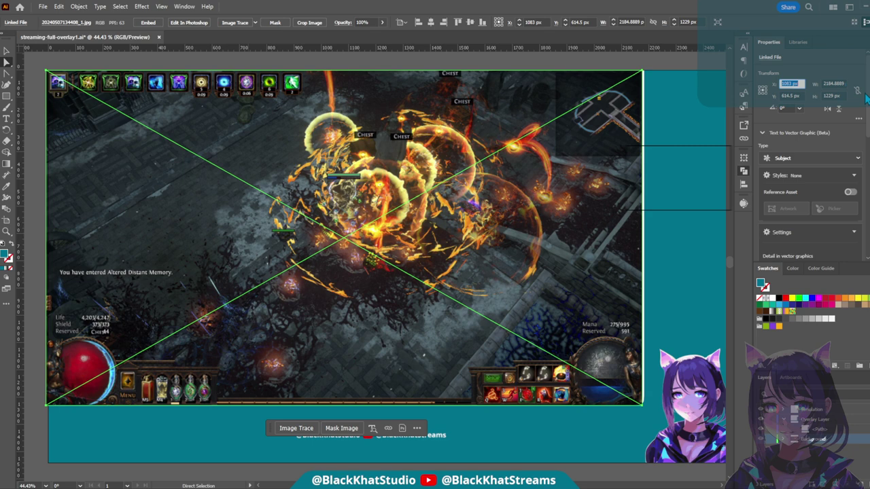
key("Down")
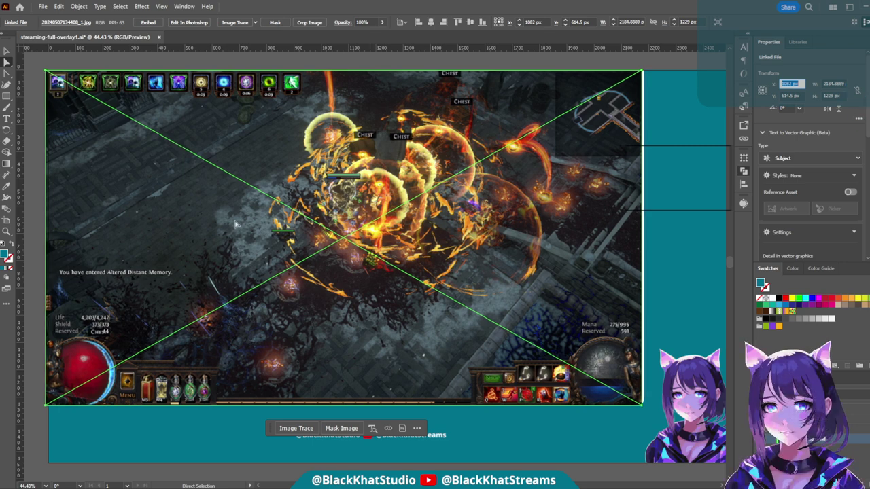
key("Down")
key("Down")
key("Down")
key("Down")
key("Down")
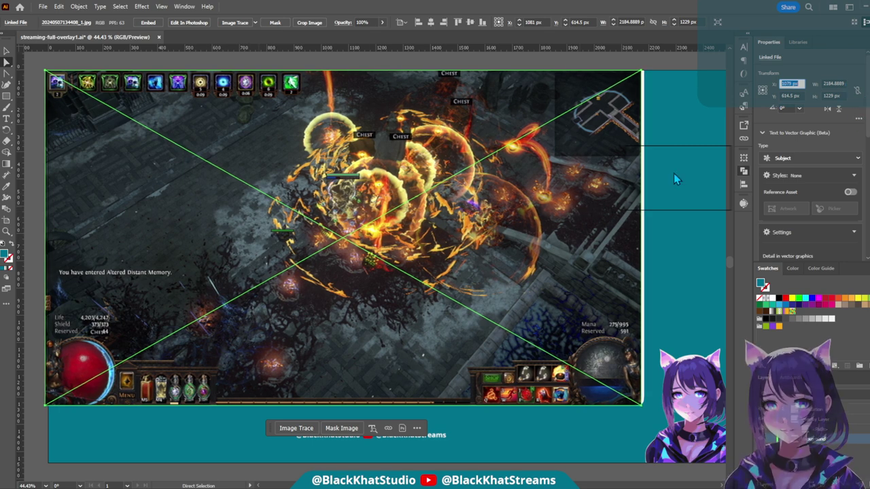
key("Down")
key("Down")
key("Down")
key("Down")
key("Down")
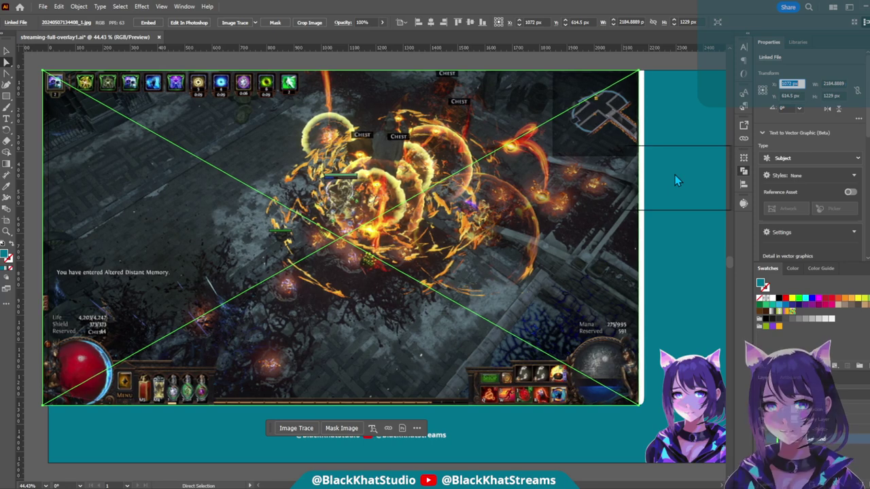
key("Escape")
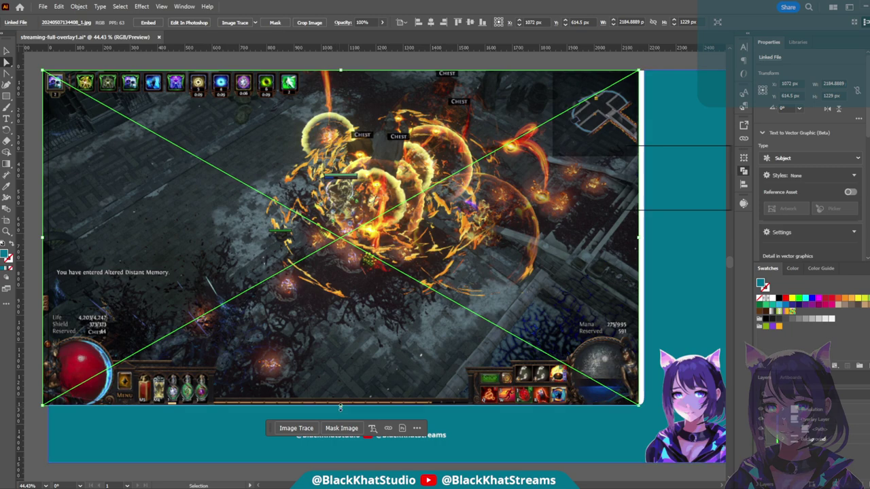
- Draw a teal rectangle about 159 × 1393 px against the artboard's left edge to cover the overhanging gameplay image, and deselect it
scroll(374, 258, "left", 3)
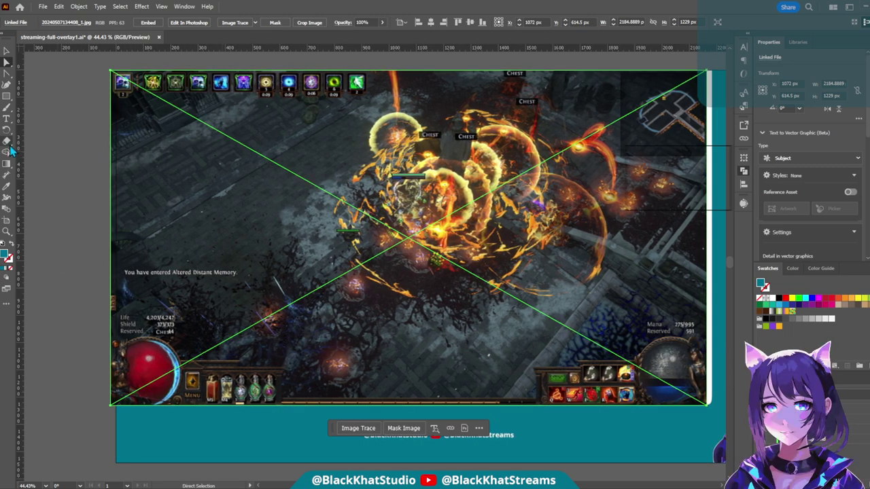
left_click(8, 97)
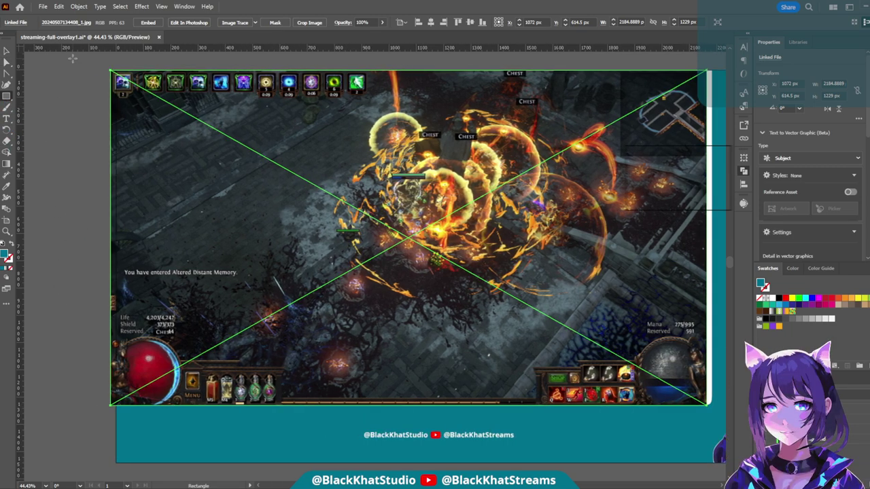
left_click_drag(73, 58, 117, 439)
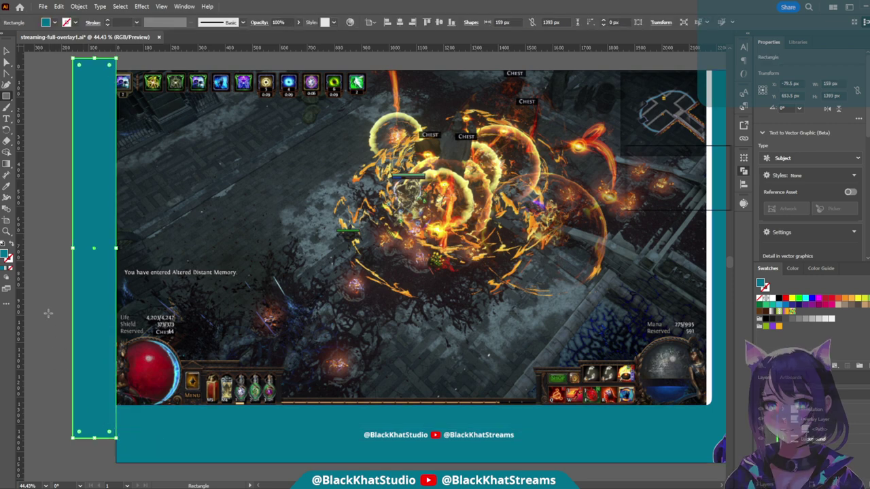
left_click(9, 62)
left_click(39, 85)
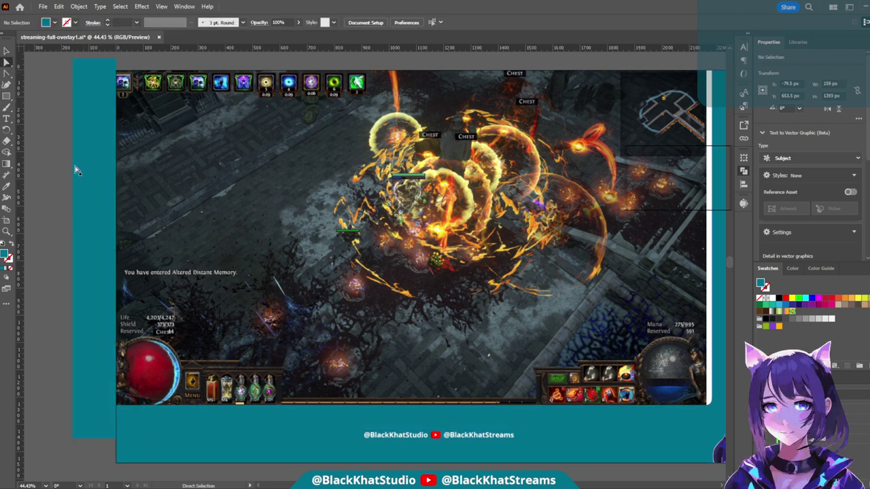
left_click(204, 197)
left_click(30, 267)
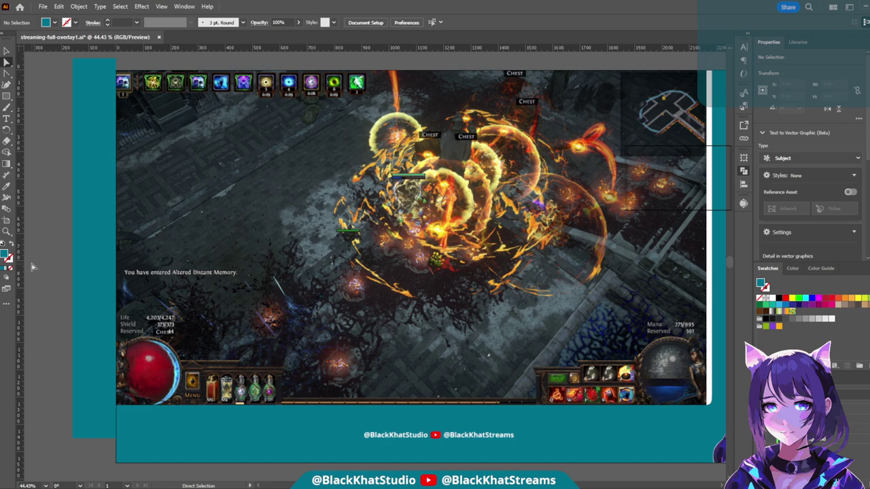
scroll(31, 235, "right", 8)
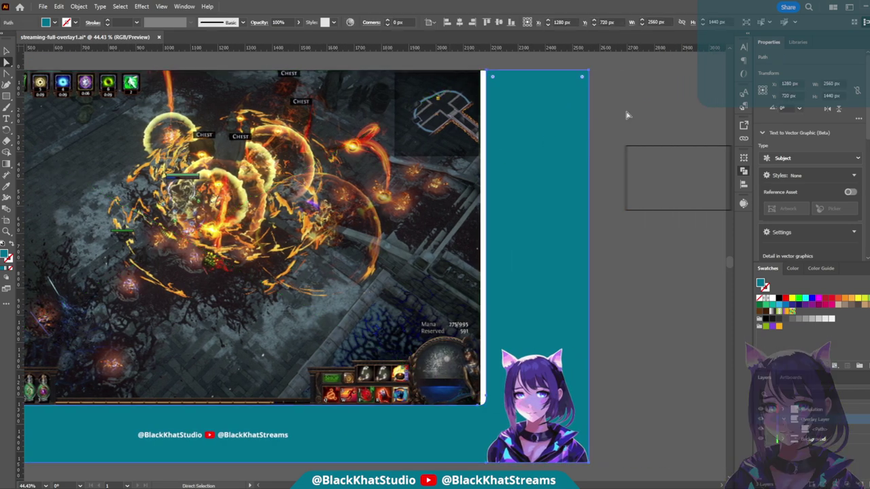
left_click(511, 87)
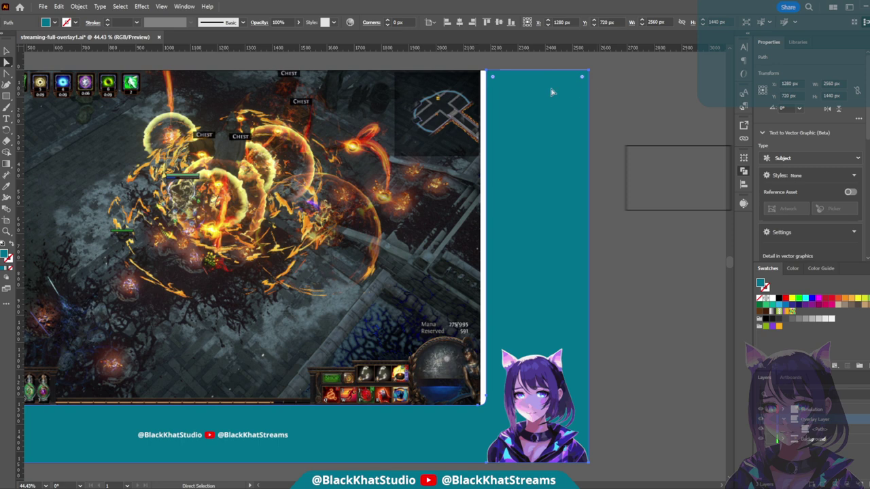
left_click(630, 88)
scroll(548, 163, "left", 5)
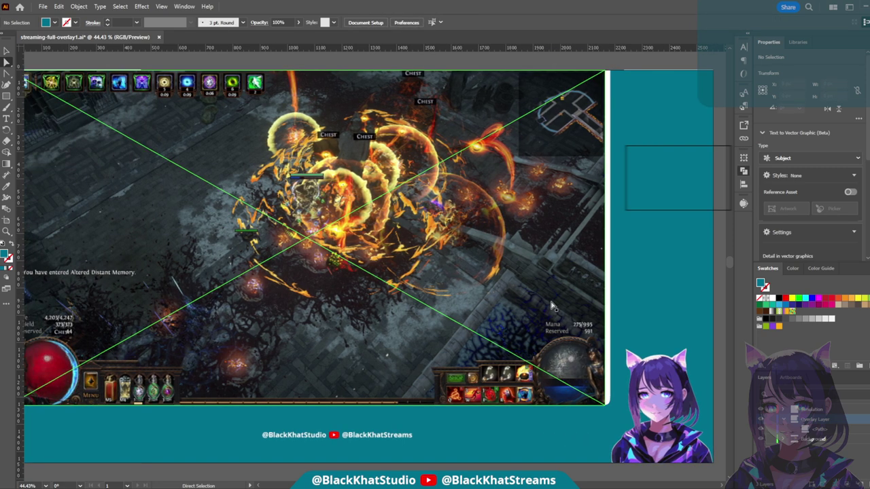
key("ctrl+minus")
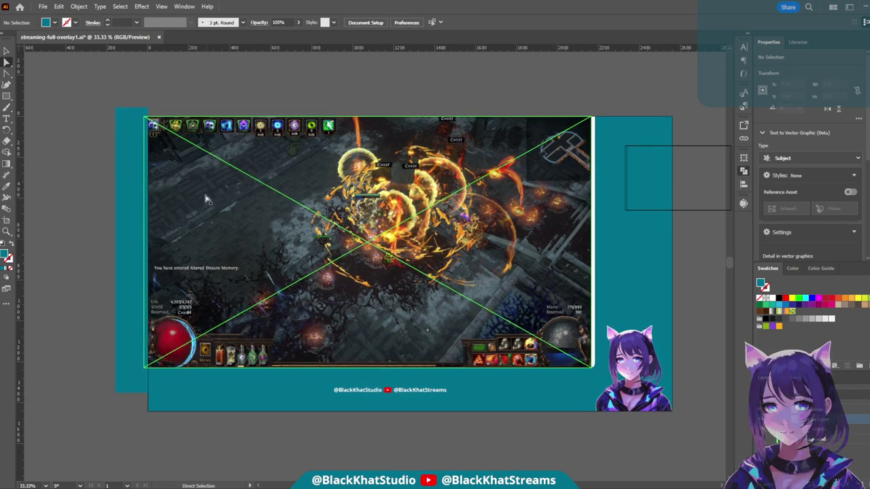
- Undo the added teal rectangle and the horizontal shifts of the gameplay image
key("ctrl+z")
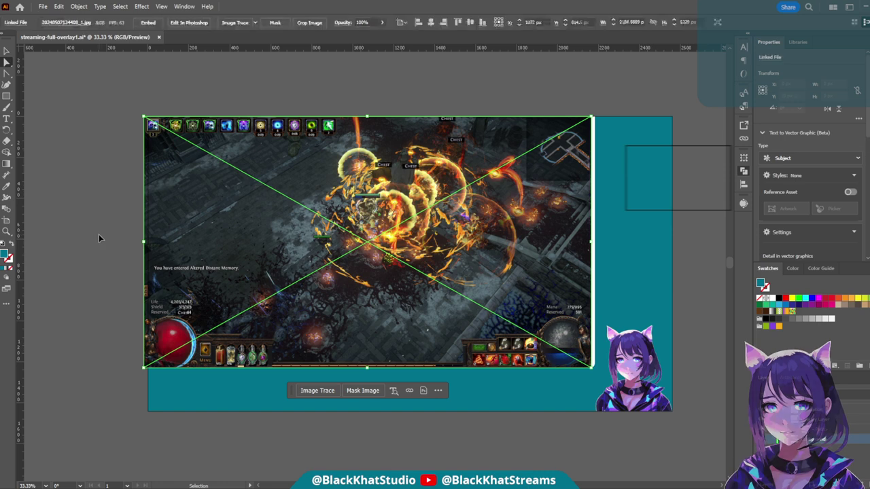
key("ctrl+z")
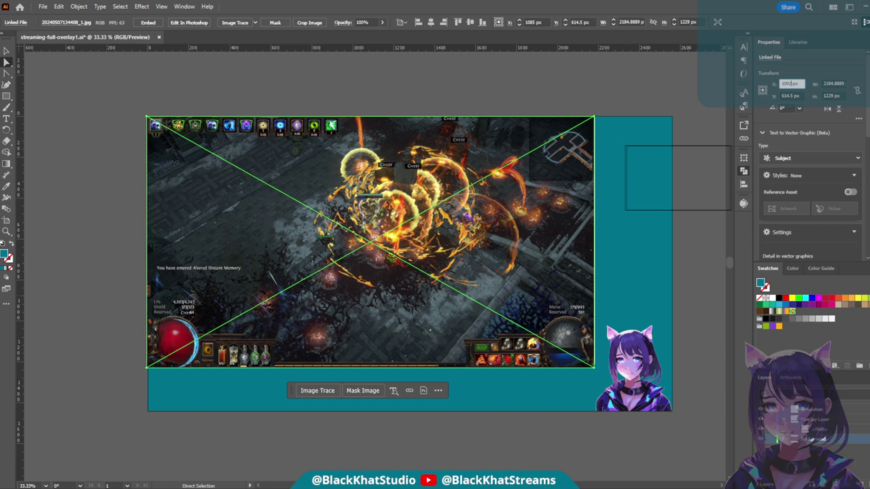
key("ctrl+z")
key("ctrl+z")
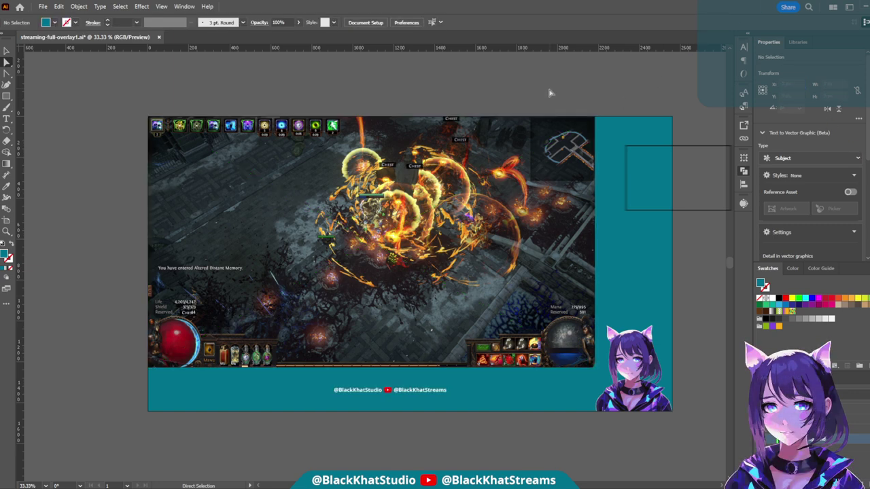
scroll(492, 379, "up", 3)
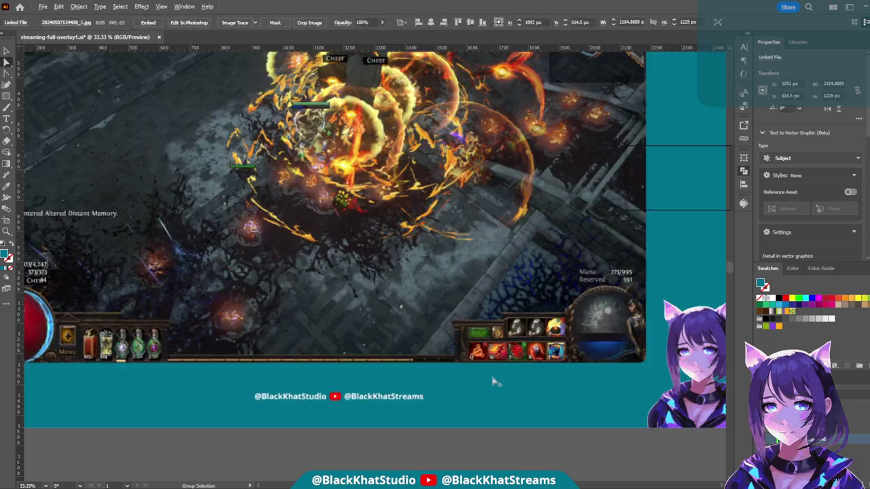
scroll(491, 378, "down", 3)
key("v")
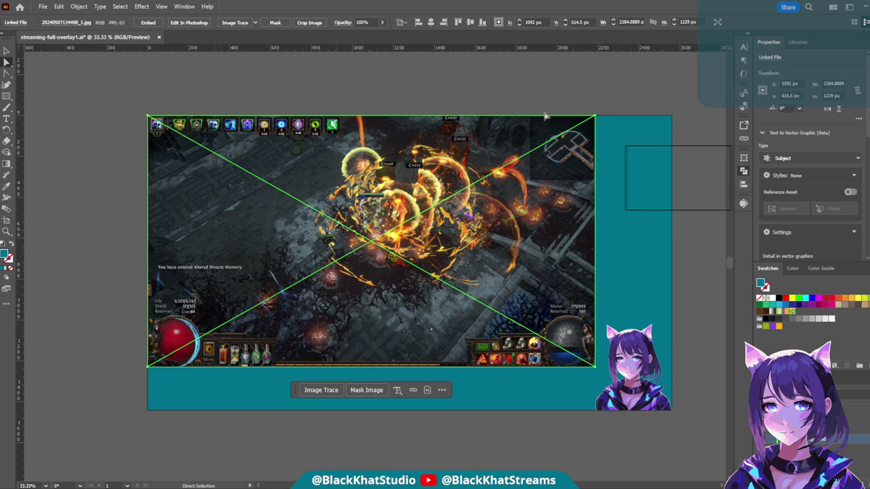
left_click(520, 401)
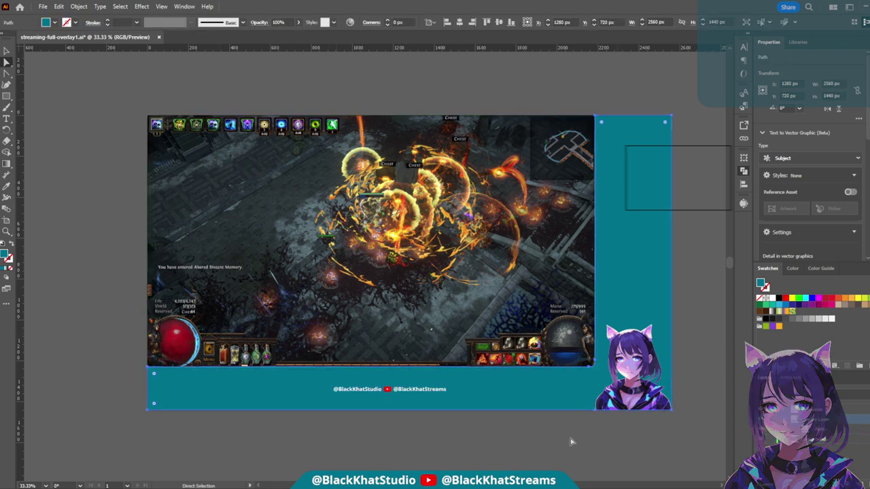
left_click(529, 288)
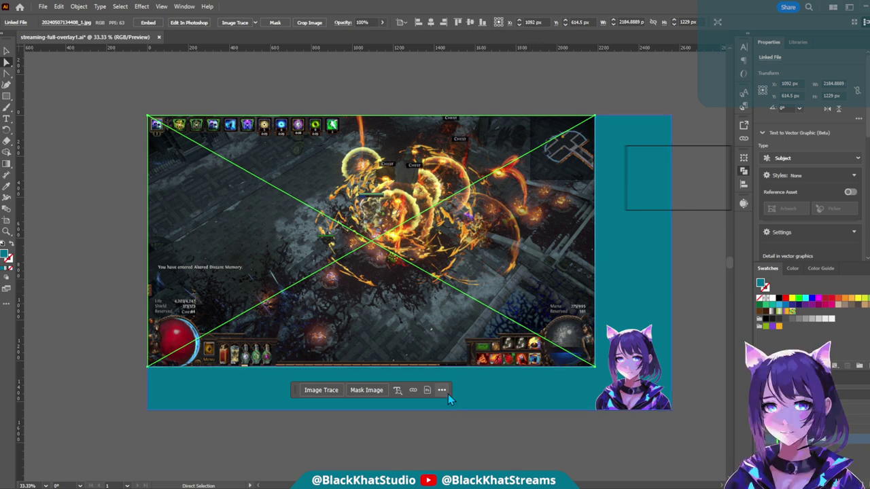
scroll(439, 234, "up", 1)
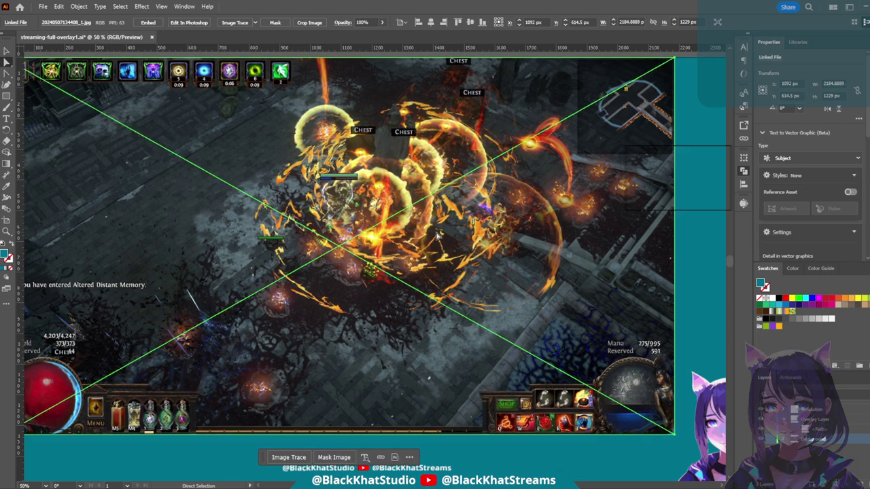
scroll(436, 234, "down", 1)
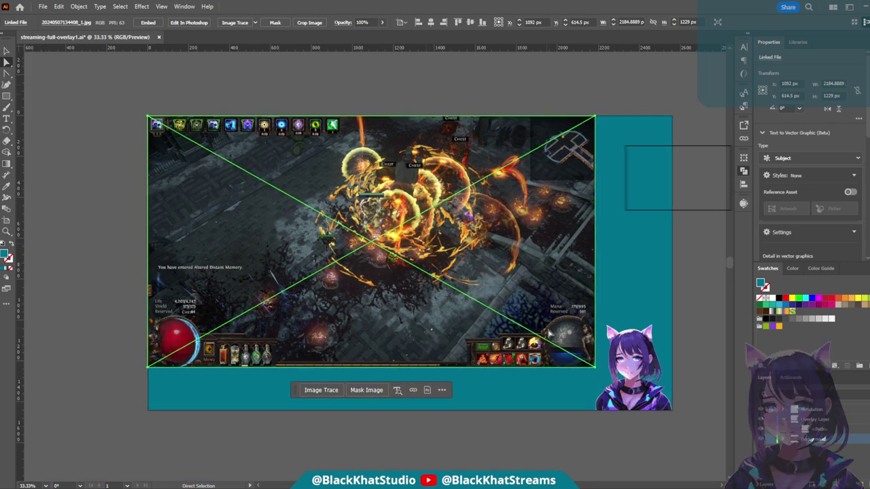
left_click_drag(592, 368, 609, 368)
key("ctrl+z")
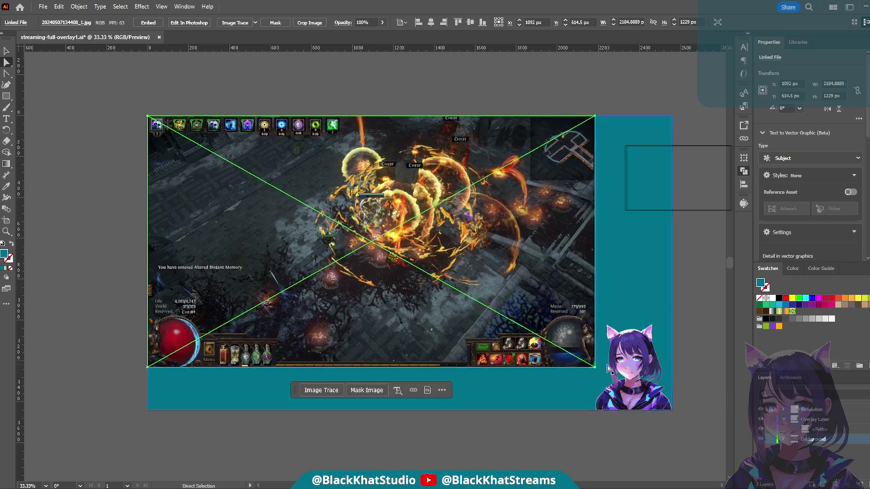
- Select the anchor points along the overlay opening's bottom edge and nudge them down to make the teal bottom bar thinner
left_click(502, 417)
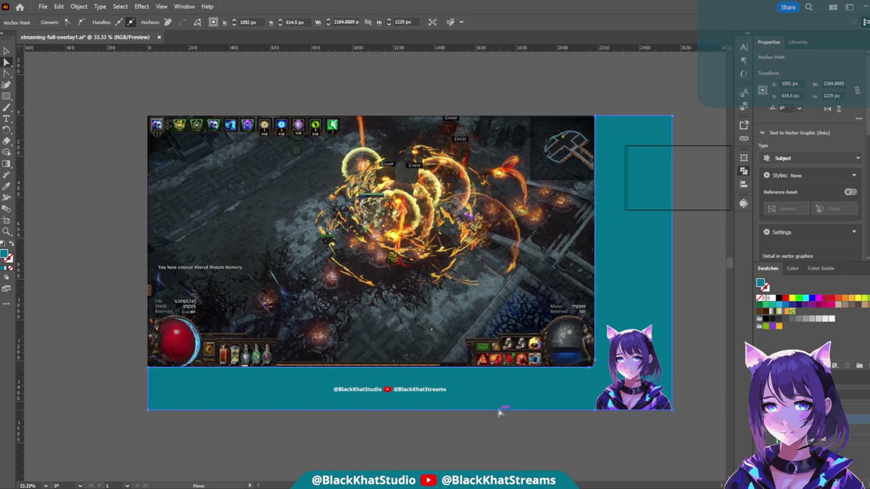
left_click(617, 408)
scroll(617, 408, "up", 1)
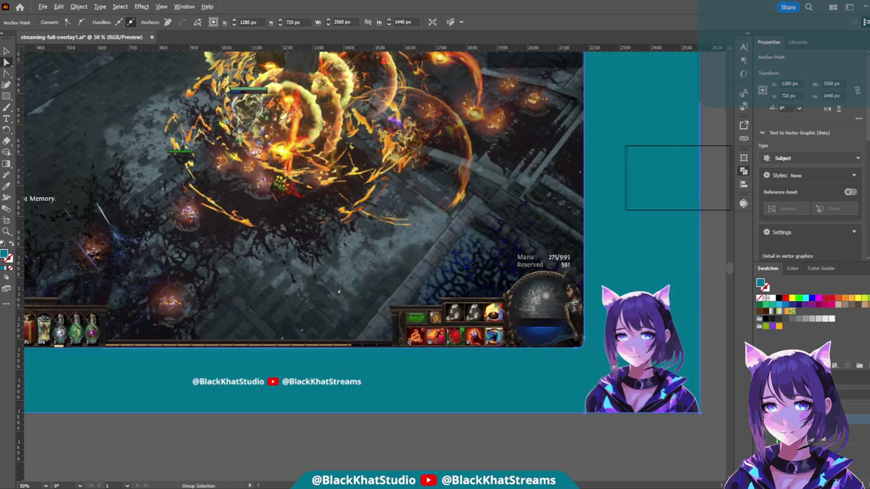
left_click(586, 343)
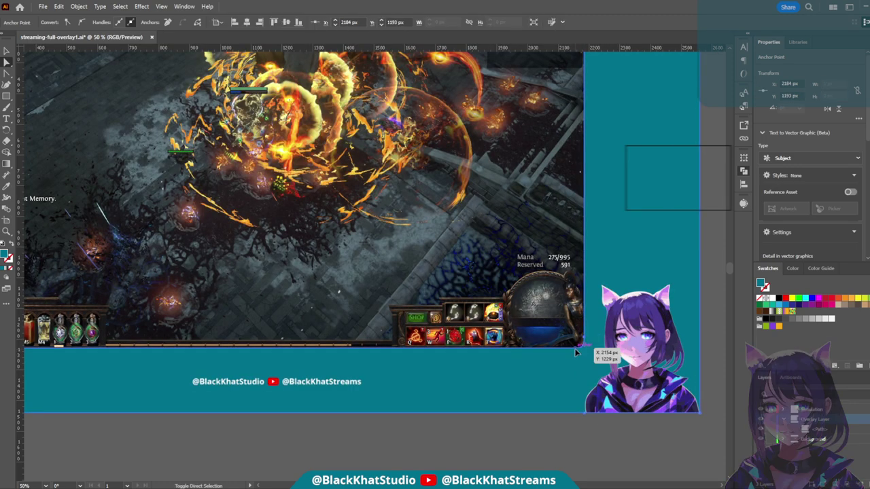
scroll(524, 409, "left", 5)
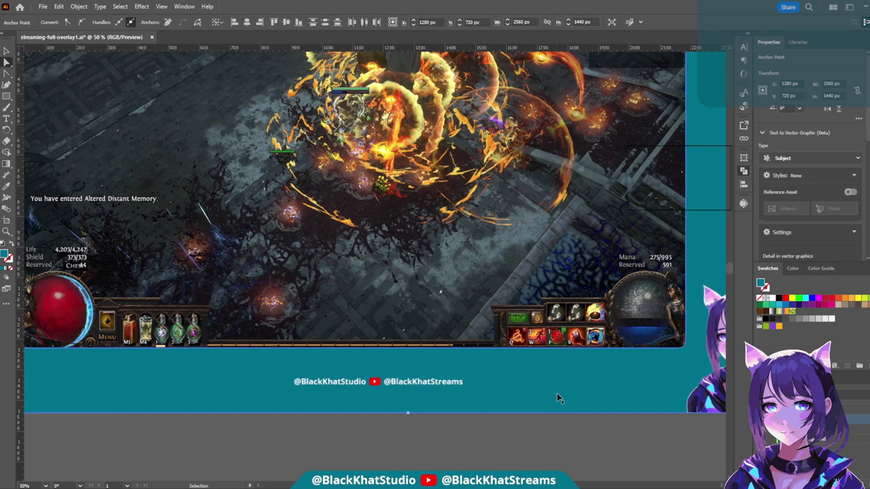
scroll(557, 397, "left", 3)
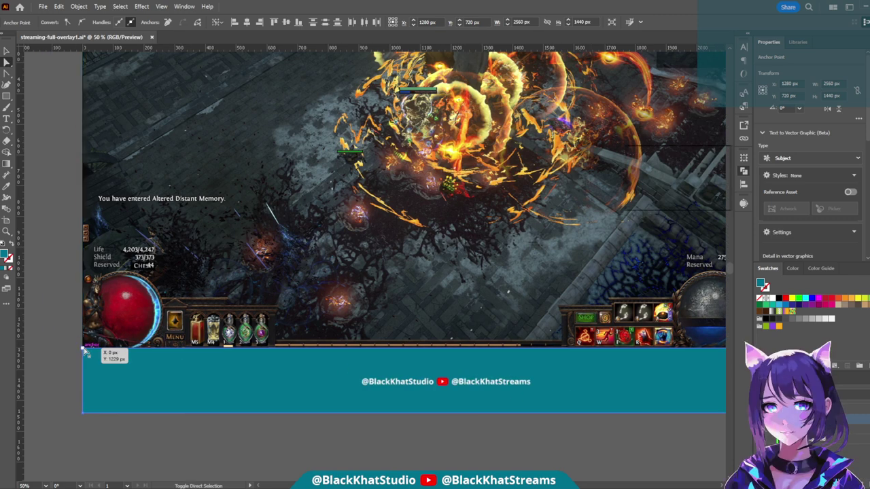
left_click(85, 351)
scroll(598, 355, "right", 5)
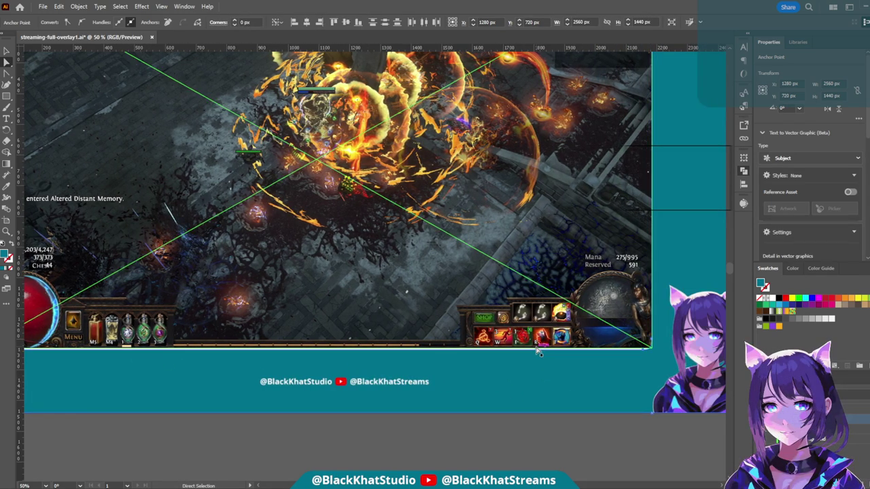
key("Down")
key("Down")
key("Down")
key("Down")
key("Down")
key("Down")
key("Down")
key("Down")
key("Down")
key("Down")
key("Down")
key("Down")
key("Down")
key("Down")
key("Down")
key("Down")
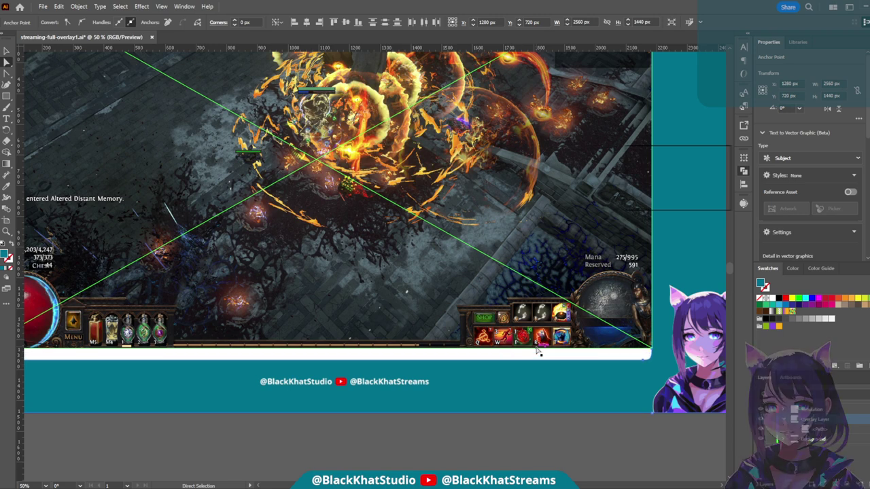
key("Down")
key("Down")
key("Down")
key("Down")
key("Down")
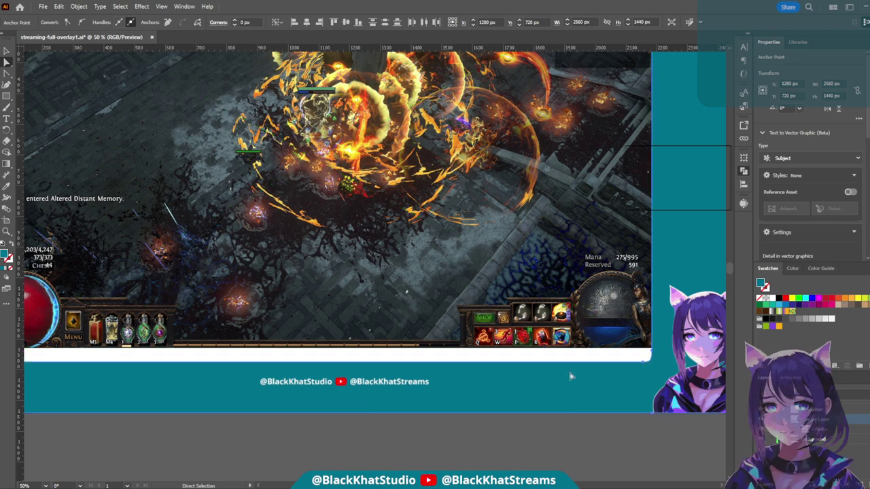
key("v")
scroll(582, 411, "left", 3)
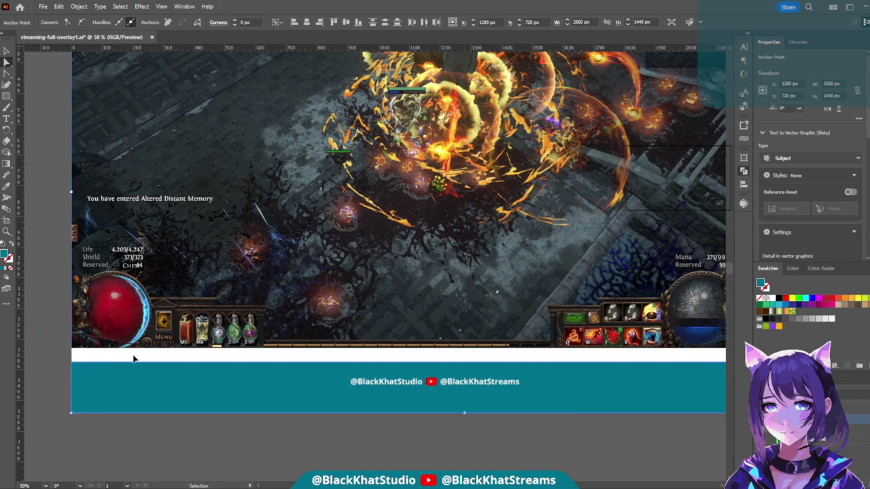
scroll(611, 407, "right", 3)
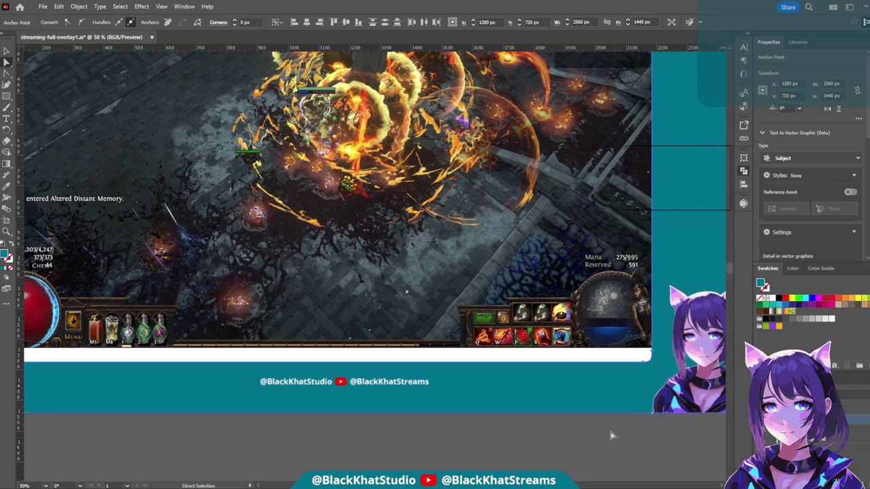
scroll(598, 428, "down", 2)
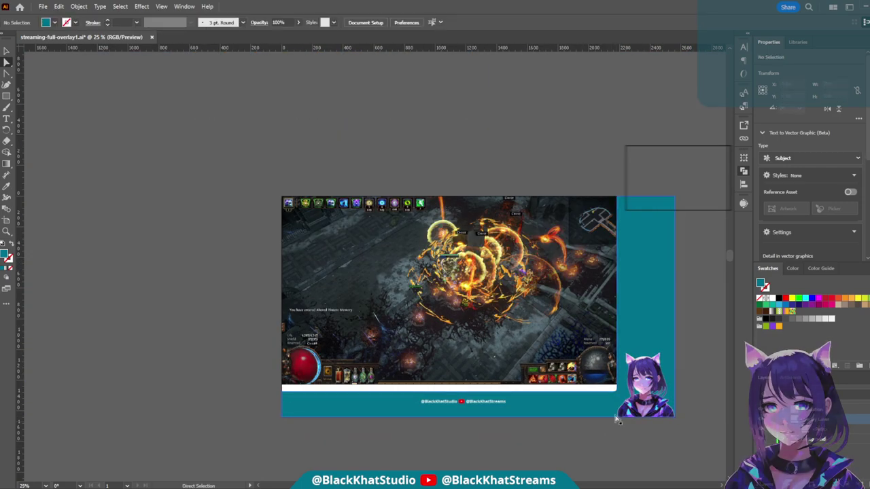
- Move the linked gameplay image down to Y 661.5 px so it meets the lowered bottom bar, and deselect it
left_click(594, 375)
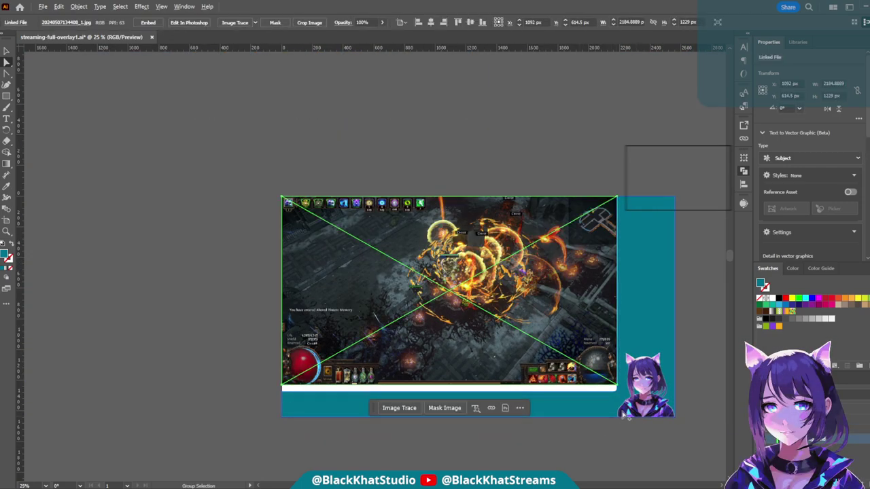
scroll(645, 411, "up", 3)
left_click_drag(561, 287, 563, 304)
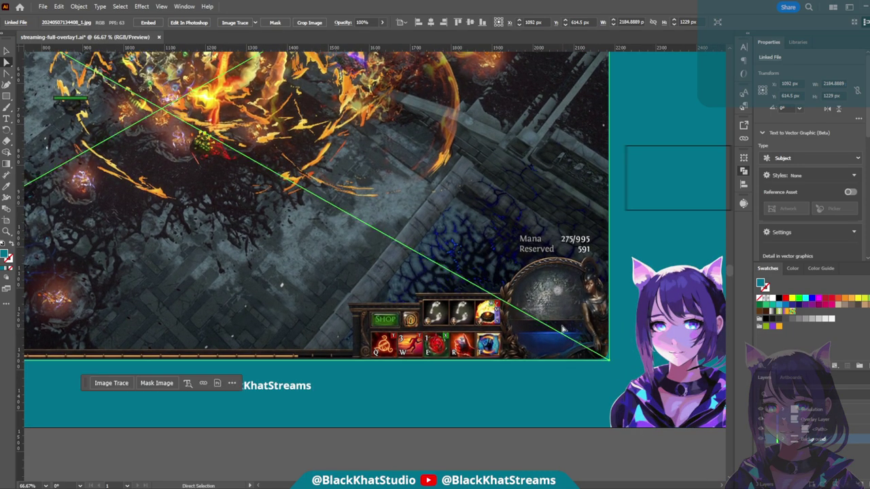
scroll(542, 372, "left", 5)
scroll(539, 388, "left", 3)
key("a")
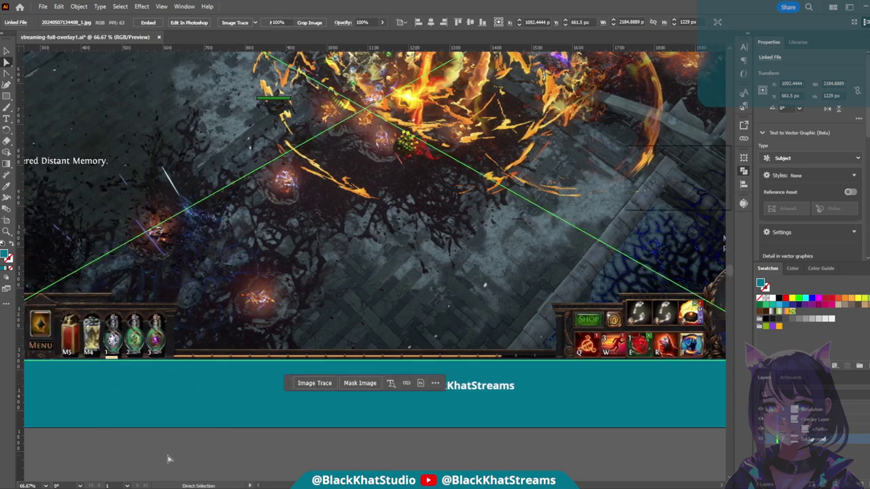
left_click(171, 458)
scroll(204, 384, "left", 6)
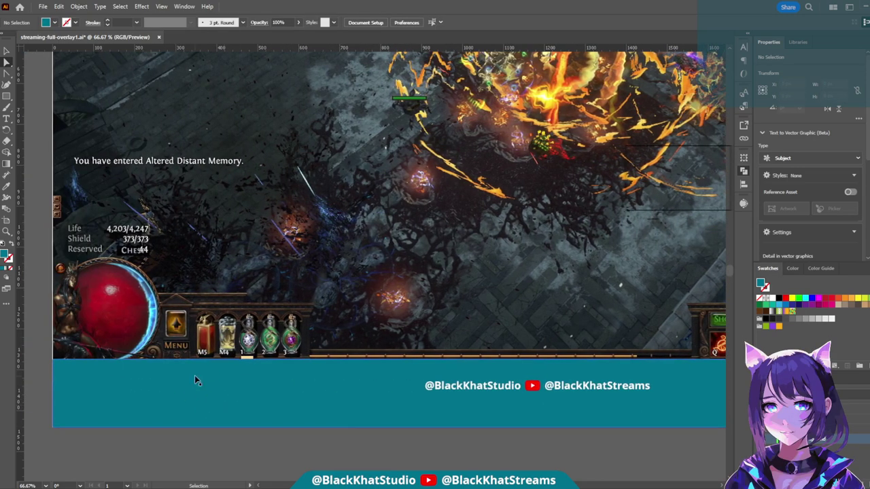
- Nudge the gameplay image left to X 1091.4444 px and up to Y 659.5 px, and deselect it
left_click(194, 376)
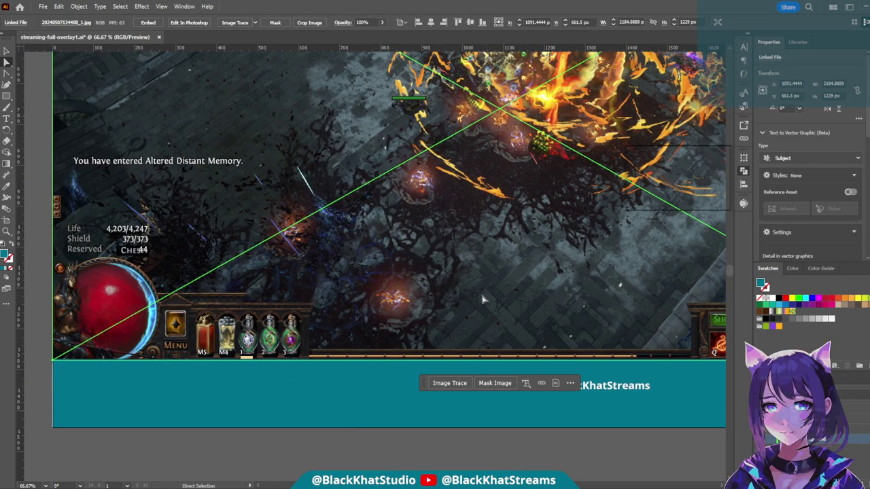
key("Left")
key("Up")
left_click(585, 464)
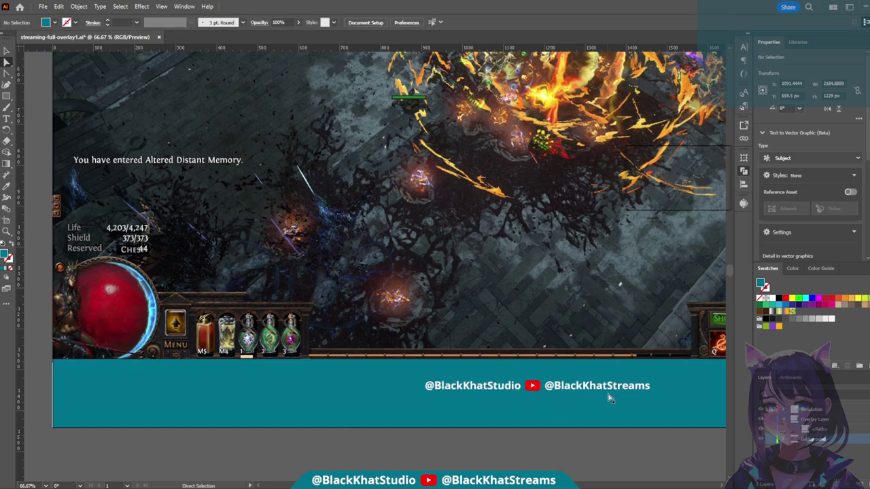
- Try nudging the gameplay image slightly higher above the bottom bar, and move it back down by the same amount
left_click(607, 398)
key("Up")
key("Up")
key("Up")
left_click(632, 461)
left_click(588, 310)
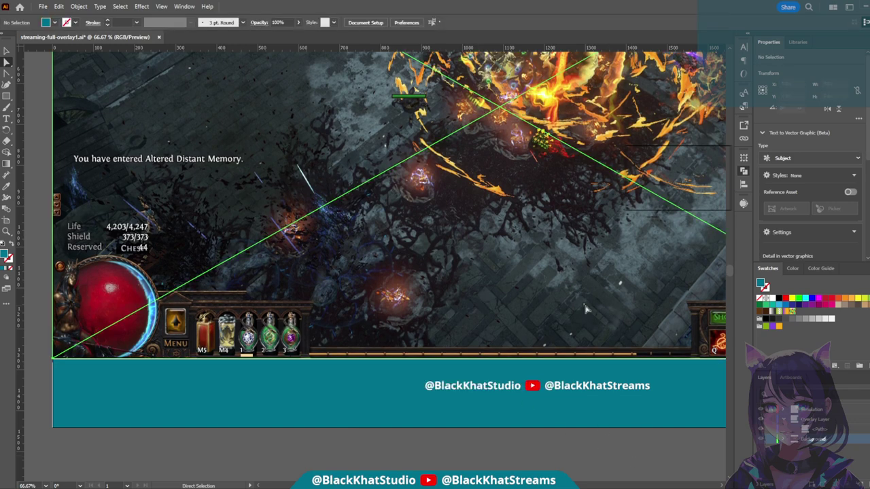
key("Down")
key("Down")
key("Down")
left_click(608, 477)
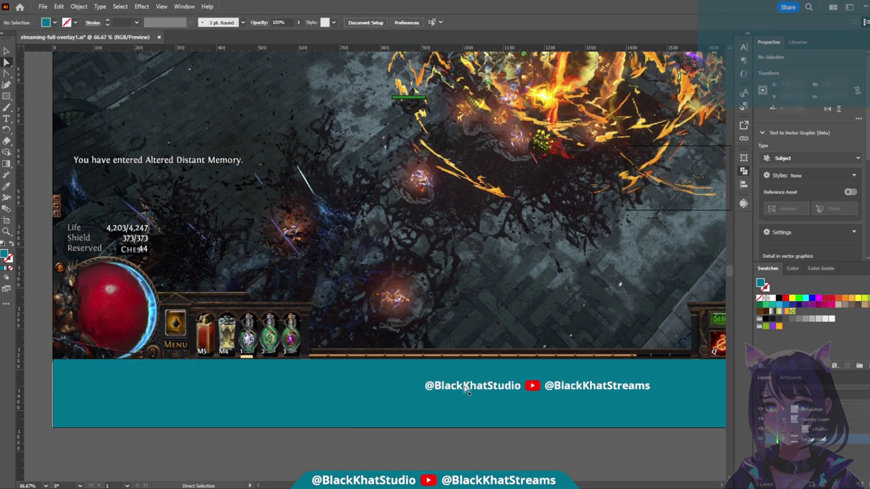
- Select the teal overlay and add an anchor point on its inner vertical edge, level with the gameplay image's top edge
scroll(494, 339, "right", 3)
scroll(491, 345, "right", 5)
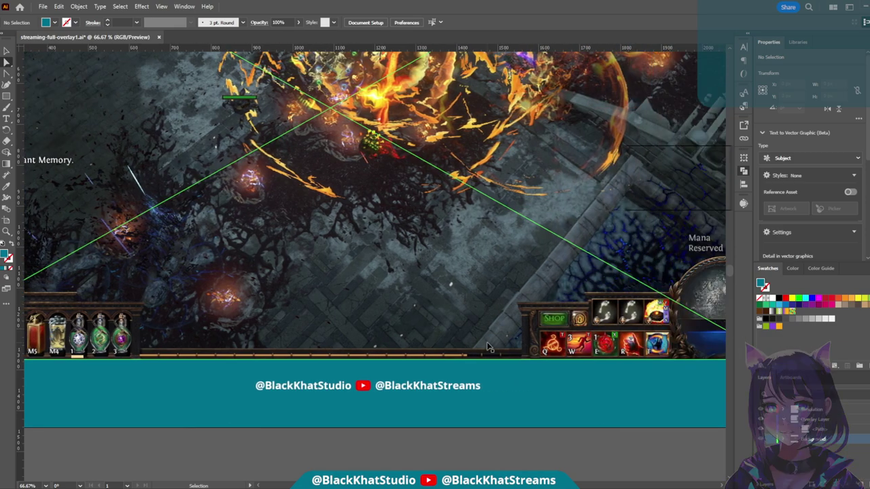
scroll(554, 360, "down", 3)
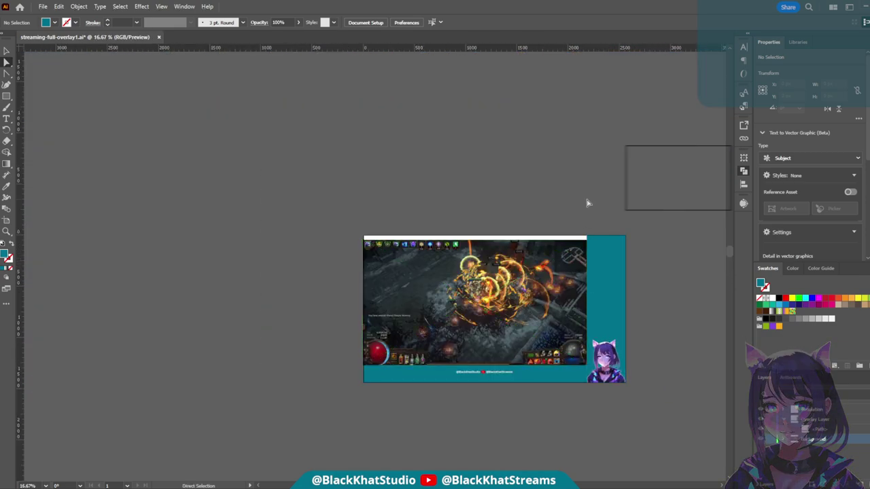
scroll(573, 220, "up", 2)
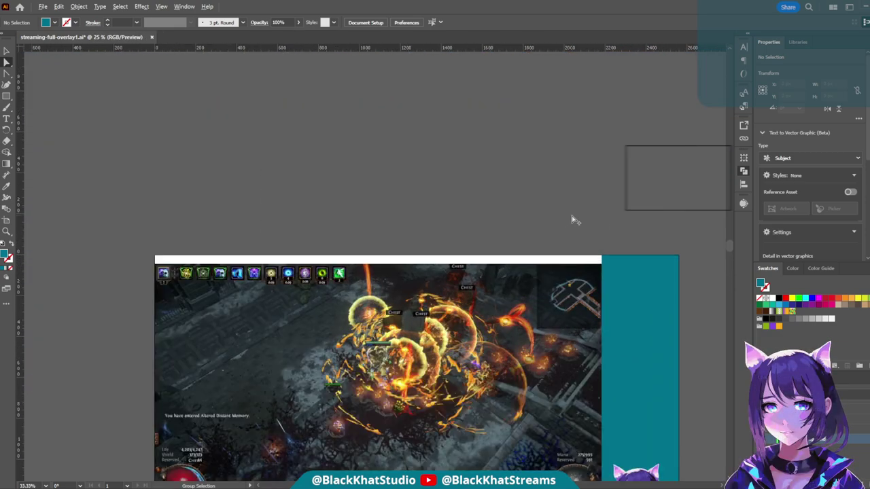
scroll(503, 238, "down", 1)
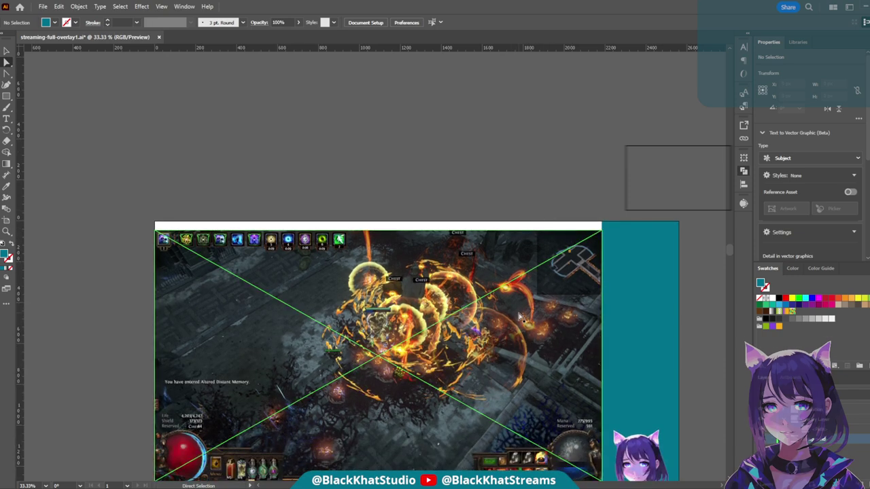
scroll(537, 231, "down", 1)
scroll(642, 313, "down", 1)
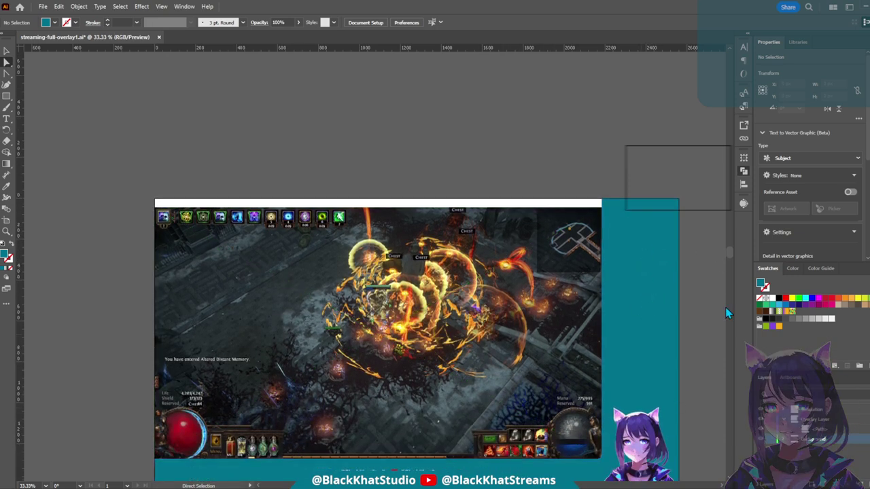
left_click(666, 277)
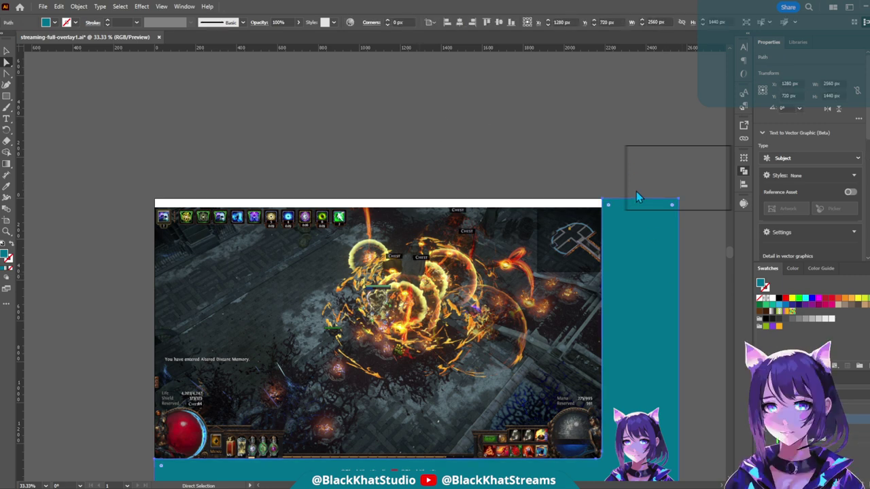
scroll(655, 241, "up", 8)
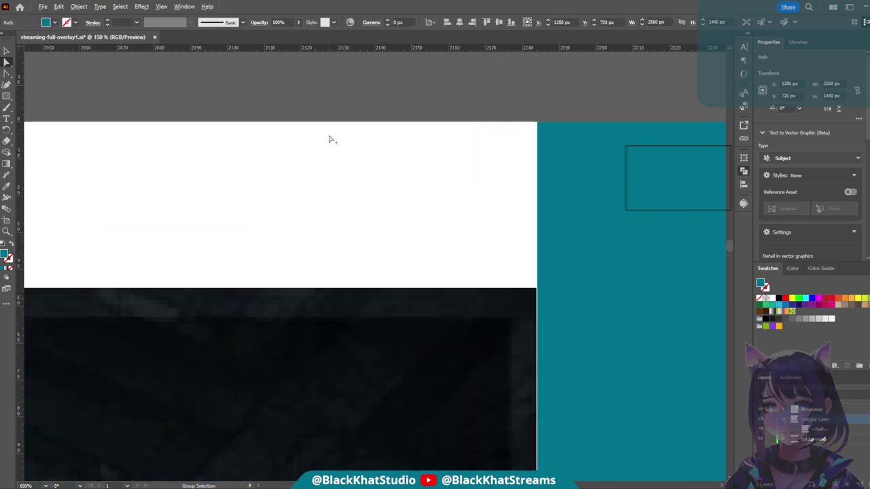
key("plus")
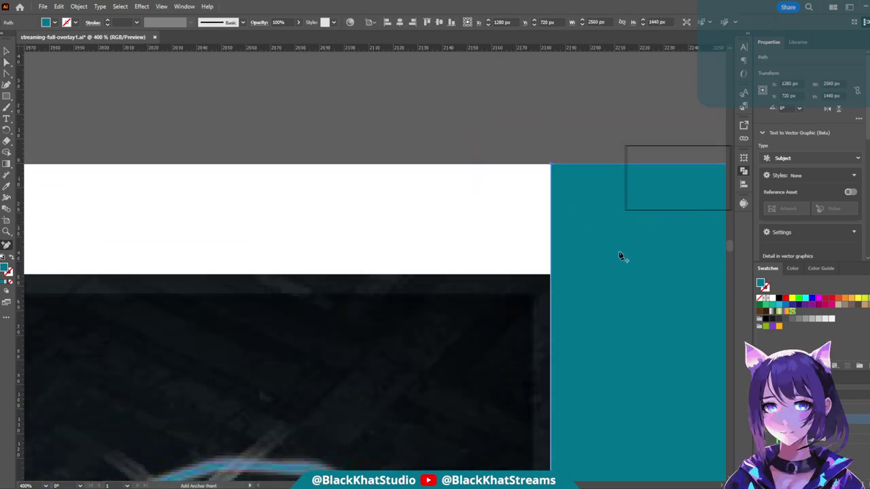
left_click(552, 275)
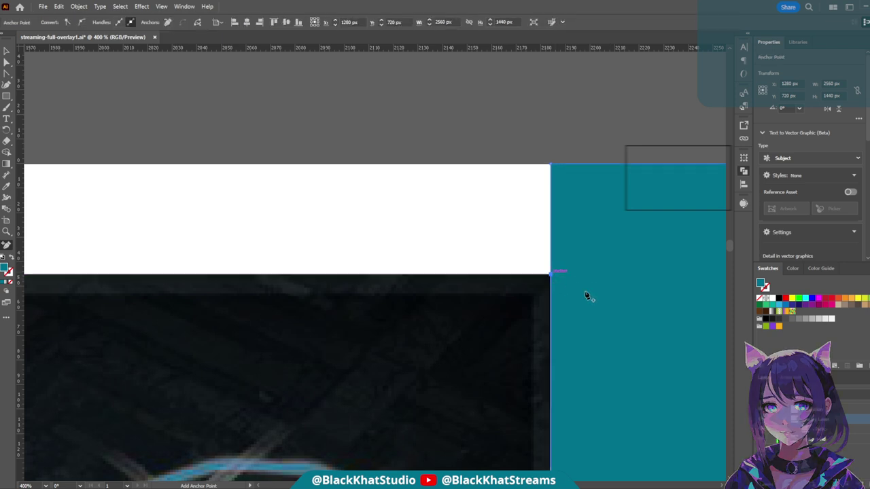
- Add an anchor point on the overlay's inner vertical edge above the gameplay image and move it to the artboard's top-left corner at X 0, Y 0 px
key("a")
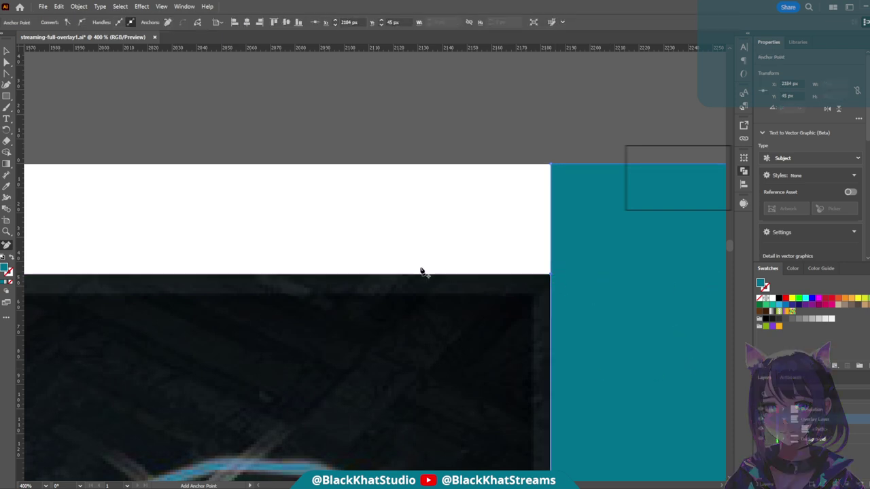
left_click(550, 220)
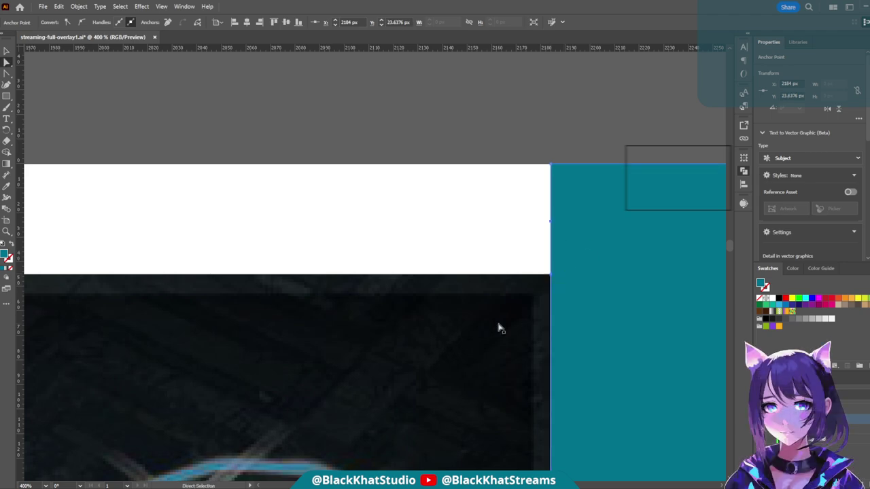
scroll(508, 285, "down", 7)
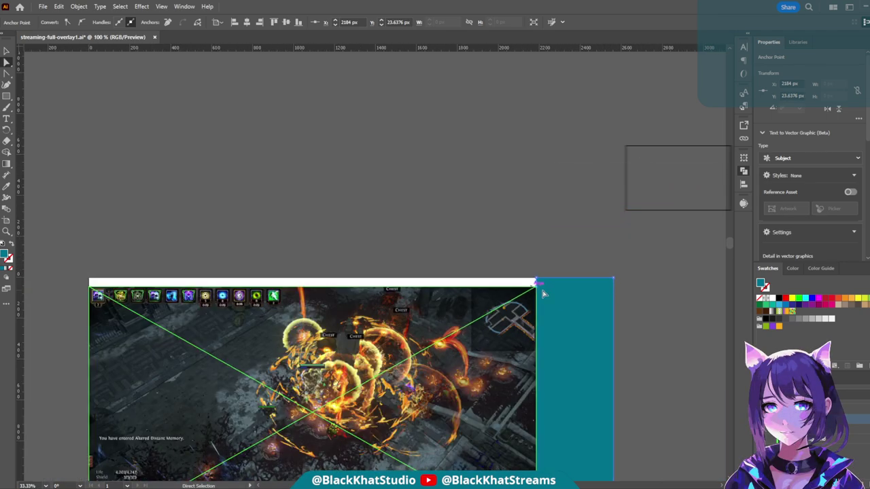
left_click_drag(539, 285, 91, 279)
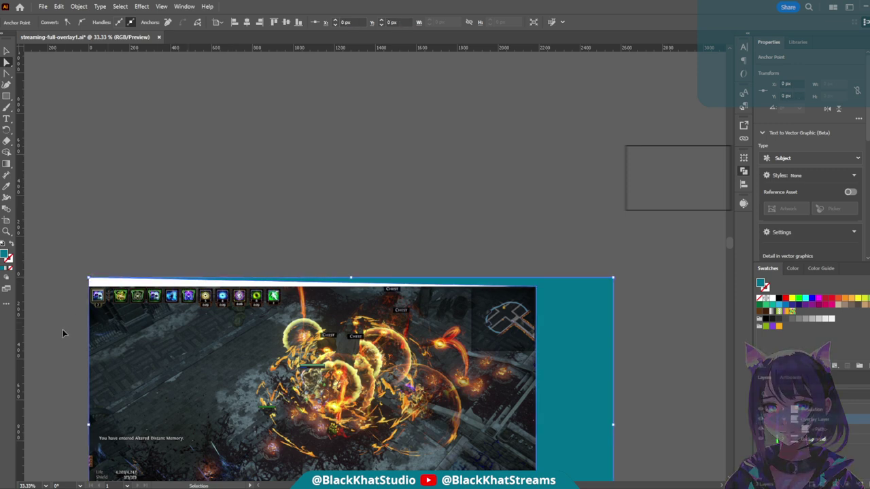
- Add an anchor point on the sloping top edge and move it to X -1, Y 45 px to cover the gap above the gameplay image
scroll(62, 329, "left", 5)
scroll(320, 314, "up", 2)
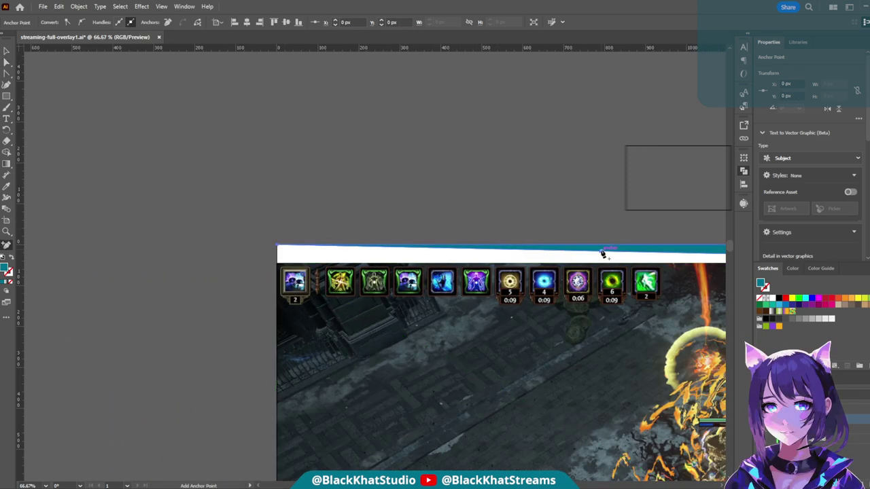
left_click_drag(605, 252, 265, 250)
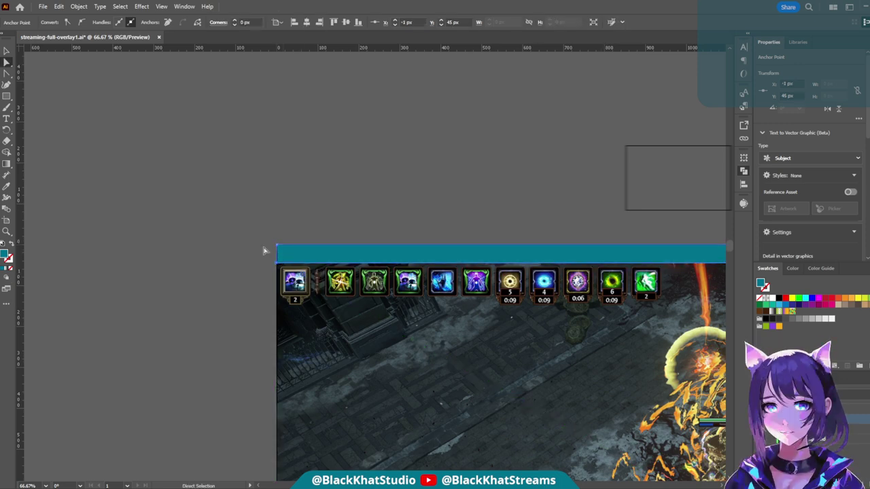
left_click(265, 251)
- Place a vertical guide near the gameplay image's upper-right corner, at X 2148 px
scroll(508, 242, "right", 5)
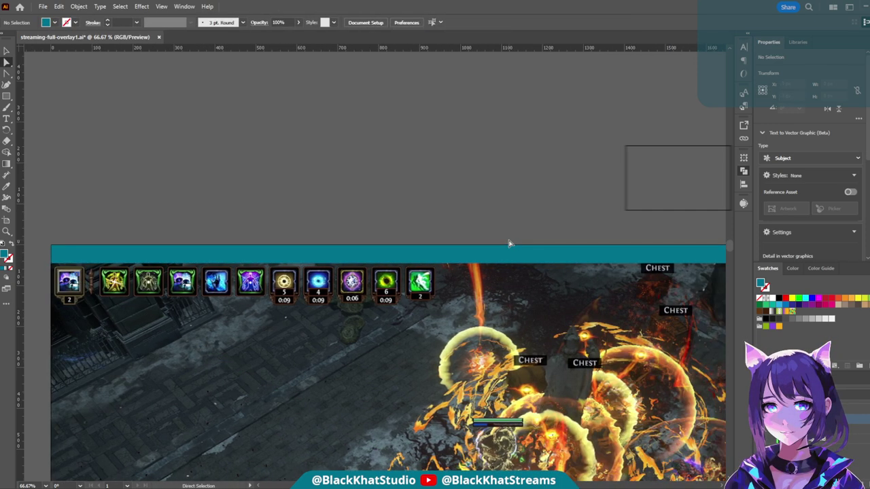
scroll(508, 243, "down", 3)
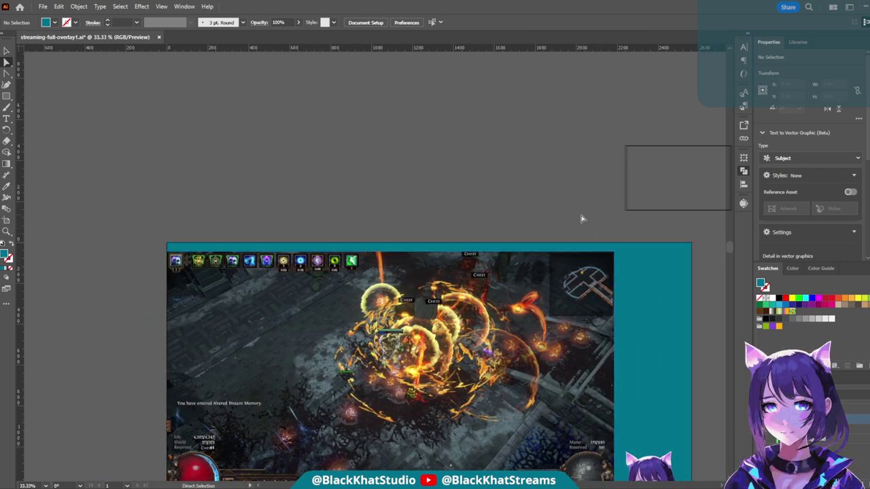
key("v")
scroll(665, 270, "right", 4)
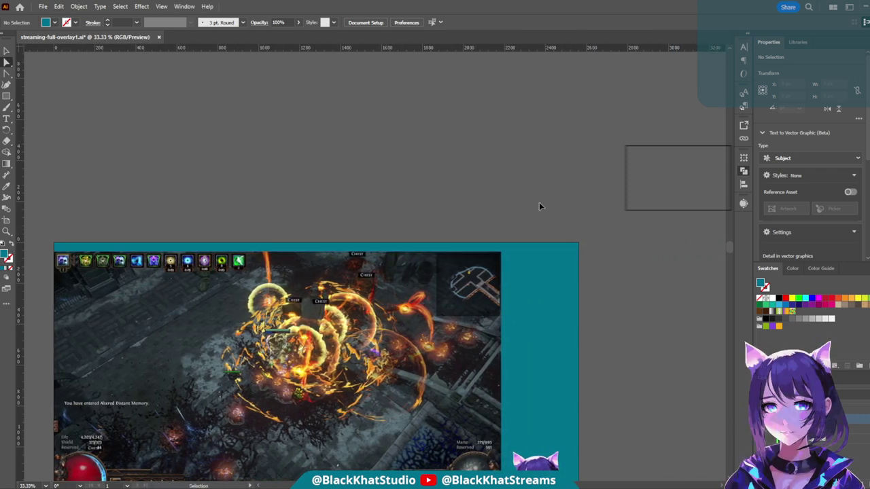
scroll(512, 246, "up", 8)
left_click(519, 250)
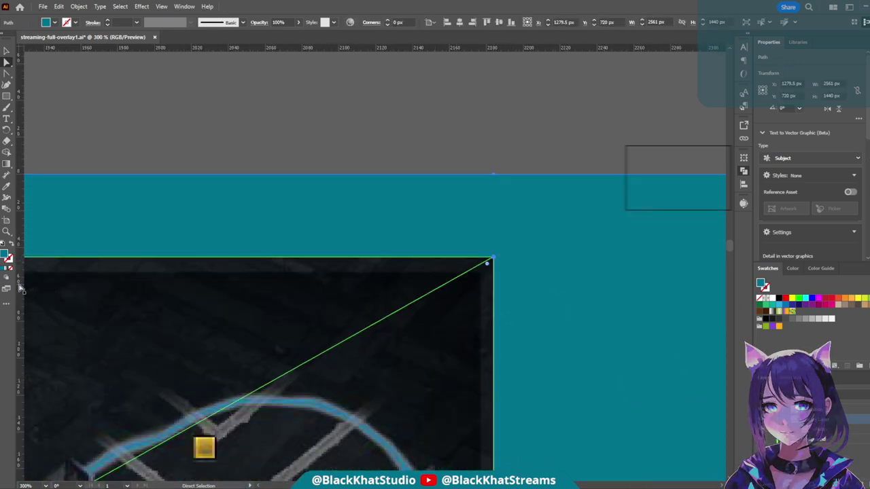
left_click_drag(18, 299, 141, 306)
left_click_drag(503, 310, 495, 309)
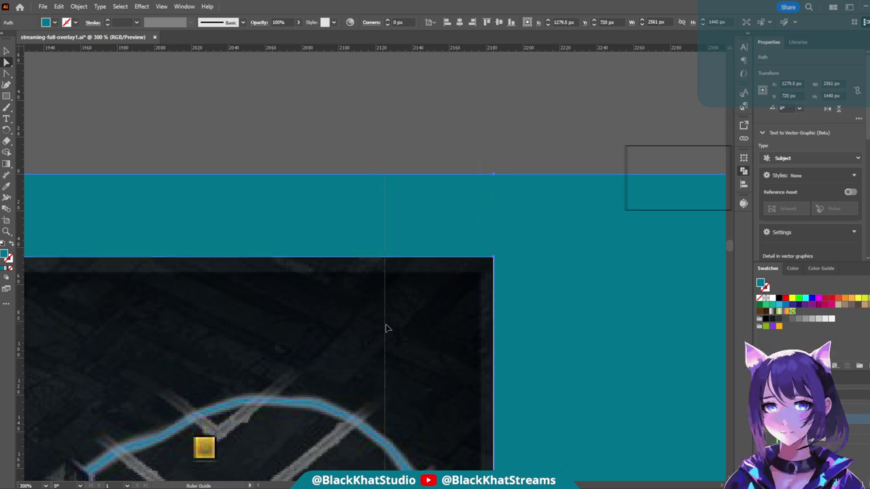
left_click_drag(430, 334, 429, 328)
- Move the vertical guide to X 2151 px
scroll(432, 307, "up", 3)
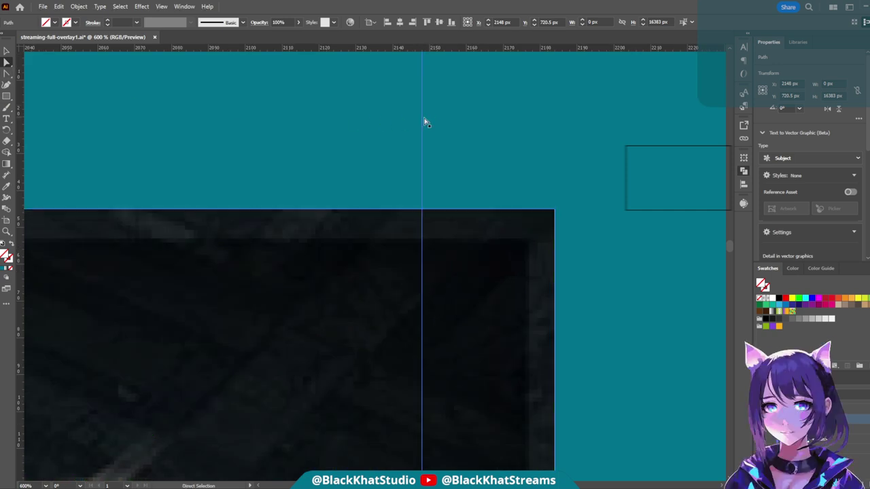
left_click_drag(422, 117, 437, 119)
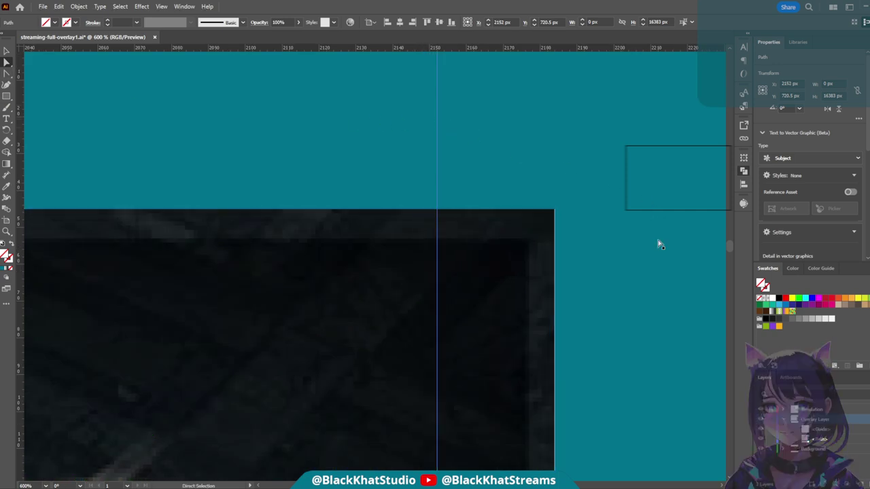
scroll(465, 181, "up", 4)
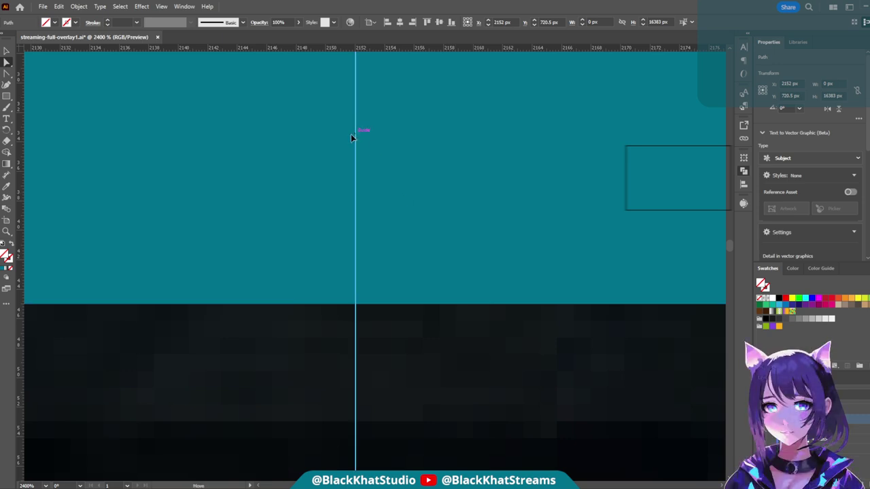
left_click_drag(352, 136, 344, 136)
scroll(386, 177, "down", 1)
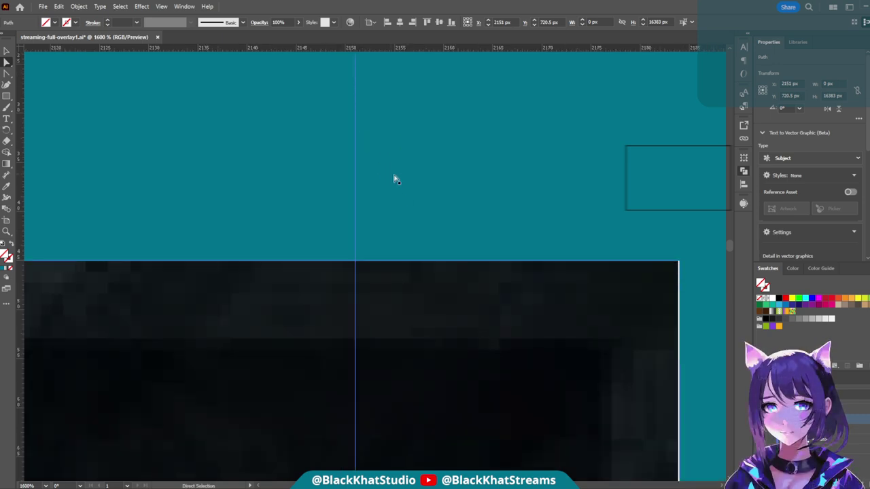
scroll(531, 214, "right", 1)
scroll(428, 233, "down", 1)
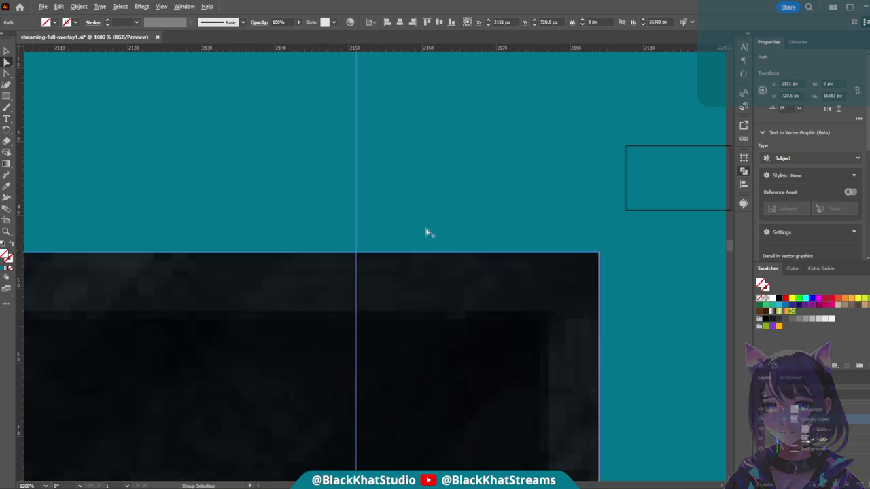
- Place a horizontal guide at Y 75 px, just below the gameplay image's top edge
scroll(428, 233, "down", 3)
scroll(420, 219, "up", 2)
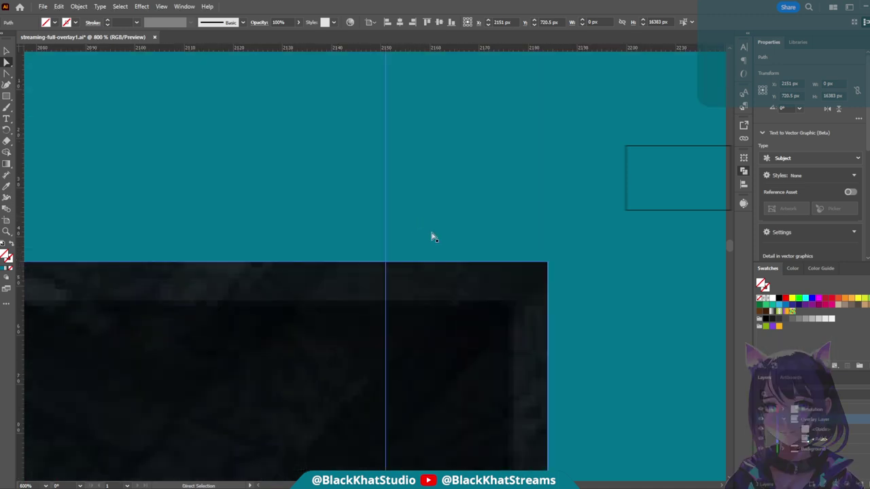
scroll(431, 237, "down", 1)
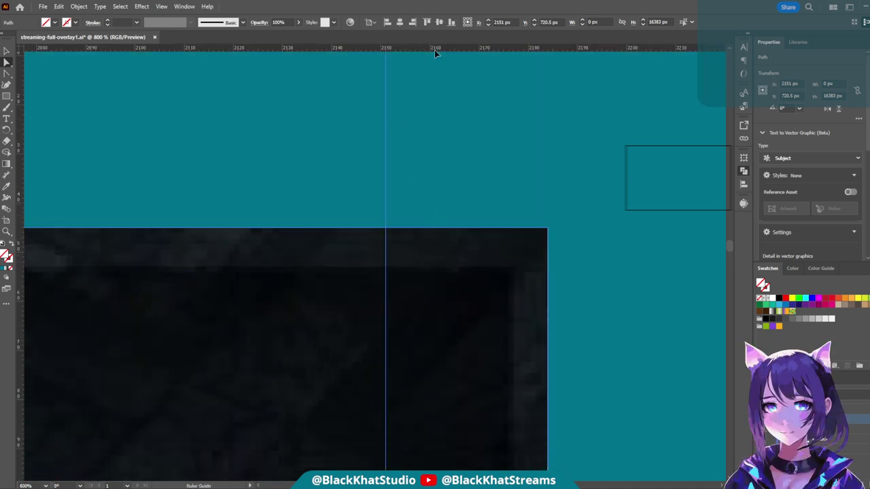
left_click_drag(436, 51, 439, 229)
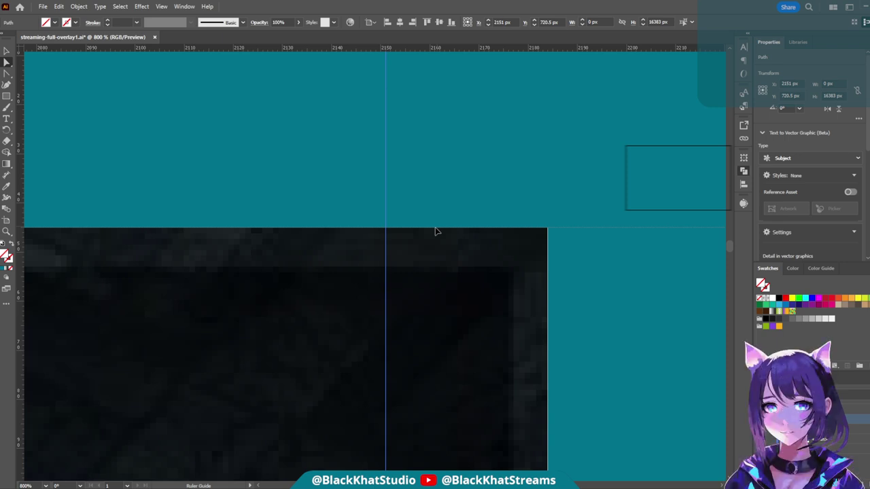
left_click_drag(435, 231, 439, 378)
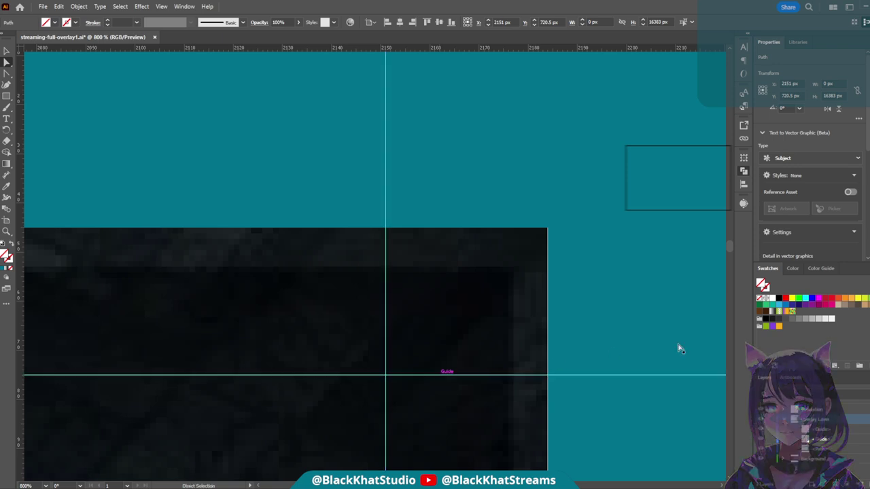
- Select the teal overlay and add an anchor point where its inner vertical edge meets the horizontal guide, at X 2184, Y 75 px
left_click(638, 291)
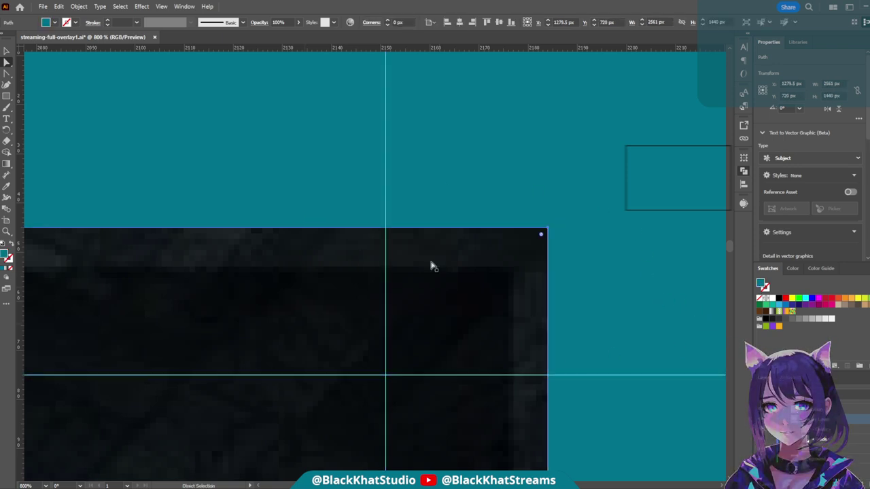
key("plus")
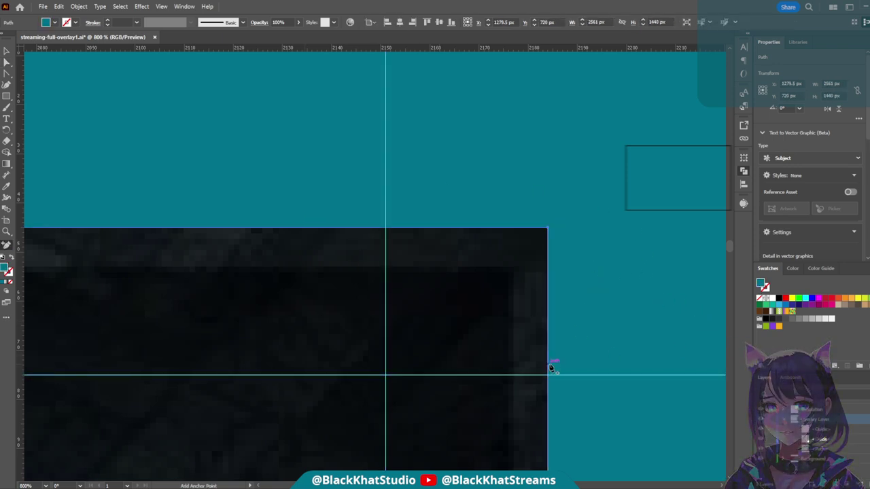
left_click(551, 375)
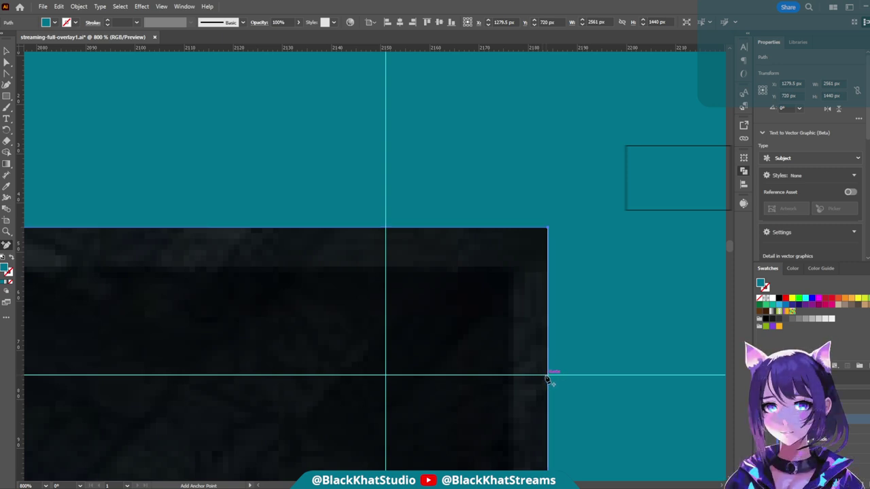
scroll(568, 400, "up", 5)
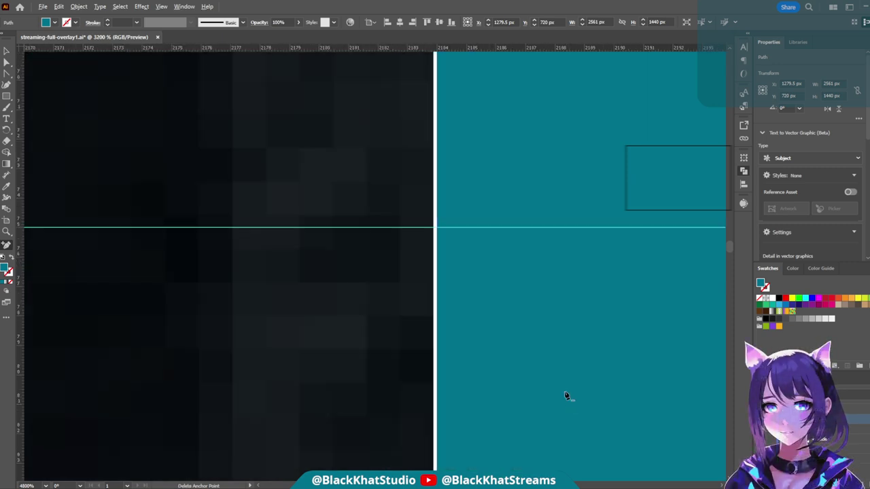
left_click(438, 232)
scroll(360, 305, "down", 5)
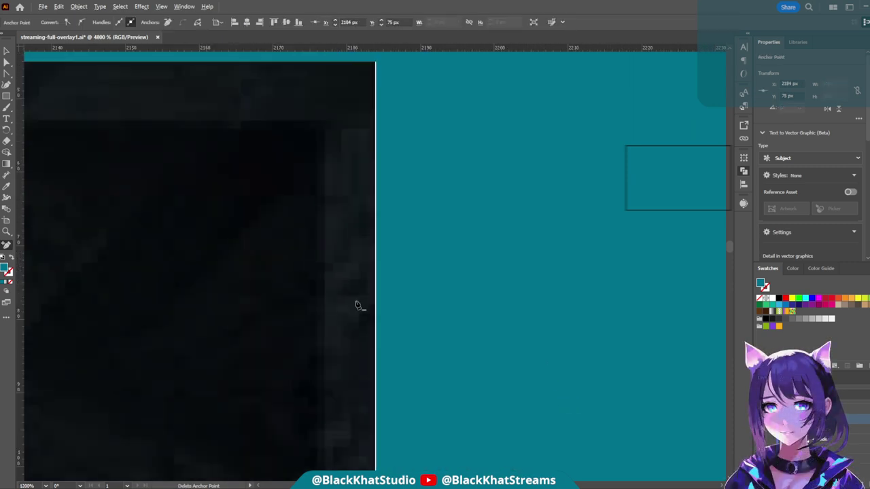
- Add an anchor point where the opening's top edge crosses the vertical guide, at X 2151, Y 45 px
key("a")
scroll(224, 149, "left", 2)
scroll(259, 129, "left", 2)
scroll(289, 146, "up", 1)
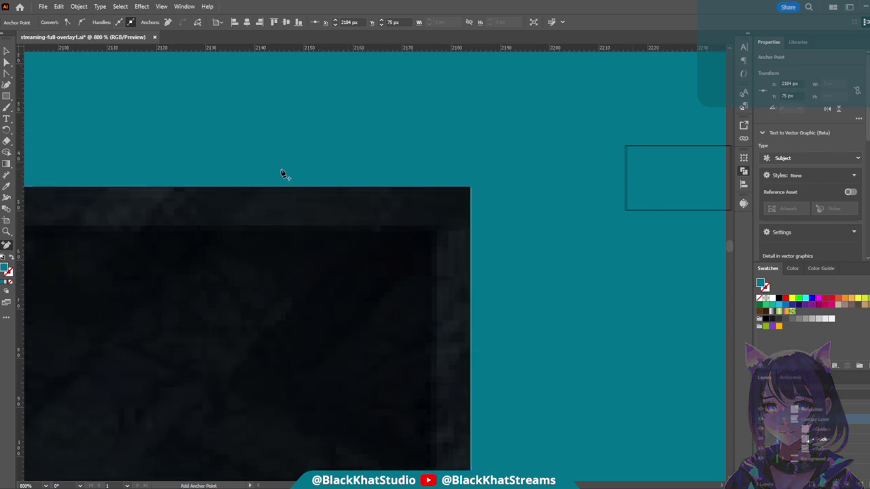
scroll(281, 196, "up", 3)
key("minus")
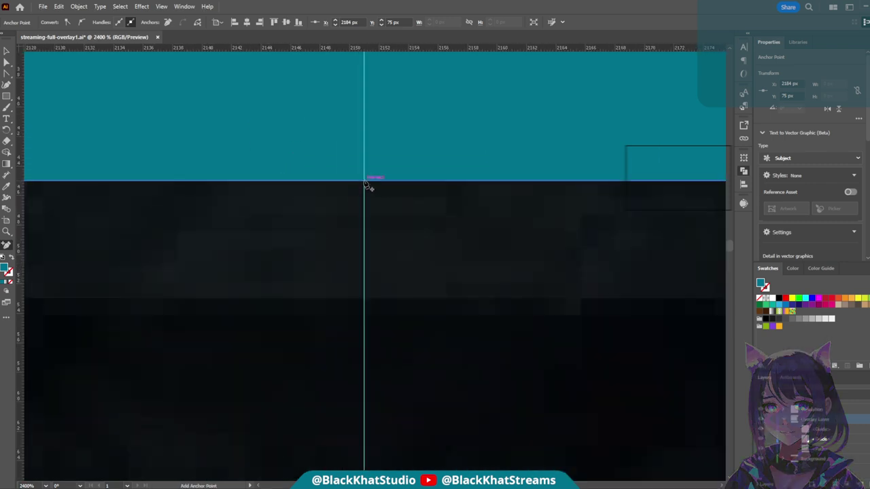
scroll(511, 250, "down", 3)
scroll(653, 293, "right", 2)
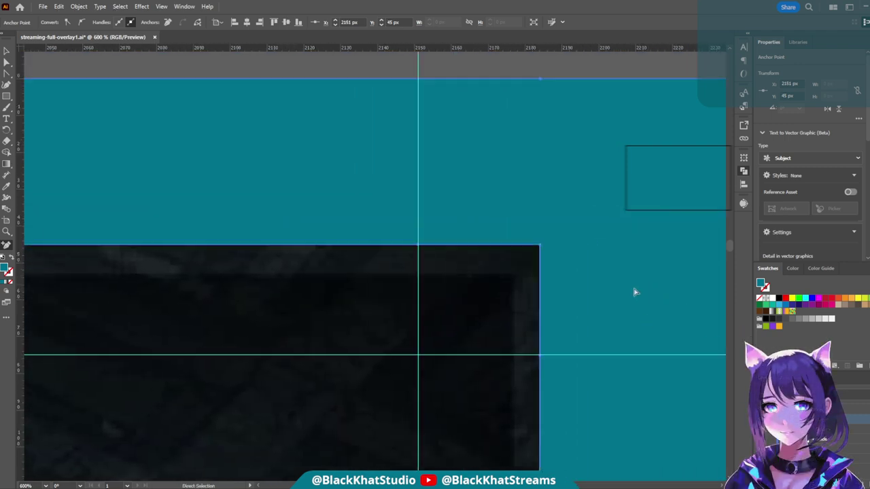
key("a")
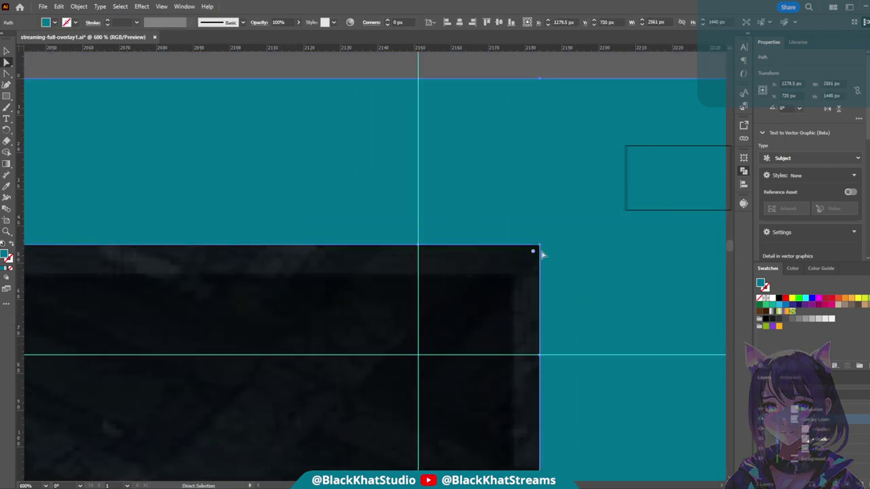
left_click(540, 247)
key("minus")
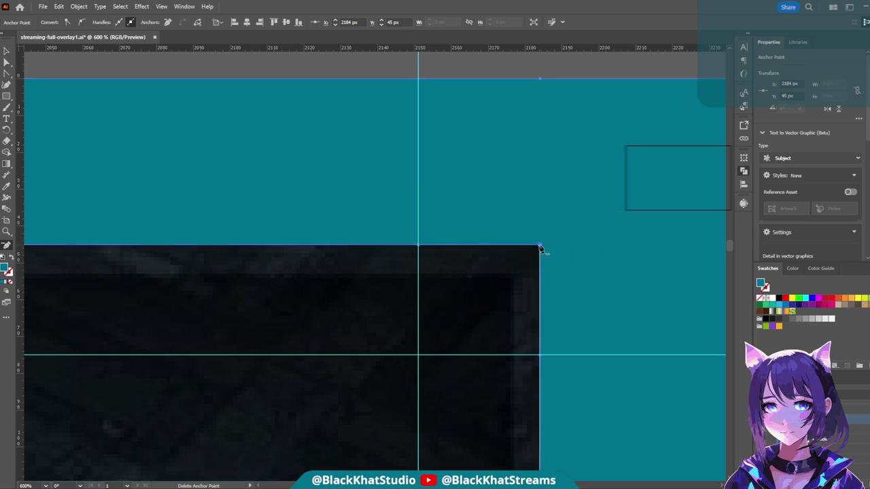
key("a")
left_click(603, 277)
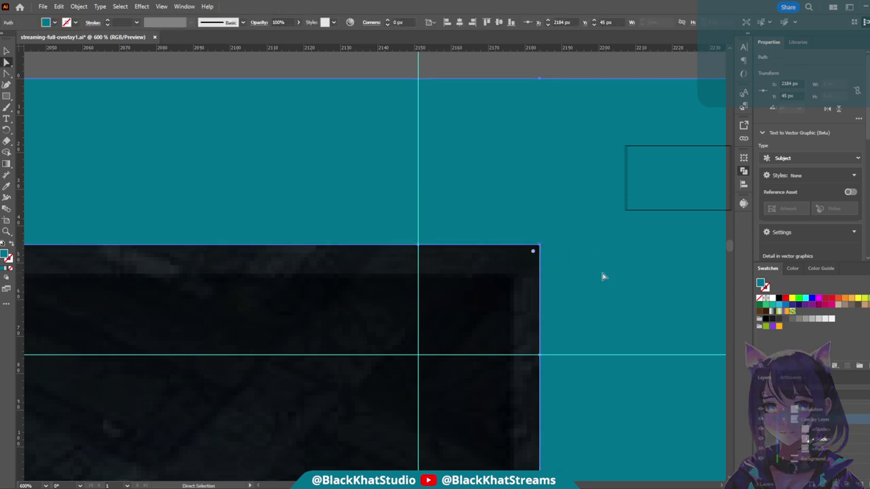
key("minus")
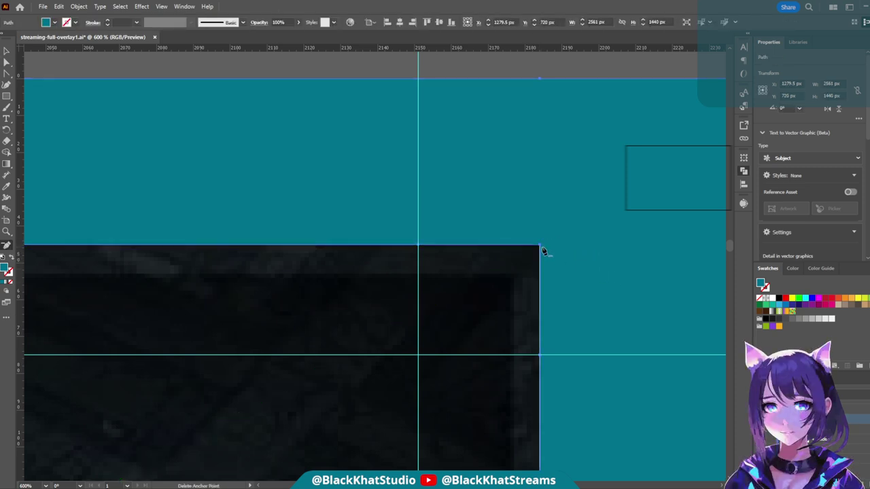
- Pull the opening's upper-right corner anchor slightly outward and delete it, leaving a diagonal cut between the two guide points
key("a")
scroll(543, 251, "up", 2)
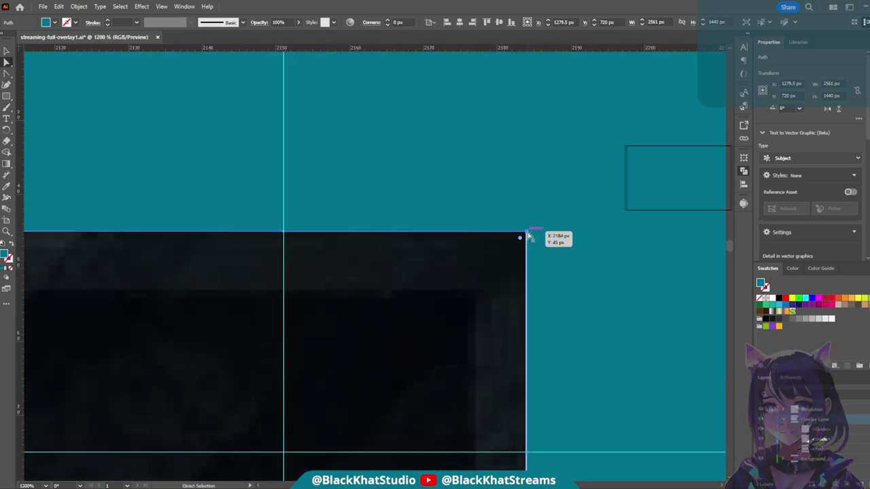
left_click_drag(528, 234, 550, 230)
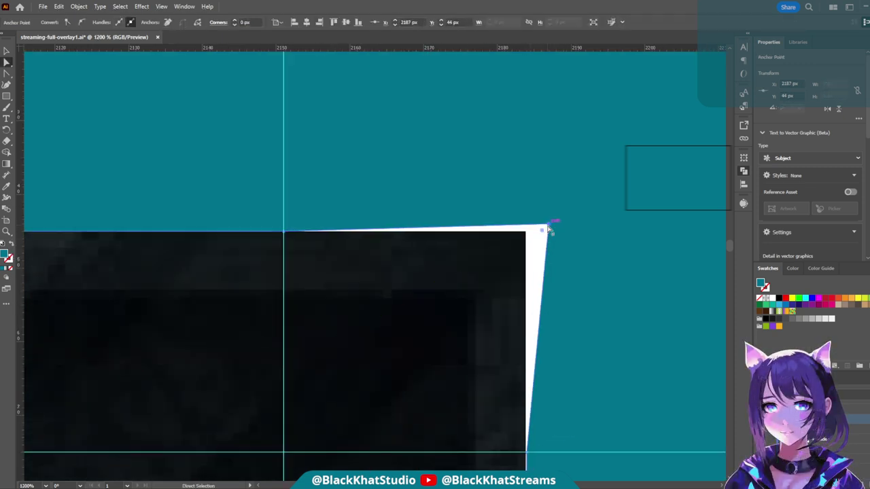
key("minus")
left_click(550, 229)
key("a")
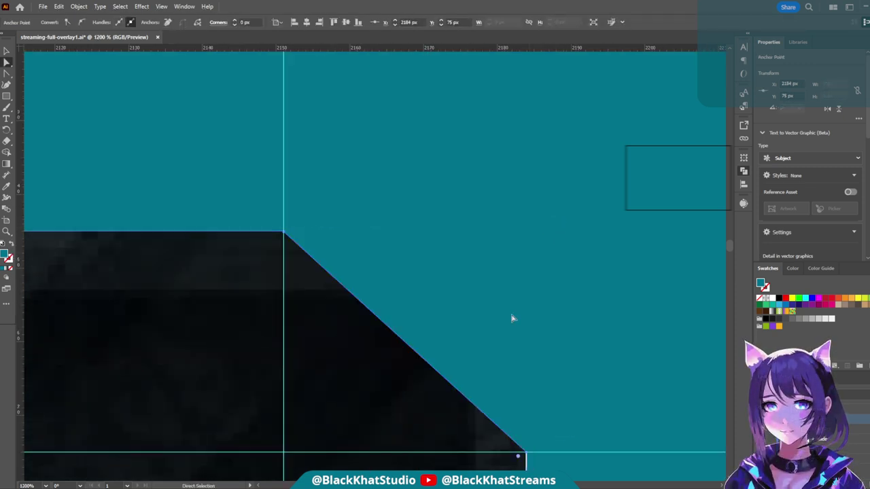
- Examine the diagonal cut at close range, especially its lower anchor where it meets the opening's vertical edge
scroll(512, 317, "down", 3)
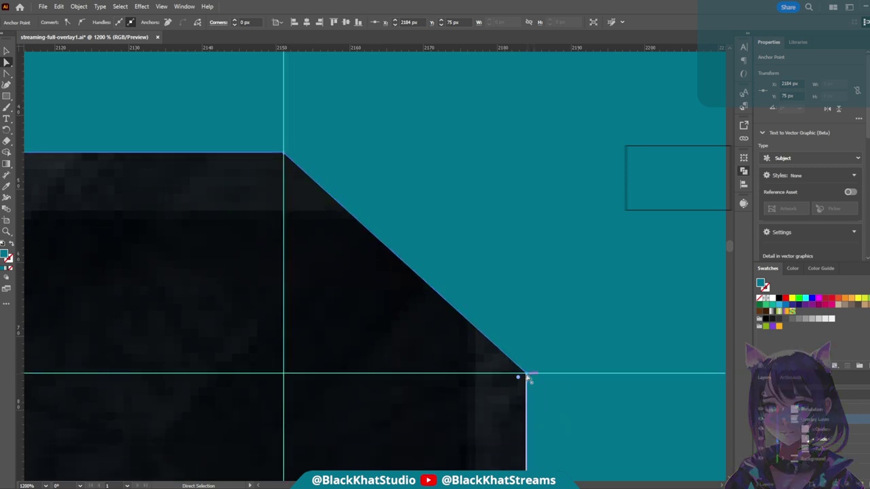
scroll(555, 394, "down", 1)
scroll(550, 390, "down", 1)
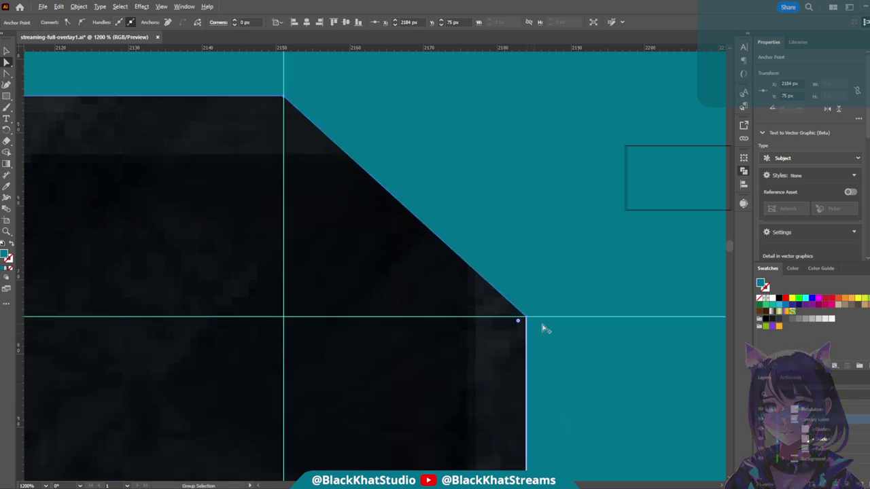
scroll(543, 327, "up", 8)
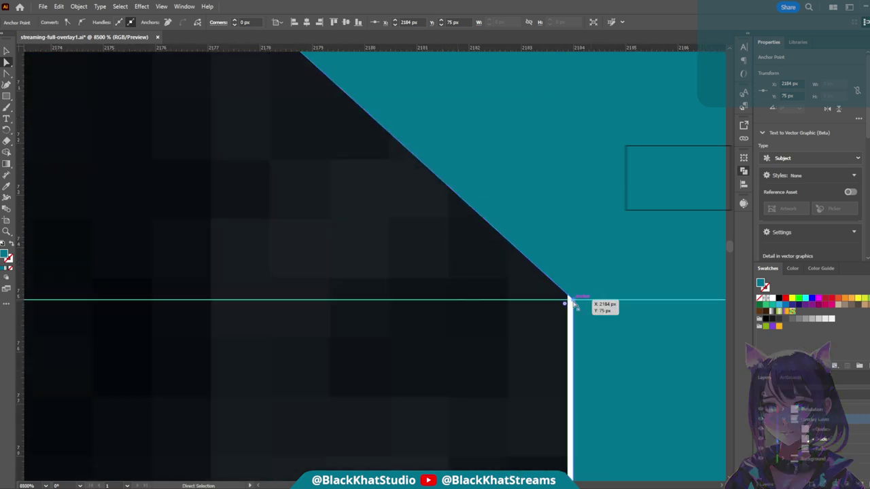
left_click_drag(574, 306, 570, 301)
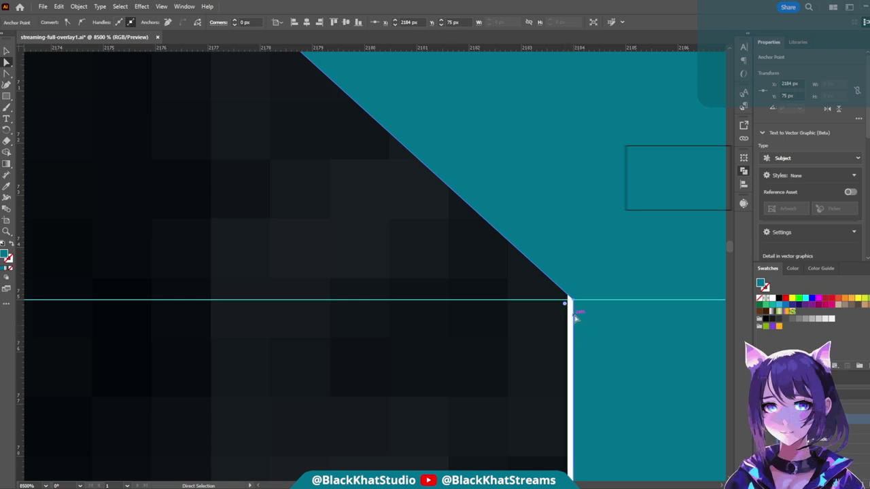
key("ctrl+z")
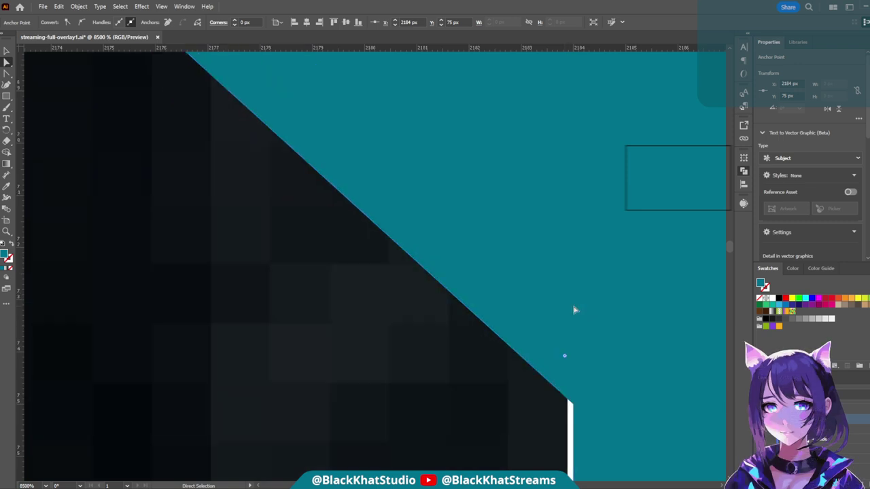
key("ctrl+shift+z")
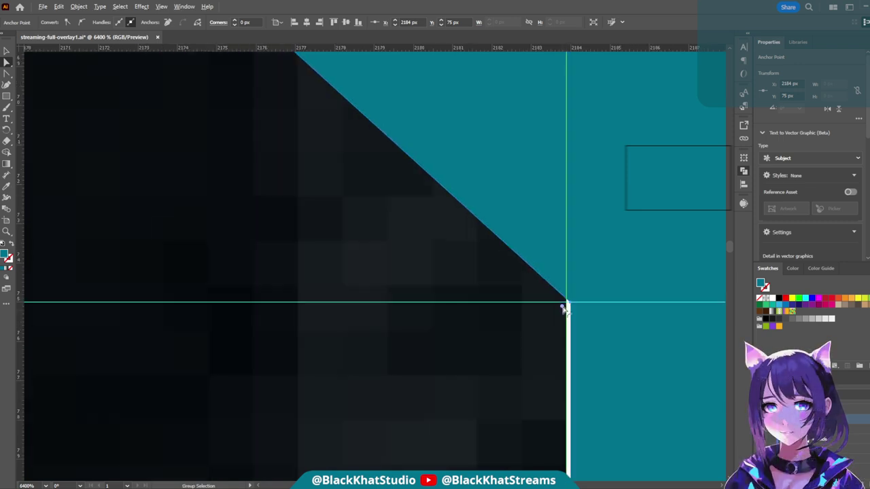
scroll(524, 198, "down", 2)
scroll(520, 212, "up", 1)
scroll(516, 217, "down", 2)
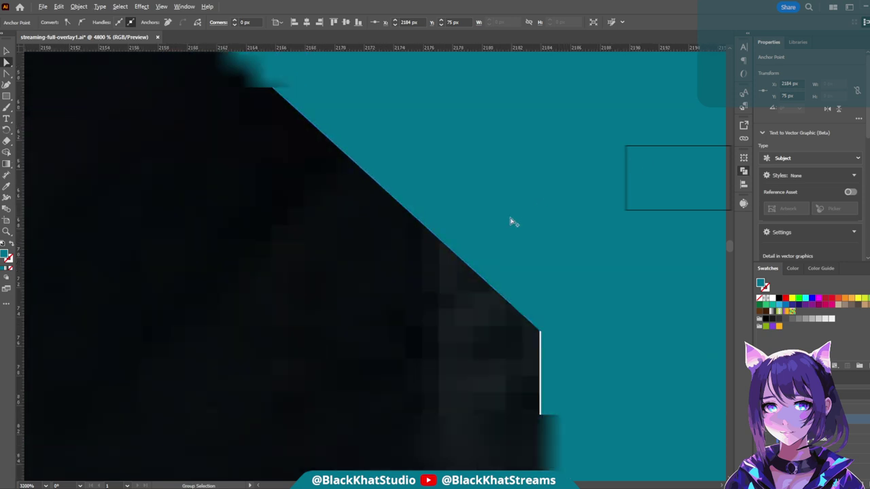
scroll(509, 223, "up", 1)
scroll(508, 231, "down", 1)
scroll(507, 236, "down", 1)
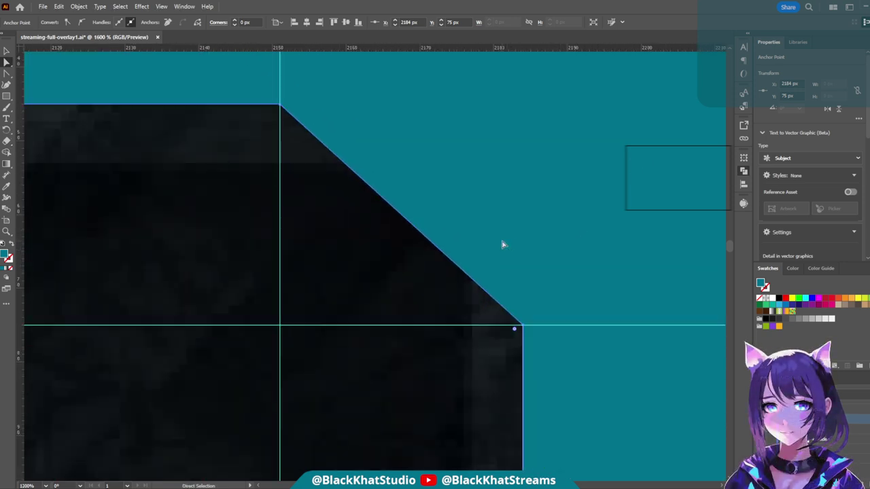
scroll(503, 242, "up", 2)
scroll(443, 224, "up", 1)
scroll(447, 231, "up", 1)
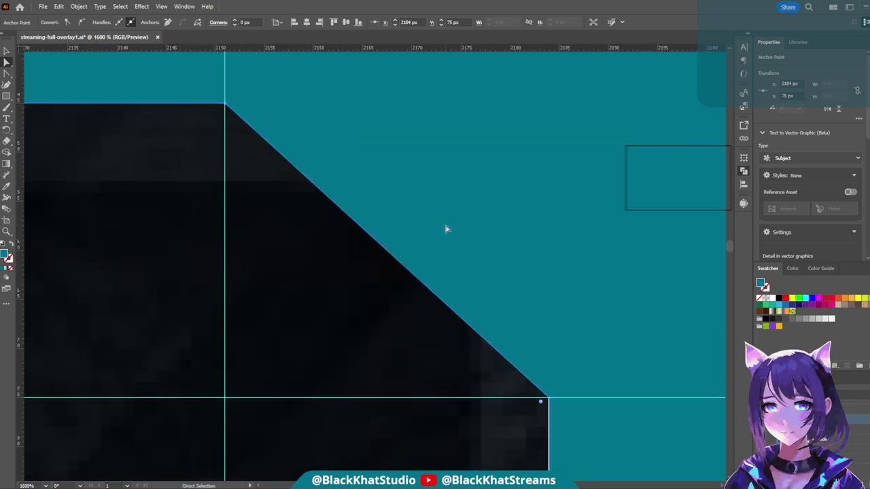
- Curve the diagonal cut by pulling a horizontal handle from the anchor at X 2151, Y 45 px out to the opening's vertical edge line
left_click(227, 119)
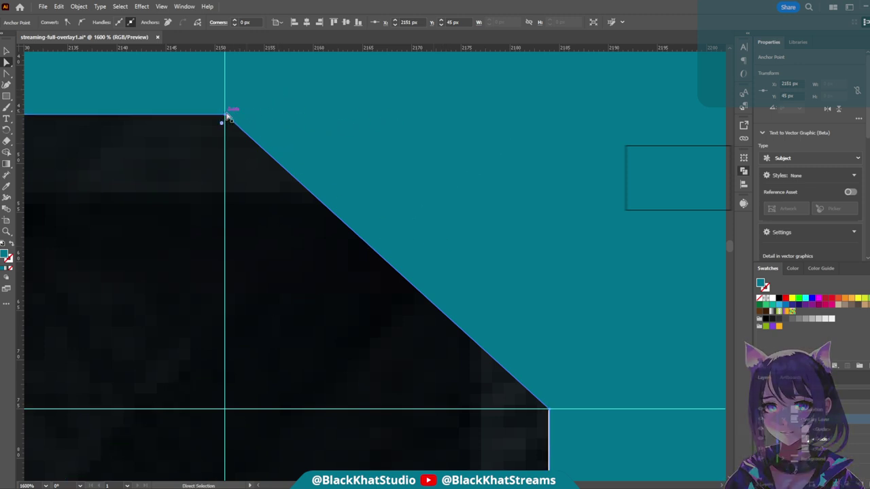
key("shift+c")
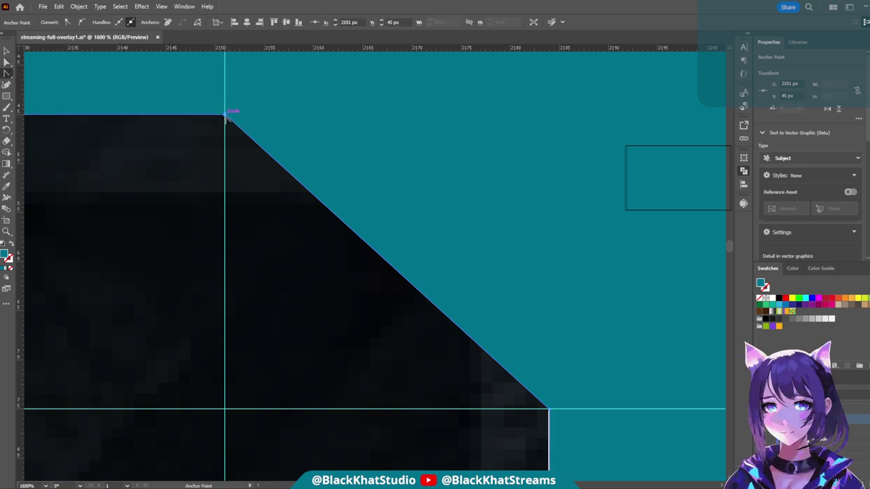
left_click_drag(227, 118, 552, 114)
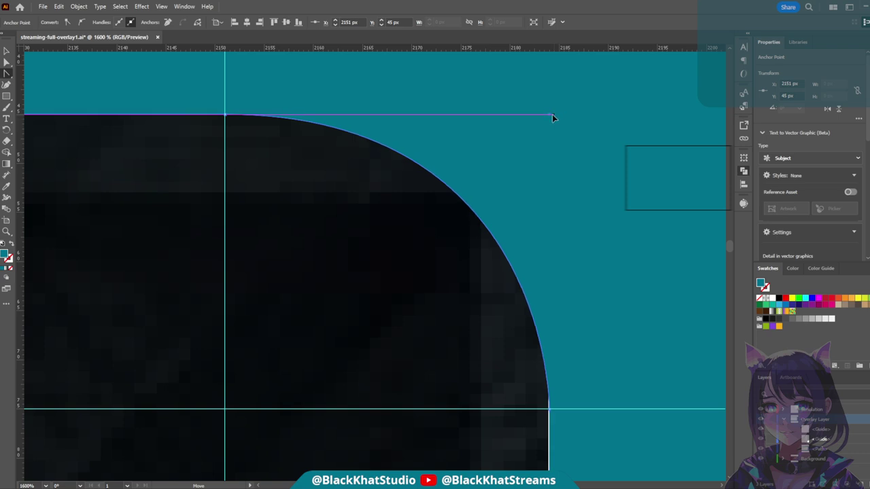
scroll(268, 161, "left", 3)
scroll(553, 175, "right", 3)
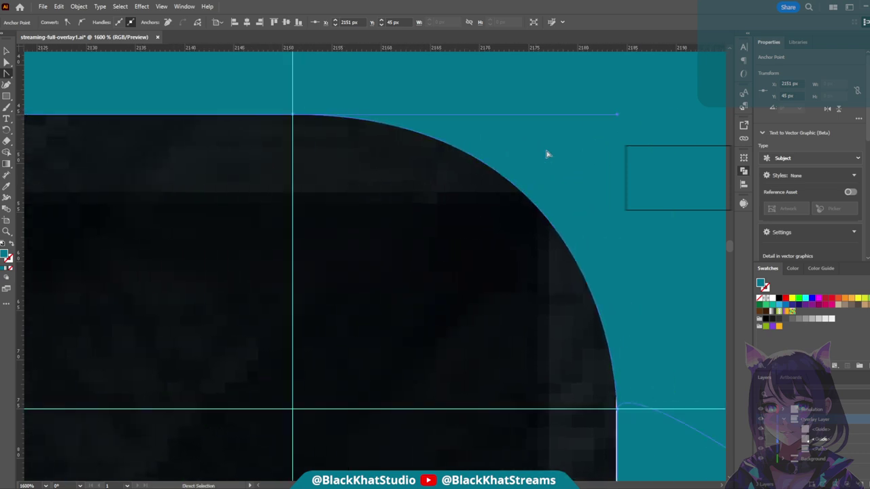
- Pull a vertical handle up from the cut's lower anchor to the top edge's level, and shorten both handles to smooth the rounded corner
left_click_drag(562, 411, 561, 113)
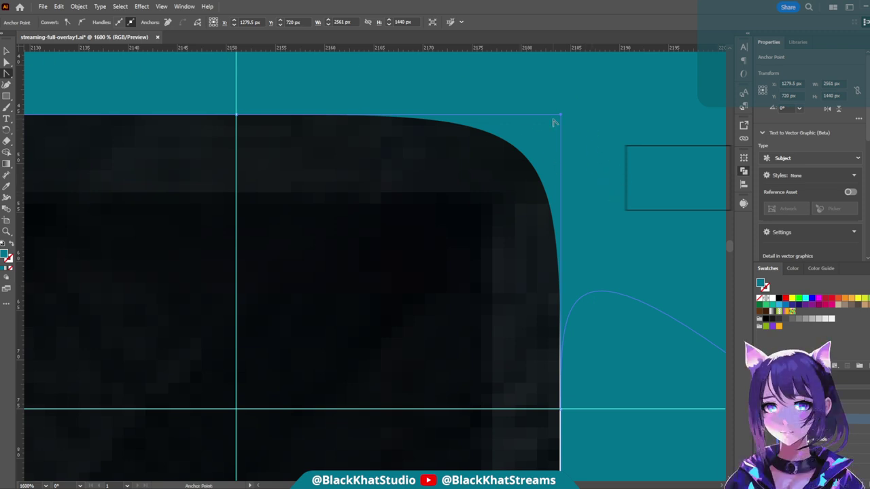
key("v")
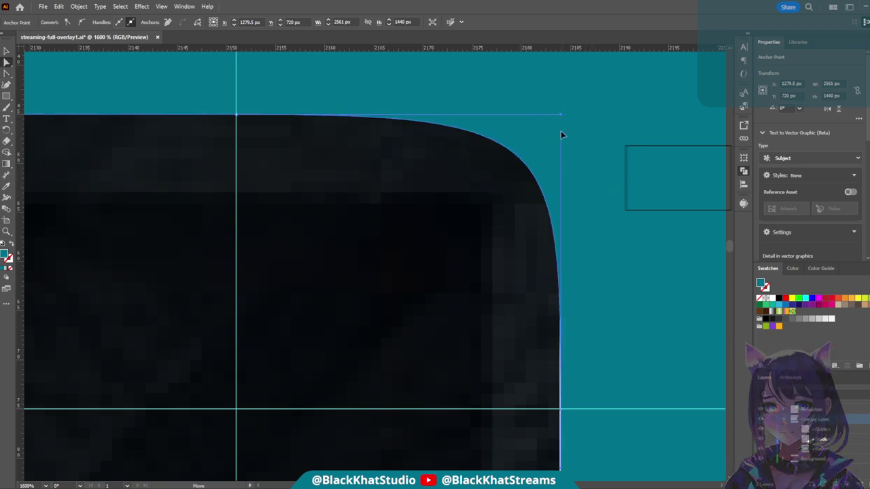
left_click_drag(559, 121, 557, 157)
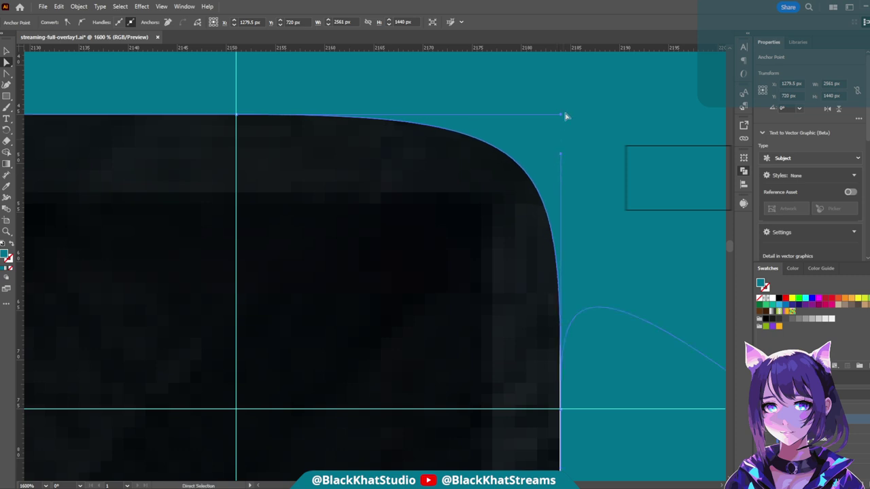
left_click_drag(560, 118, 482, 115)
left_click_drag(561, 158, 577, 307)
- Review the whole overlay layout and the rounded upper-right corner of the game opening
scroll(577, 307, "down", 3)
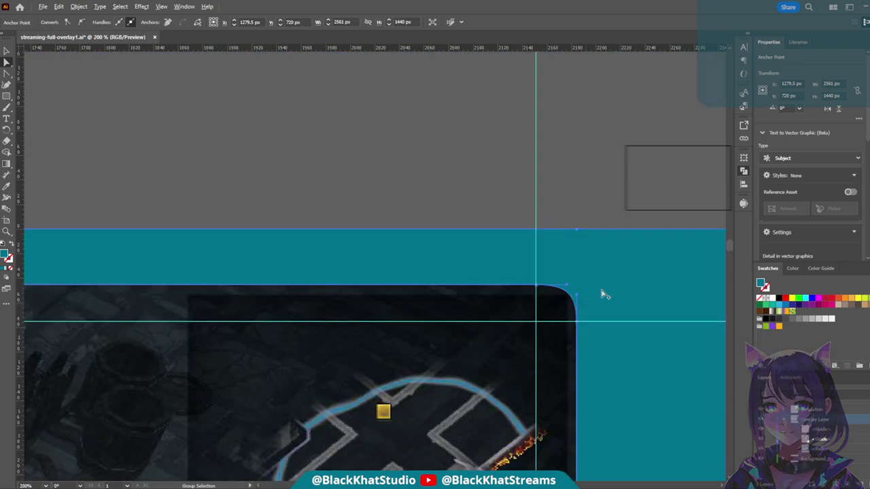
scroll(602, 292, "down", 2)
scroll(615, 346, "down", 4)
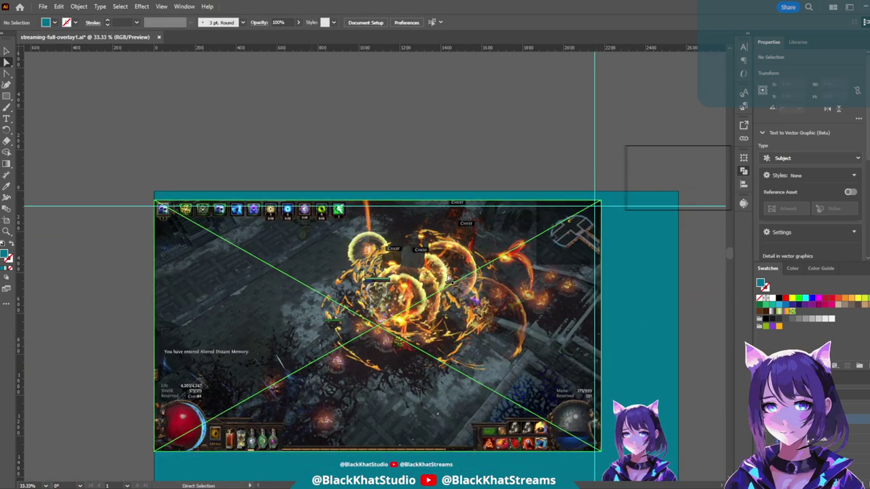
scroll(515, 188, "down", 2)
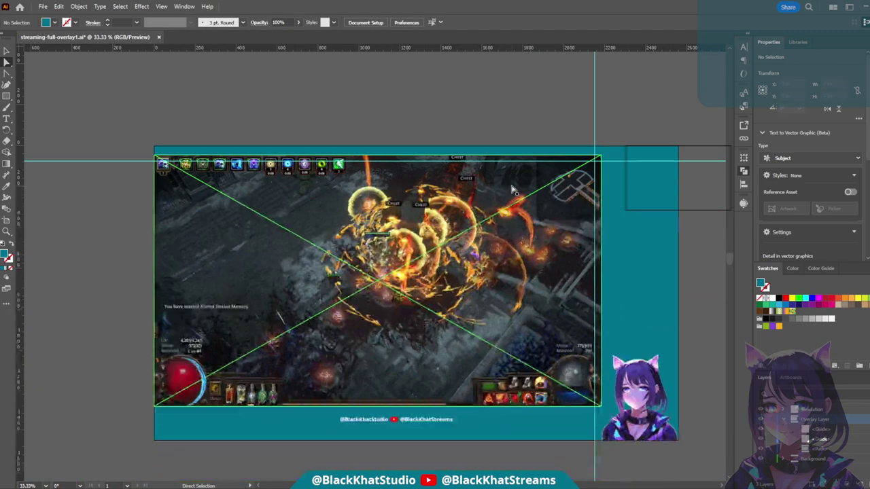
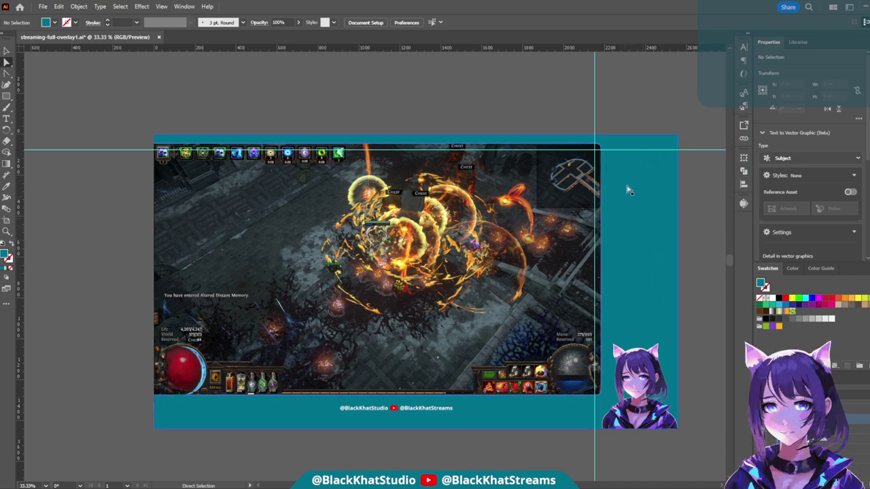
scroll(693, 168, "right", 3)
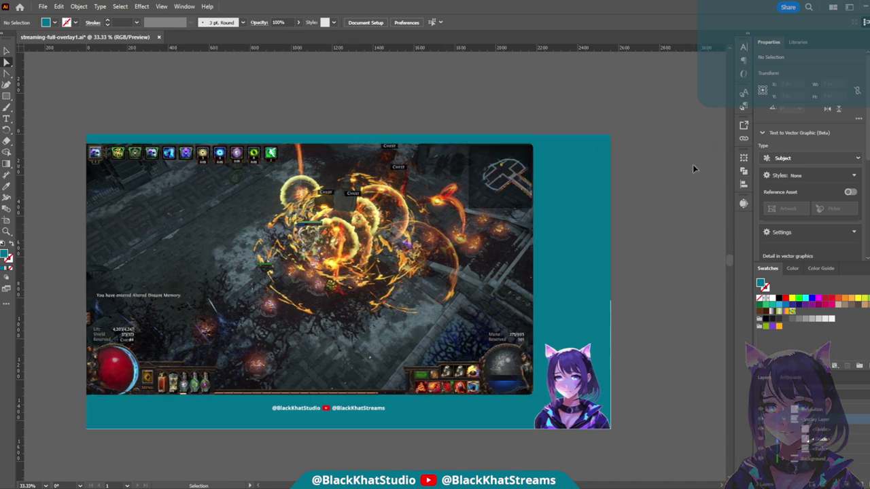
scroll(666, 170, "up", 3)
scroll(661, 274, "right", 3)
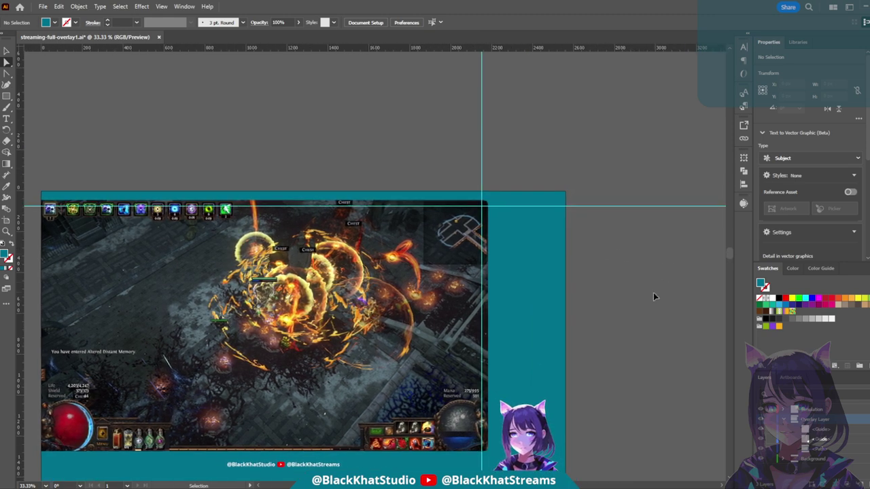
scroll(654, 297, "up", 1)
scroll(685, 298, "left", 1)
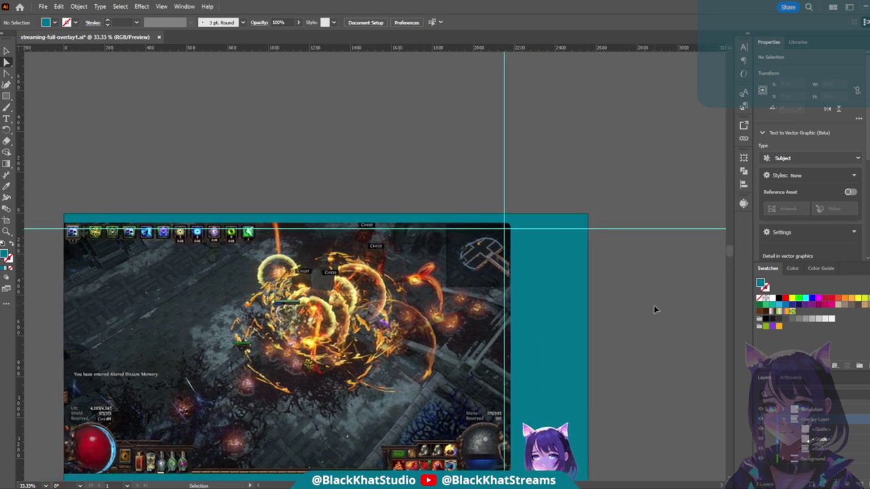
scroll(654, 306, "right", 2)
scroll(683, 350, "down", 4)
scroll(614, 184, "up", 3)
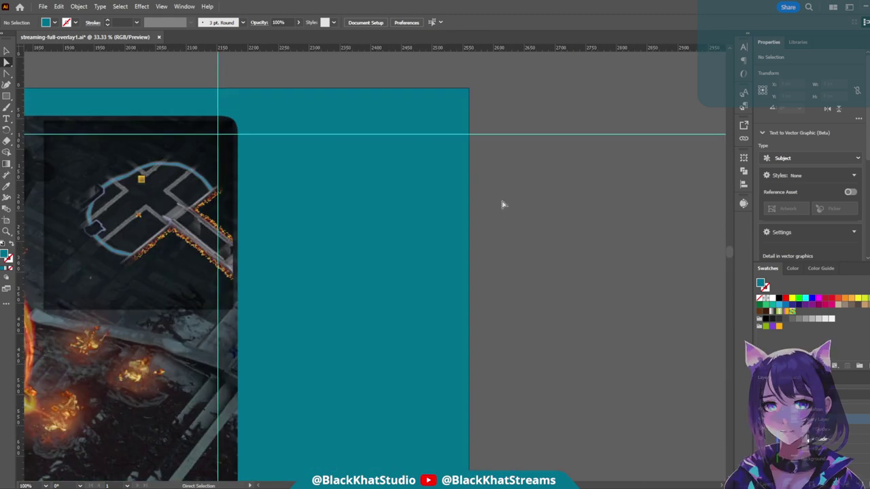
scroll(584, 258, "left", 2)
scroll(620, 206, "down", 1)
scroll(620, 206, "up", 1)
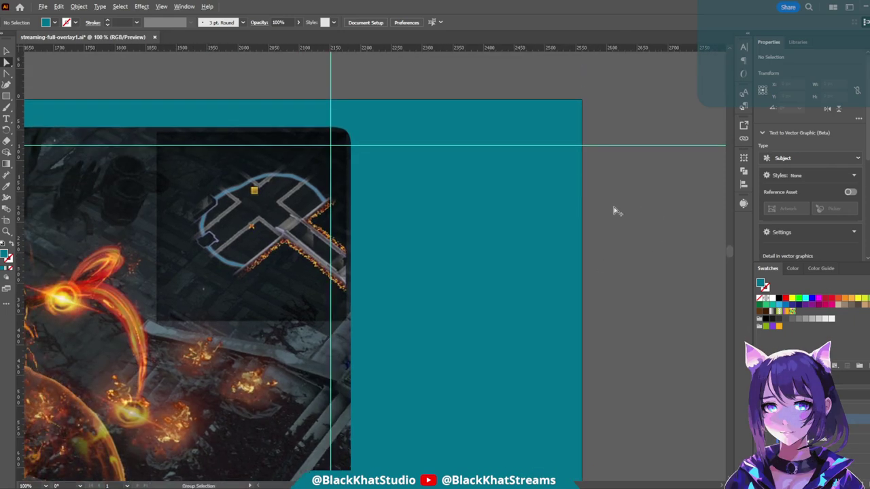
scroll(614, 210, "down", 1)
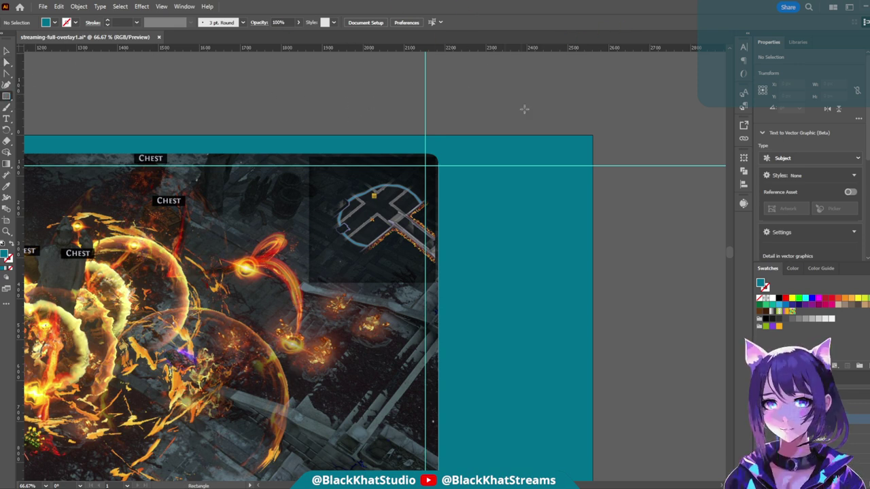
left_click_drag(486, 178, 552, 322)
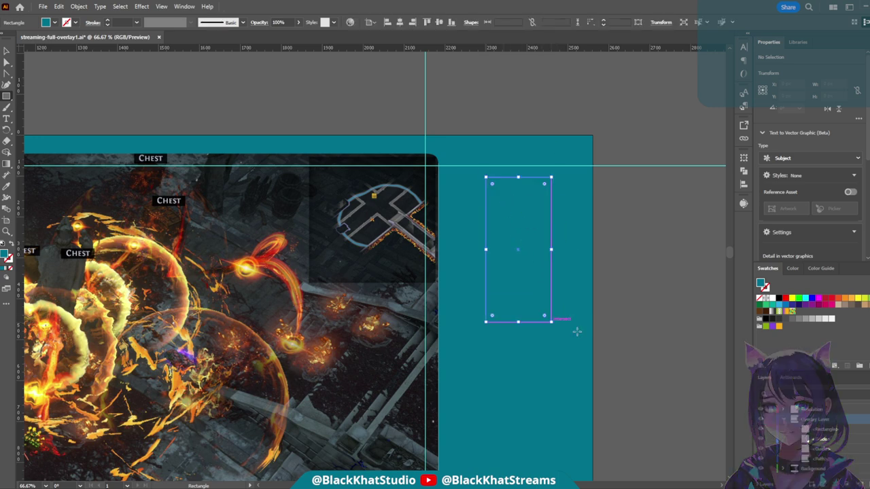
key("Delete")
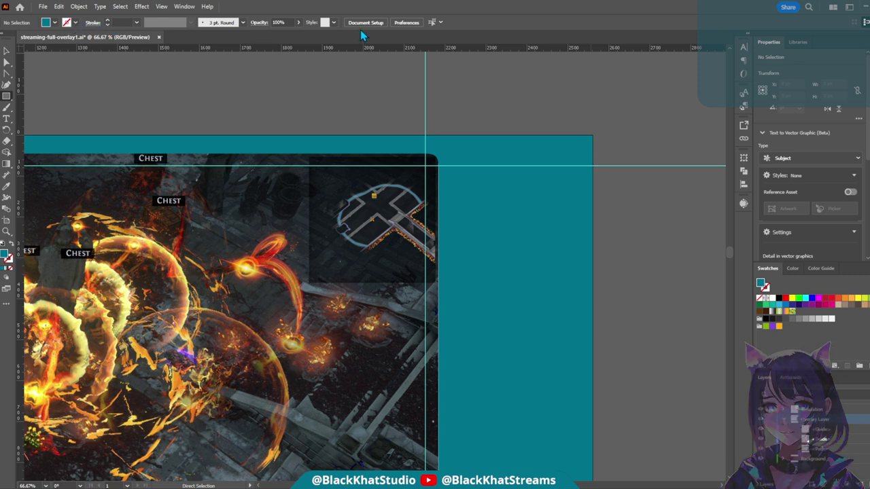
left_click(334, 22)
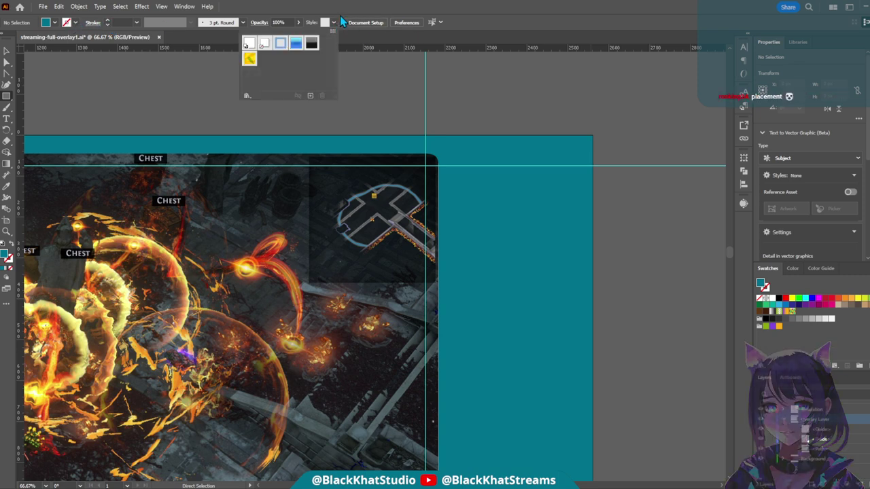
left_click(342, 19)
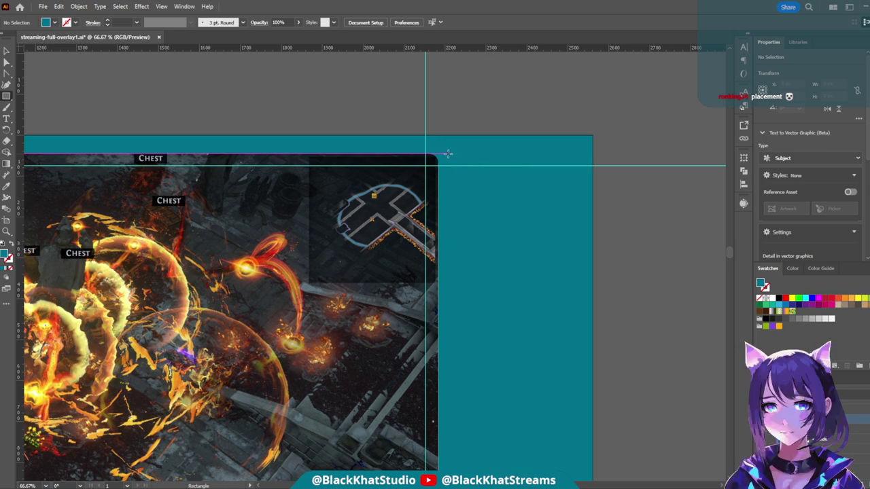
- Place a vertical guide at X 2184 px along the game opening's inner vertical edge
scroll(653, 191, "right", 1)
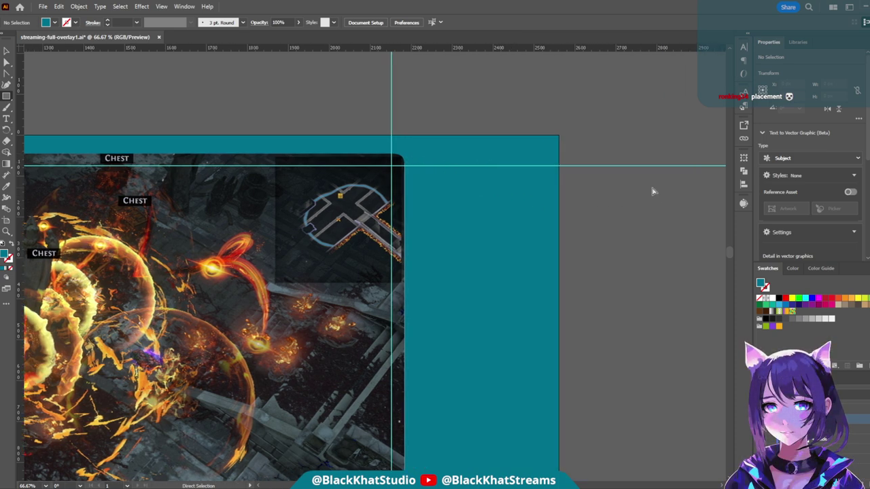
scroll(431, 171, "up", 2)
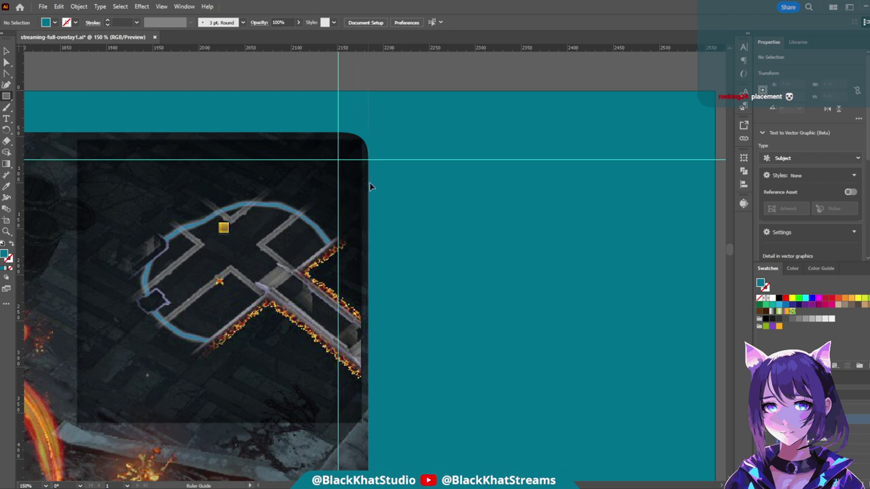
left_click_drag(371, 186, 369, 186)
scroll(369, 186, "up", 4)
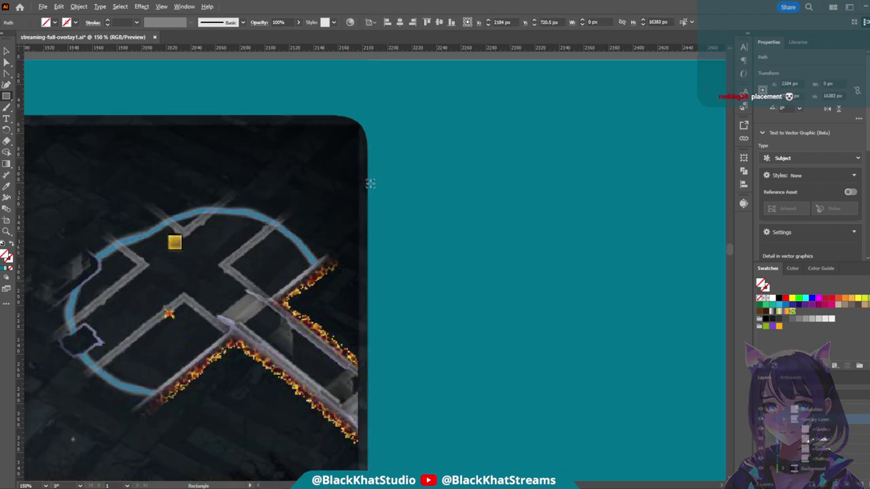
- Delete the vertical guide at X 2151 px and the horizontal guide at Y 75 px near the rounded corner
scroll(370, 163, "up", 5)
key("a")
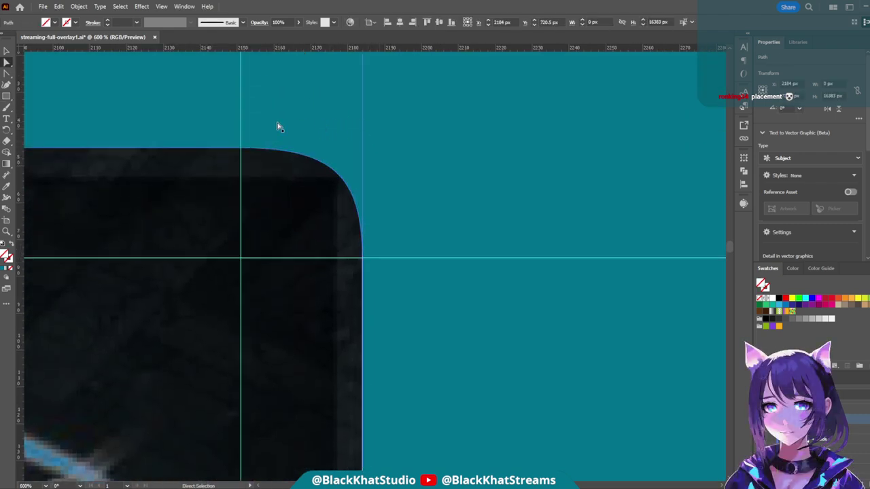
left_click(242, 131)
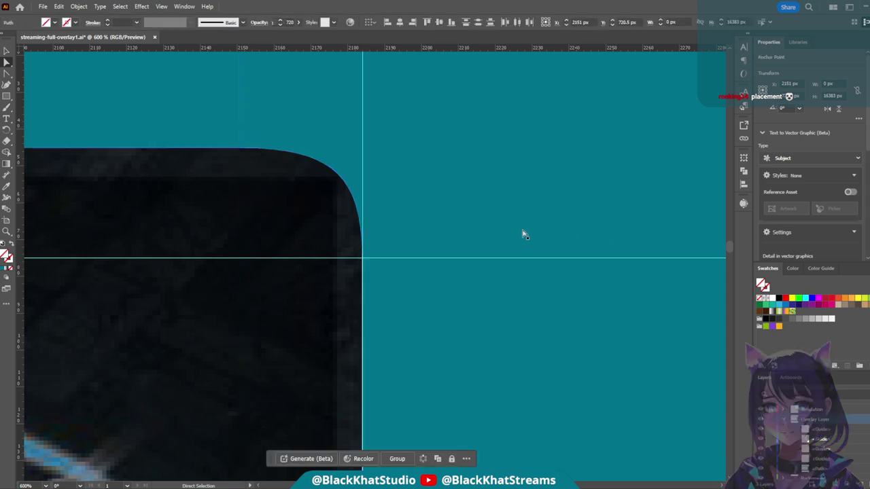
left_click(401, 259)
key("Delete")
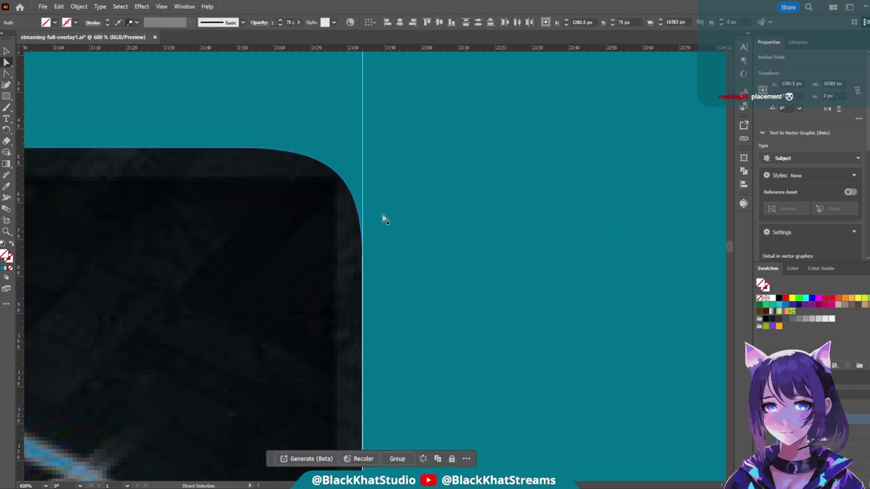
- Move the vertical guide on the game opening's inner edge outward by 10 px to X 2194 px
left_click(363, 182)
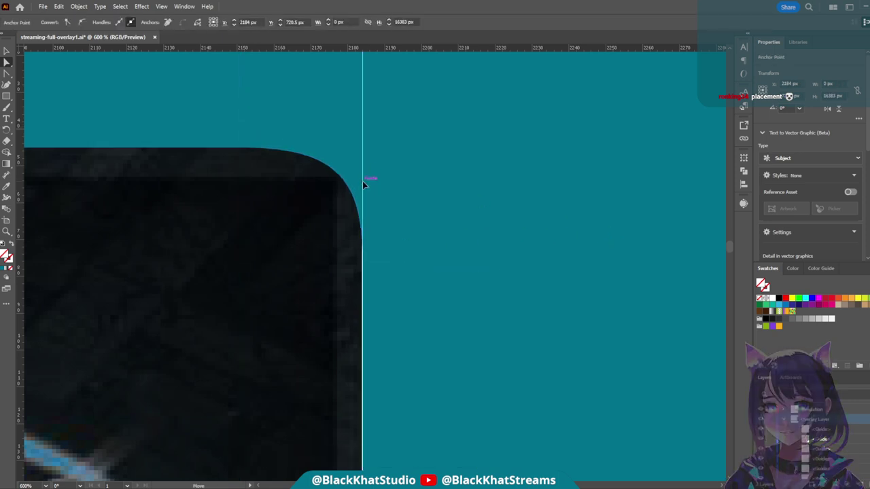
scroll(363, 182, "up", 2)
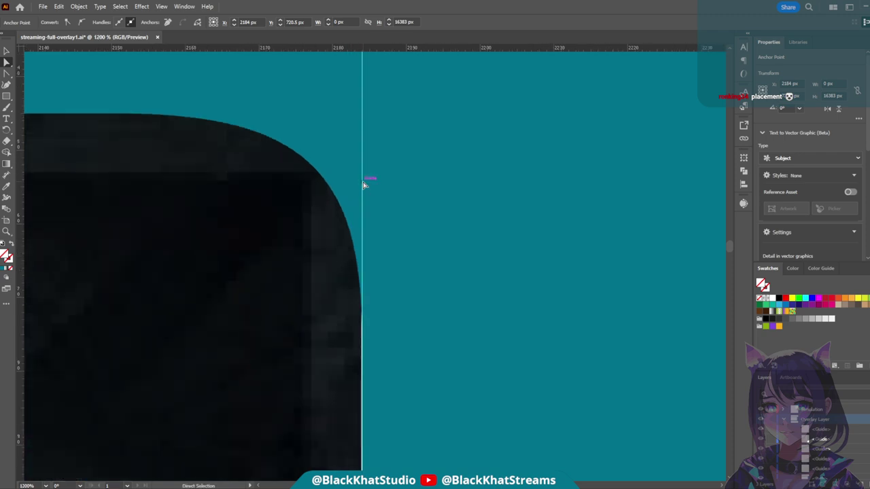
mouse_move(363, 183)
left_mouse_down()
mouse_move(370, 189)
mouse_move(361, 188)
left_mouse_up()
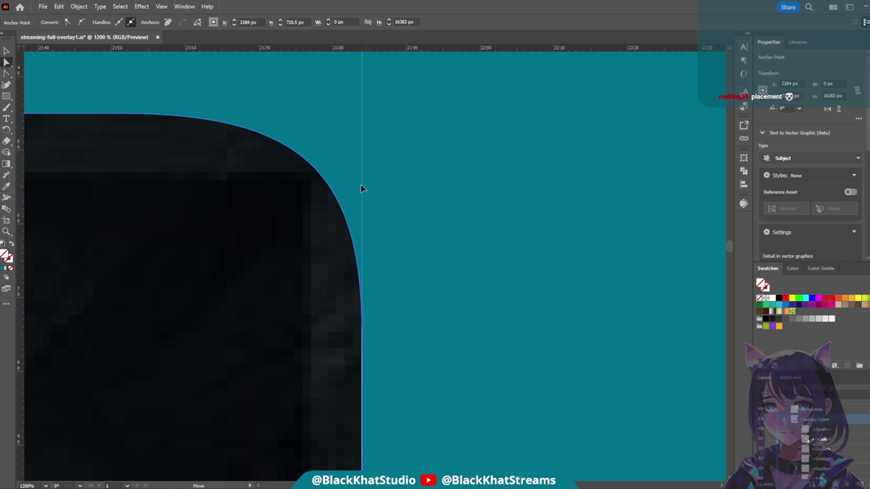
left_click_drag(361, 188, 435, 185)
- Place a horizontal guide at Y 45 px, level with the game opening's upper edge
scroll(615, 185, "up", 4)
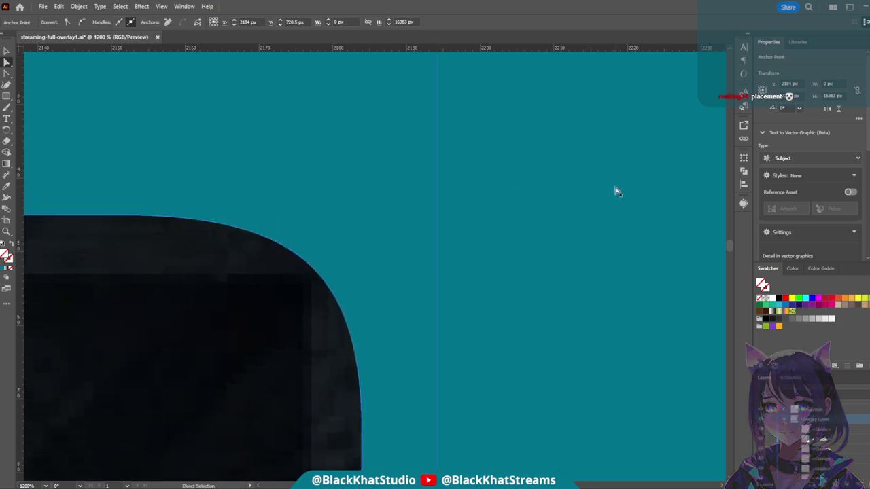
scroll(616, 191, "down", 1)
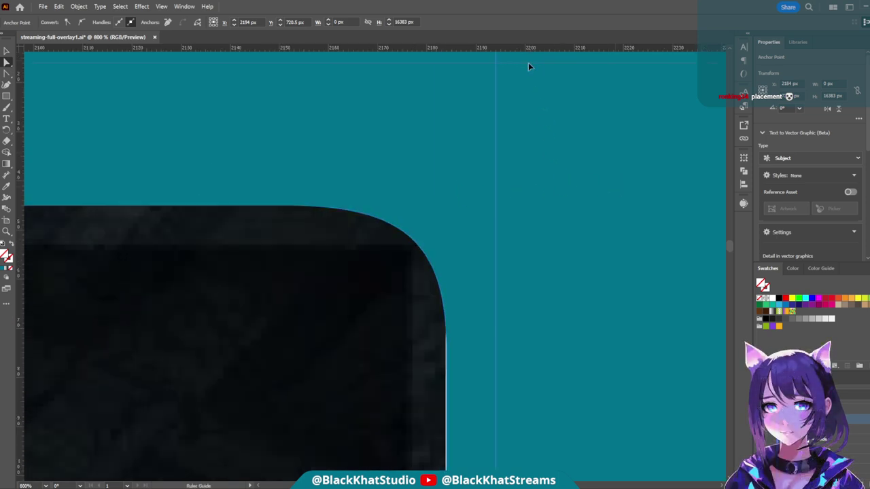
left_click(530, 205)
- Examine the teal side area between the game opening and the artboard's outer edge, and select the overlay shape
scroll(625, 257, "right", 6)
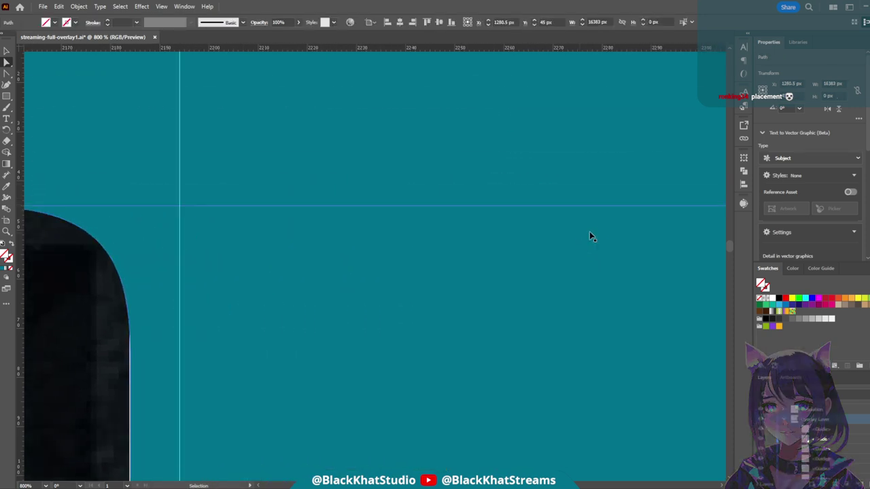
scroll(590, 236, "right", 8)
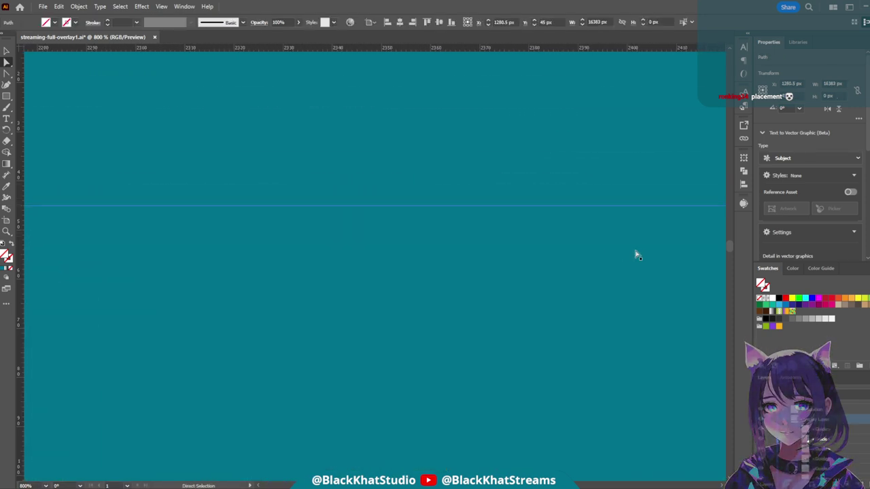
scroll(635, 252, "down", 2)
scroll(631, 251, "right", 7)
scroll(643, 258, "right", 5)
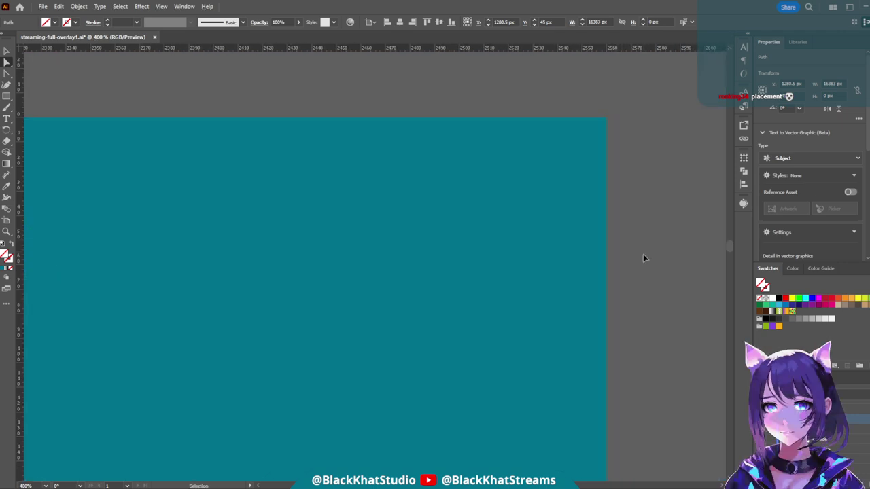
scroll(521, 285, "up", 2)
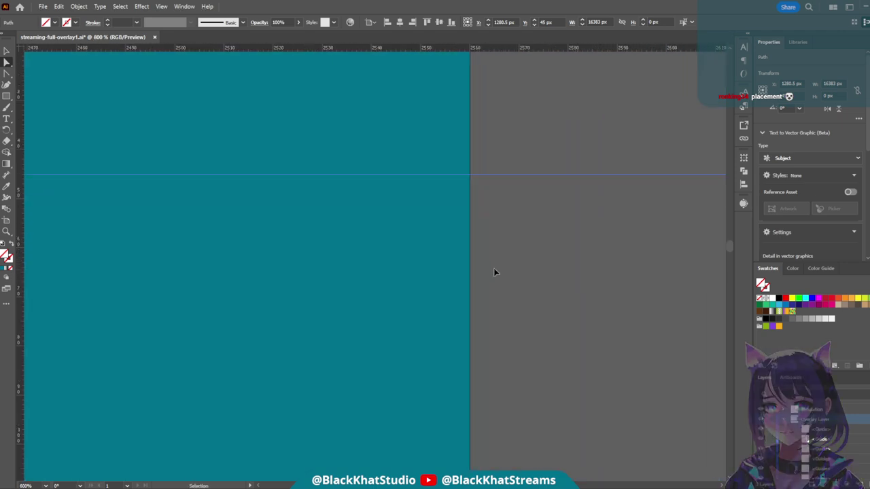
scroll(494, 272, "down", 5)
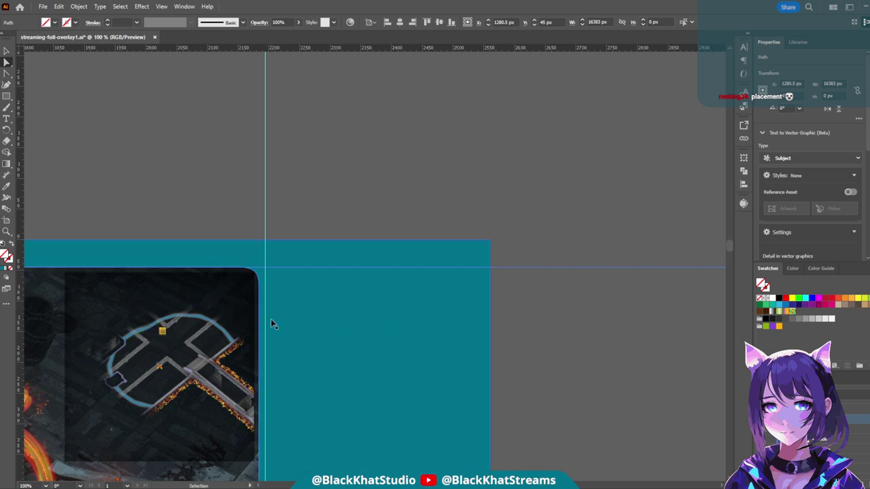
scroll(210, 298, "left", 2)
scroll(211, 298, "left", 4)
left_click(307, 246)
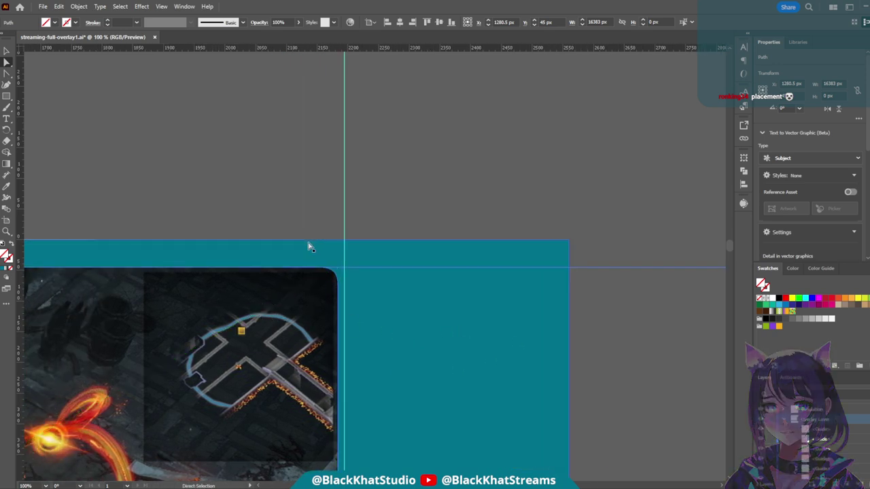
left_click(278, 253, "alt")
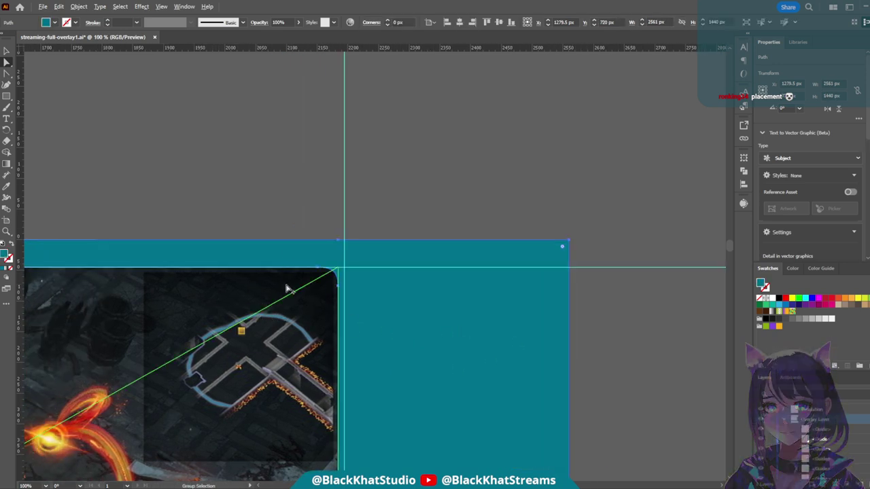
scroll(410, 317, "up", 5)
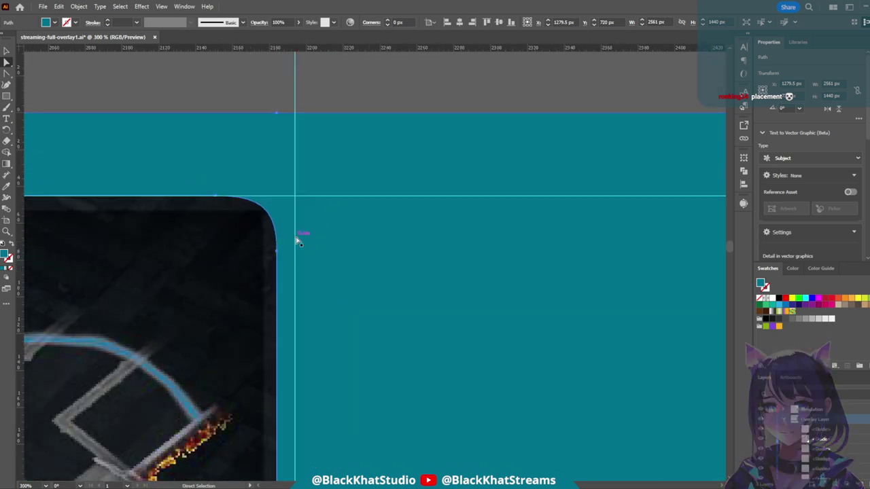
- Move the vertical guide beside the game opening another 10 px outward to X 2204 px
left_click(296, 241)
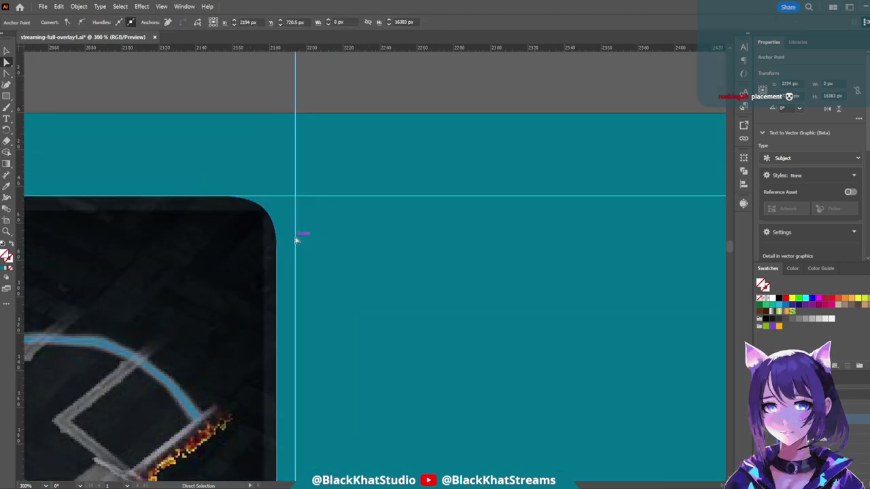
scroll(297, 241, "up", 4)
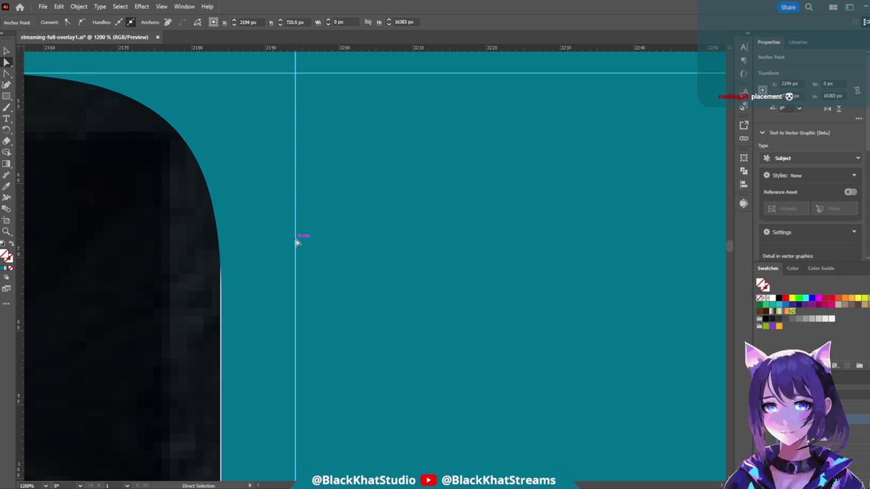
scroll(297, 242, "up", 1)
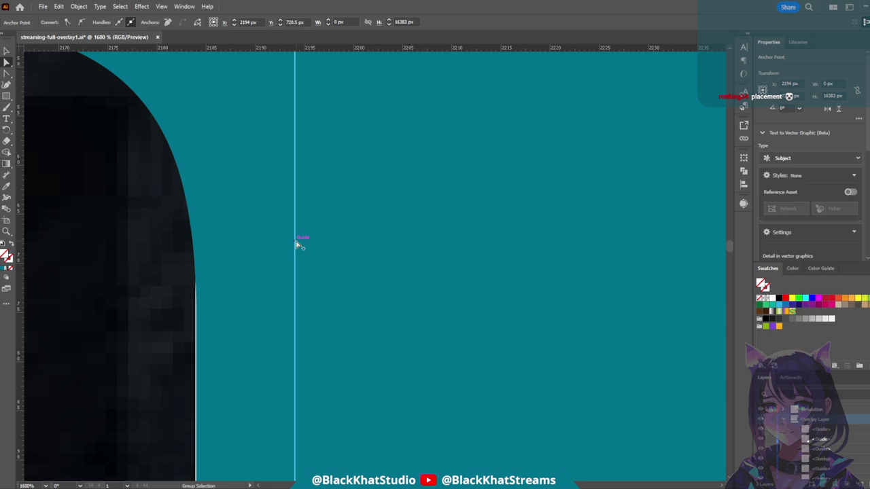
scroll(297, 243, "down", 1)
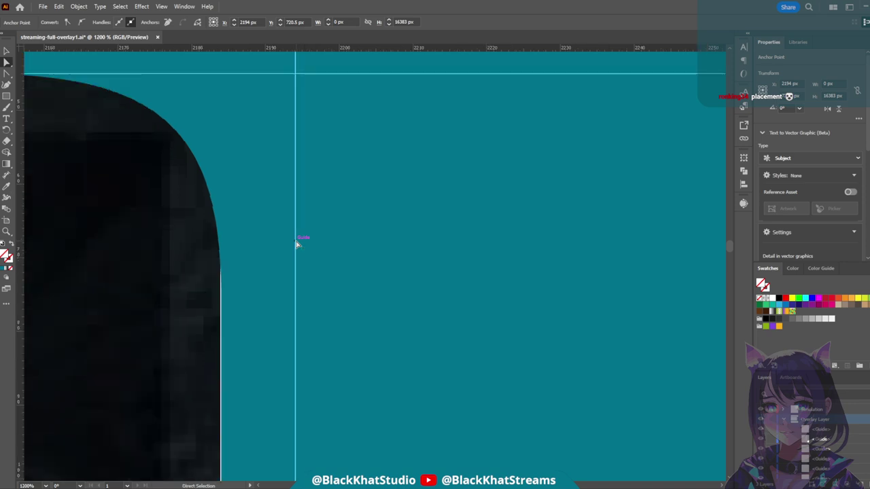
mouse_move(297, 242)
left_mouse_down()
mouse_move(325, 242)
mouse_move(297, 243)
left_mouse_up()
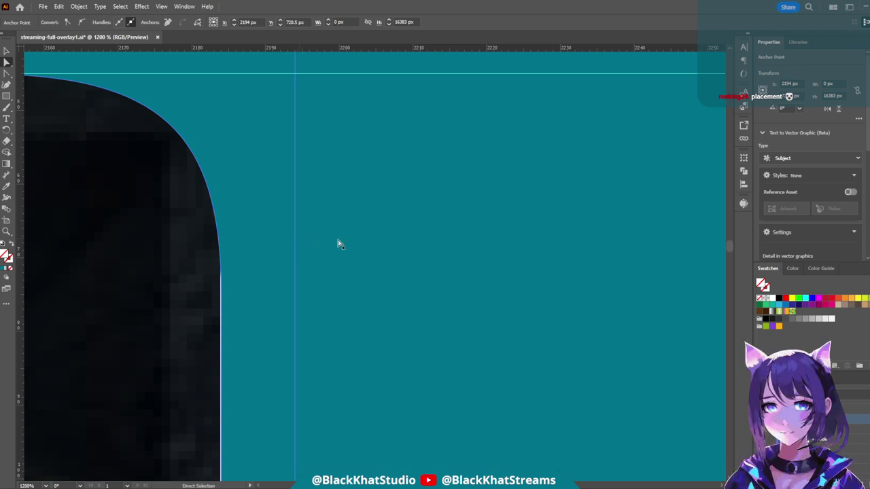
left_click(296, 217)
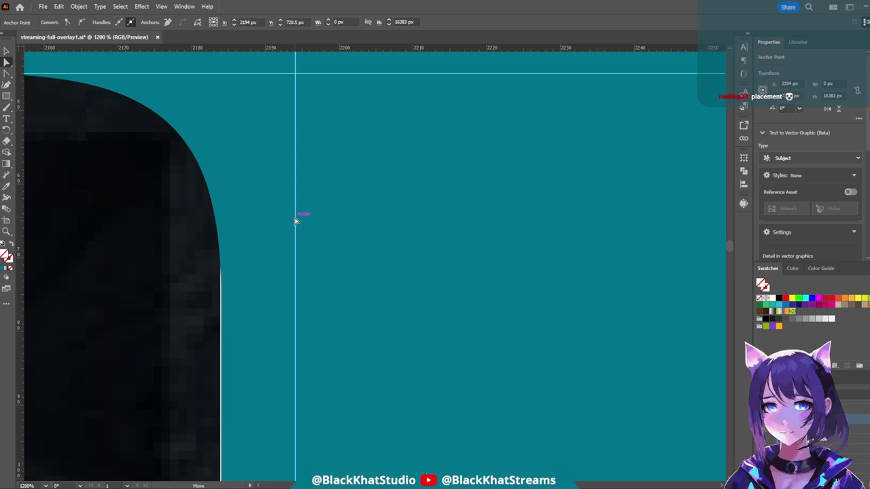
left_click_drag(296, 221, 370, 226)
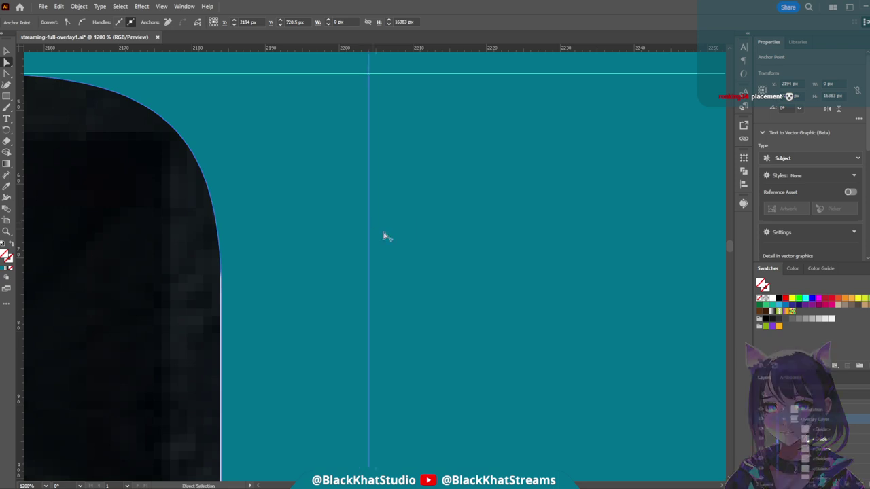
- Shift the vertical guide beside the game opening 5 px further outward to X 2209 px
scroll(478, 257, "down", 5)
scroll(518, 268, "right", 3)
scroll(598, 268, "right", 4)
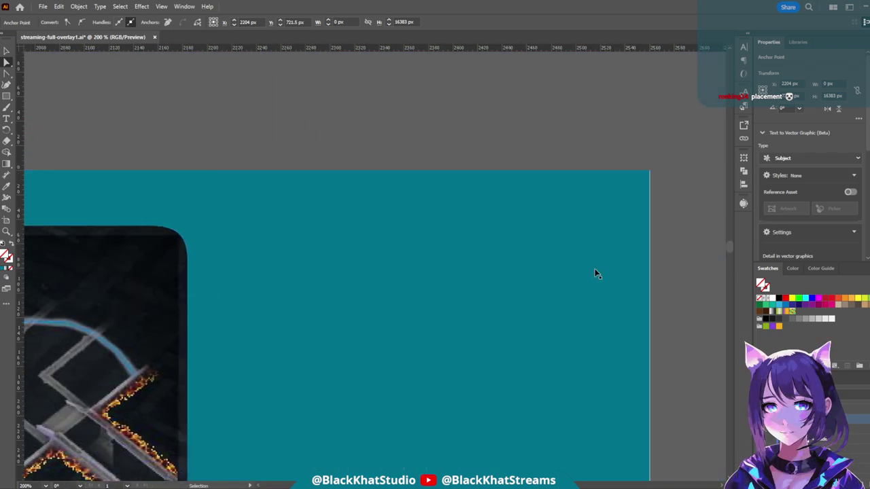
scroll(243, 299, "up", 4)
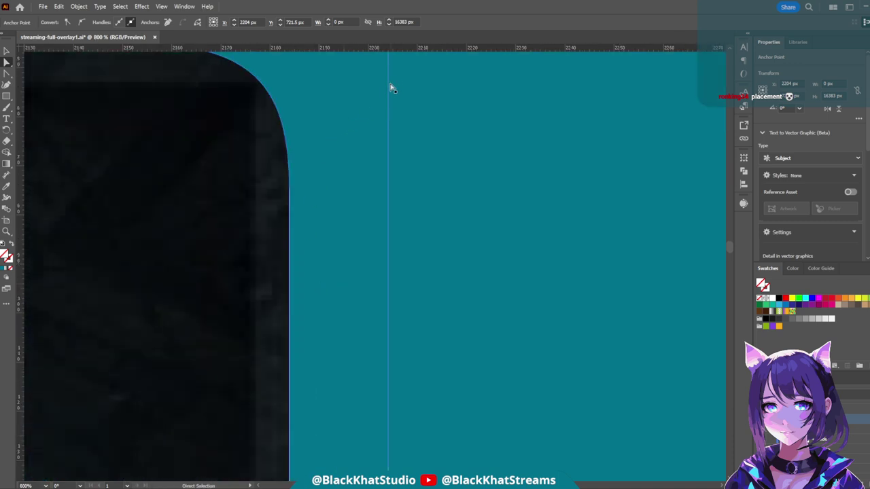
left_click_drag(390, 88, 412, 84)
- Place a vertical guide on the artboard's outer edge at X 2560 px and move it 25 px inward to X 2535 px
scroll(520, 152, "right", 5)
scroll(476, 182, "down", 6)
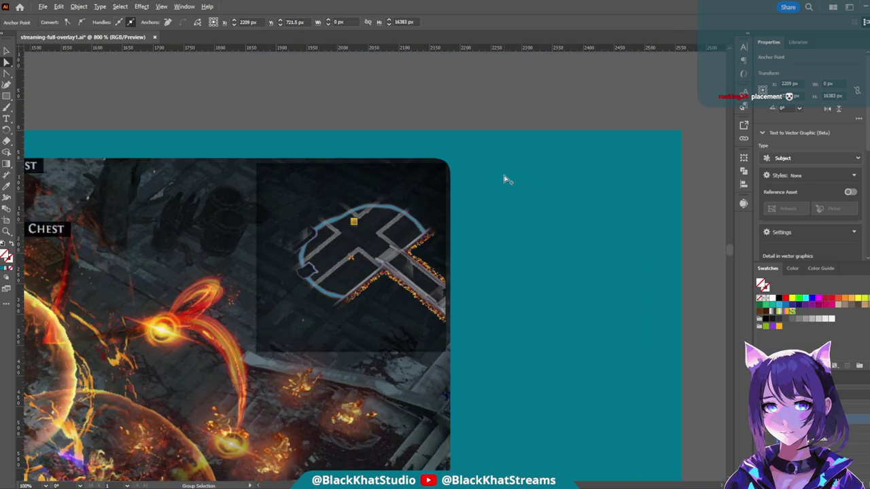
scroll(547, 208, "up", 2)
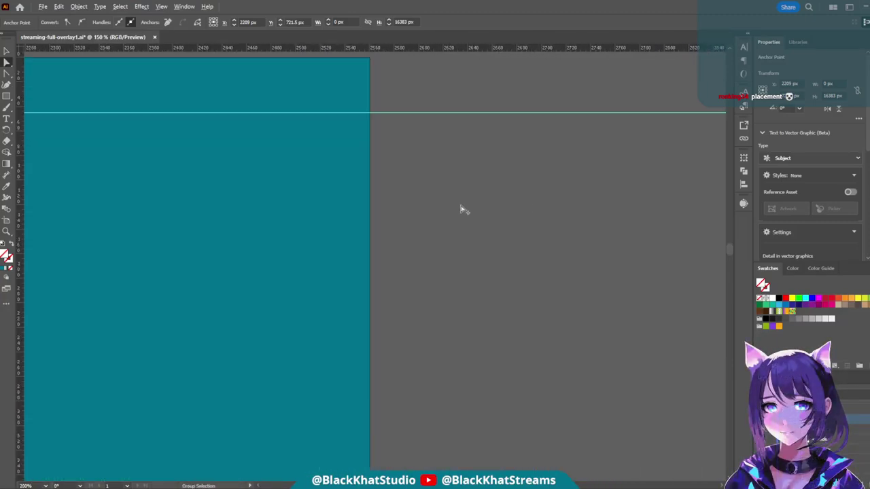
left_click(370, 190)
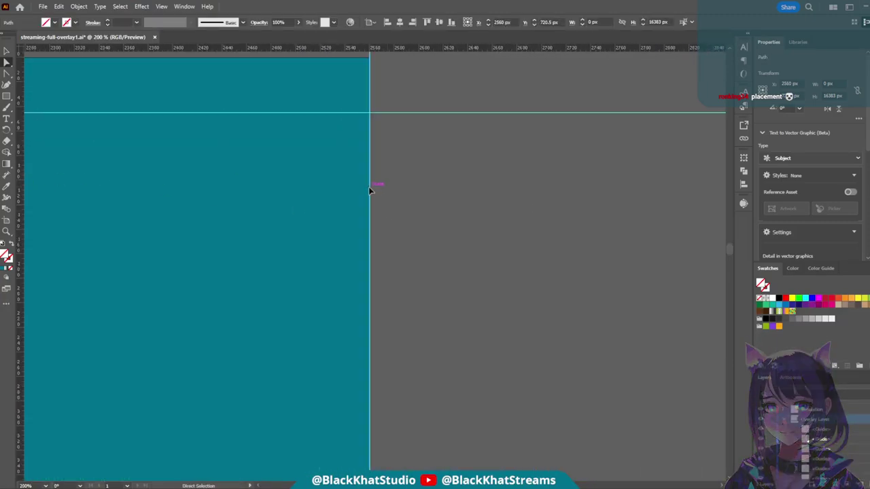
mouse_move(370, 190)
left_mouse_down()
mouse_move(338, 191)
mouse_move(370, 194)
left_mouse_up()
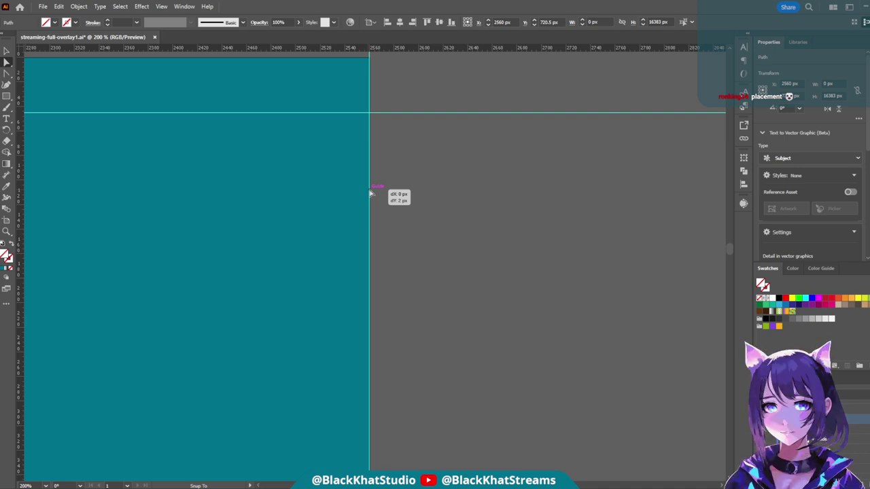
left_click_drag(370, 194, 339, 196)
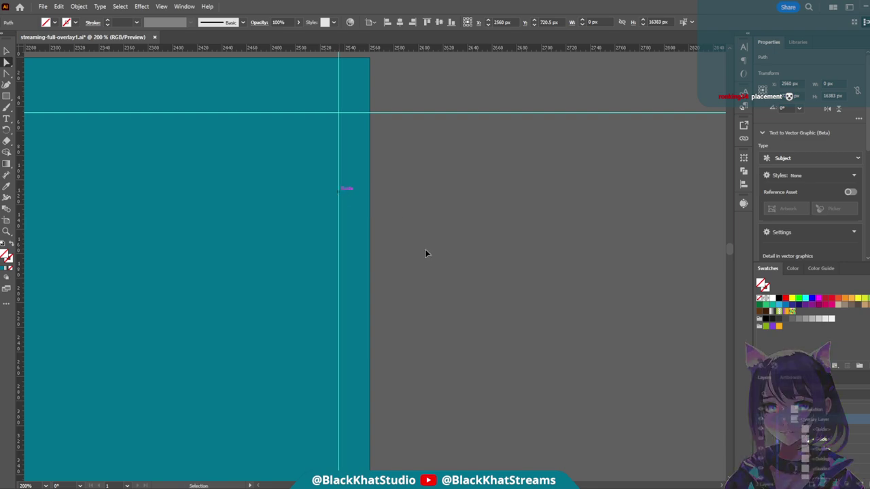
scroll(531, 294, "down", 4)
scroll(524, 281, "down", 4)
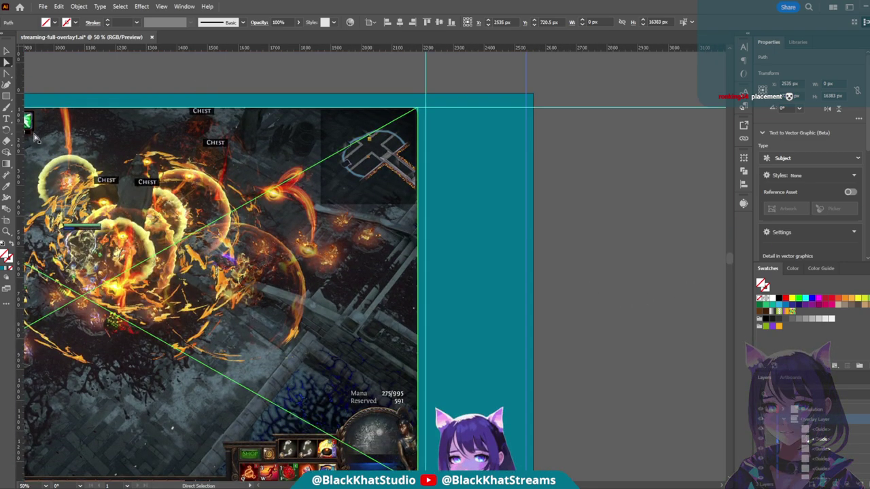
- Prepare the Rectangle tool with the overlay's teal as the fill colour and no stroke
left_click(7, 99)
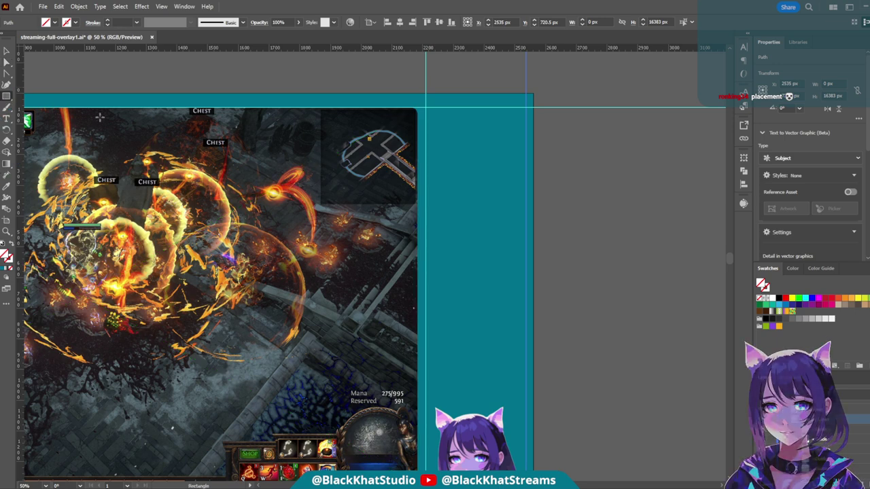
key("a")
left_click(4, 271)
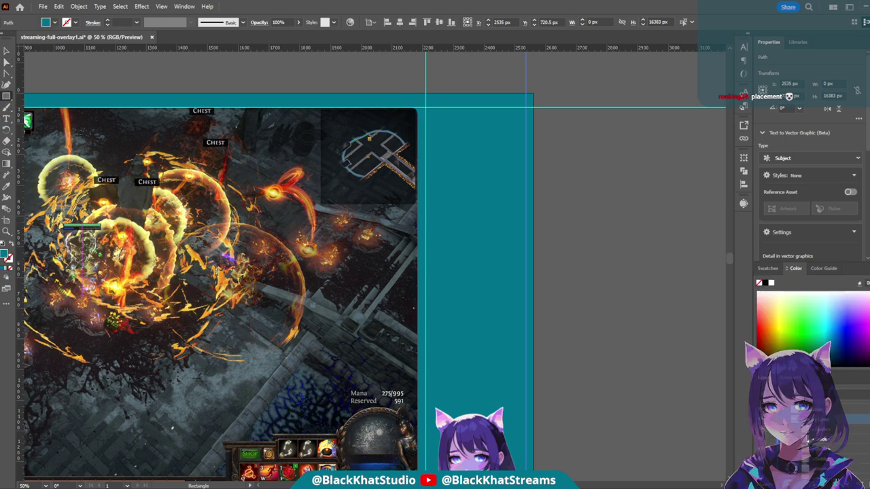
left_click(55, 24)
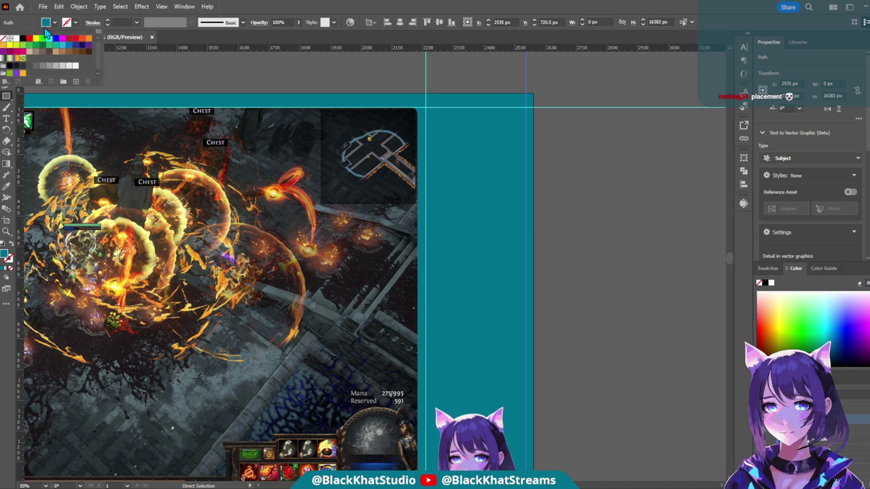
left_click(48, 24)
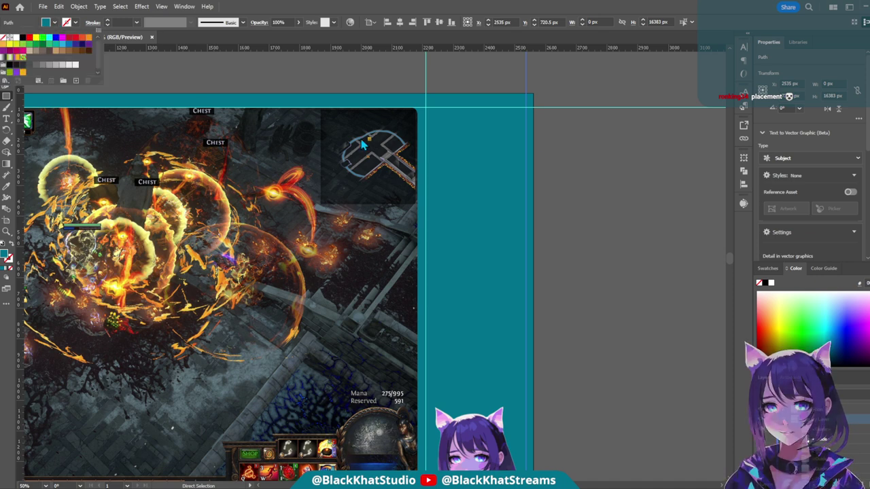
key("m")
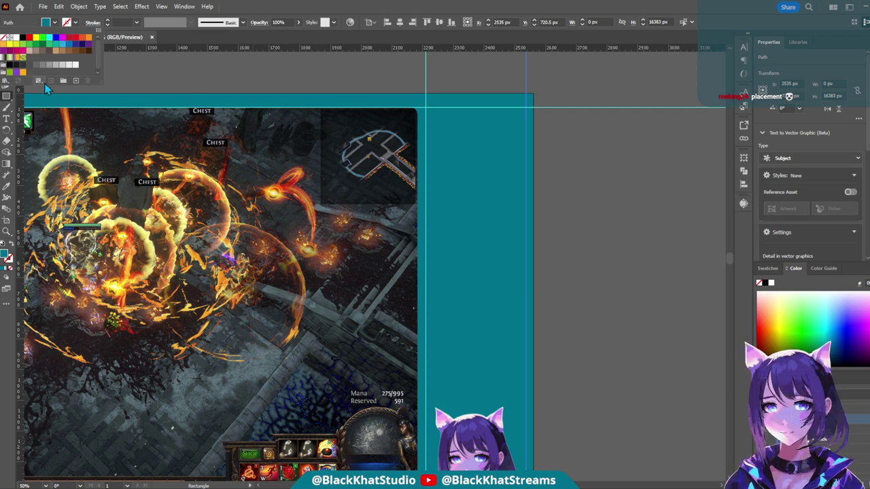
left_click(46, 24)
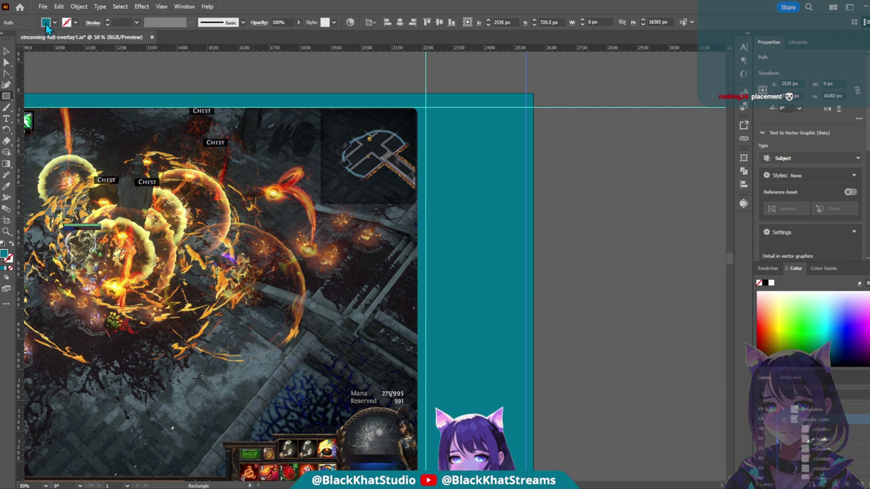
- Try hex colour 006699 as the fill for the side rectangle and undo it
left_click(46, 23, "shift")
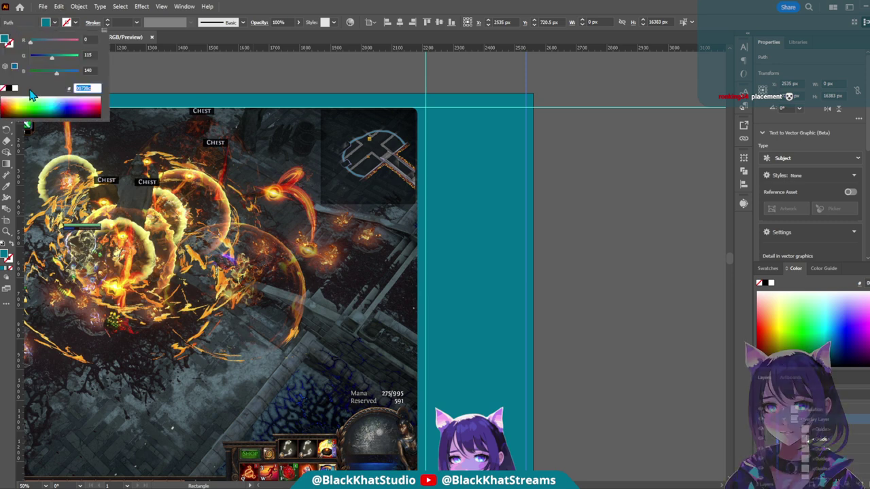
type("006699")
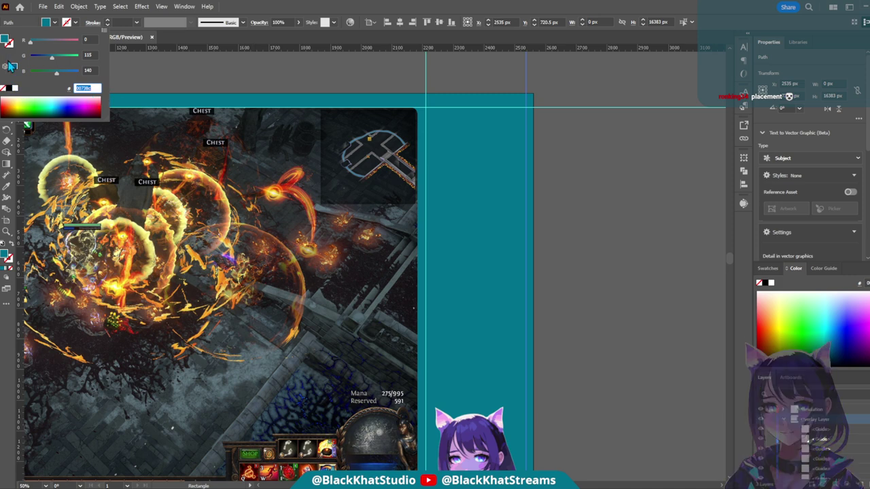
key("Return")
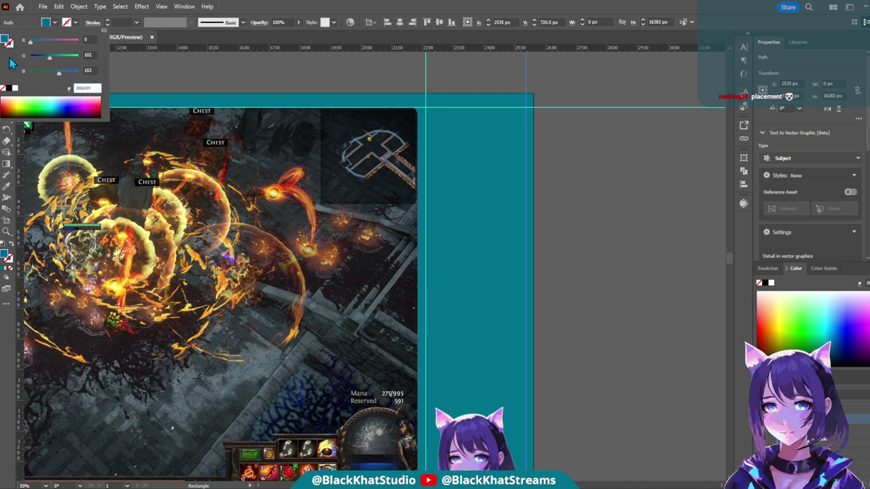
key("ctrl+z")
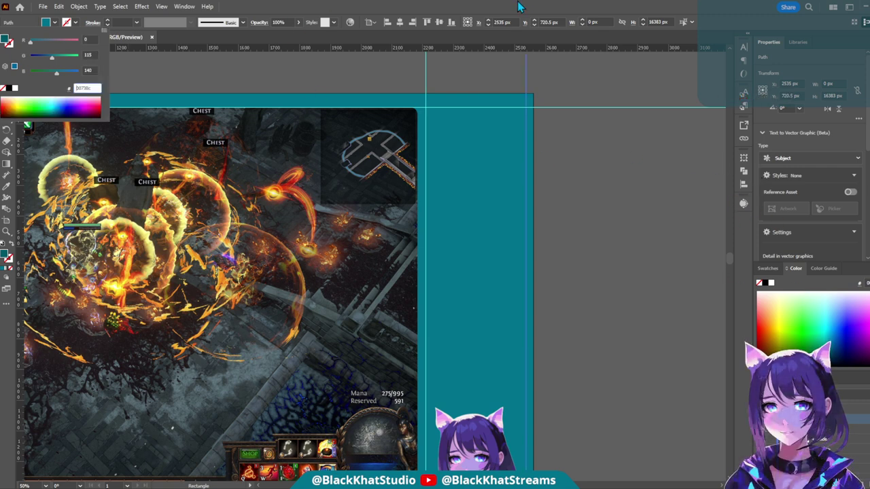
- Draw a darker teal rectangle about 326 by 710 px between the two vertical guides, starting at the horizontal guide, and deselect it
key("Escape")
key("a")
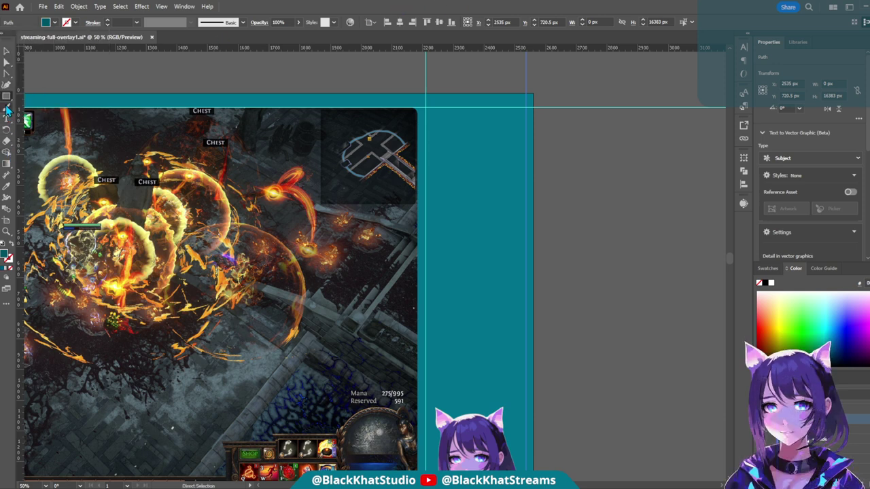
key("m")
left_click_drag(427, 106, 526, 324)
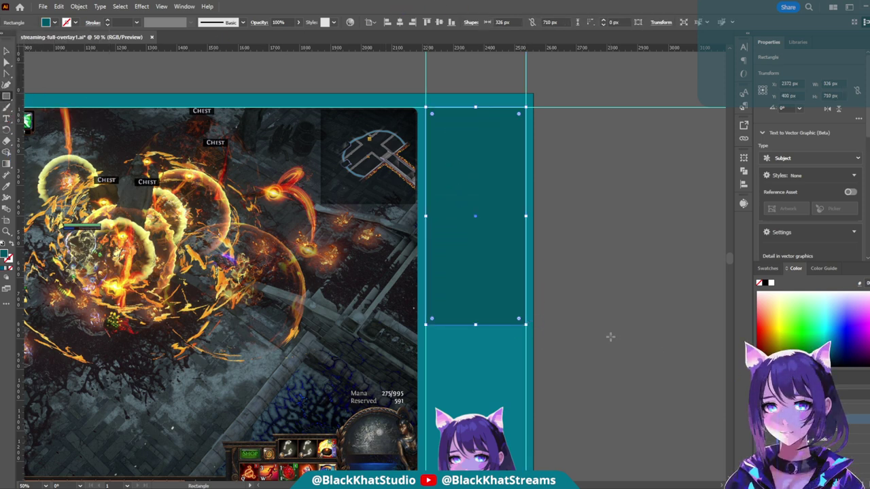
key("a")
left_click(604, 276)
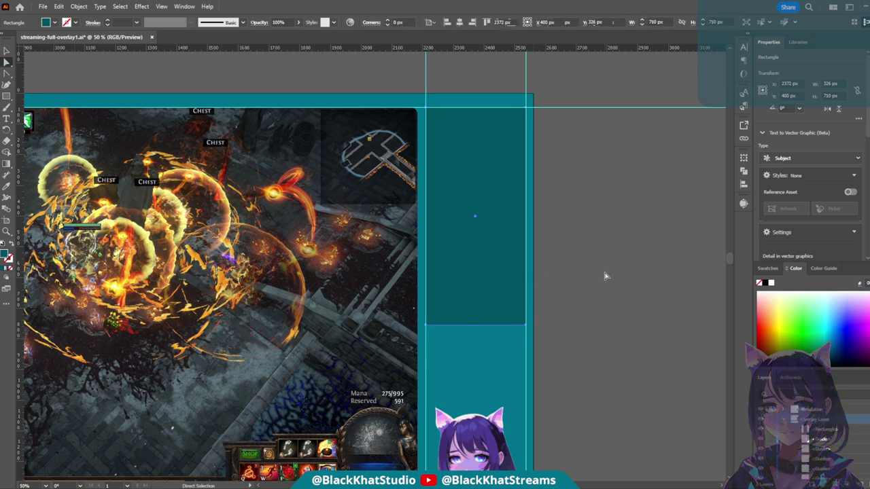
- Select the guides inside the Overlay Layer and move them into the Guide Layer
scroll(612, 346, "down", 1)
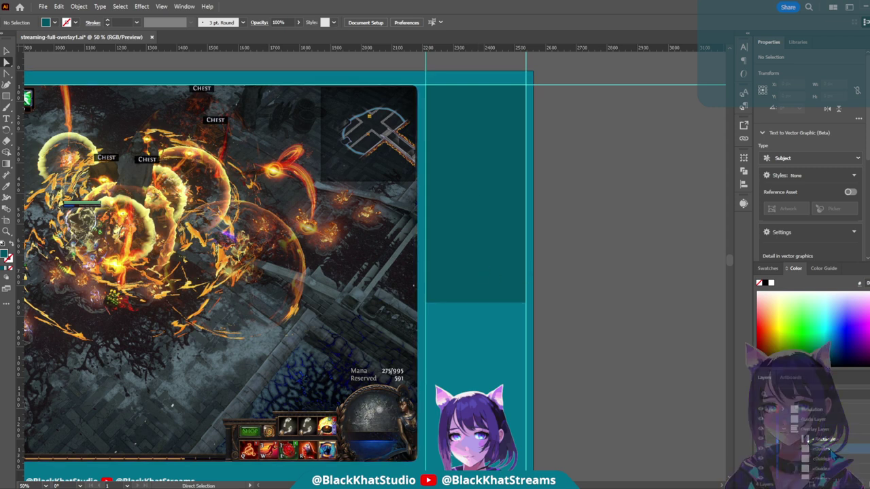
scroll(814, 439, "down", 1)
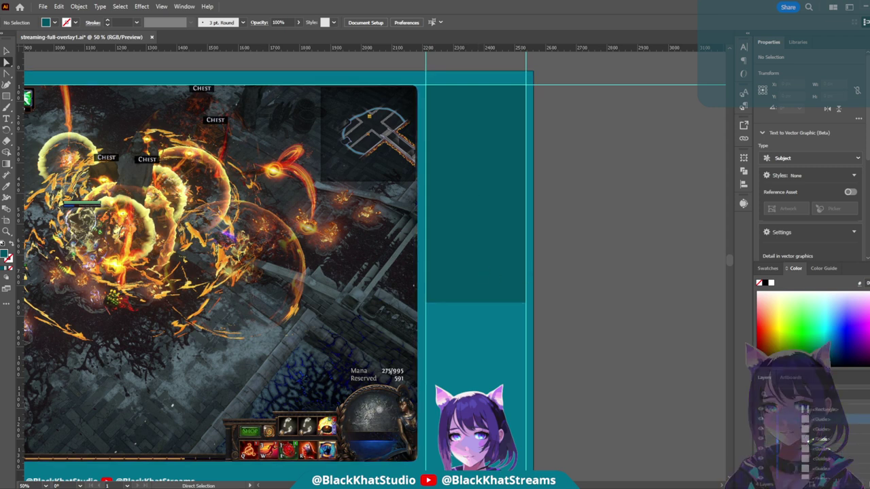
left_click(814, 439)
left_click(814, 439, "shift")
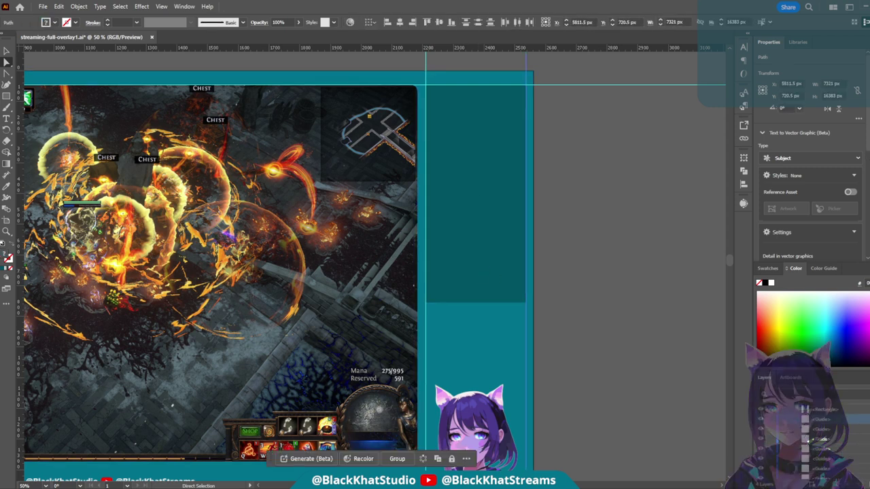
left_click(813, 438, "shift")
scroll(815, 448, "up", 1)
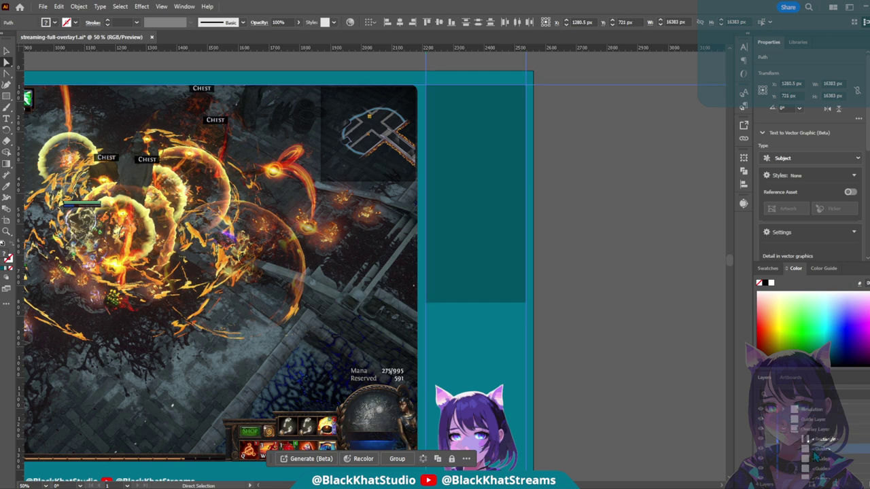
left_click(816, 419)
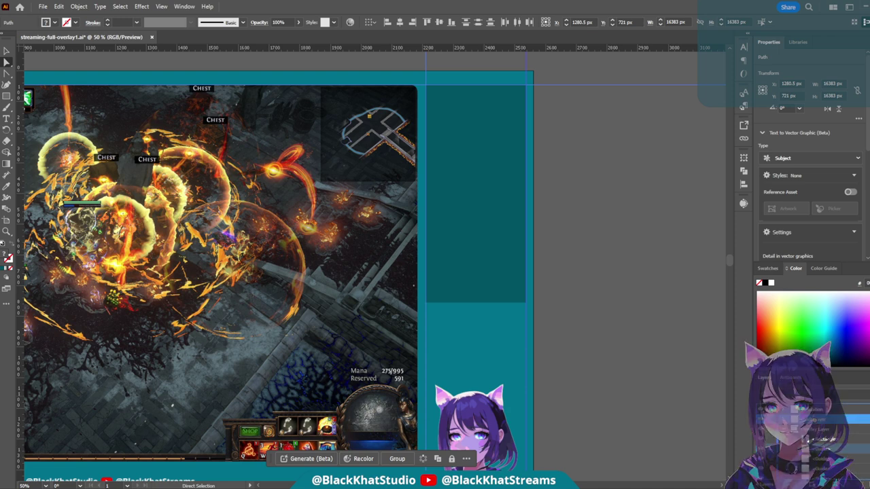
- Move the remaining guides from the Overlay Layer into the Guide Layer and hide the guides on the artboard
left_click(804, 439)
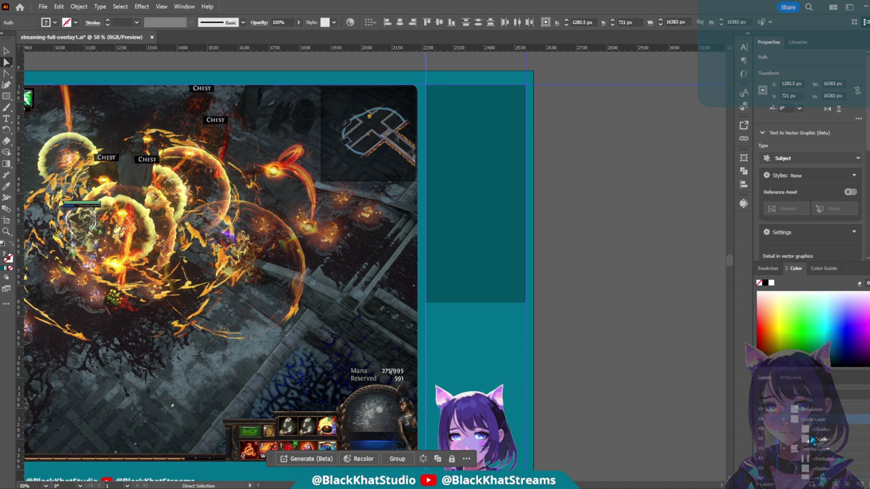
scroll(839, 454, "down", 1)
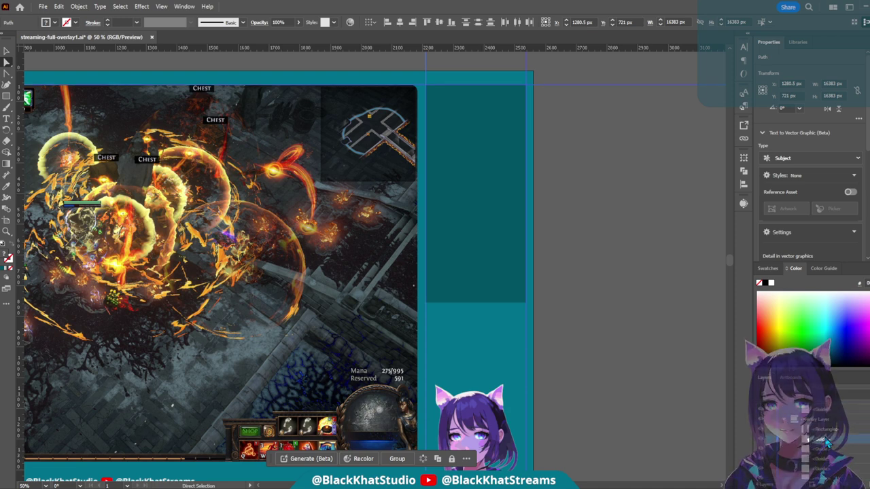
left_click(825, 446)
left_click(847, 408)
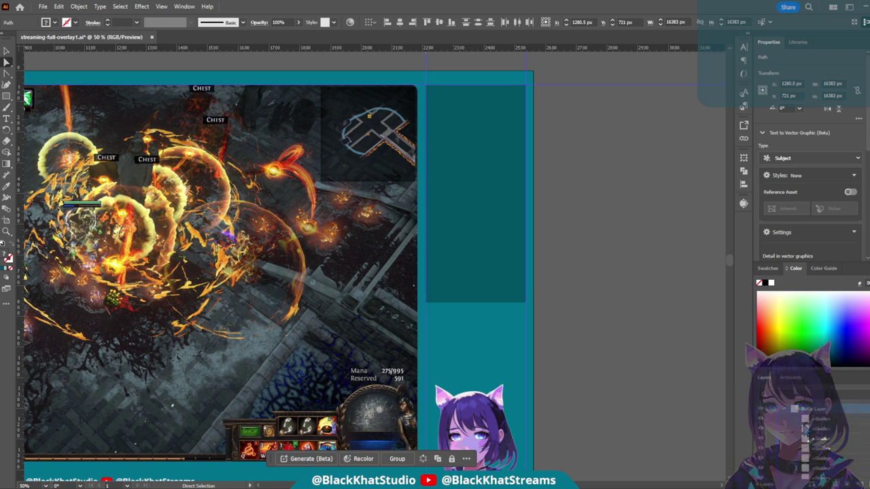
left_click(788, 410)
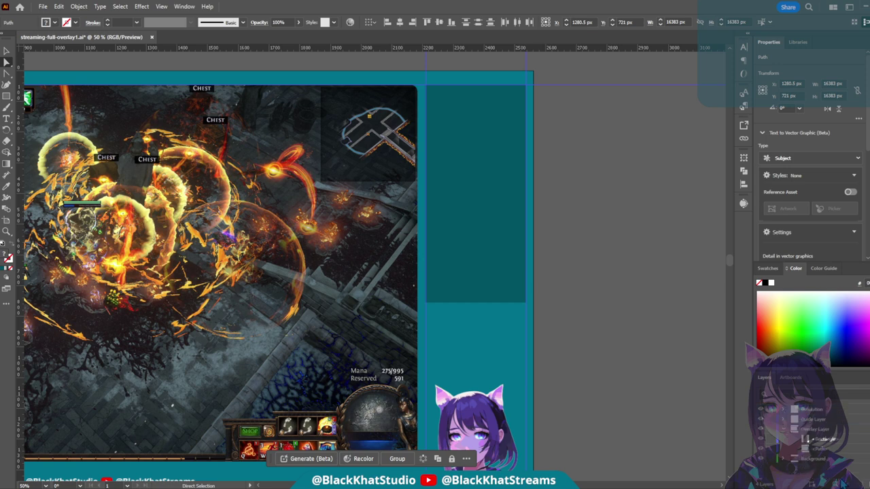
left_click(622, 276)
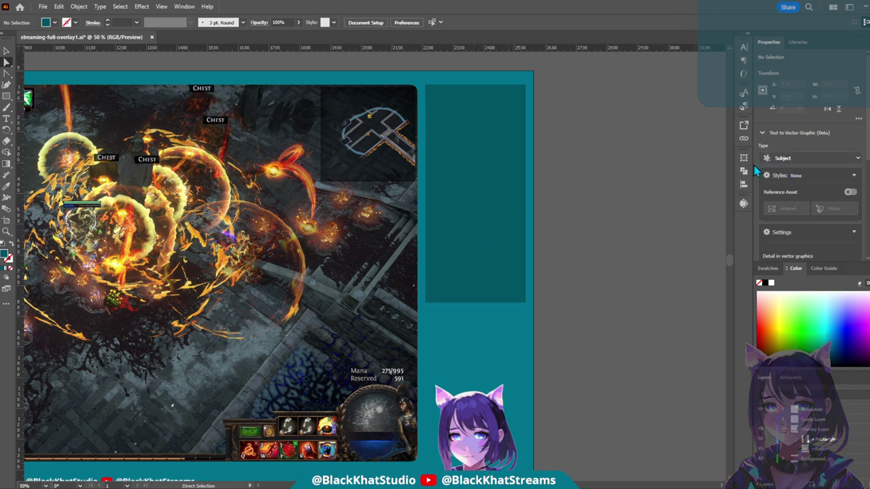
- Round the corners of the dark teal side rectangle to 20 px
scroll(462, 101, "up", 2)
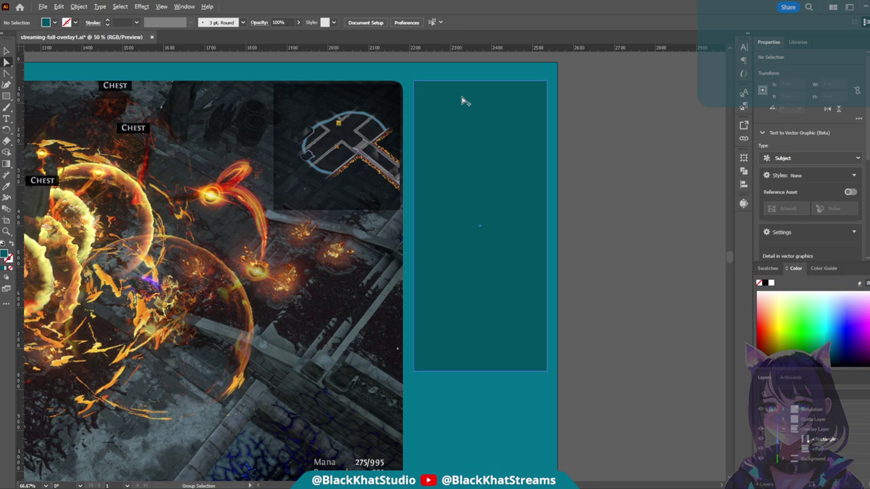
left_click(457, 110)
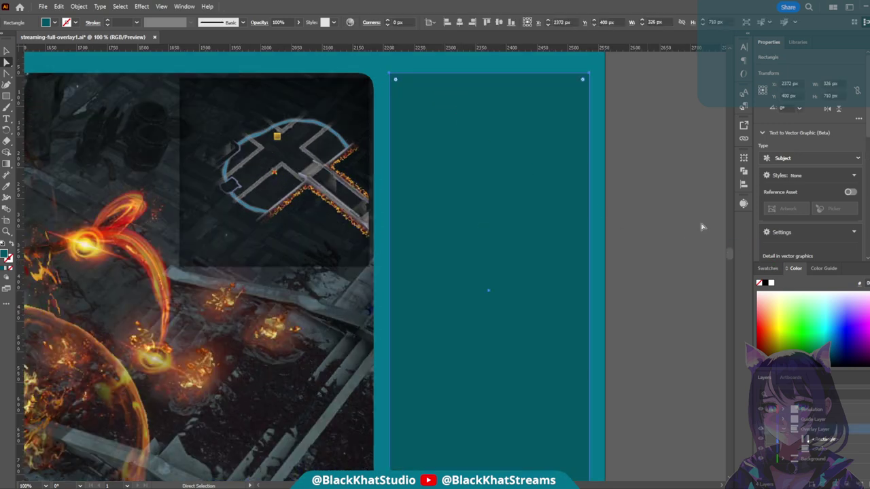
left_click(397, 22)
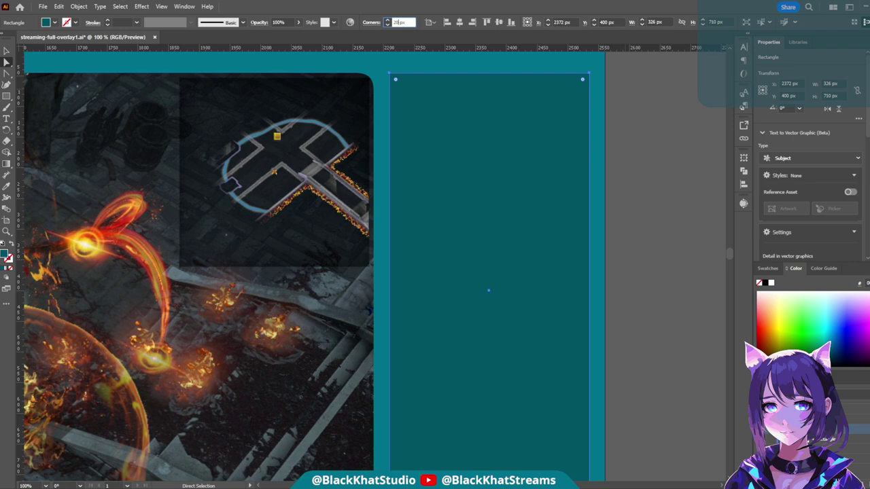
type("20")
key("Return")
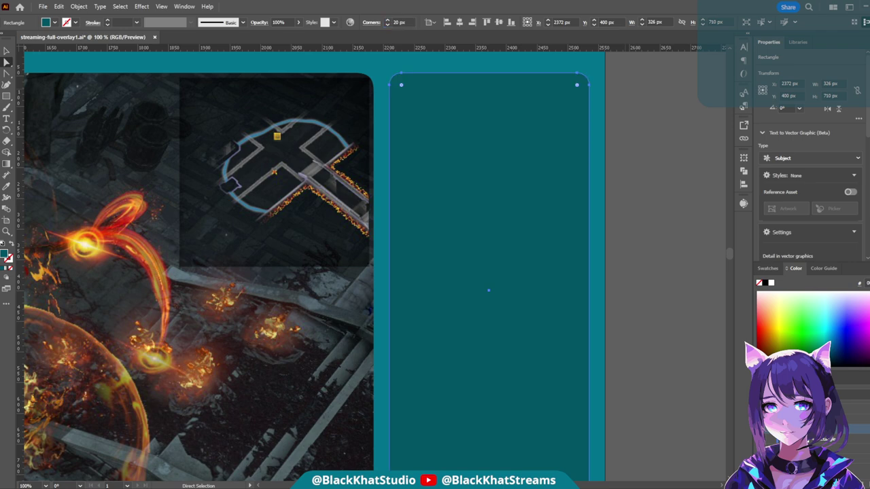
left_click(653, 81)
- Set the side rectangle's corner radius to 30 px and deselect it
left_click(450, 136)
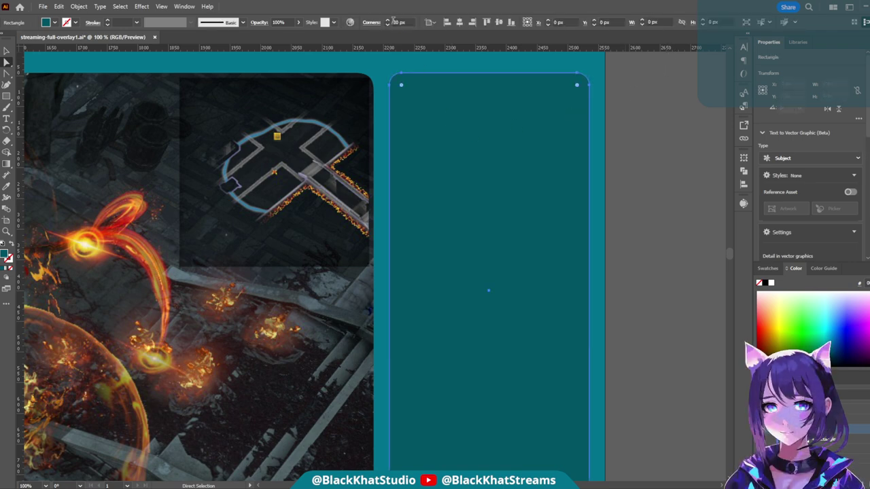
left_click(398, 22)
type("30")
key("Return")
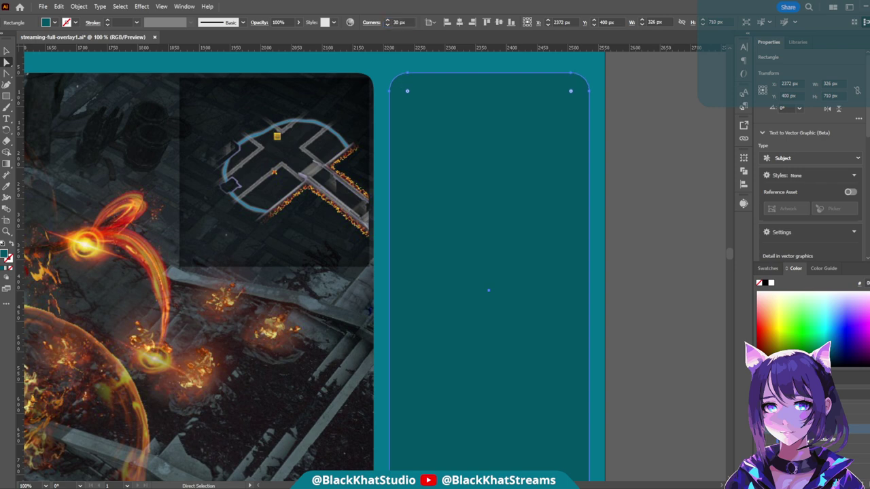
left_click(680, 141)
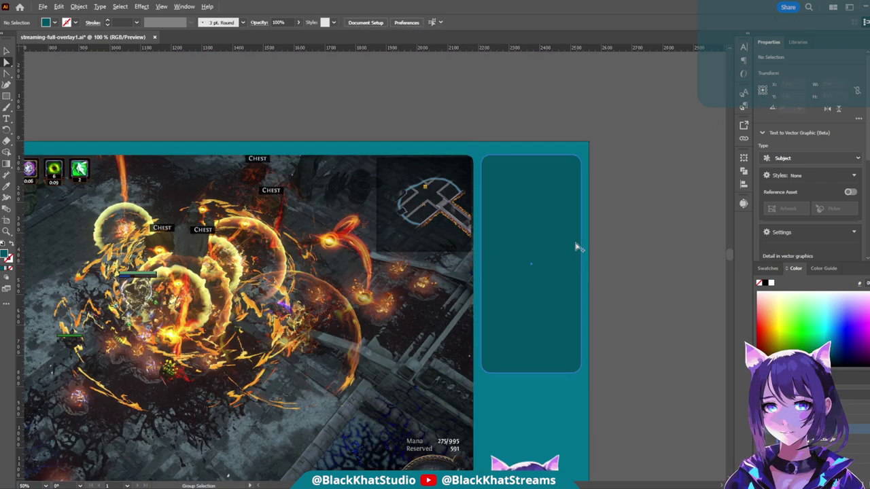
scroll(577, 247, "down", 2)
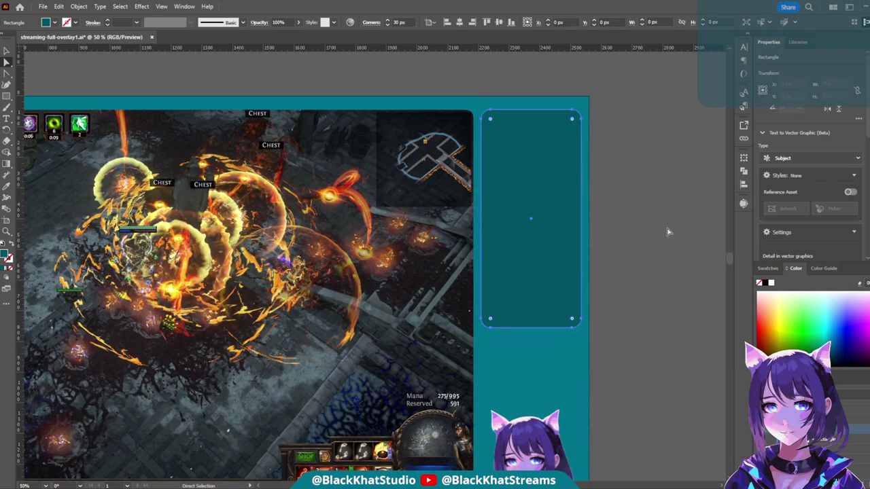
scroll(730, 292, "down", 4)
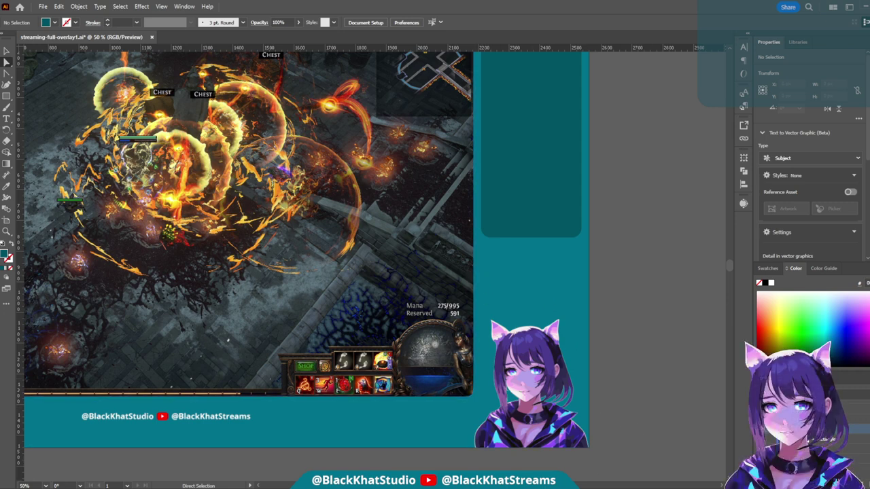
left_click(547, 201)
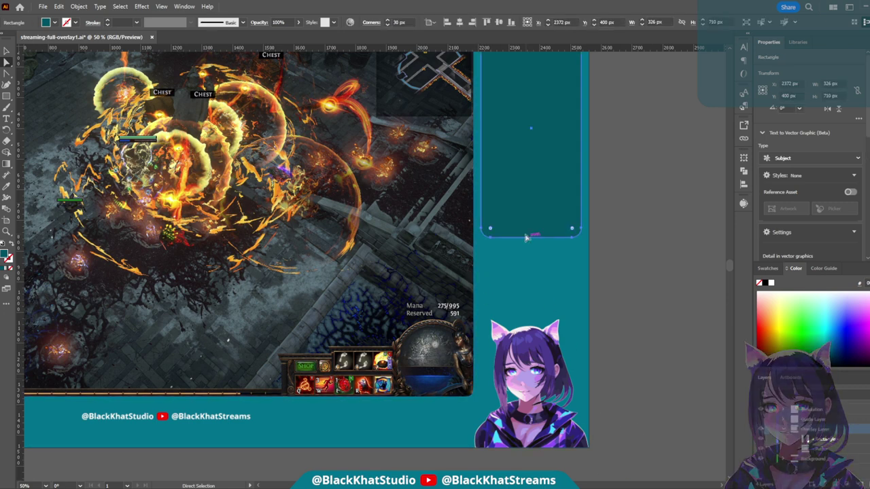
scroll(601, 258, "up", 3)
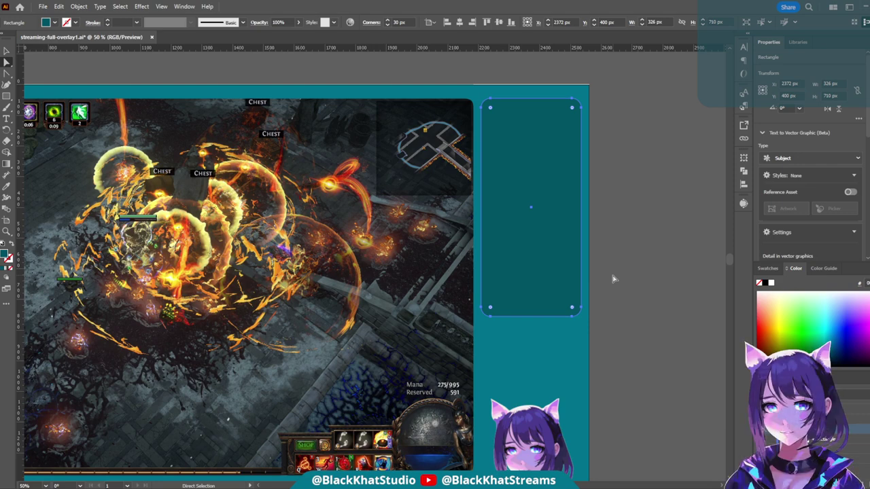
left_click(601, 279)
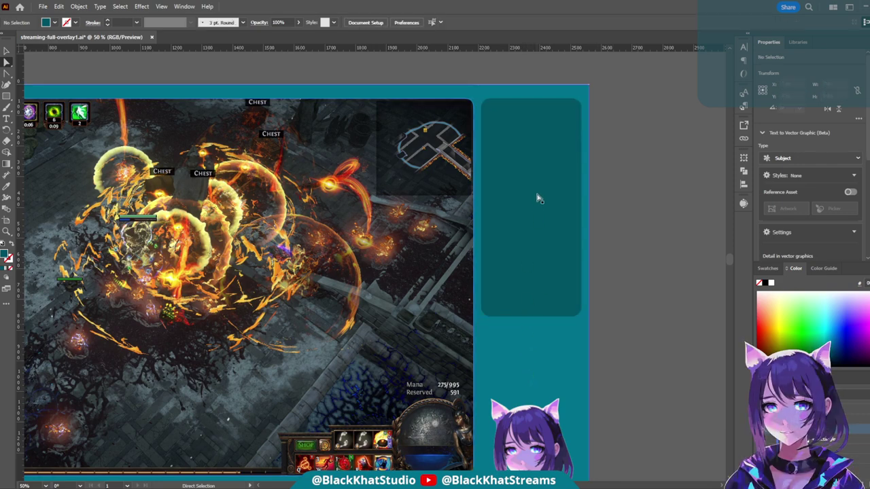
left_click(544, 246)
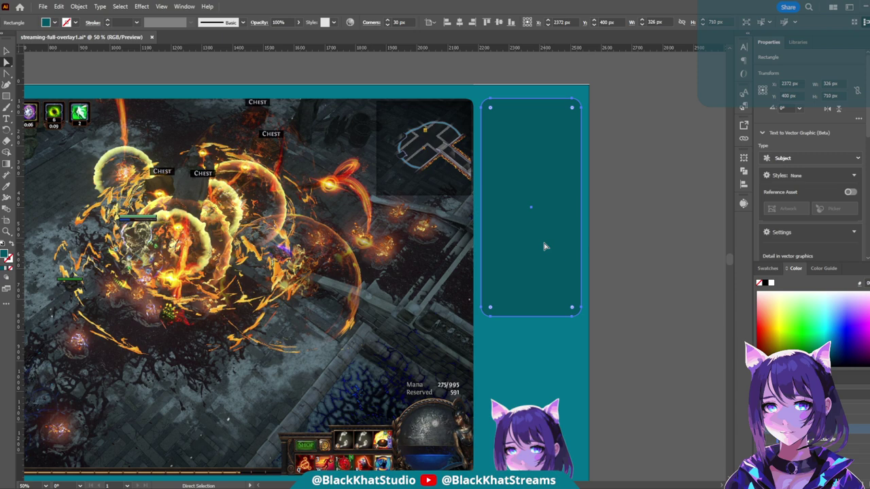
left_click(630, 275)
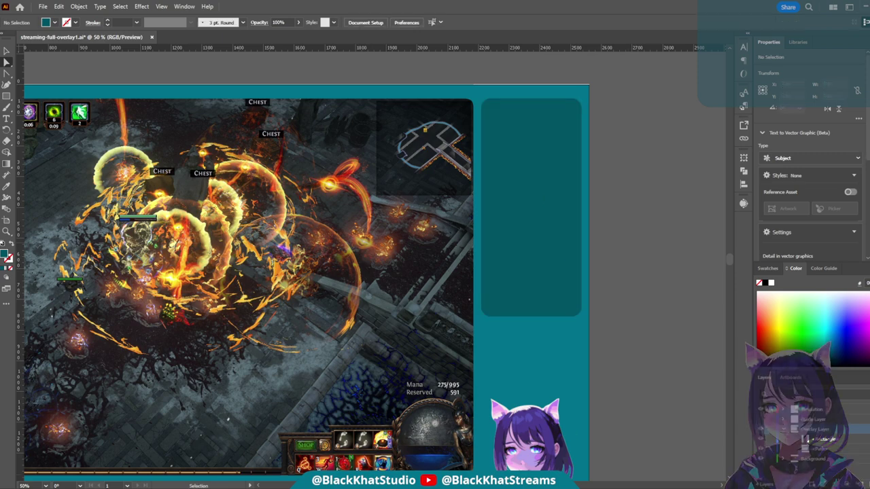
scroll(583, 442, "down", 3)
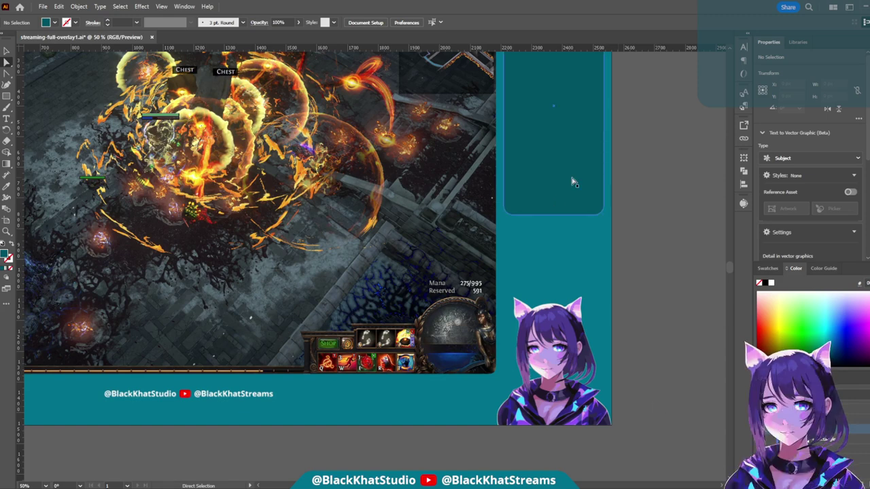
scroll(681, 313, "up", 3)
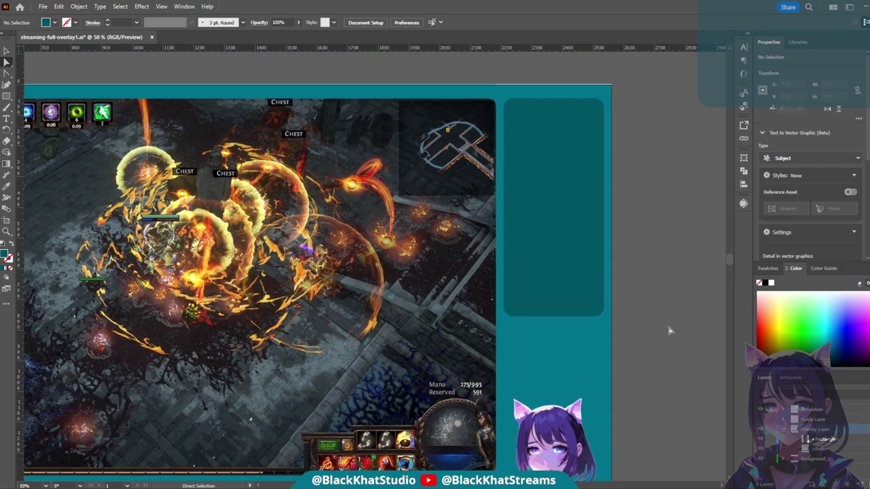
- Paste a copy of the dark side rectangle and place it over the original, centred at X 2372 px, Y 667 px
left_click(555, 293)
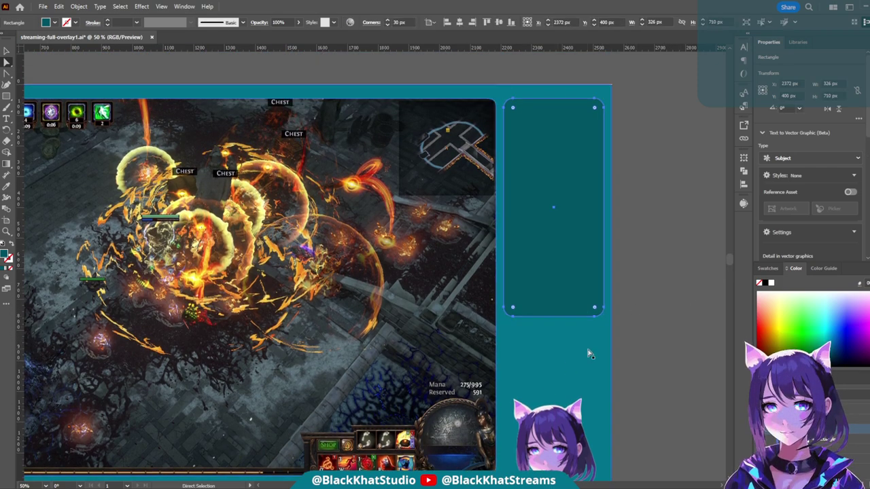
key("ctrl+v")
left_click_drag(356, 268, 535, 288)
scroll(537, 399, "up", 1)
scroll(537, 399, "up", 1)
scroll(704, 300, "up", 3)
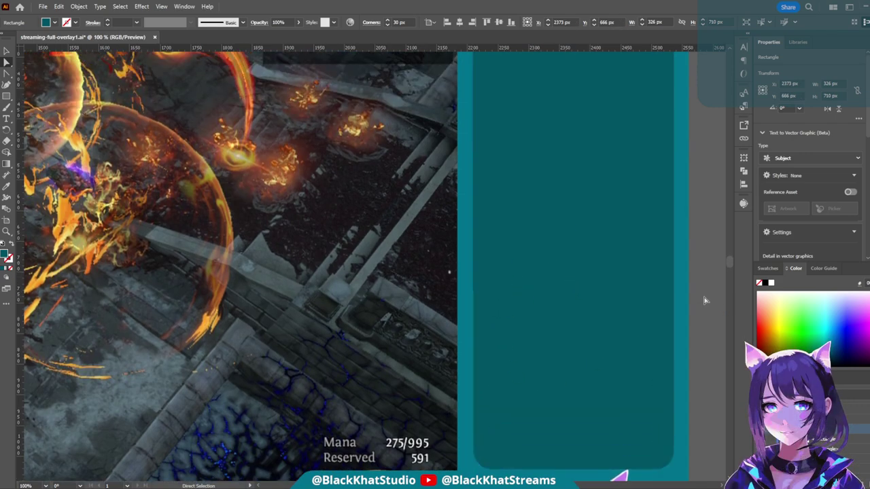
key("Left")
key("Down")
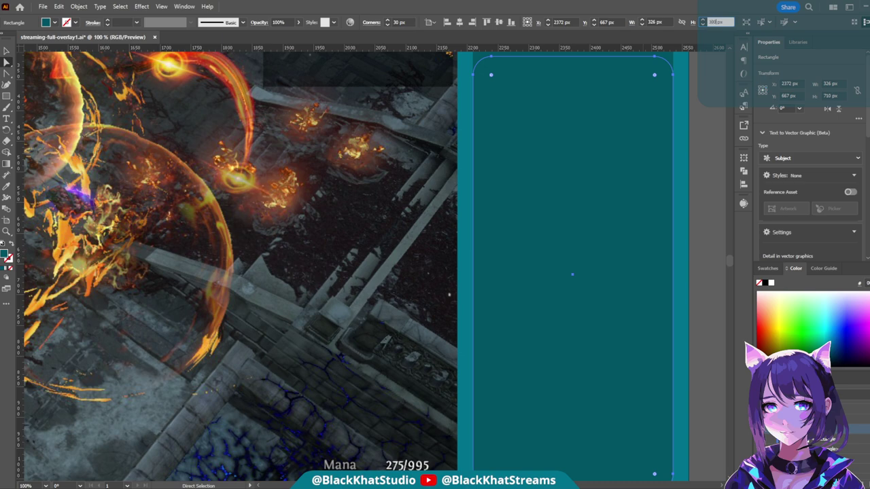
- Set the copied rectangle's height to 300 px and move it to the upper end of the side area
key("Return")
key("ctrl+minus")
key("ctrl+minus")
key("ctrl+minus")
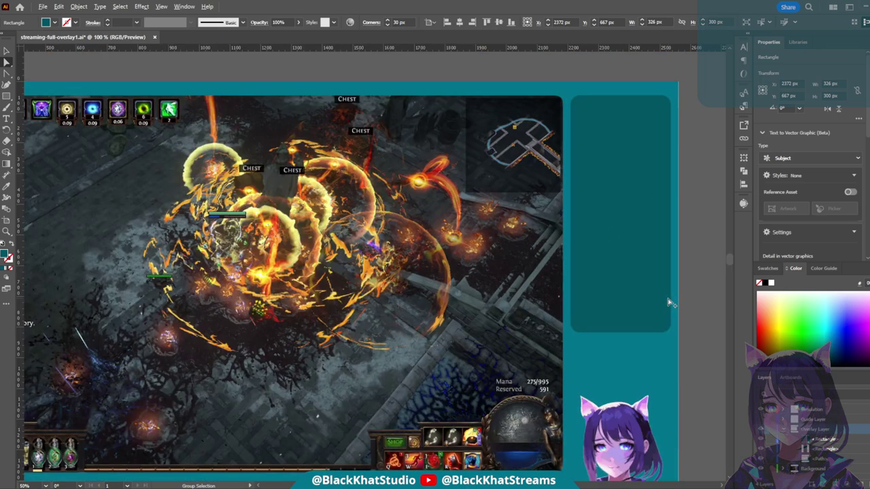
left_click_drag(626, 297, 628, 200)
key("ctrl+plus")
key("ctrl+plus")
- Move the tall original rectangle down so it no longer covers the whole short rectangle at the upper end of the side area
left_click_drag(585, 244, 608, 344)
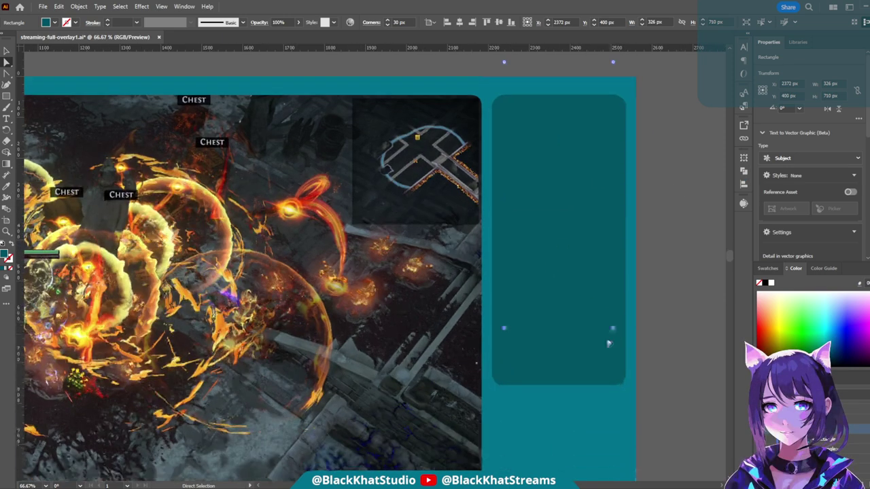
scroll(608, 344, "down", 3)
left_click_drag(553, 235, 552, 335)
scroll(651, 297, "up", 4)
left_click(567, 197)
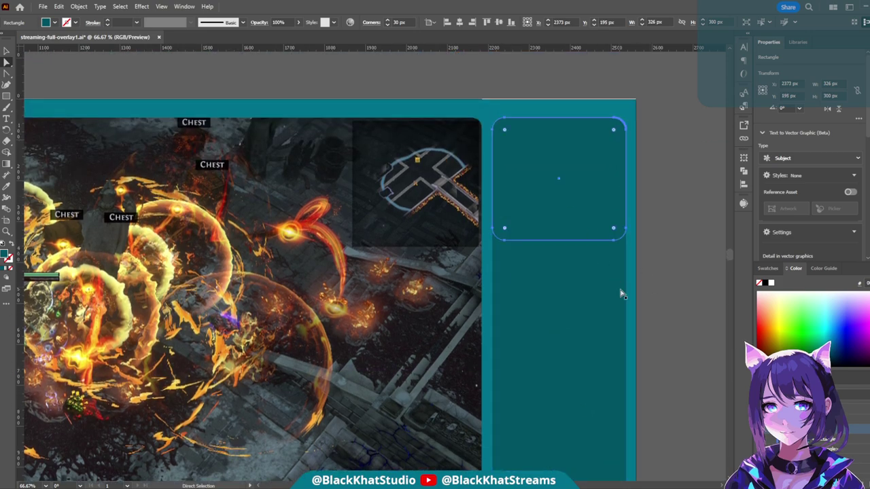
- Set the tall side rectangle's height to 600 px
scroll(621, 293, "down", 1)
left_click(564, 266)
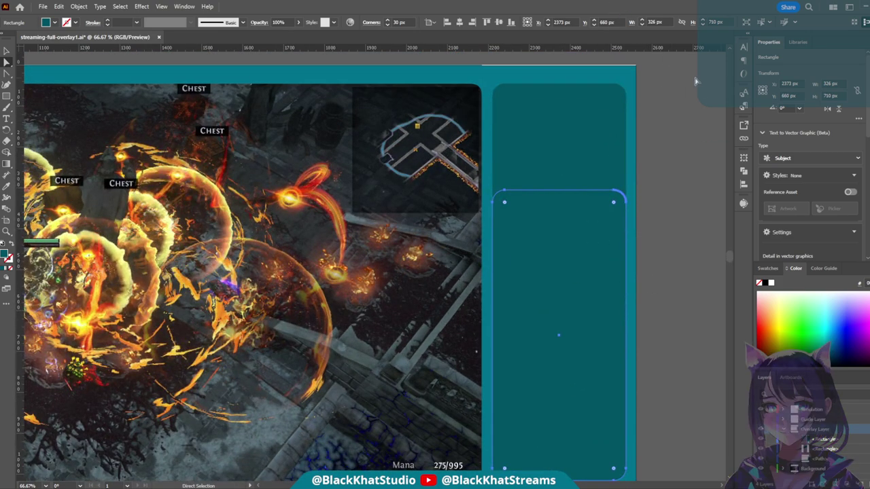
left_click(716, 22)
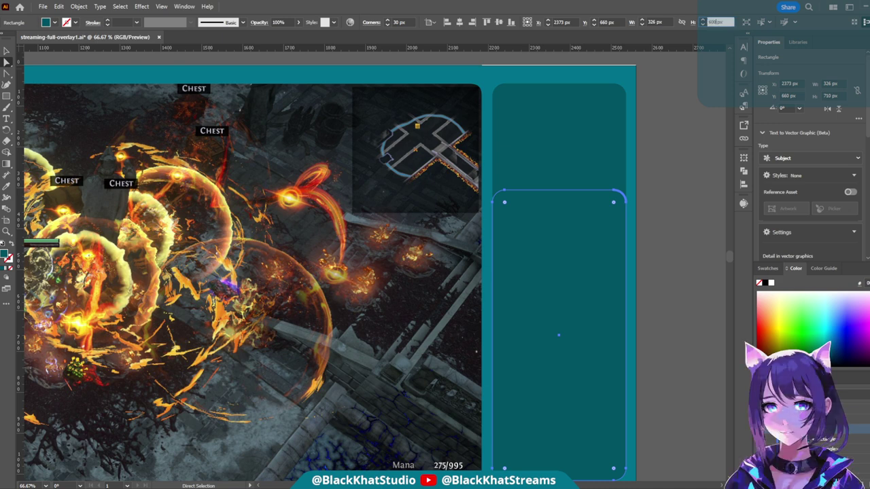
type("600")
key("Return")
scroll(539, 312, "down", 1)
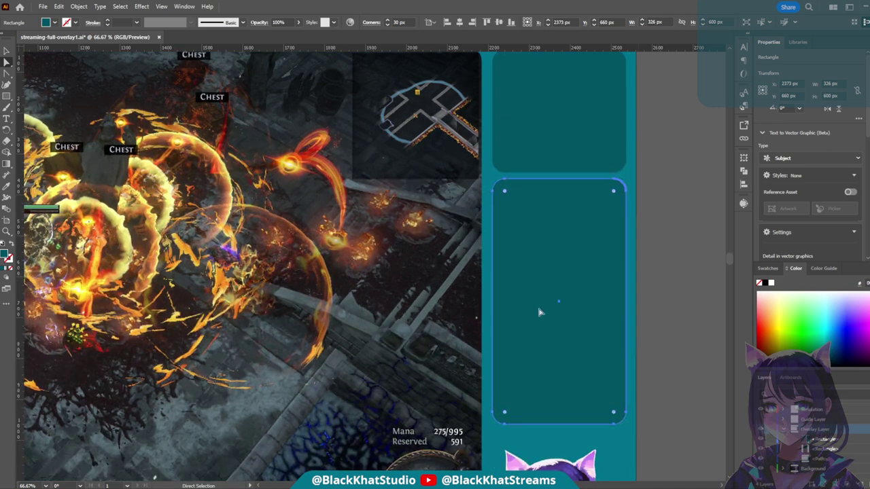
- Move the tall rectangle straight down 26 px to widen the gap below the short one, and deselect it
left_click_drag(539, 312, 541, 322)
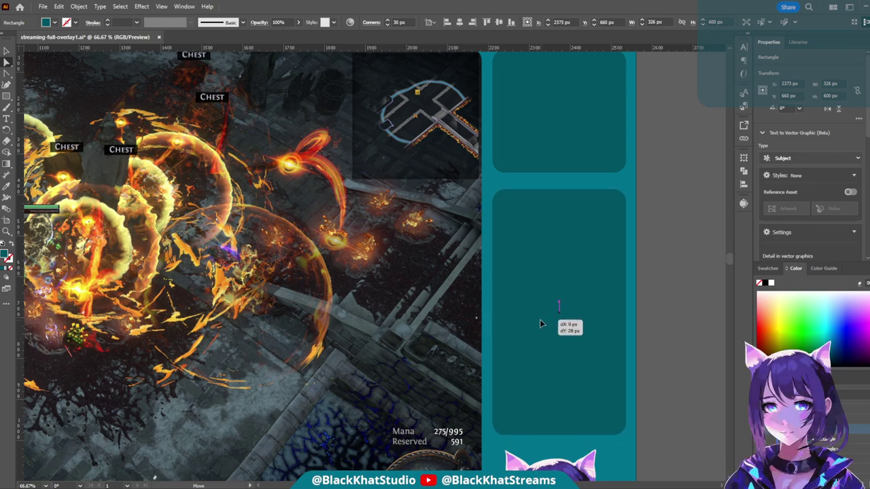
scroll(540, 322, "down", 1)
scroll(530, 408, "up", 1)
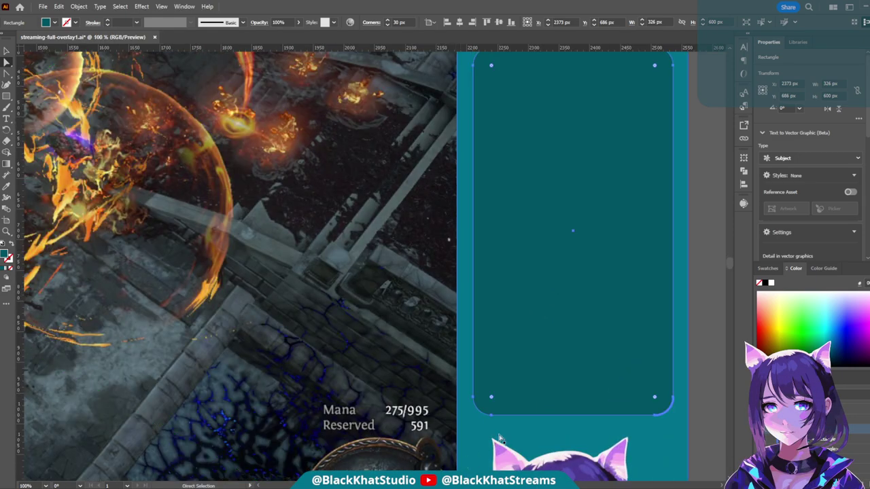
scroll(693, 388, "up", 2)
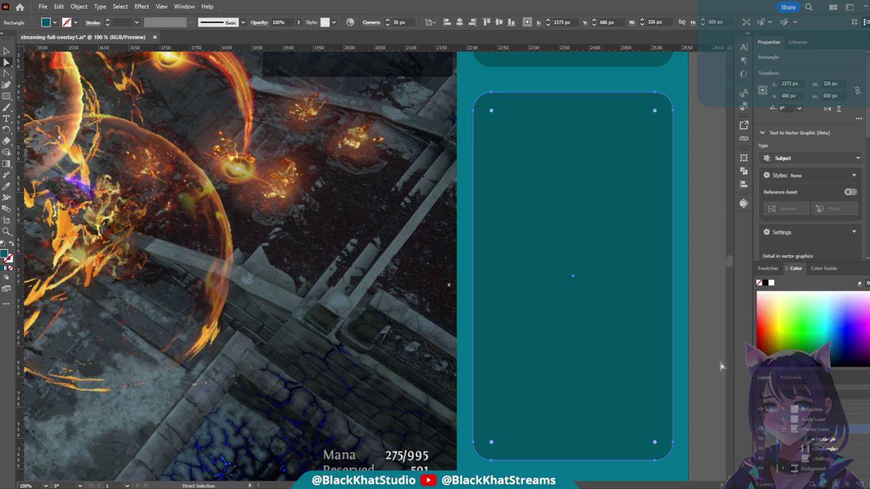
left_click(694, 380)
scroll(694, 395, "down", 3)
scroll(694, 408, "down", 2)
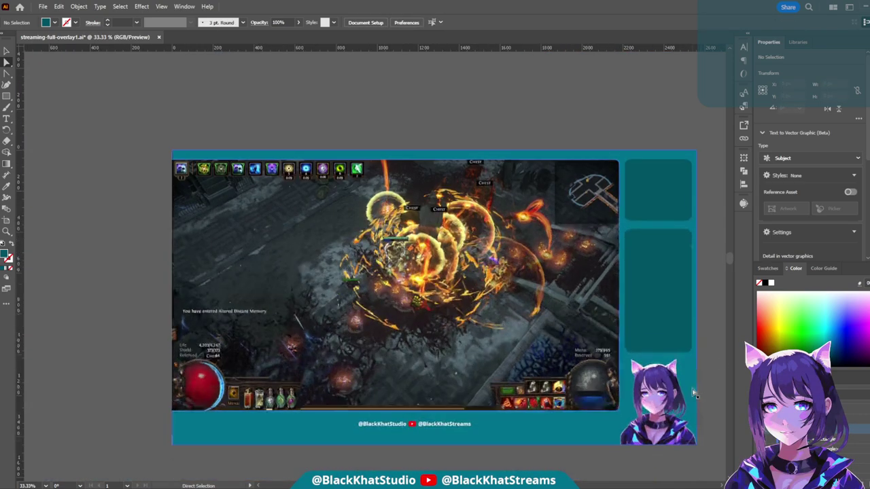
- Rename the tall lower rectangle as Chat in the Overlay Layer
left_click(667, 335)
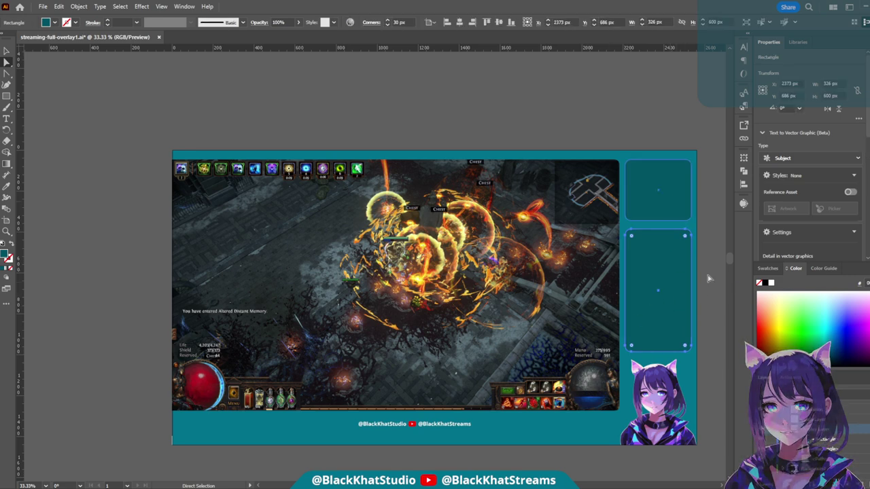
double_click(826, 448)
type("Chat")
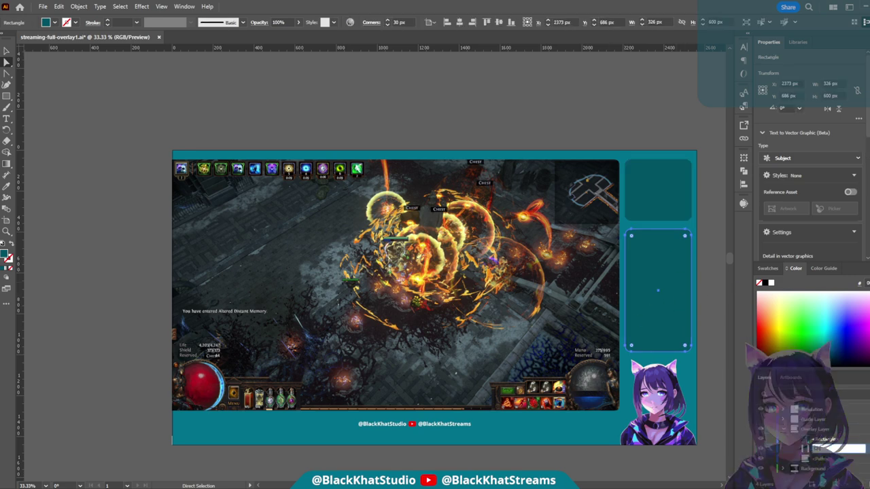
key("Return")
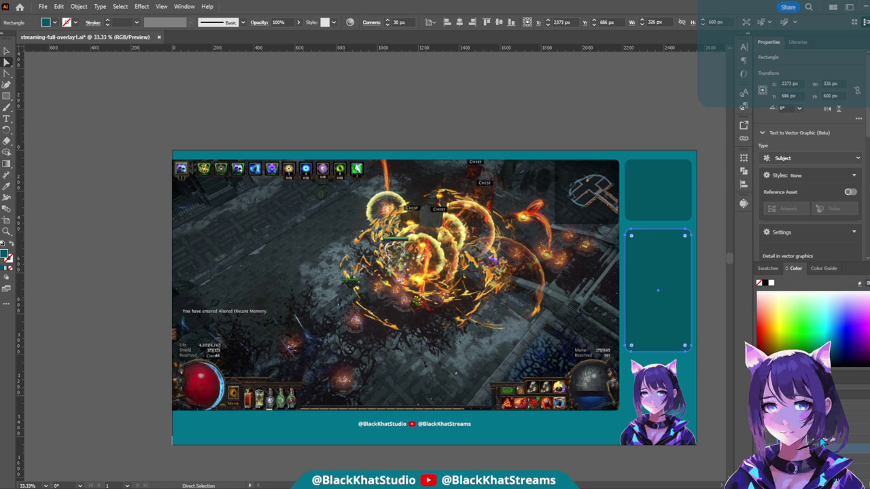
- Rename the short upper rectangle as Agenda in the Overlay Layer and save the document
double_click(829, 441)
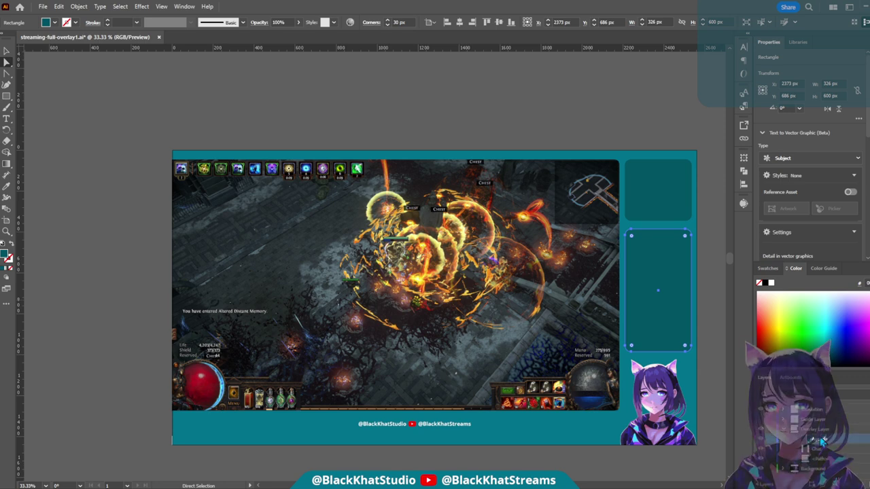
left_click(656, 206)
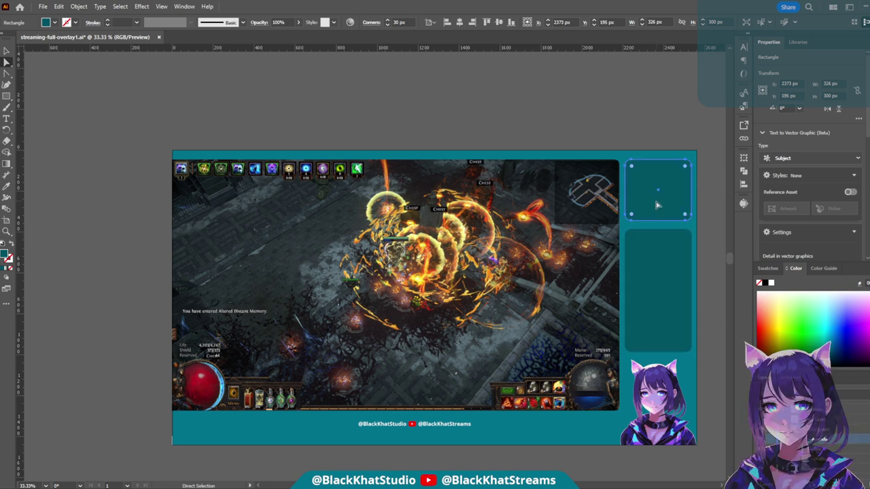
left_click(720, 242)
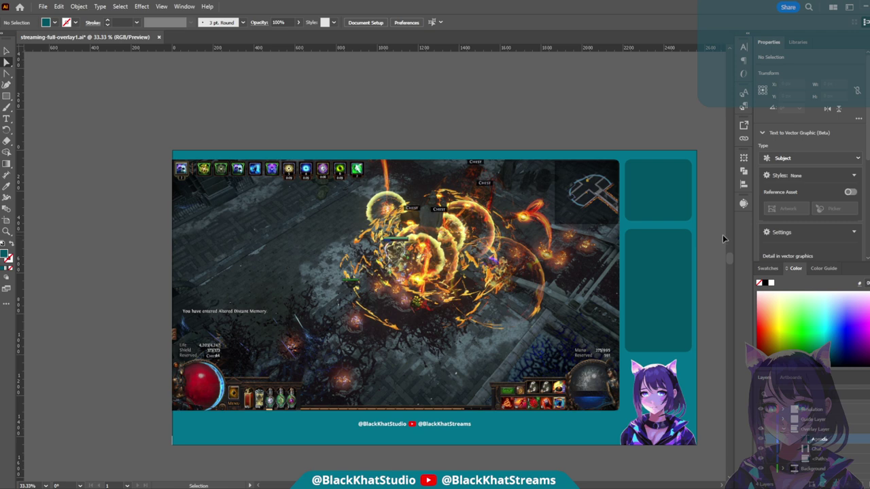
key("ctrl+s")
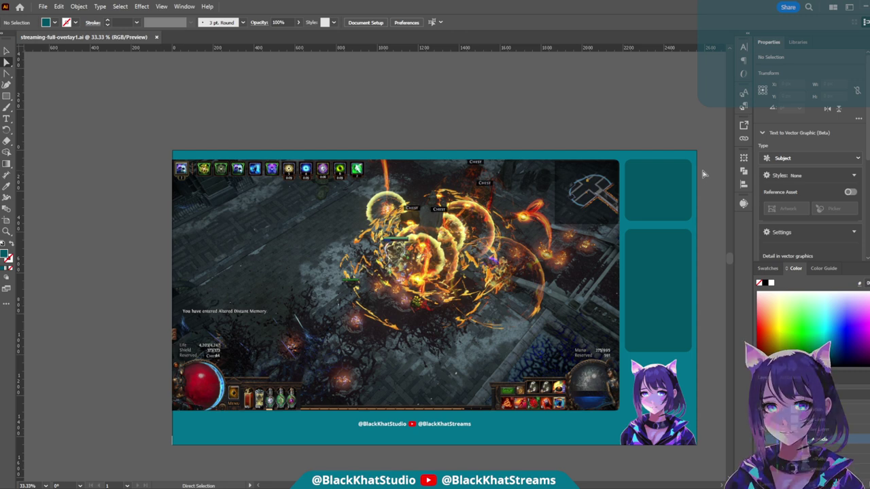
left_click(532, 202)
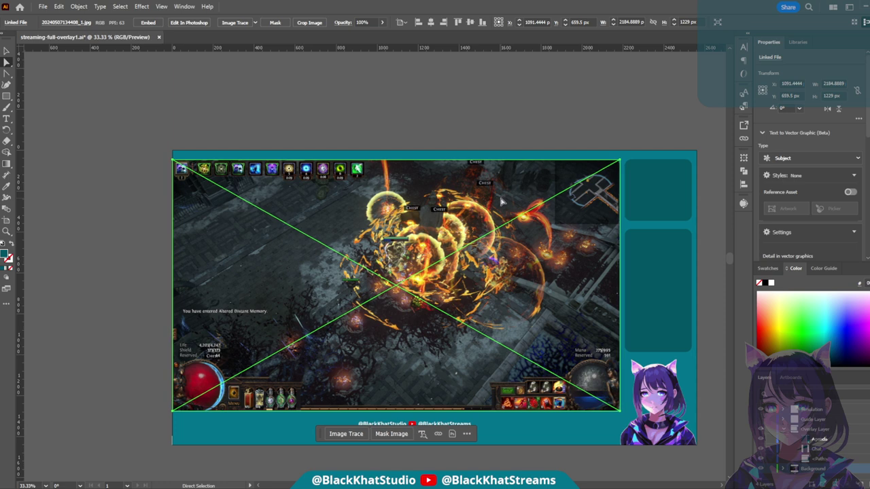
left_click(596, 93)
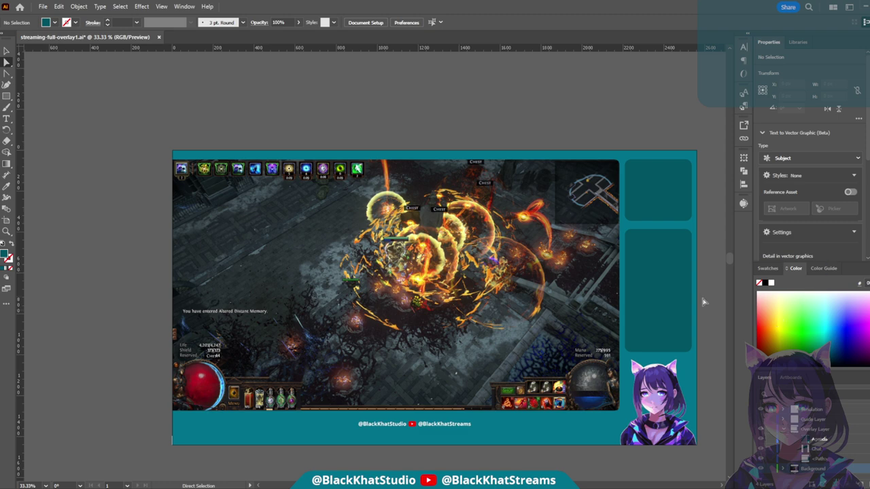
scroll(704, 302, "down", 3)
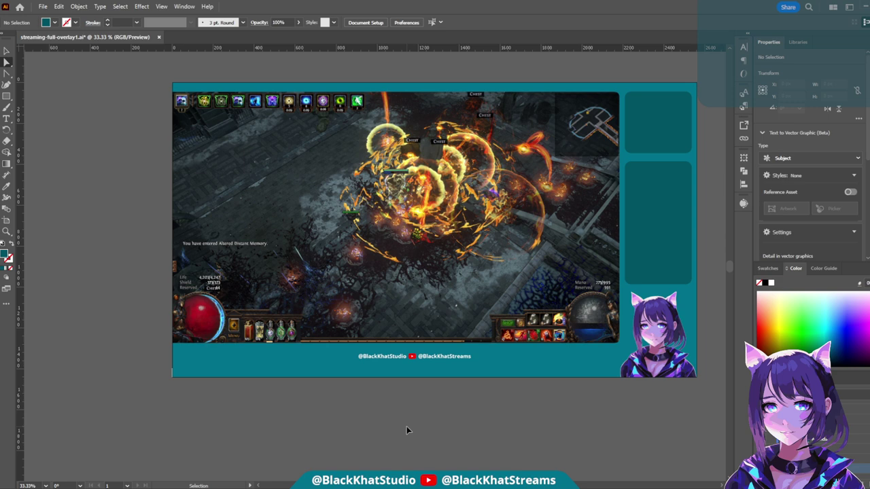
- Save the overlay document and activate the Rectangle tool for drawing in the lower teal strip
key("ctrl+s")
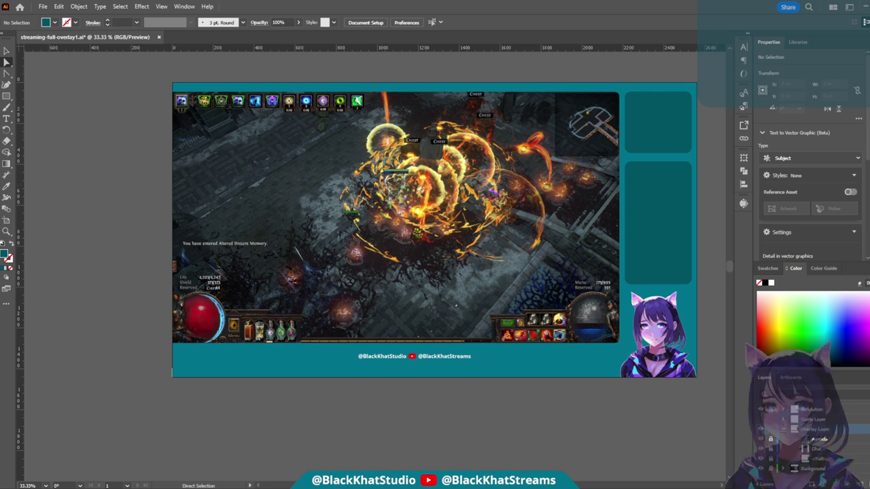
left_click(7, 96)
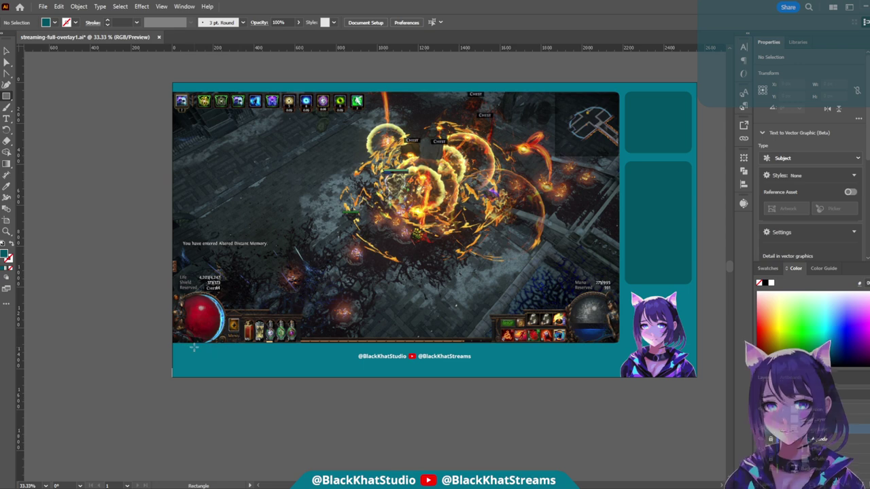
- Draw a dark teal rectangle about 2136 by 90 px in the strip beneath the game view
mouse_move(182, 350)
left_mouse_down()
mouse_move(417, 375)
mouse_move(633, 372)
mouse_move(618, 371)
left_mouse_up()
left_click_drag(142, 394, 233, 398)
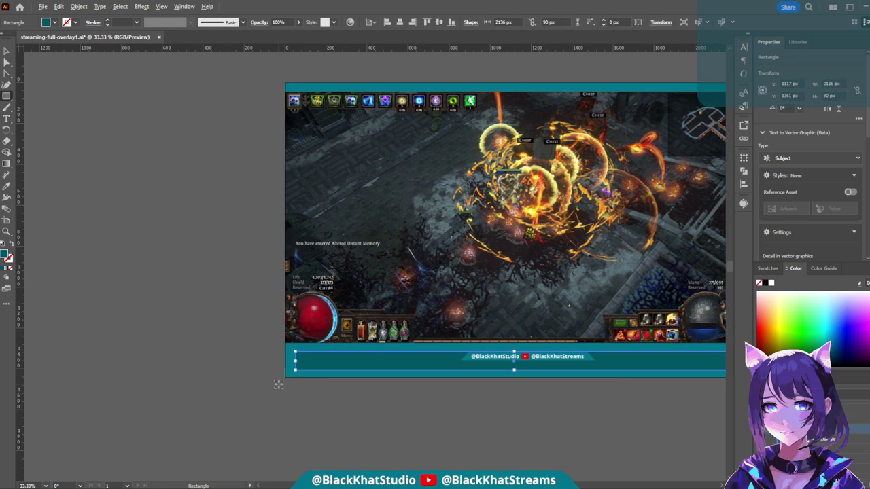
- Place a horizontal ruler guide along the bottom edge of the game view, at 1274 px
scroll(365, 354, "up", 5)
scroll(452, 265, "right", 2)
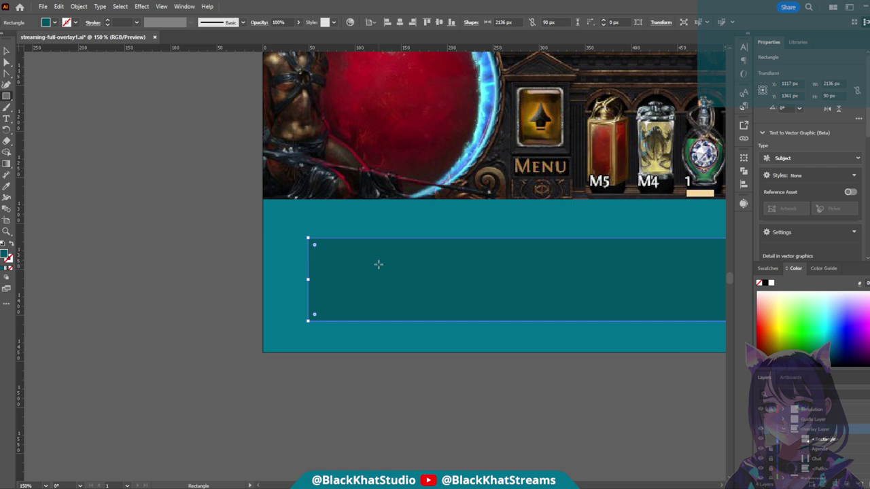
key("a")
key("m")
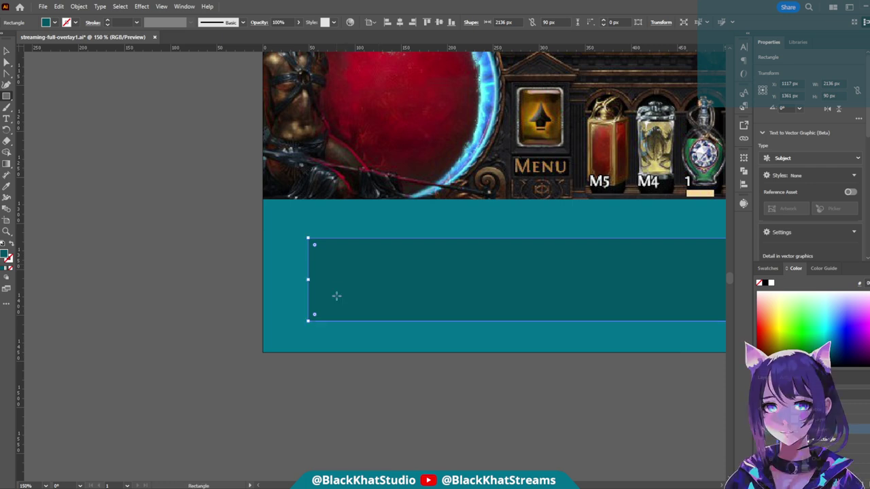
scroll(336, 292, "up", 2)
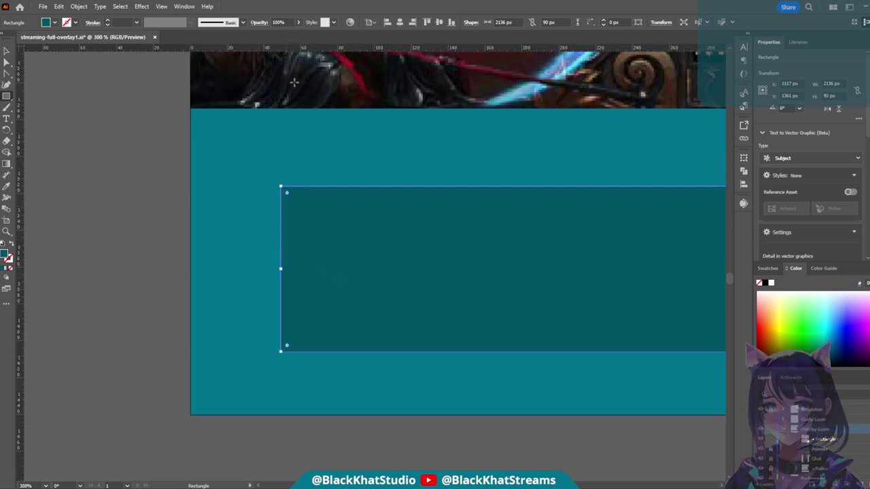
left_click_drag(302, 50, 283, 107)
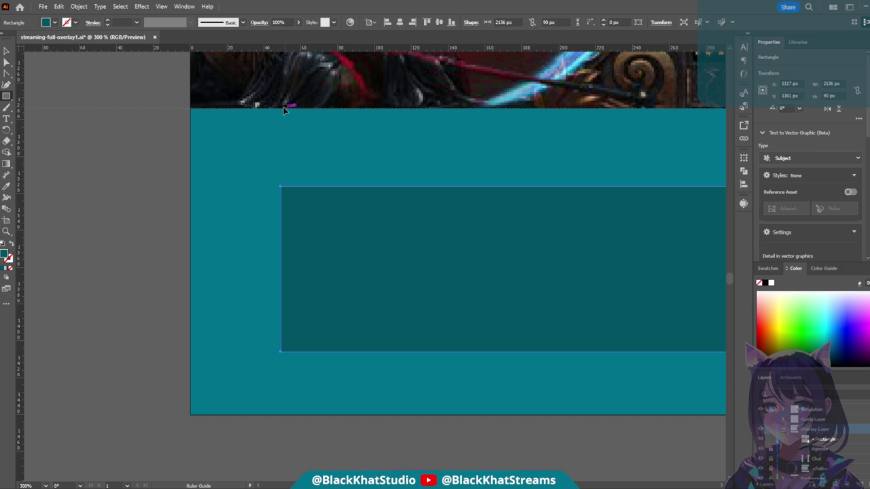
left_click(283, 106)
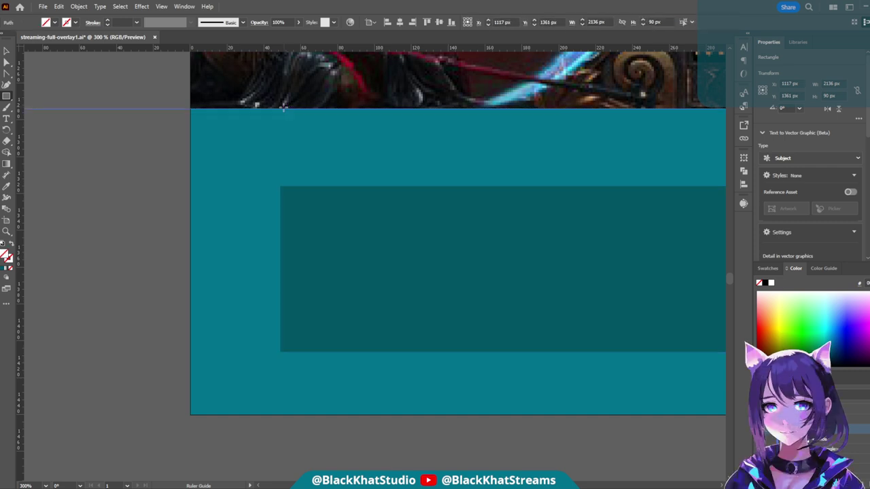
- Move the horizontal guide down 30 px and snap the rectangle's top edge to it
scroll(276, 98, "up", 1)
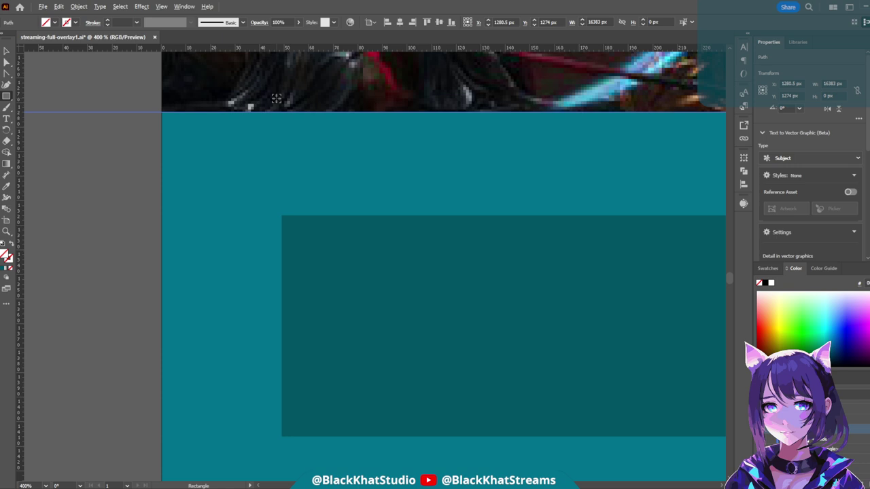
scroll(276, 99, "up", 1)
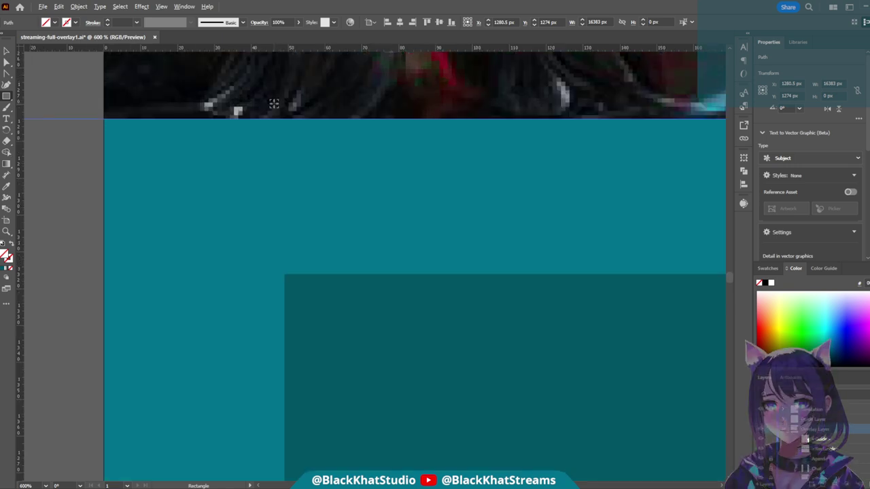
scroll(274, 103, "up", 1)
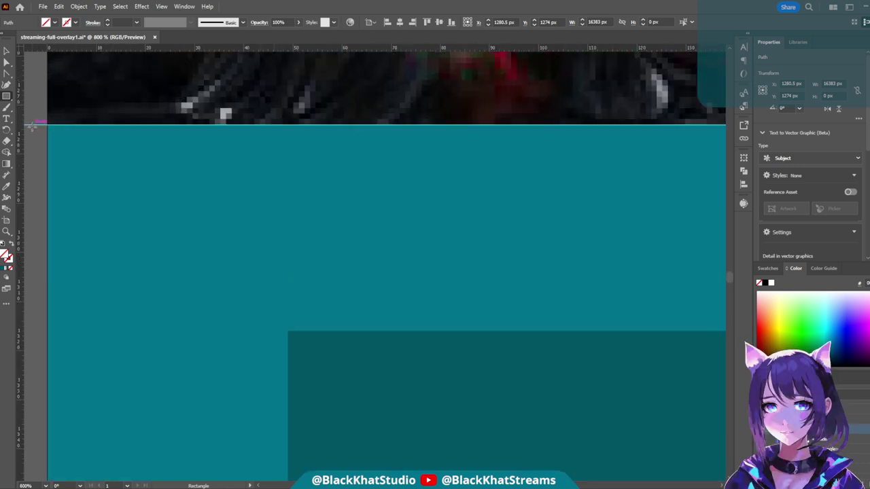
key("a")
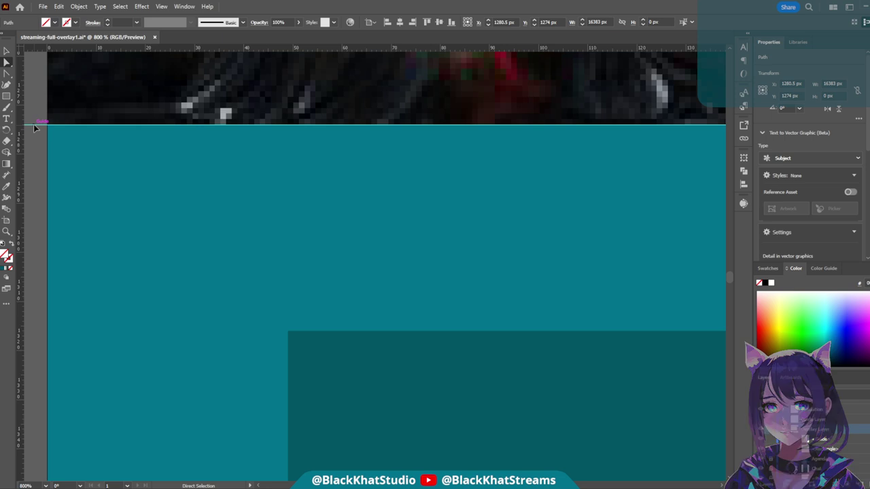
left_click_drag(34, 125, 34, 256)
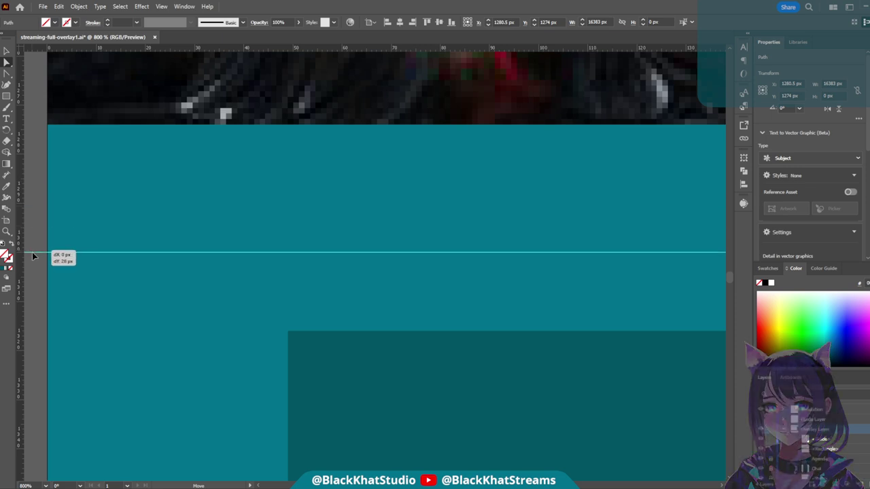
left_click_drag(32, 253, 32, 274)
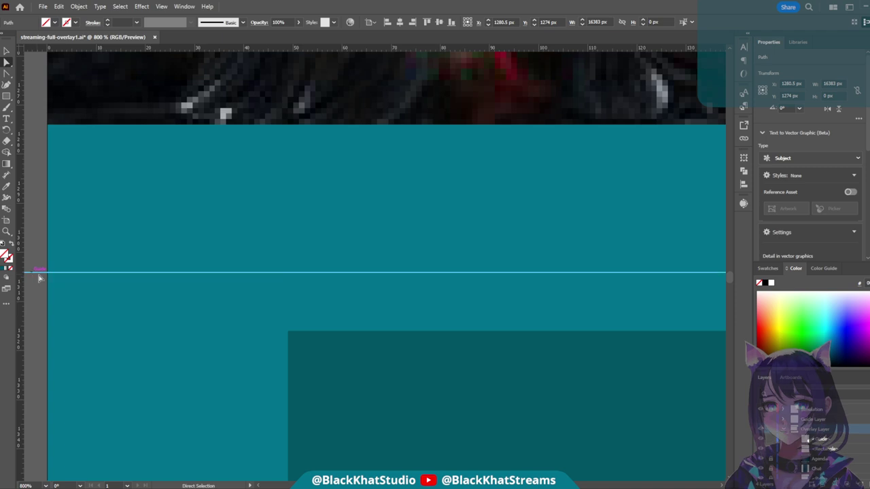
left_click(410, 375)
left_click_drag(384, 369, 387, 309)
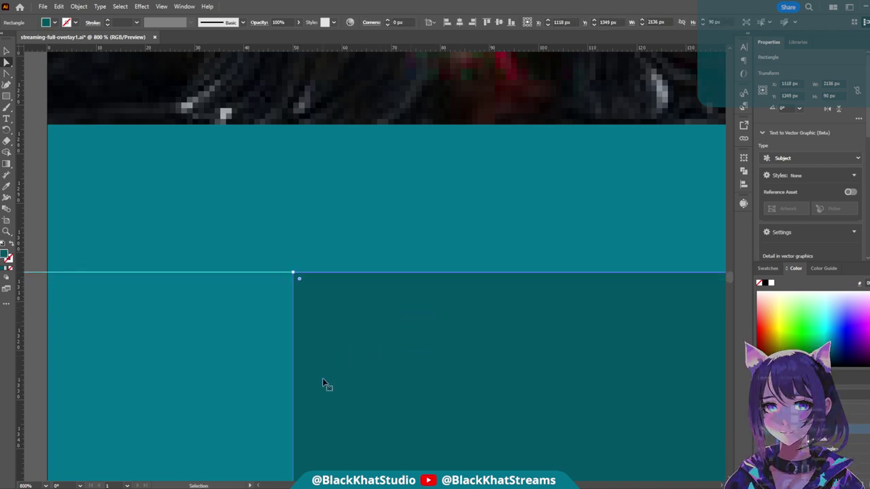
- Add a vertical guide 30 px from the artboard's left edge and snap the rectangle's left edge to it
scroll(368, 380, "left", 3)
scroll(468, 375, "down", 3)
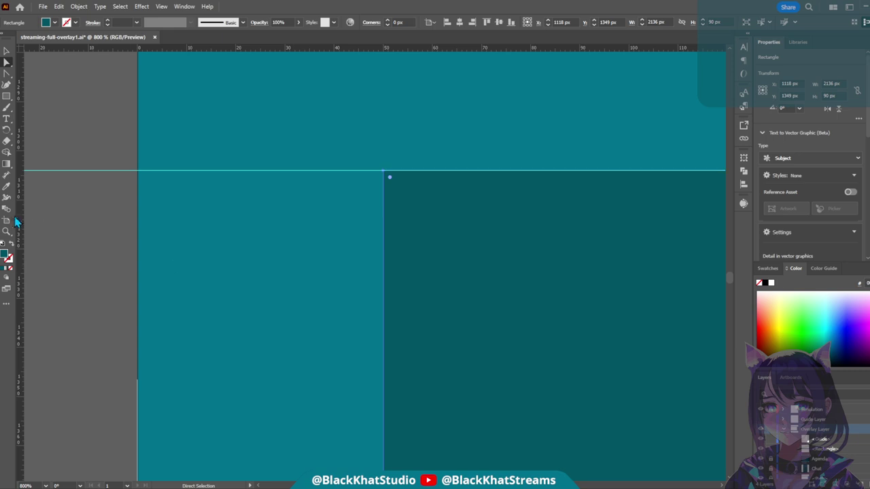
left_click_drag(21, 250, 283, 233)
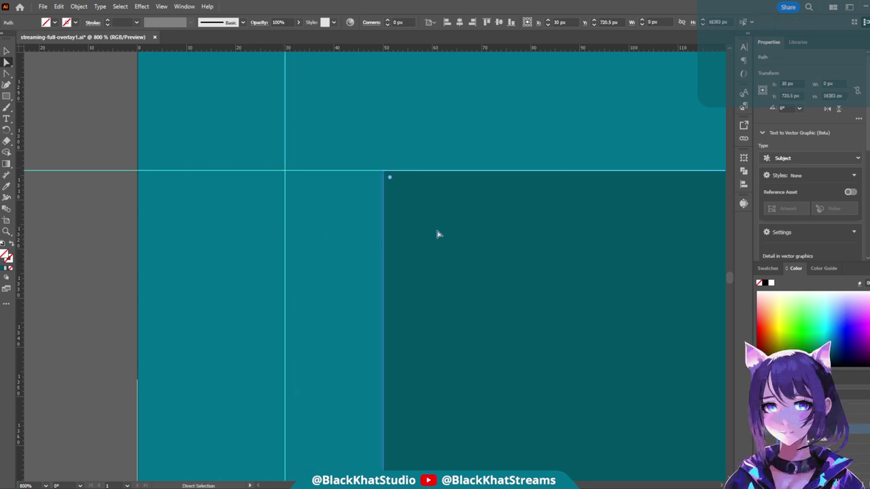
left_click_drag(439, 234, 350, 235)
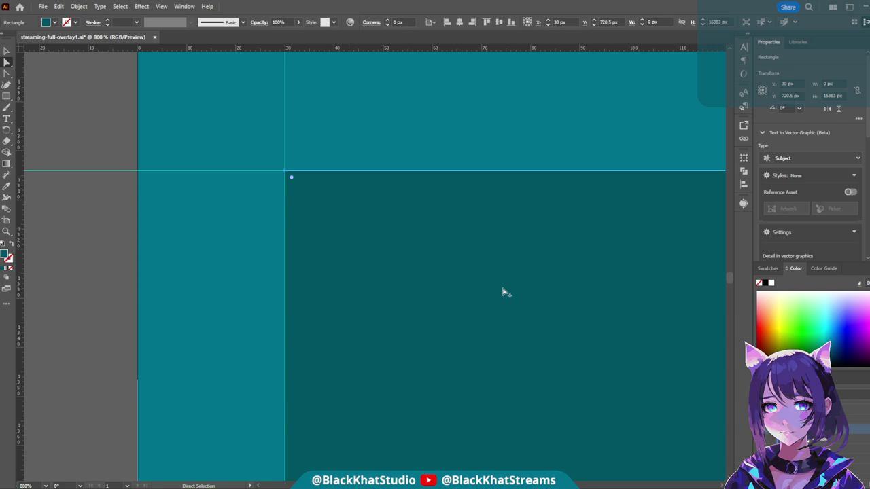
- Examine how the repositioned rectangle sits along the teal strip beneath the game view
scroll(503, 291, "down", 5)
scroll(637, 320, "right", 5)
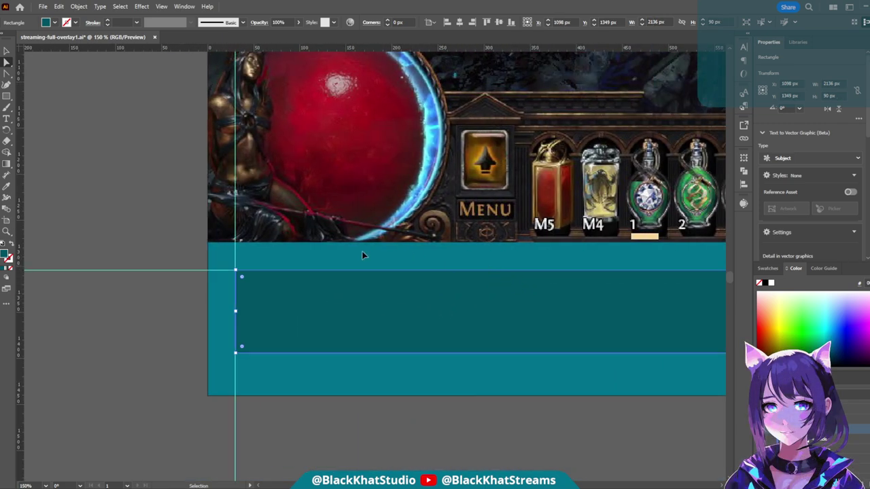
scroll(383, 284, "right", 3)
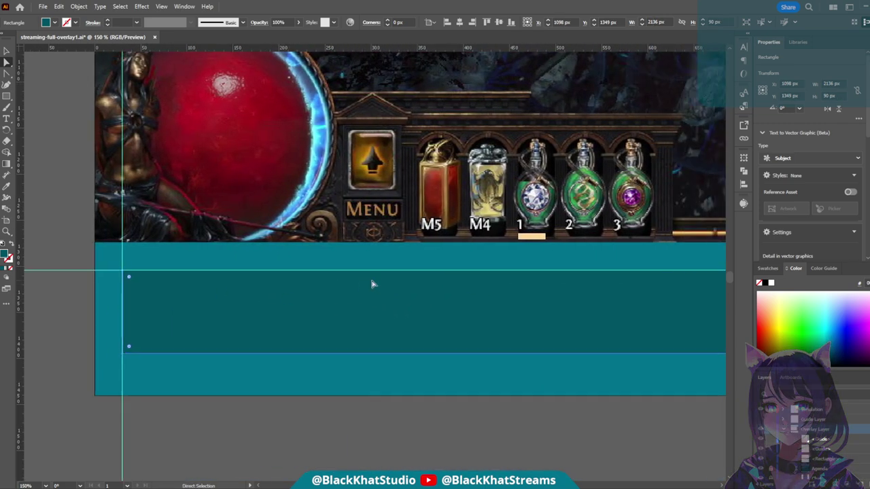
key("a")
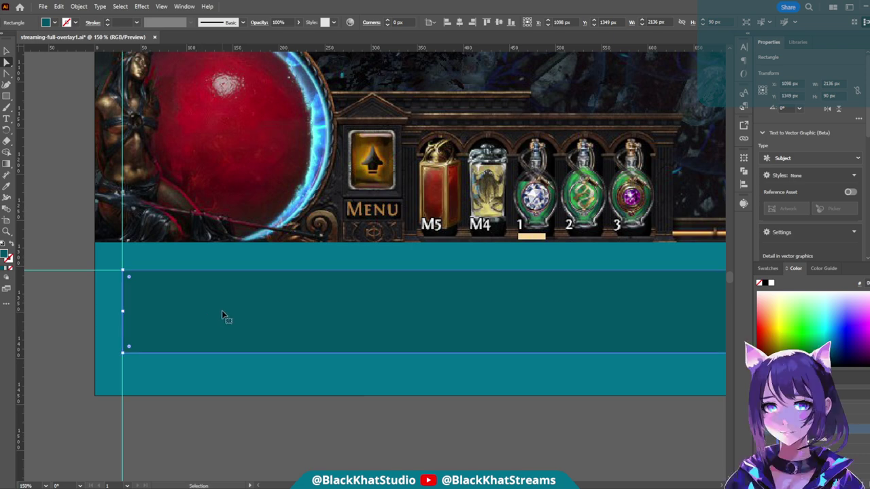
scroll(224, 317, "right", 3)
scroll(227, 321, "down", 2)
key("v")
scroll(367, 350, "right", 1)
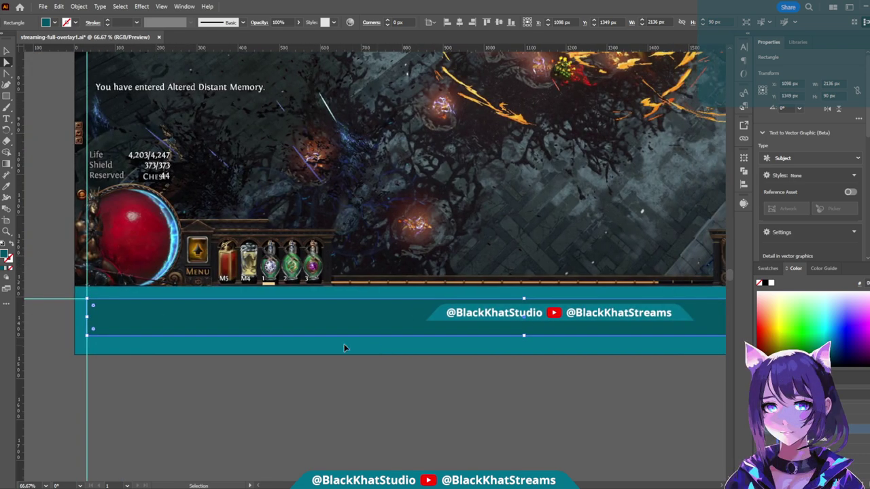
scroll(490, 343, "right", 3)
scroll(480, 344, "right", 5)
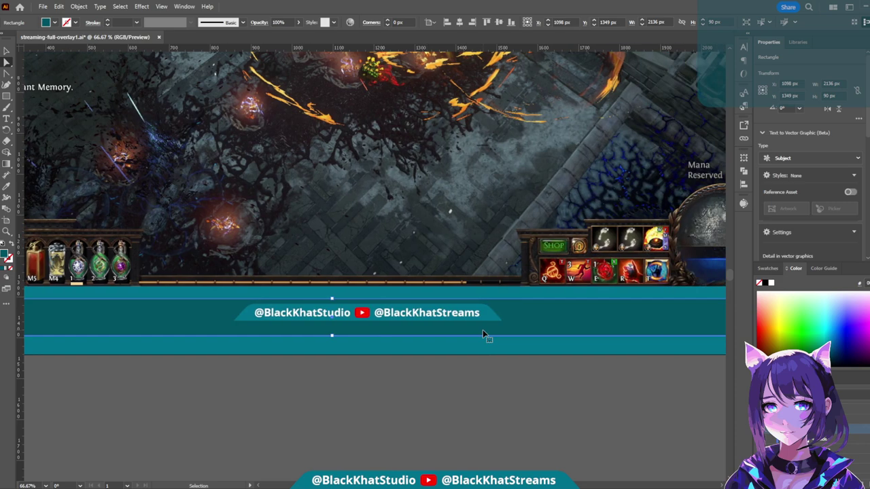
scroll(445, 387, "left", 9)
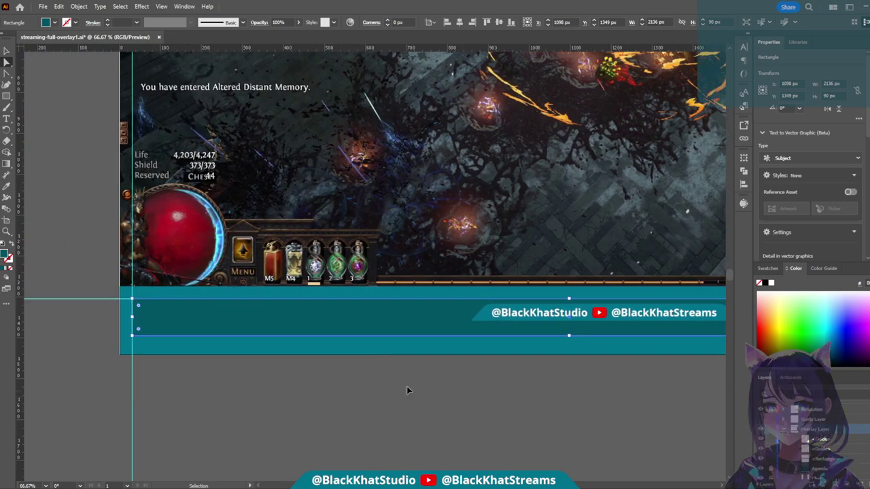
- Place a horizontal guide on the artboard's bottom edge at 1440 px and move it up 30 px
scroll(68, 379, "left", 3)
scroll(282, 376, "up", 2, "alt")
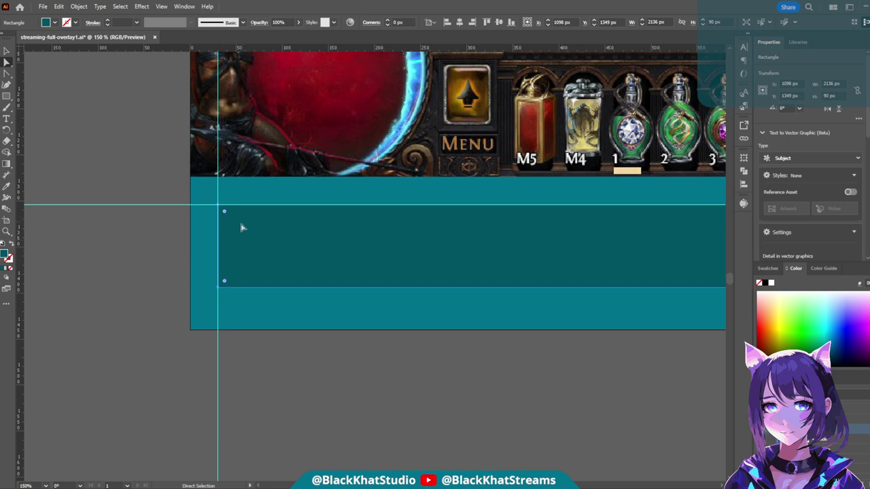
left_click_drag(271, 49, 252, 290)
scroll(248, 329, "up", 4, "alt")
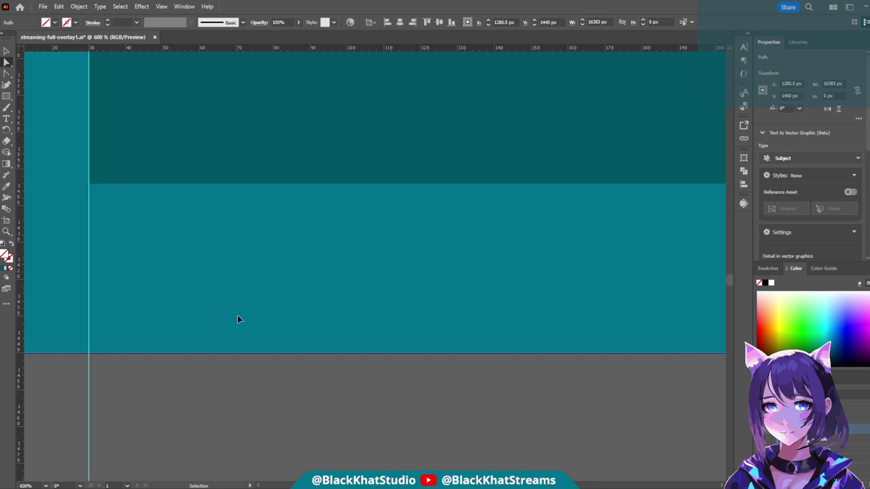
scroll(237, 315, "left", 4, "ctrl")
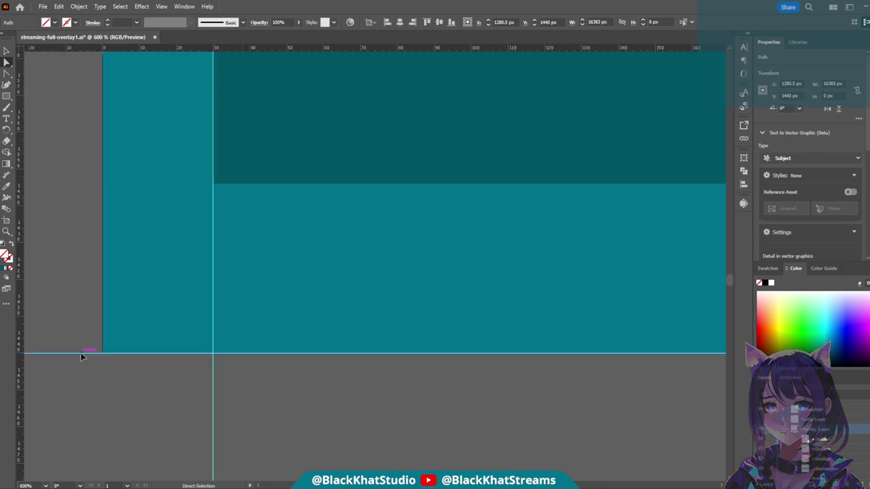
left_click_drag(81, 356, 88, 245)
- Extend the rectangle downward by snapping its two bottom corner anchors to the lower guide at 1410 px
left_click(216, 191)
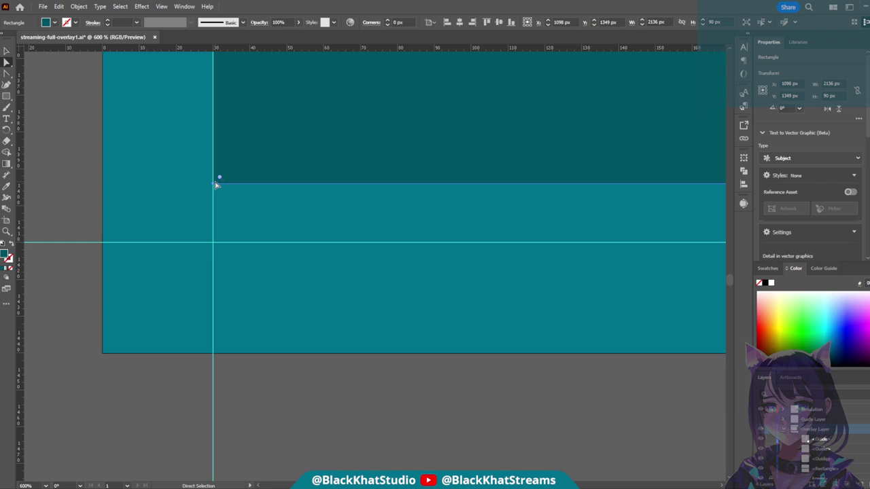
left_click_drag(217, 184, 213, 243)
scroll(340, 272, "down", 4)
scroll(548, 281, "right", 5)
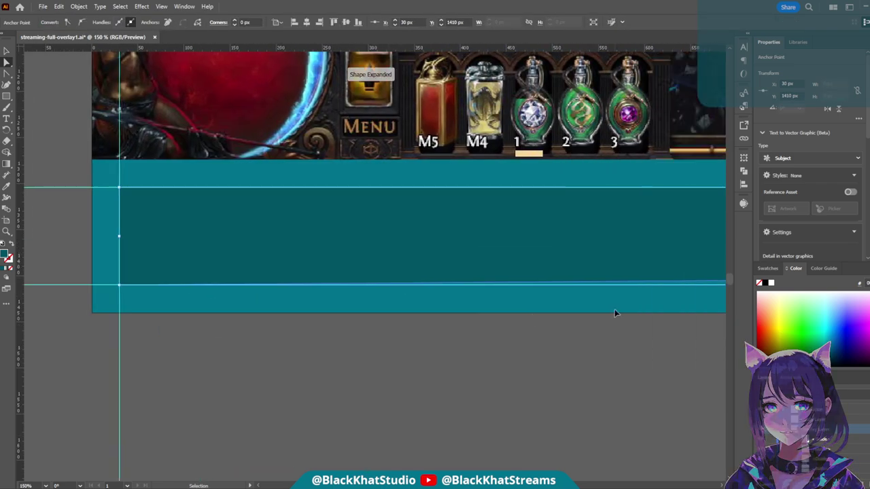
scroll(615, 314, "down", 5)
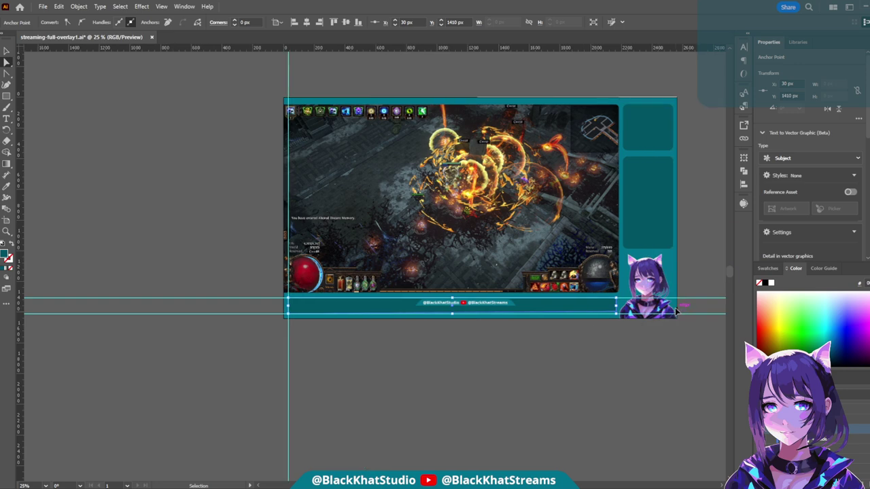
scroll(613, 327, "right", 3)
scroll(512, 334, "up", 5)
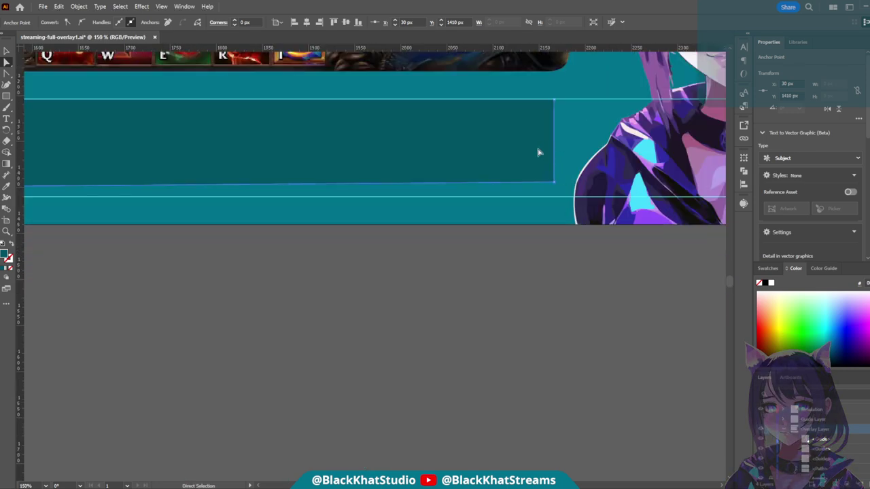
left_click_drag(555, 185, 555, 202)
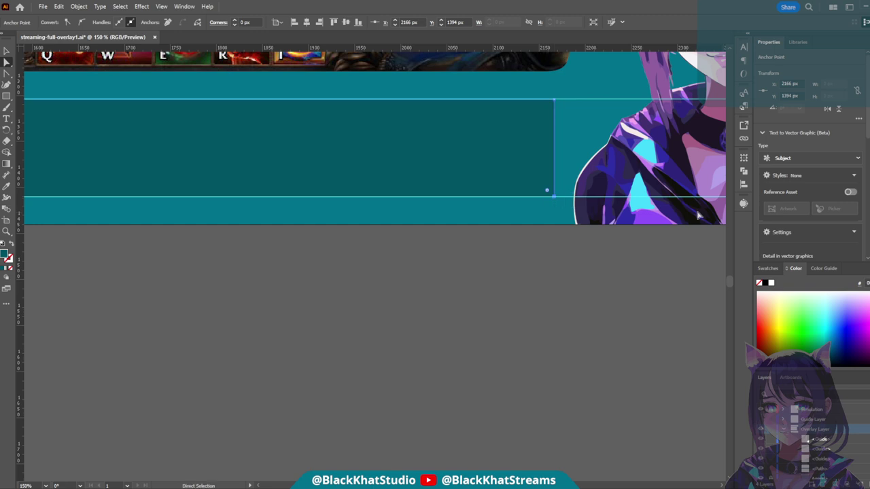
- Add a vertical guide at about 2188 px, by the left edge of the avatar's shoulder
scroll(598, 237, "right", 2)
scroll(657, 280, "up", 5)
scroll(658, 280, "up", 2)
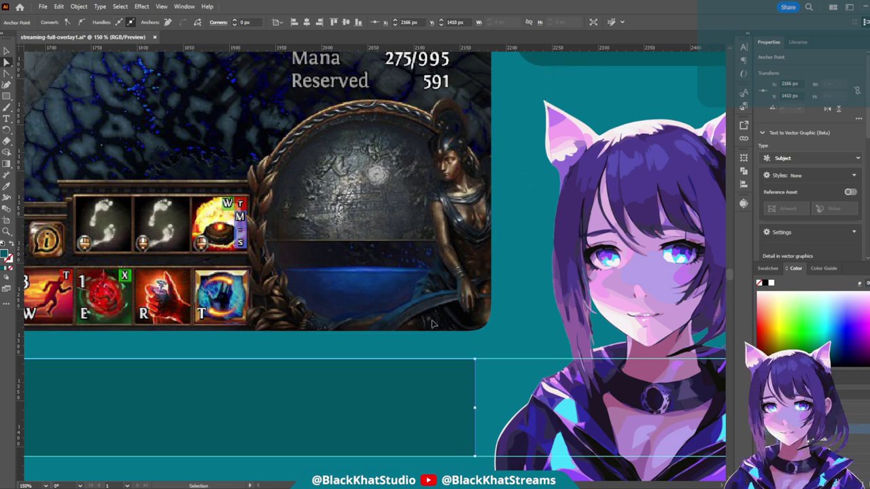
key("a")
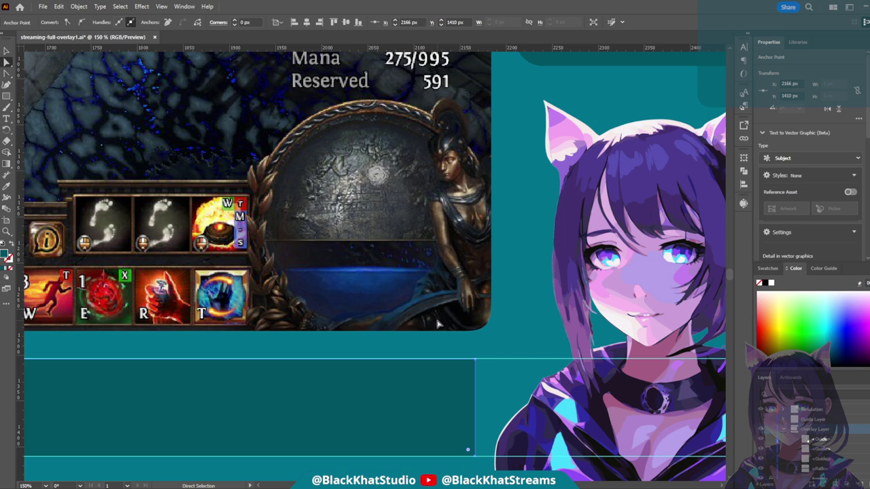
key("v")
key("a")
scroll(513, 327, "down", 2)
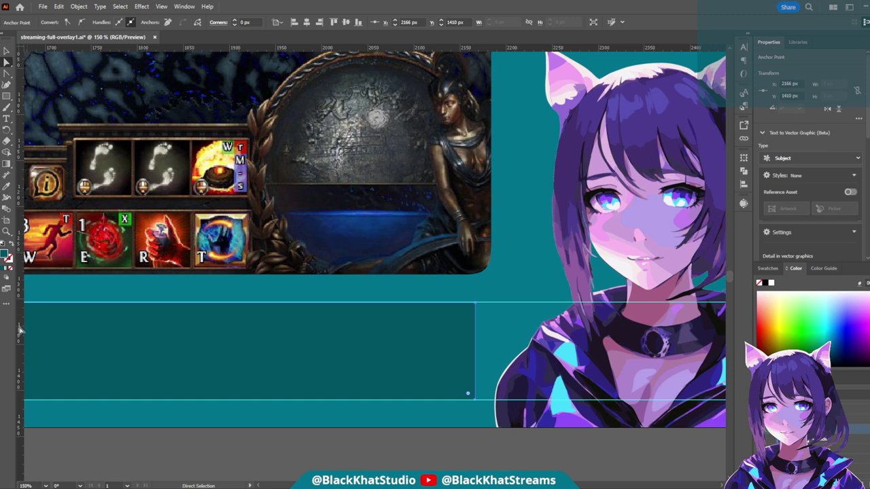
left_click_drag(20, 329, 513, 437)
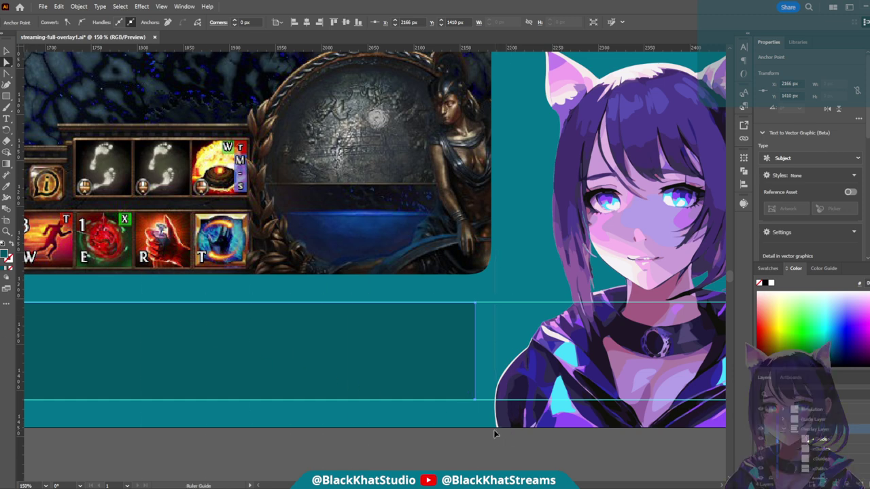
left_click(493, 430)
scroll(486, 411, "up", 5)
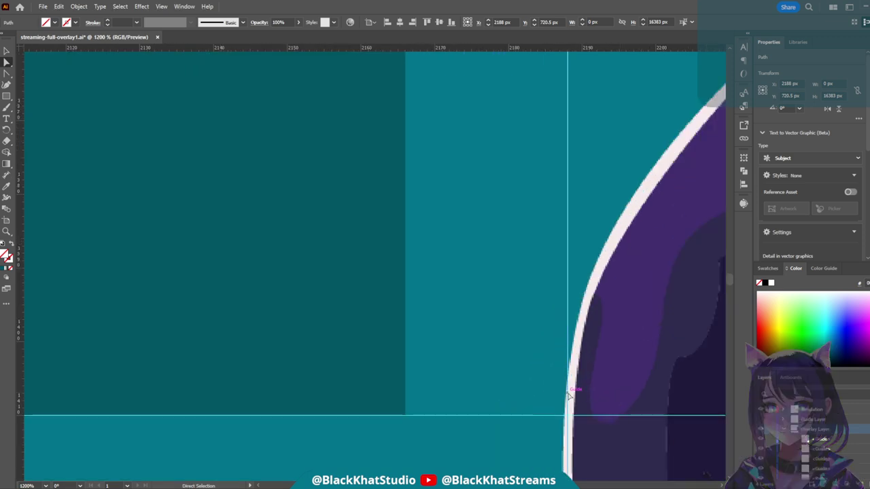
- Move the vertical guide beside the avatar to 2147 px and snap the rectangle's two right corner anchors to it
left_click_drag(568, 394, 562, 398)
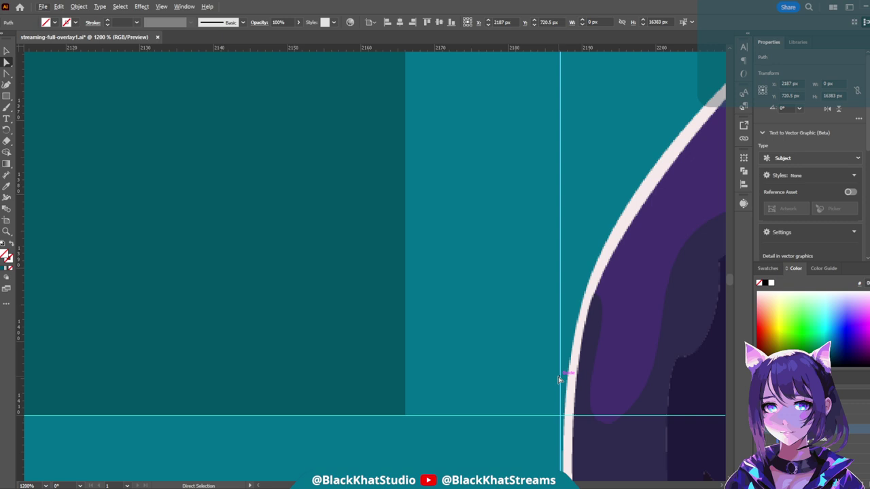
left_click_drag(559, 378, 265, 387)
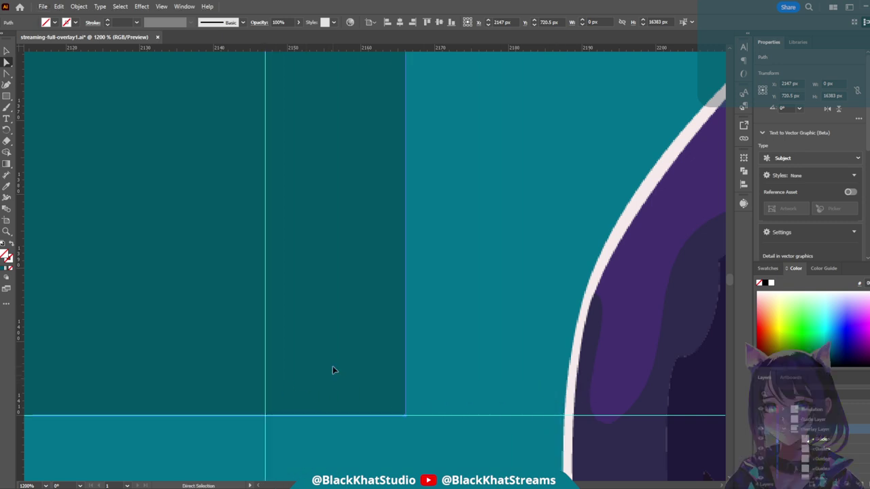
left_click(398, 414)
scroll(384, 356, "down", 5)
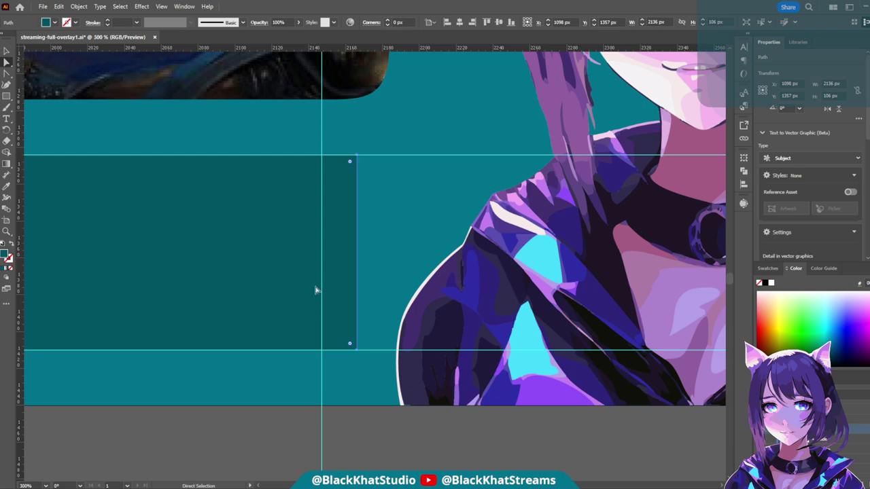
left_click(360, 159)
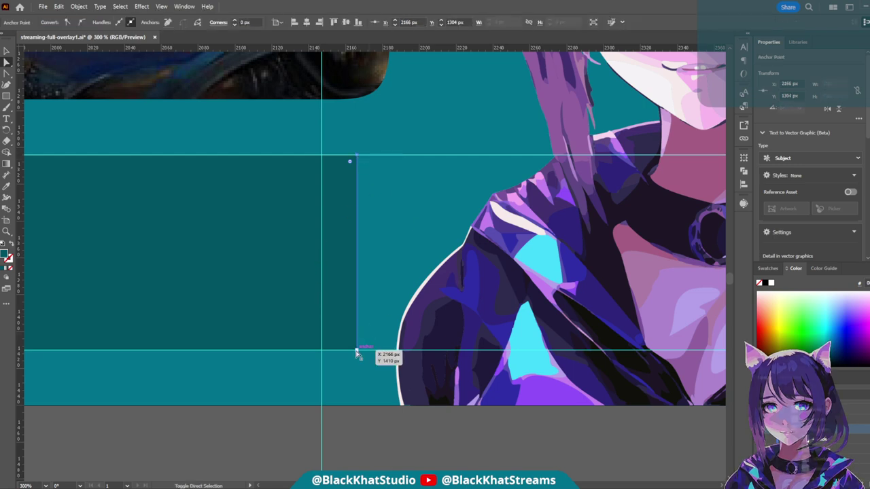
left_click_drag(358, 349, 323, 350)
- Examine the bottom panel's margins along the whole strip, from the avatar to the artboard's left edge
scroll(311, 420, "down", 5)
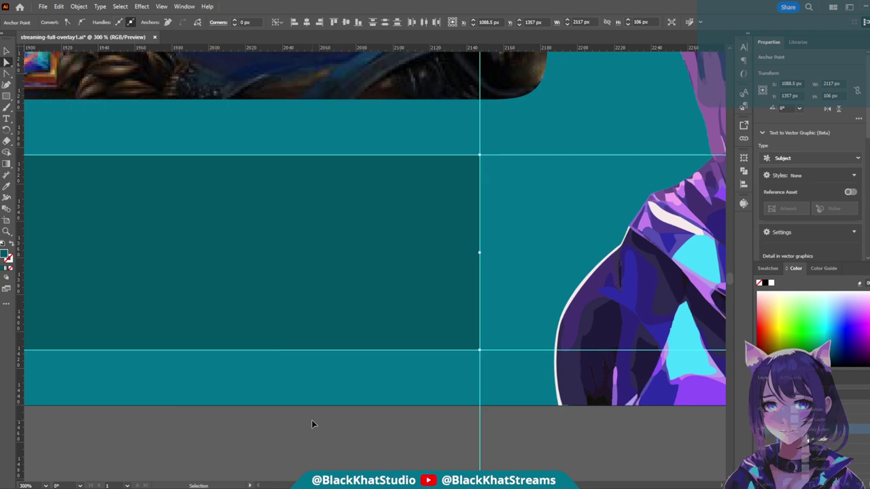
scroll(225, 420, "up", 3)
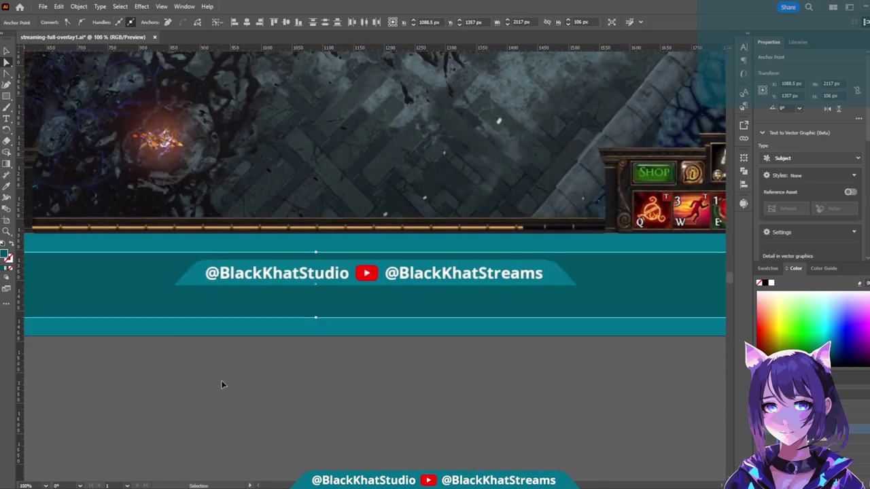
scroll(222, 391, "left", 5)
scroll(226, 400, "left", 3)
left_click(229, 402)
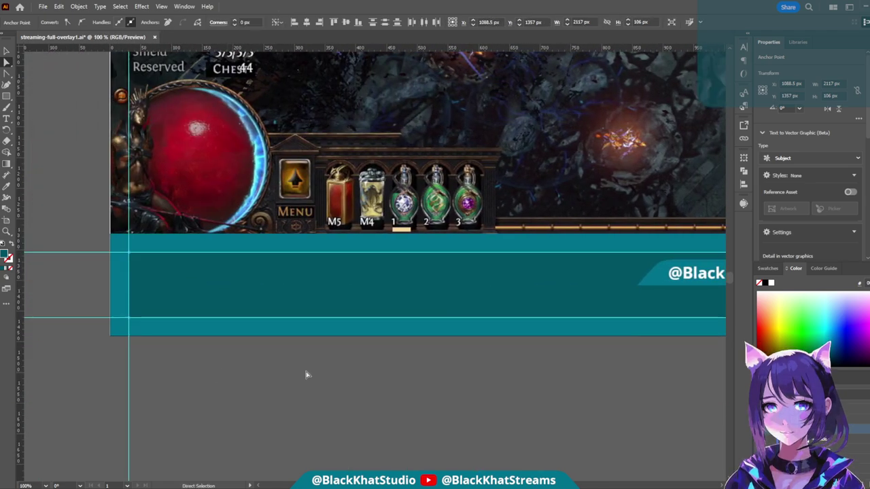
scroll(506, 367, "right", 5)
scroll(485, 372, "right", 10)
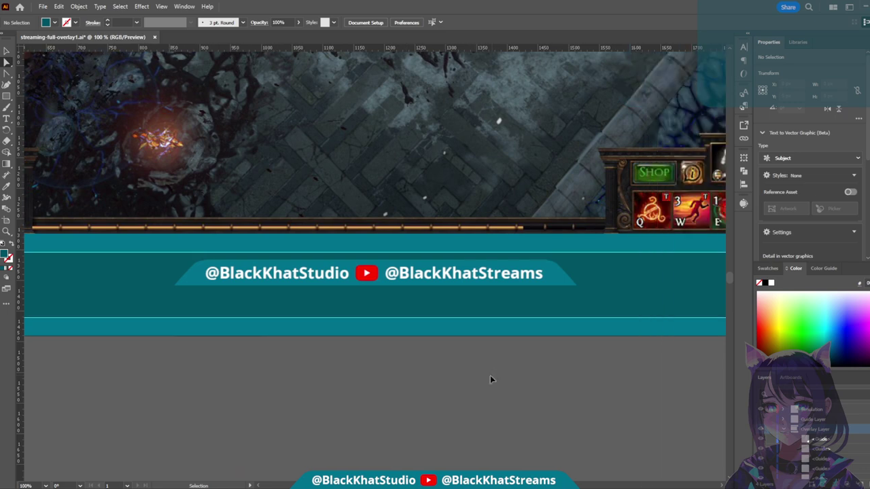
scroll(507, 374, "down", 4)
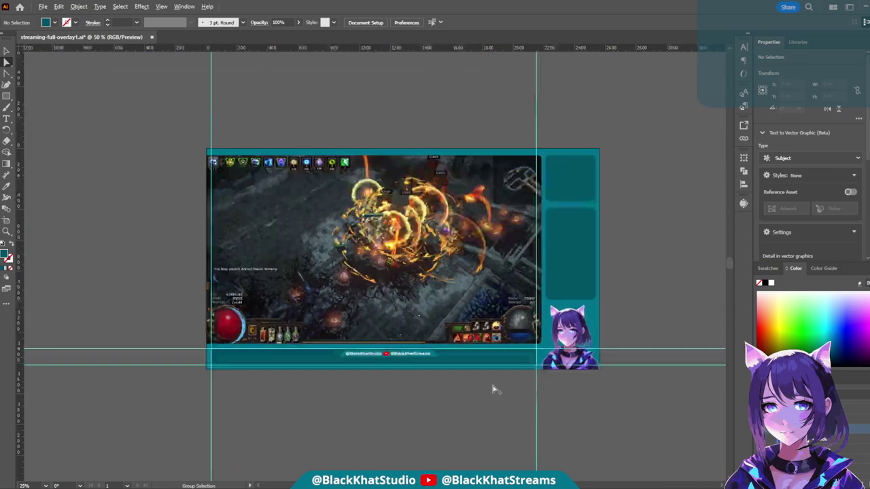
scroll(398, 416, "left", 3)
scroll(358, 408, "left", 1)
scroll(358, 407, "up", 2)
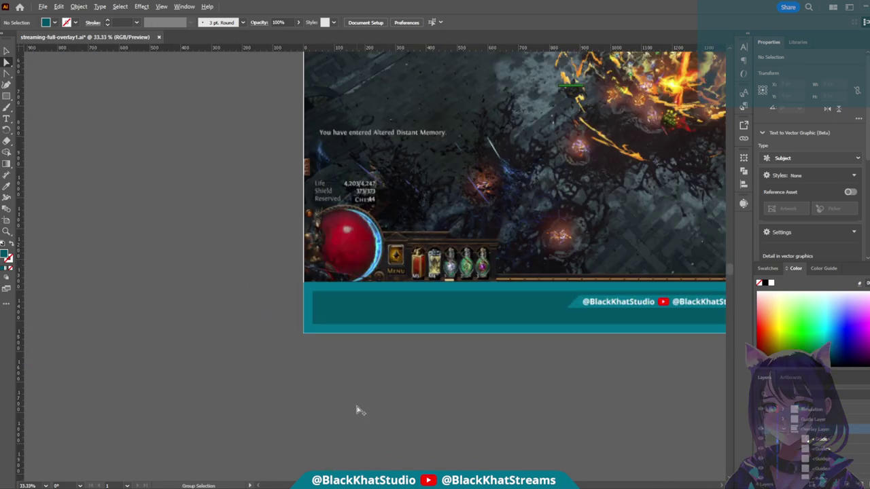
- Select the bottom rectangle and place a vertical guide across it at 230 px
key("a")
left_click(361, 318)
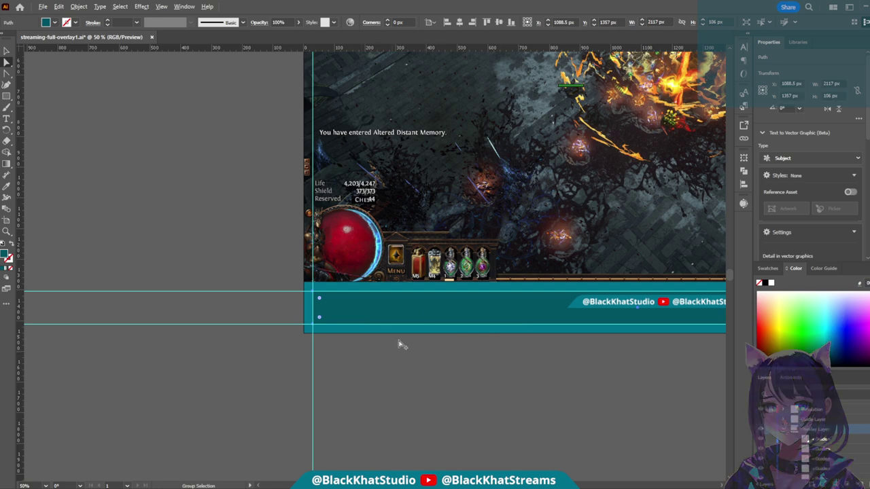
scroll(397, 344, "up", 4)
key("ctrl+plus")
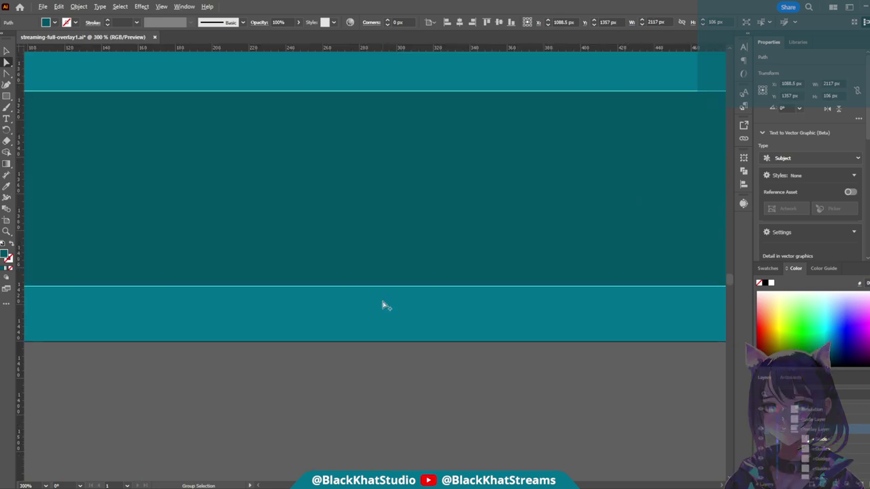
scroll(383, 304, "up", 1)
scroll(390, 310, "up", 3)
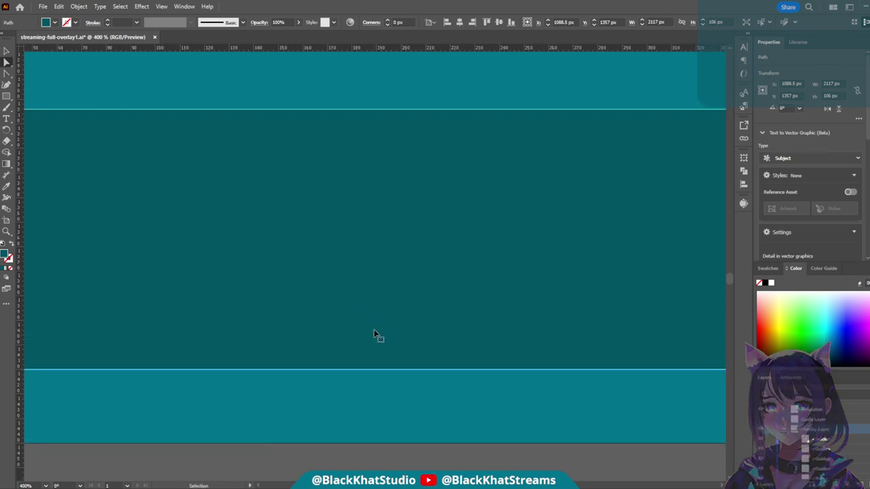
scroll(373, 328, "left", 5)
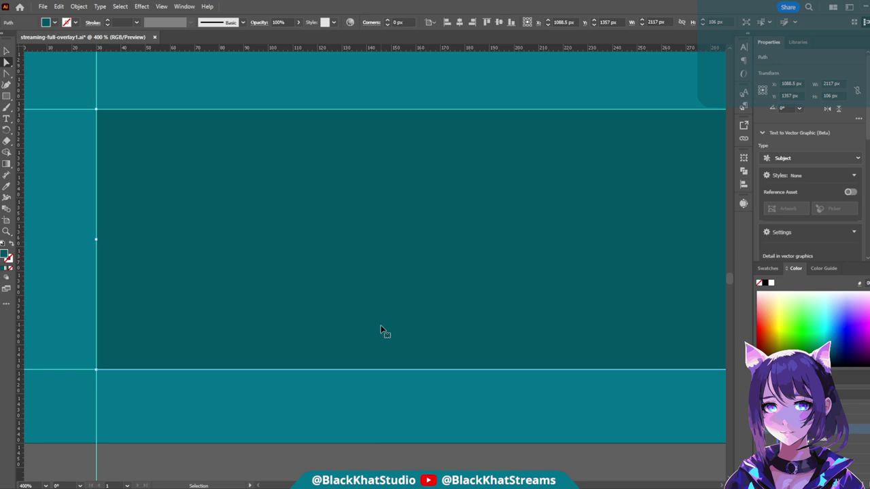
key("a")
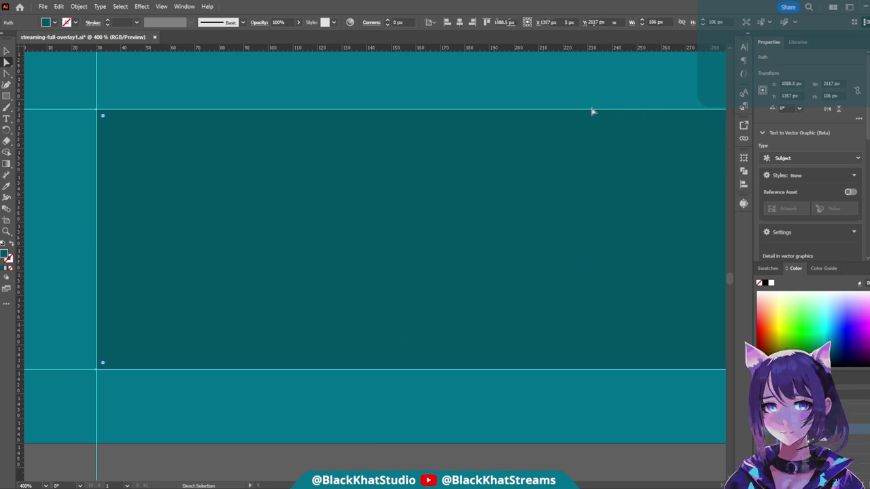
key("plus")
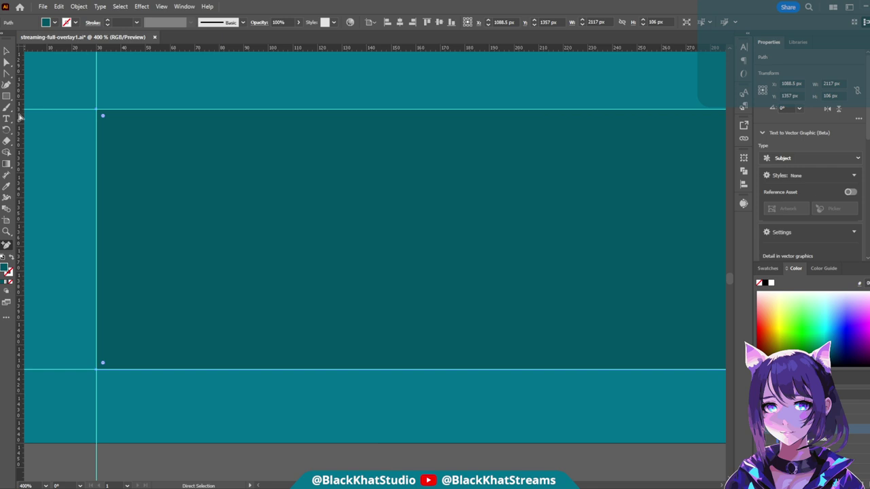
left_click_drag(21, 117, 588, 115)
- Try to add anchor points at 230 px and about 260 px along the rectangle's top and bottom edges
left_click(588, 110)
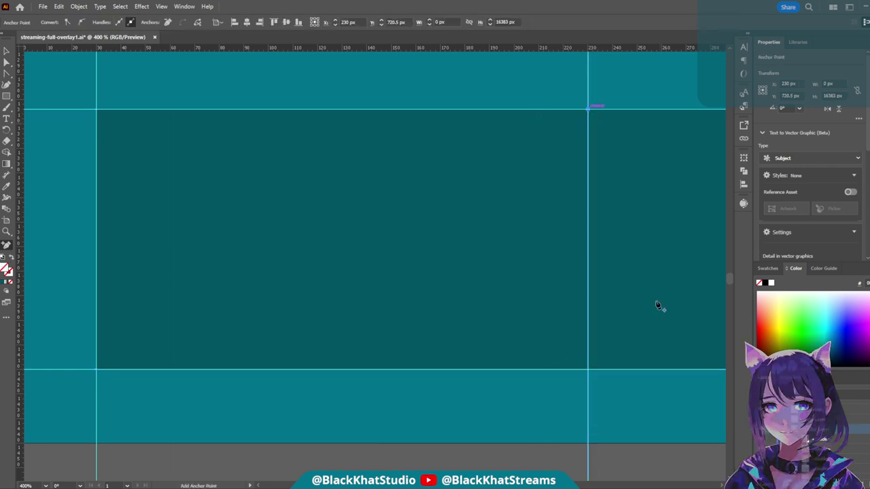
left_click(589, 370)
scroll(641, 288, "right", 5)
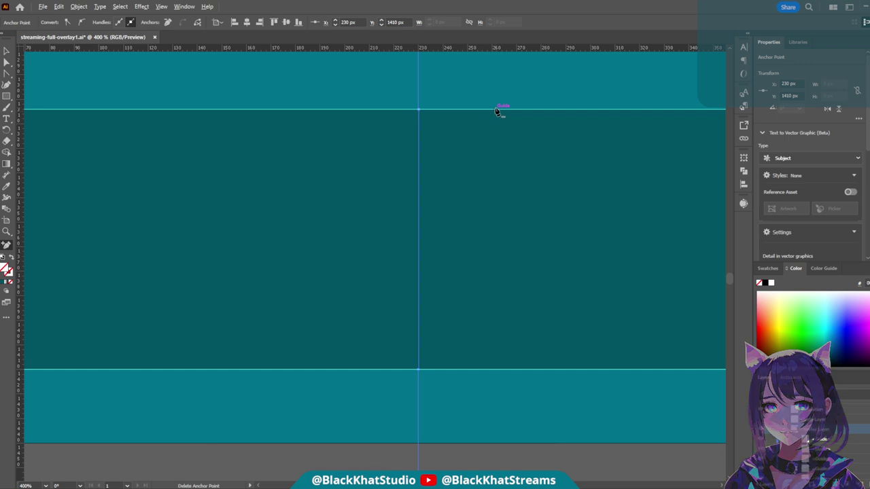
scroll(493, 117, "up", 4)
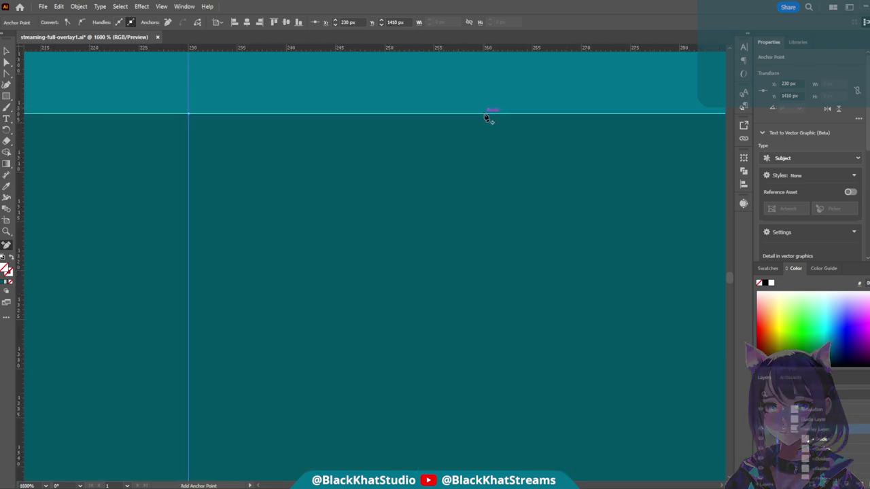
left_click(484, 113)
scroll(486, 161, "down", 2)
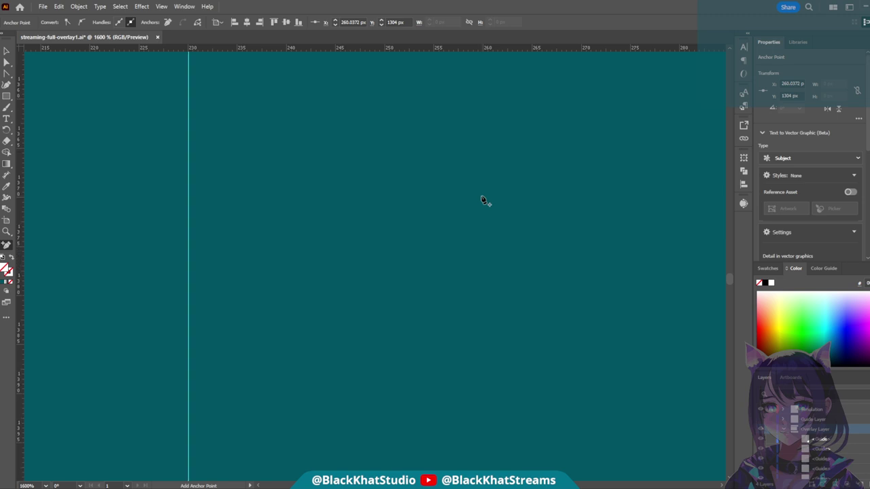
scroll(483, 203, "down", 3)
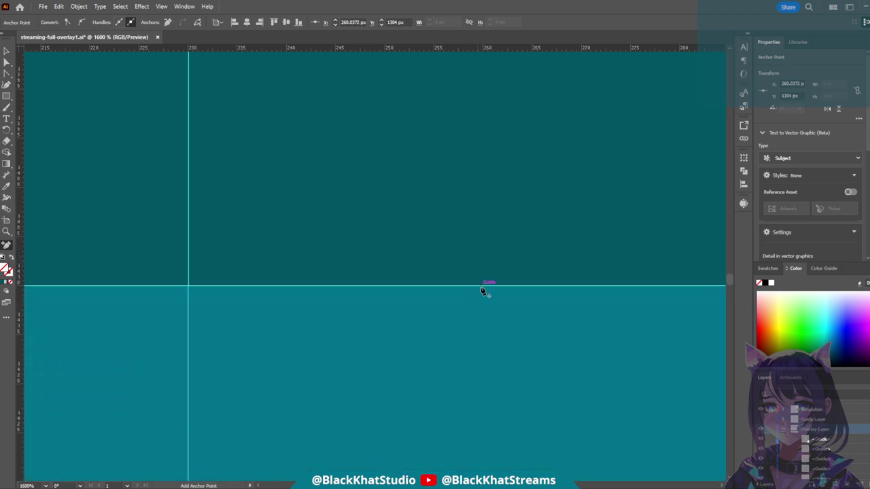
scroll(485, 290, "down", 10)
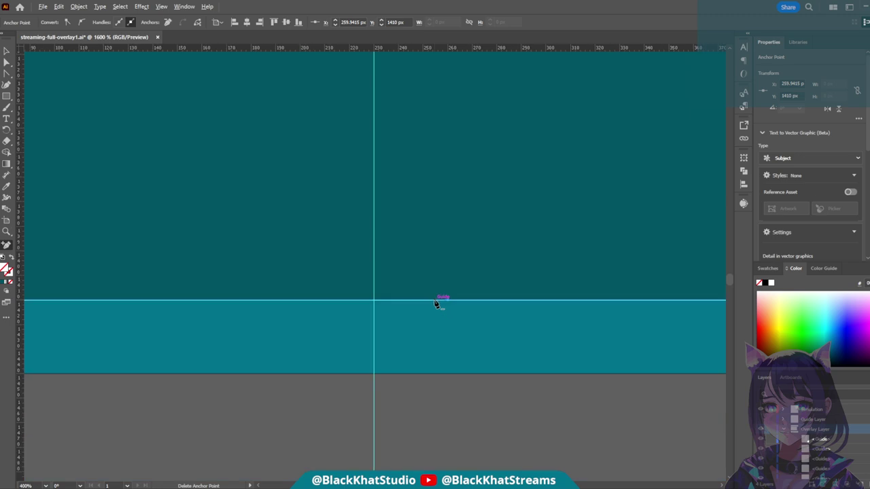
scroll(464, 293, "up", 3)
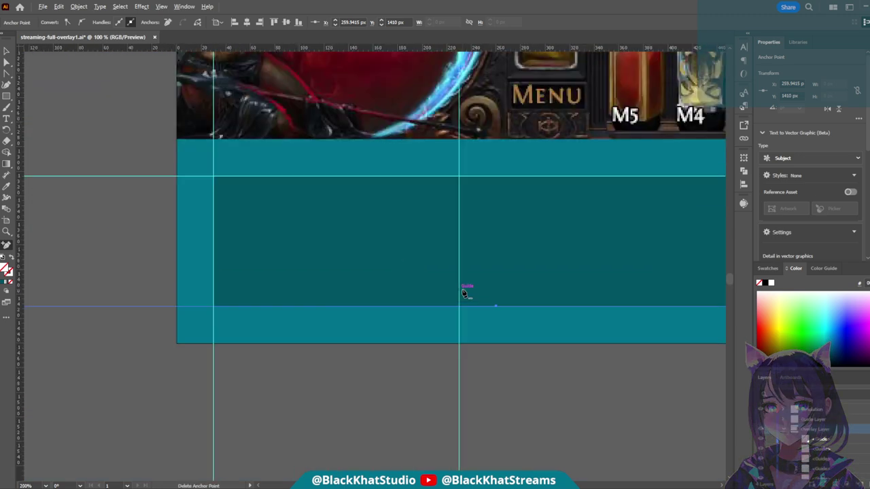
- Reselect the rectangle and add anchor points on its top and bottom edges at the 230 px guide
key("a")
left_click(497, 266)
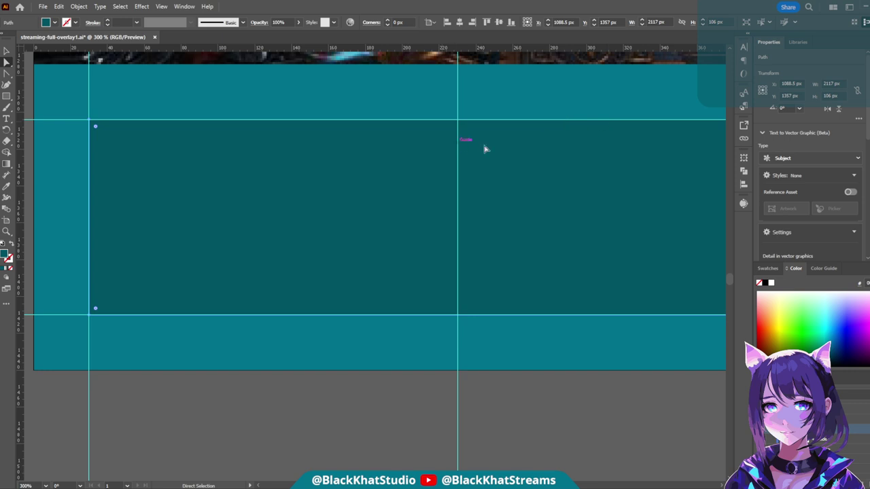
key("plus")
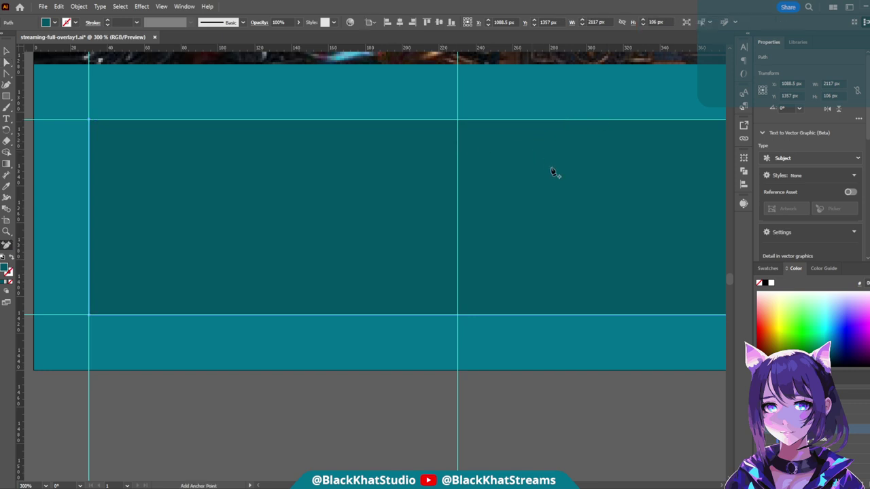
left_click(457, 120)
left_click(457, 315)
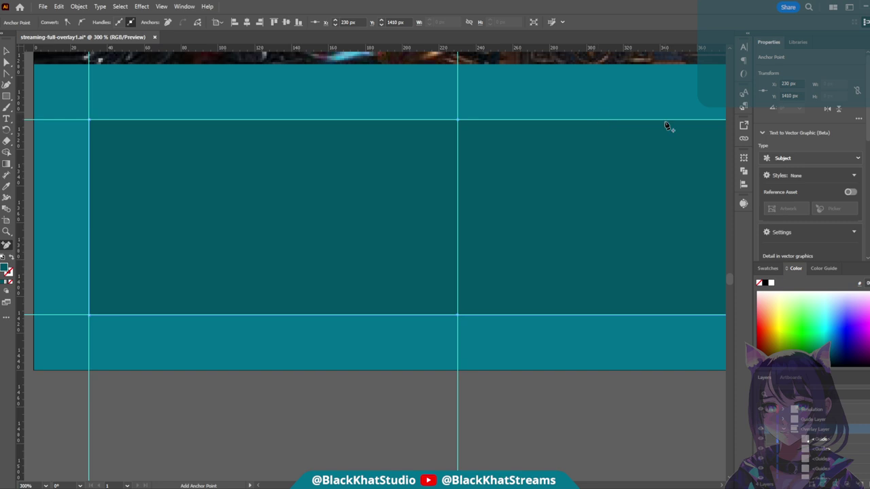
- Add another pair of anchor points on the rectangle's top and bottom edges at about 270 px
scroll(660, 128, "up", 1)
key("ctrl+semicolon")
scroll(598, 121, "down", 3)
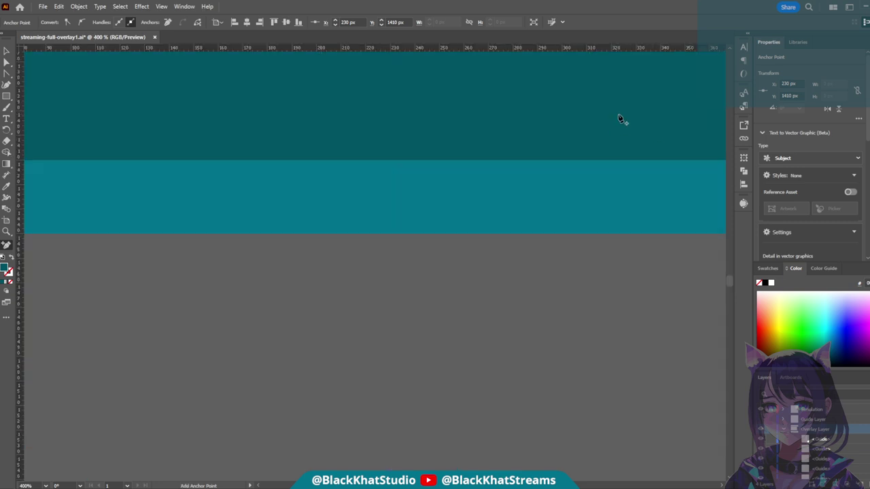
scroll(613, 120, "down", 2)
scroll(558, 136, "up", 2)
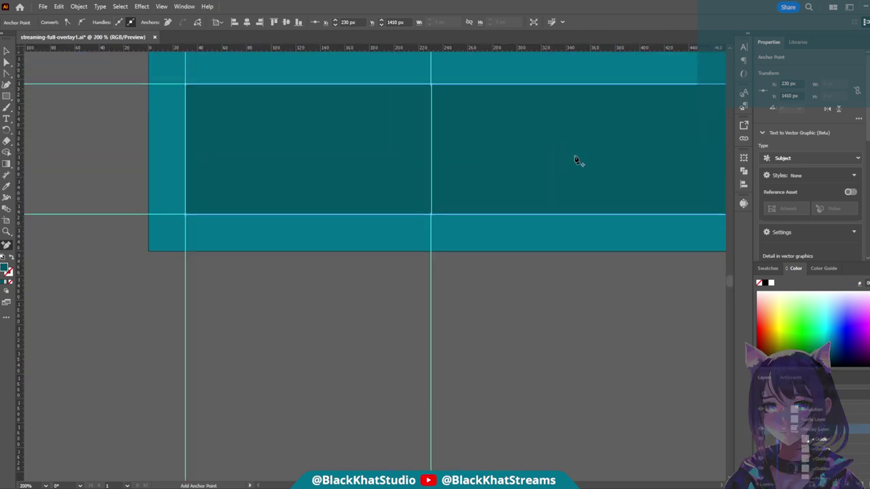
scroll(528, 149, "up", 2)
scroll(529, 150, "right", 2)
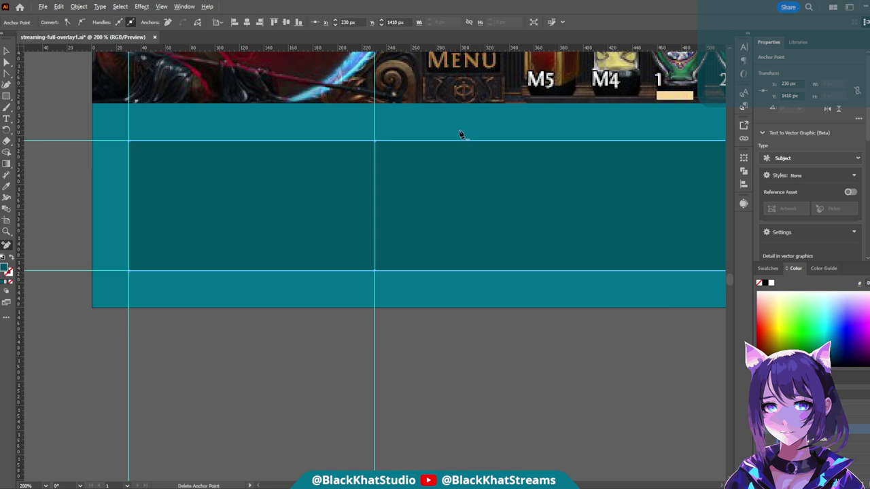
scroll(460, 134, "up", 3)
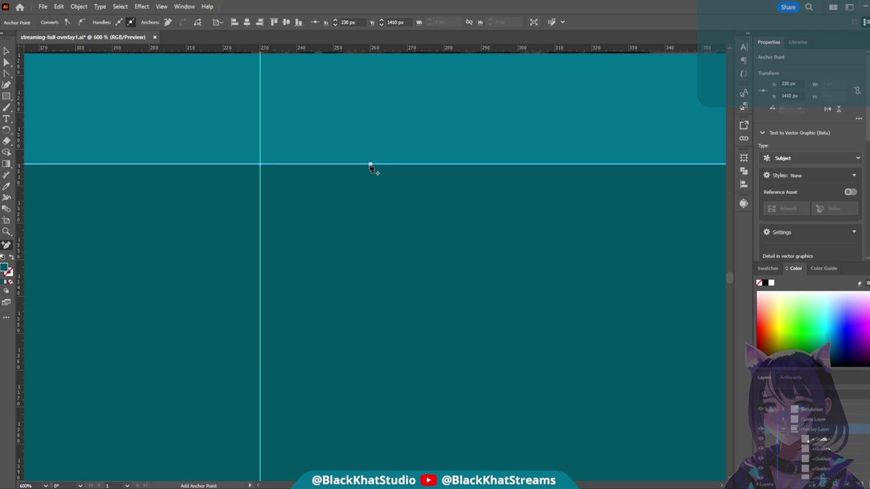
left_click(408, 164)
scroll(412, 255, "down", 5)
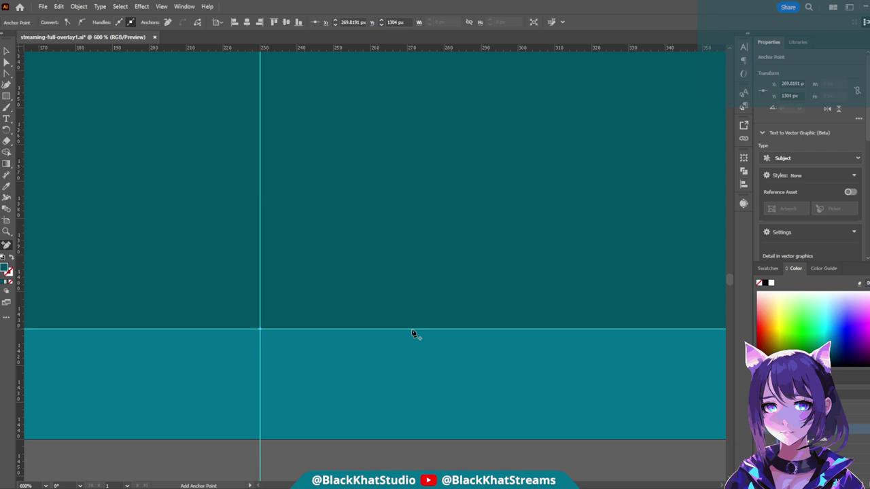
scroll(412, 377, "down", 4)
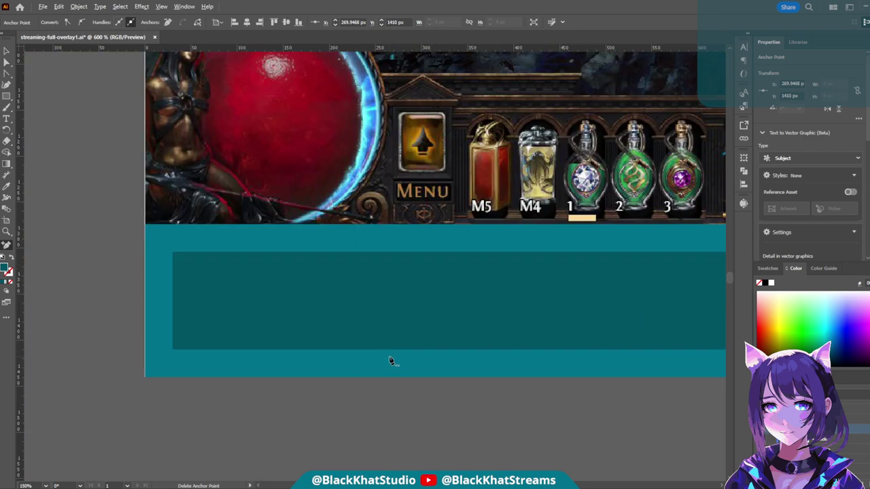
- Inspect the rectangle's added anchor points around the 230 px guide and clear the selection
key("a")
left_click(388, 303)
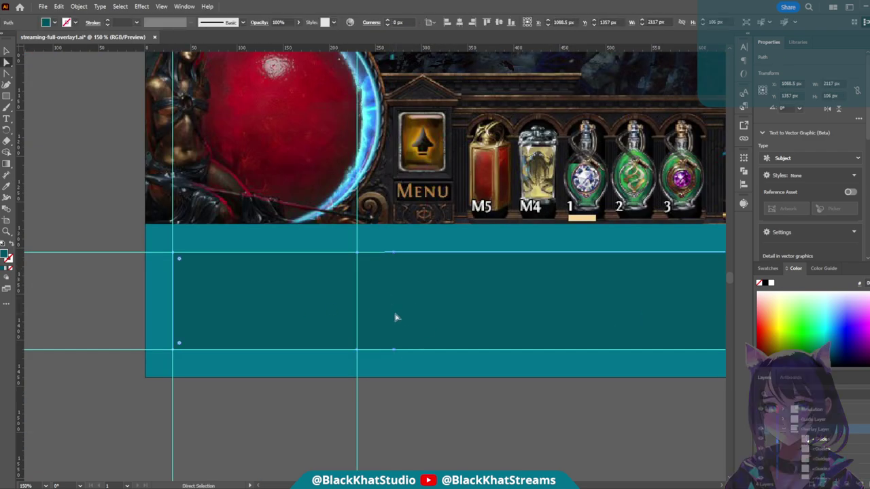
scroll(394, 317, "up", 4)
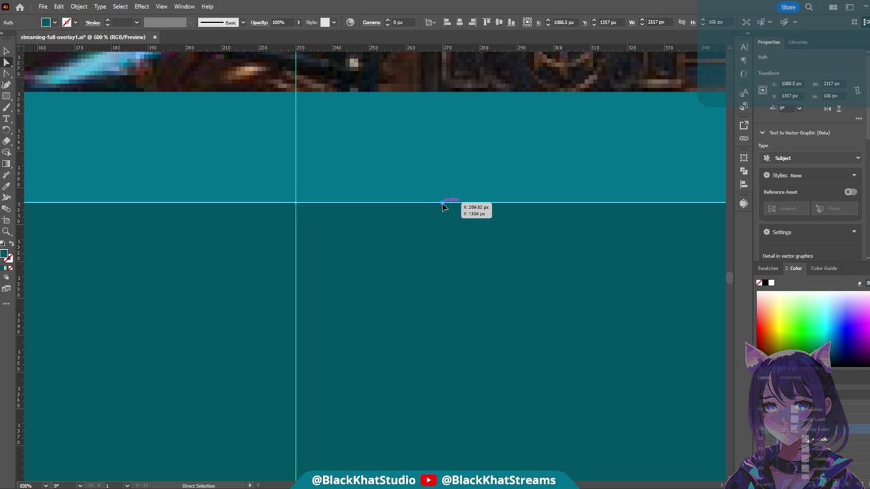
key("ctrl+shift+a")
scroll(612, 275, "down", 6)
scroll(592, 245, "right", 6)
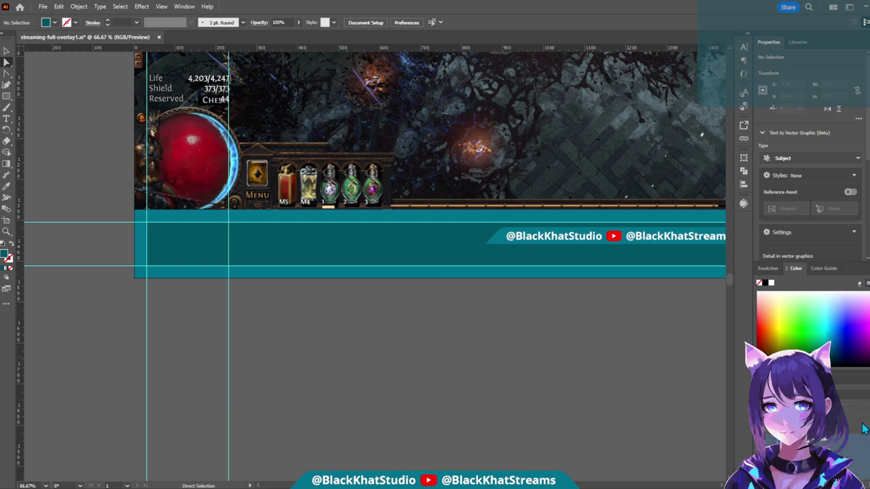
- Hide the guides and select the dark rectangle in the overlay's bottom bar
key("ctrl+semicolon")
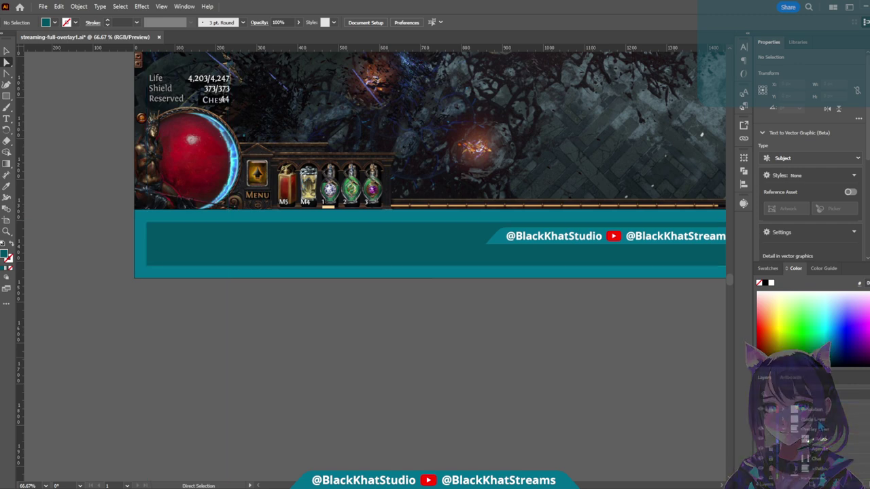
left_click(345, 246)
scroll(264, 331, "left", 4)
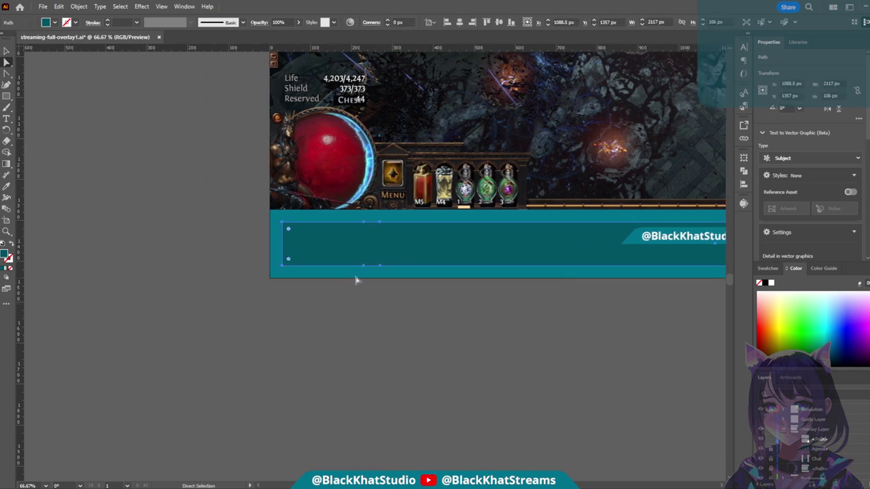
key("ctrl+plus")
key("ctrl+plus")
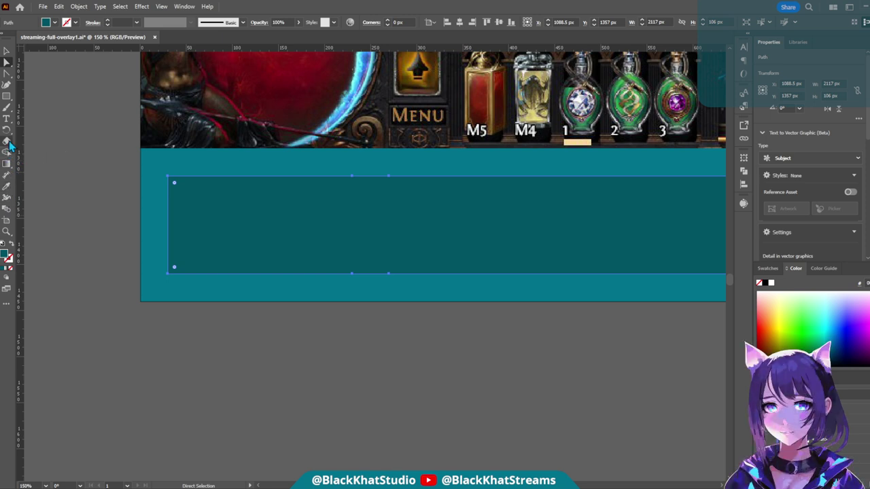
- Cut the rectangle's top and bottom edges with Scissors at the anchor points near 270 px and at 230 px
key("c")
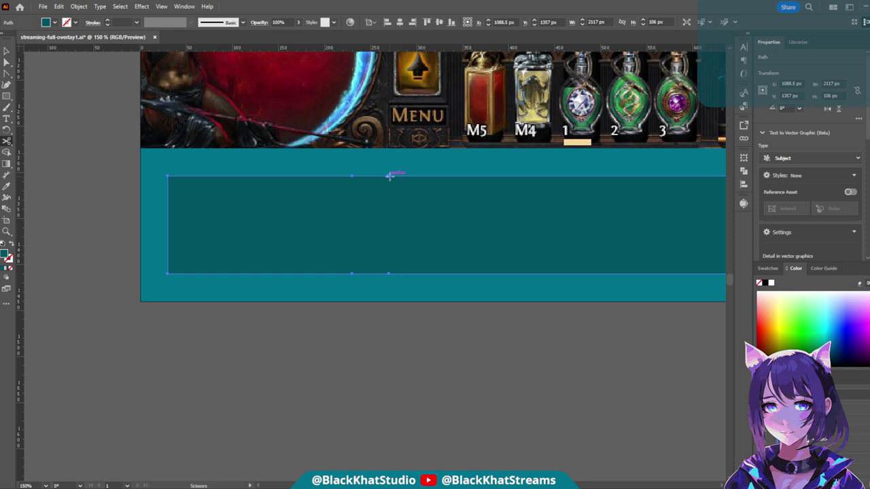
left_click(394, 176)
left_click(391, 274)
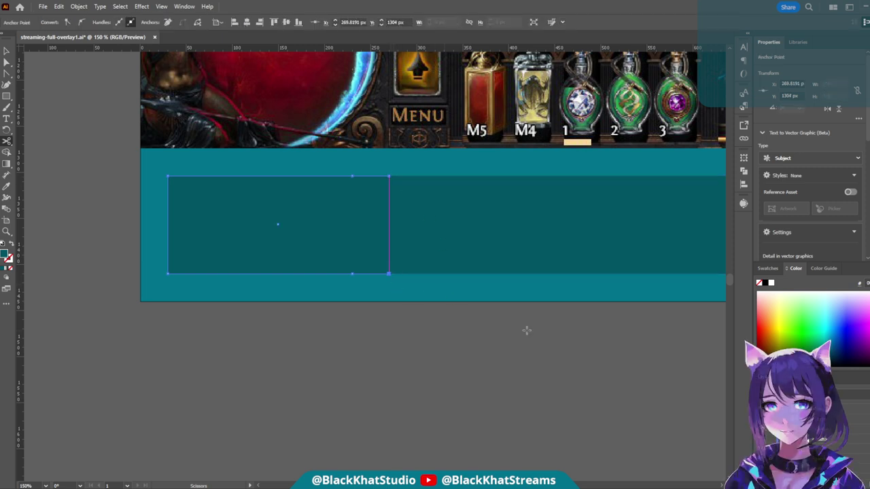
left_click(352, 273)
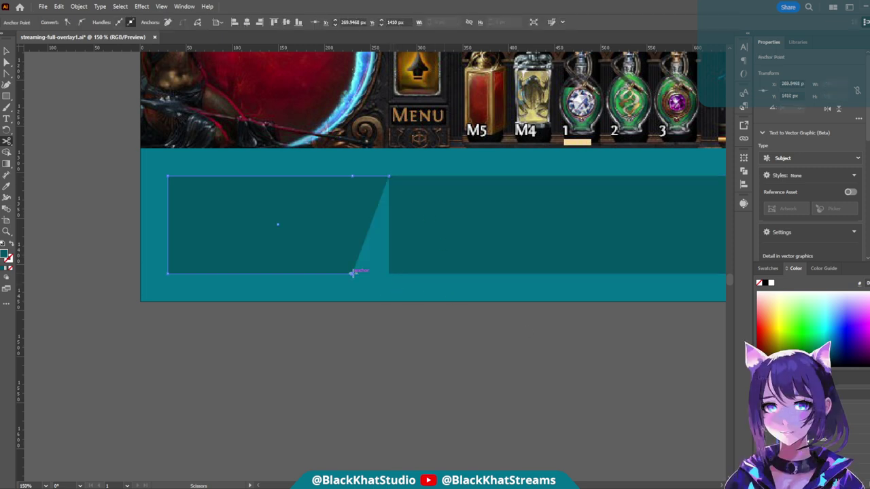
left_click(353, 176)
- Delete the leftover top and bottom edge segments in the gap between the two cut rectangle pieces
key("a")
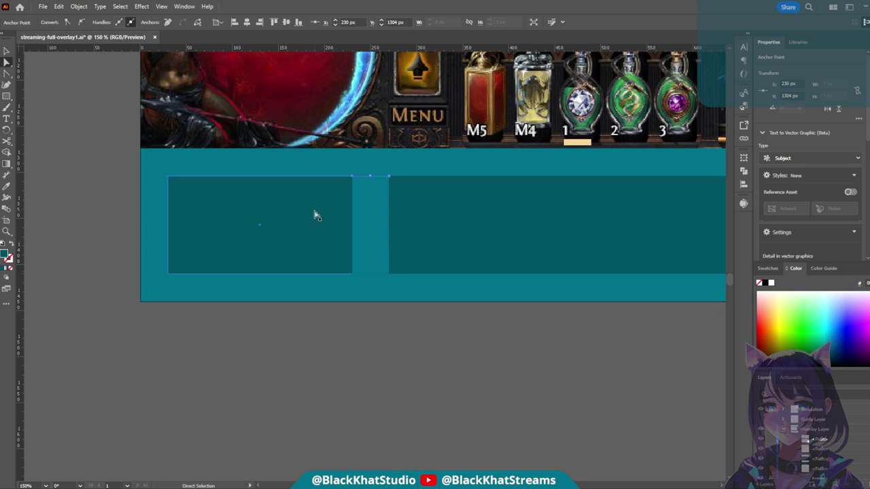
left_click(314, 215)
left_click(362, 182)
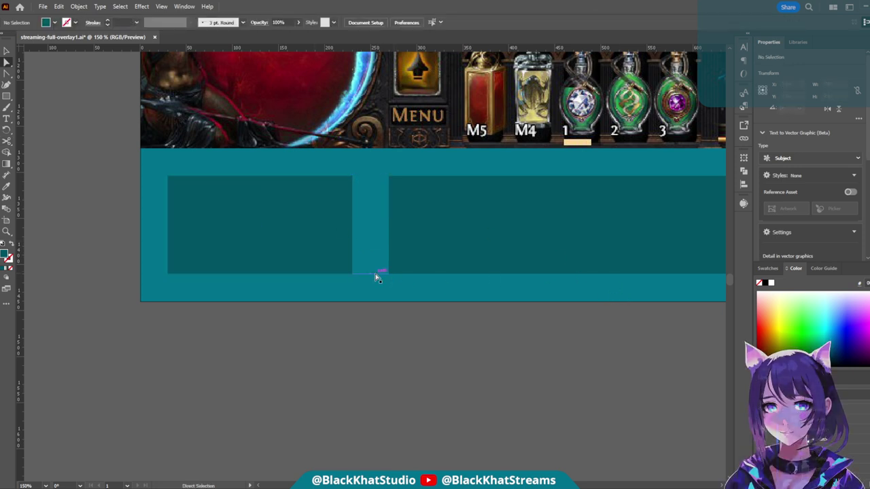
- Join the open end points of the short and long pieces so each becomes a closed rectangle
left_click(332, 247)
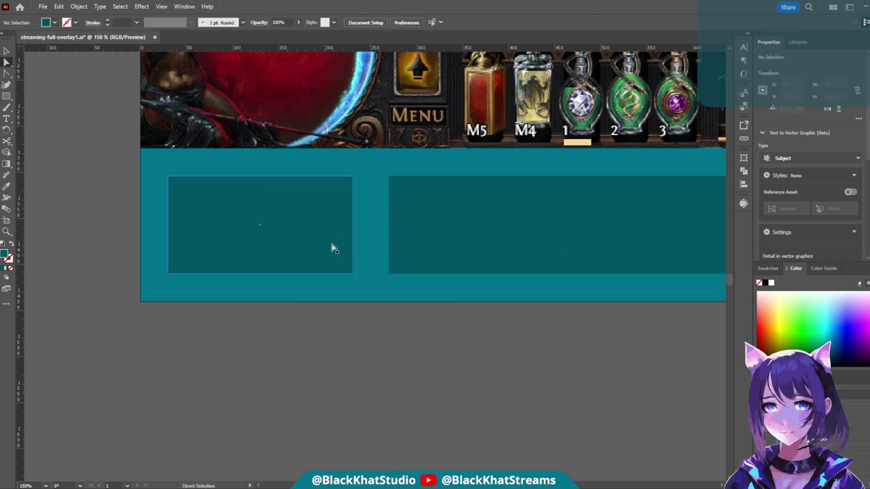
left_click(354, 177)
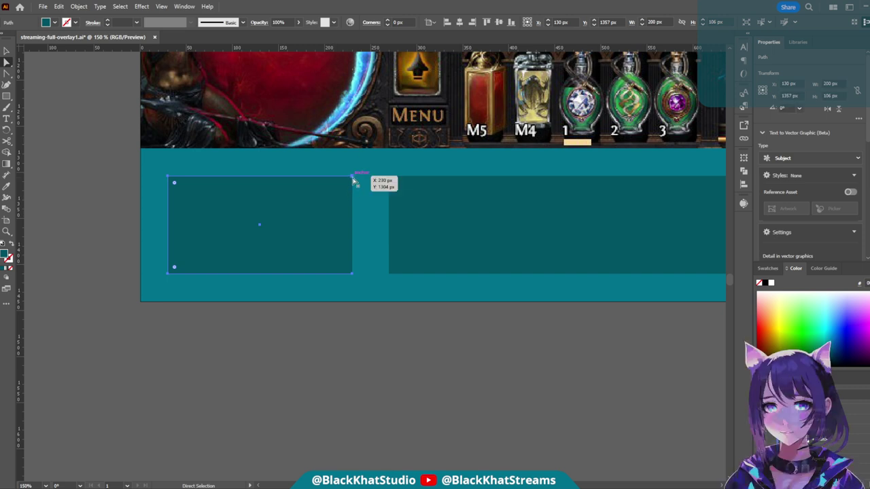
left_click(353, 274)
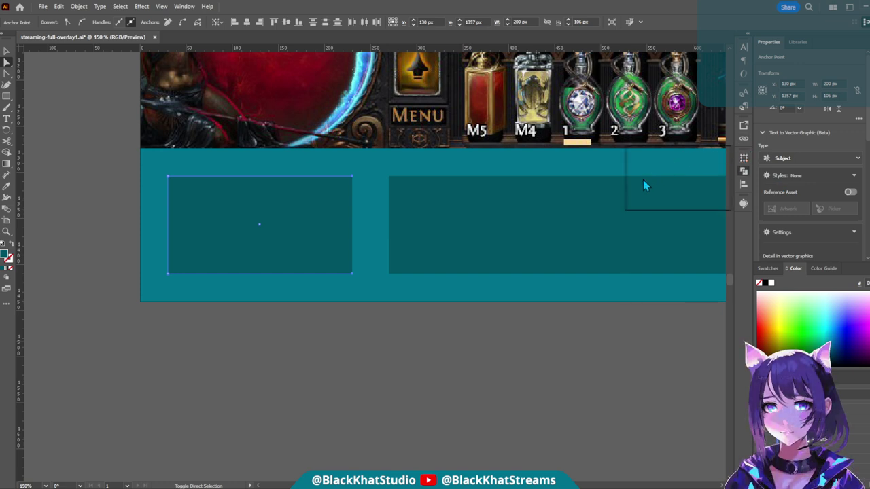
left_click(391, 184)
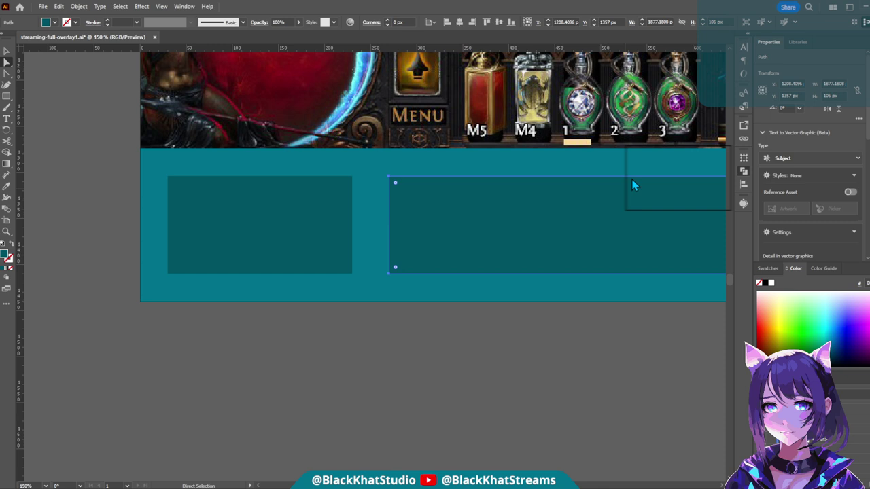
left_click(416, 300)
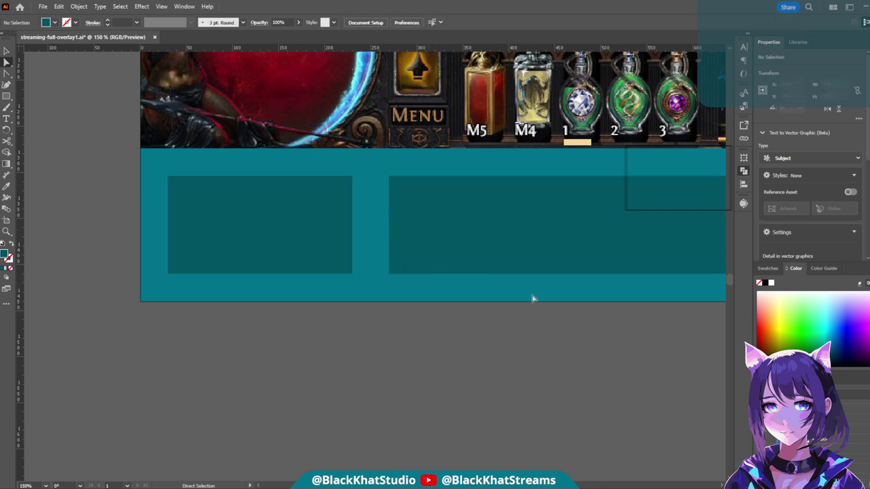
- Set the corner radius of the short bottom rectangle to 30 px
scroll(462, 272, "down", 1)
scroll(408, 243, "down", 2)
left_click(374, 239)
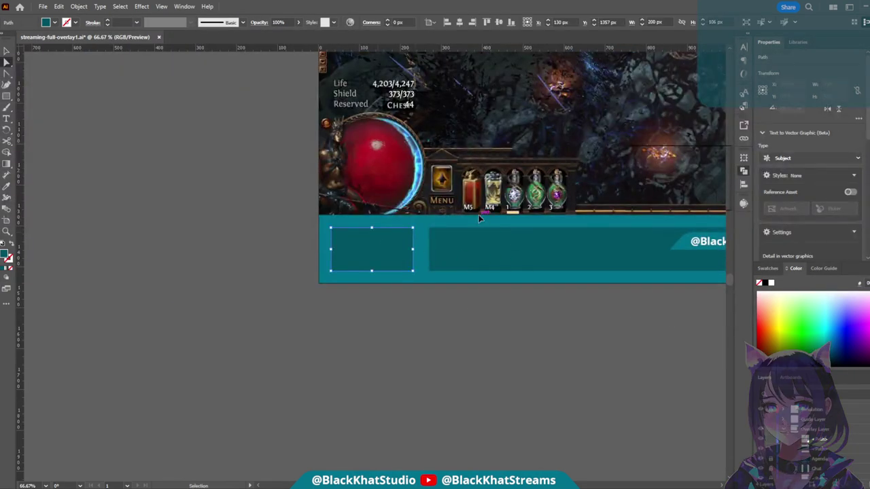
left_click(399, 24)
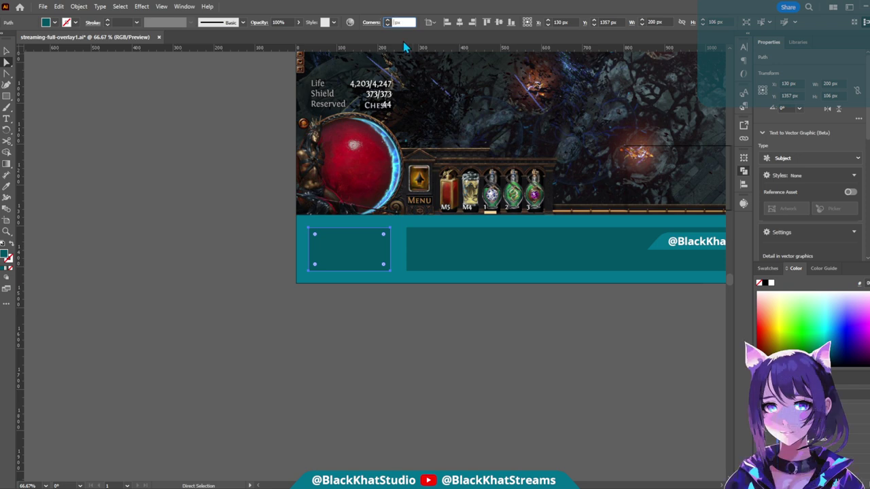
type("30")
key("Return")
- Set the corner radius of the long bottom rectangle to 30 px and clear the selection
left_click(445, 249)
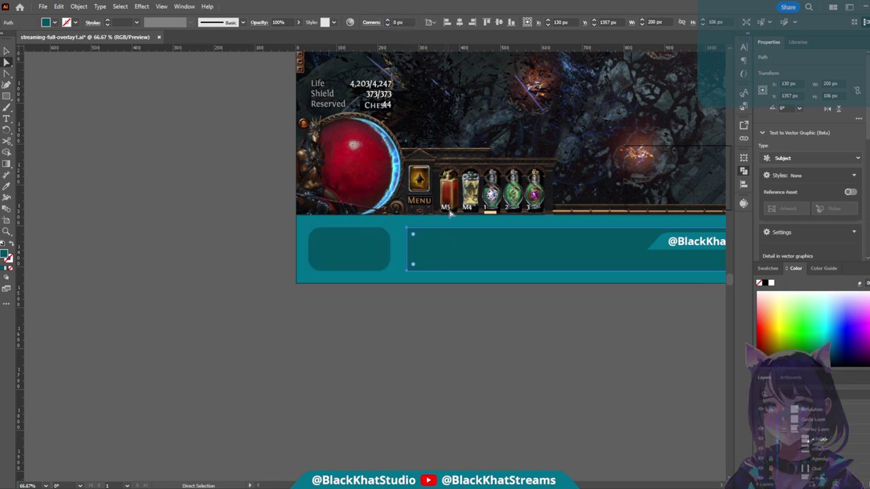
left_click(398, 22)
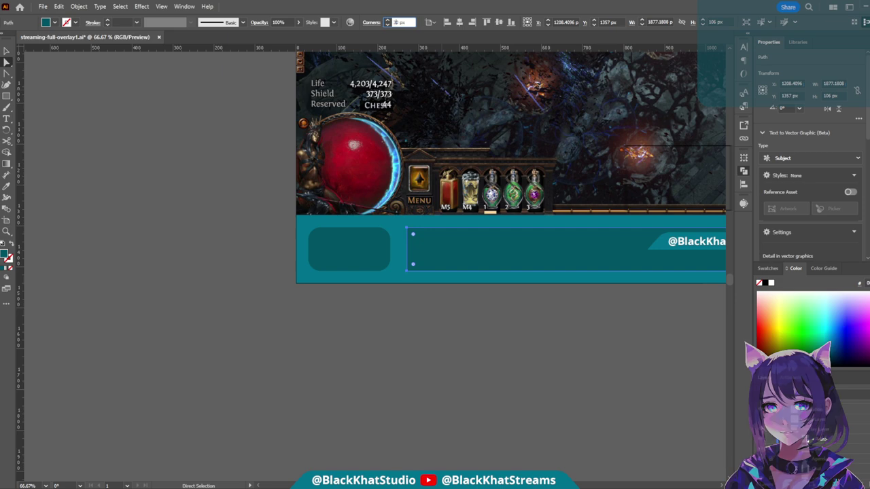
type("30")
key("Return")
left_click(567, 352)
- Examine the size of the short rounded panel beside the long panel within the whole overlay layout
scroll(568, 352, "down", 3)
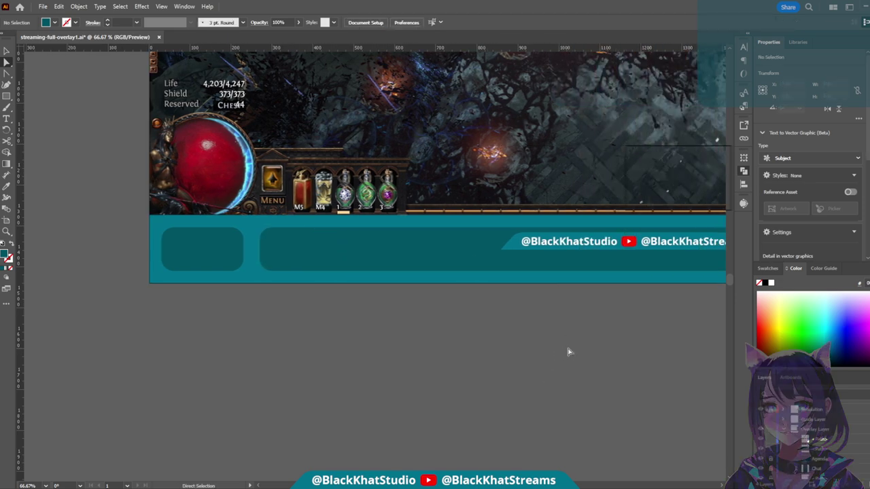
scroll(642, 385, "right", 3)
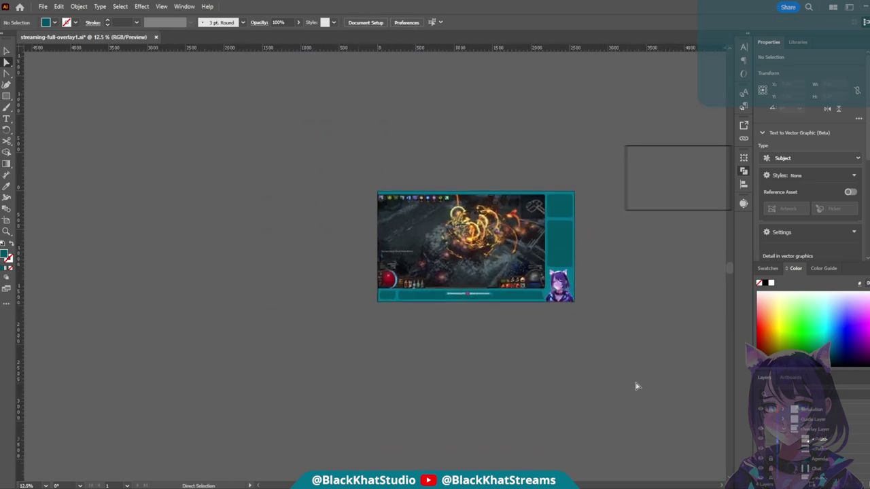
scroll(592, 326, "up", 2)
scroll(426, 299, "up", 2)
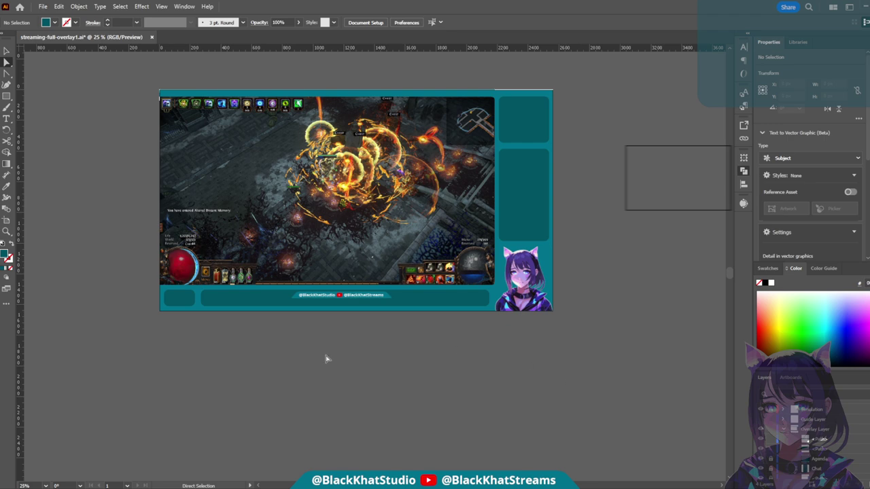
scroll(284, 319, "up", 1)
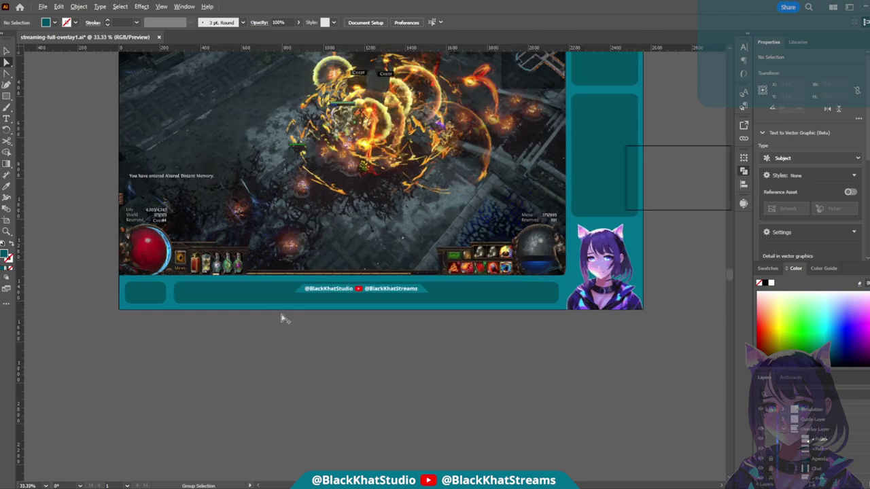
left_click(140, 291)
key("v")
scroll(134, 309, "left", 1)
scroll(135, 309, "left", 3)
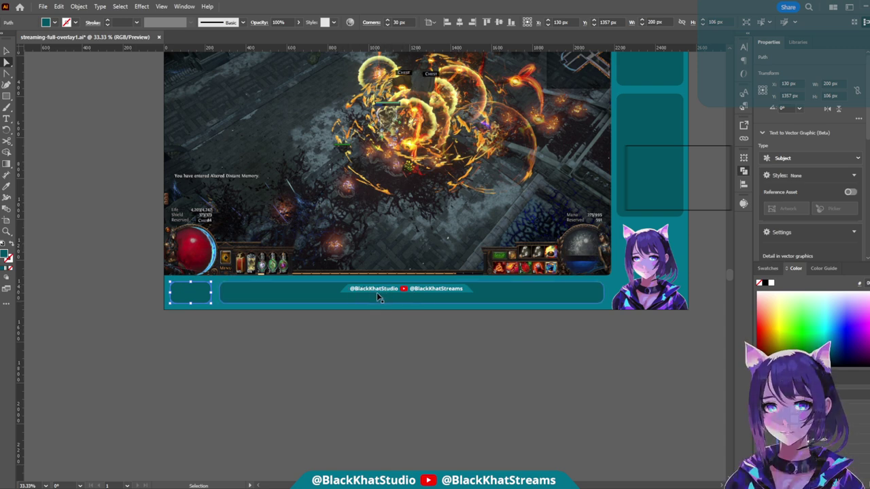
key("a")
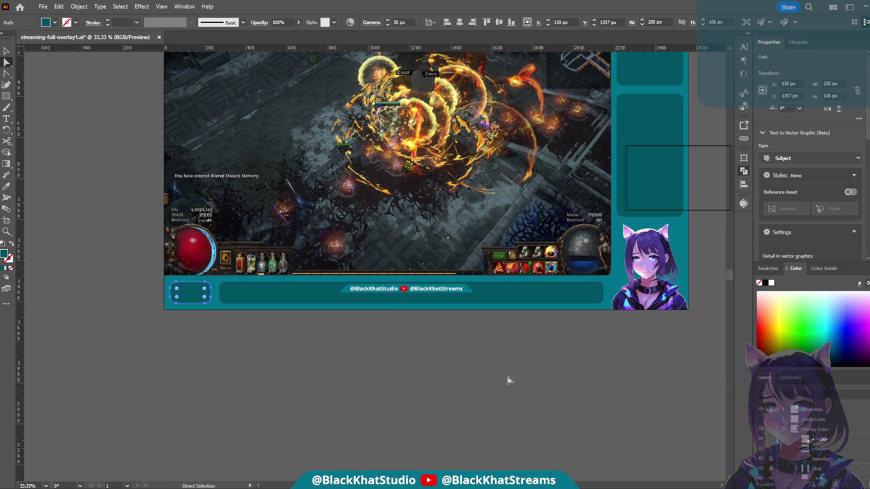
scroll(154, 306, "left", 4)
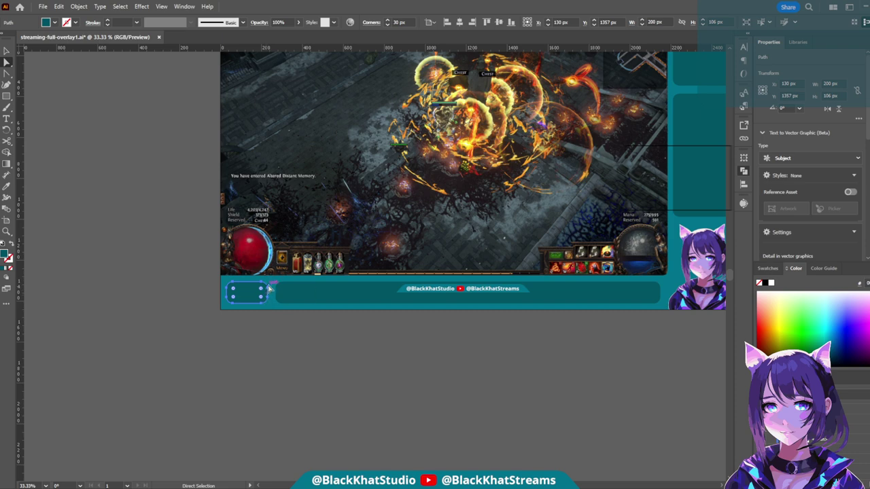
scroll(231, 311, "up", 2)
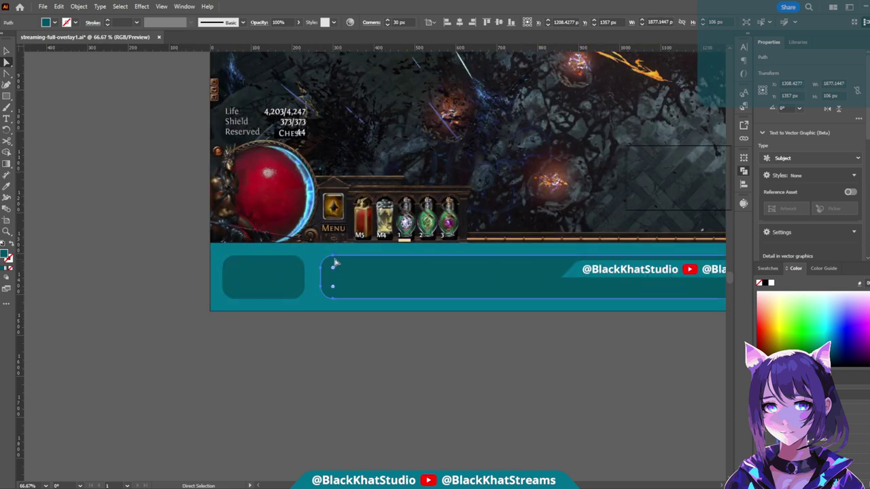
- Shift the facing end anchors of both bottom panels to the right together, widening the short panel and shortening the long one
left_click(291, 278)
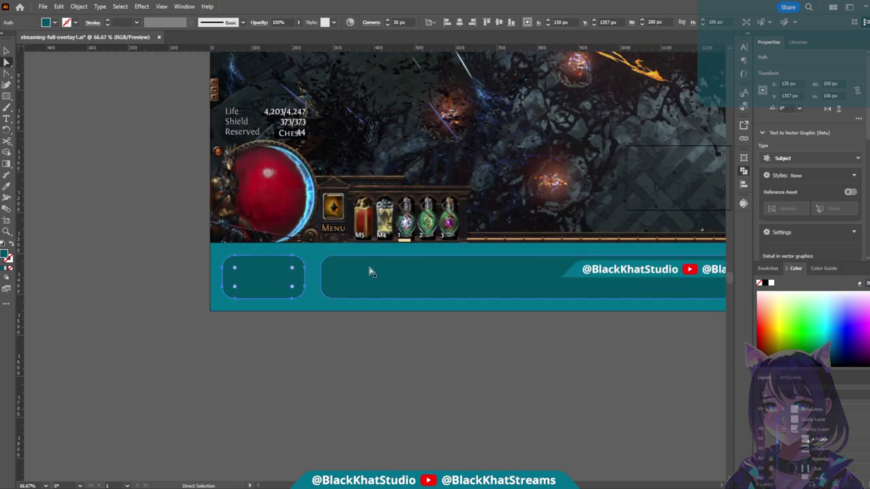
left_click(293, 261)
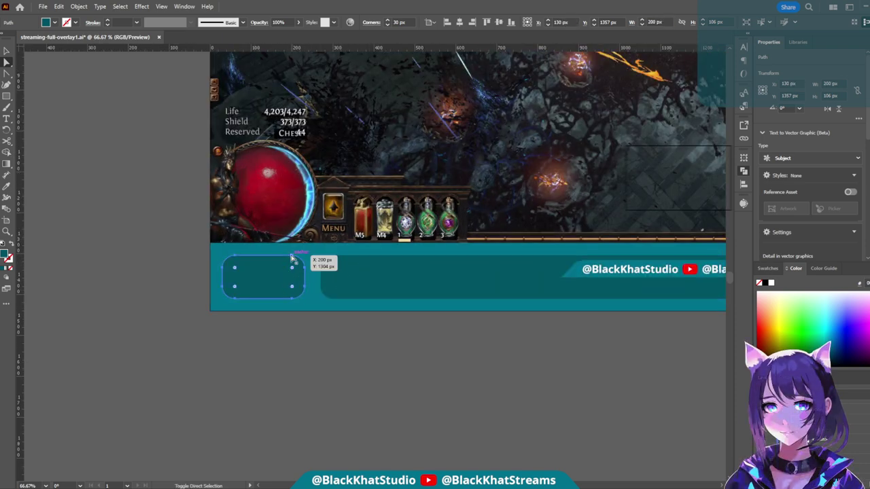
left_click(314, 346)
left_click(292, 259)
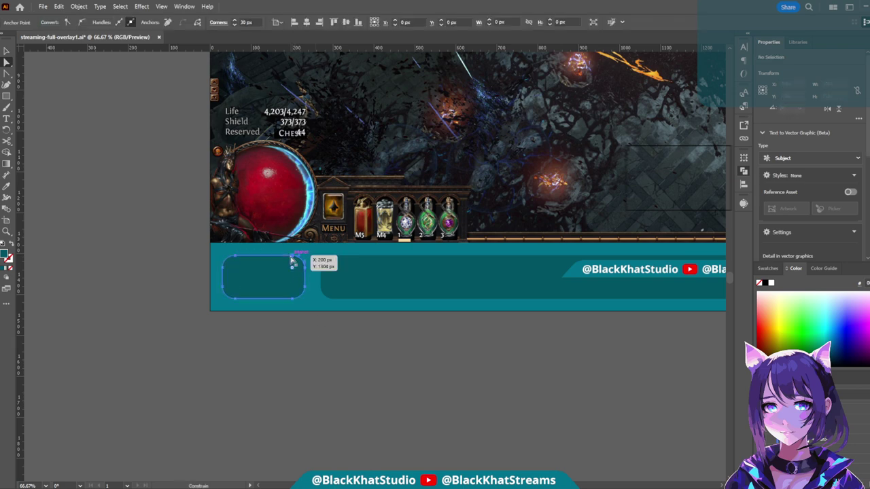
left_click(303, 270)
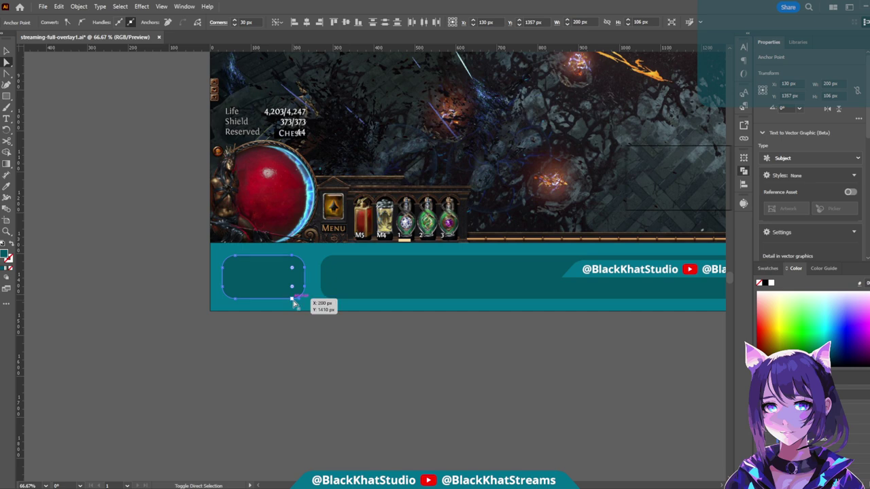
left_click(333, 298, "shift")
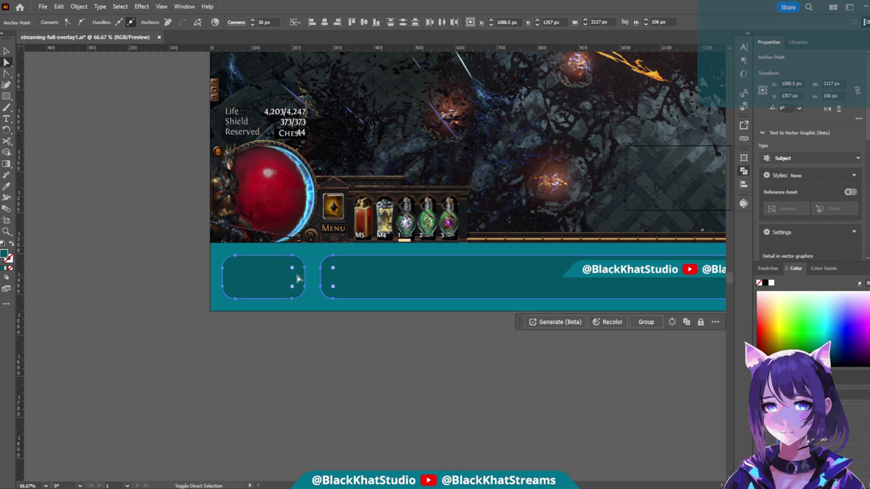
left_click_drag(306, 270, 372, 271)
left_click(514, 386)
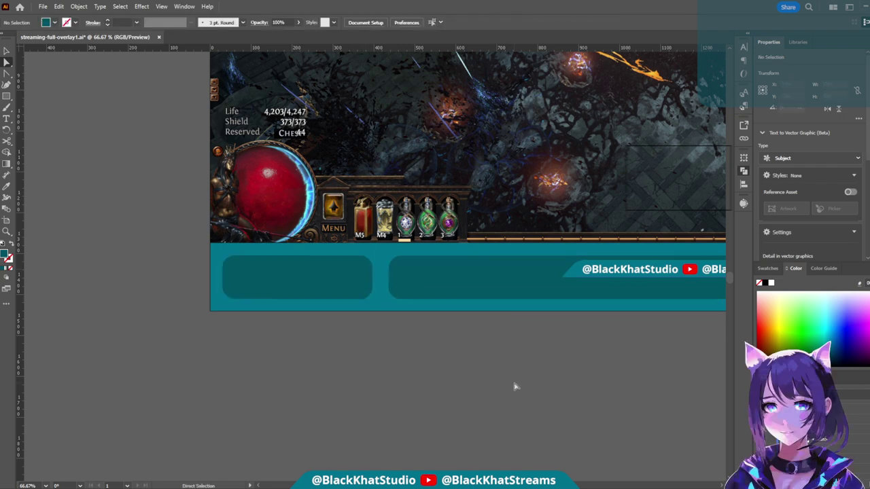
- Try to convert the short rounded panel itself into a text area, and undo the conversion
scroll(650, 374, "down", 5)
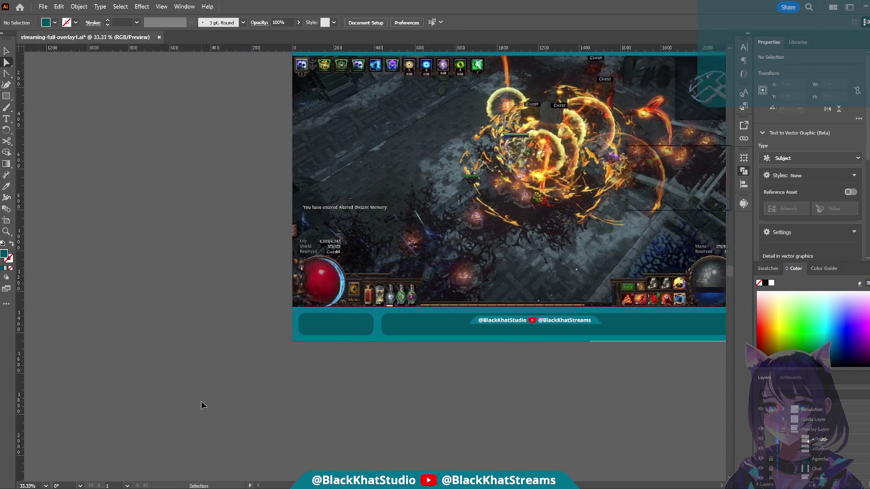
scroll(202, 401, "up", 5)
left_click(316, 292)
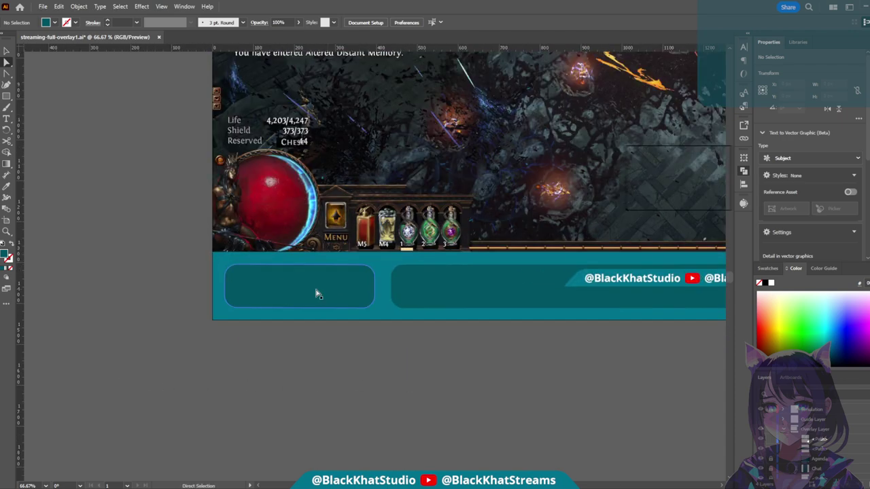
left_click(358, 387)
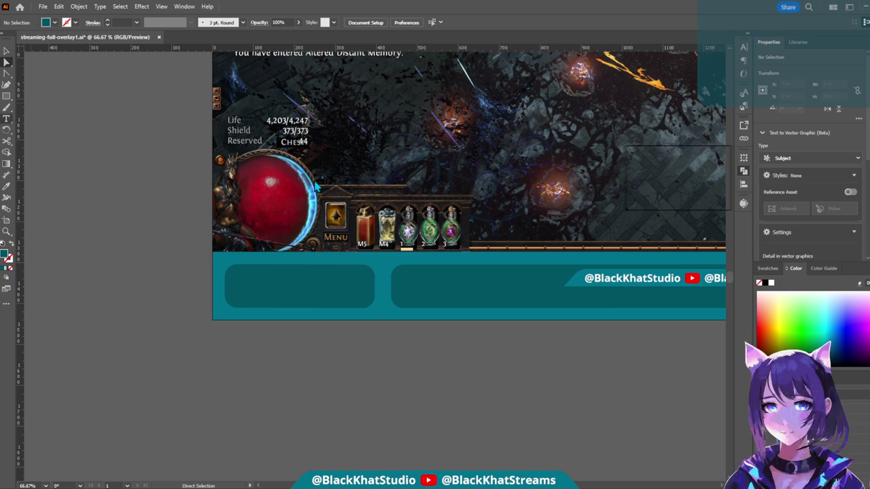
key("t")
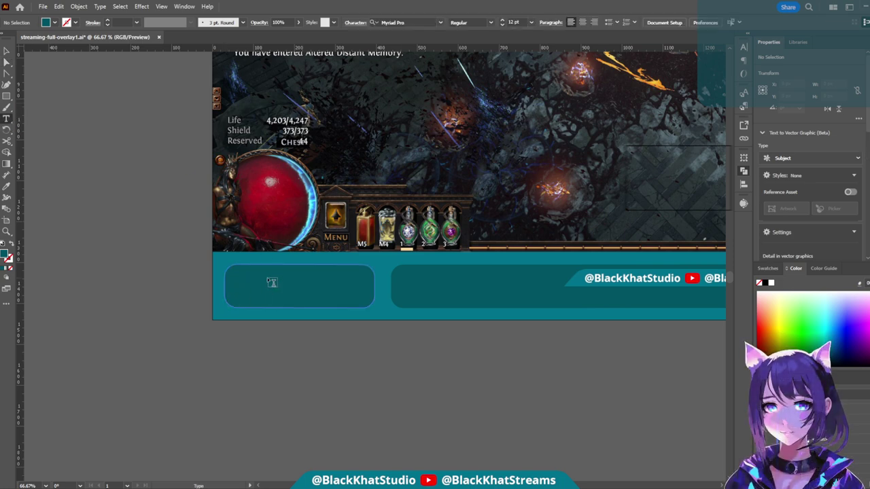
left_click(233, 279)
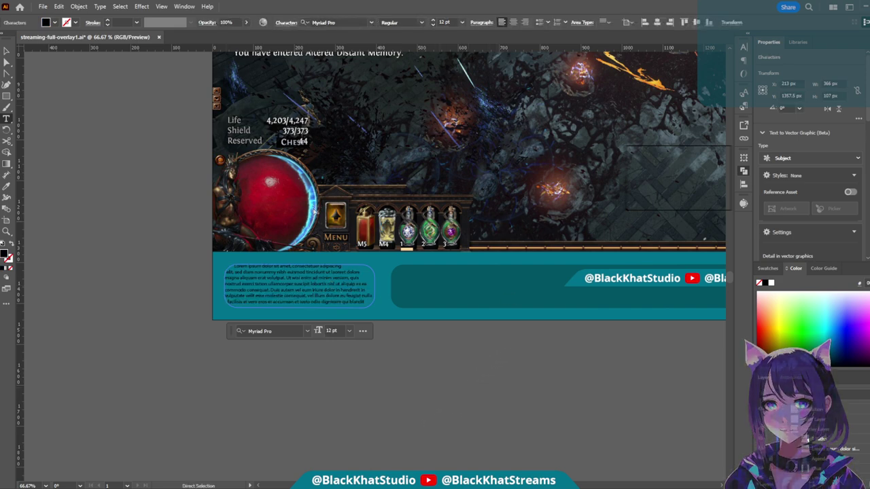
key("Escape")
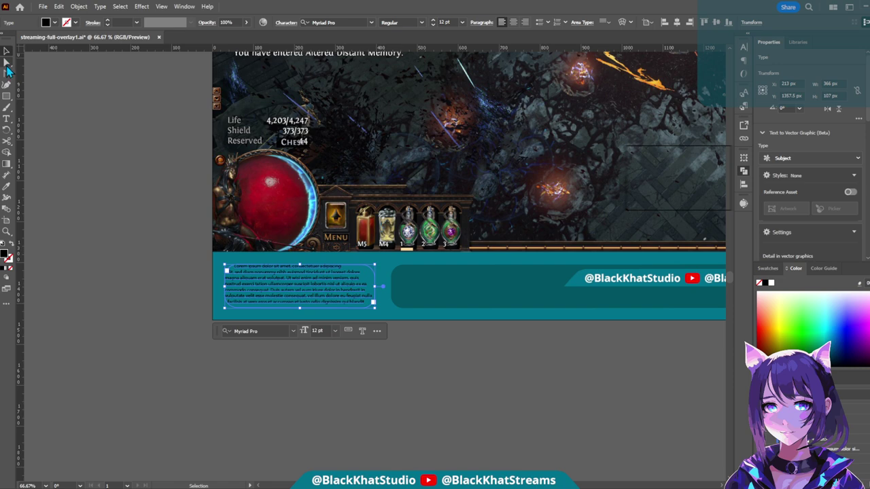
left_click(136, 180)
key("ctrl+z")
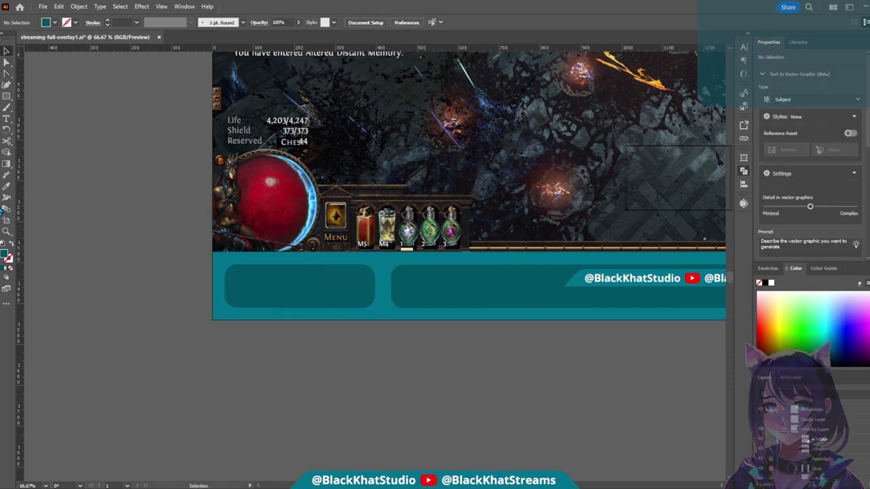
- Draw a text frame about 365 by 123 px over the short rounded panel with the Type tool
key("t")
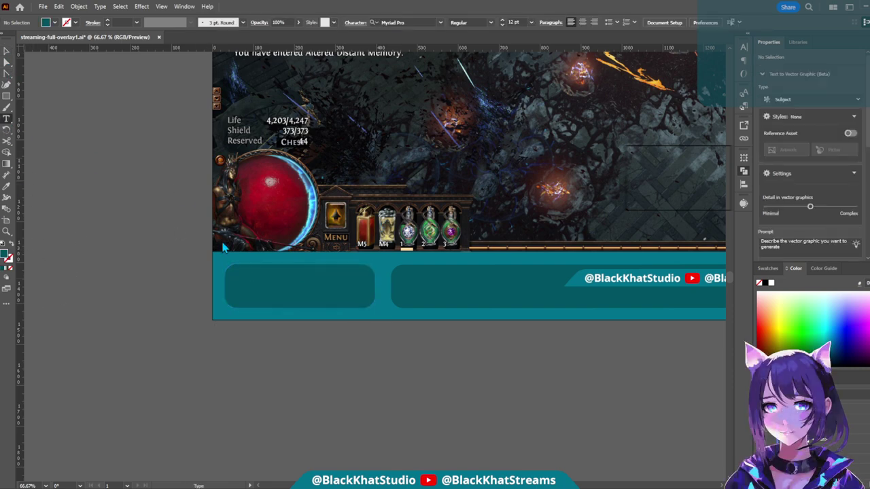
left_click_drag(226, 262, 381, 315)
scroll(272, 320, "up", 1)
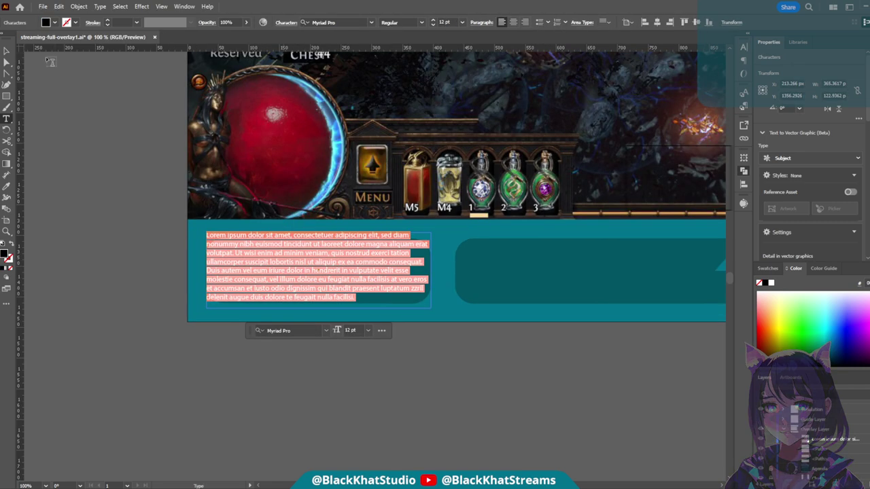
left_click(354, 290, "ctrl")
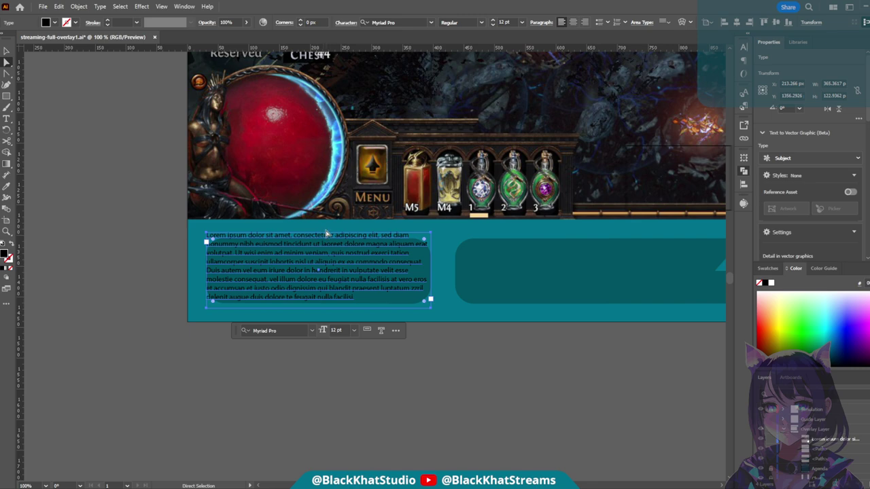
- Resize the text frame to about 365 by 107 px so its edges fit the short rounded panel
left_click(7, 51)
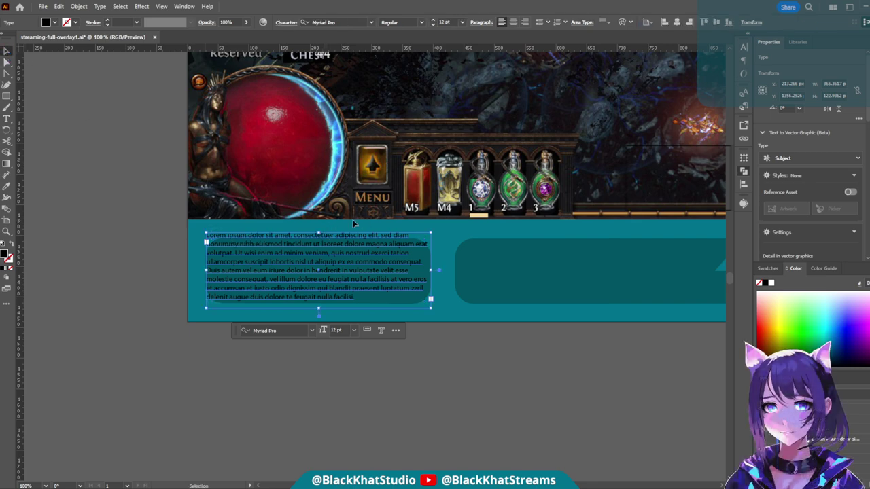
left_click_drag(319, 231, 325, 239)
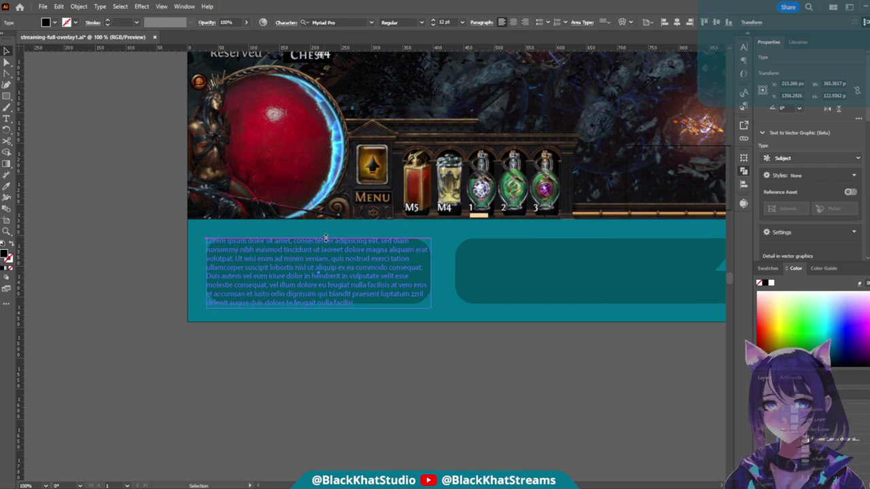
double_click(208, 273)
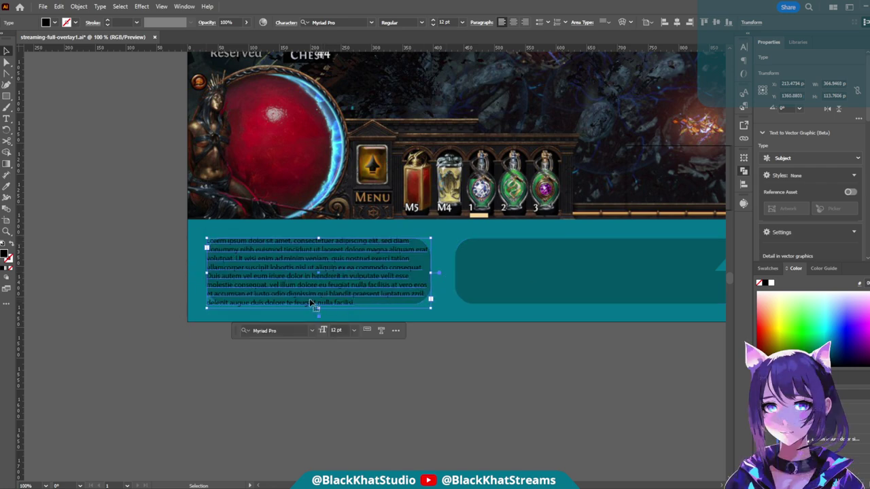
left_click_drag(318, 315, 321, 305)
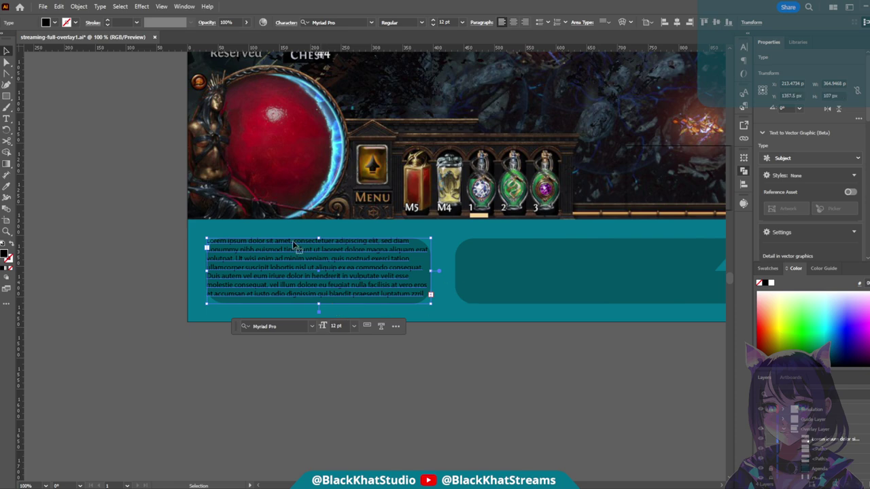
- Replace the frame's placeholder text with "Black Khat Studio" and save the document
double_click(305, 268)
key("ctrl+a")
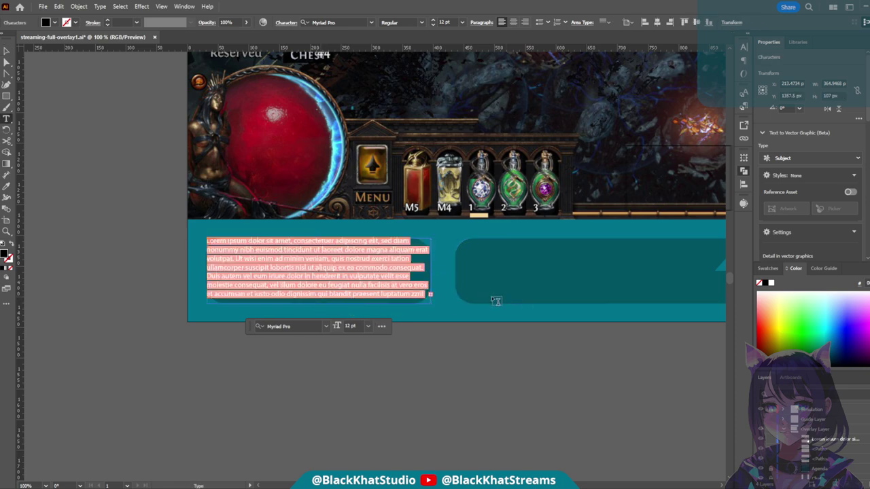
key("BackSpace")
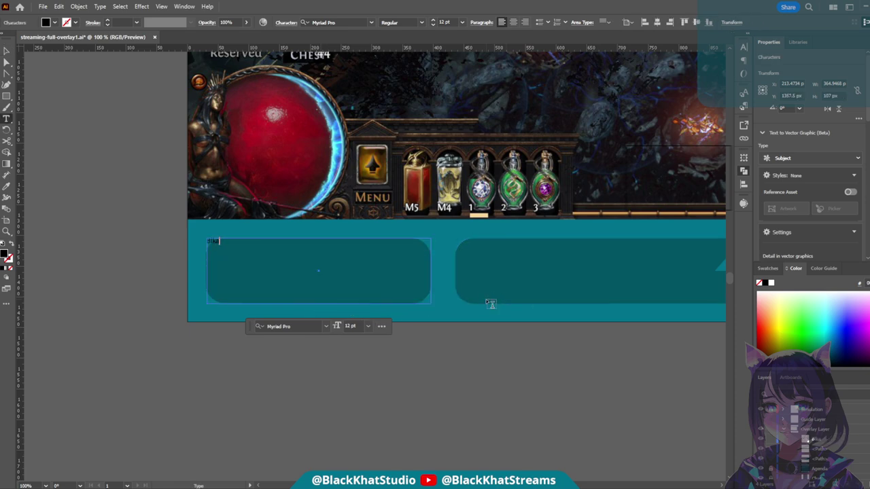
type("Black Khat Studio")
key("ctrl+a")
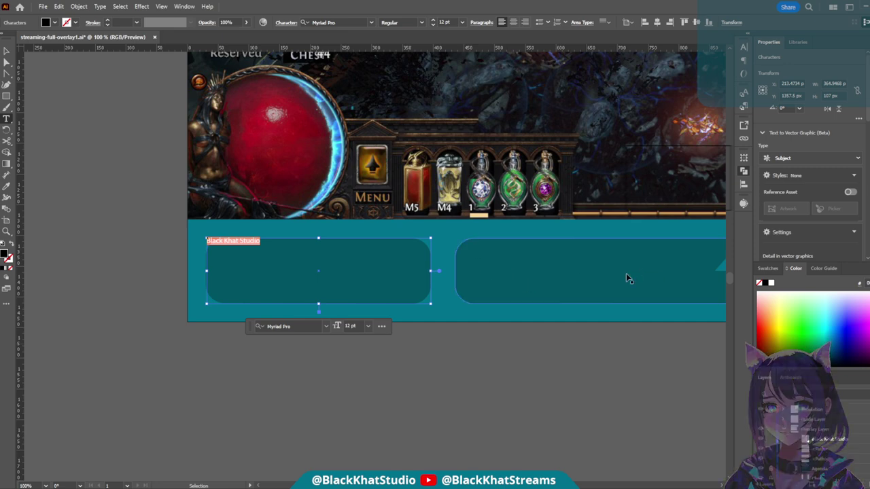
key("ctrl+s")
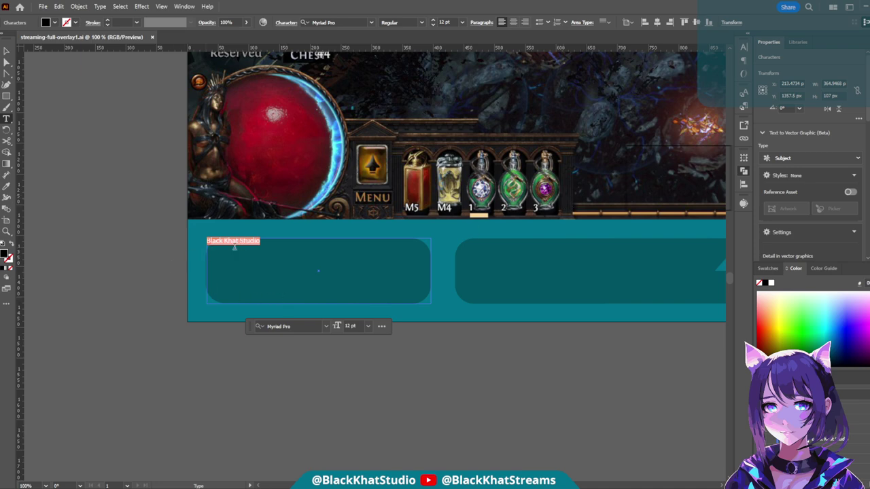
- Set the fill colour of the "Black Khat Studio" text to white
left_click(55, 22)
left_click(20, 43)
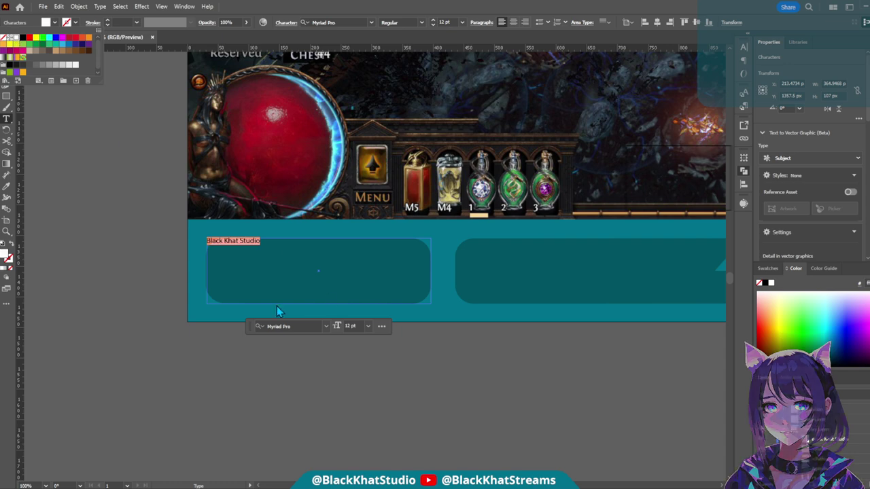
left_click(266, 258)
left_click(376, 265)
- Set the font of the whole "Black Khat Studio" text to Open Sans SemiBold
key("ctrl+a")
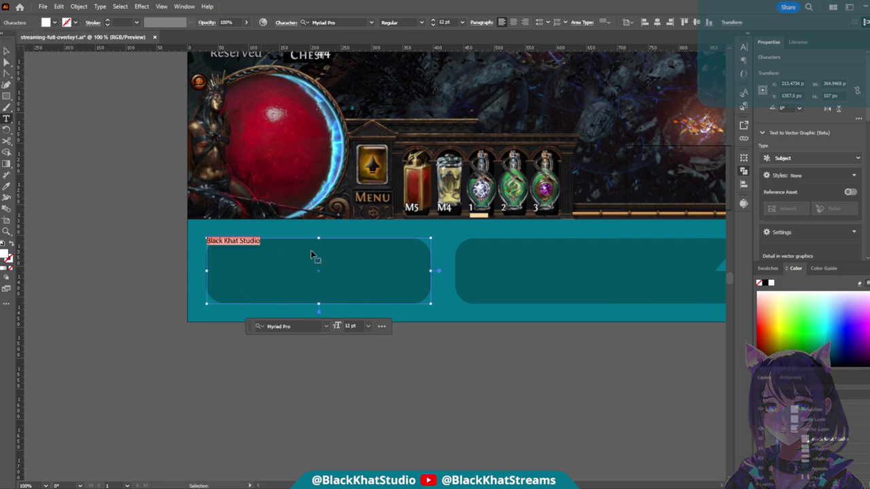
left_click(353, 22)
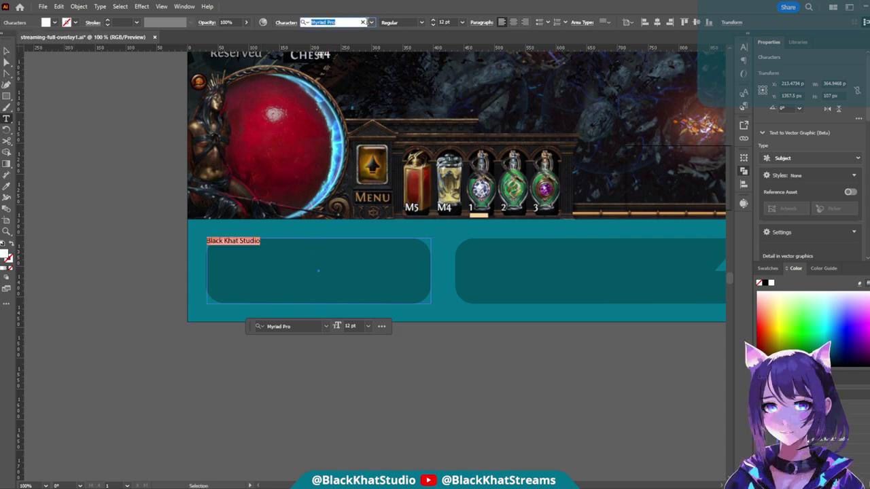
left_click(363, 22)
type("open san")
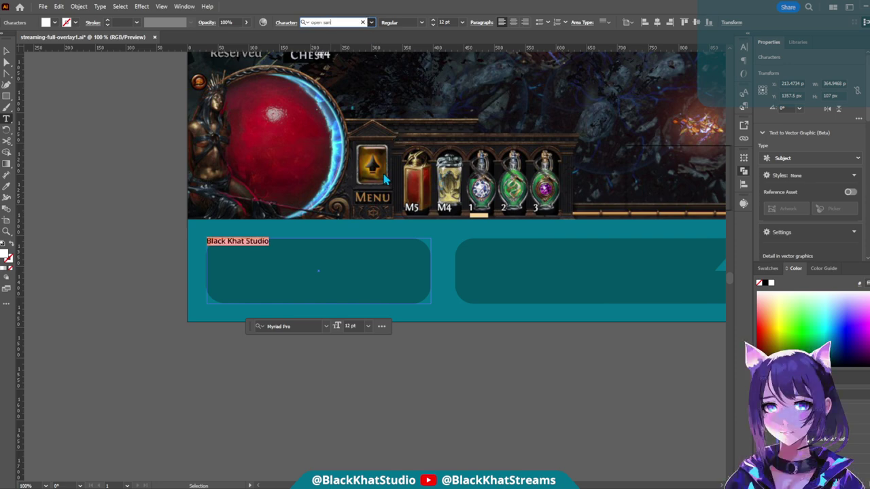
key("Return")
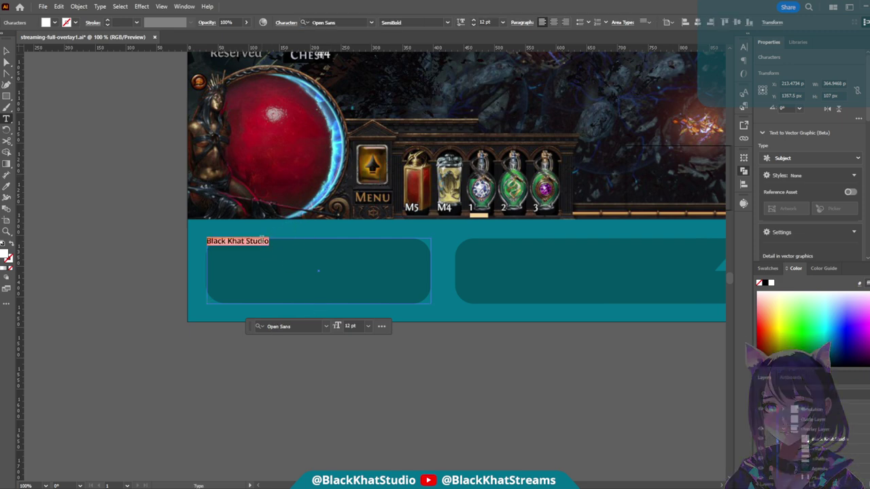
- Set the "Black Khat Studio" text size to 24 pt and compare it with the rest of the overlay
left_click(504, 25)
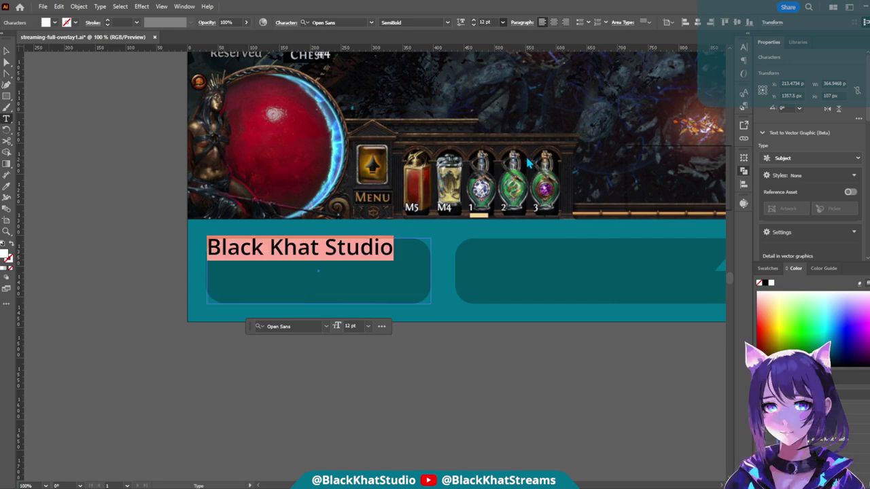
left_click(529, 161)
left_click(353, 243)
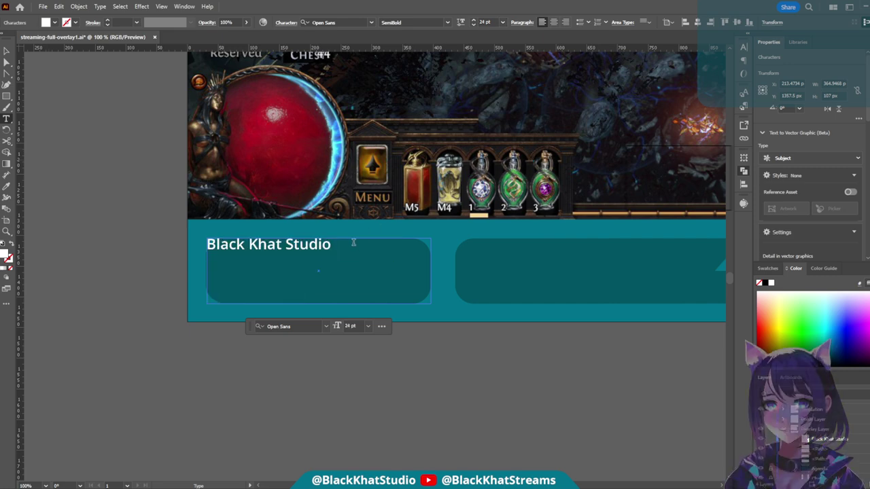
key("ctrl+minus")
key("ctrl+minus")
scroll(508, 268, "right", 2)
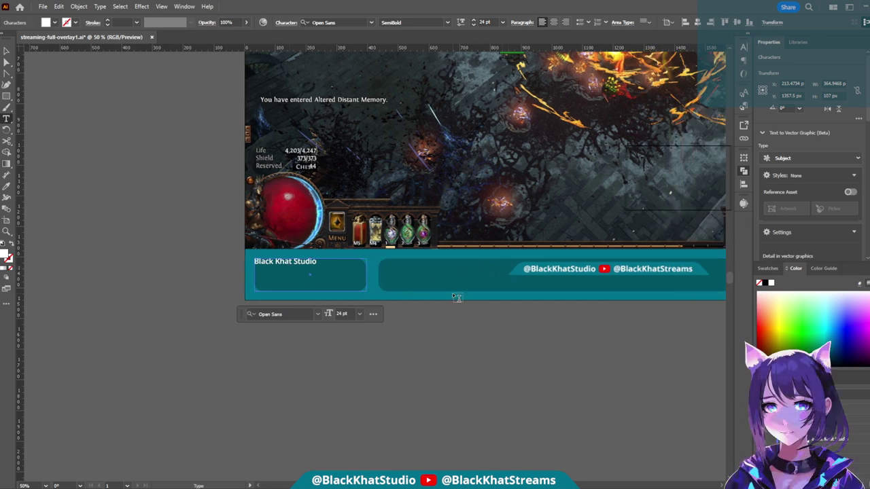
- Adjust the "Black Khat Studio" text size to 26 pt and clear the selection
key("Escape")
key("Return")
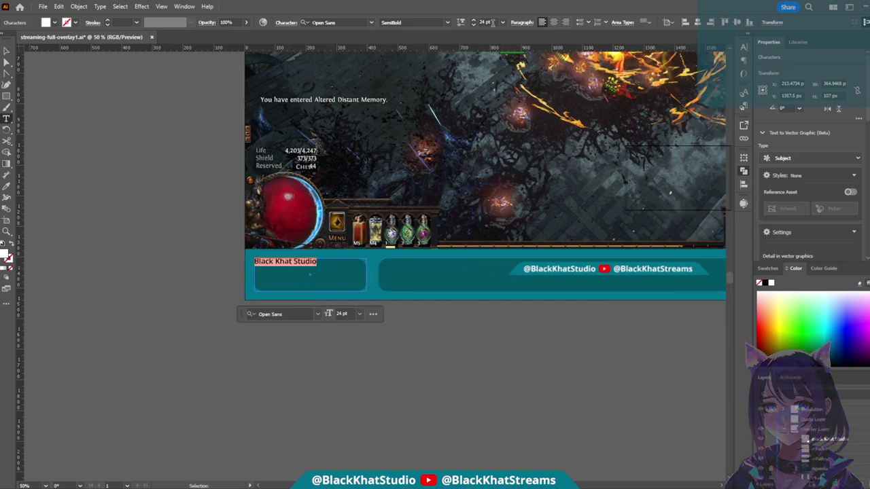
key("Up")
key("Up")
key("Up")
key("Up")
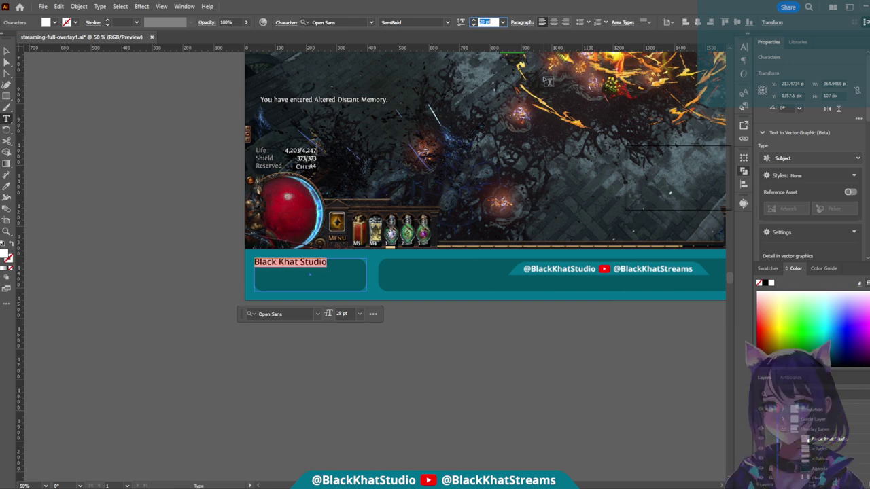
key("Down")
key("Down")
key("Escape")
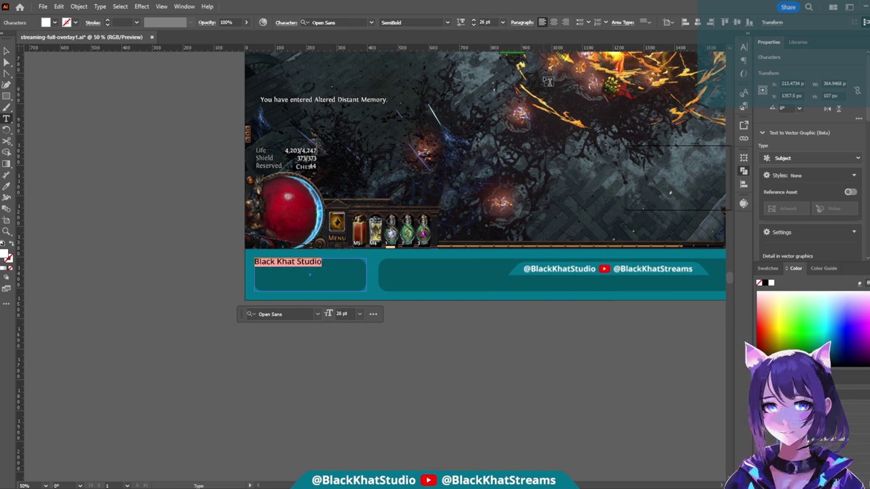
left_click(7, 63)
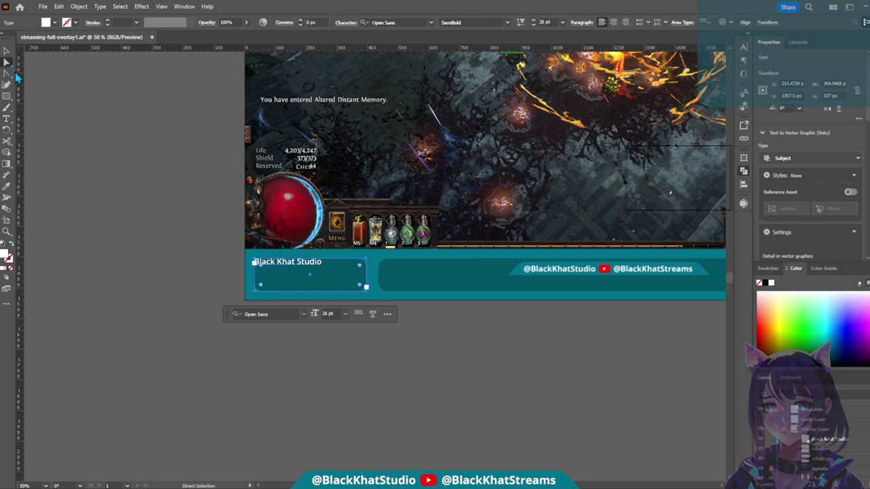
left_click(289, 355)
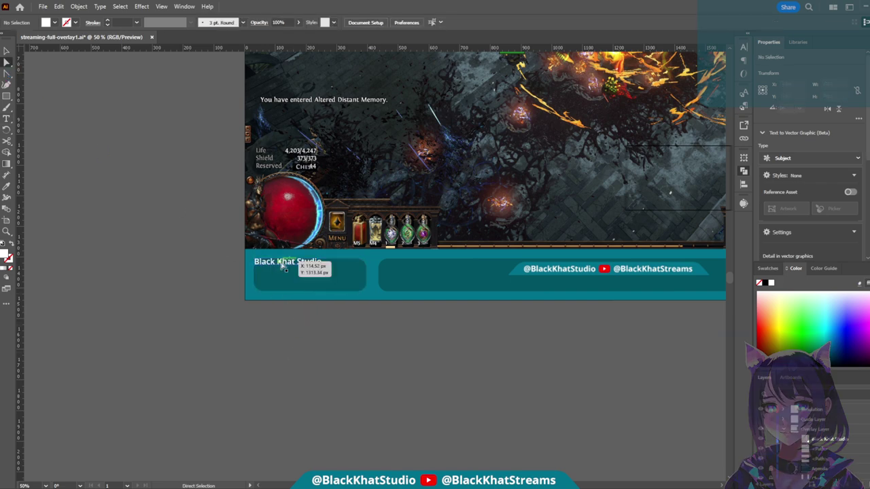
left_click(282, 265)
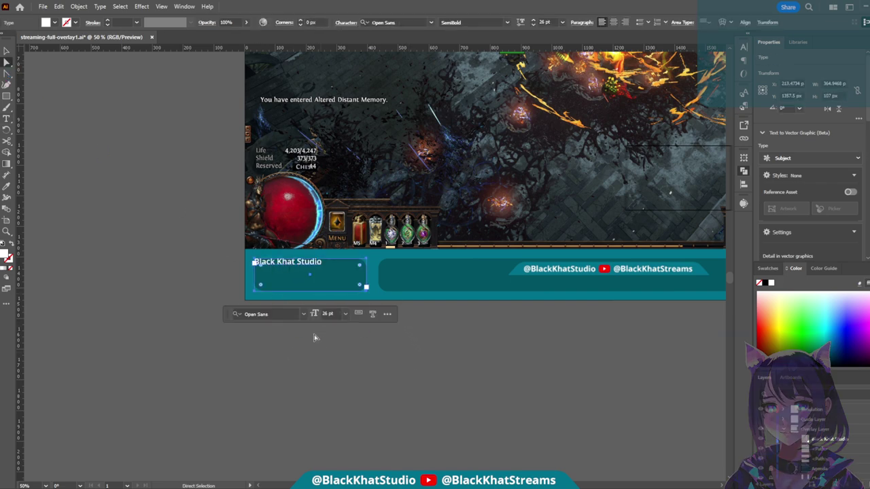
left_click(147, 167)
scroll(301, 320, "up", 1)
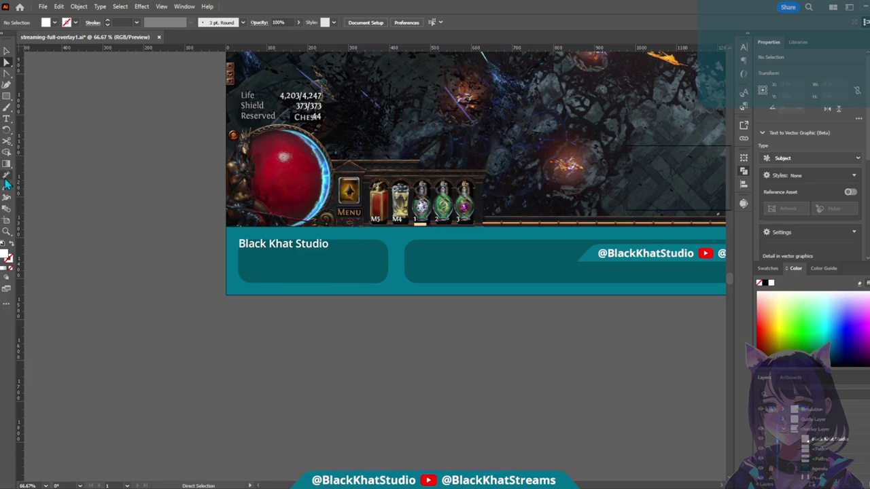
left_click(6, 118)
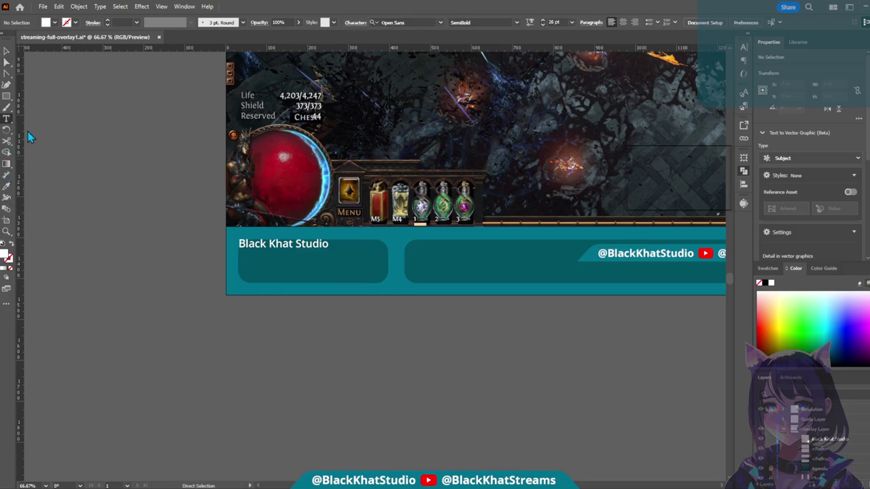
left_click(332, 243)
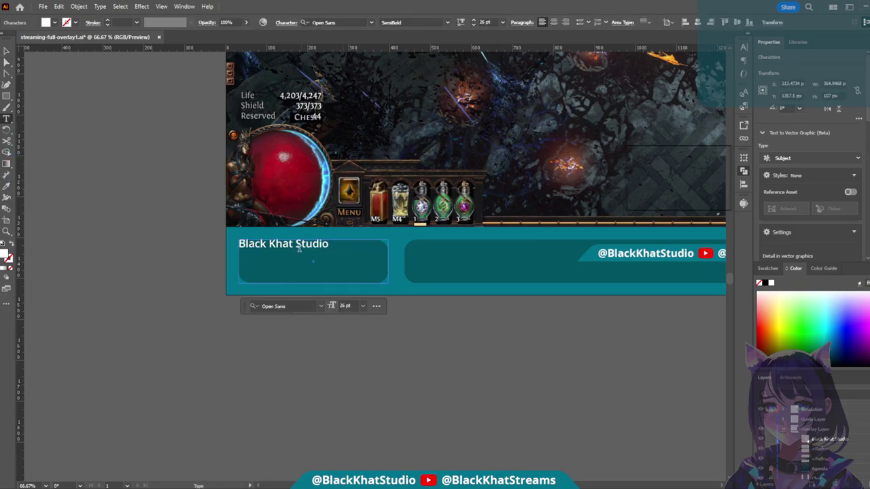
key("Left")
key("Left")
key("Left")
key("Left")
key("Left")
key("Left")
key("BackSpace")
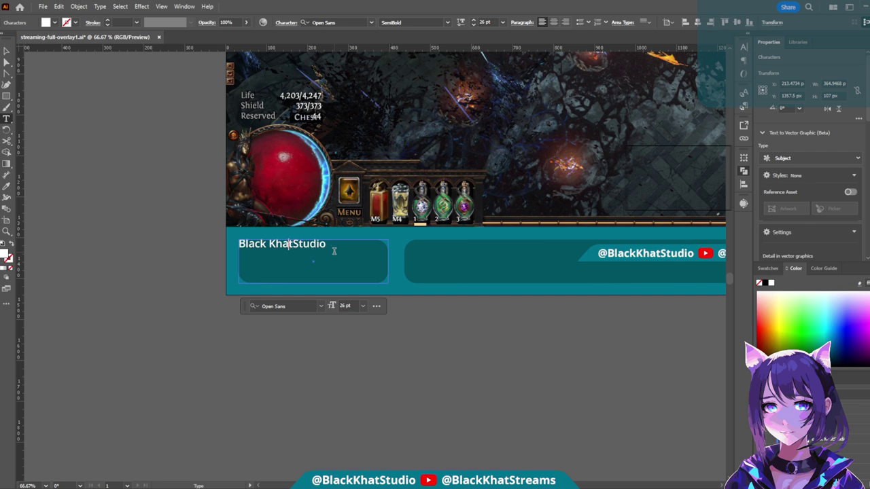
key("BackSpace")
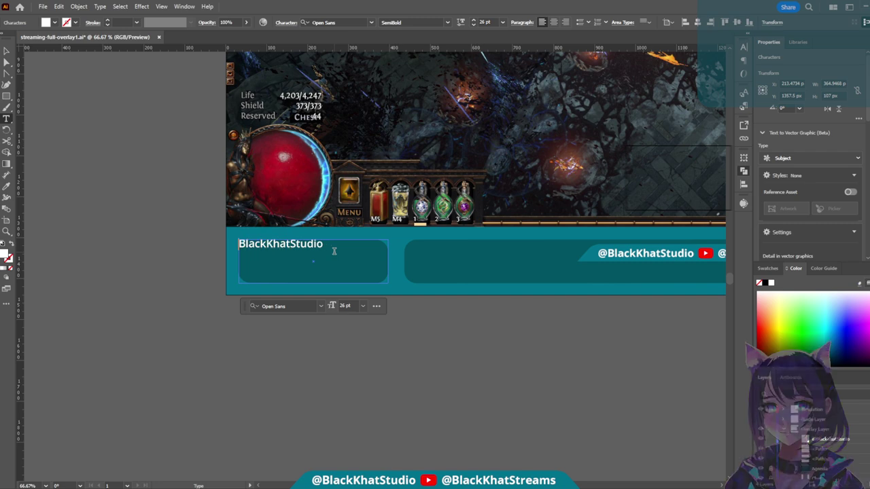
type("@")
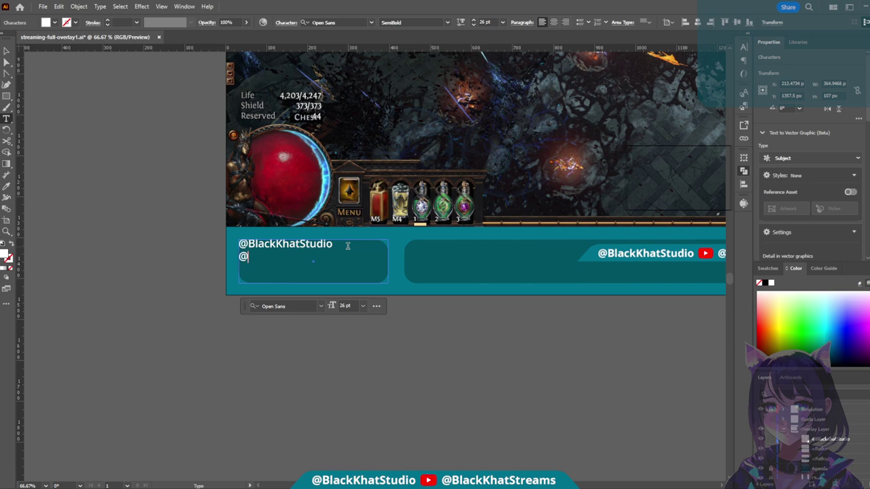
type("BlackKhatStrea")
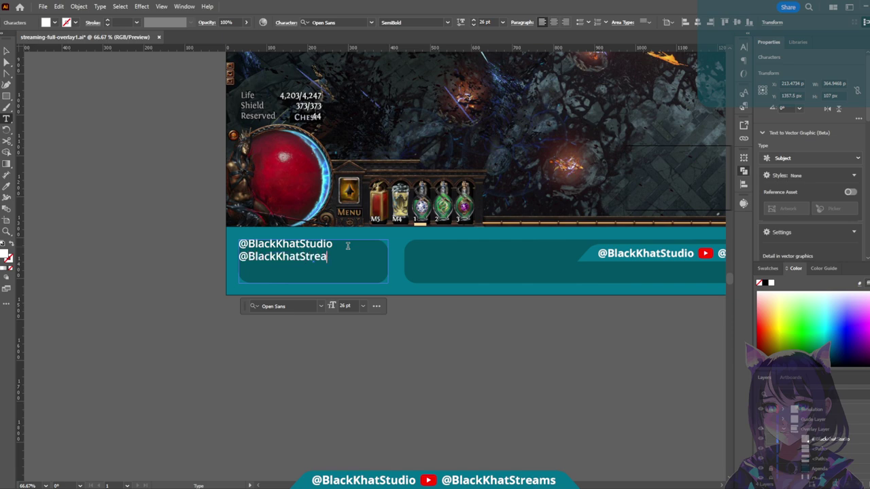
type("ms ")
type("@")
type("BlackKhatStudio")
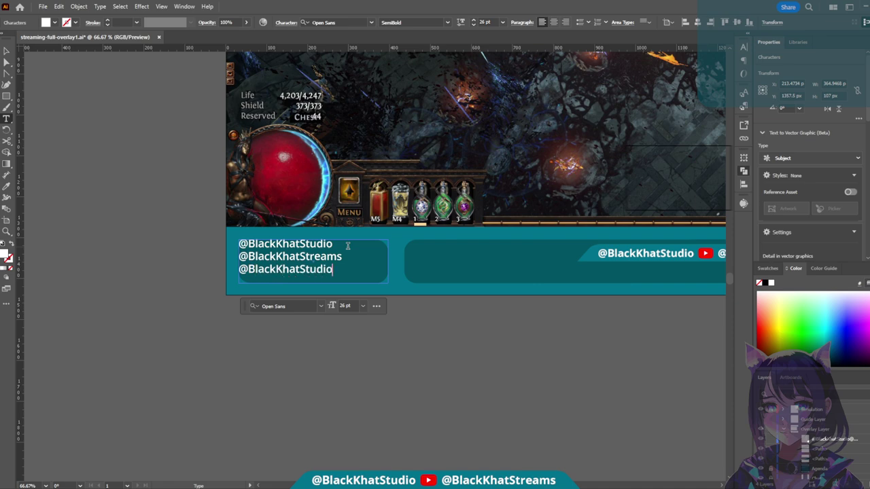
key("Escape")
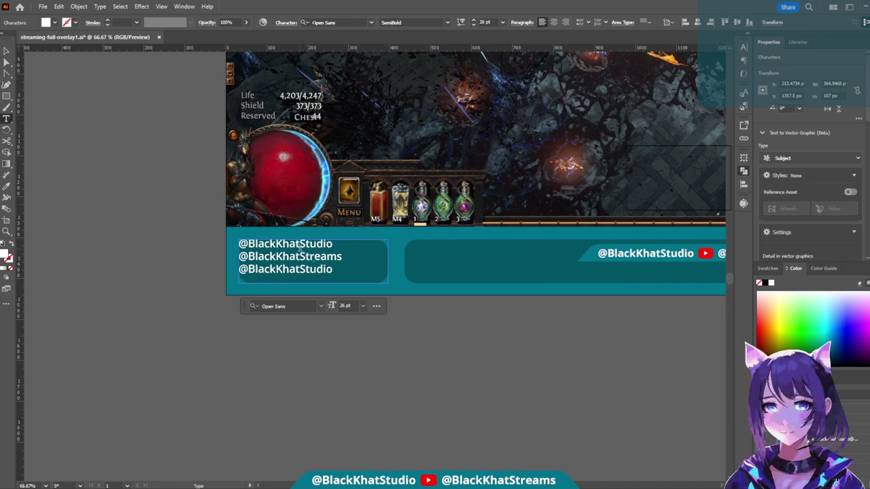
- Centre the three handle lines vertically in their text frame and pull its left edge inward, making the frame about 329 px wide
key("ctrl+a")
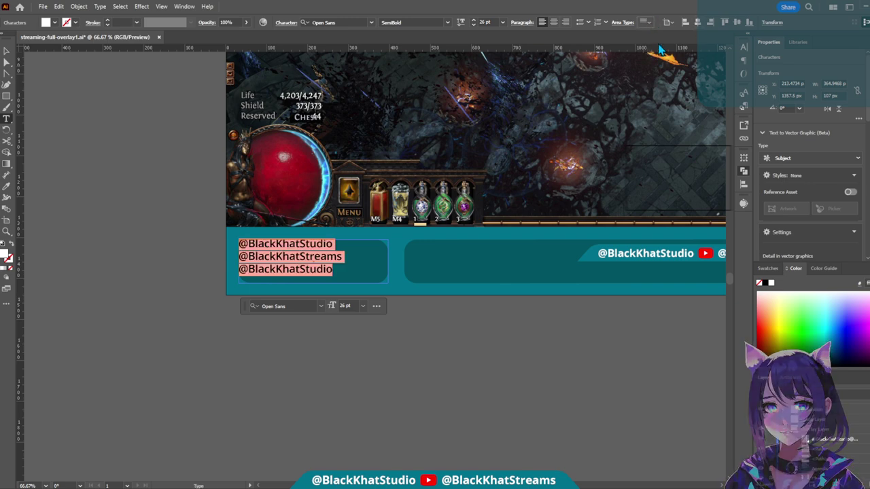
key("Escape")
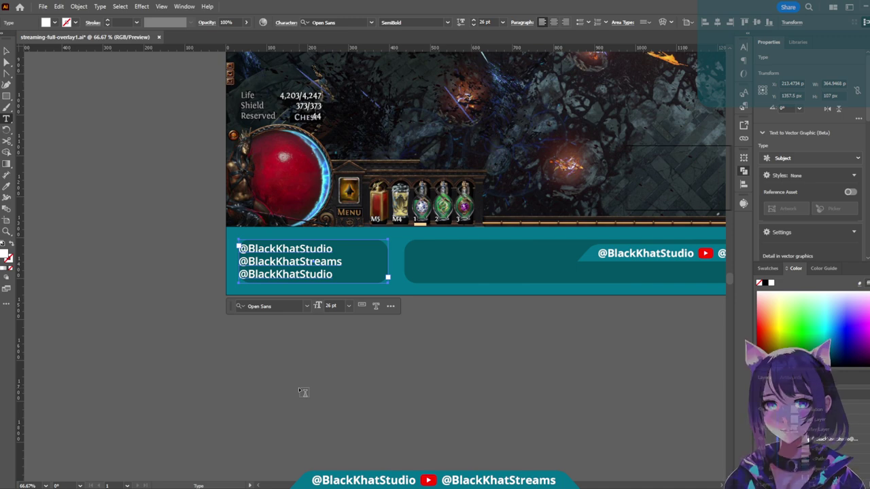
scroll(337, 324, "up", 1)
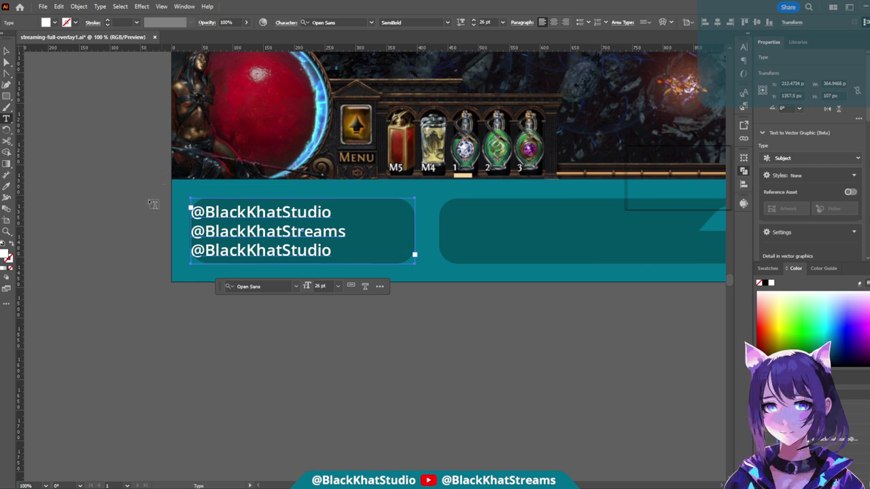
left_click(208, 251)
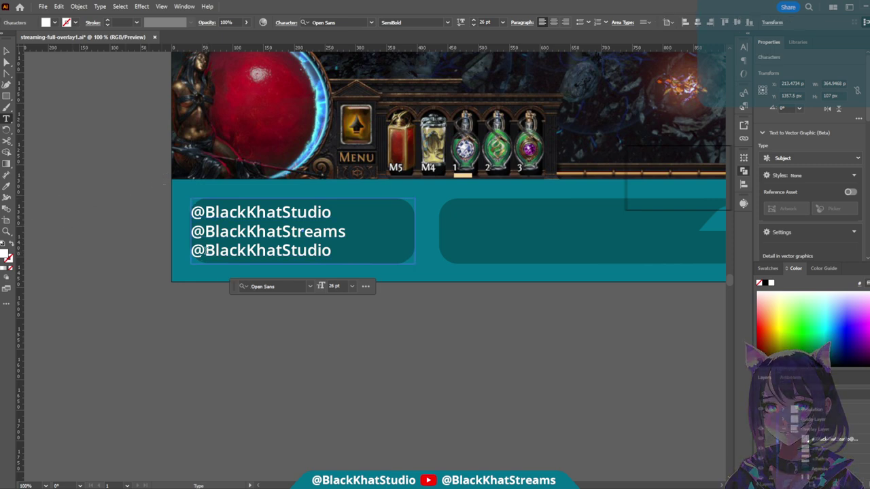
left_click(7, 51)
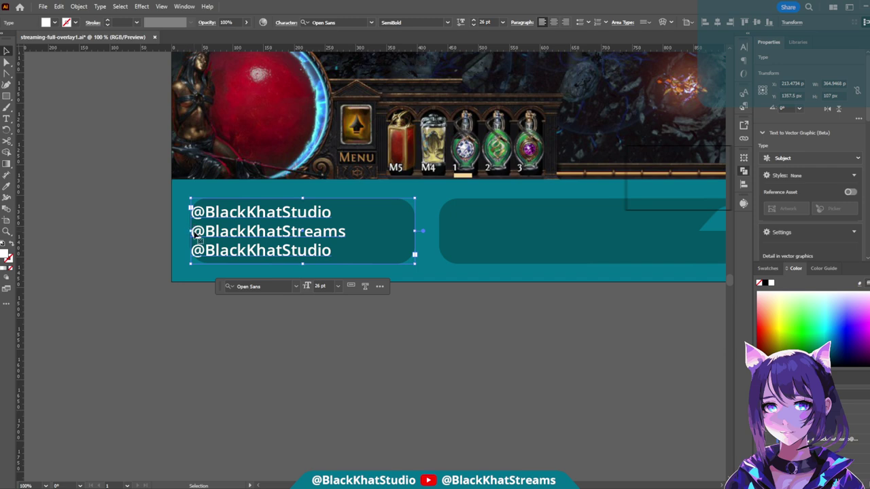
left_click_drag(188, 231, 211, 234)
left_click(348, 352)
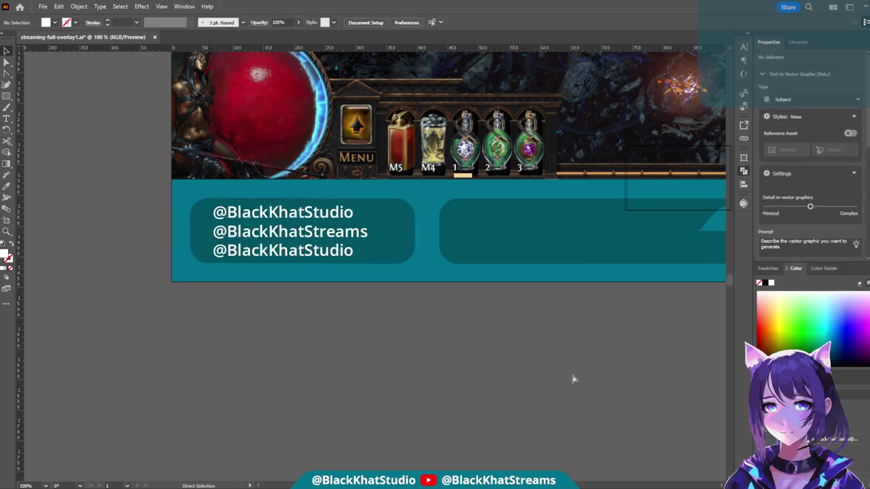
- Place the YouTube logo image in the overlay and scale it down proportionally to about 113 × 80 px
scroll(530, 361, "right", 3)
scroll(505, 353, "down", 1)
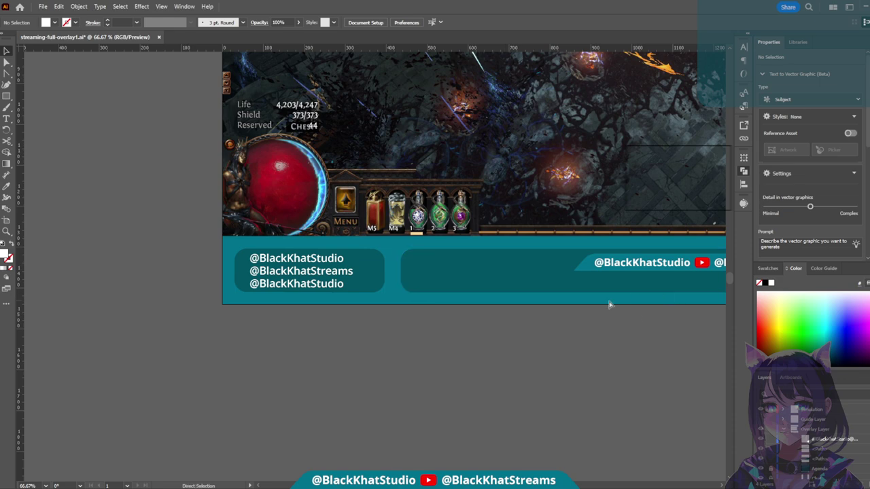
scroll(521, 346, "right", 5)
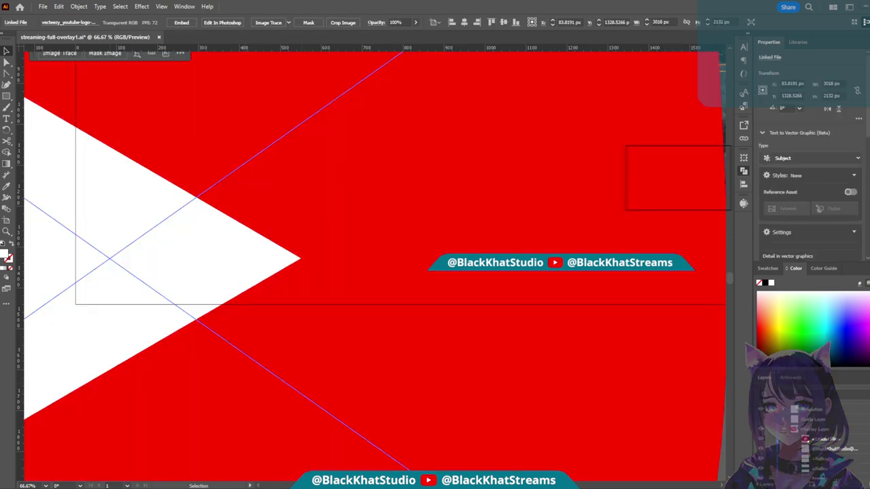
key("ctrl+minus")
key("ctrl+minus")
key("ctrl+minus")
key("ctrl+minus")
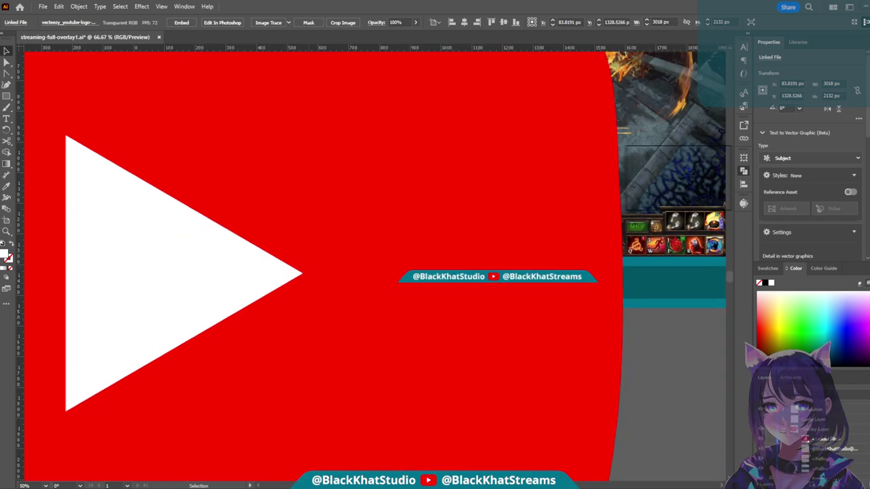
scroll(373, 272, "left", 2)
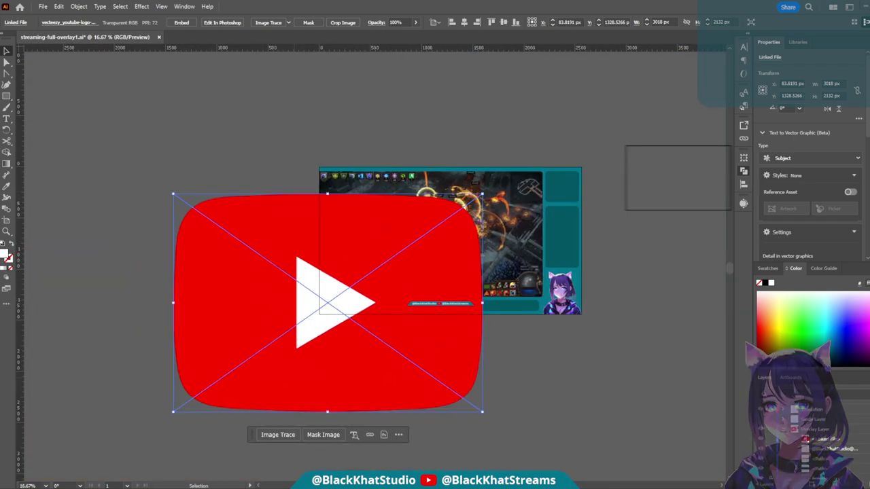
left_click(171, 193)
left_click(208, 219)
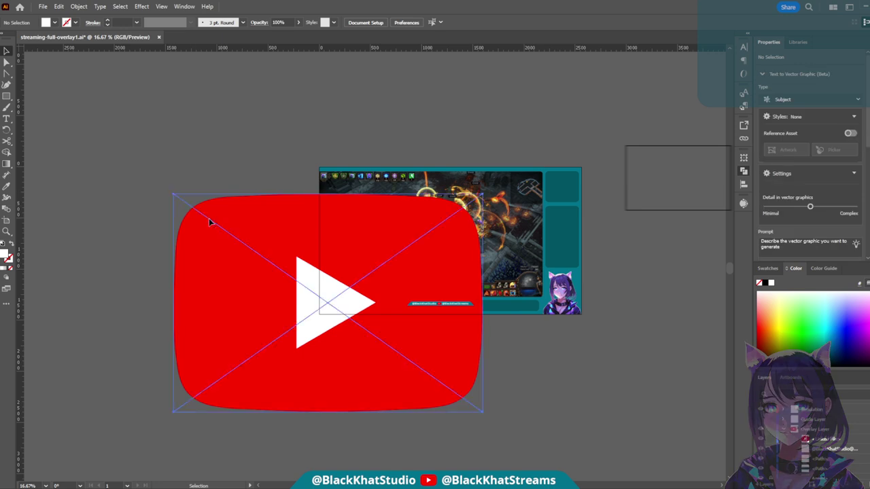
left_click_drag(175, 196, 361, 250)
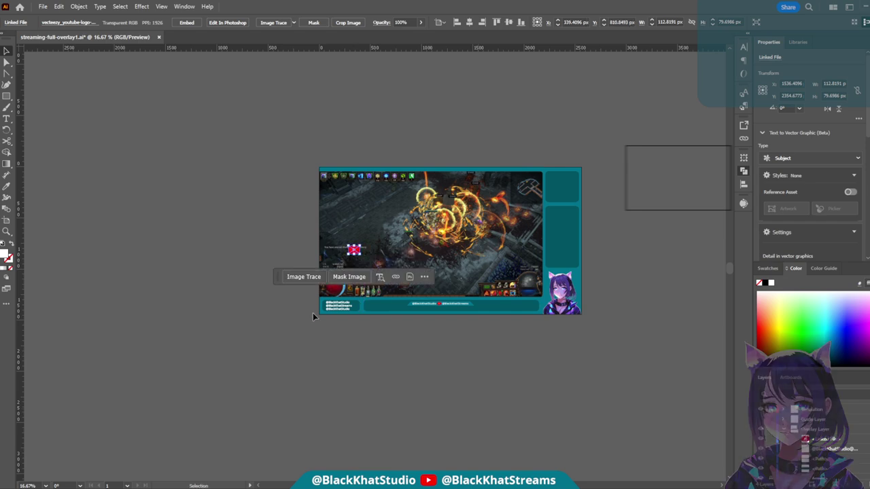
scroll(314, 317, "up", 4)
scroll(426, 283, "up", 1)
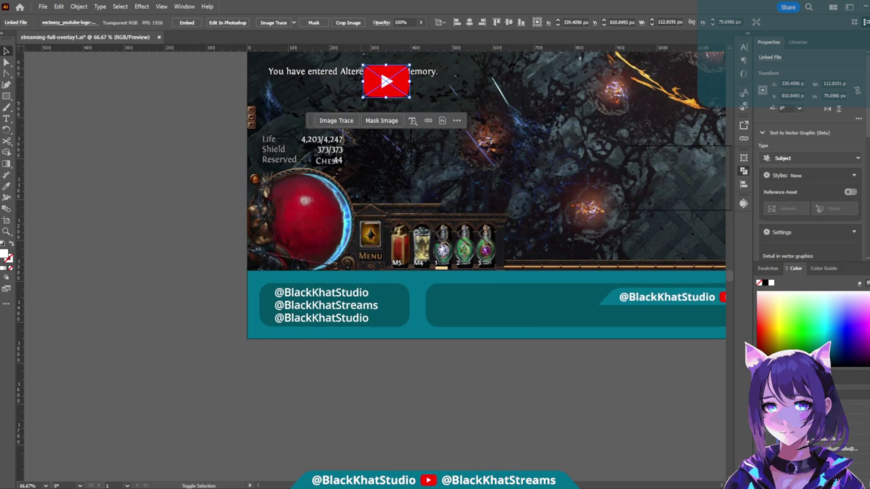
left_click_drag(364, 66, 258, 303)
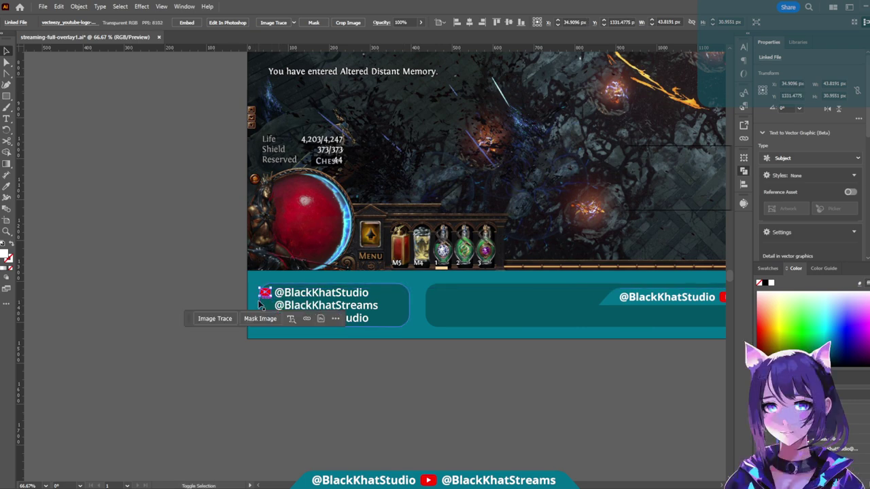
scroll(280, 333, "up", 2)
scroll(222, 288, "up", 1)
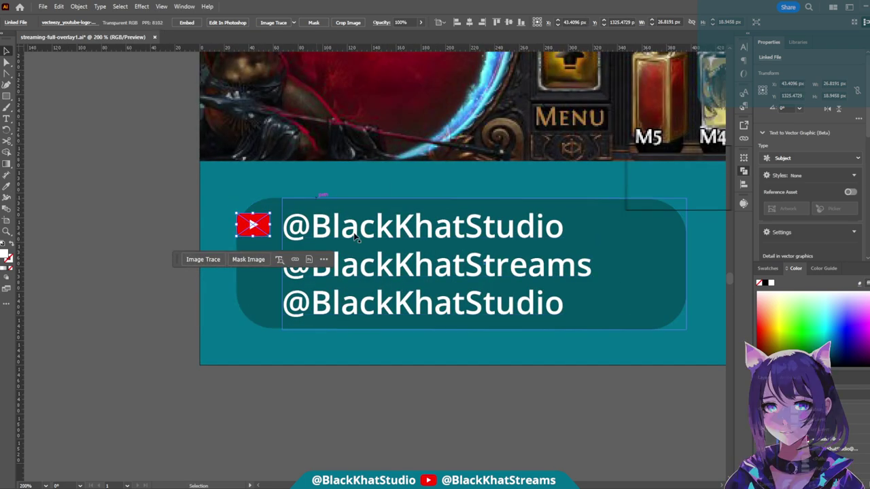
- Nudge the YouTube logo 5 px to the right and 1 px down beside the first handle, and clear the selection
key("Right")
key("Right")
key("Right")
key("Right")
key("Right")
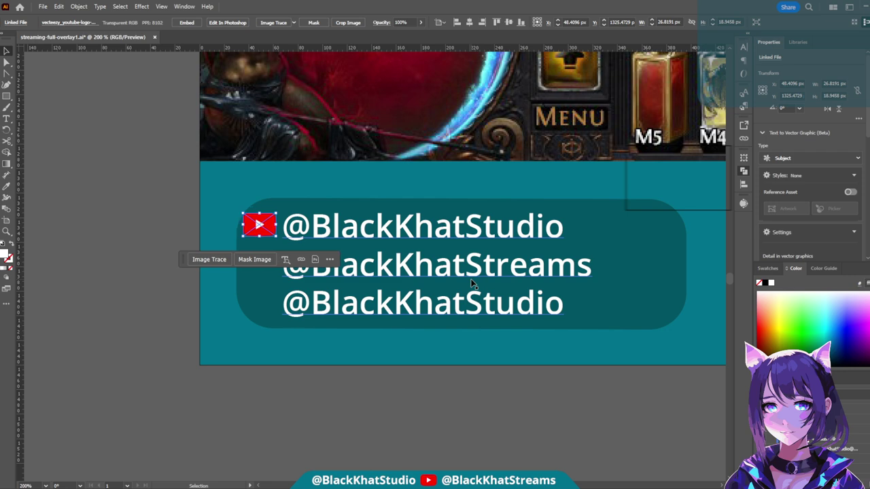
key("Down")
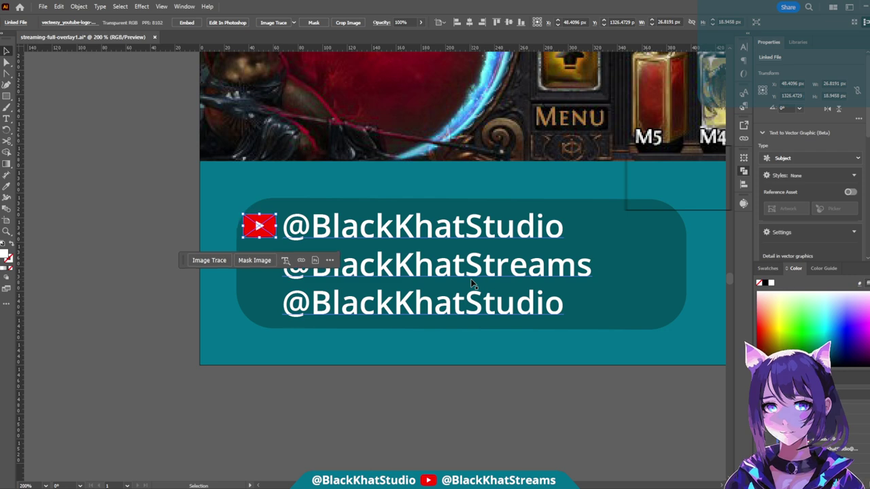
left_click(26, 232)
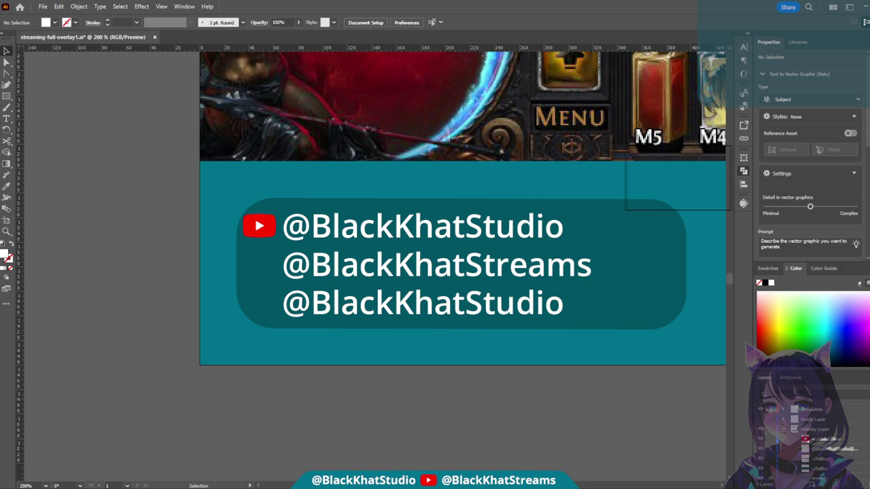
- Enlarge the YouTube logo beside the first handle proportionally to about 31 × 22 px
scroll(815, 435, "down", 2)
left_click(843, 405)
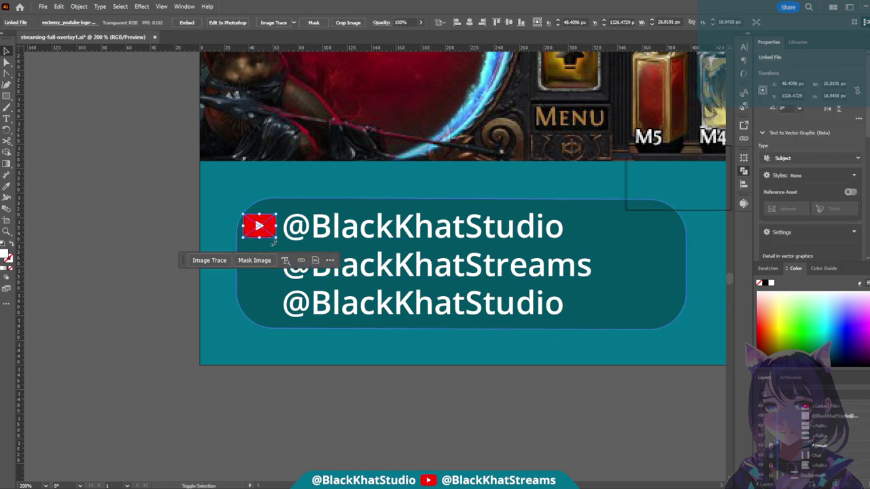
left_click_drag(276, 240, 281, 242)
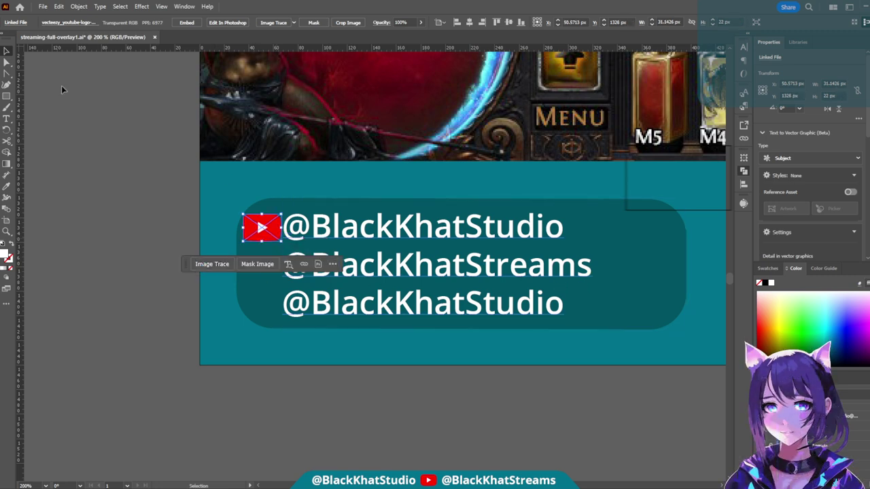
- Move the left edge of the handles' text frame further inward to leave a gap after the YouTube logo
left_click(6, 61)
left_click(80, 112)
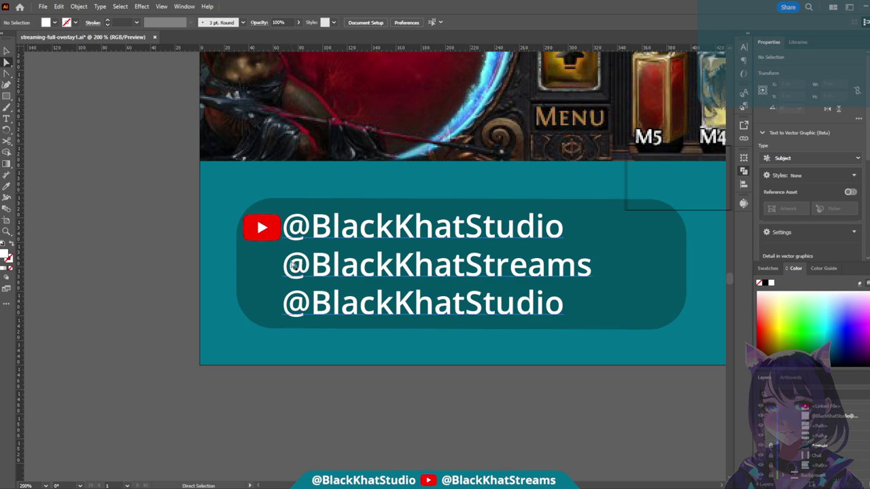
left_click(303, 237)
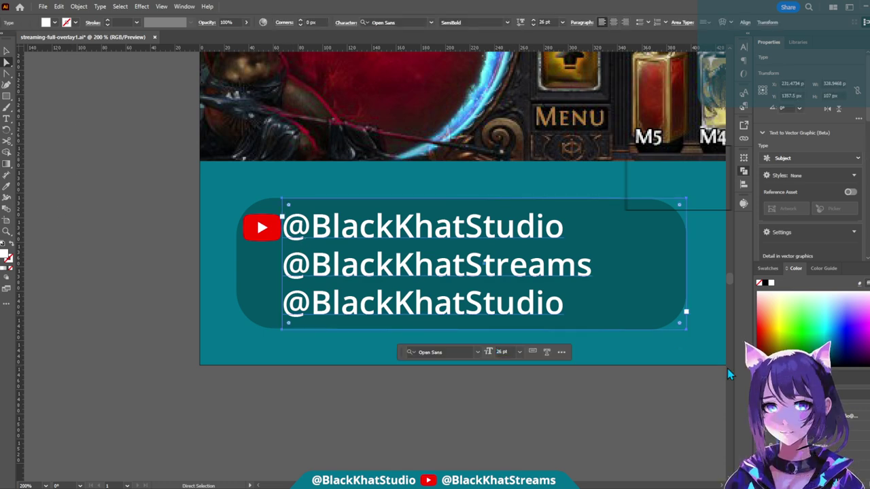
mouse_move(281, 217)
left_mouse_down()
mouse_move(303, 216)
mouse_move(280, 229)
left_mouse_up()
left_click(278, 386)
left_click(265, 227)
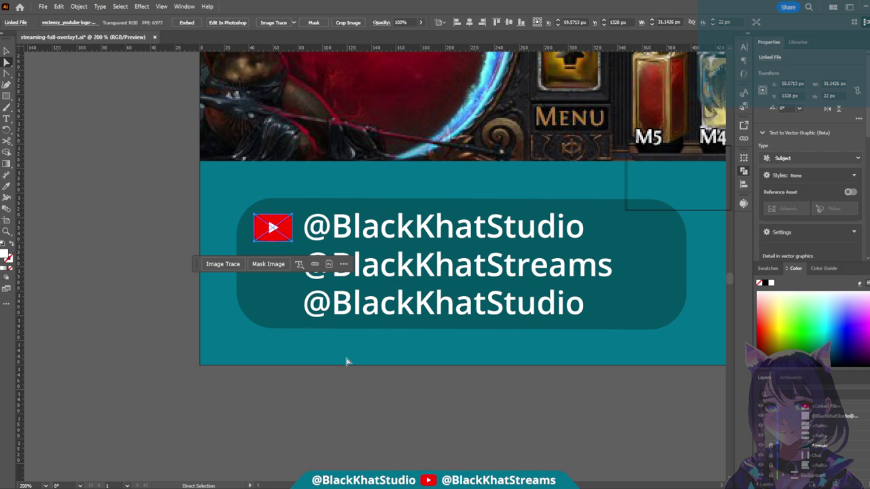
key("ctrl+c")
key("ctrl+v")
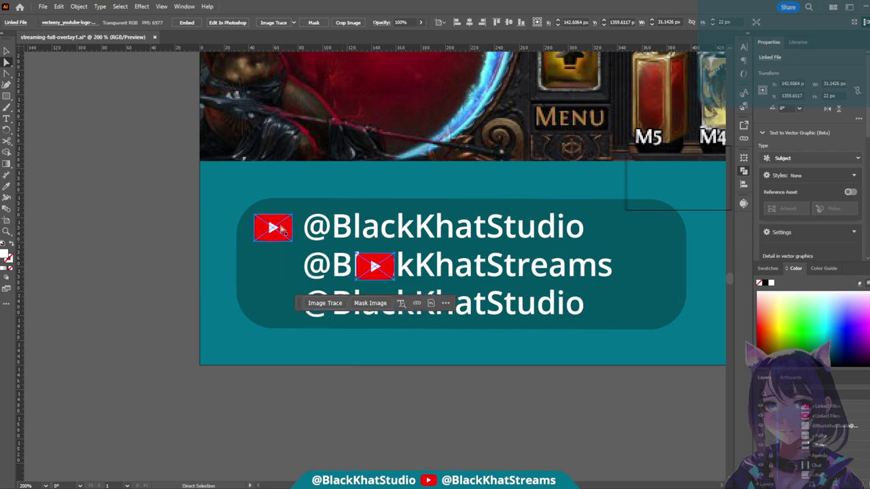
left_click_drag(385, 267, 283, 267)
left_click(628, 469)
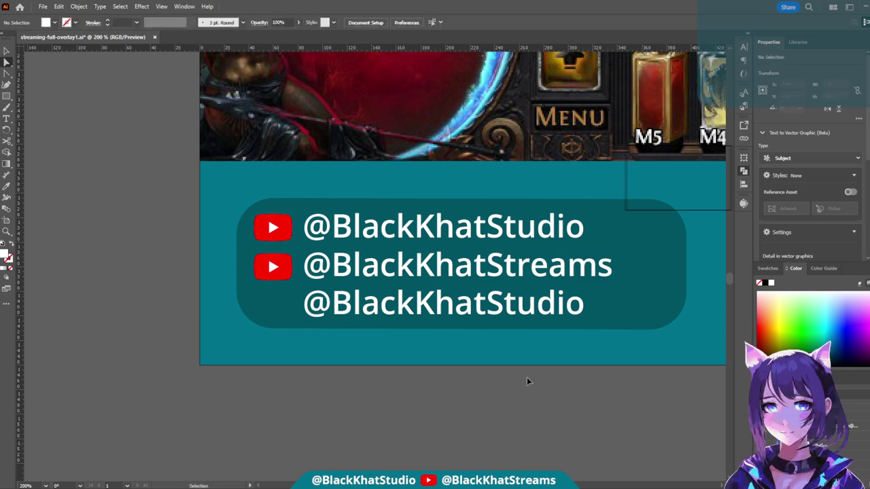
- Save the overlay file, and move the "reams" ending from the second handle into the third handle after "St"
key("ctrl+s")
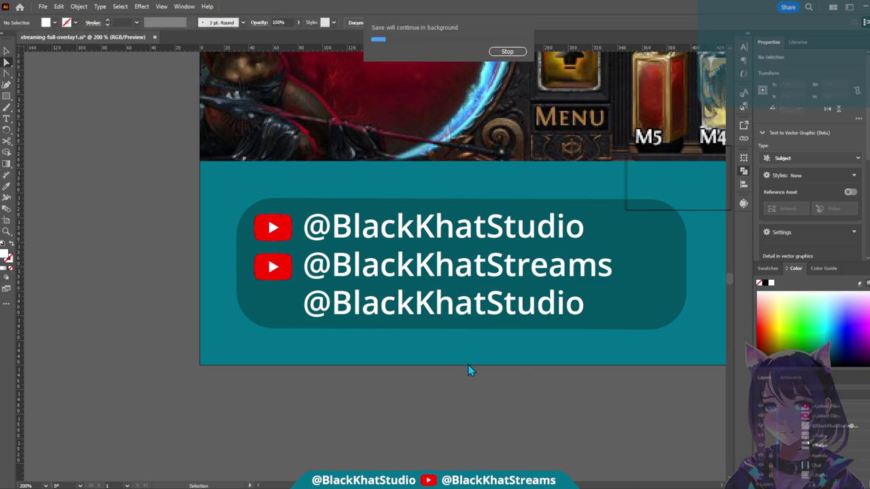
scroll(469, 367, "down", 1)
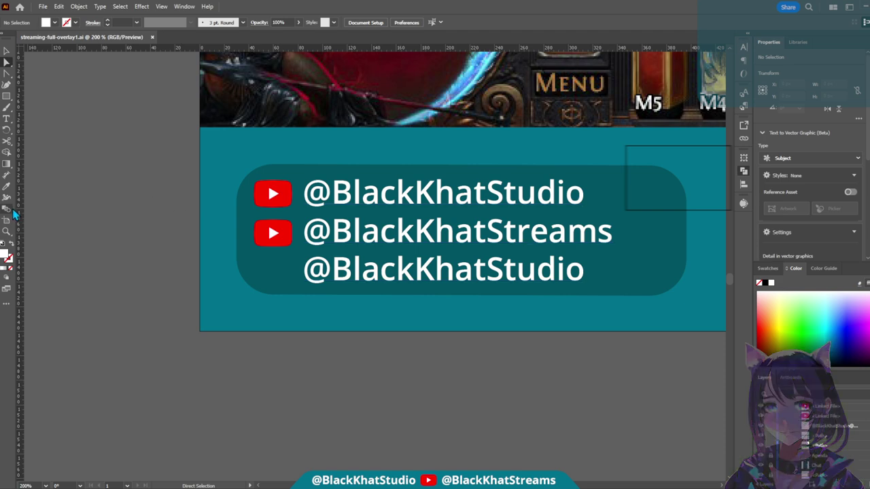
left_click(7, 119)
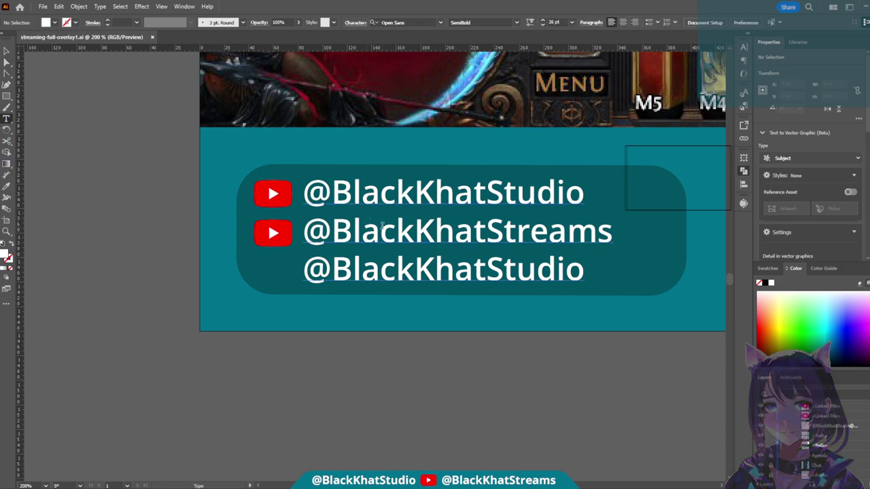
left_click(643, 230)
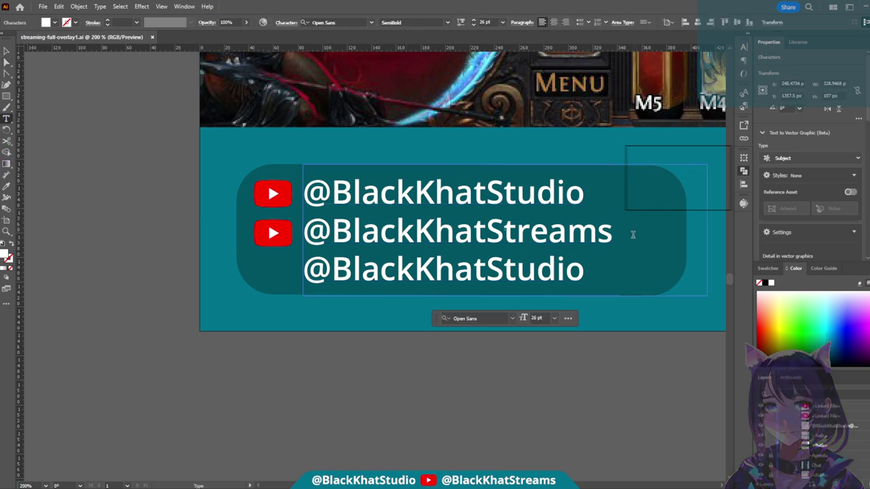
mouse_move(633, 234)
left_mouse_down()
mouse_move(486, 235)
mouse_move(635, 233)
left_mouse_up()
left_click(524, 234)
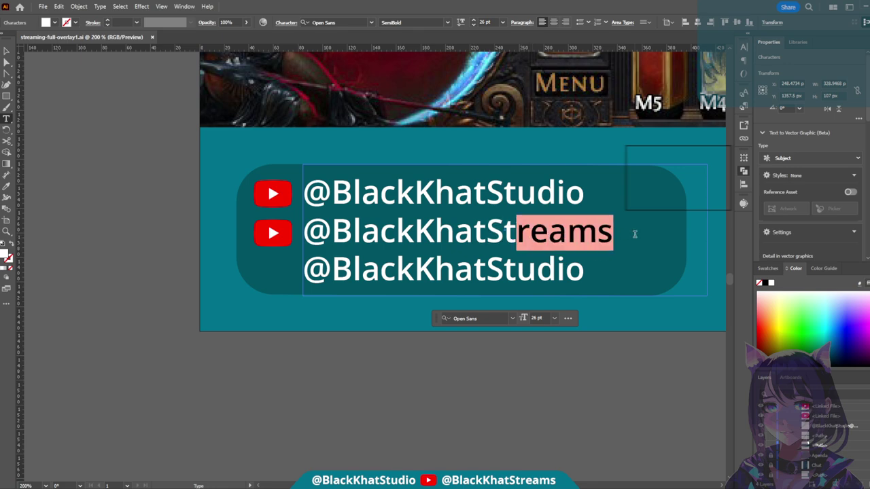
key("ctrl+x")
left_click(515, 271)
key("ctrl+v")
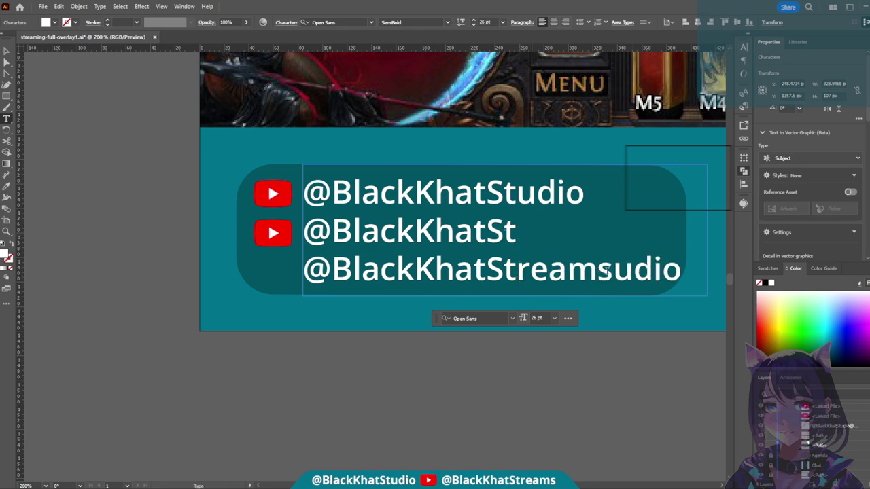
left_click_drag(613, 272, 684, 279)
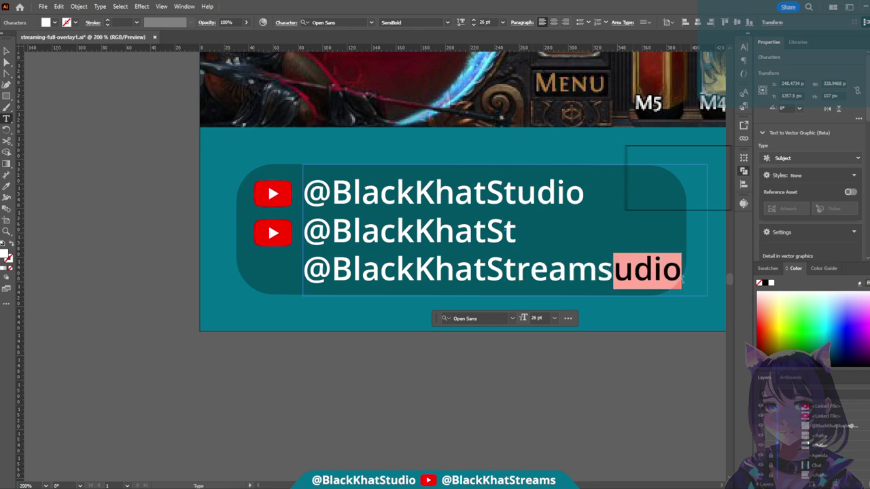
key("BackSpace")
left_click(549, 240)
type("udio")
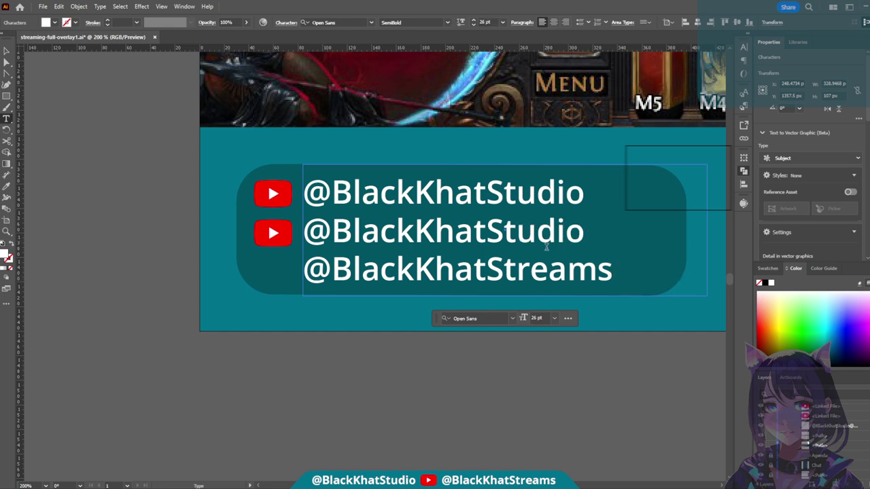
left_click(10, 64)
left_click(275, 234)
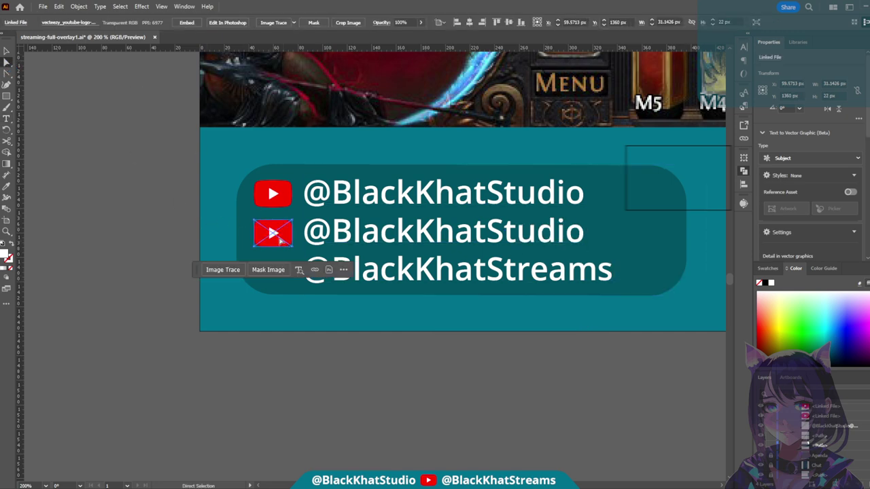
left_click_drag(278, 236, 279, 274)
left_click(398, 365)
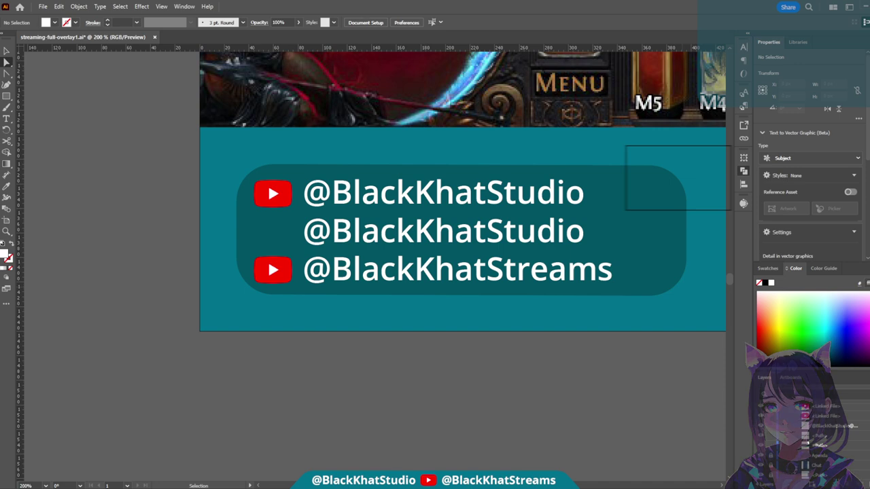
key("ctrl+s")
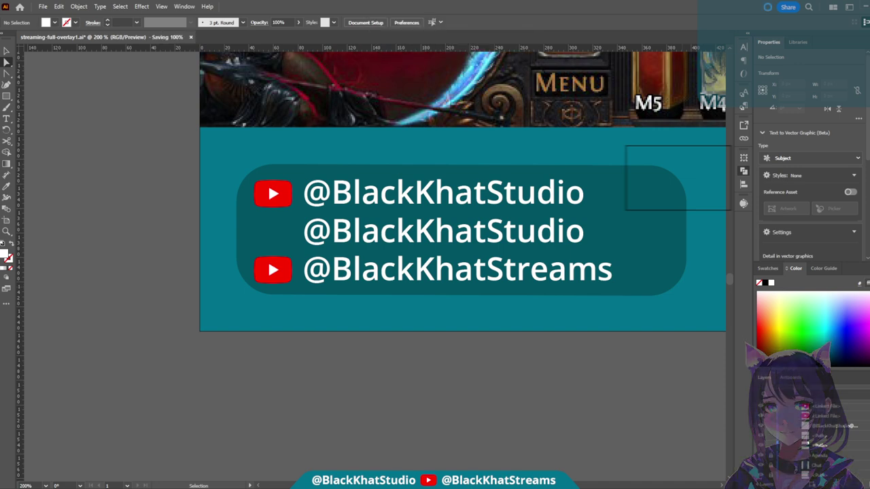
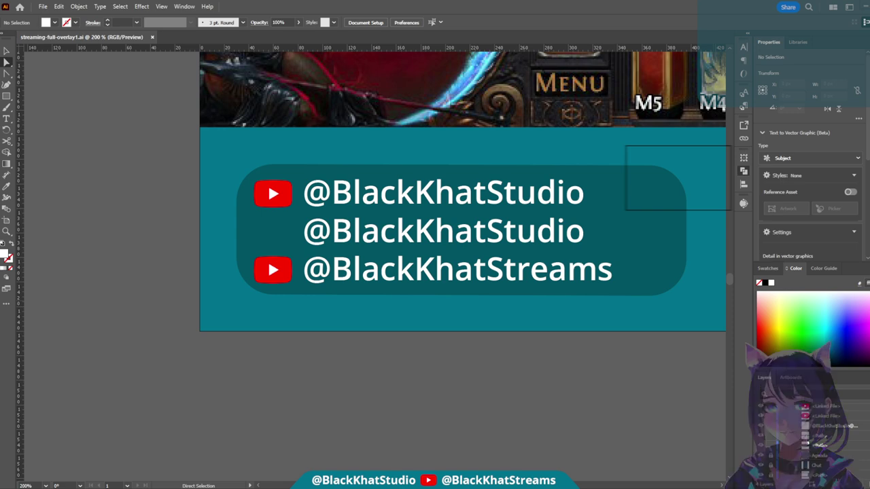
- Place the purple Twitch logo, scale it proportionally to about 33 × 33 px, and position it beside the second handle between the YouTube logos
scroll(371, 266, "up", 3)
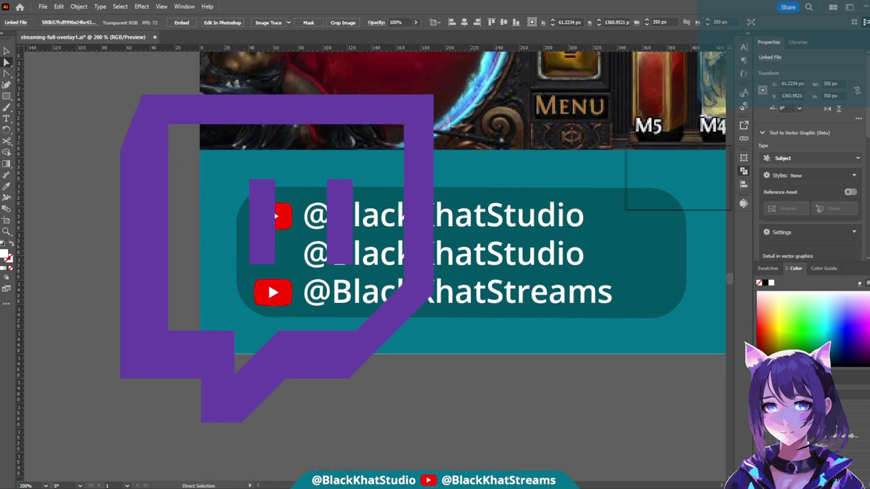
key("ctrl+minus")
scroll(371, 266, "down", 1)
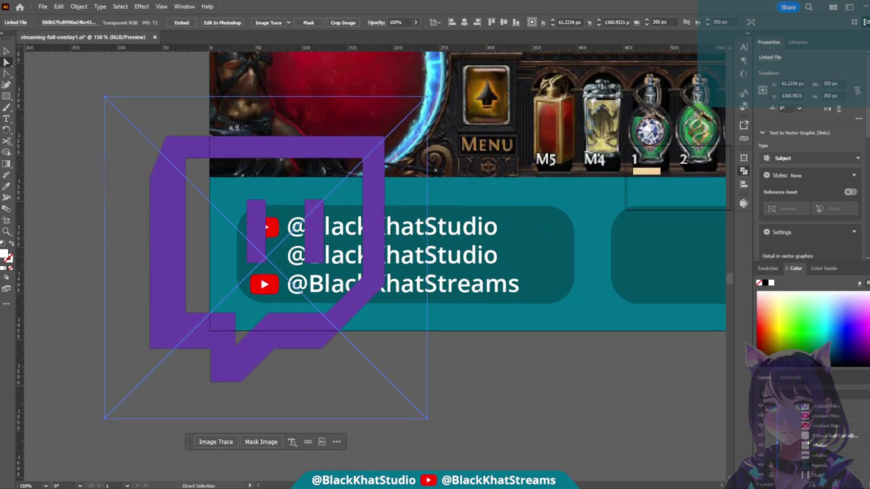
key("v")
left_click_drag(104, 97, 228, 117)
key("ctrl+z")
mouse_move(104, 97)
left_mouse_down()
mouse_move(217, 184)
mouse_move(358, 330)
mouse_move(382, 374)
mouse_move(244, 256)
mouse_move(175, 250)
mouse_move(193, 261)
mouse_move(268, 262)
left_mouse_up()
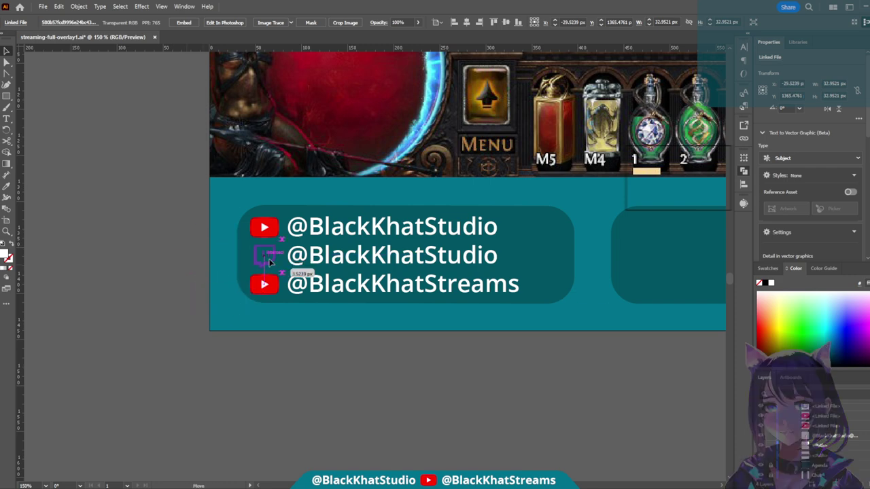
key("ctrl+plus")
key("ctrl+plus")
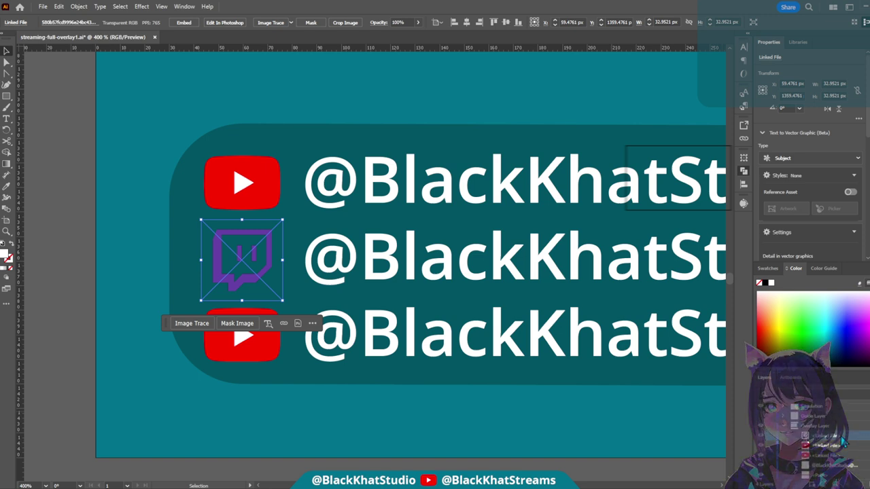
left_click(56, 184)
left_click(219, 272)
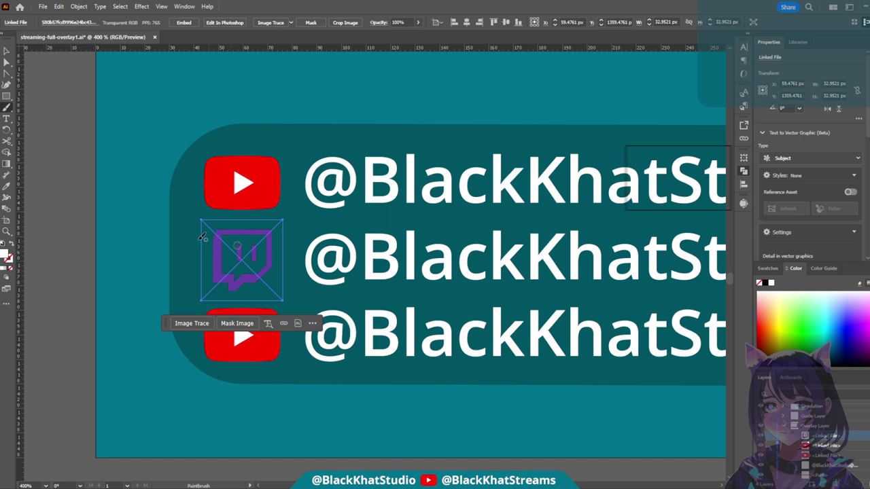
key("b")
left_click_drag(217, 235, 270, 235)
key("ctrl+z")
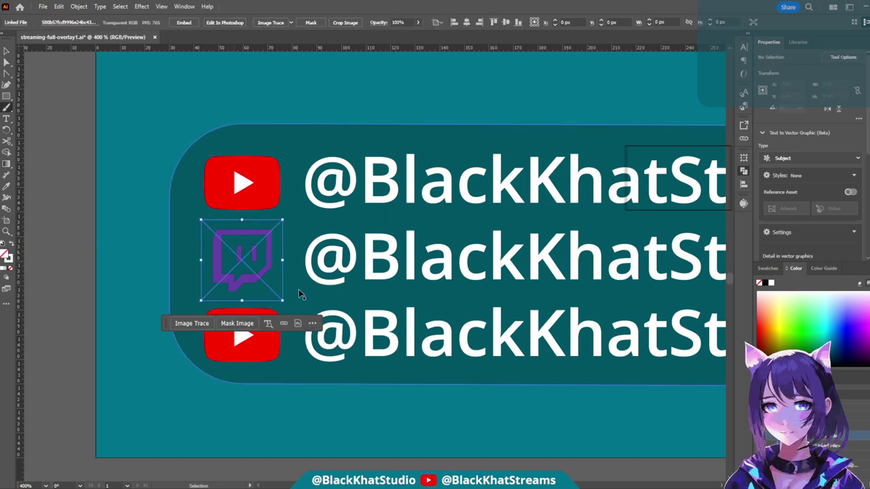
key("v")
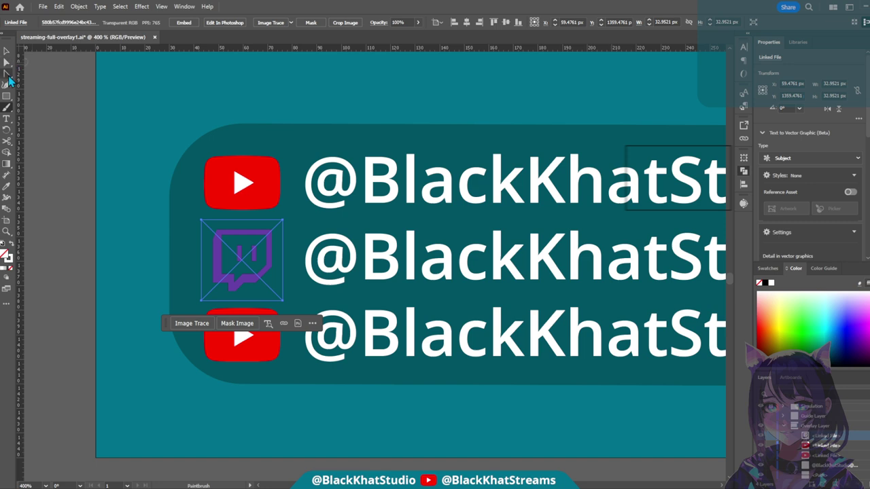
left_click(6, 139)
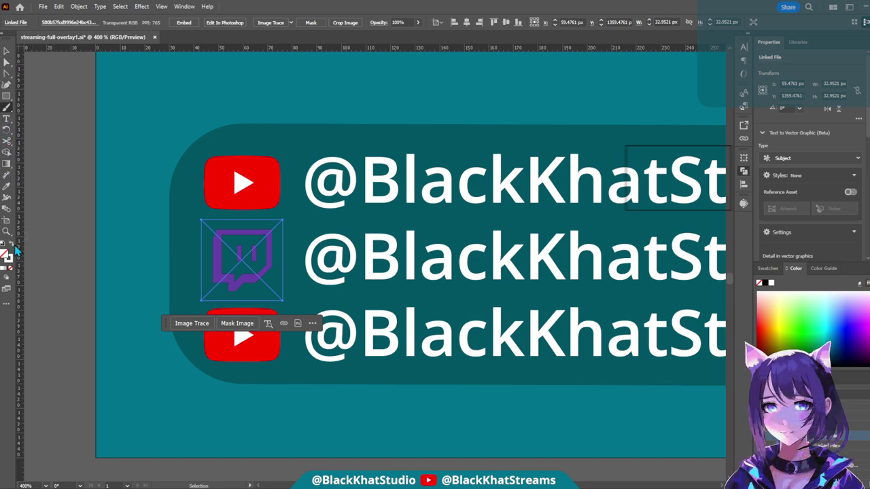
key("v")
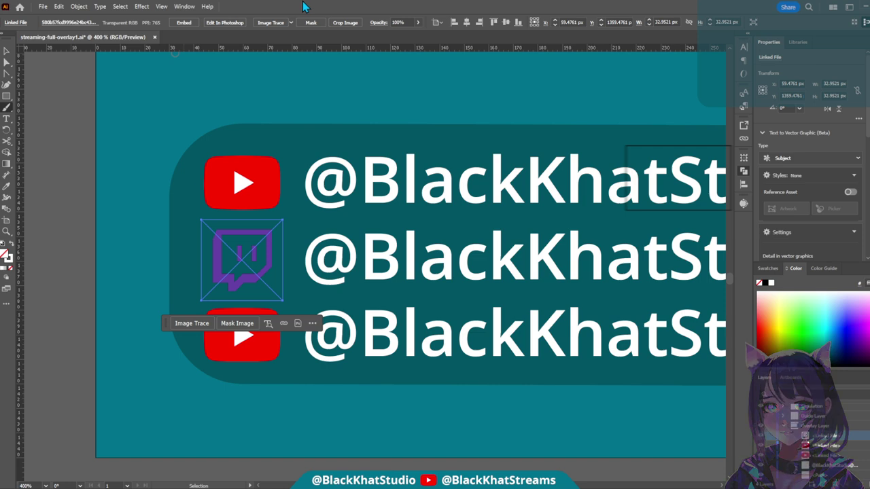
key("a")
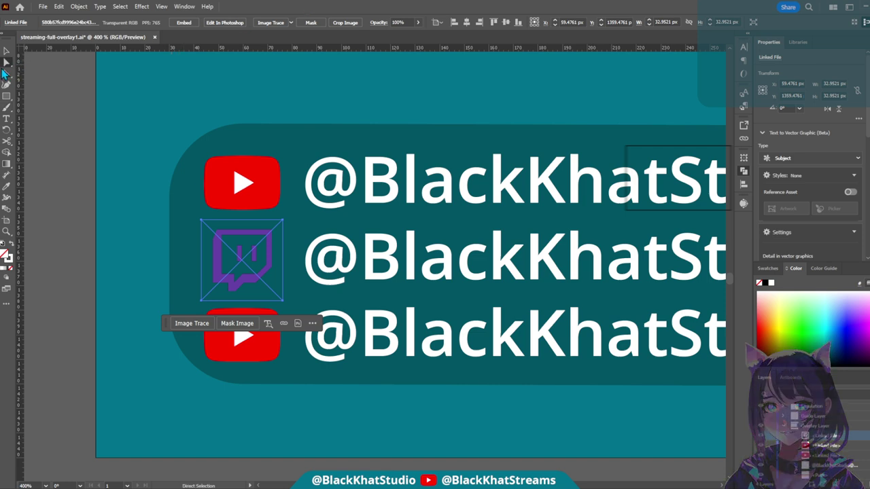
- Image Trace the small Twitch logo with the default preset and expand the result into editable paths
left_click(116, 136)
left_click(220, 281)
left_click(192, 324)
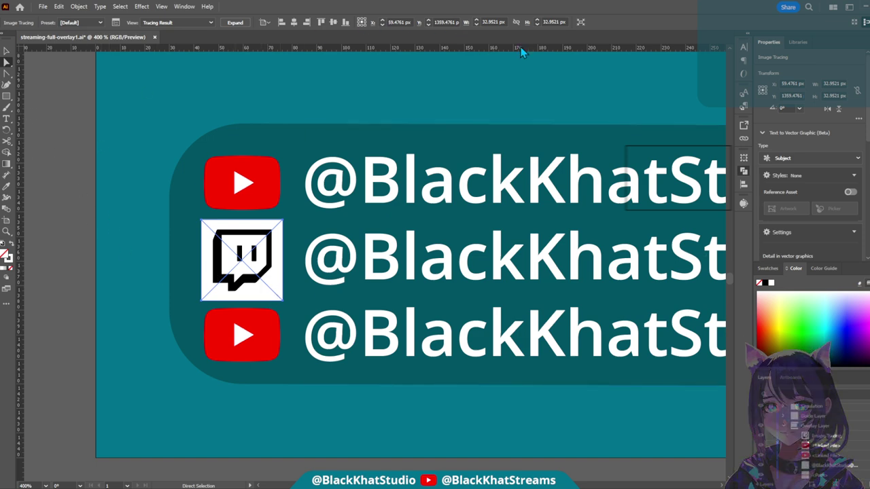
left_click(236, 22)
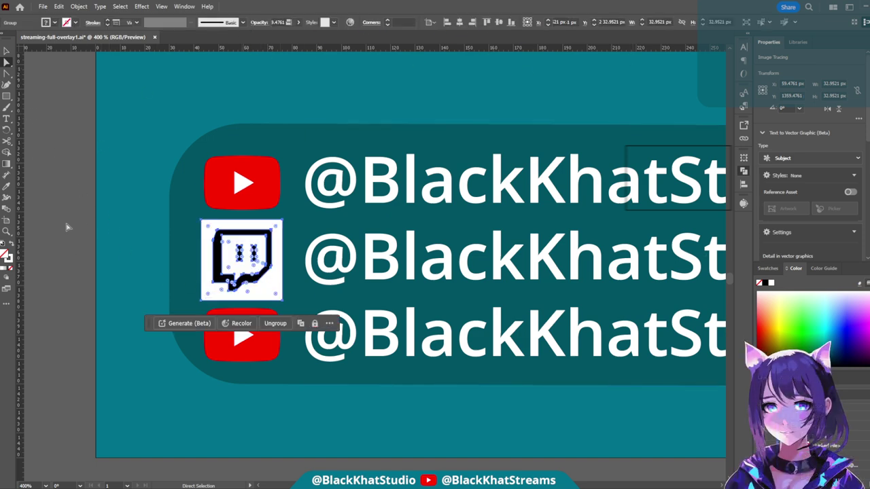
- Delete the white square background around the traced Twitch logo, keeping its white interior
left_click(296, 293)
left_click(279, 292)
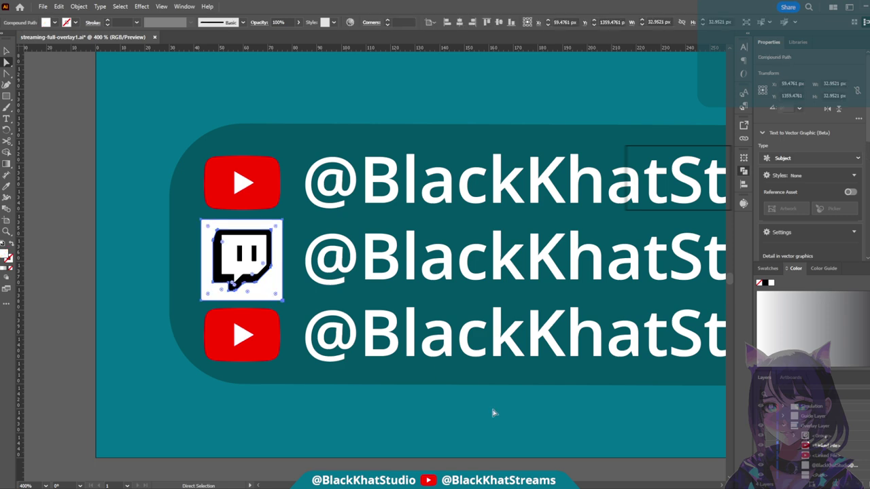
key("Delete")
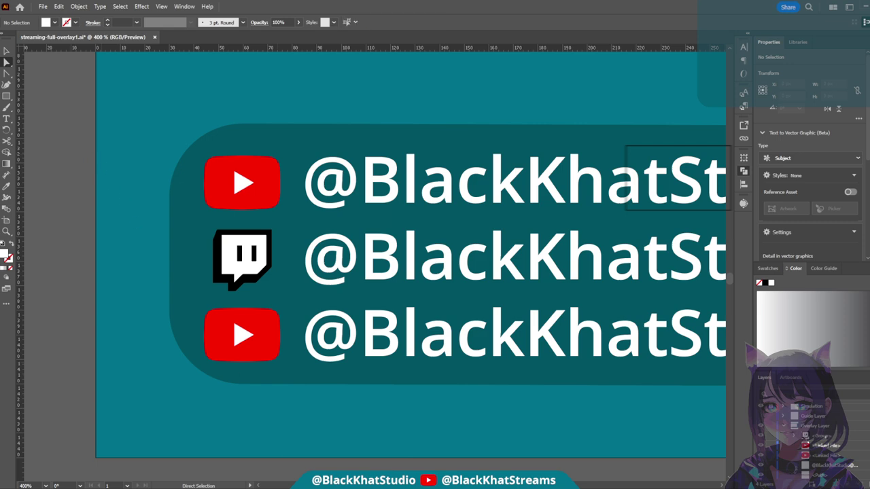
- Place the original Twitch logo again as a colour reference and recolour the traced logo's black paths with its purple using the Eyedropper
left_click(108, 402)
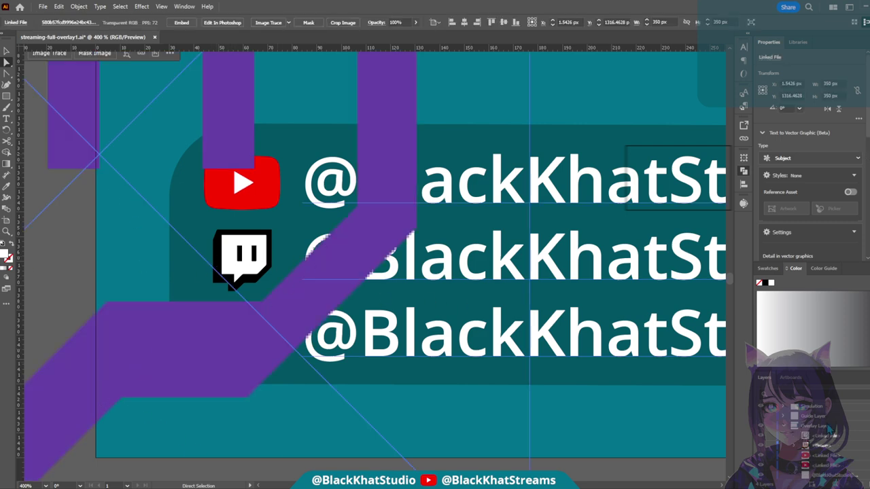
left_click(798, 445)
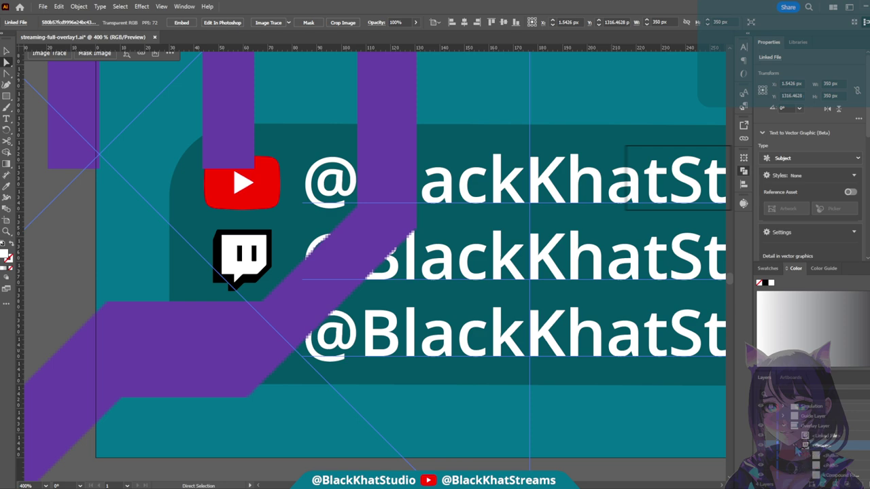
scroll(853, 463, "down", 2)
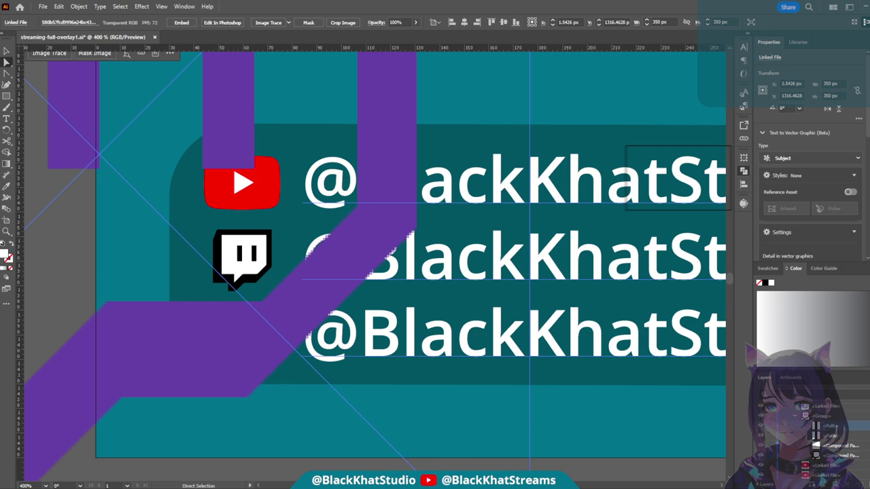
left_click(816, 445)
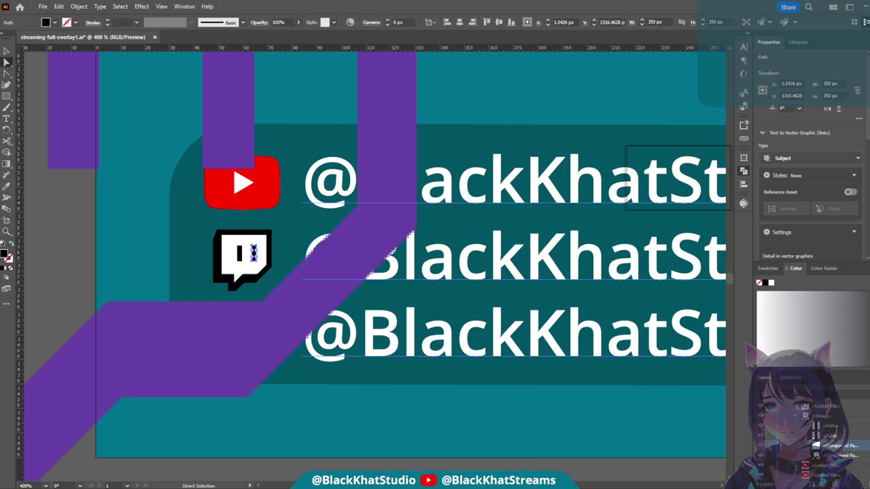
left_click(817, 454, "shift")
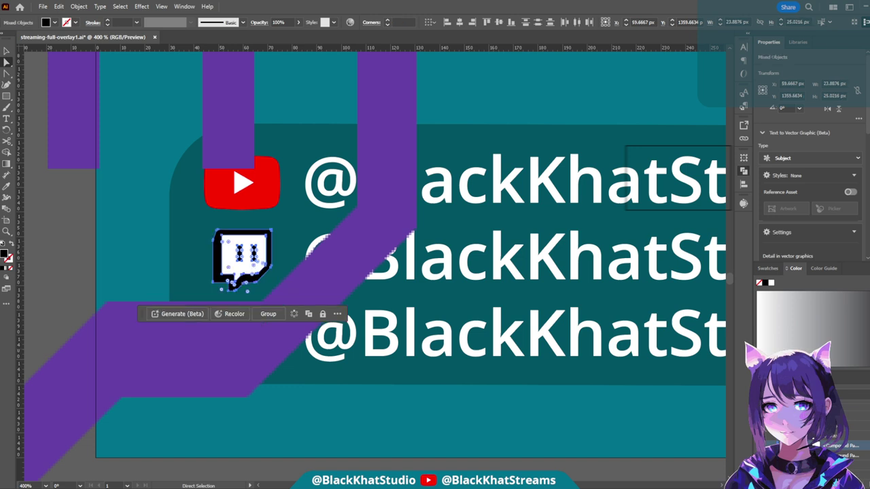
key("i")
left_click(432, 269)
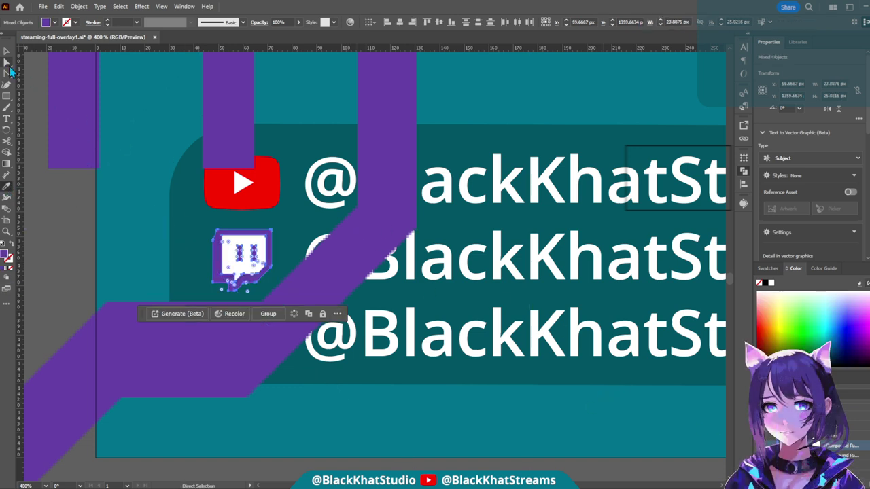
- Delete the oversized purple Twitch logo used as the colour reference, keeping the small recoloured one
key("a")
left_click(847, 448)
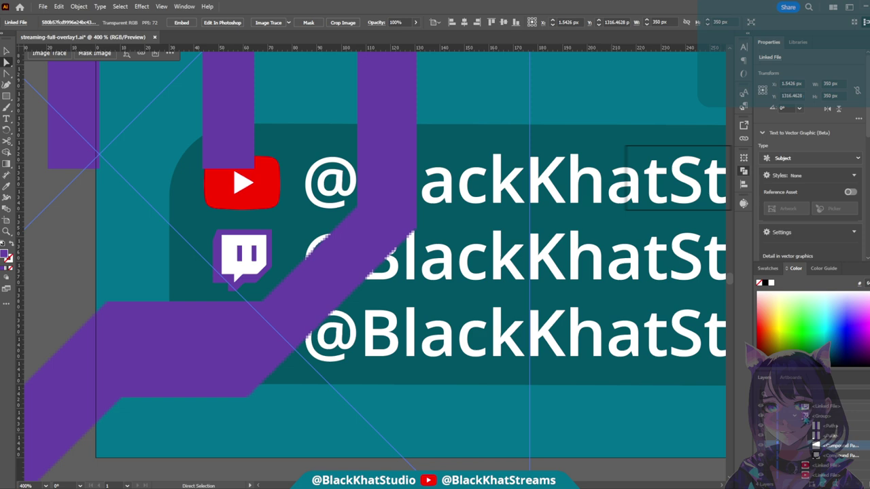
key("Delete")
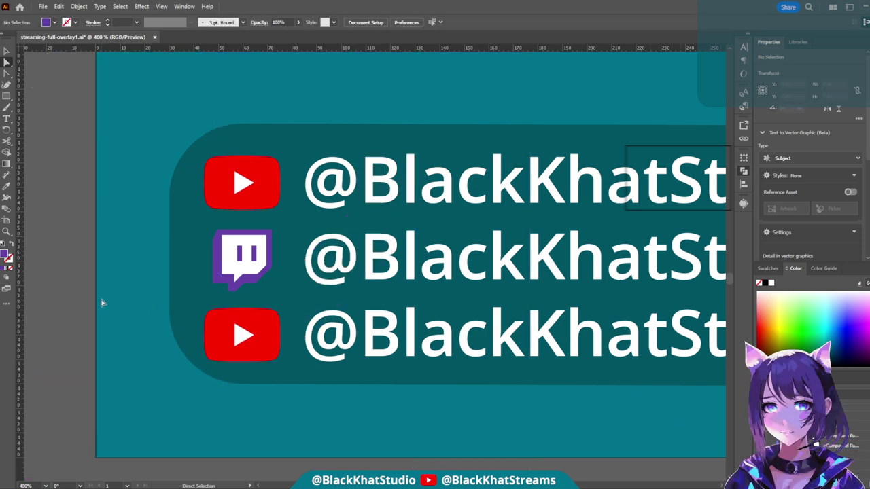
scroll(131, 312, "down", 3)
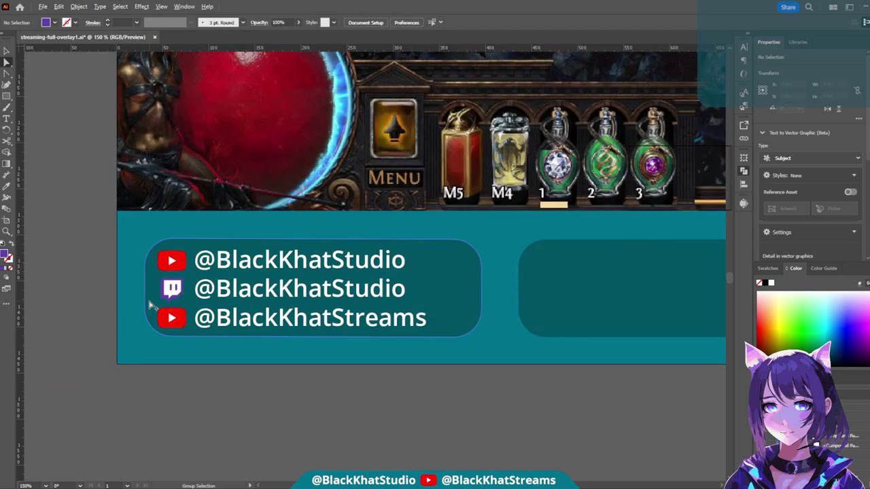
- Select the traced YouTube logo beside the first handle and save the document
scroll(149, 303, "up", 3)
left_click(221, 213)
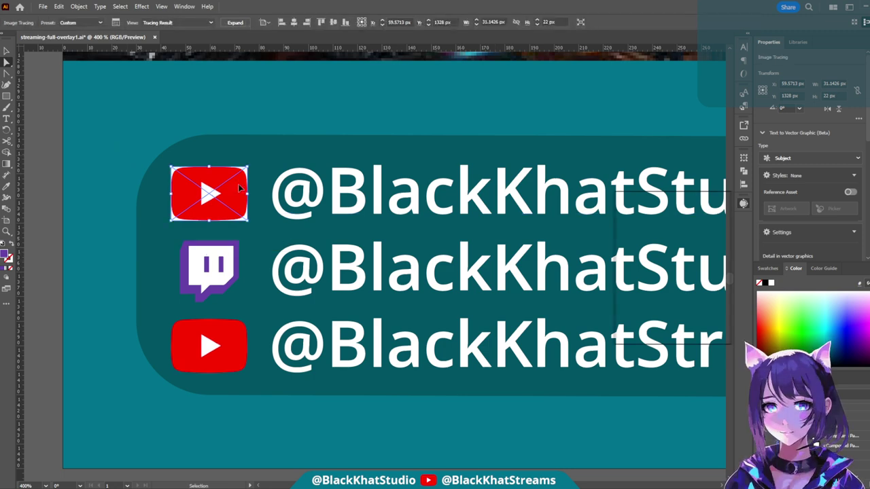
key("ctrl+s")
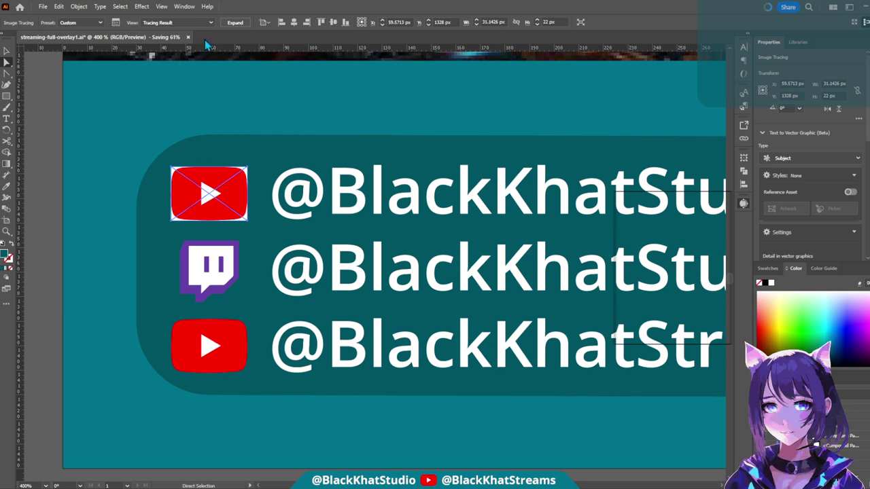
- Try expanding the first handle's traced YouTube logo into editable paths and undo the expansion
left_click(235, 23)
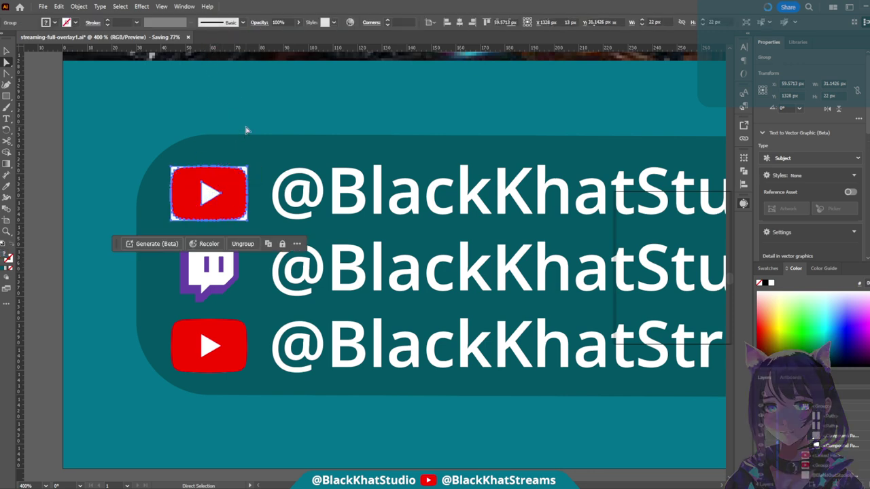
left_click(247, 130)
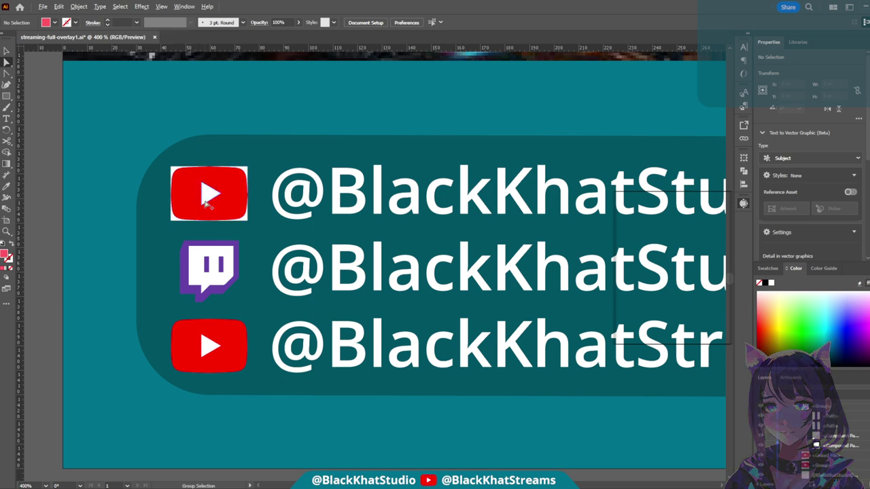
scroll(206, 202, "up", 1)
left_click(258, 194)
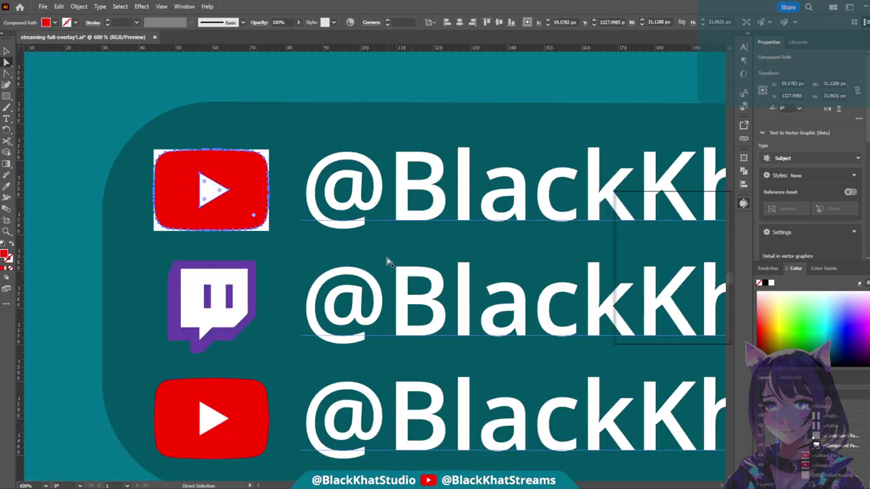
scroll(204, 149, "up", 2)
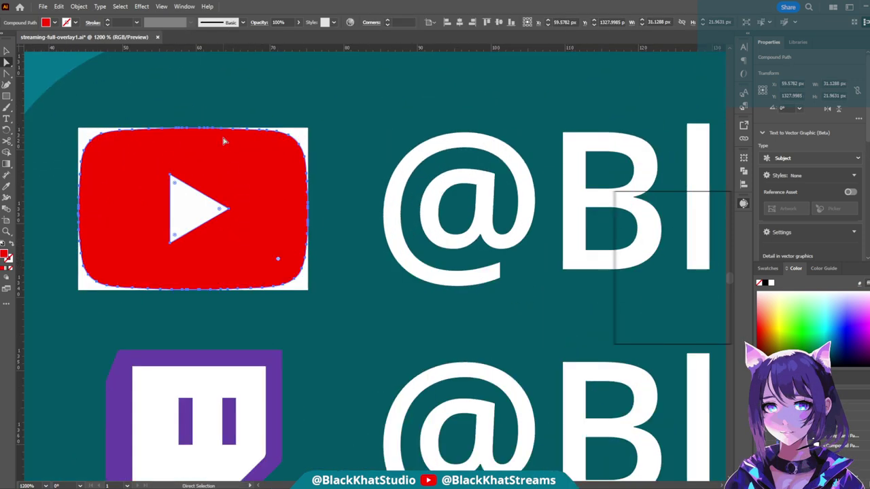
scroll(227, 154, "down", 3)
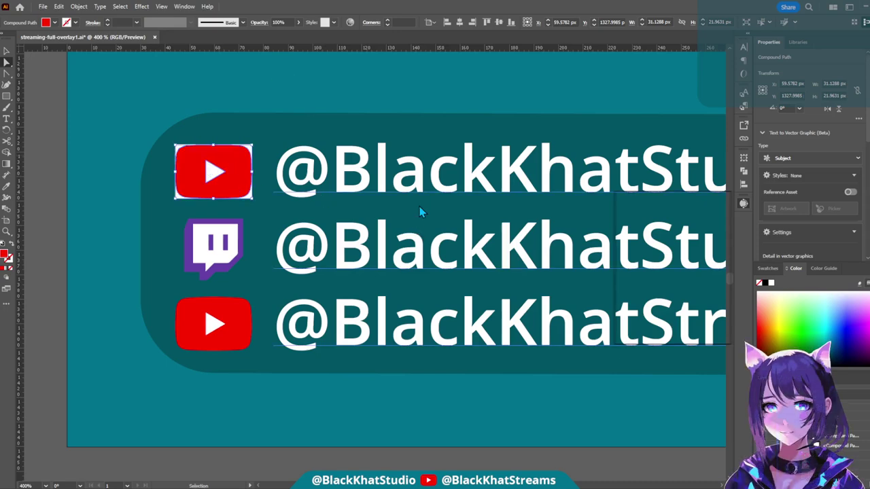
key("ctrl+z")
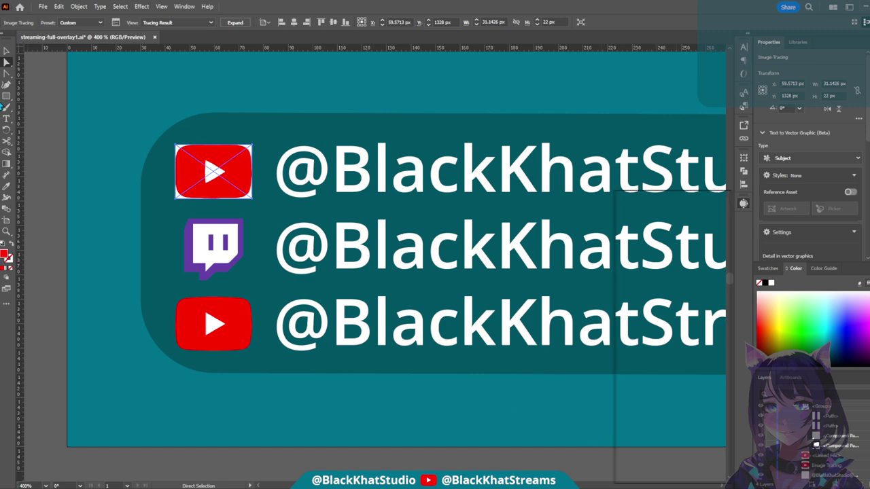
- Expand the first handle's YouTube logo trace into paths and delete the white background pieces at its corners
left_click(235, 23)
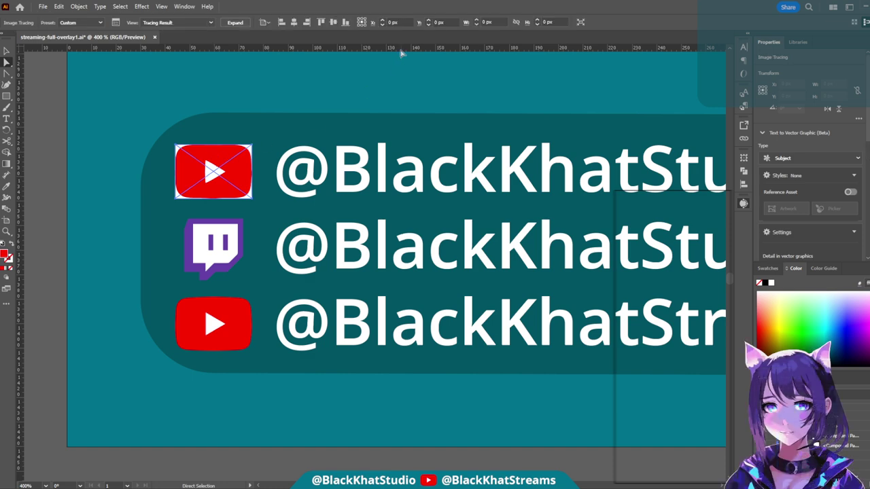
left_click(273, 136)
left_click(251, 154)
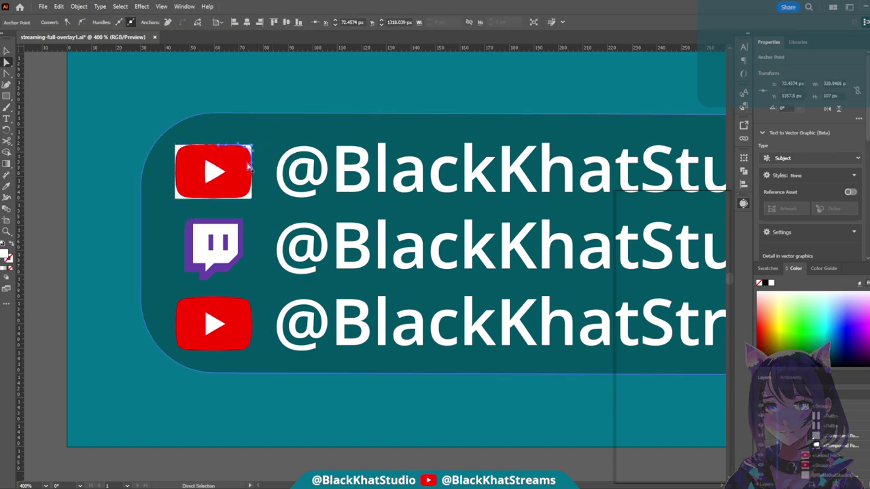
left_click(178, 151)
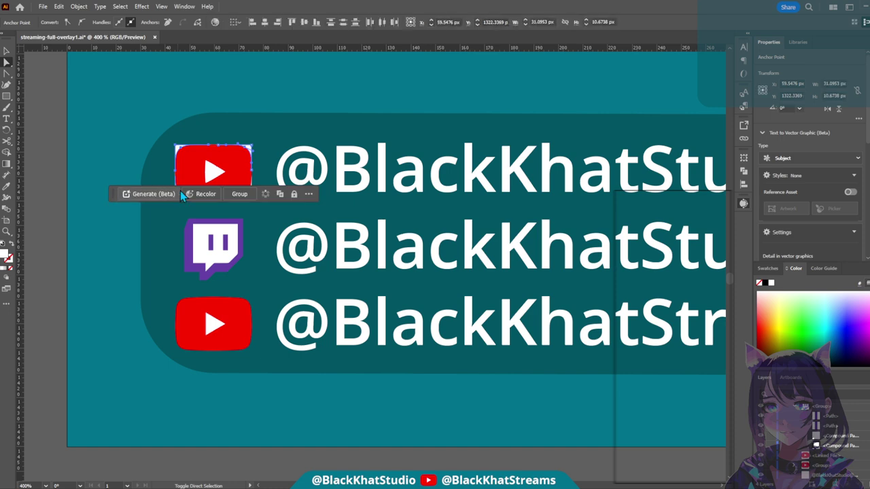
scroll(235, 168, "down", 1)
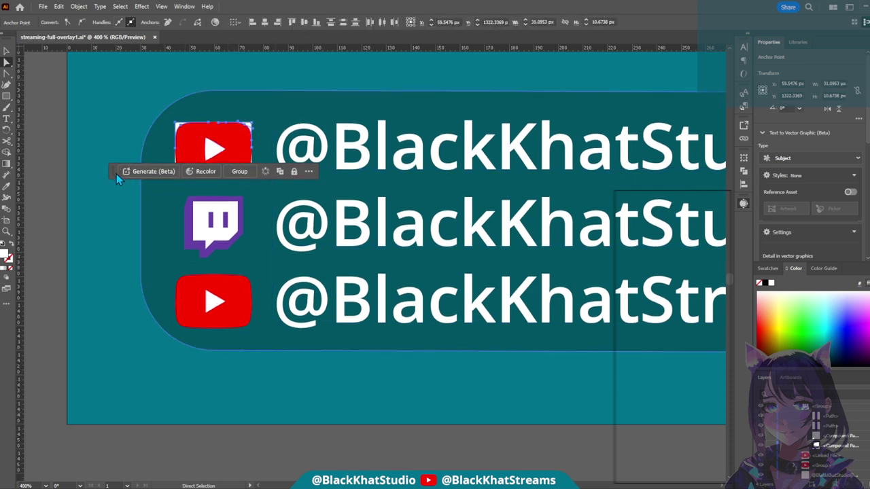
left_click_drag(114, 172, 125, 310)
left_click(177, 175)
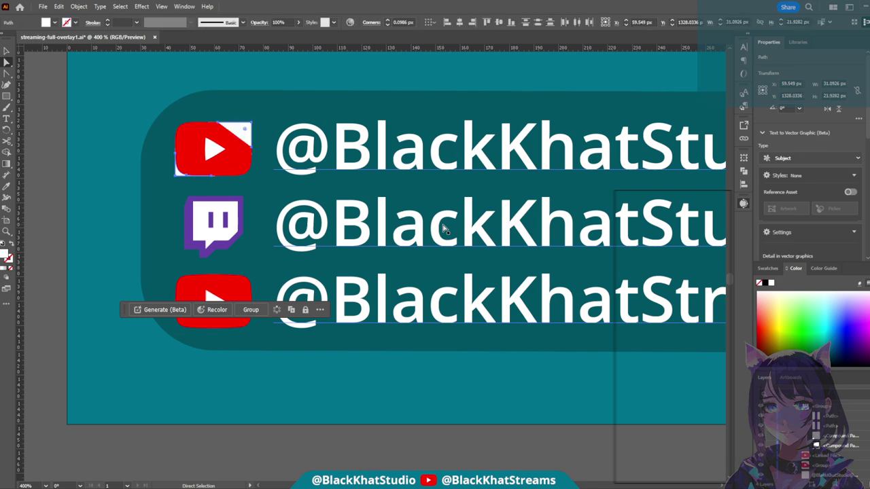
key("ctrl+shift+a")
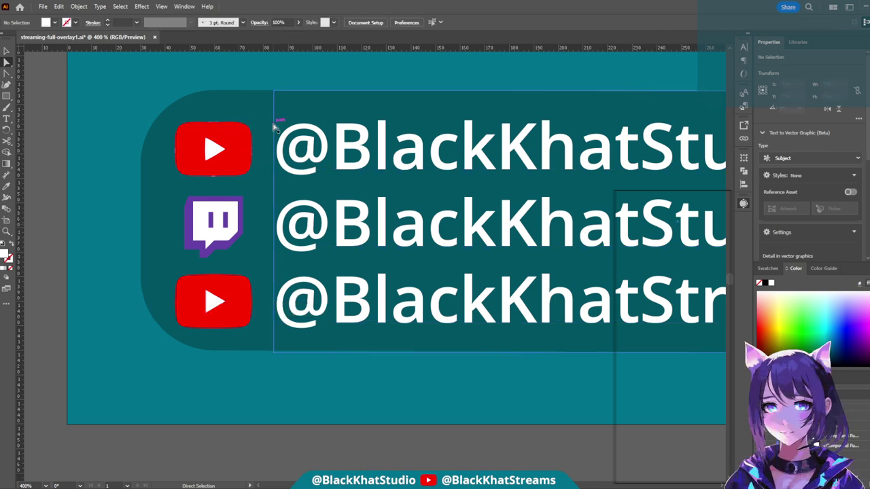
- Delete the thin white slivers along the upper and lower edges of the first YouTube logo
scroll(204, 115, "up", 6)
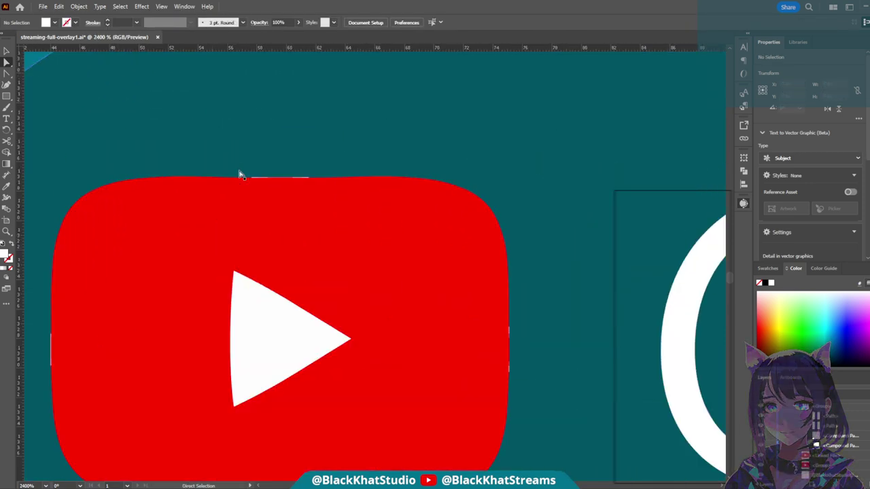
left_click(261, 179)
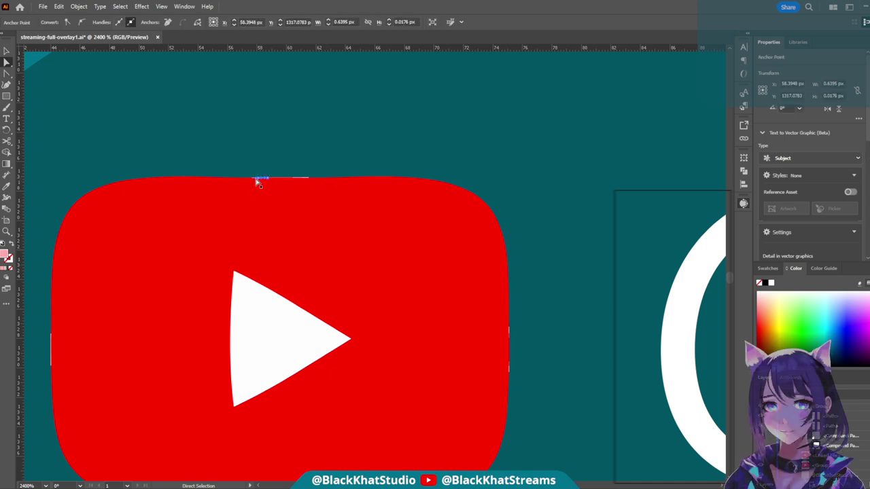
left_click(303, 177, "shift")
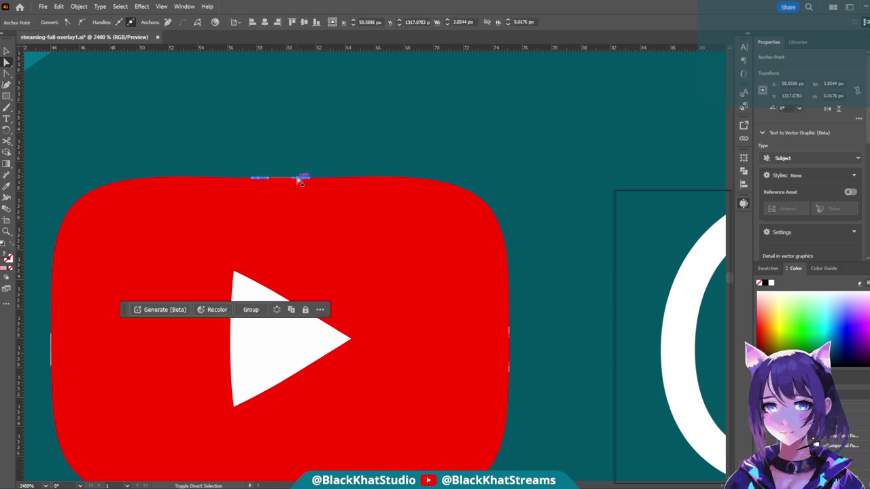
scroll(394, 208, "down", 3)
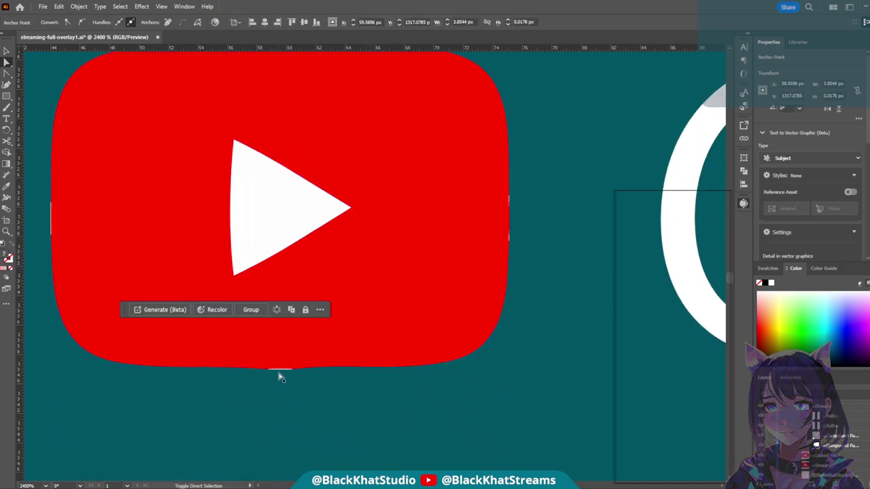
left_click(537, 366)
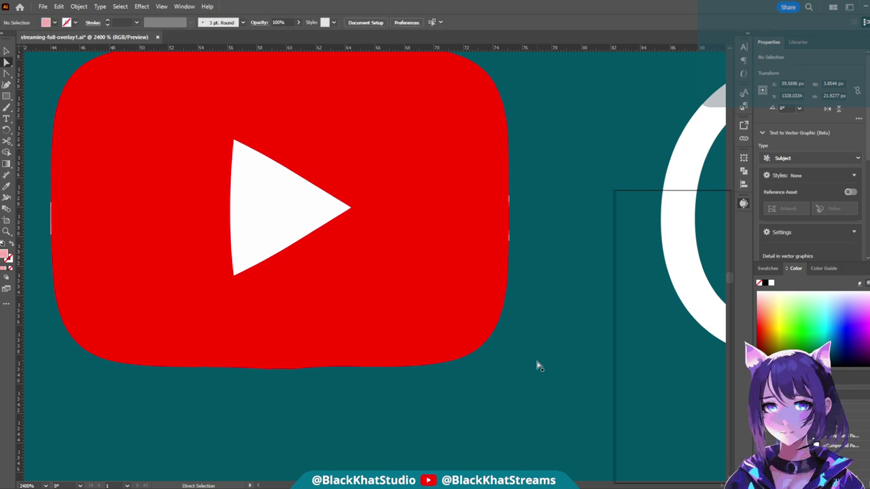
- Remove the two surplus anchor points in the middle of the red YouTube shape's lower edge to smooth it
left_click(216, 298)
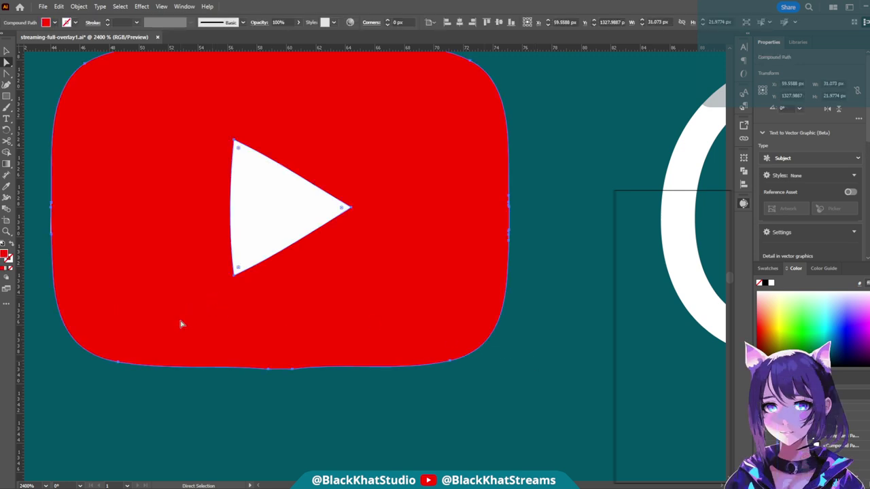
scroll(276, 411, "down", 1)
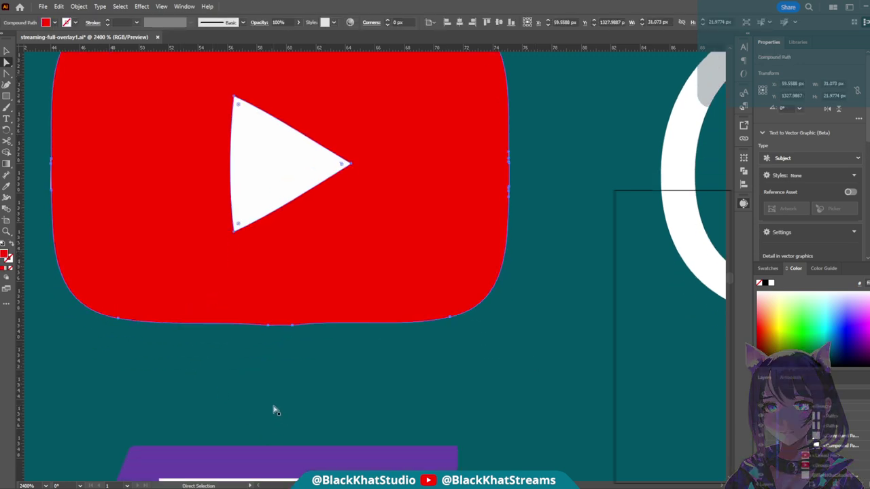
key("minus")
left_click(278, 327)
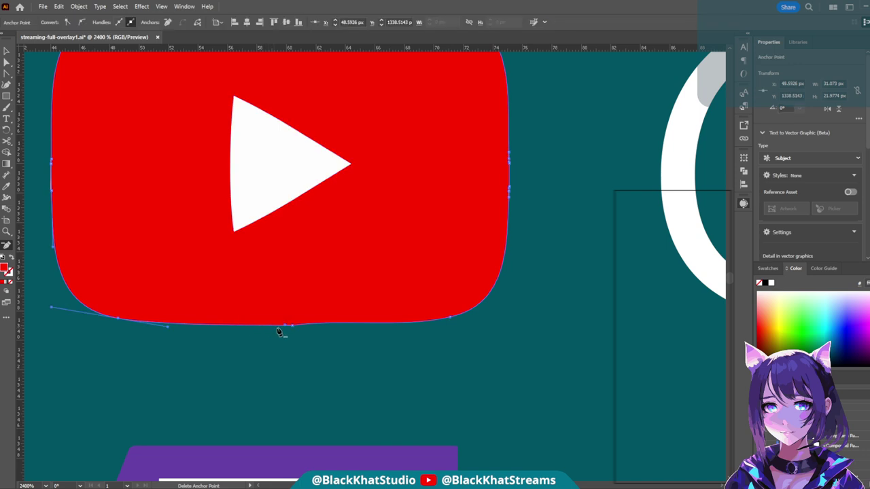
left_click(293, 327)
- Try moving an anchor point from the middle of the red shape's upper edge toward its left corner
scroll(449, 362, "up", 3)
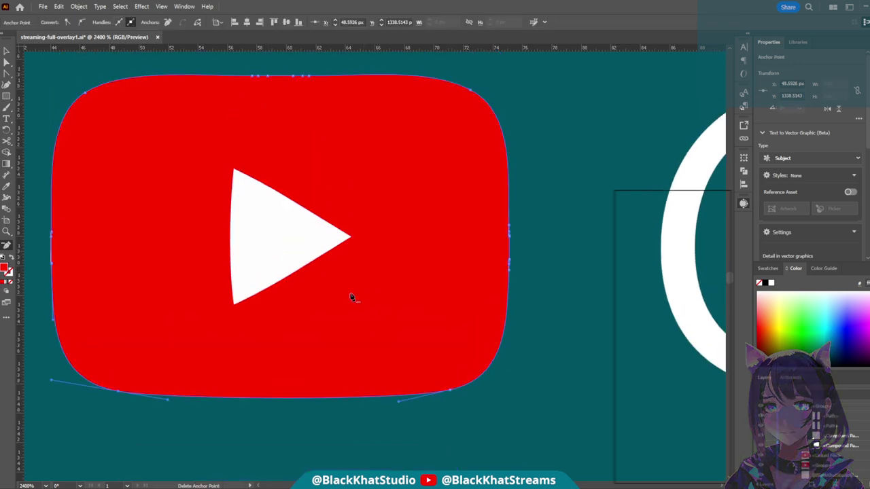
left_click(249, 120)
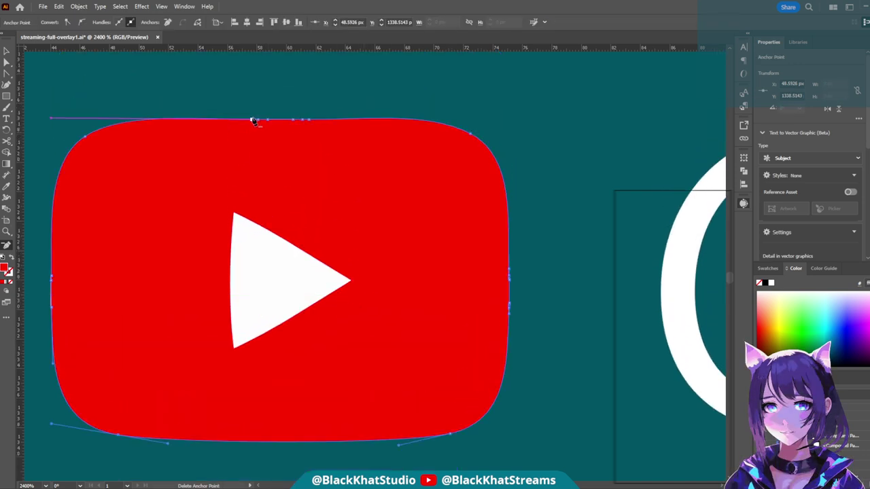
key("a")
left_click_drag(252, 121, 178, 123)
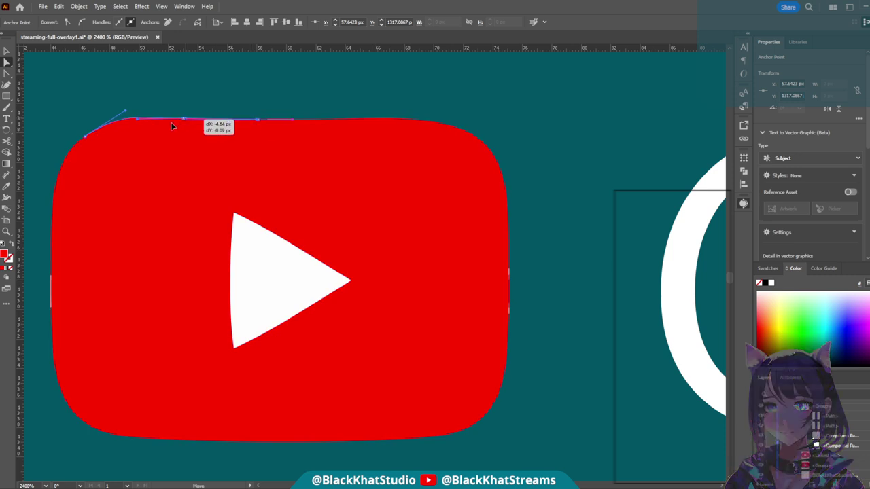
left_click(253, 159, "ctrl")
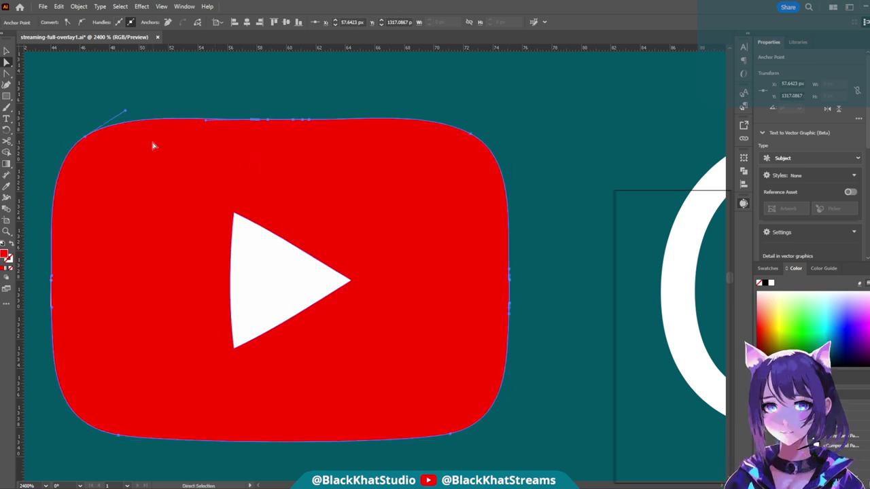
- Add an anchor point near each rounded corner on the red YouTube shape's upper edge
key("plus")
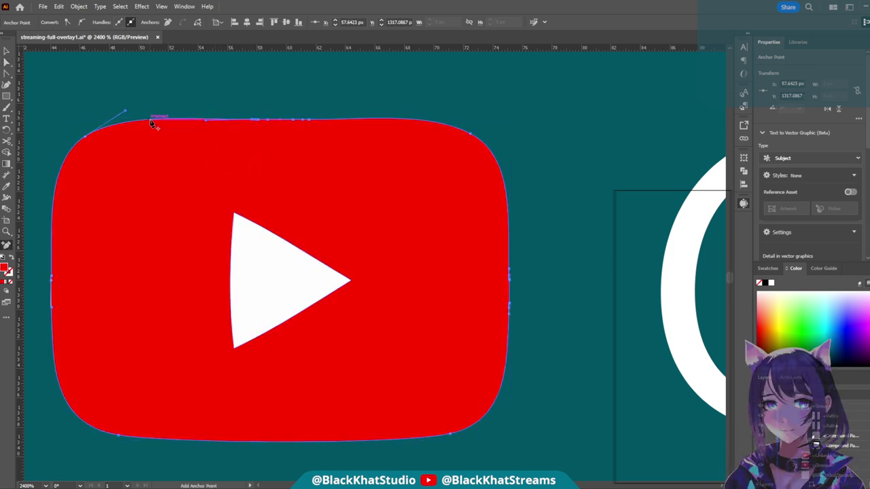
left_click(408, 122)
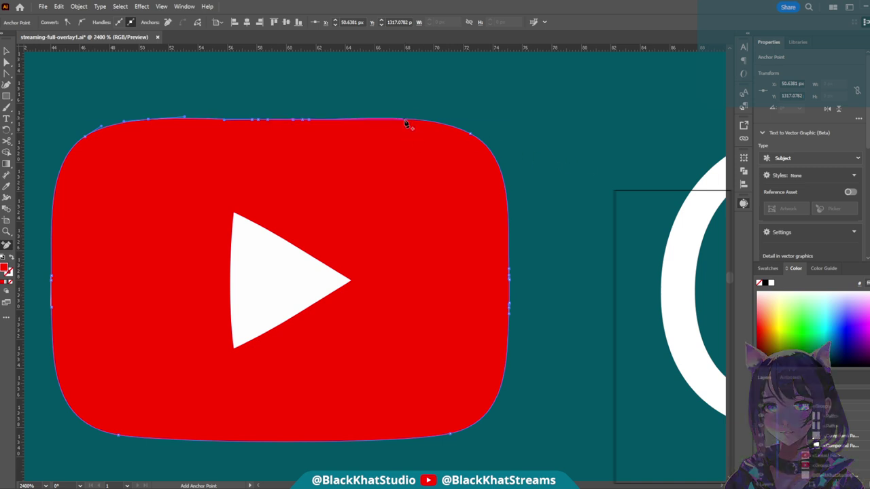
left_click(407, 119)
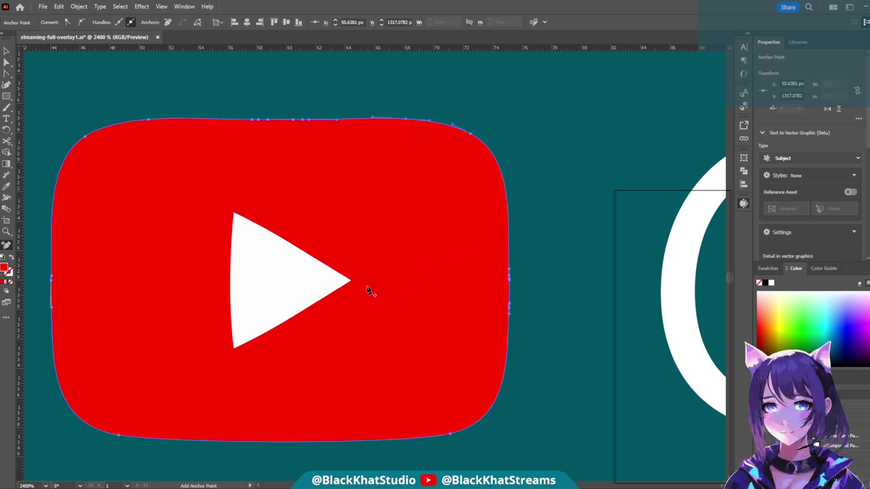
- Delete the surplus anchor points between the two new ones on the red shape's upper edge to straighten it
key("-")
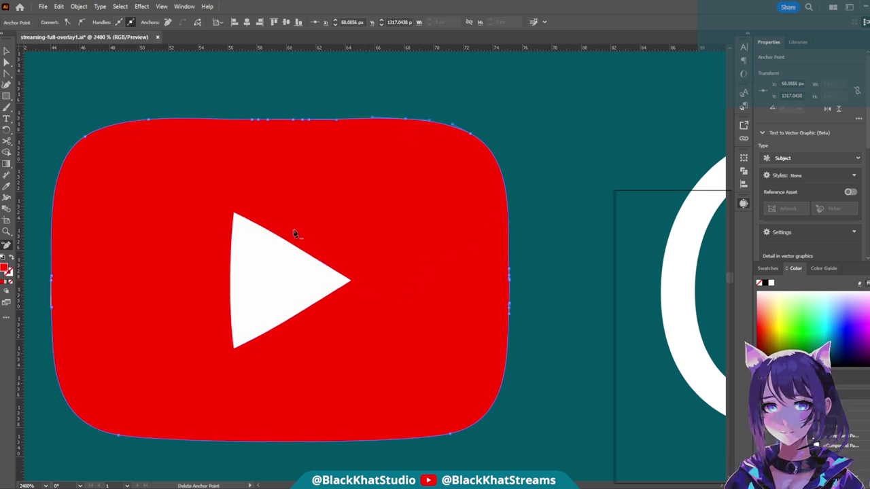
left_click(290, 121)
left_click(272, 120)
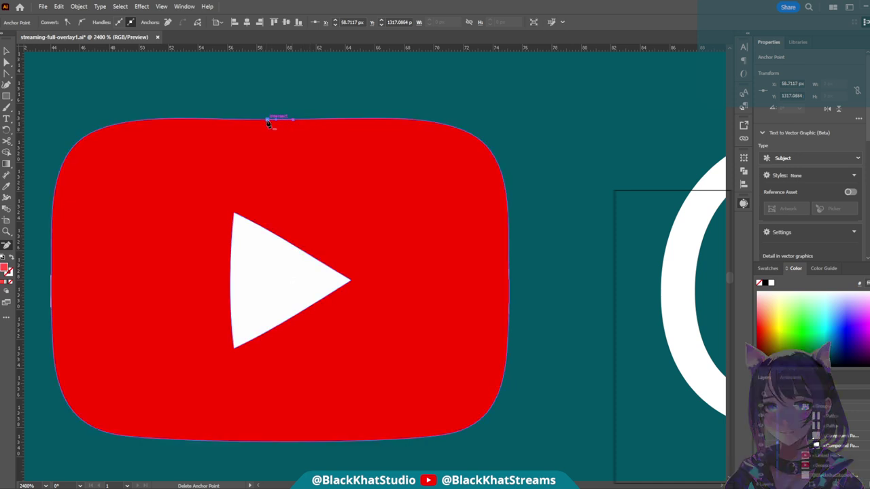
key("ctrl+shift+a")
left_click(306, 146)
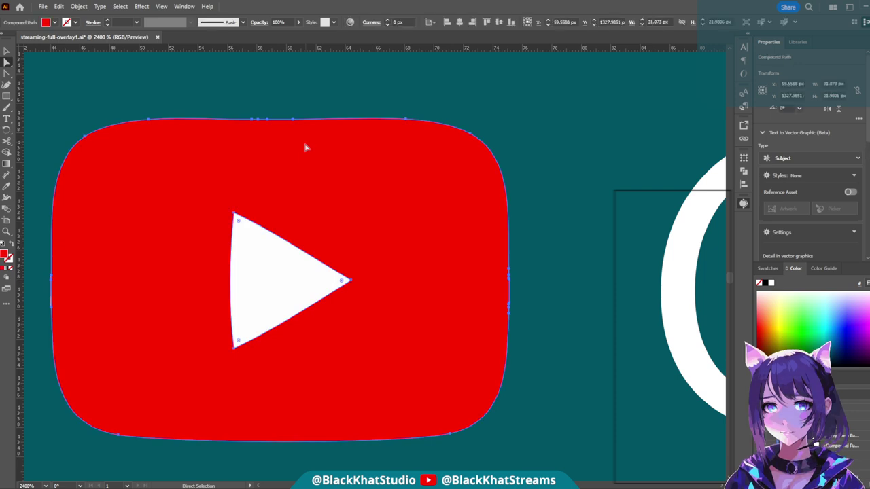
left_click(264, 120)
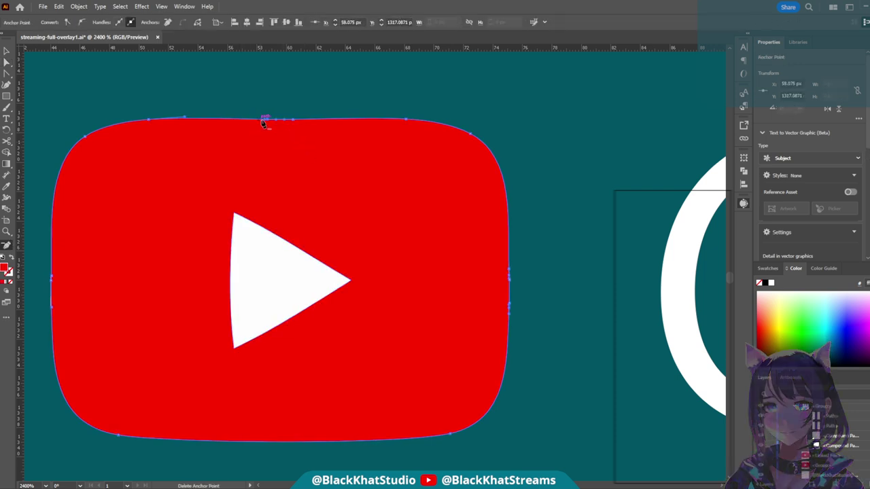
left_click(297, 121)
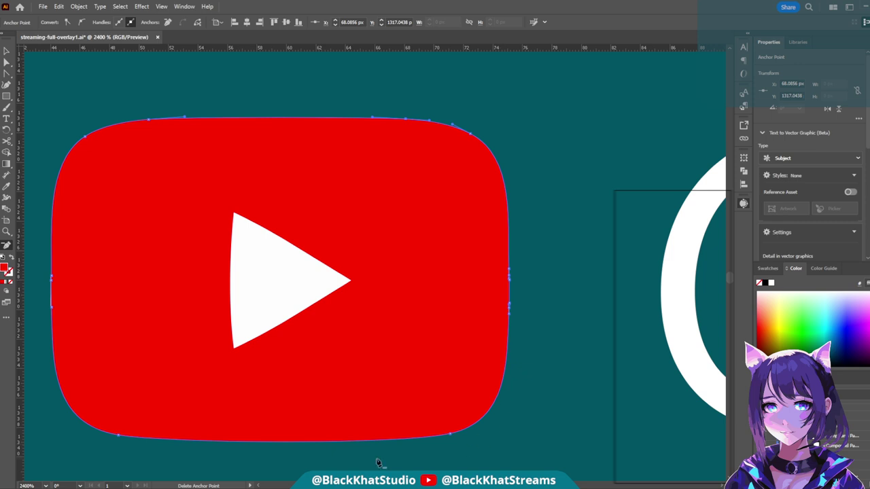
scroll(591, 214, "right", 3)
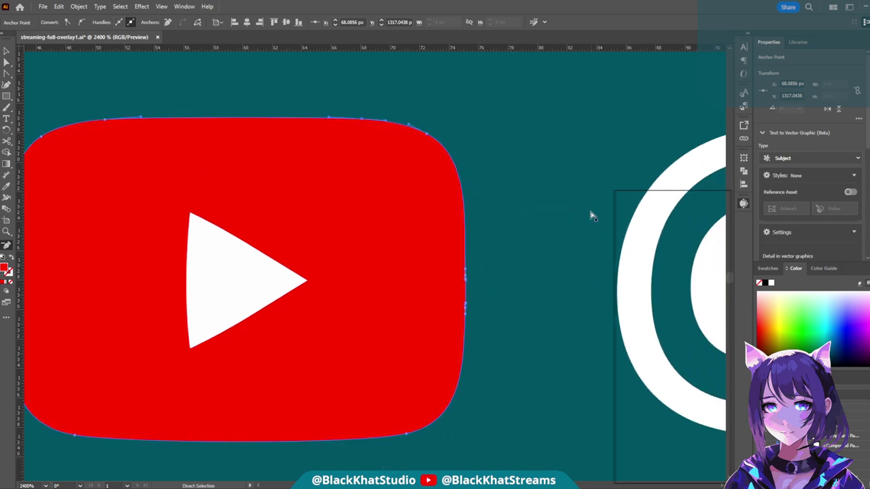
- Delete the stray pale sliver on the left edge of the red YouTube shape
scroll(356, 375, "left", 5)
scroll(357, 376, "left", 2)
scroll(357, 376, "up", 1)
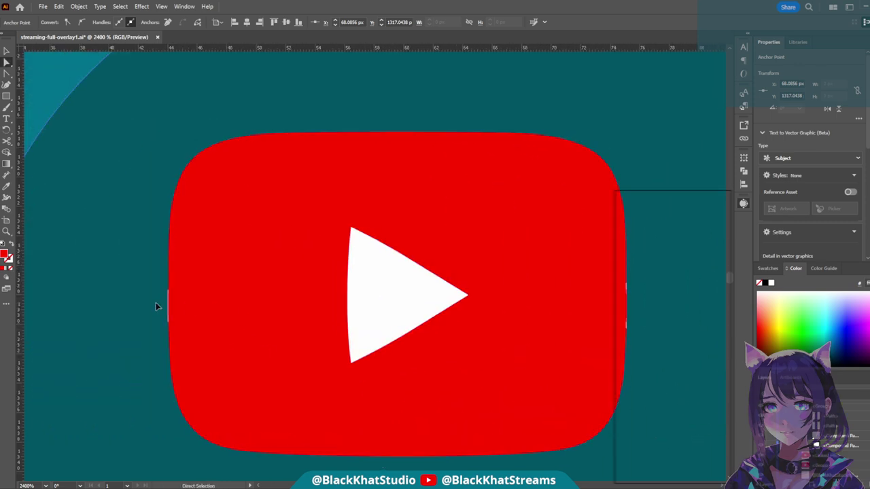
left_click(172, 309)
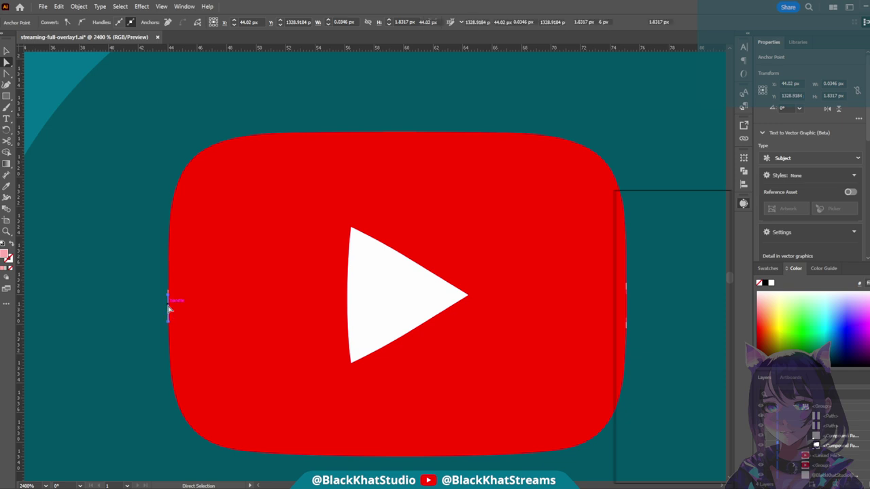
left_click(169, 297)
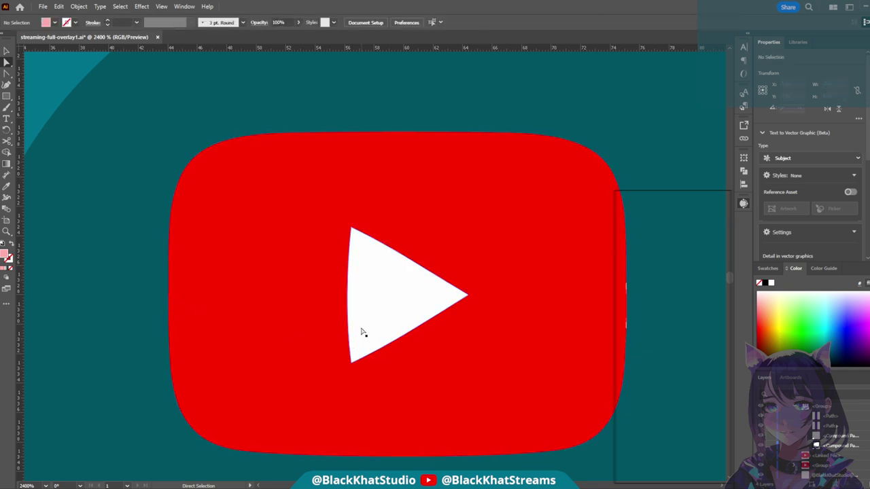
- Delete the uppermost pale sliver along the right edge of the red YouTube shape
scroll(359, 323, "right", 3)
scroll(517, 313, "right", 1)
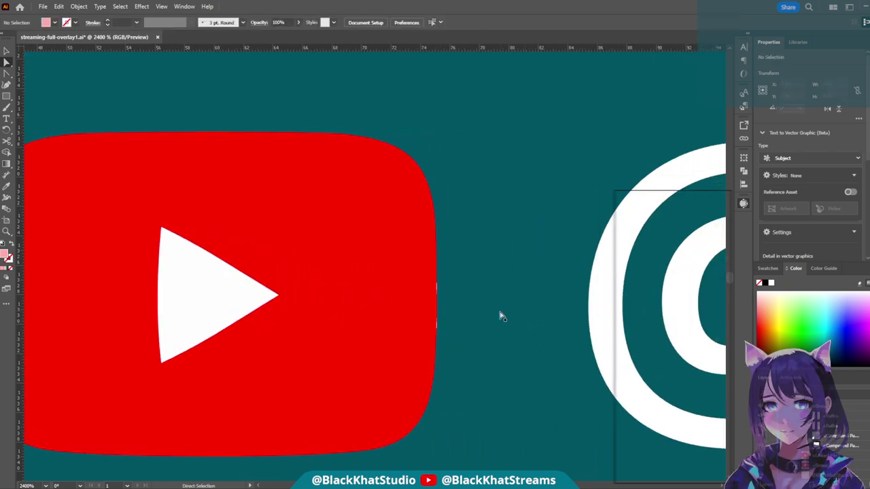
scroll(452, 311, "up", 1)
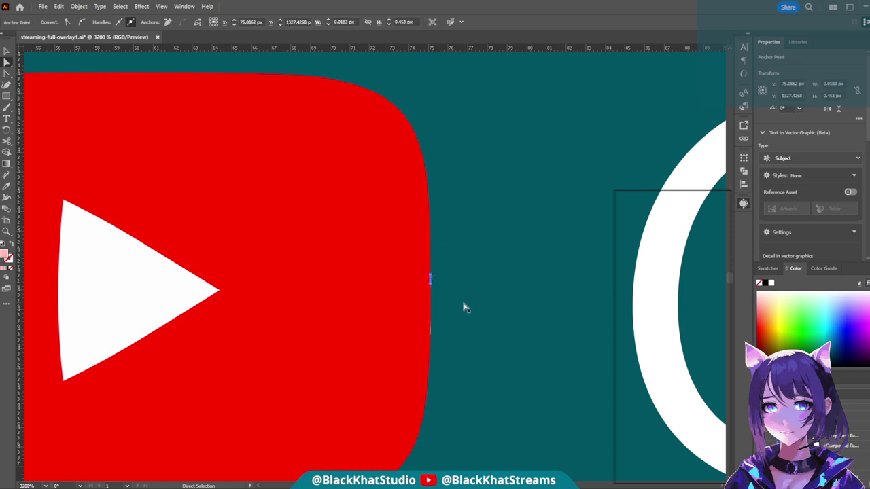
left_click(431, 329)
left_click(441, 329)
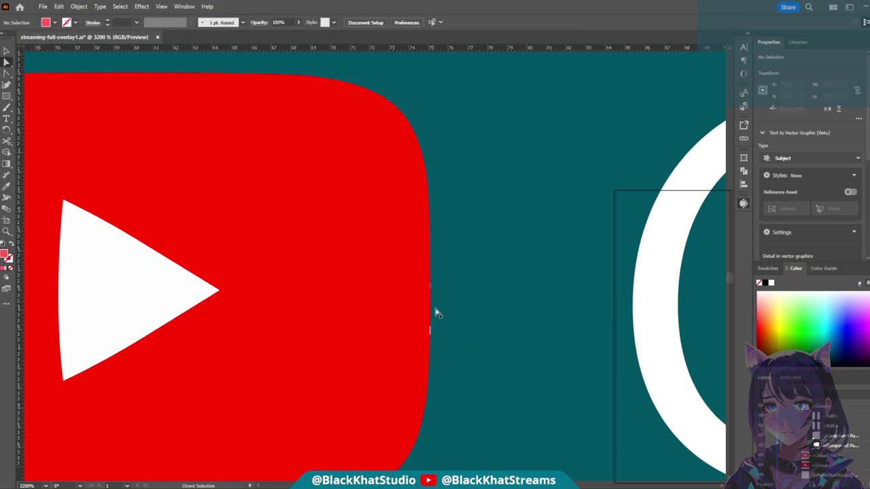
left_click(431, 314)
key("Delete")
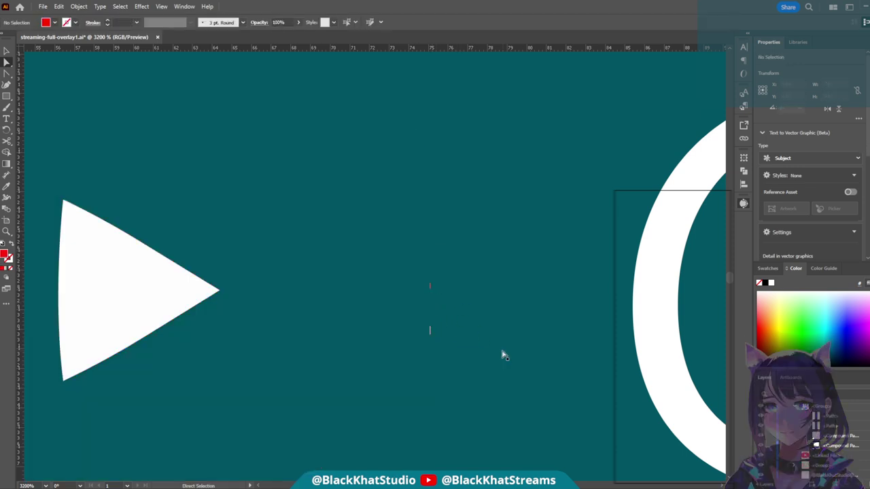
key("ctrl+z")
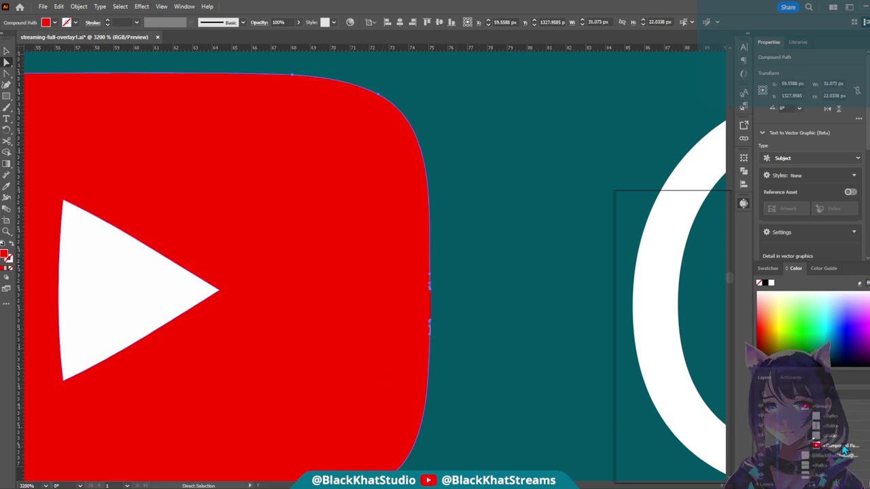
- Delete the two remaining tiny slivers on the right edge of the red YouTube shape
left_click(429, 330)
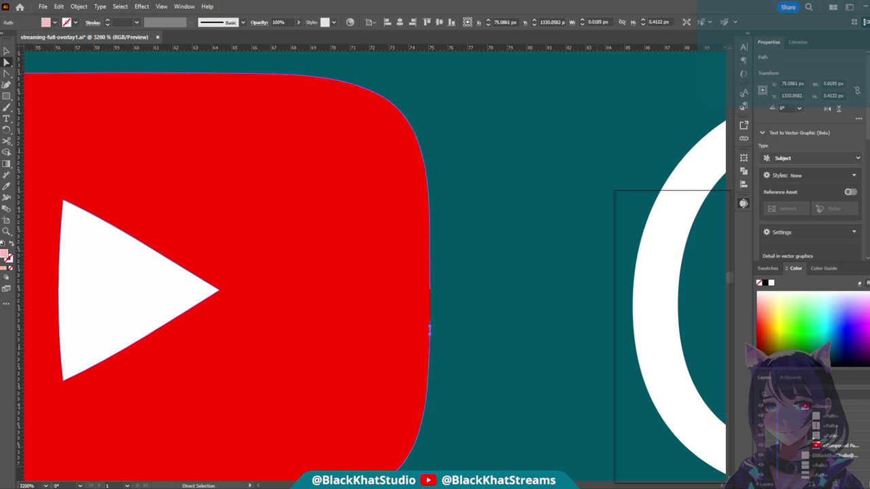
key("ctrl+shift+a")
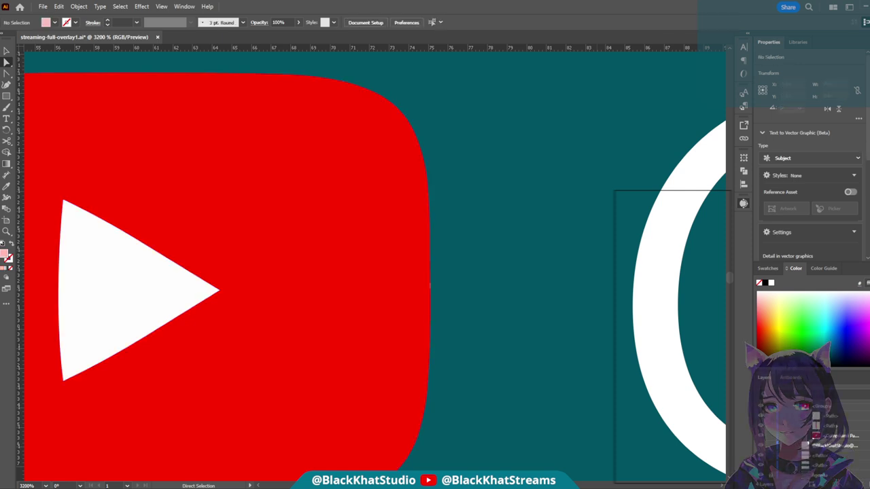
left_click(866, 438)
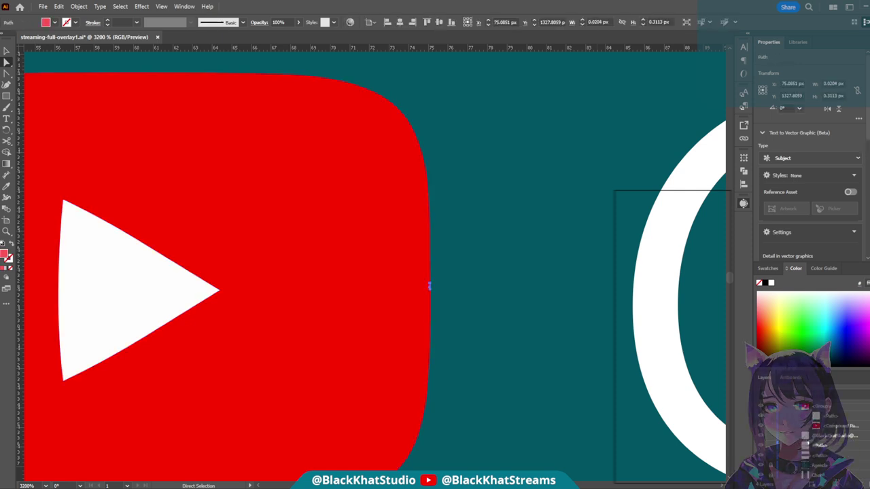
left_click(860, 440)
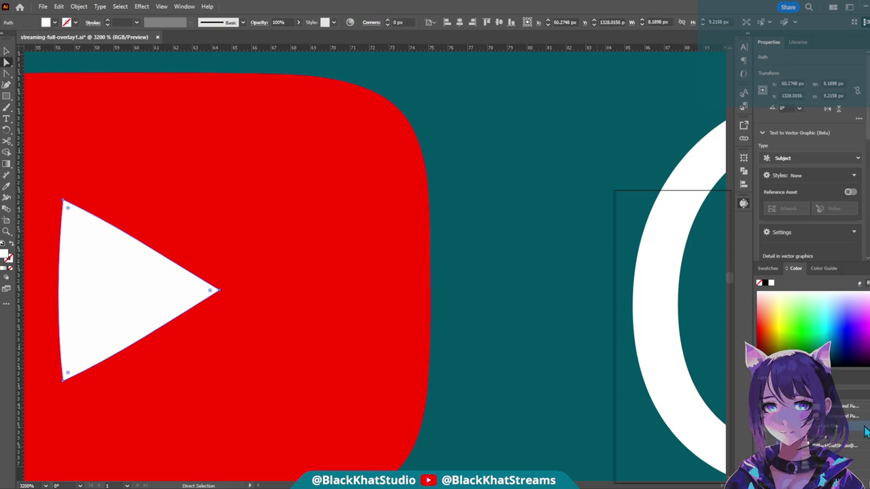
key("Delete")
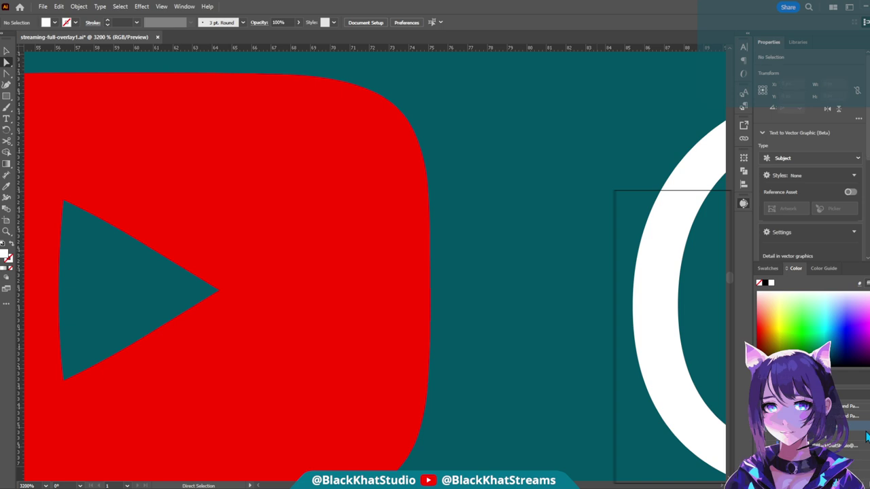
key("ctrl+z")
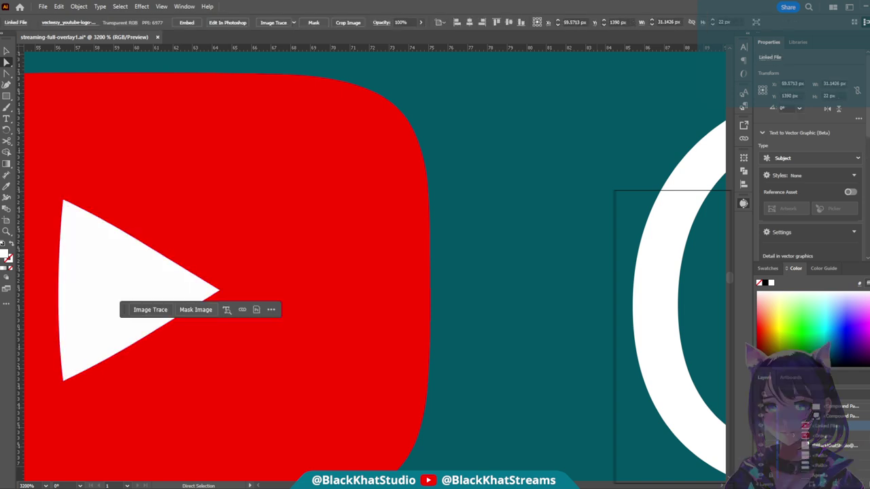
- Delete the leftover linked YouTube logo image and clear the selection
key("ctrl+shift+a")
left_click_drag(204, 291, 499, 408)
scroll(489, 394, "down", 3)
scroll(490, 394, "right", 5)
scroll(374, 367, "left", 4)
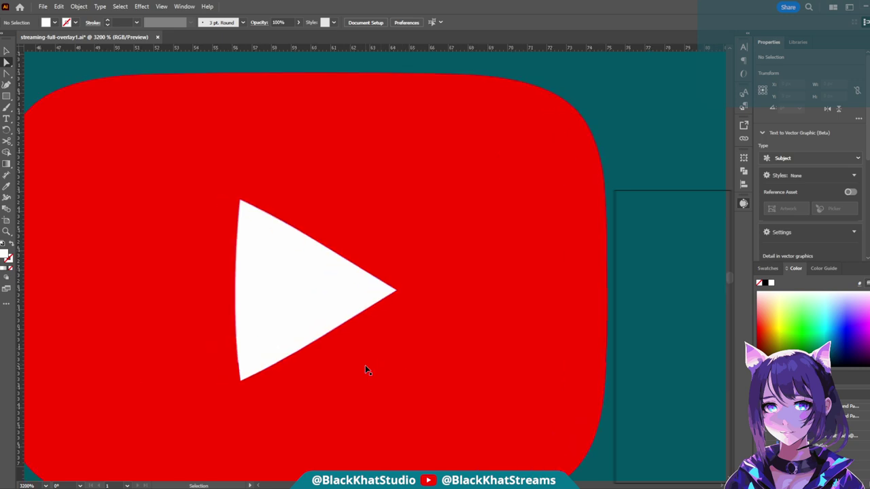
scroll(365, 374, "down", 4)
scroll(365, 374, "down", 5)
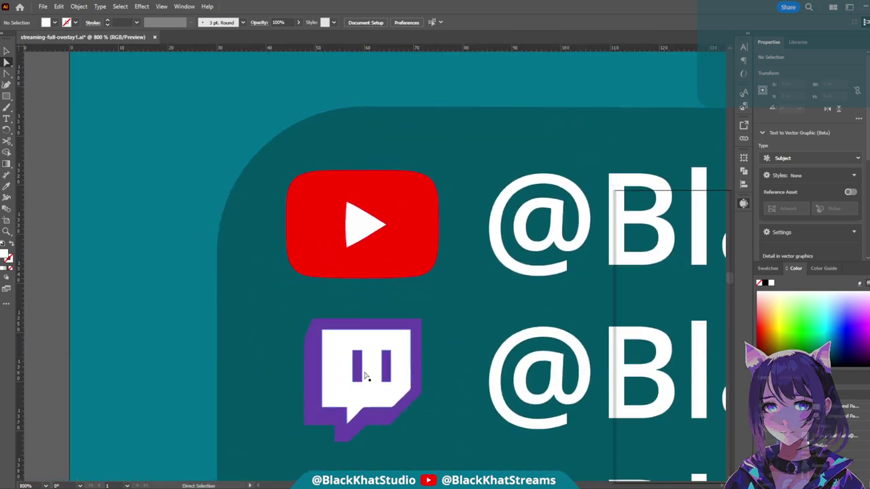
scroll(365, 377, "down", 3)
scroll(360, 382, "down", 3)
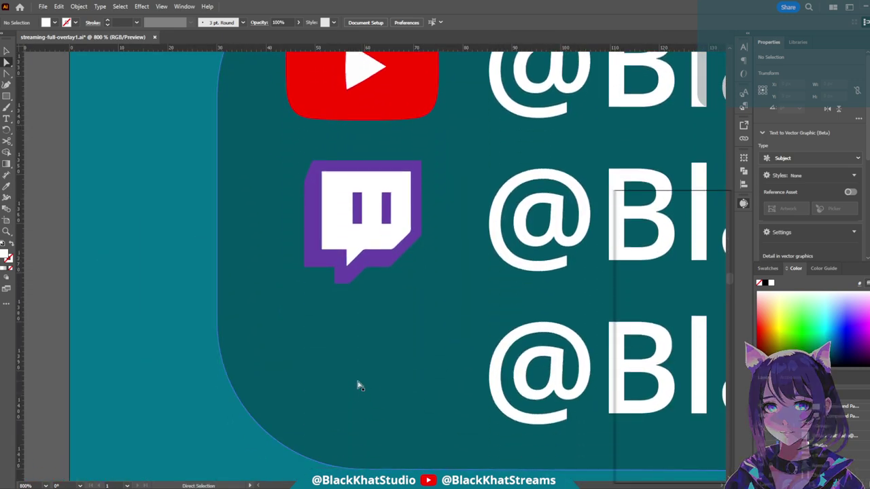
scroll(357, 384, "up", 2)
left_click(365, 102)
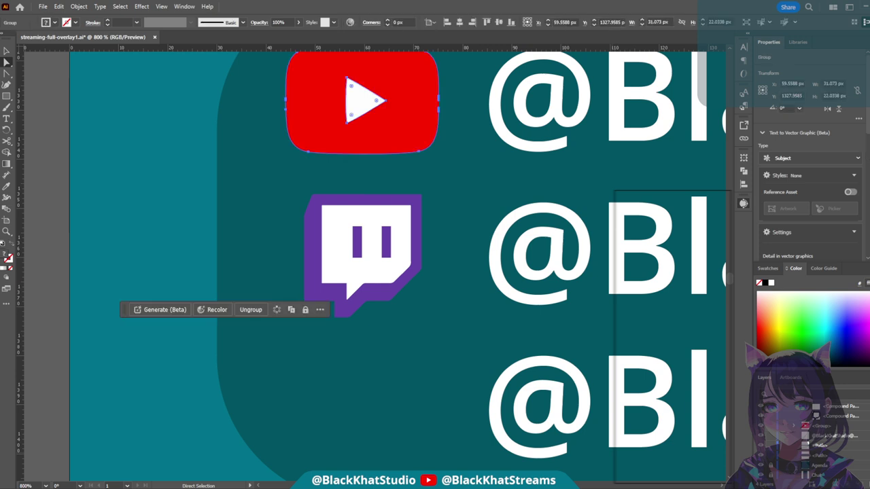
left_click_drag(398, 112, 407, 398)
scroll(485, 414, "down", 3)
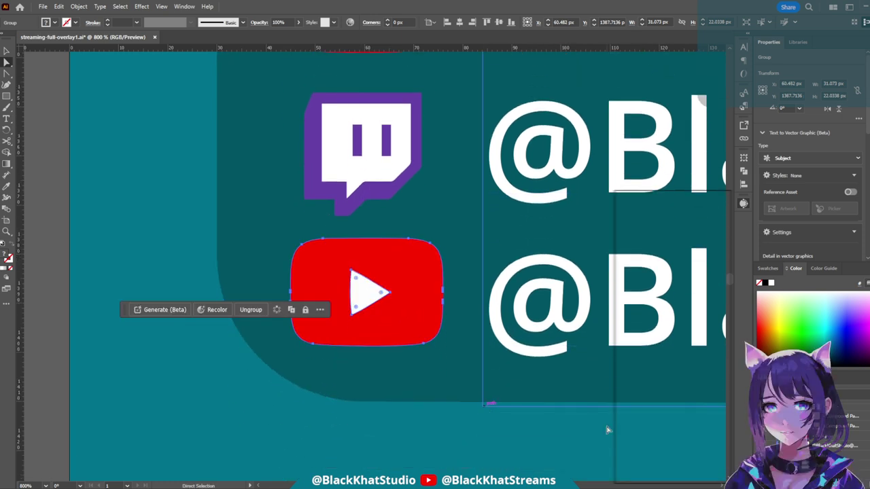
- Nudge the copied YouTube logo down 2 px to centre it vertically on the third handle, and deselect it
key("Down")
key("Down")
key("Down")
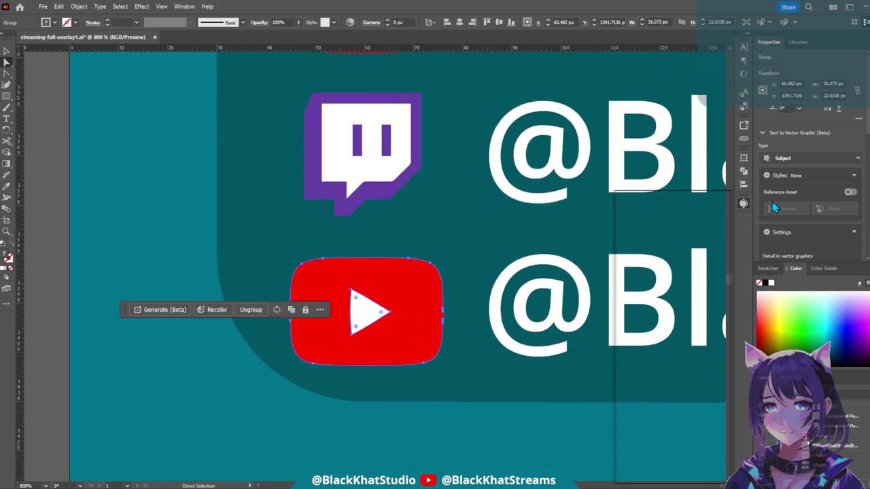
key("Up")
left_click(570, 460)
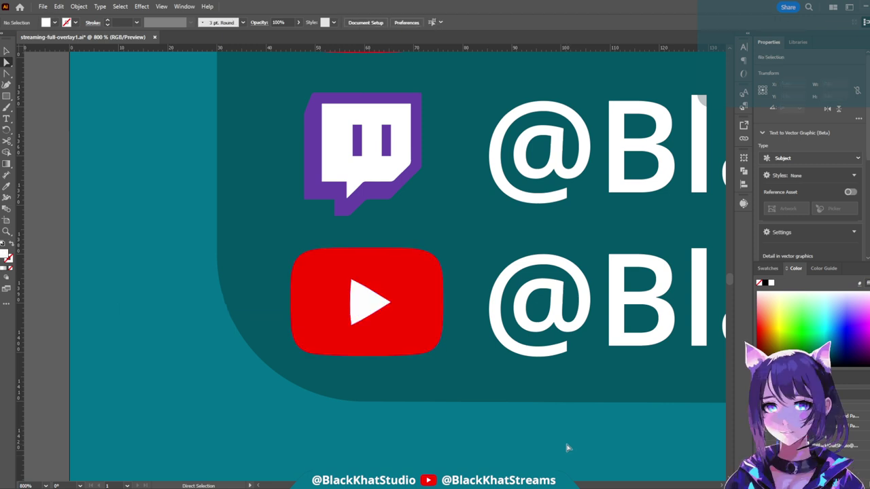
- Place a vertical guide at X 75 px along the right edge of the upper YouTube logo
scroll(539, 385, "right", 2)
scroll(539, 387, "down", 4)
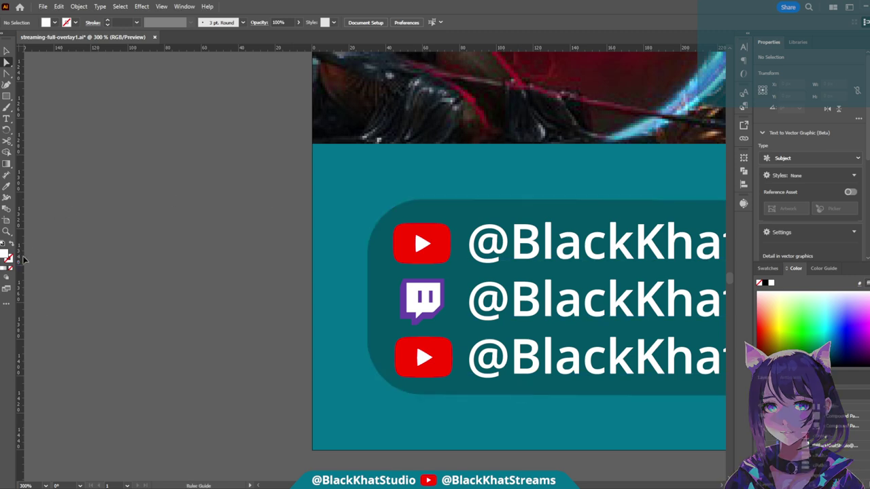
left_click_drag(24, 259, 452, 279)
scroll(460, 408, "up", 3)
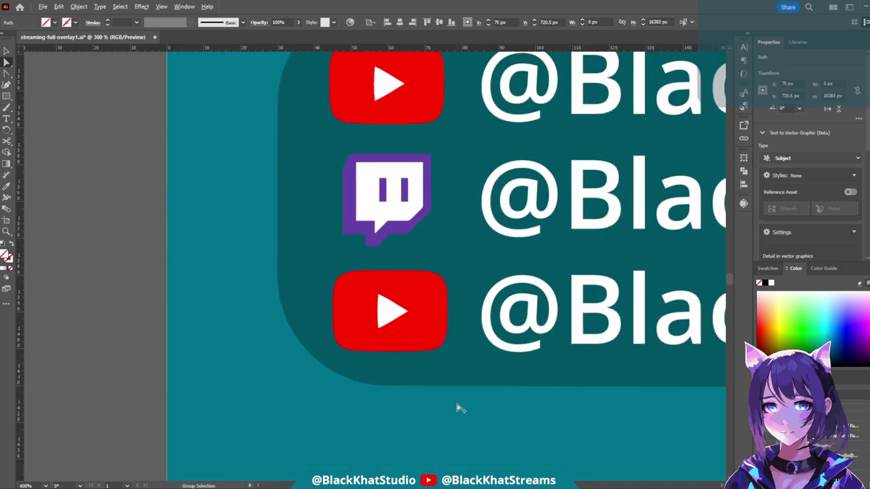
scroll(459, 407, "up", 1)
scroll(435, 360, "up", 1)
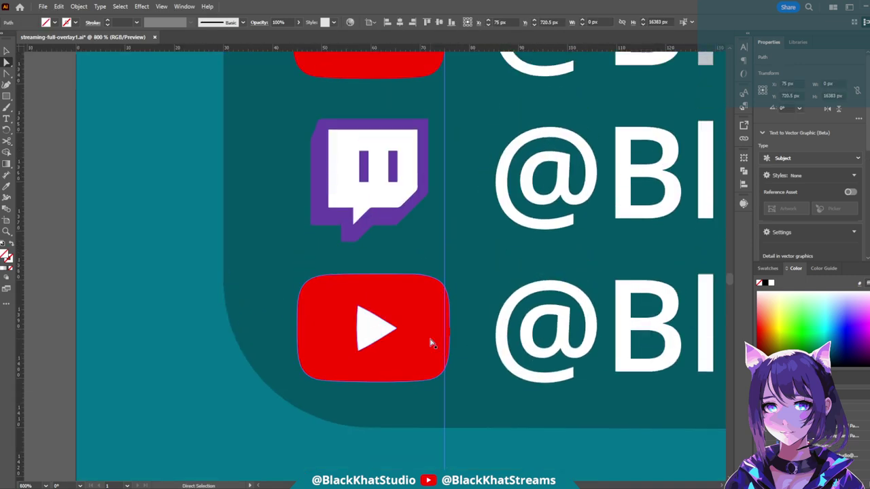
- Nudge the lower YouTube logo 1 px left to align its right edge with the guide, and save the file
left_click(381, 327)
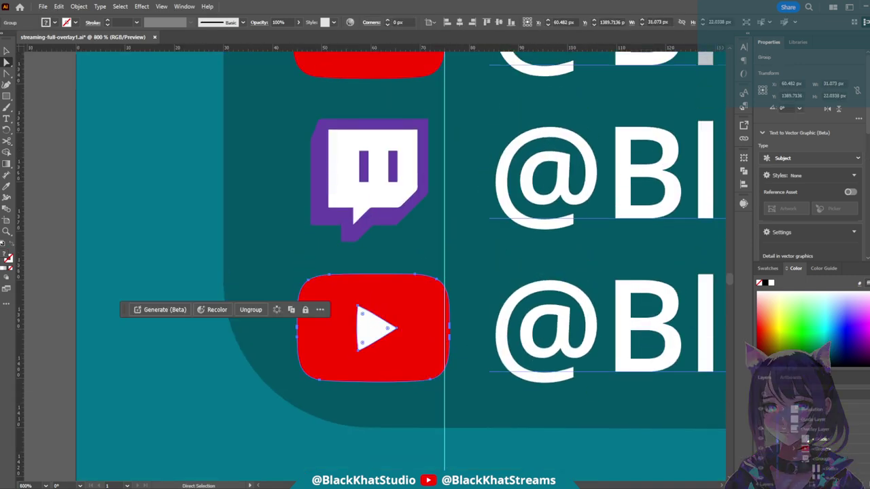
scroll(578, 361, "up", 1)
key("Left")
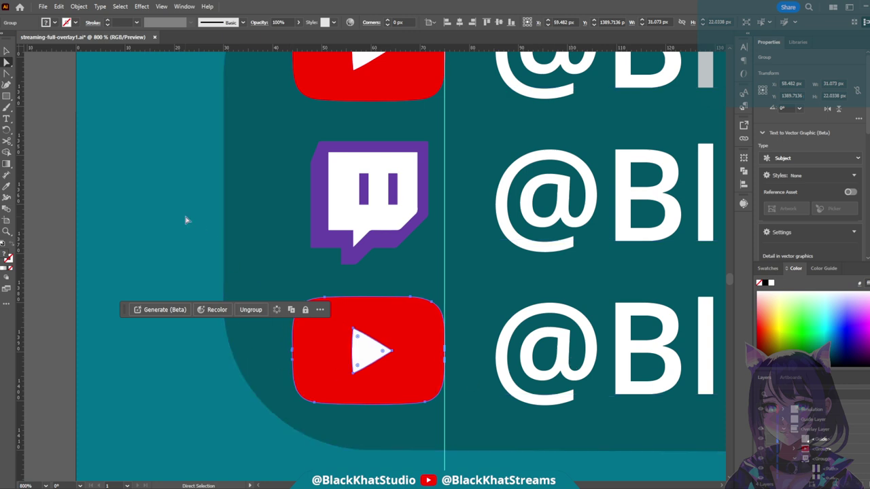
left_click(202, 256)
- Examine the handle panel with its logos and the overlay's whole bottom bar
scroll(454, 355, "down", 4)
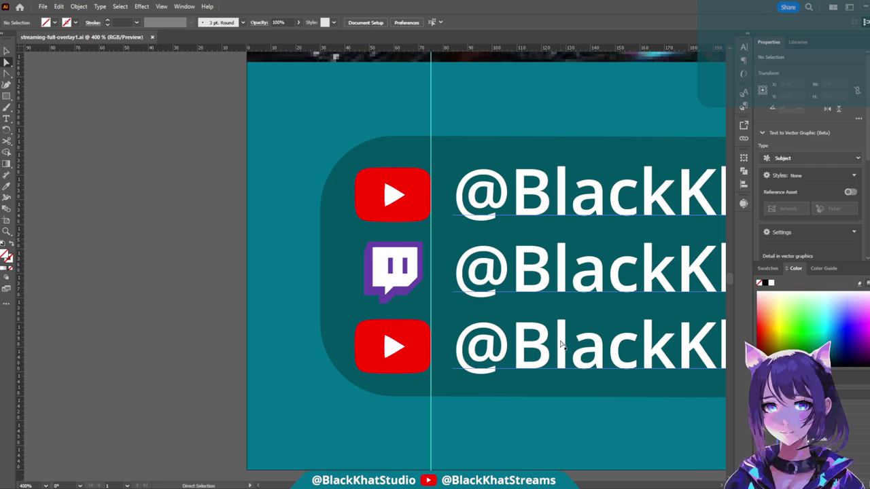
scroll(555, 338, "right", 1)
scroll(555, 338, "right", 3)
scroll(554, 338, "down", 2)
scroll(541, 346, "right", 5)
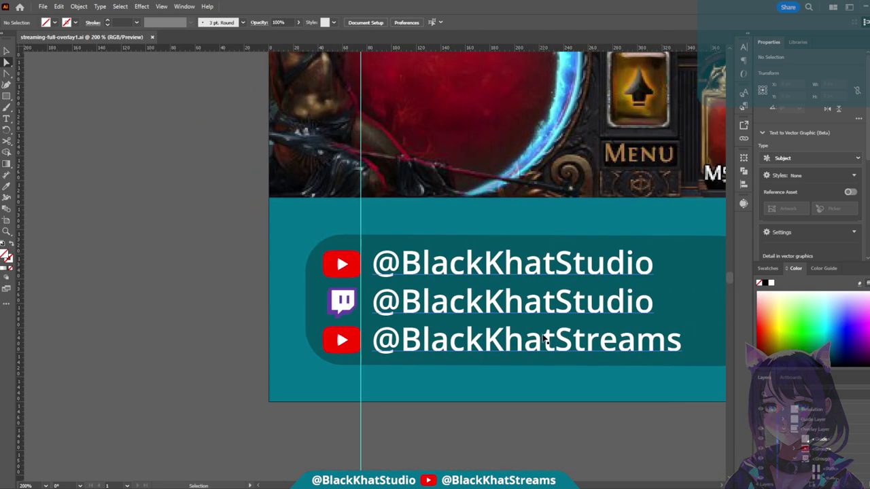
scroll(544, 350, "down", 4)
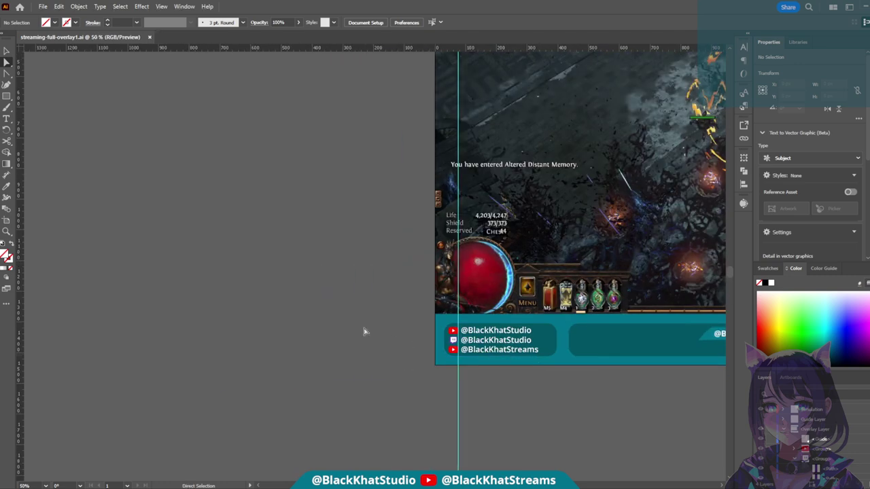
scroll(473, 333, "right", 5)
scroll(473, 333, "right", 8)
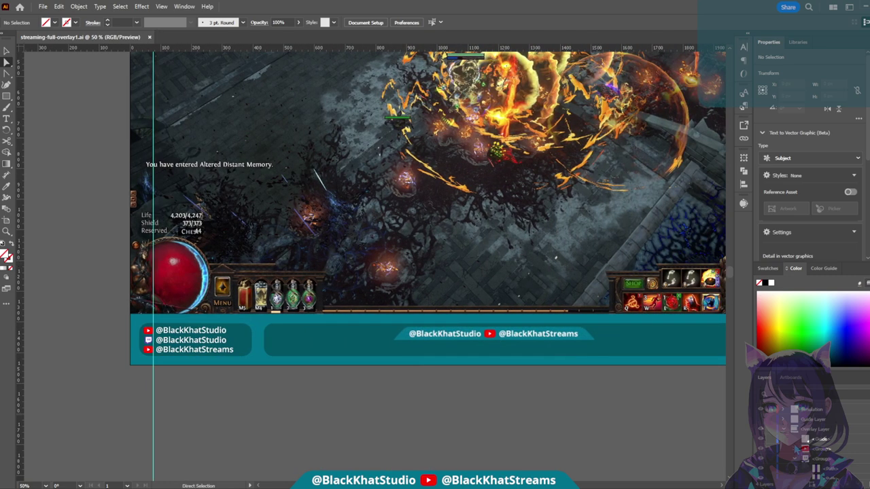
- Collapse the swatches to make room for the layer list and move the new guide from Overlay Layer into Guide Layer
left_click(775, 271)
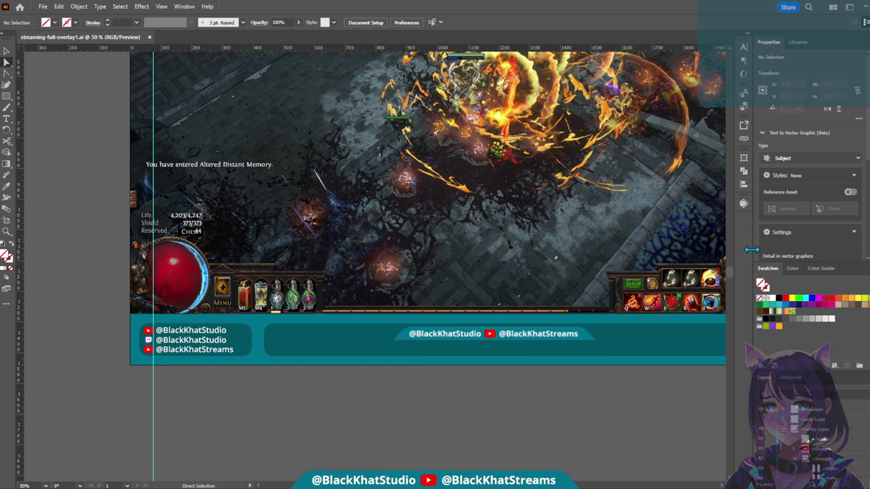
double_click(865, 270)
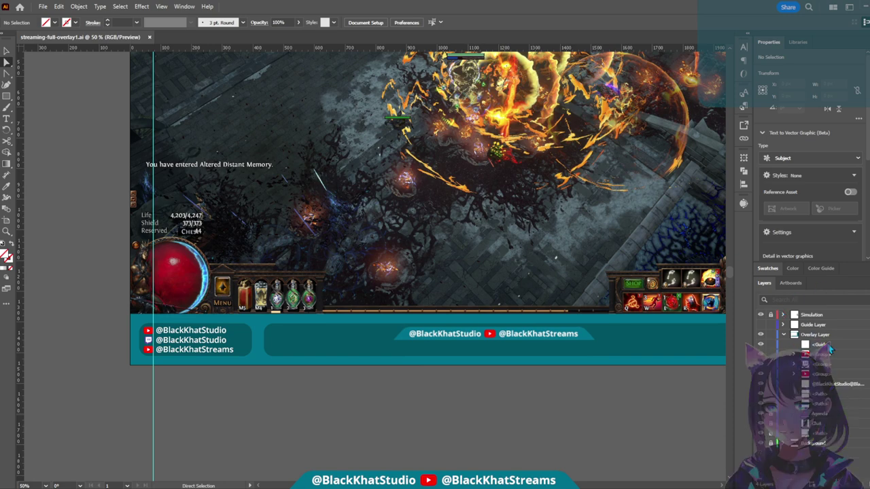
left_click_drag(823, 337, 818, 329)
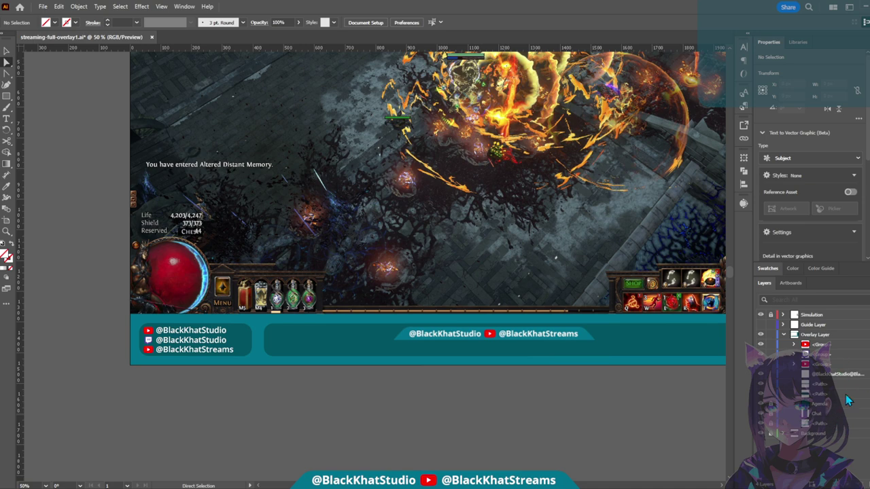
- Toggle the Guide Layer's visibility to check its guides, leaving the layer hidden
left_click(760, 326)
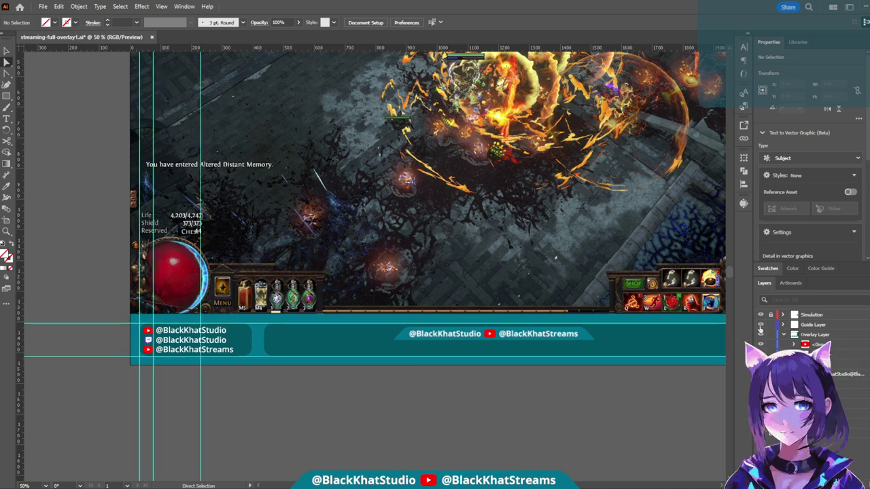
left_click(761, 328)
left_click(761, 327)
left_click(760, 328)
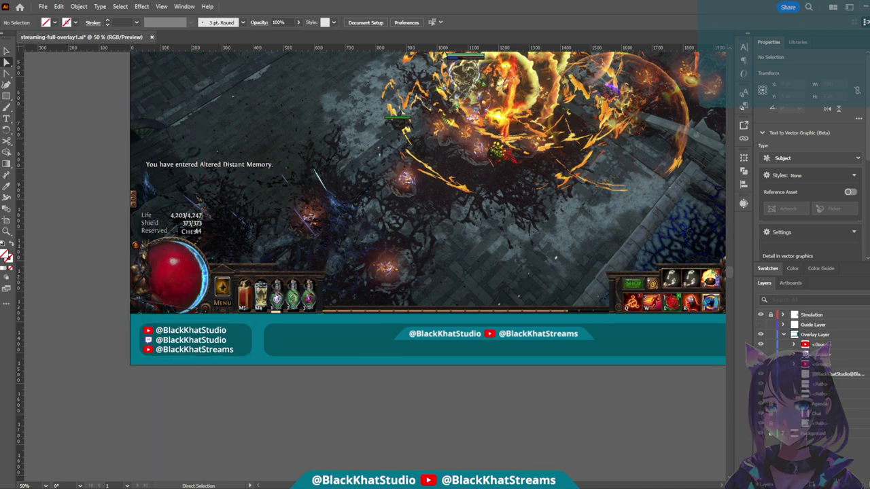
- Inspect the bottom bar by selecting the handle text, the long rounded panel and the short rounded panel one after another
scroll(263, 461, "left", 2)
left_click(303, 353)
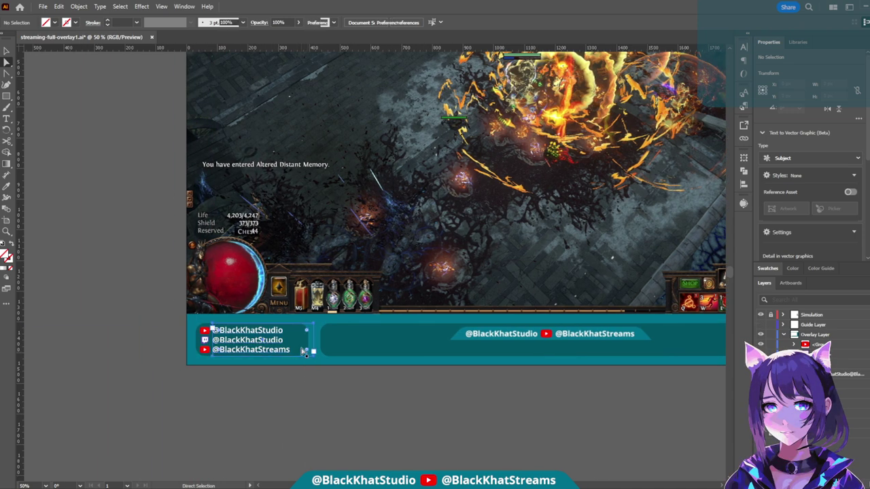
scroll(231, 396, "left", 2)
scroll(366, 409, "left", 1)
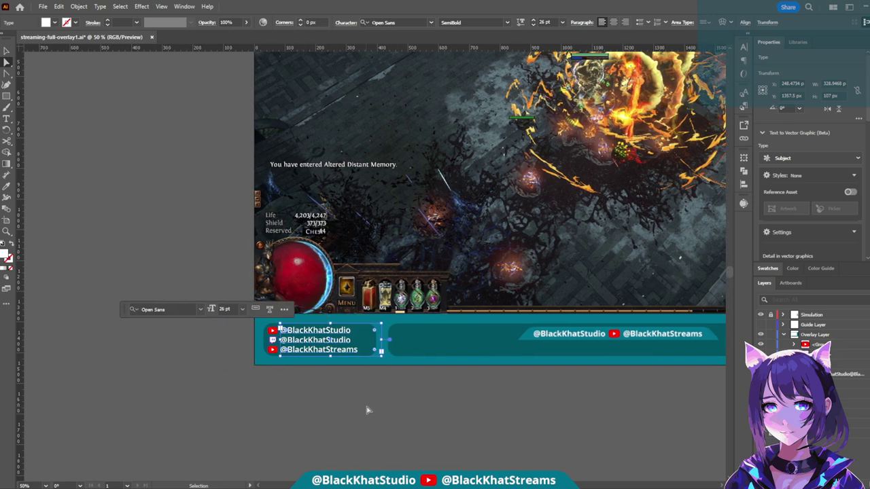
scroll(368, 408, "up", 2)
left_click(431, 361)
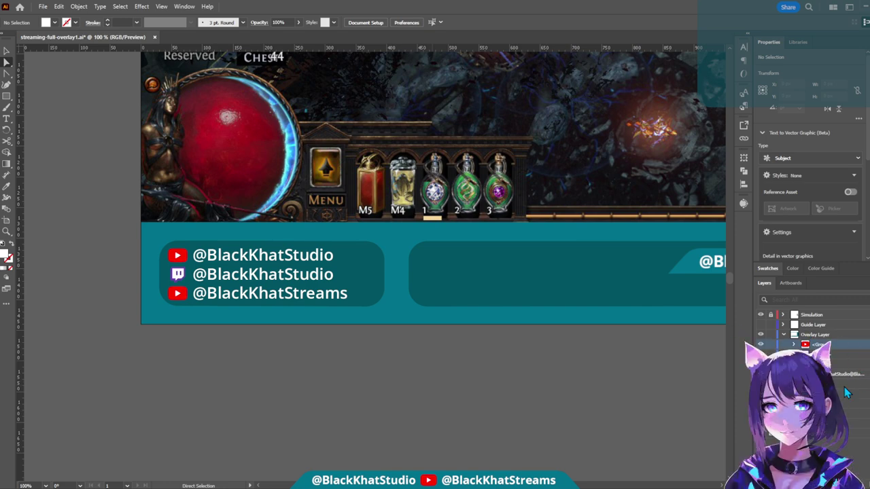
left_click(564, 272)
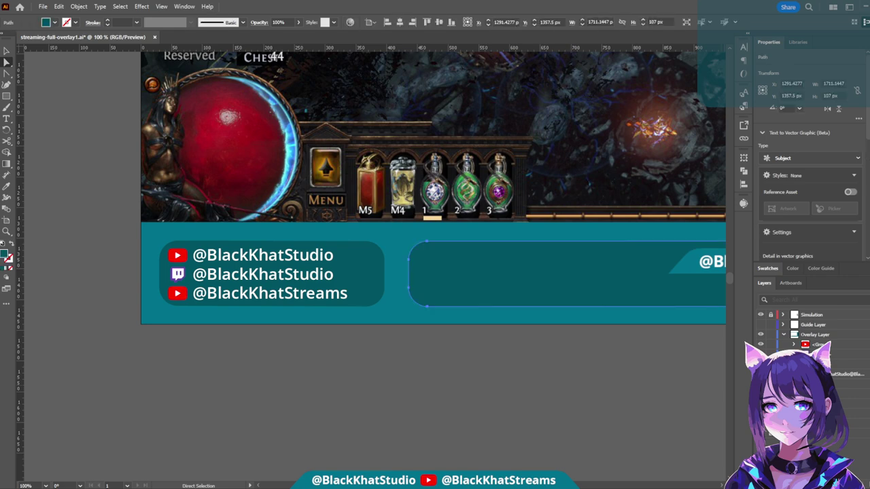
left_click(367, 272)
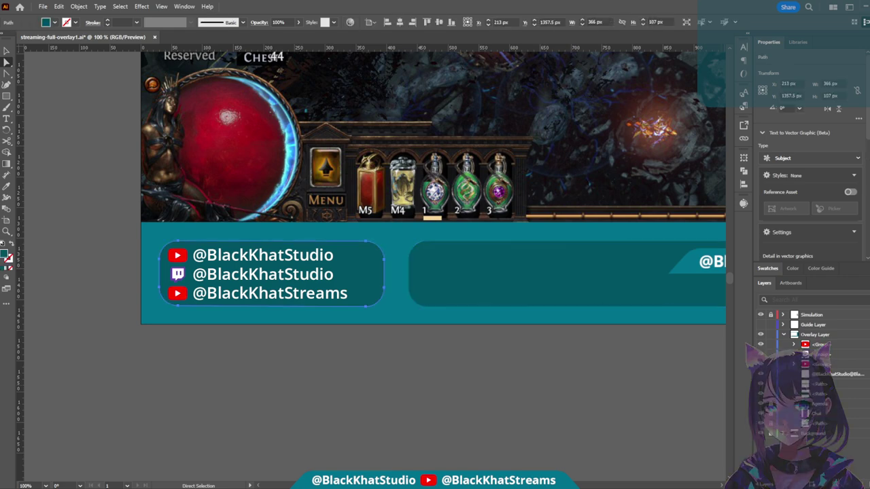
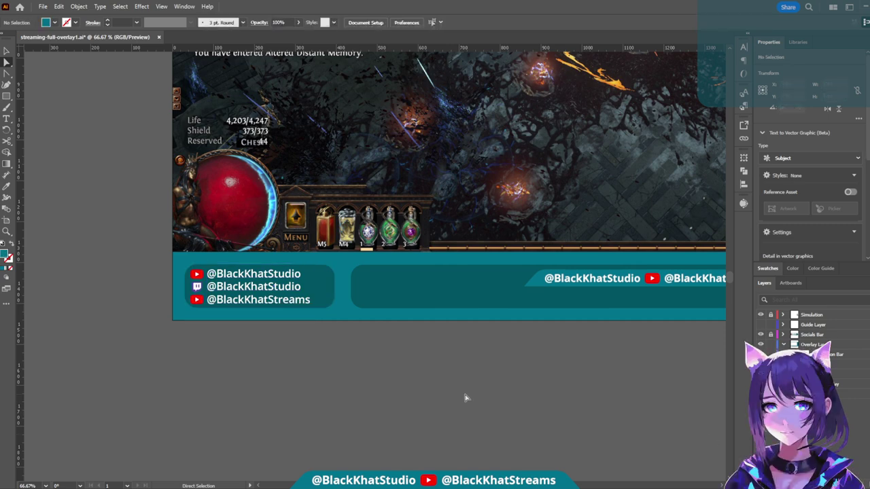
- Save the overlay file and bring the whole artboard into view
key("v")
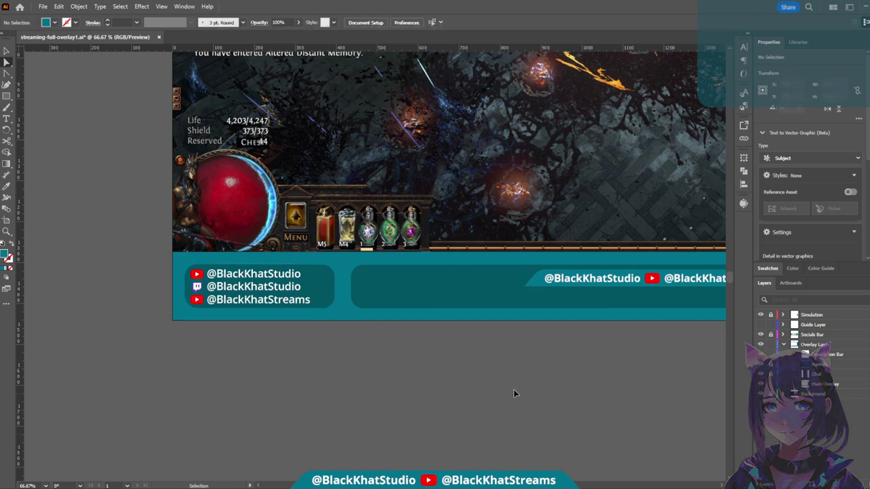
key("ctrl+minus")
key("ctrl+minus")
scroll(522, 206, "right", 3)
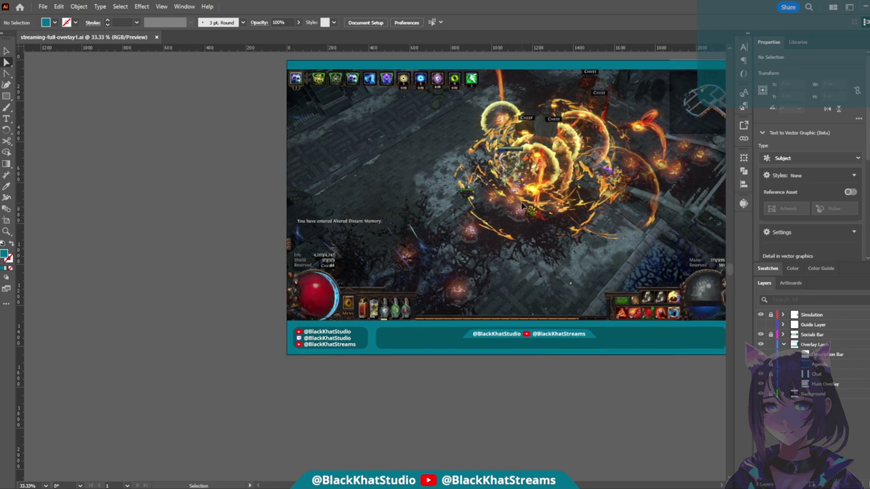
- Select all overlay shapes and lock the Description Bar, Agenda, Chat and Main Overlay items in Overlay Layer
key("a")
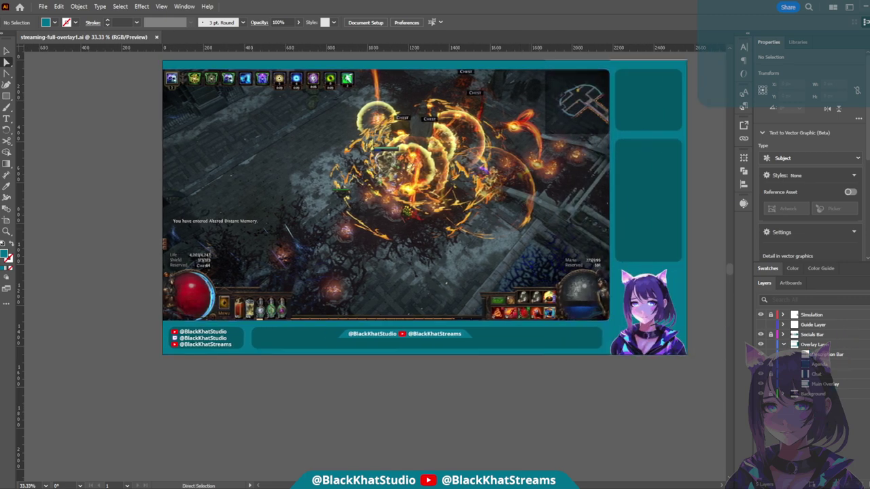
key("ctrl+a")
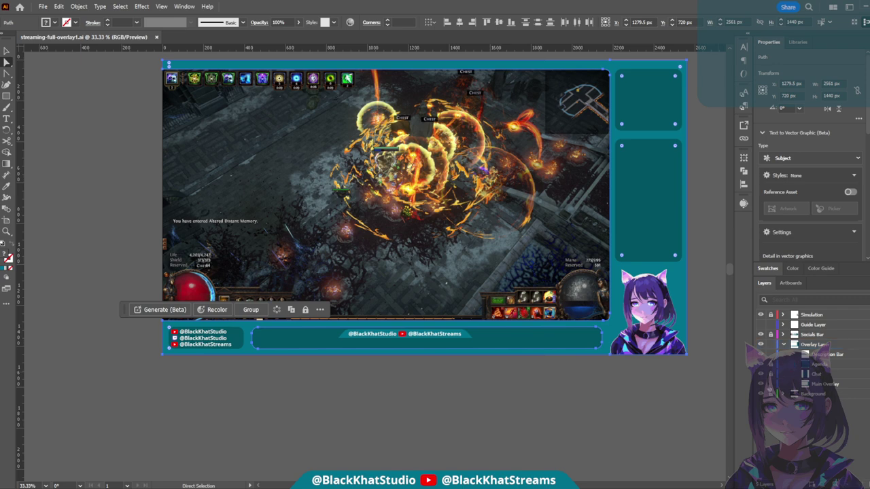
left_click(826, 354)
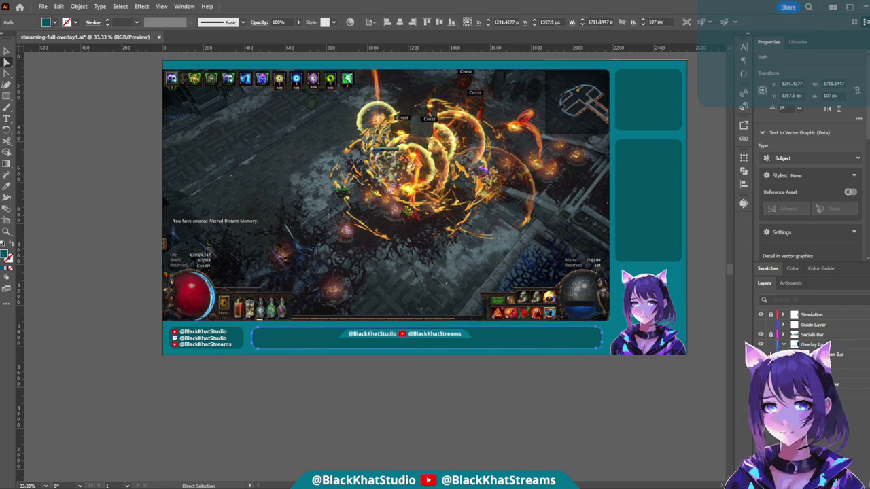
key("ctrl+shift+a")
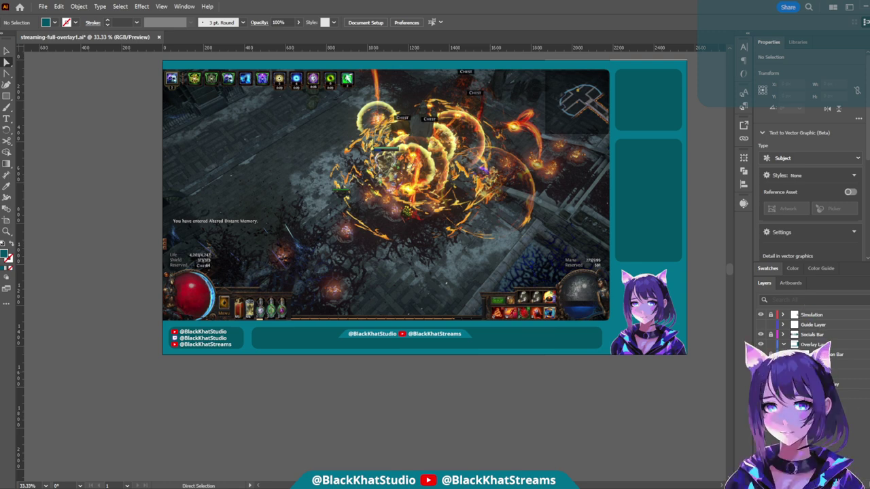
- Delete the linked image of the old centred handles banner from the Simulation layer, and collapse and lock that layer
left_click(783, 315)
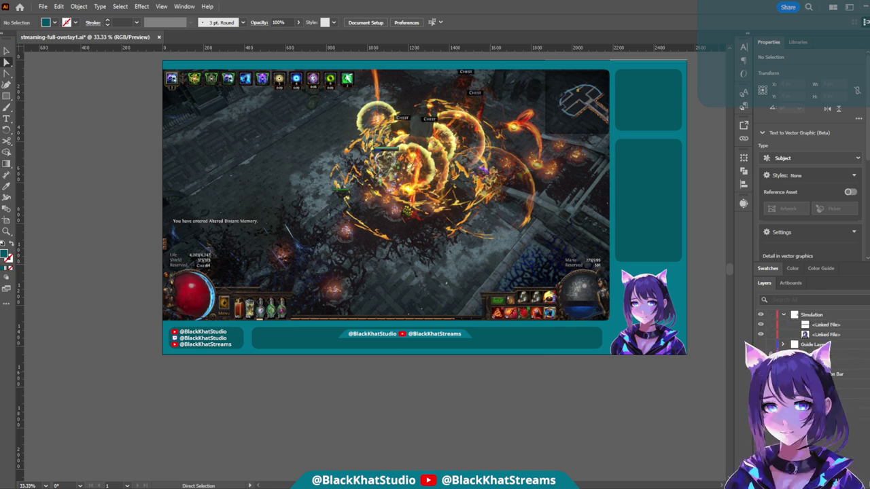
left_click(788, 325)
key("Delete")
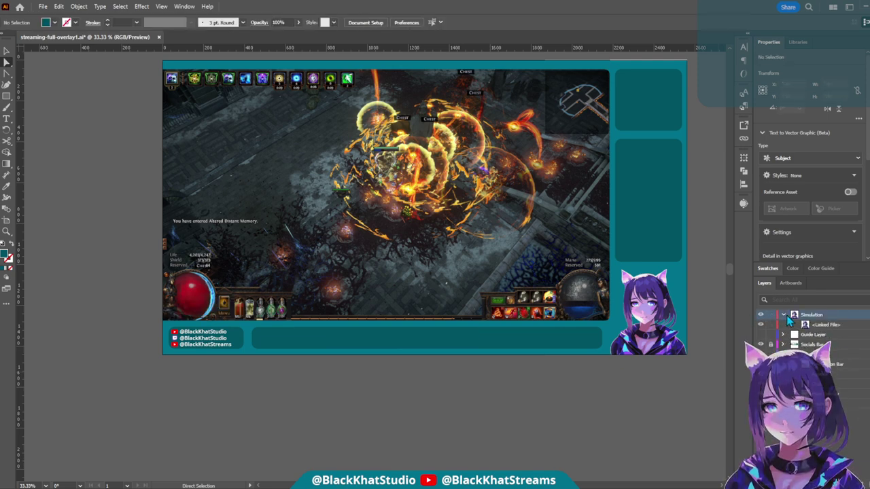
left_click(784, 315)
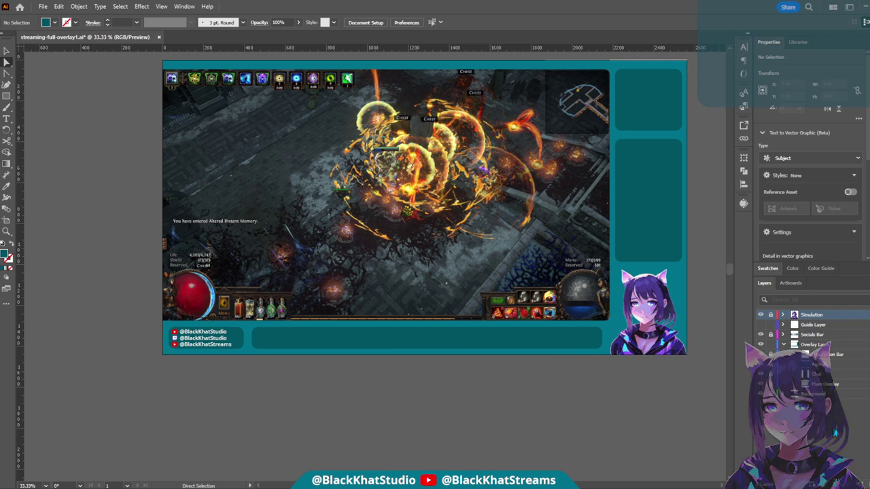
- Save the file and examine the complete overlay around the game screenshot, including the side panels, bottom bar and avatar
scroll(723, 403, "up", 1)
key("v")
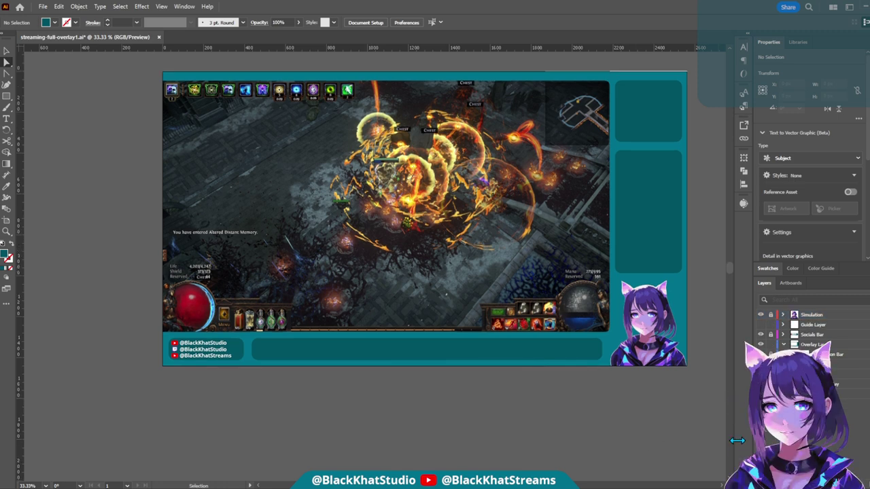
scroll(694, 63, "up", 3)
scroll(707, 61, "right", 4)
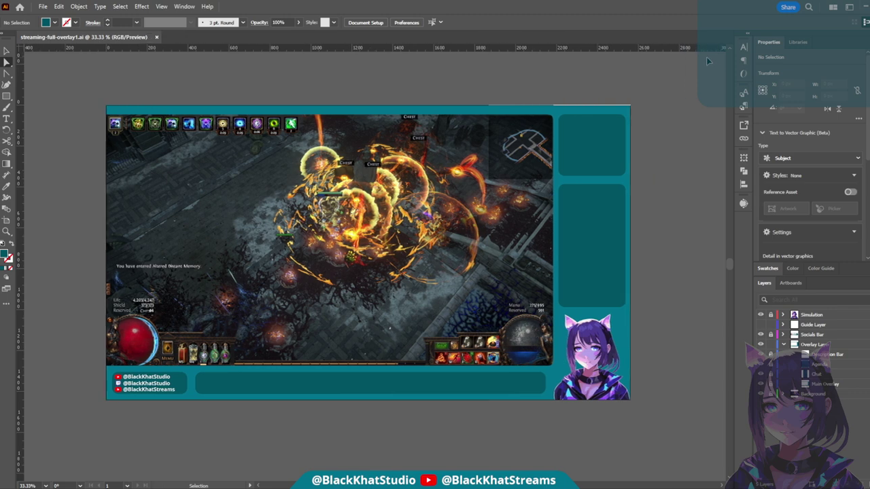
scroll(621, 55, "up", 3)
scroll(474, 193, "down", 5)
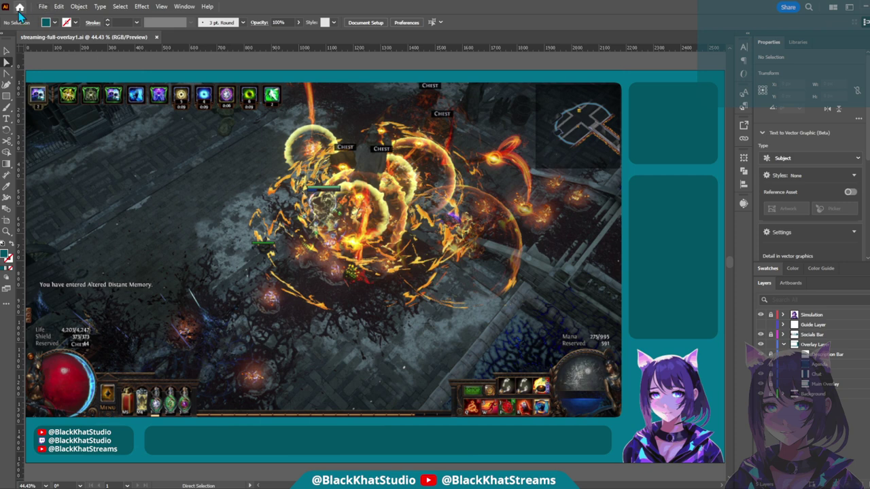
left_click_drag(459, 257, 501, 232)
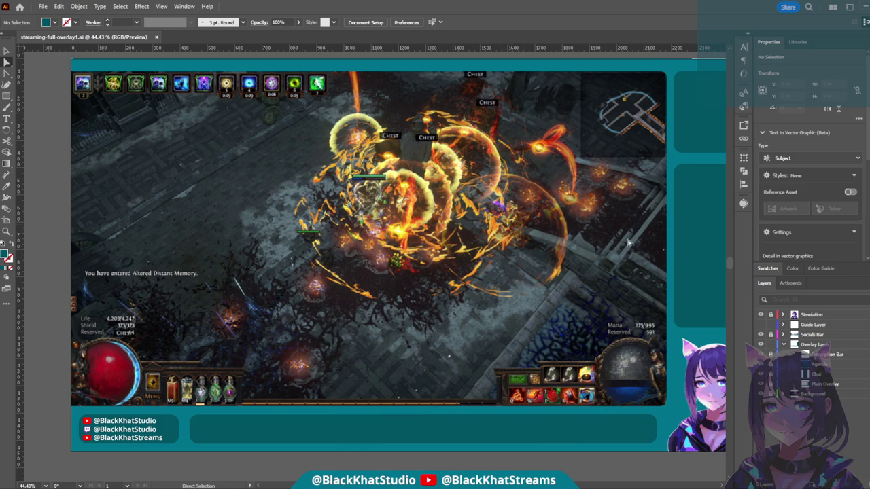
scroll(672, 292, "right", 1)
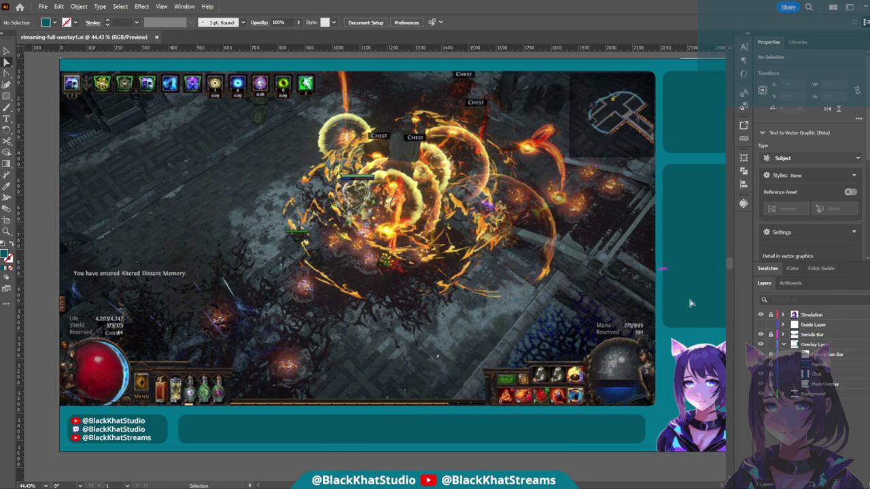
- Hide the Simulation and Background layers so only the overlay artwork shows, and save the file
left_click(761, 316)
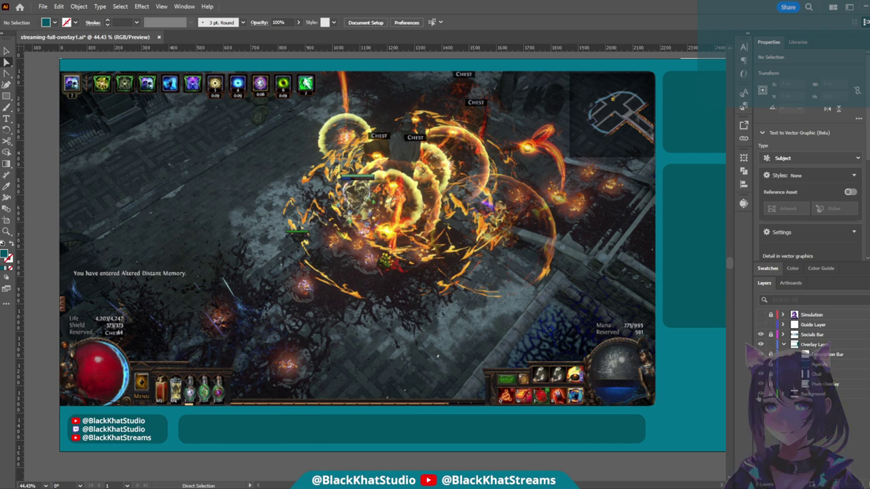
left_click(760, 395)
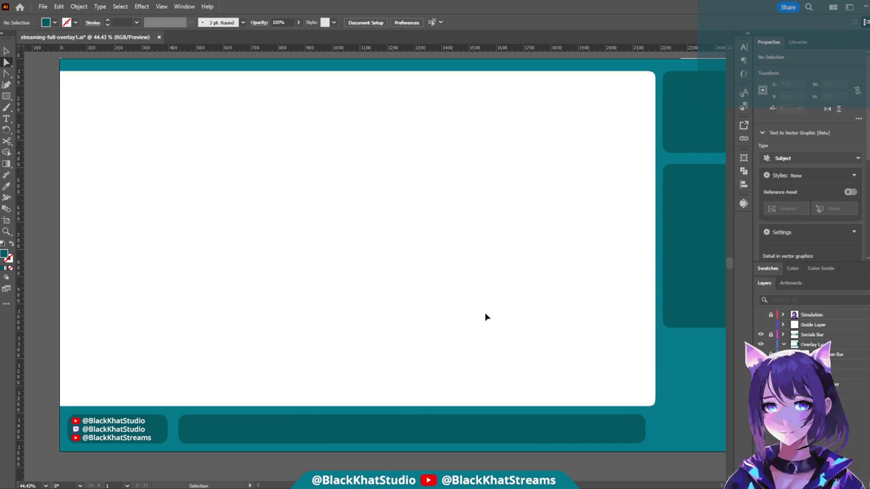
key("ctrl+minus")
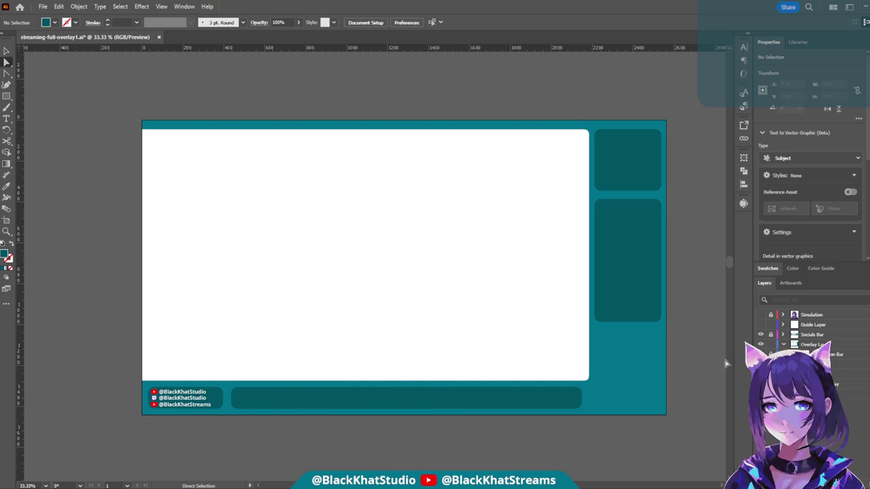
key("ctrl+s")
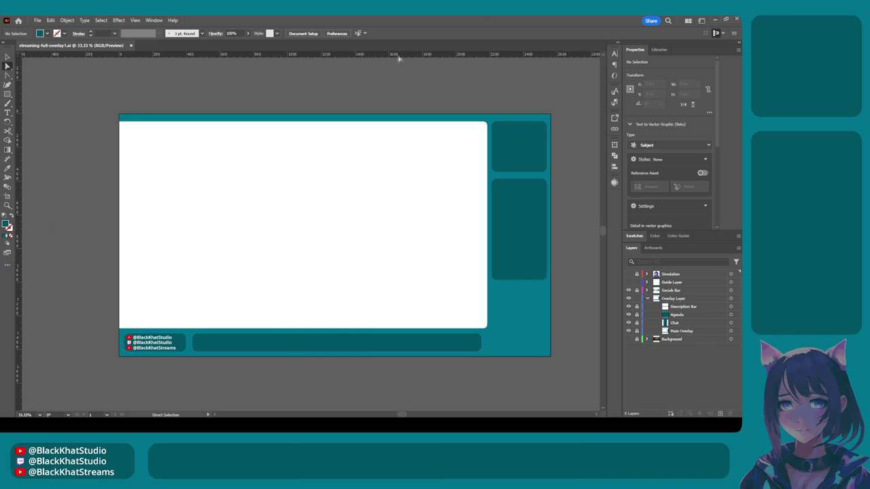
- Cycle through the screen modes to check how the workspace fits inside the live overlay, returning to the normal mode
key("f")
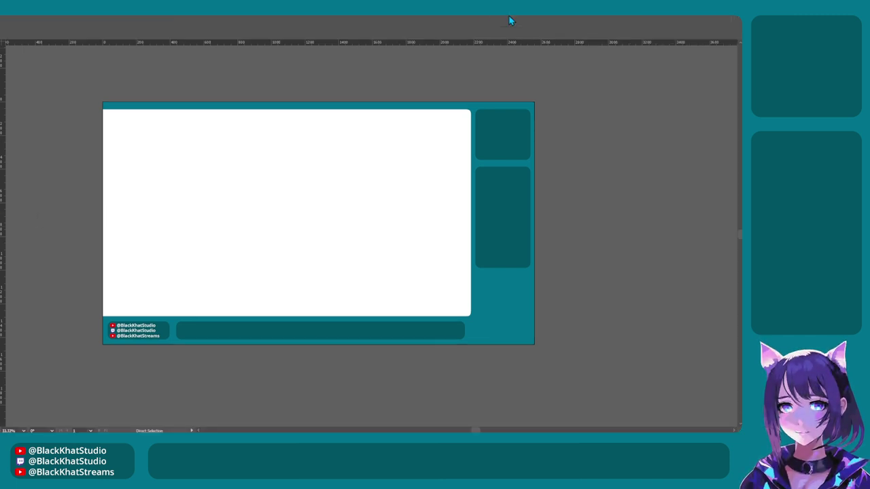
key("f")
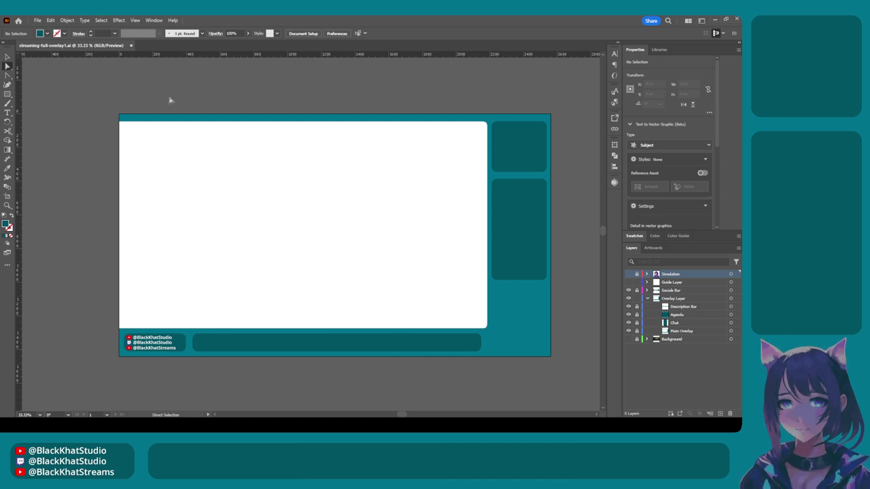
left_click(9, 256)
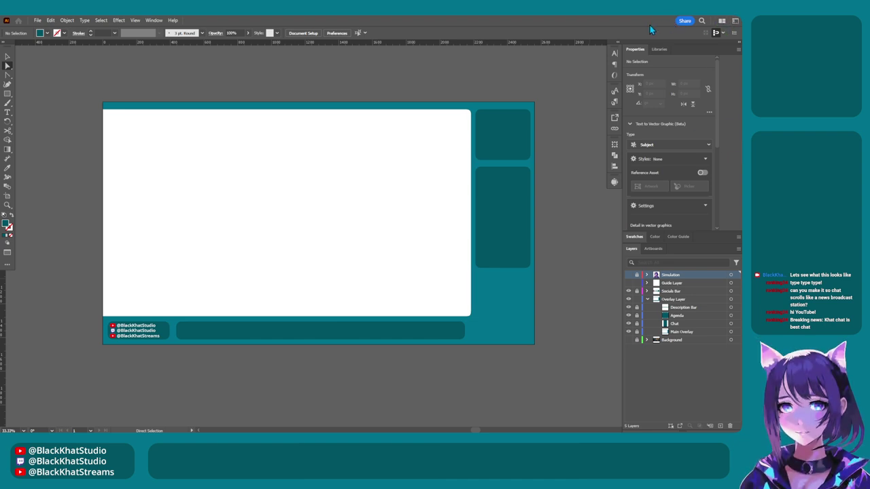
key("f")
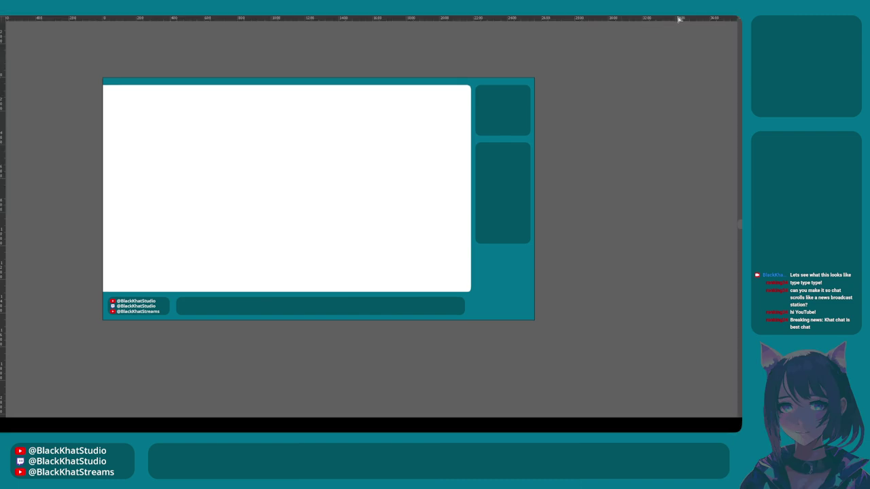
key("f")
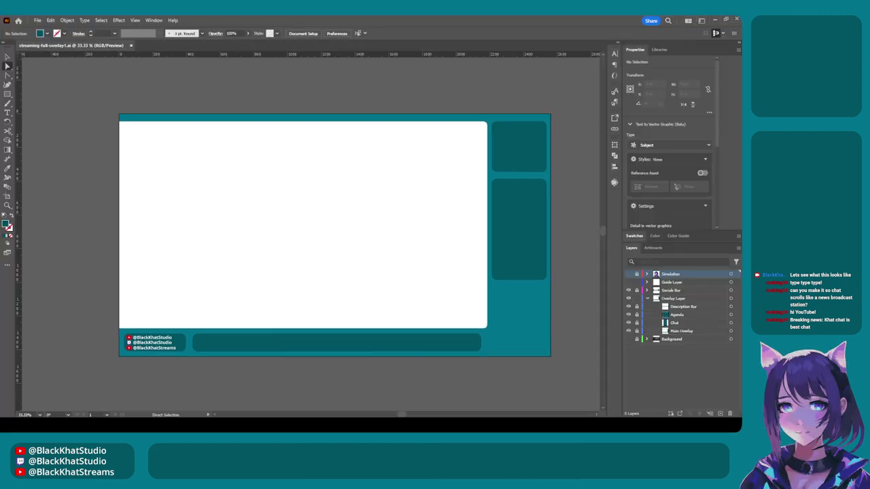